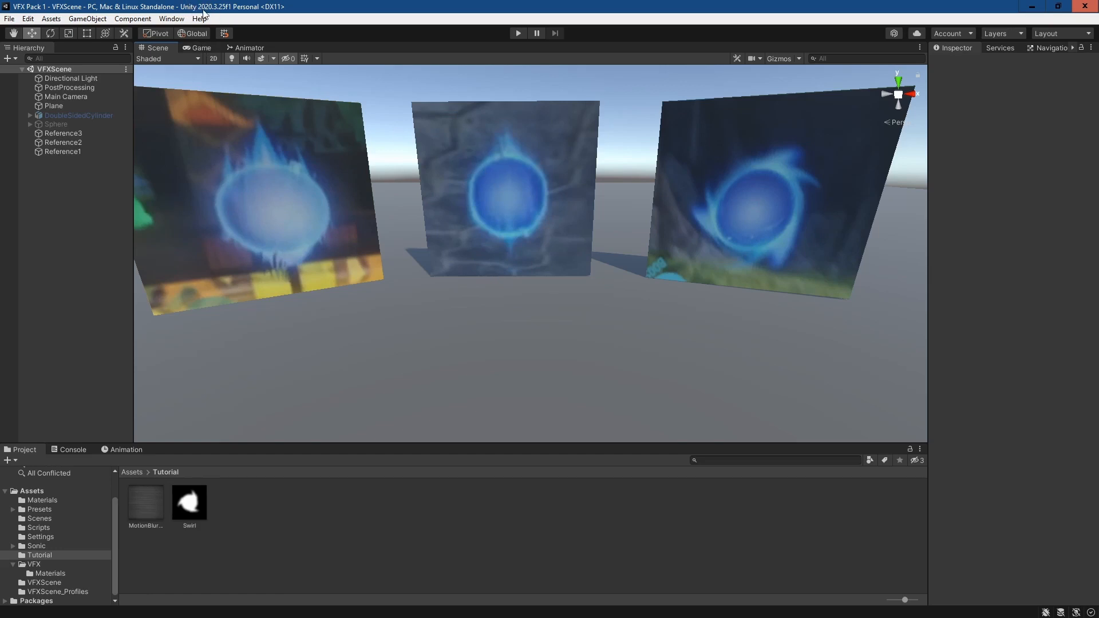
Step: Look up the Shader Graph package in the Package Manager to check that it is installed
left_click(168, 21)
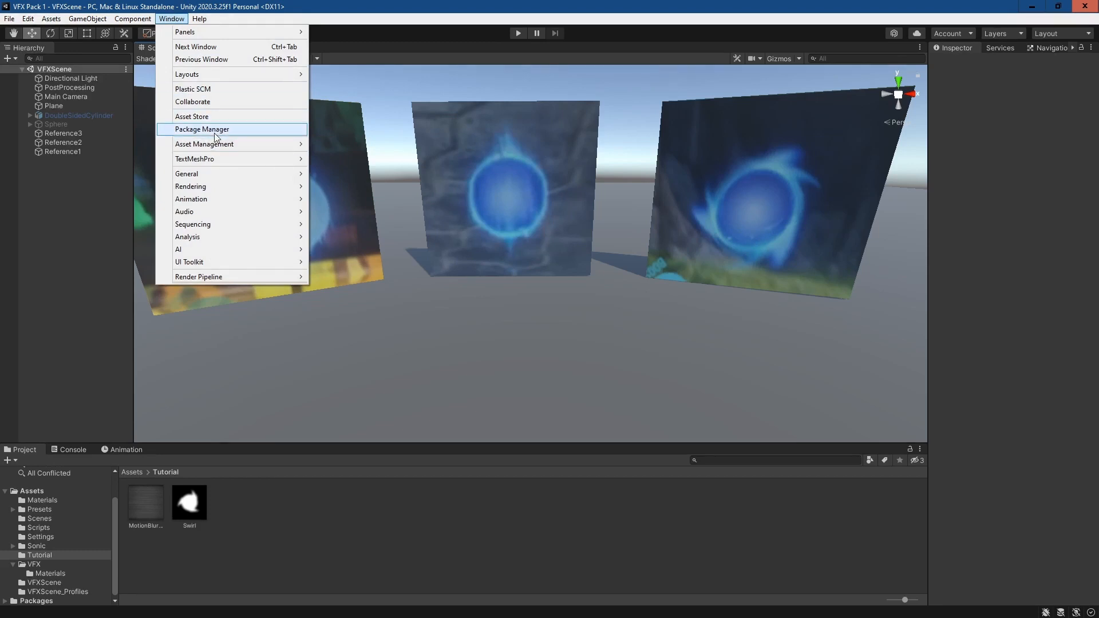
left_click(219, 135)
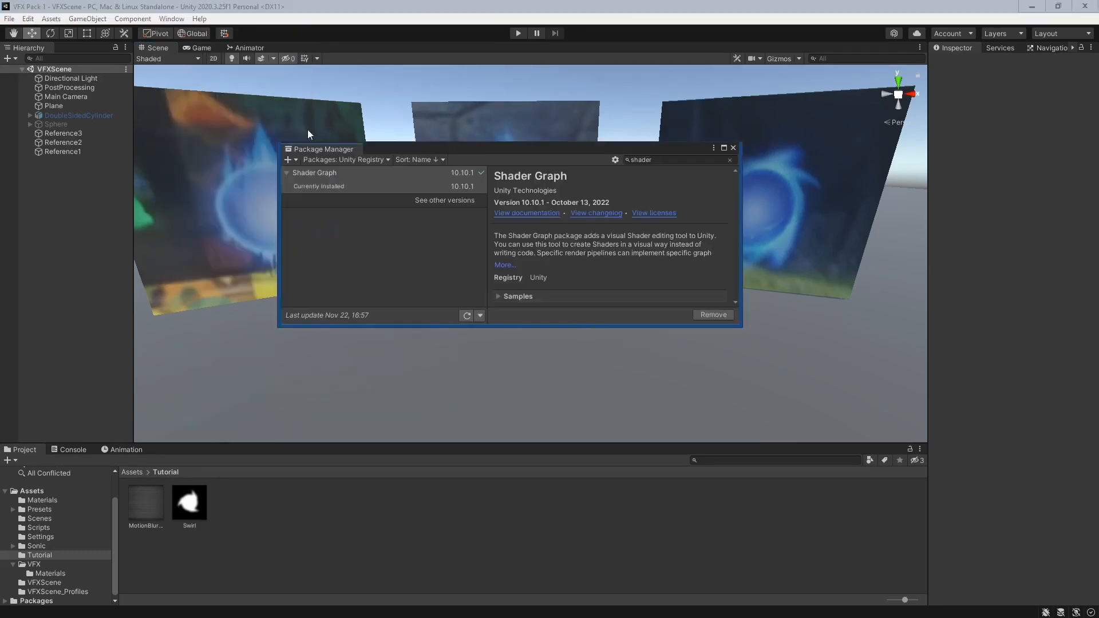
left_click(656, 163)
key("BackSpace")
key("BackSpace")
key("BackSpace")
key("BackSpace")
key("BackSpace")
type("shader")
left_click(366, 184)
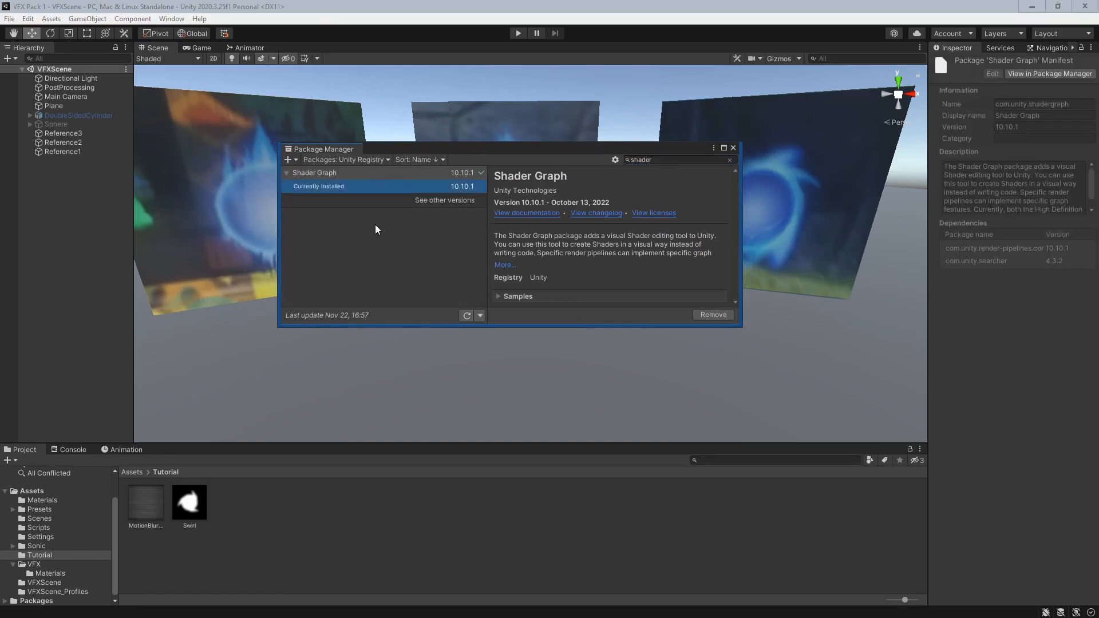
left_click(733, 149)
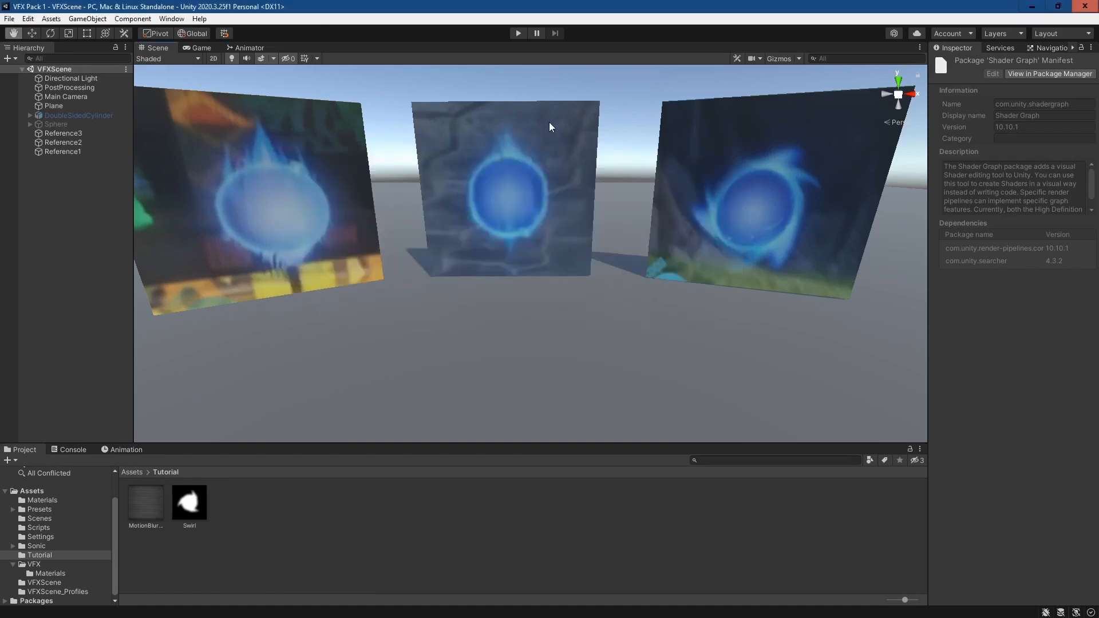
middle_click_drag(548, 122, 530, 183)
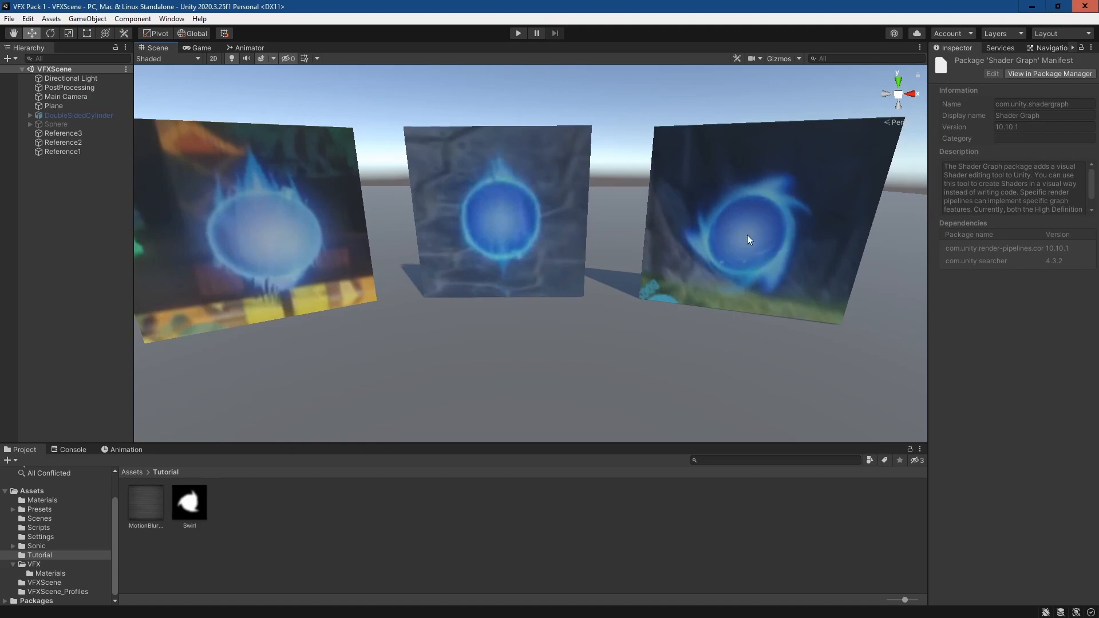
middle_click_drag(747, 234, 692, 242)
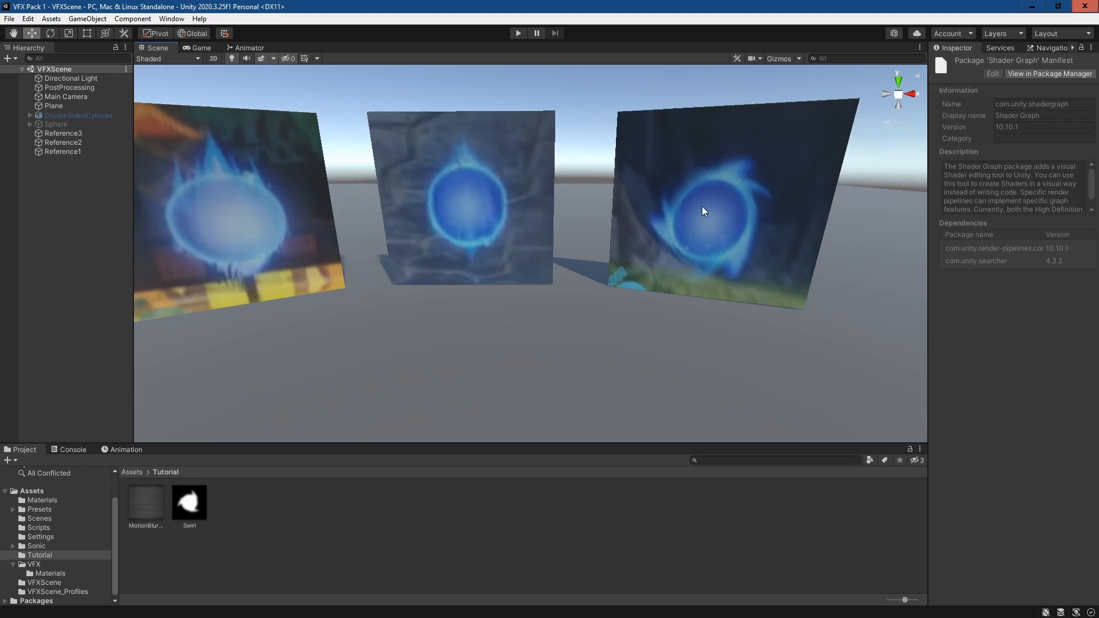
middle_click_drag(785, 232, 832, 223)
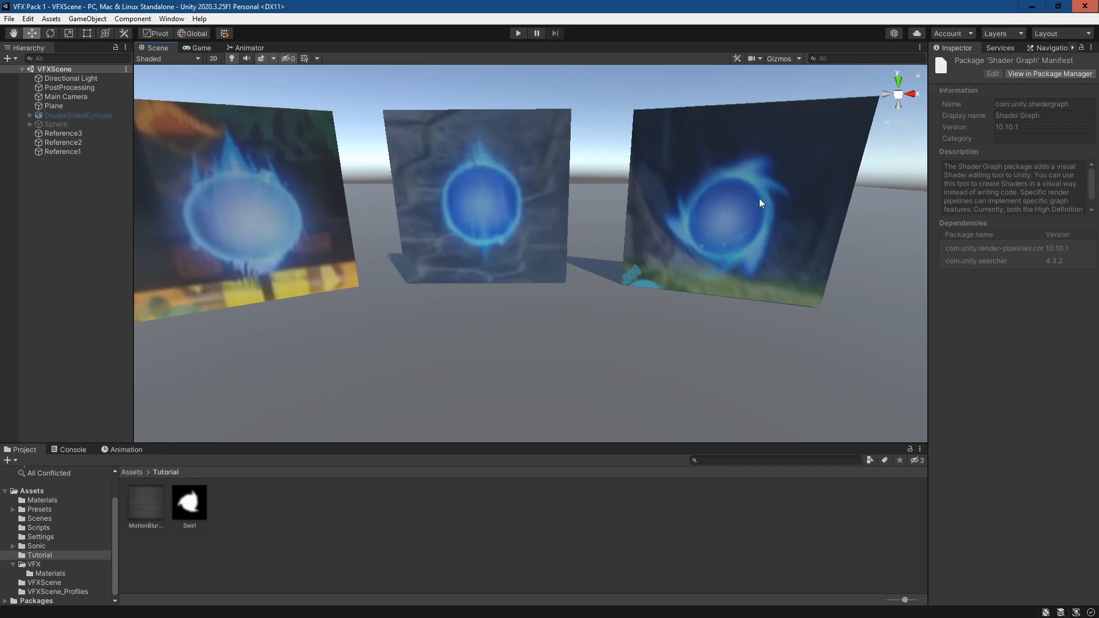
Step: Create a new material in the Tutorial folder
right_click(270, 511)
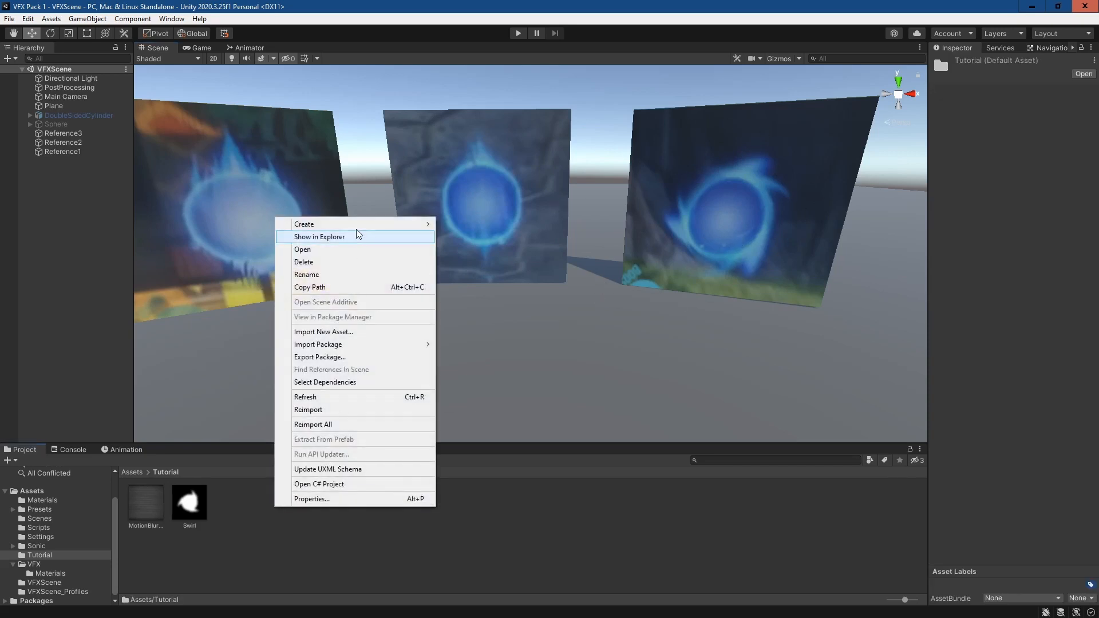
mouse_move(360, 226)
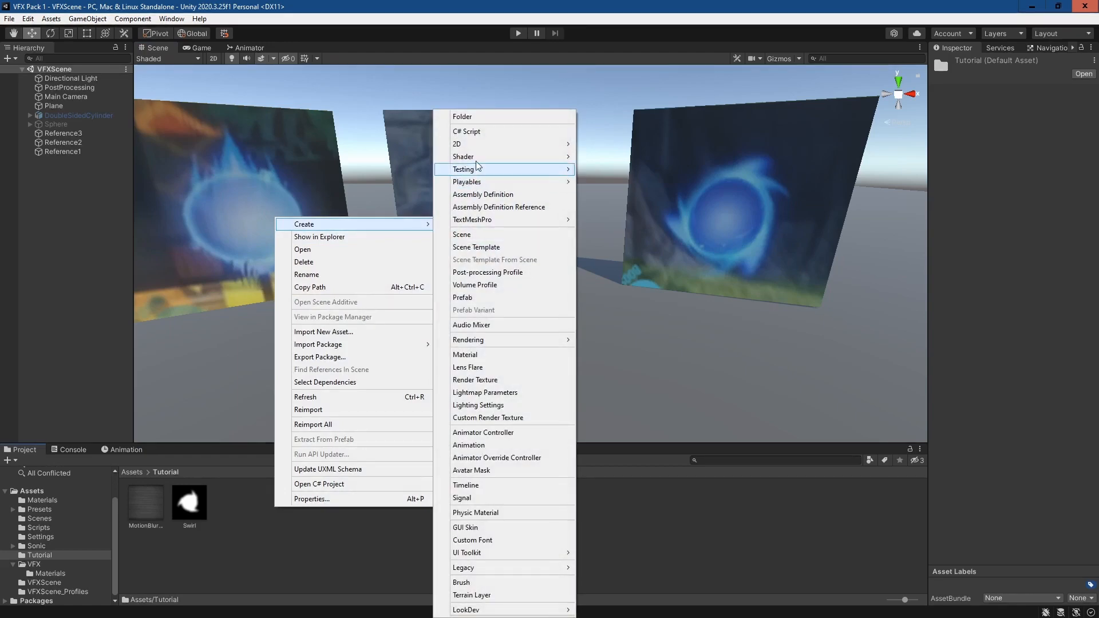
left_click(501, 359)
Step: Create a Universal Render Pipeline Unlit Shader Graph named SonicSphereShader in the Tutorial folder
right_click(313, 532)
mouse_move(355, 245)
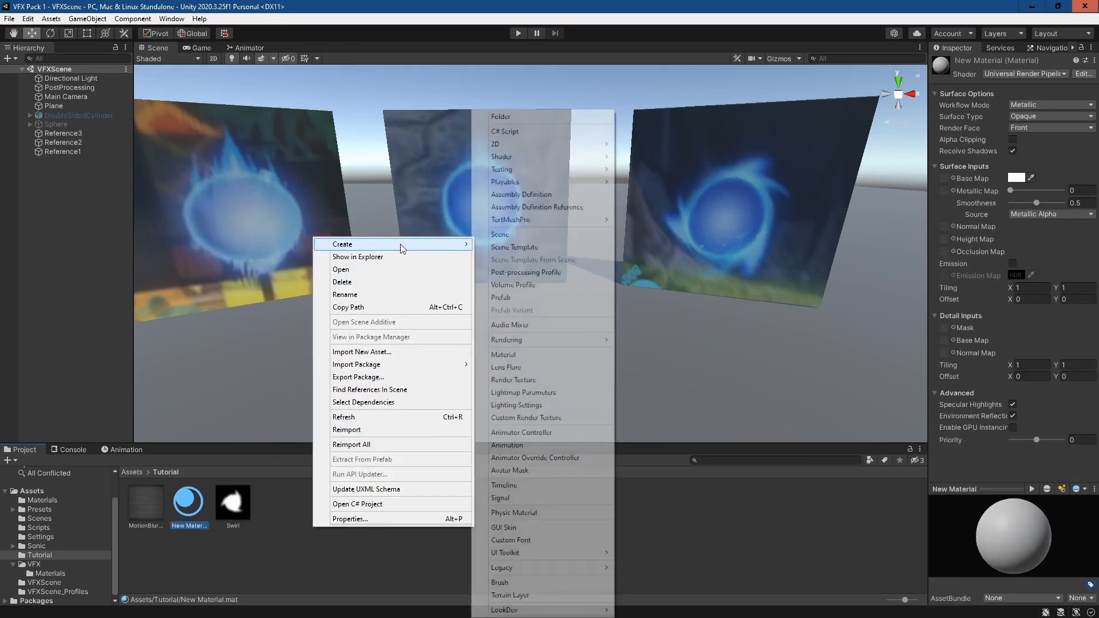
mouse_move(561, 159)
mouse_move(689, 250)
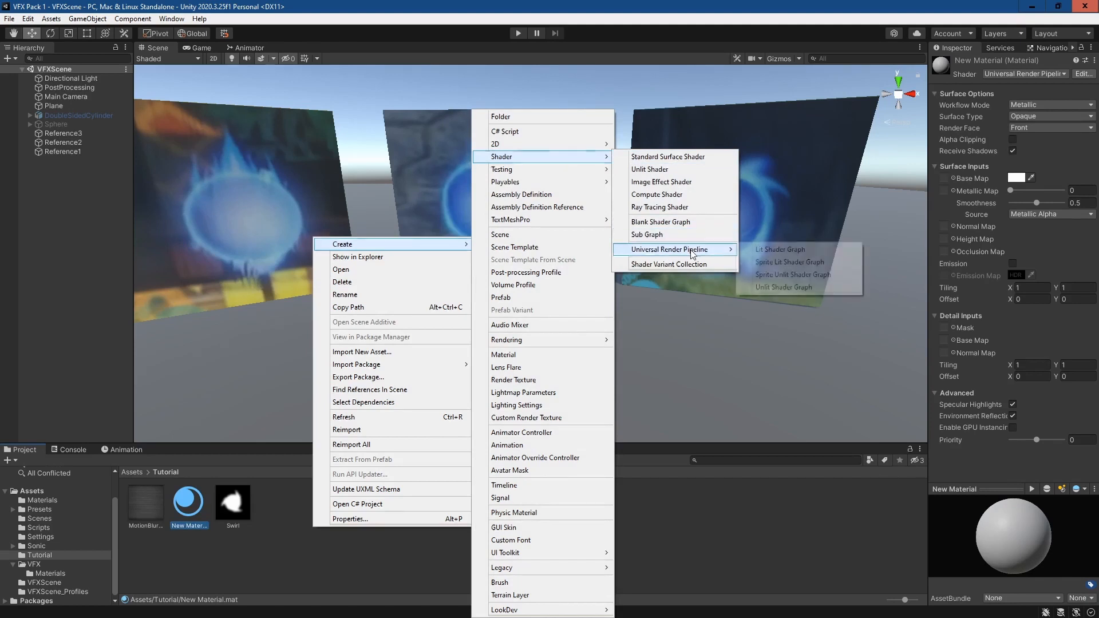
left_click(807, 290)
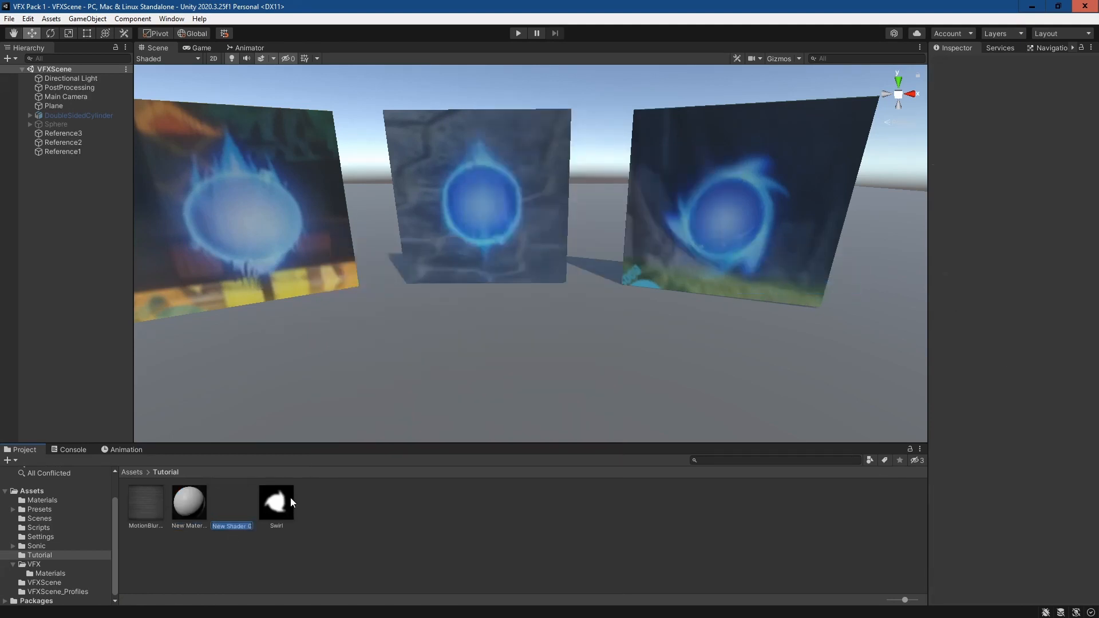
type("Sonic")
type("Sphere")
type("Shader")
key("Return")
Step: Rename the new material in the Tutorial folder as SonicSphereMat
right_click(194, 496)
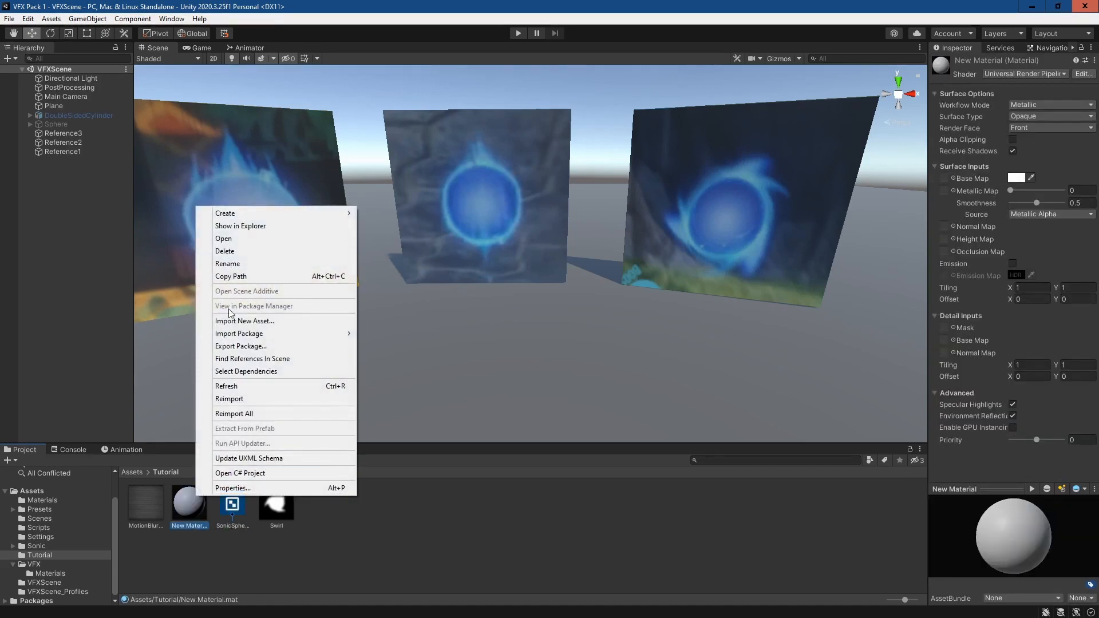
left_click(256, 263)
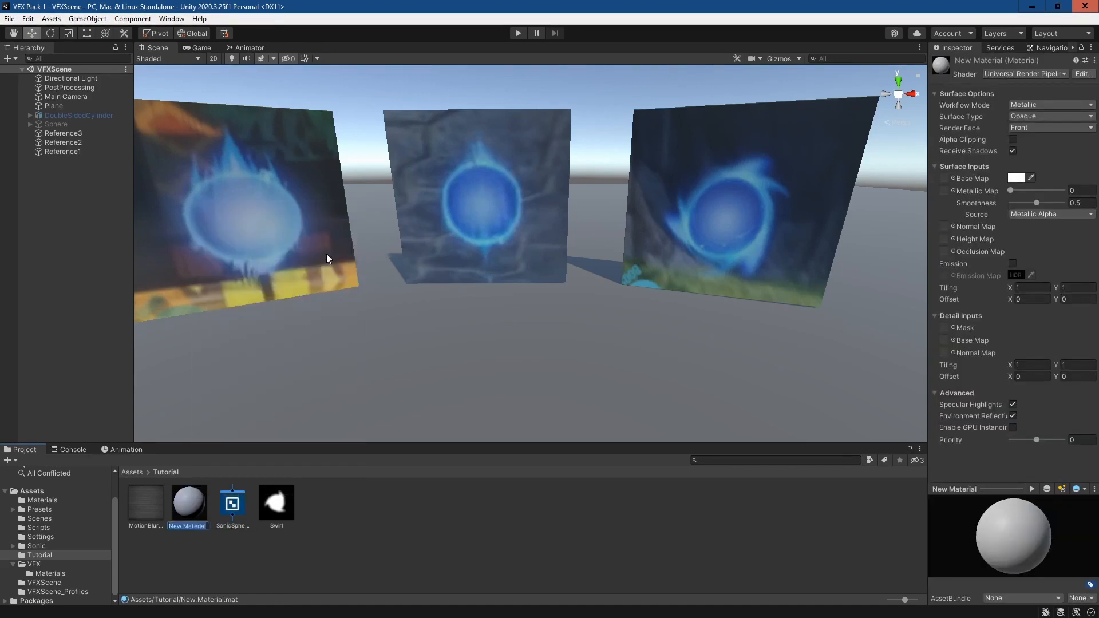
type("SonicSphere")
type("Mat")
key("Return")
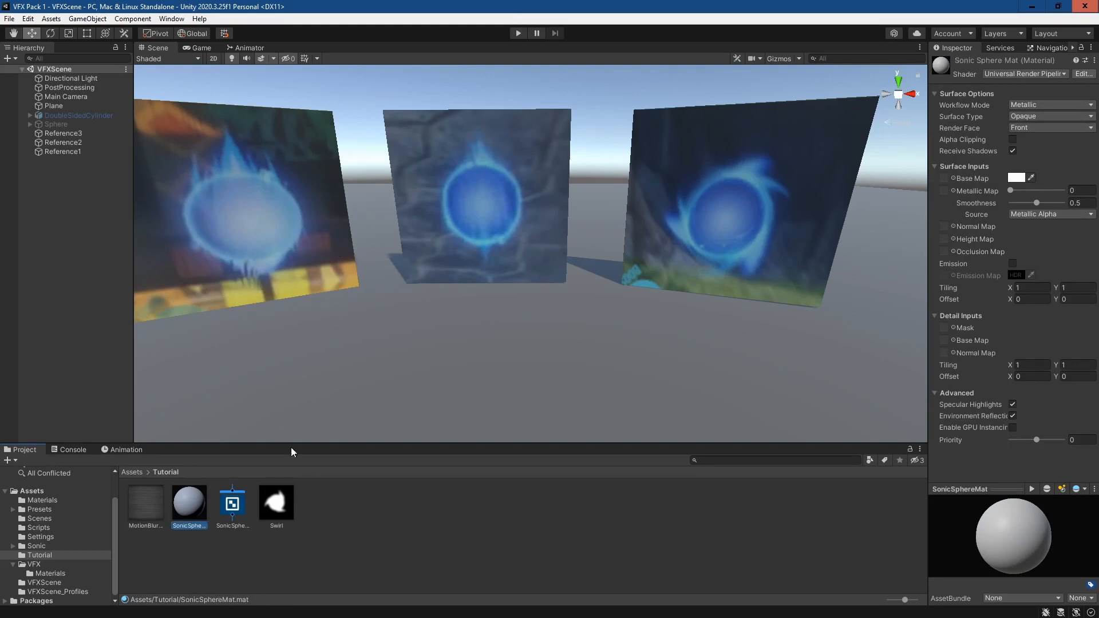
Step: Assign the SonicSphereShader shader graph to the SonicSphereMat material
middle_click_drag(388, 343, 397, 350)
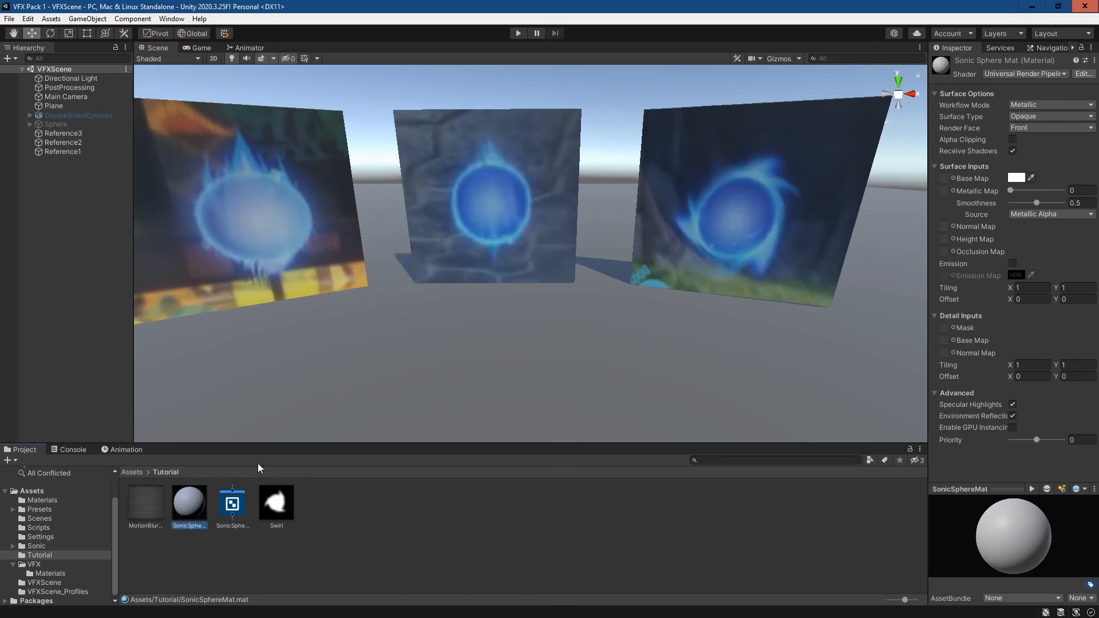
left_click(1016, 74)
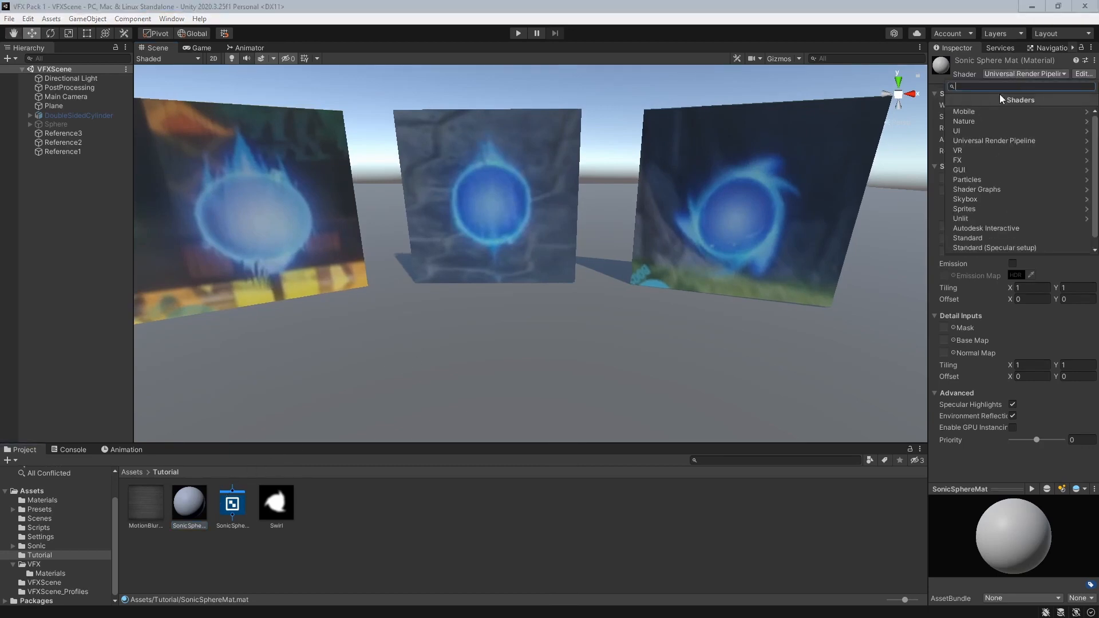
left_click(995, 188)
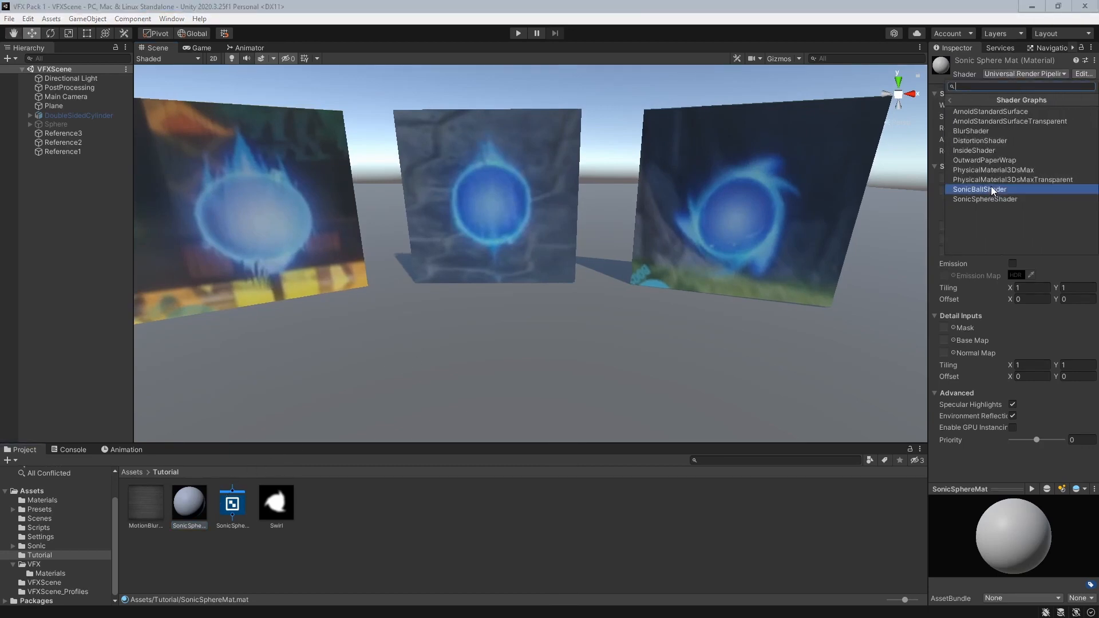
left_click(1008, 200)
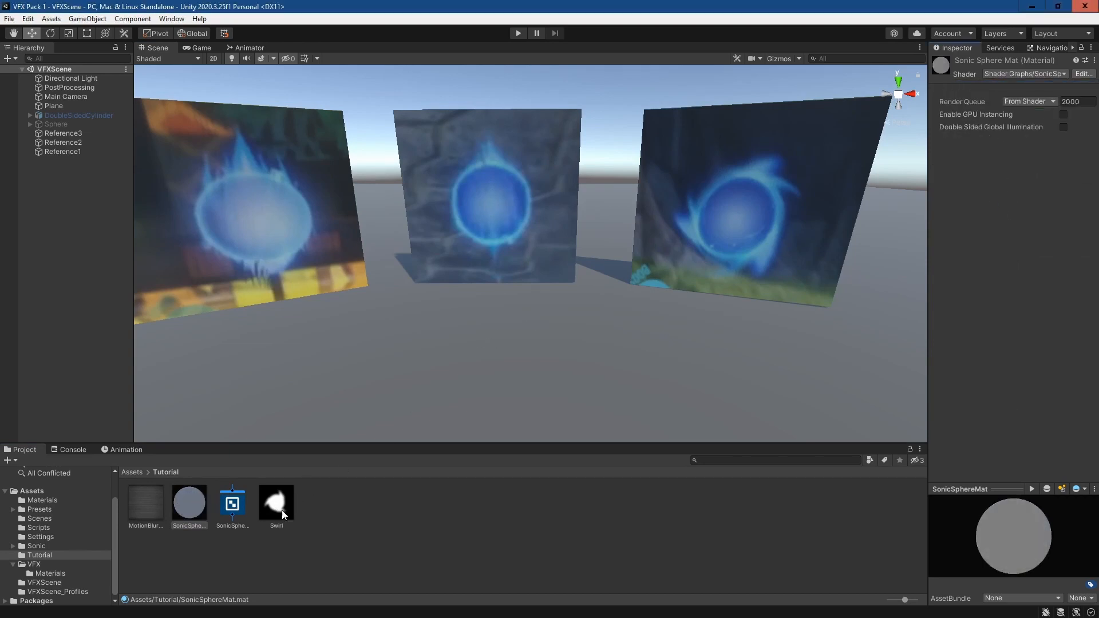
Step: Open the SonicSphereShader graph and add a Fresnel Effect node beside the Vertex and Fragment blocks
double_click(232, 503)
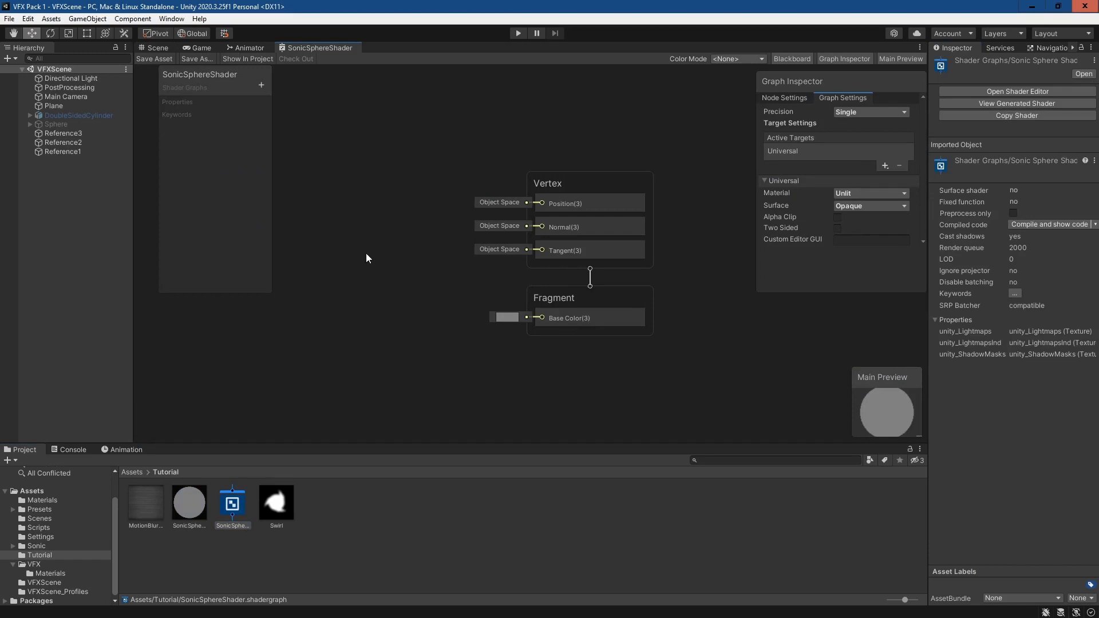
middle_click_drag(366, 253, 498, 235)
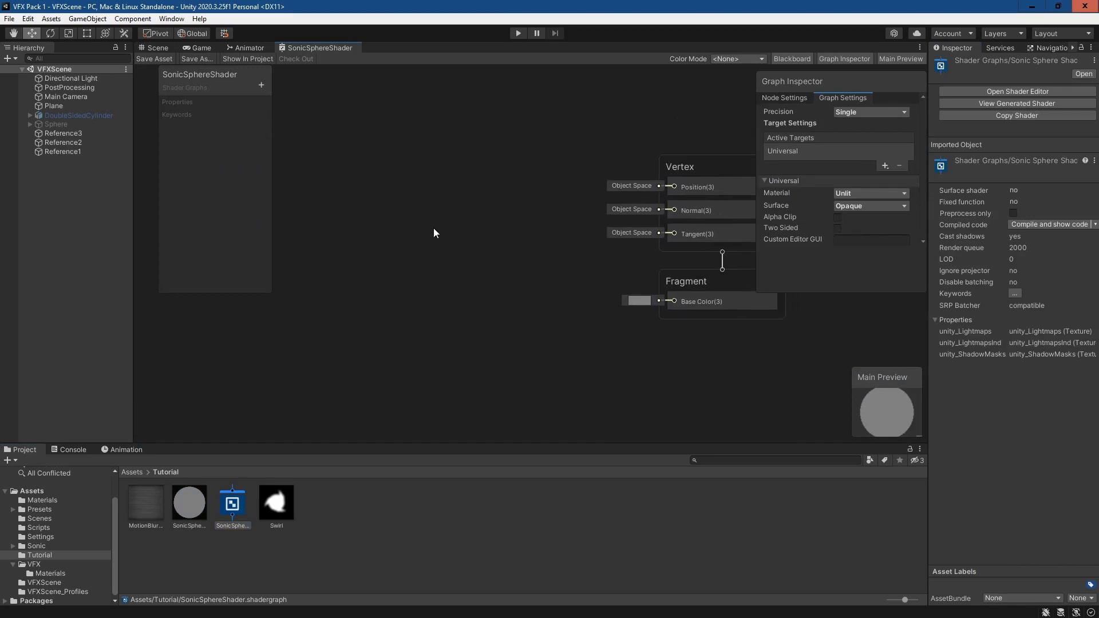
key("space")
type("fres")
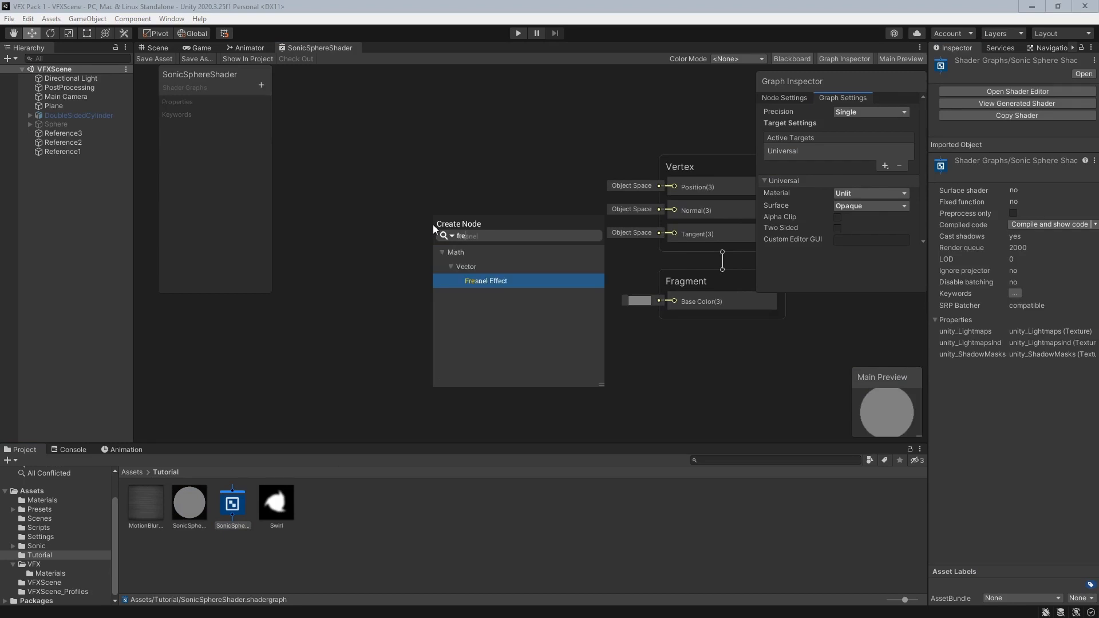
key("Return")
left_click_drag(483, 256, 385, 187)
middle_click_drag(489, 282, 593, 268)
scroll(582, 251, "down", 3)
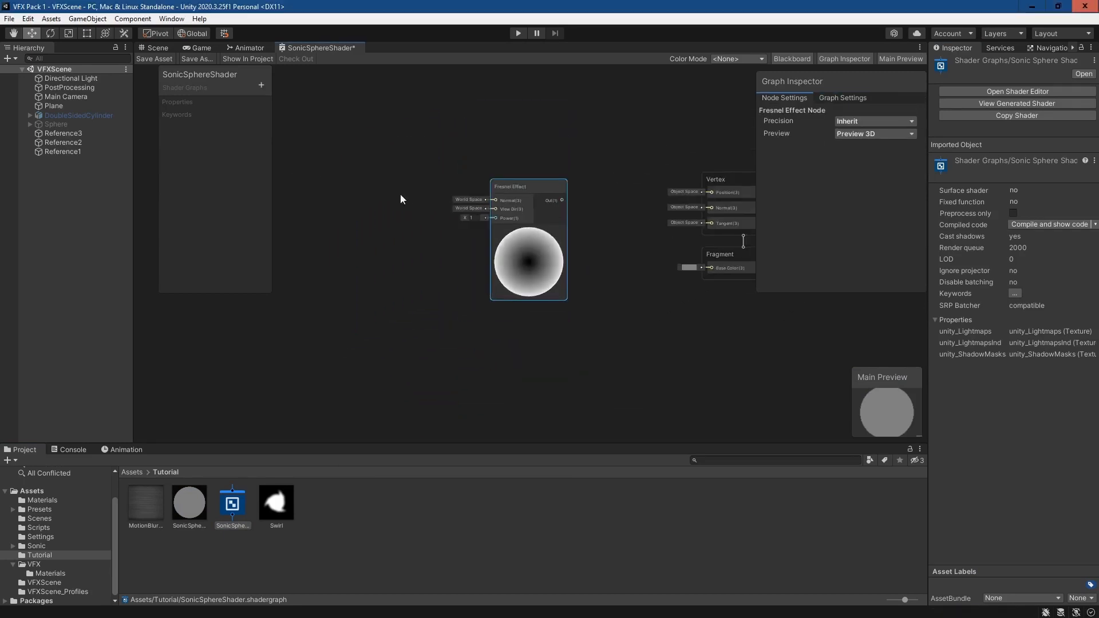
Step: Add a Float property named InternalFresnelPower to the shader graph
left_click(262, 84)
left_click(283, 92)
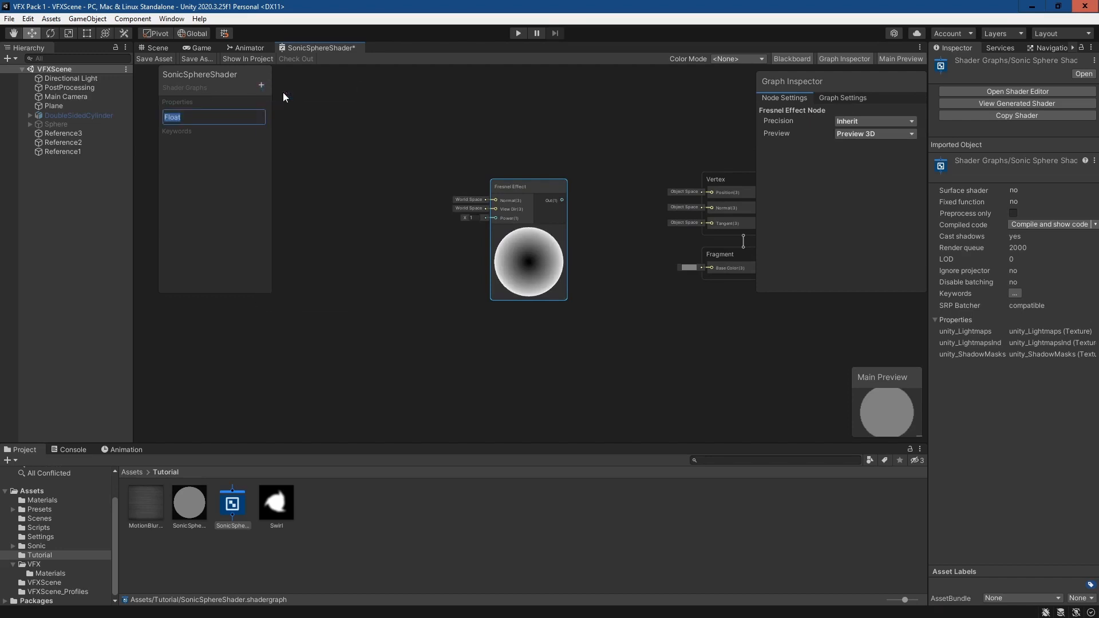
type("InternalFresnelPower")
key("Return")
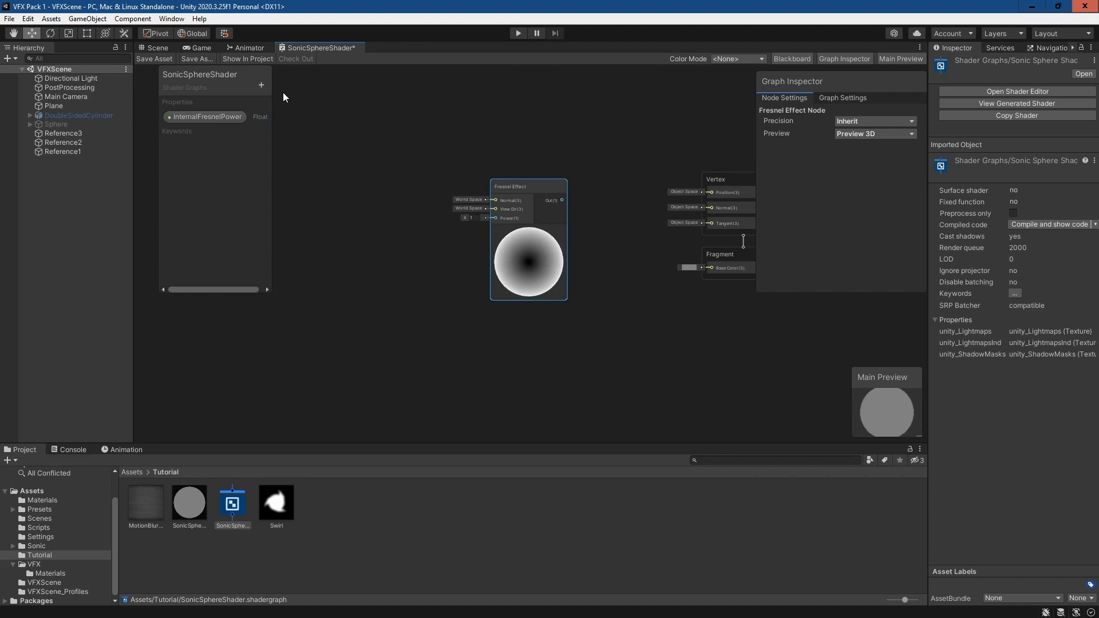
Step: Connect InternalFresnelPower to the Fresnel Effect's Power input and the Fresnel output to Base Color, and save the shader asset
left_click_drag(219, 121, 492, 219)
middle_click_drag(631, 293, 521, 268)
left_click_drag(452, 177, 600, 245)
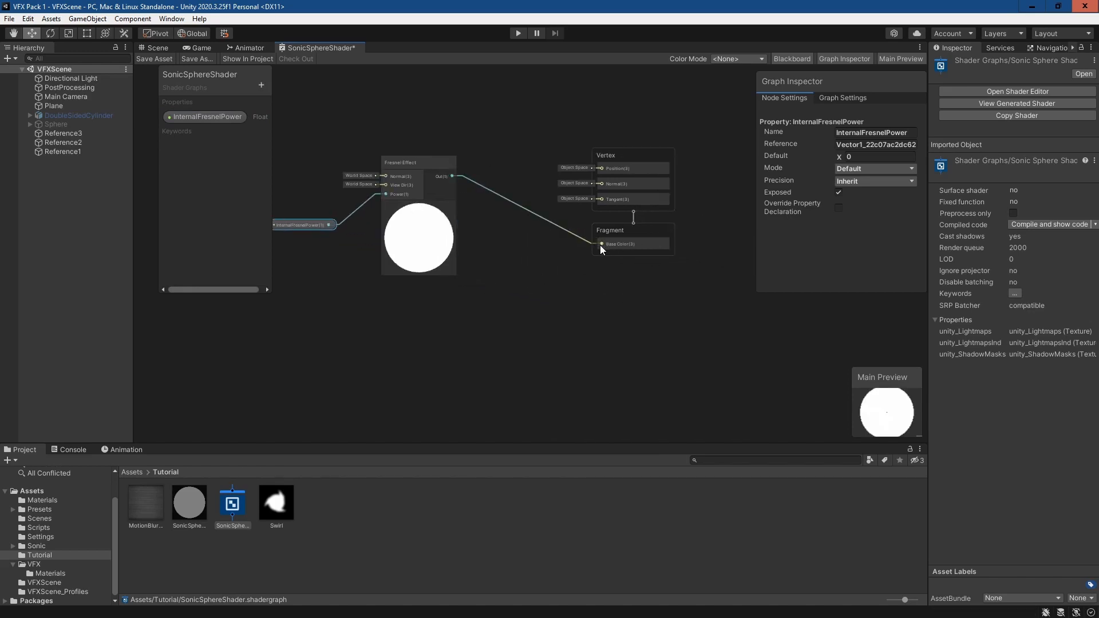
left_click(154, 58)
Step: Add a 3D sphere named SonicBall to the scene and apply the SonicSphereMat material to it
left_click(152, 46)
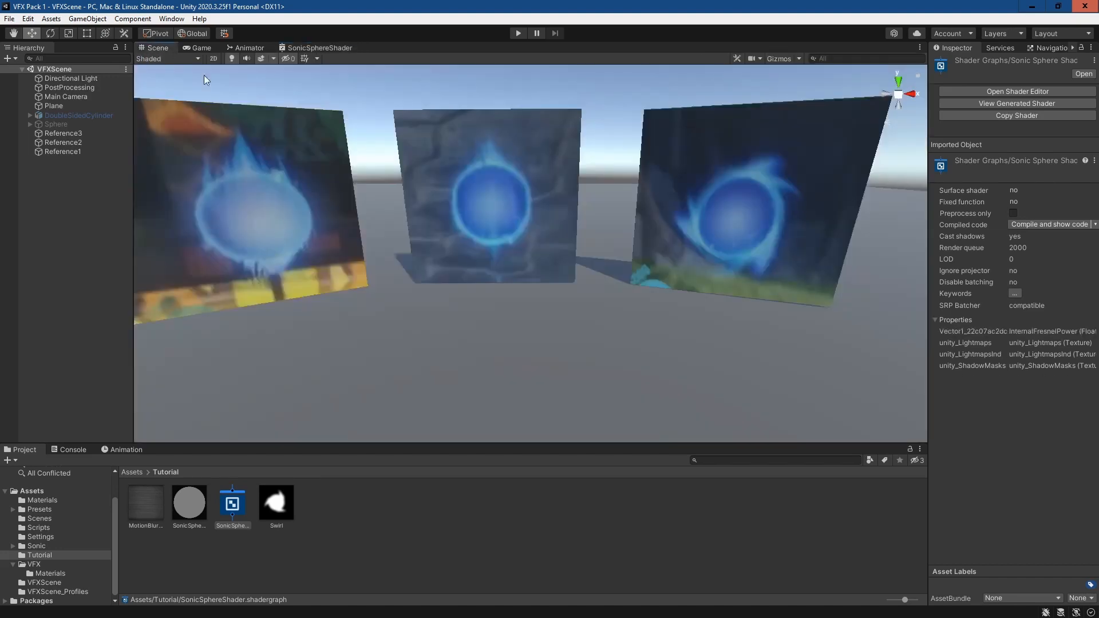
right_click(56, 199)
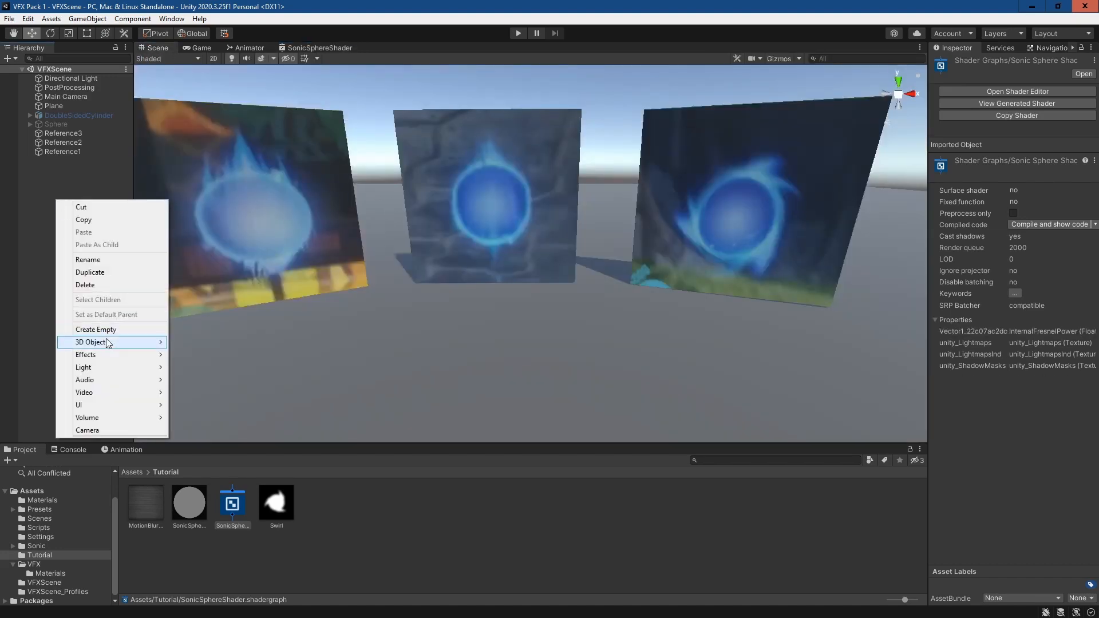
mouse_move(114, 342)
left_click(208, 353)
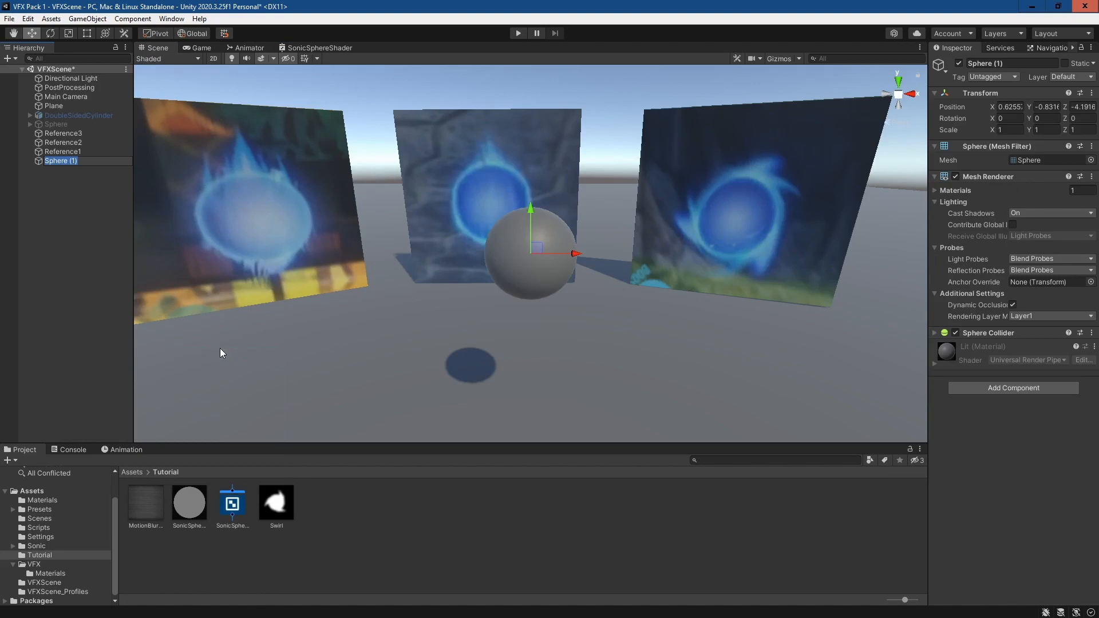
type("SonicBall")
key("Return")
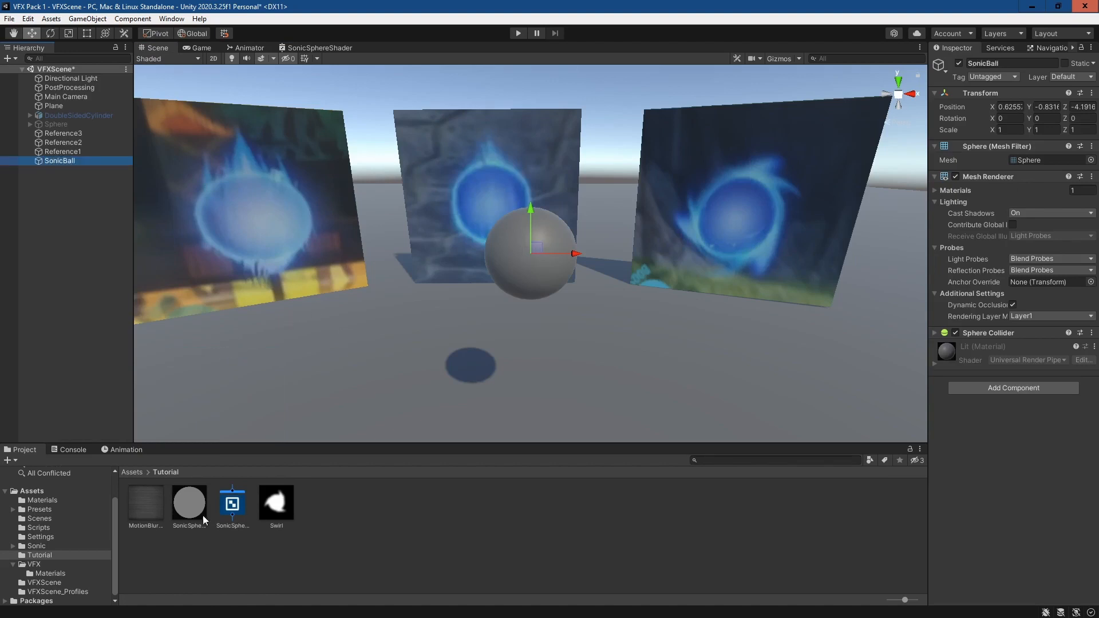
left_click_drag(189, 504, 527, 274)
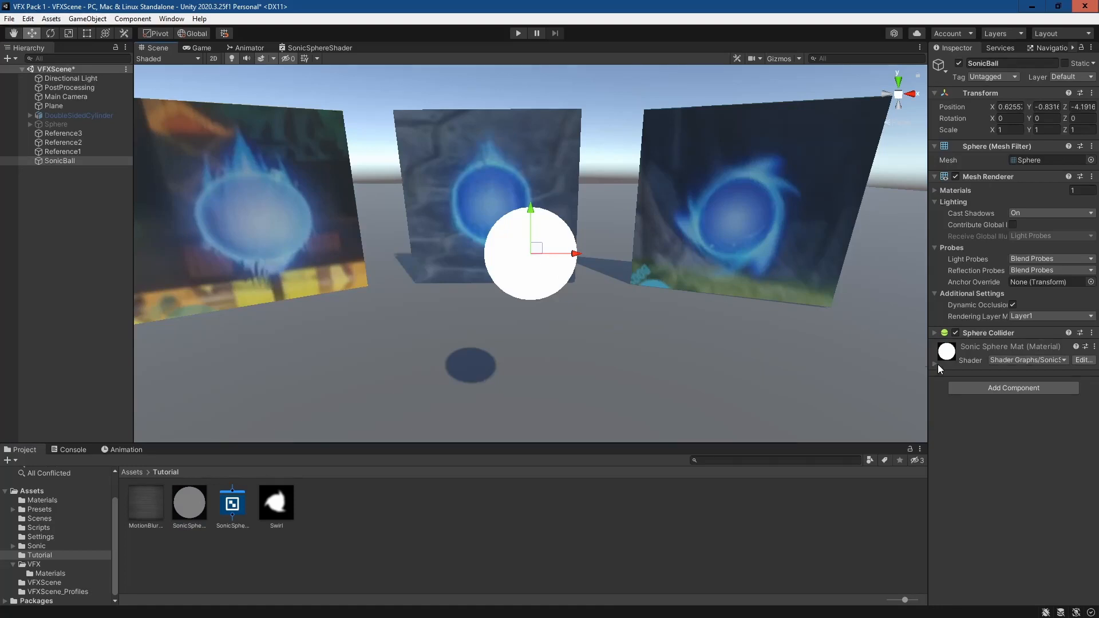
Step: Set the InternalFresnelPower of SonicBall's material to 1.95
left_click(934, 363)
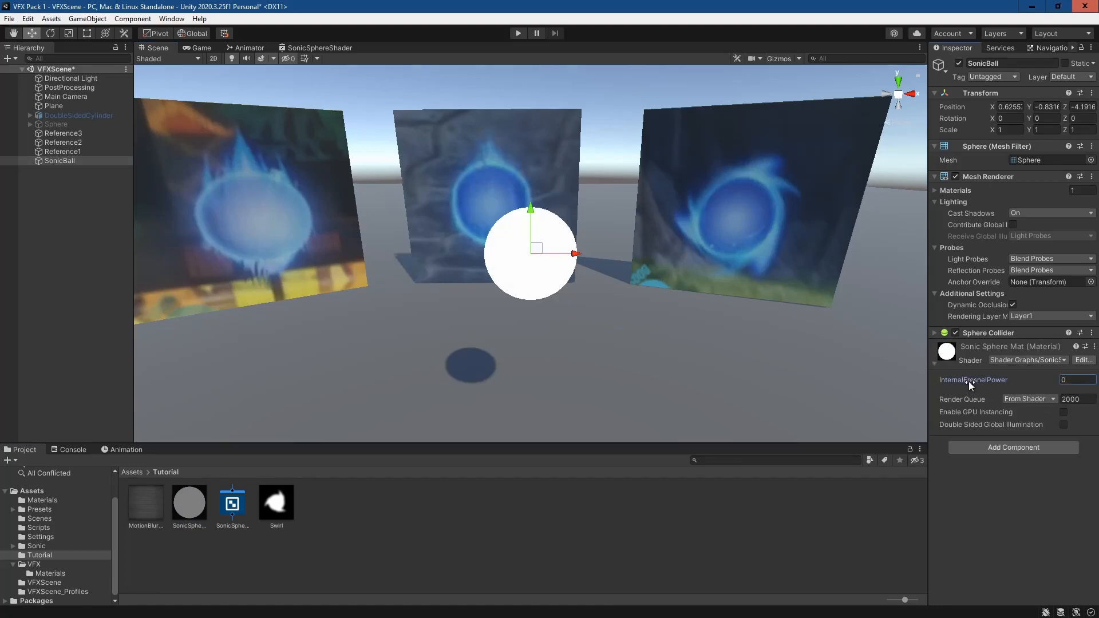
left_click_drag(968, 381, 1008, 383)
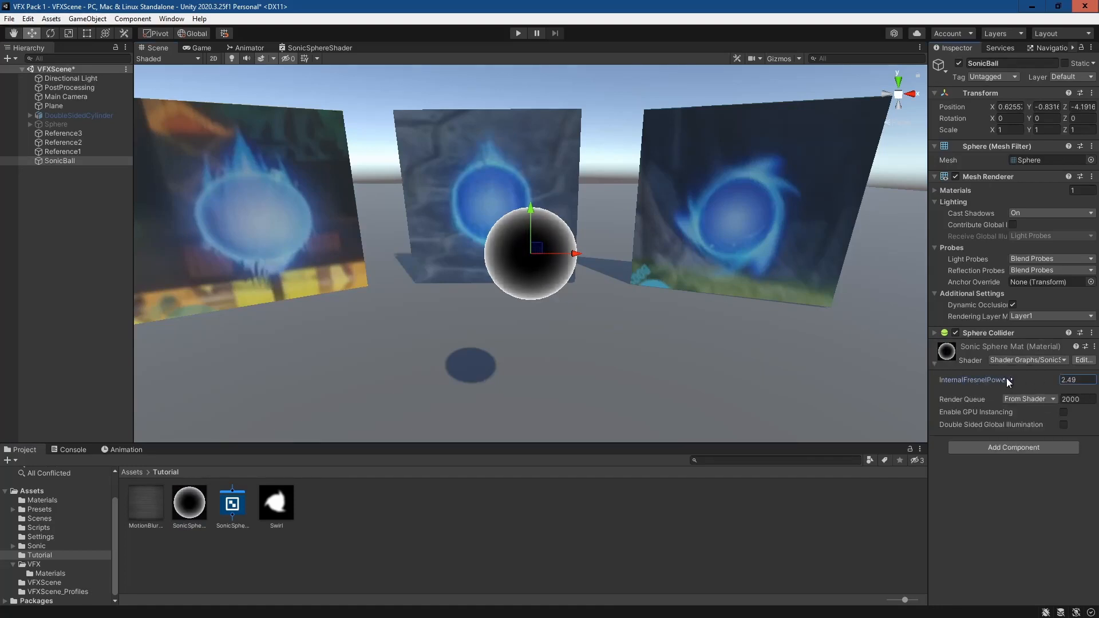
left_click_drag(692, 373, 699, 349, "alt")
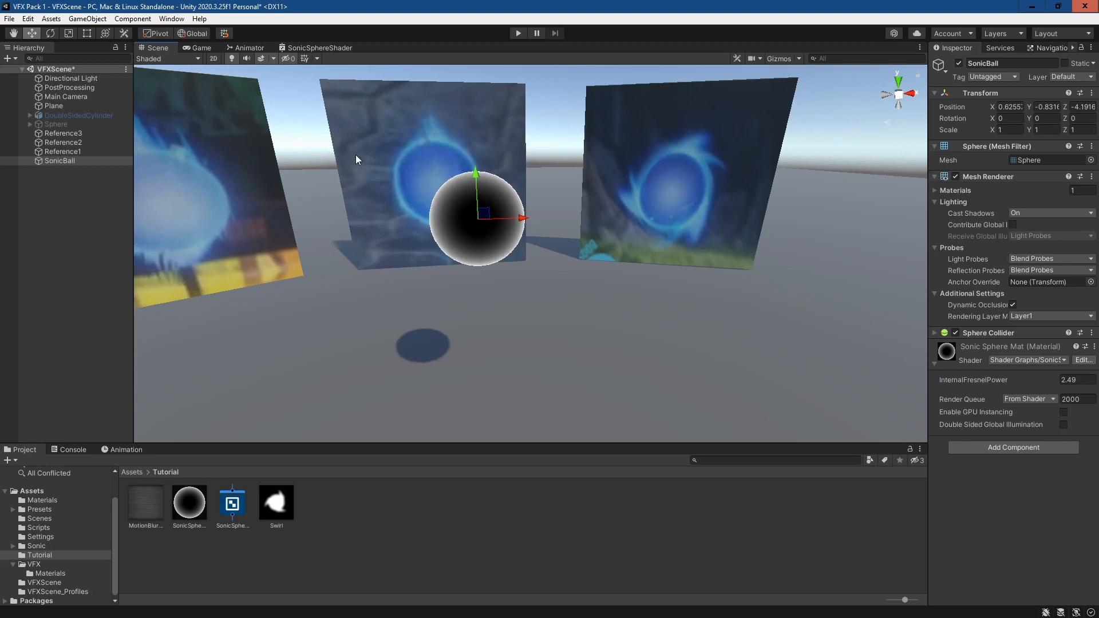
left_click_drag(1001, 379, 992, 380)
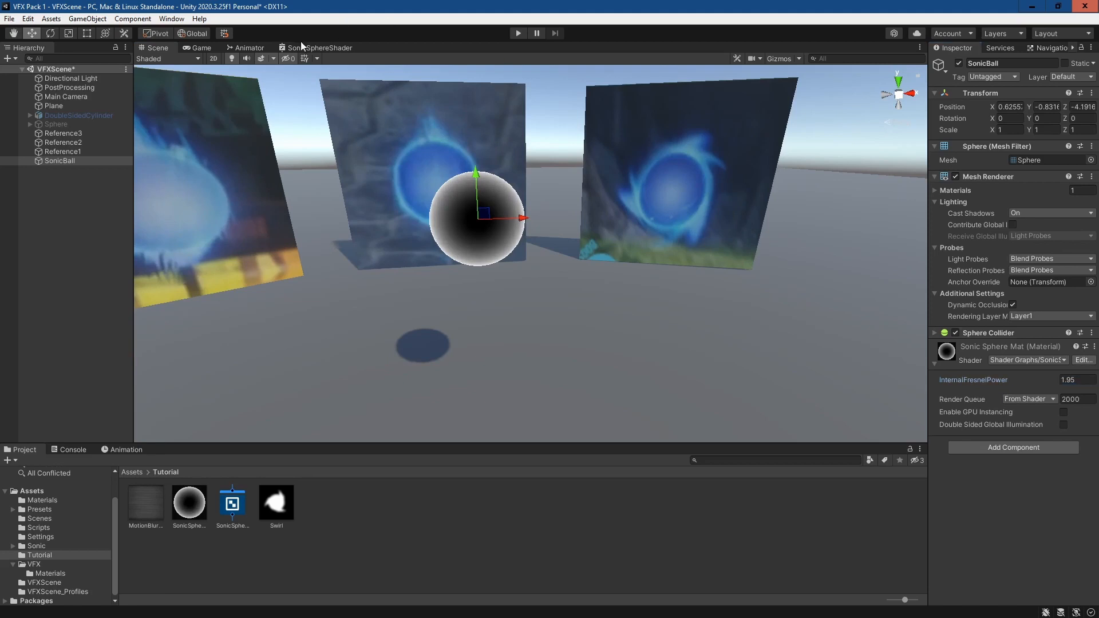
Step: Disconnect the Fresnel Effect from Base Color in SonicSphereShader and move the Fresnel nodes away from the master stack
left_click(303, 46)
middle_click_drag(494, 236, 612, 222)
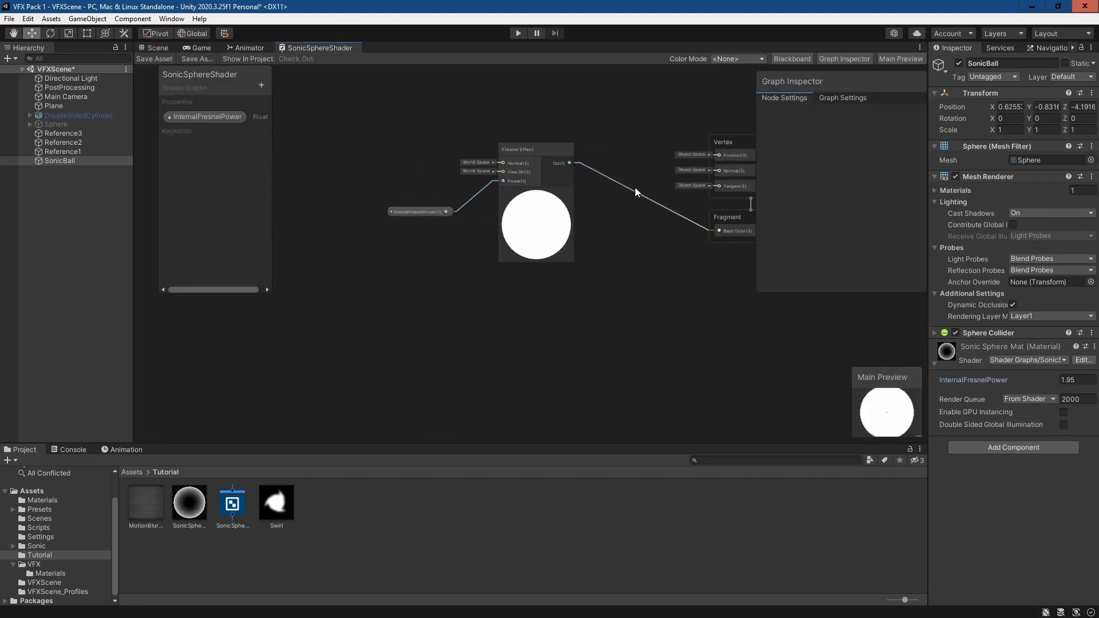
left_click(637, 191)
left_click(636, 191)
left_click(636, 191)
key("Delete")
left_click_drag(662, 115, 282, 368)
left_click_drag(548, 149, 391, 152)
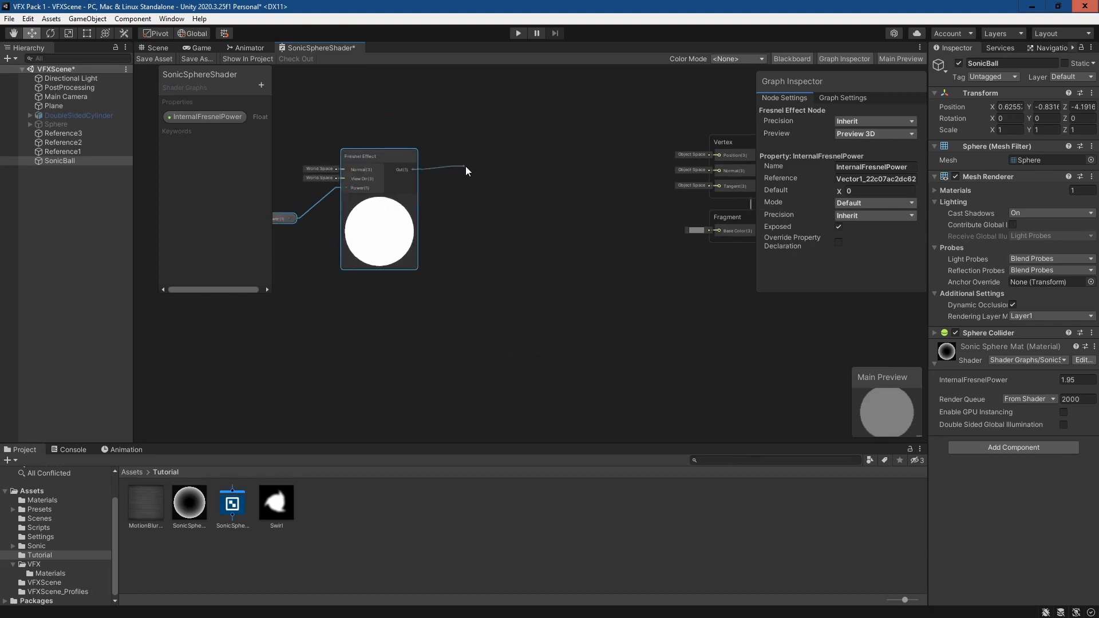
key("space")
type("colo")
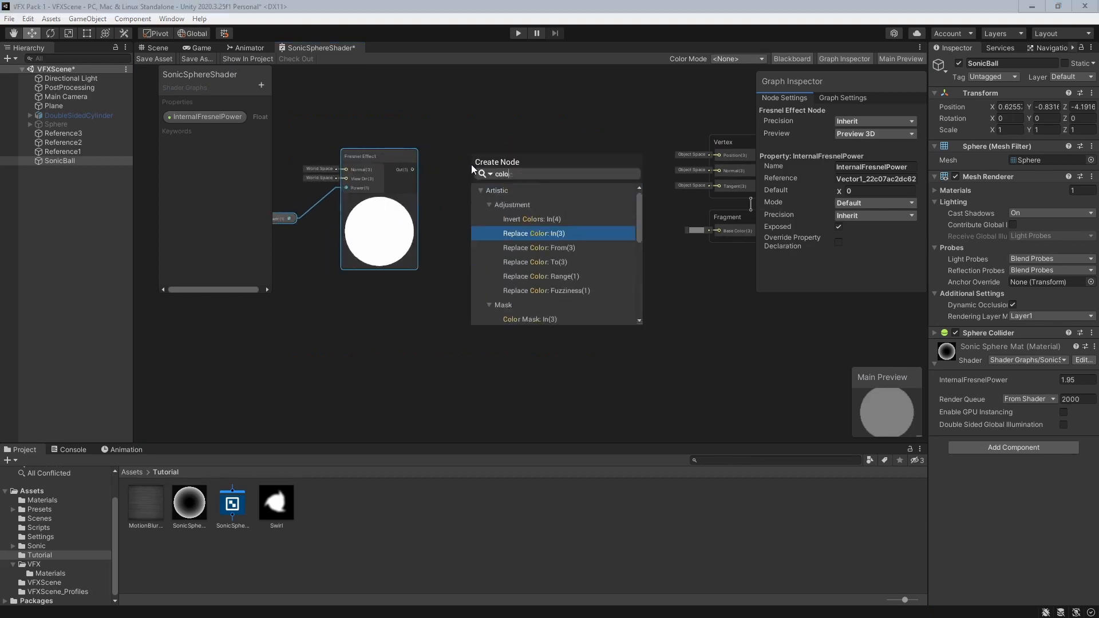
type("r mask")
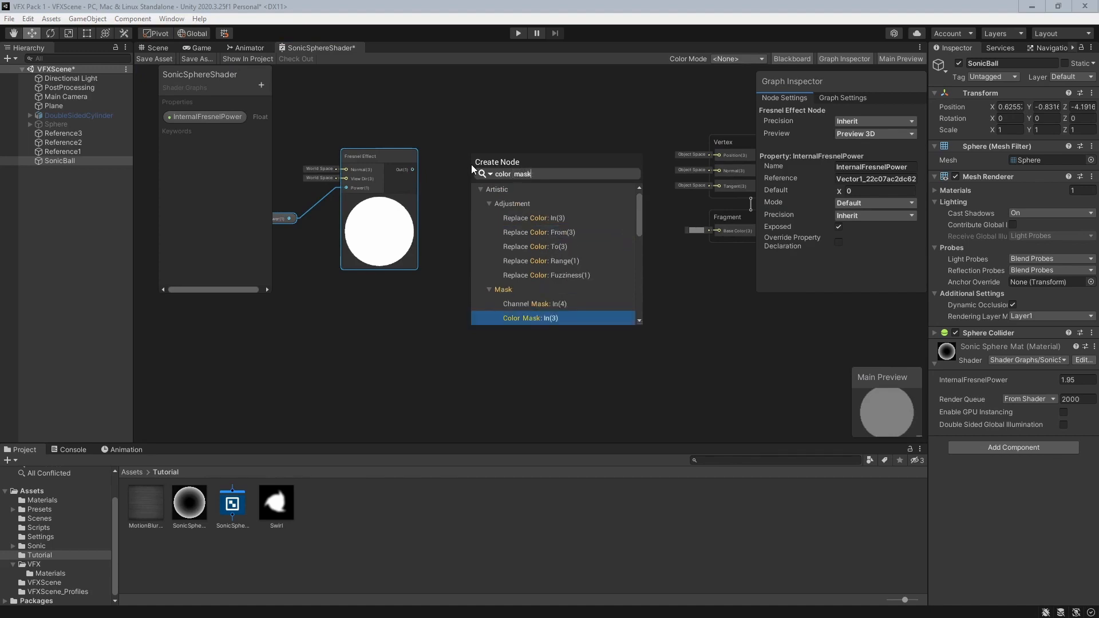
left_click(518, 224)
left_click_drag(544, 111, 435, 370)
key("Delete")
Step: Add a Color Mask node beside the Fresnel Effect and connect the Fresnel output to its In input
key("space")
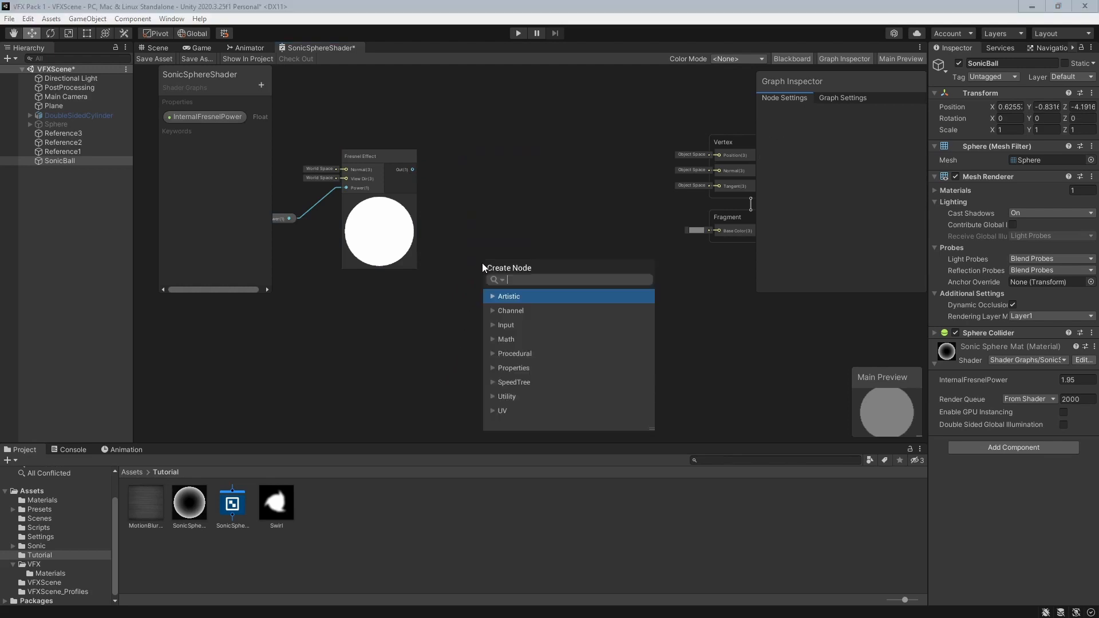
type("colo")
key("BackSpace")
key("BackSpace")
key("BackSpace")
key("BackSpace")
type("mask")
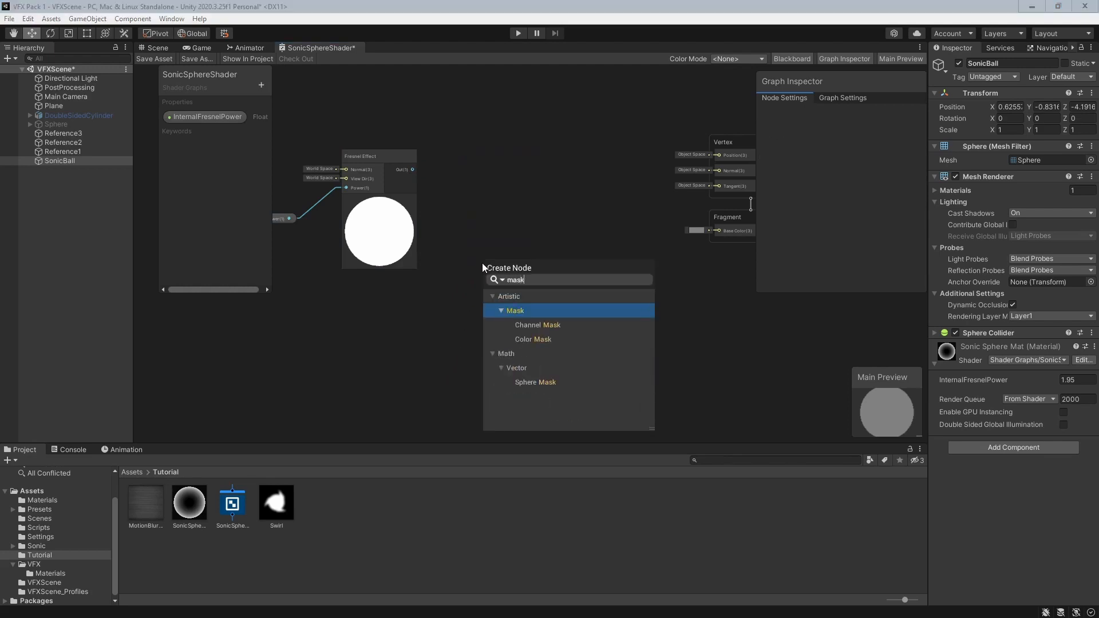
left_click(523, 340)
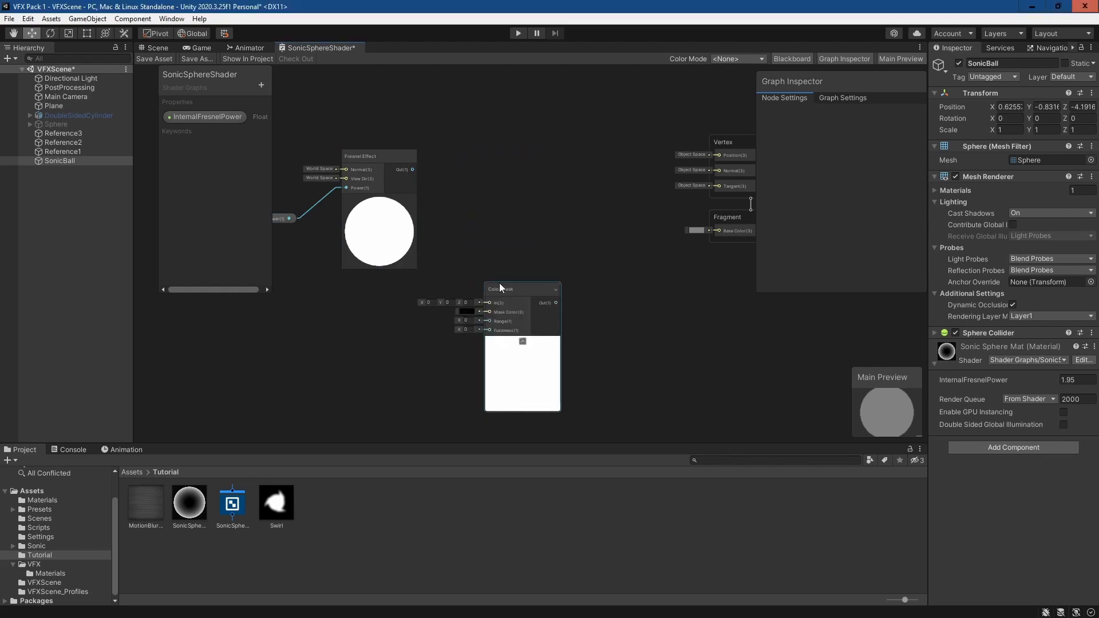
left_click_drag(499, 283, 523, 174)
left_click_drag(412, 169, 512, 160)
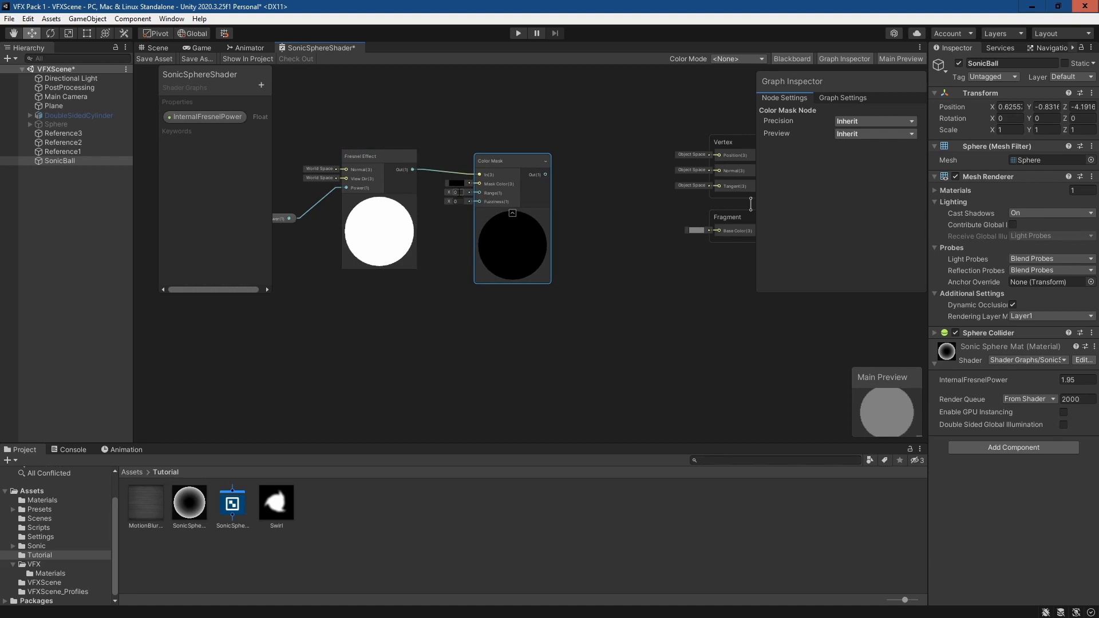
Step: Set the Color Mask's Fuzziness to 1 and place the node closer to the Fresnel Effect
left_click(458, 192)
type("1")
left_click(485, 121)
left_click_drag(507, 157, 489, 149)
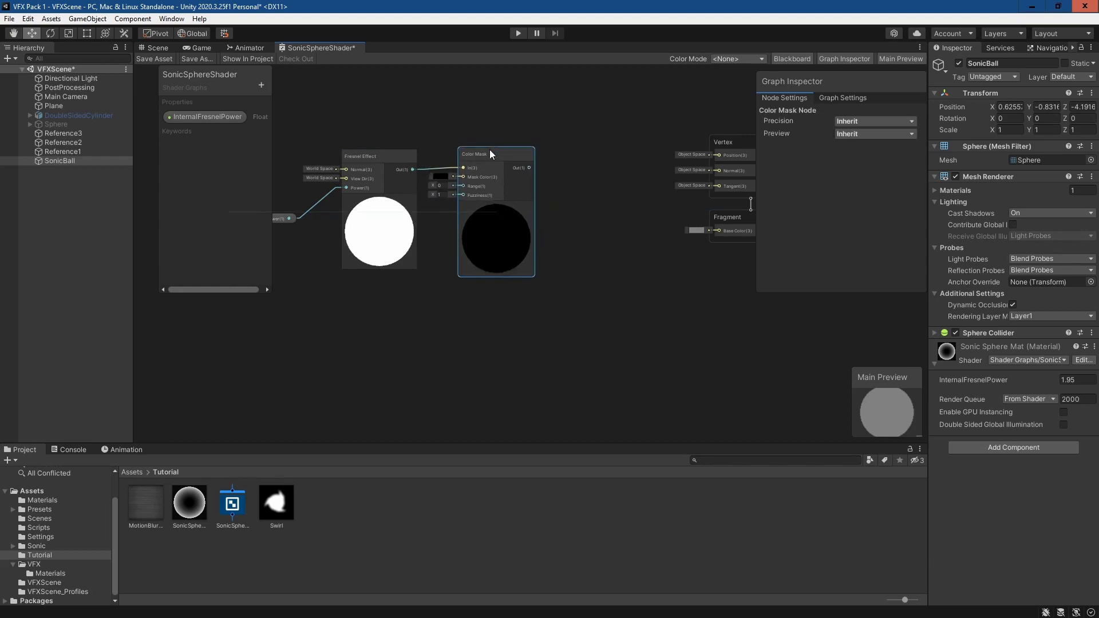
Step: Set the default value of the InternalFresnelPower property to 0.5
middle_click_drag(513, 132, 547, 132)
left_click(312, 218)
left_click(857, 158)
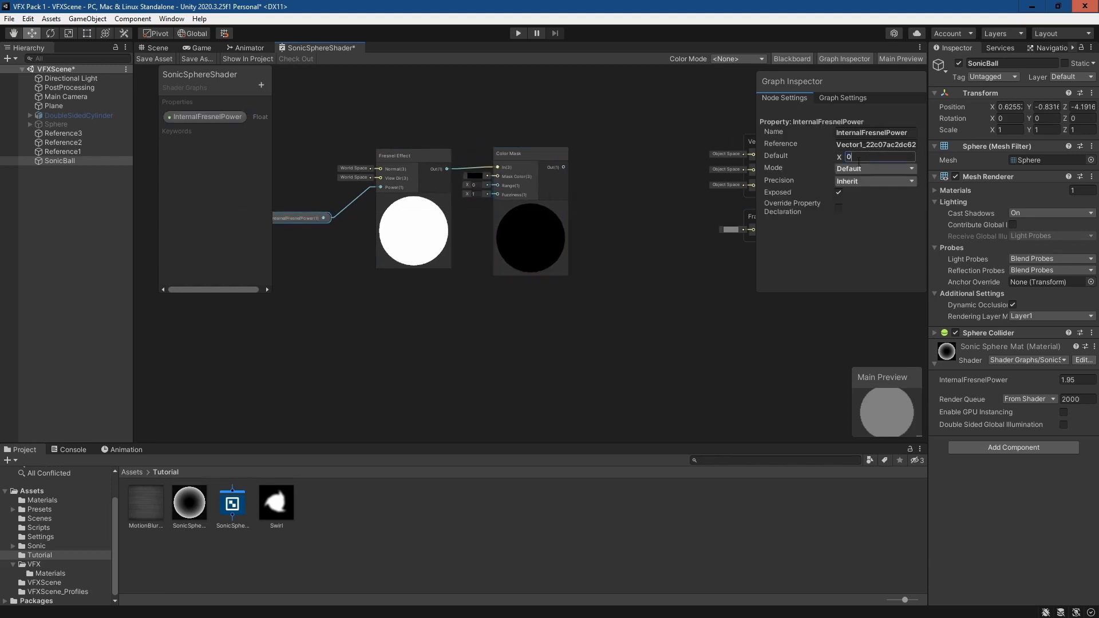
type(".5")
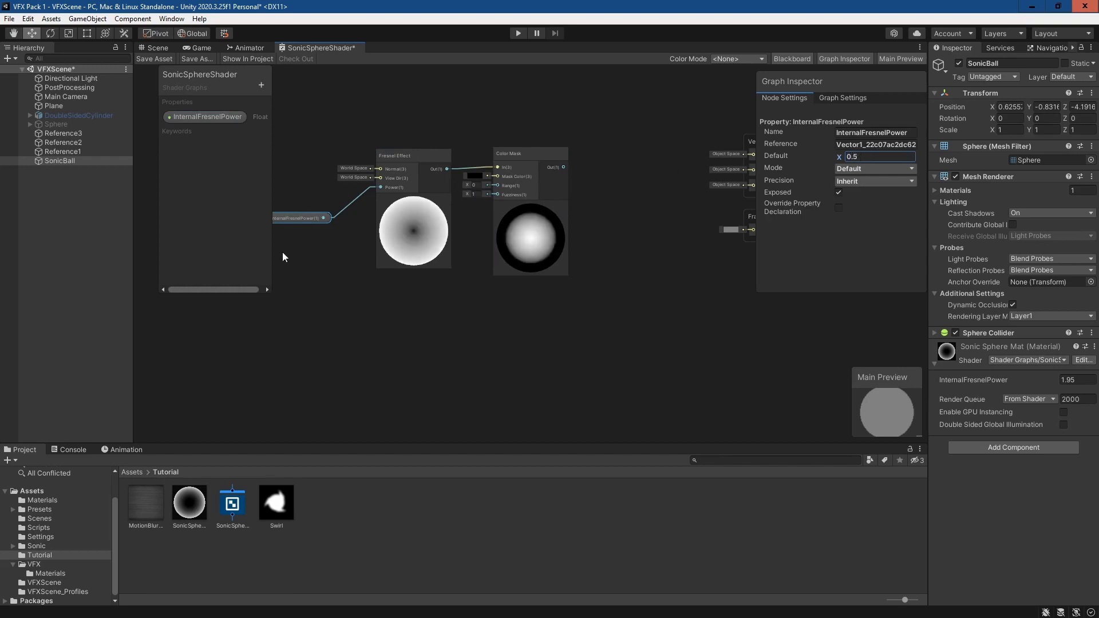
Step: Add a Multiply node with the Color Mask output feeding input B and input A set to 0.1
left_click_drag(568, 149, 314, 293)
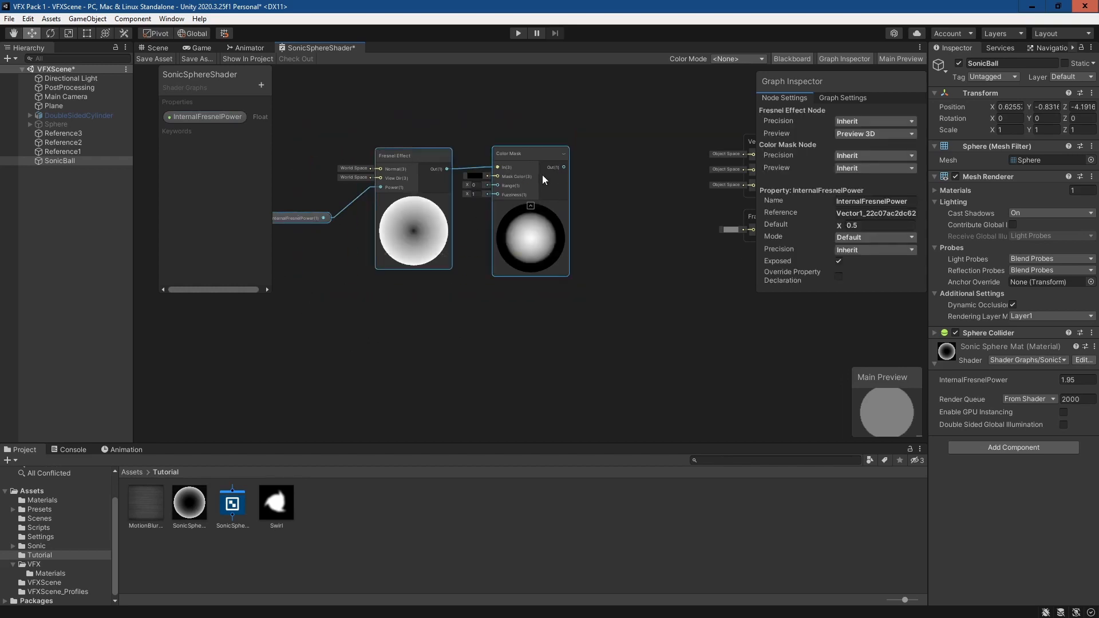
left_click_drag(538, 154, 495, 162)
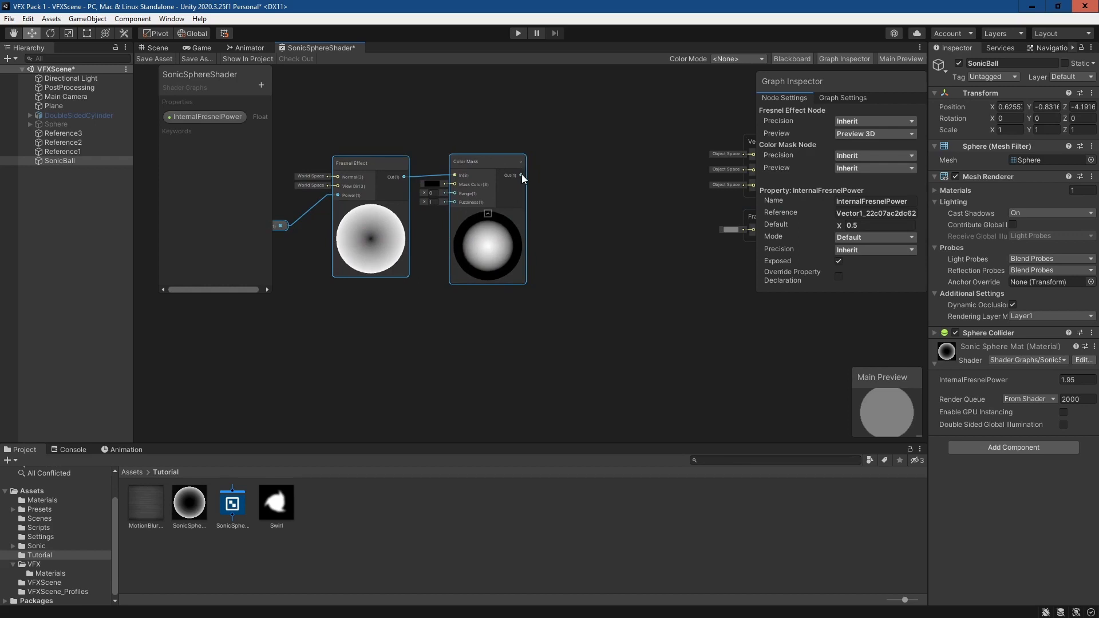
left_click_drag(520, 175, 578, 170)
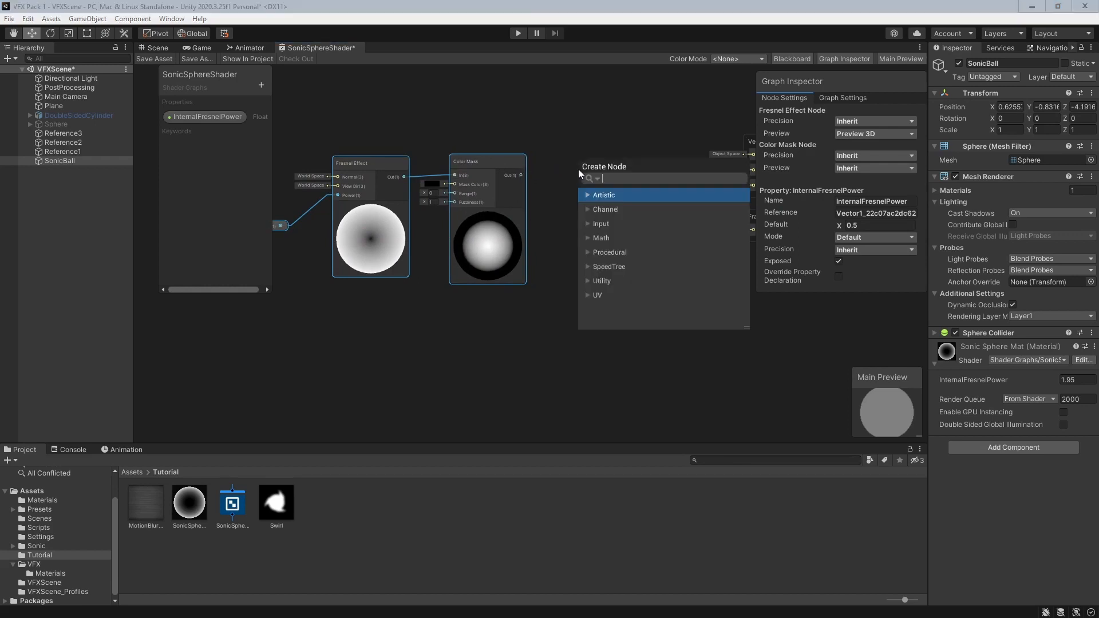
type("mult")
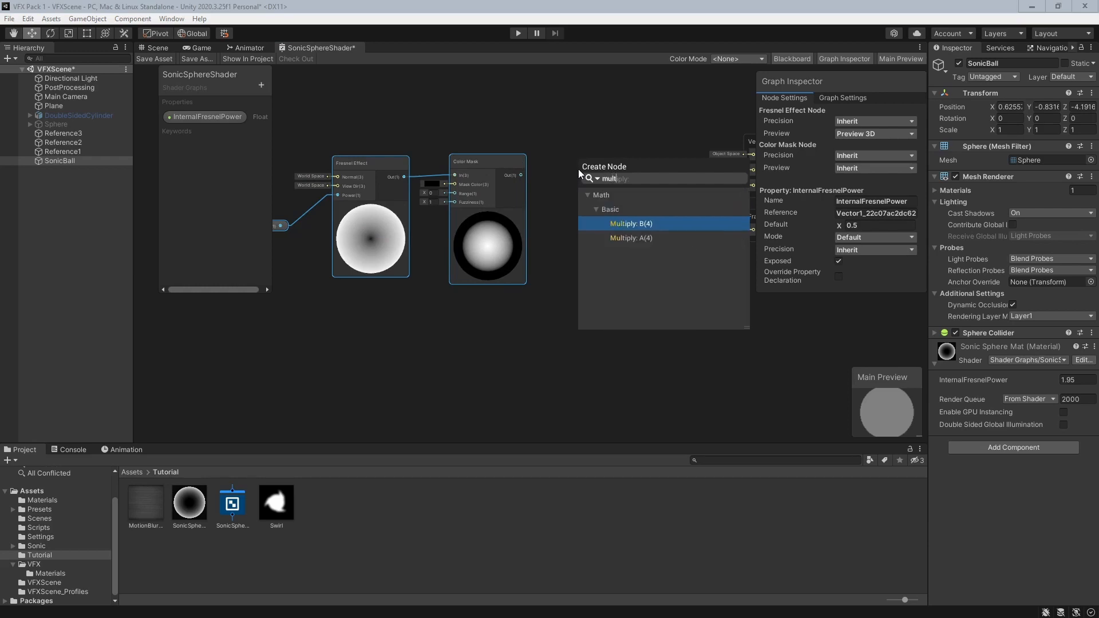
key("Return")
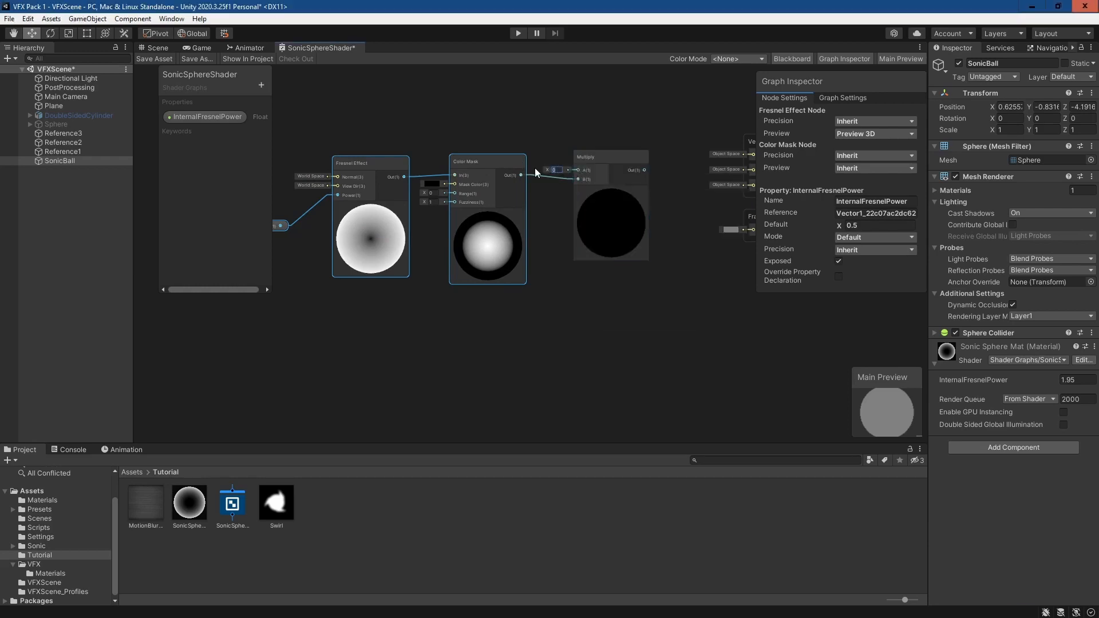
type("0.1")
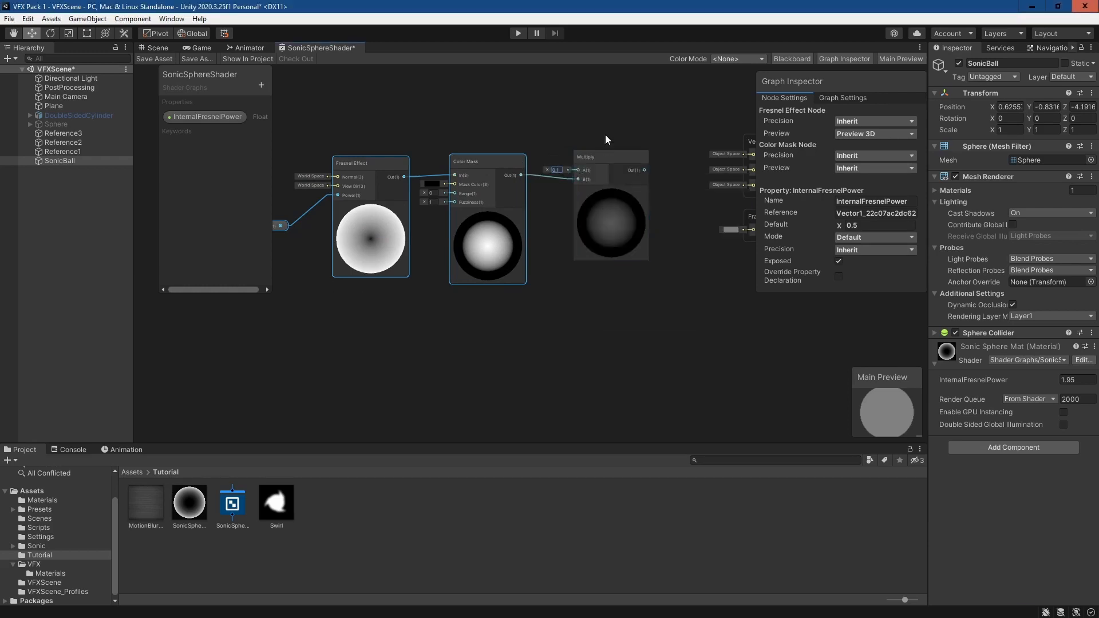
Step: Shift the node chain further from the master stack and create an Add node with the Multiply output feeding input B
middle_click_drag(625, 89, 641, 145)
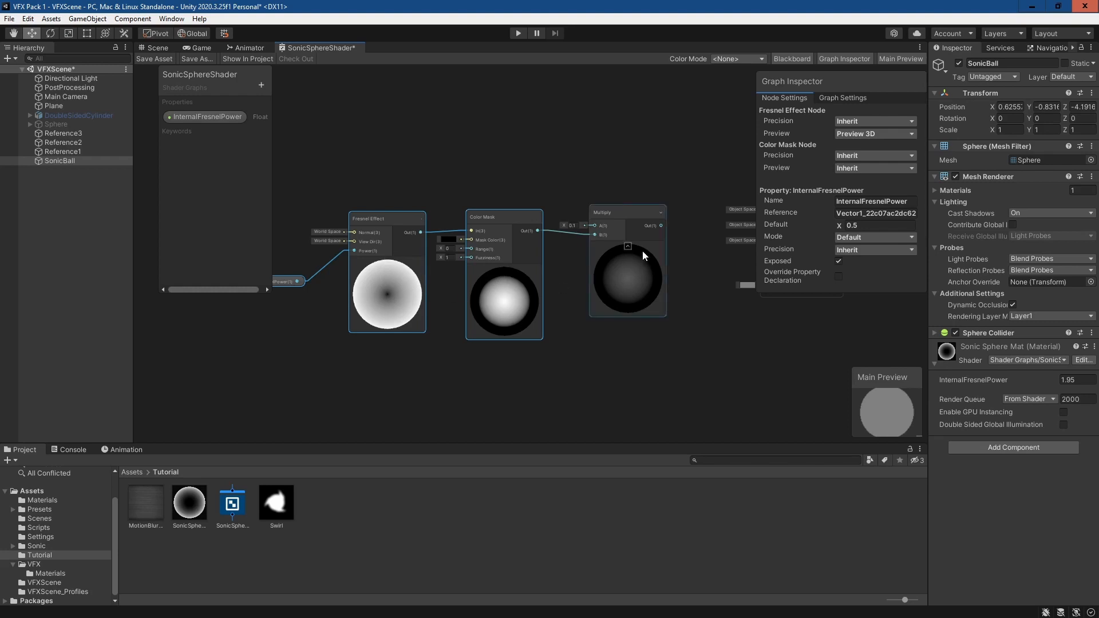
left_click_drag(676, 194, 572, 342)
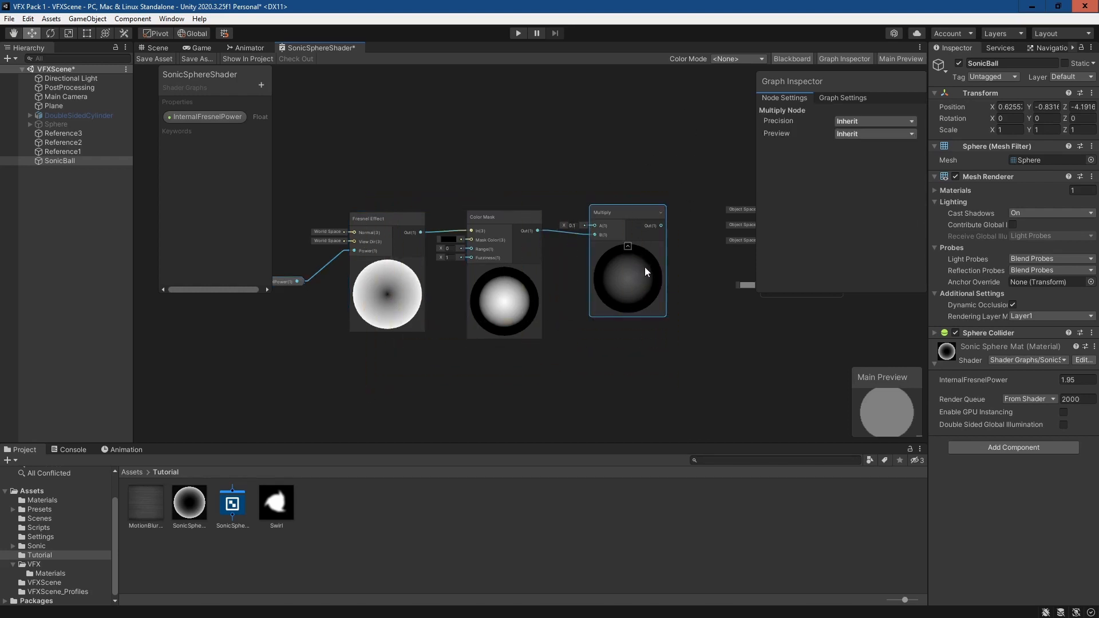
left_click_drag(669, 154, 362, 359)
left_click_drag(231, 410, 232, 410)
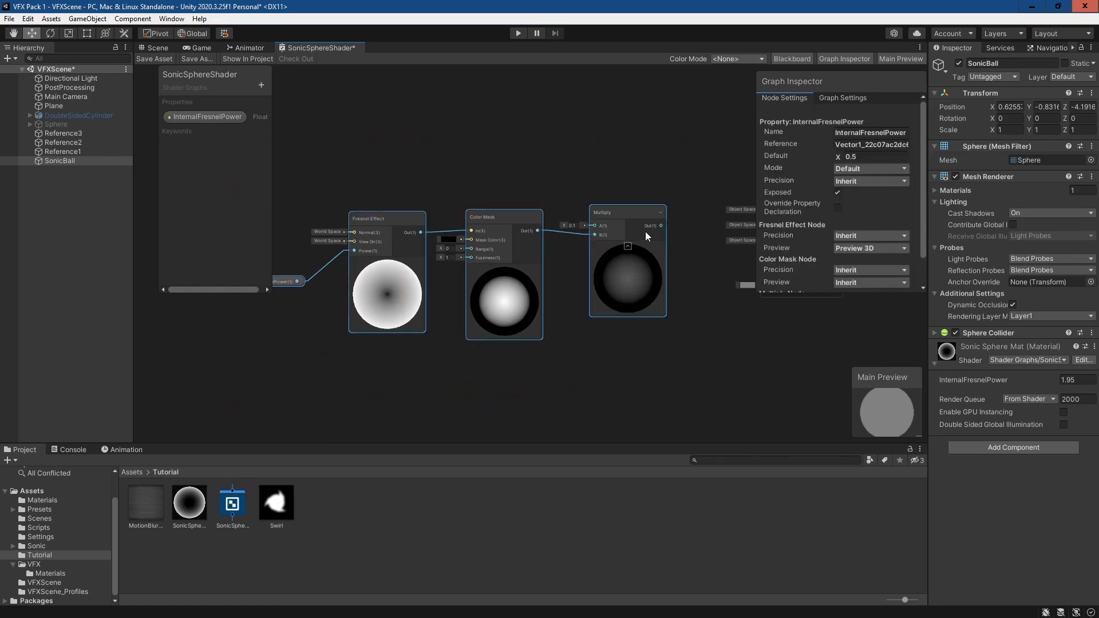
left_click_drag(644, 231, 555, 228)
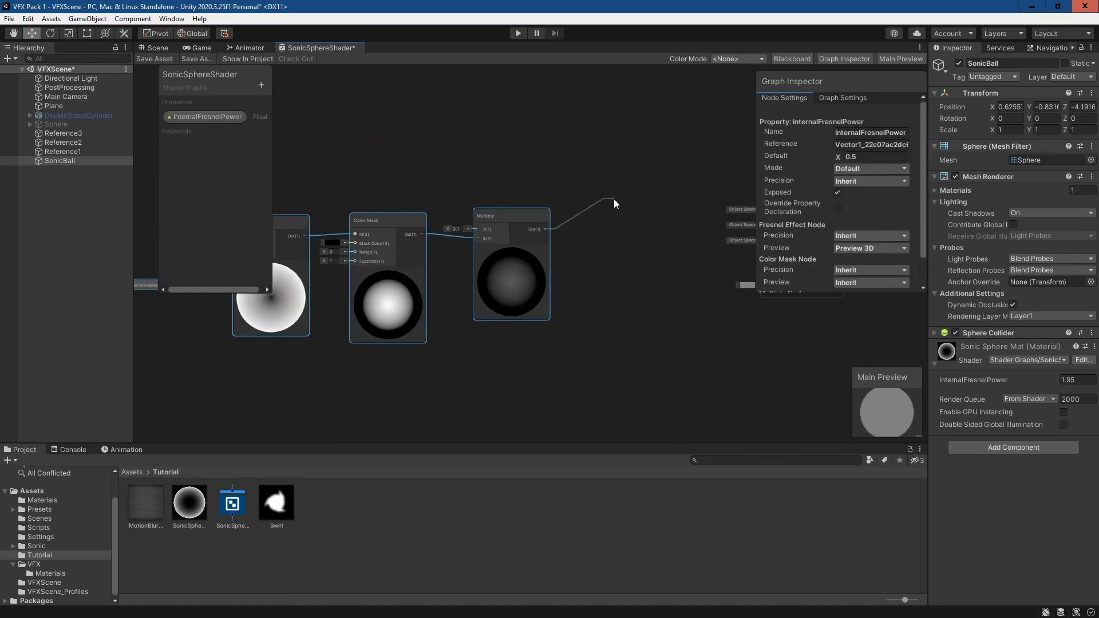
key("space")
type("add")
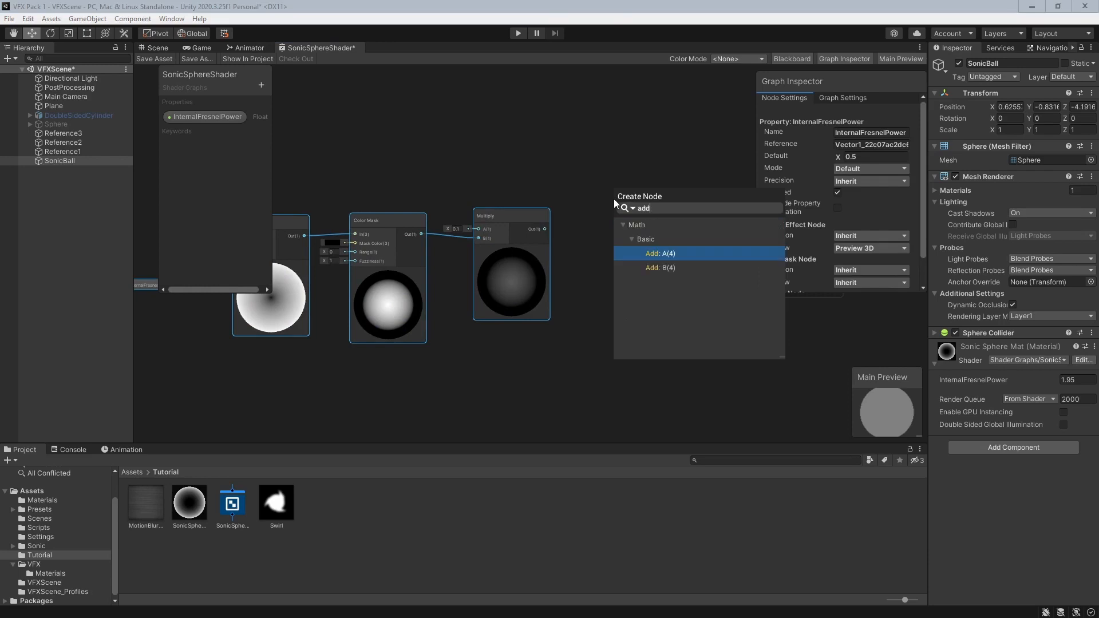
key("Down")
key("Return")
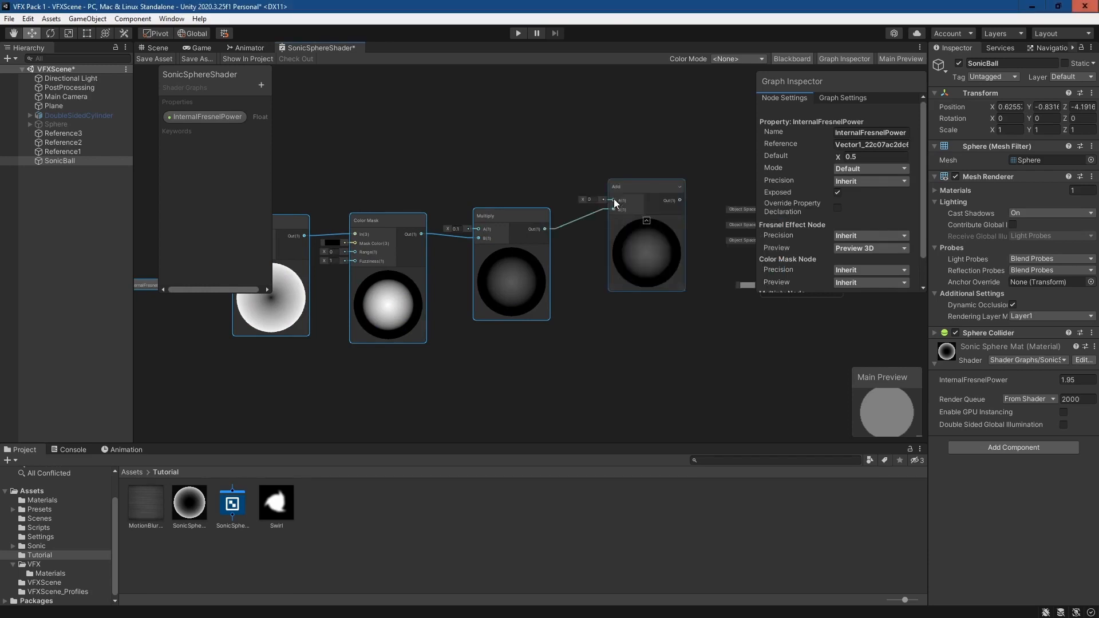
Step: Add a Color property named InternalFresnelColour to the shader graph
left_click(262, 86)
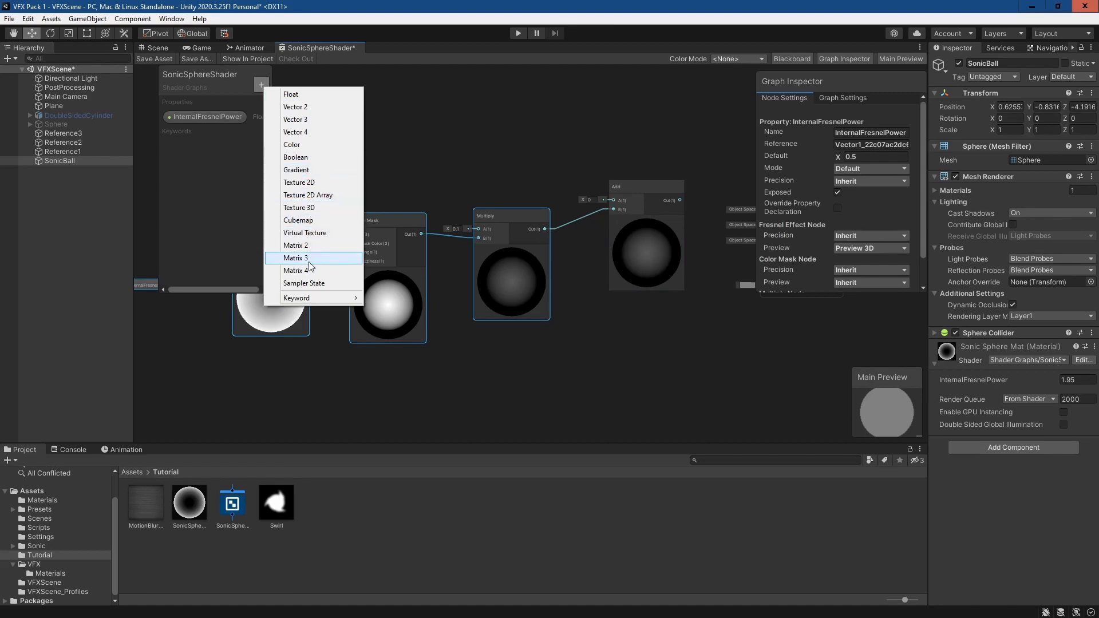
left_click(322, 146)
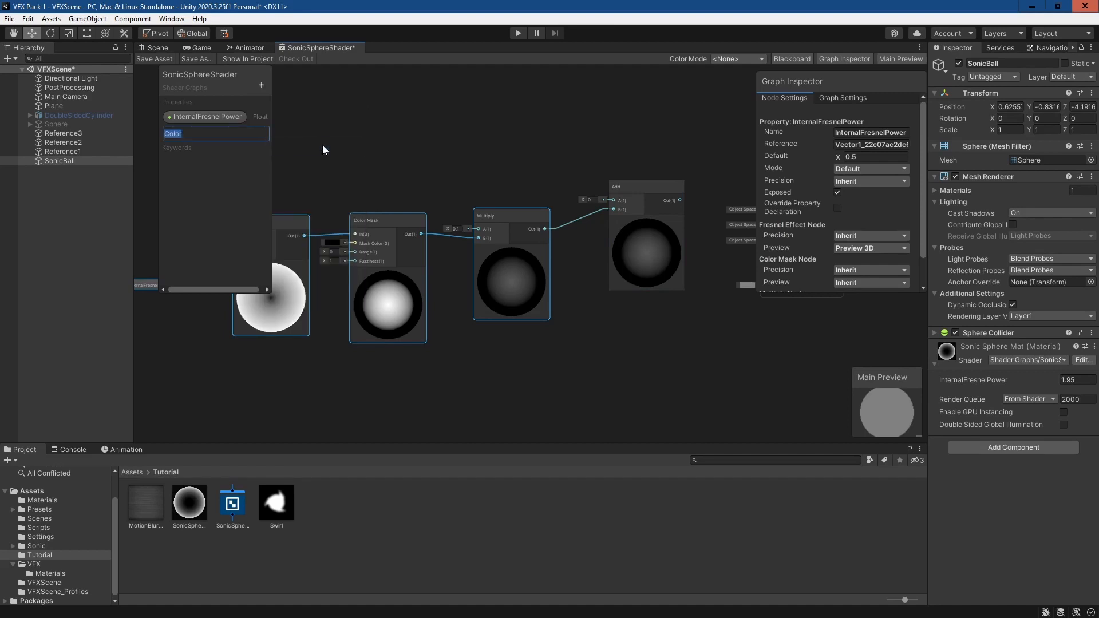
type("InternalFresnelColour")
key("Return")
Step: Connect InternalFresnelColour to the Add node's A input and the Add output to Base Color, and save the shader asset
left_click_drag(229, 133, 613, 201)
middle_click_drag(678, 274, 538, 214)
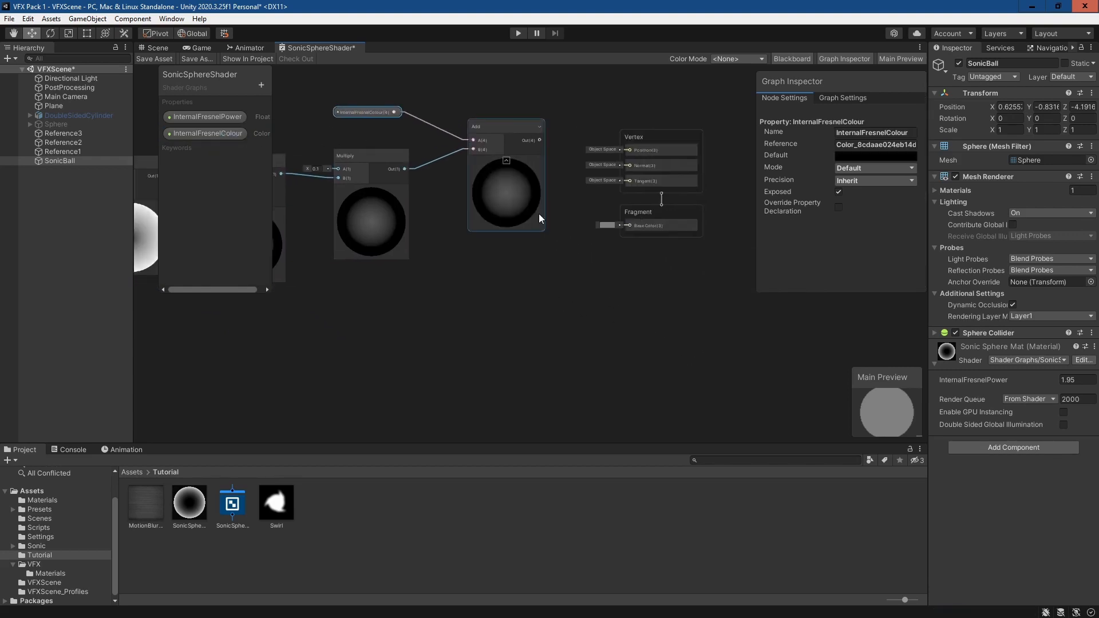
left_click_drag(540, 139, 633, 229)
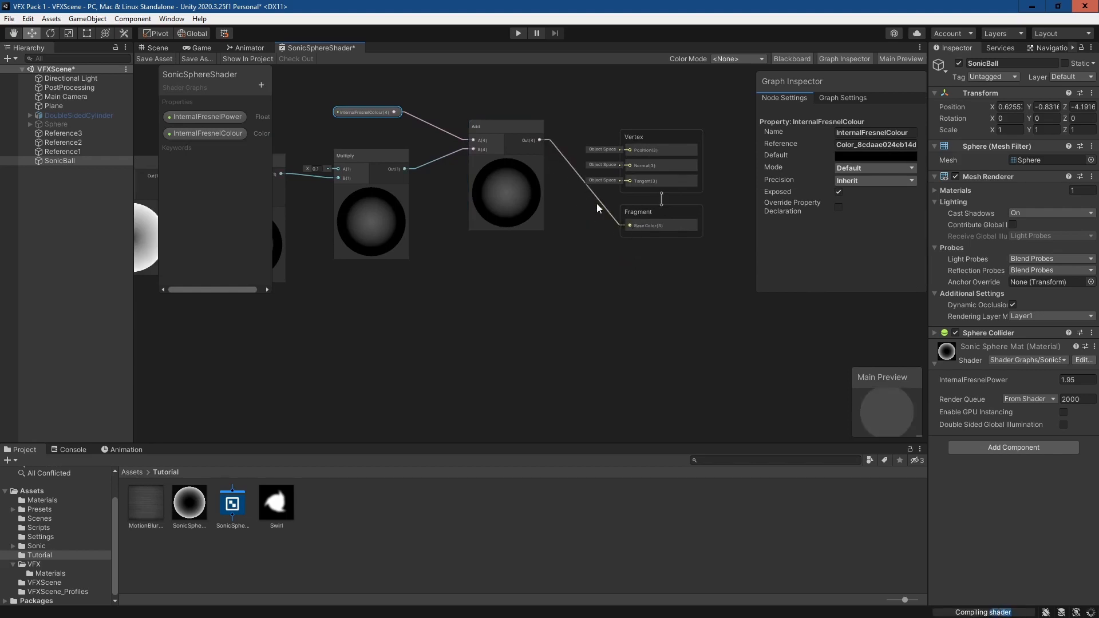
left_click(158, 58)
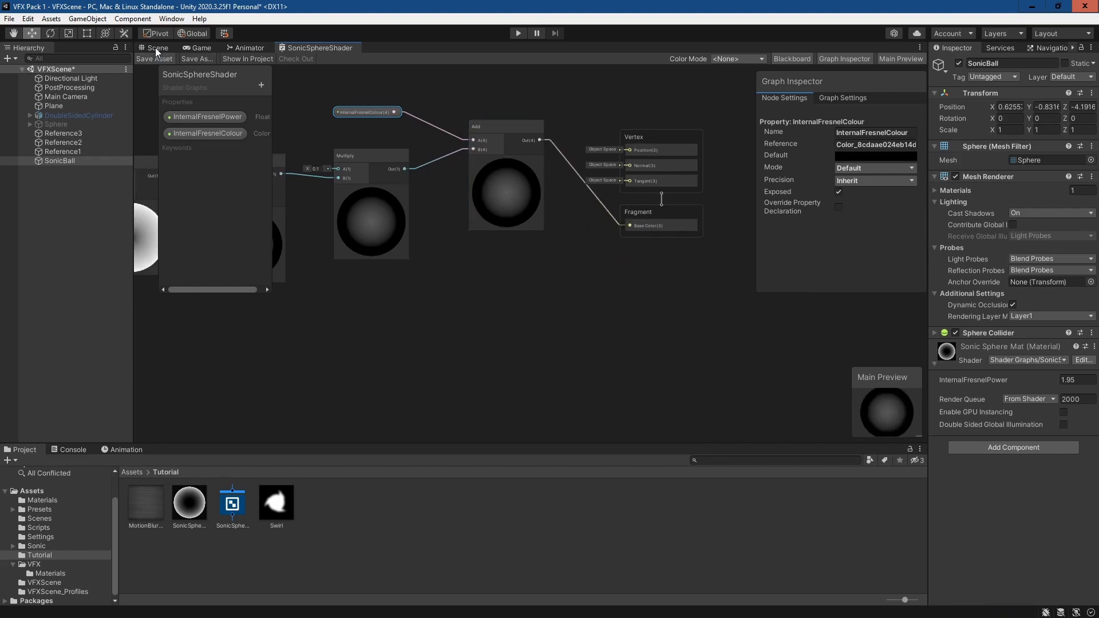
Step: Set InternalFresnelColour on SonicBall's material to the blue 2B4588 sampled from the energy ball in a reference image
left_click(156, 47)
left_click(1070, 391)
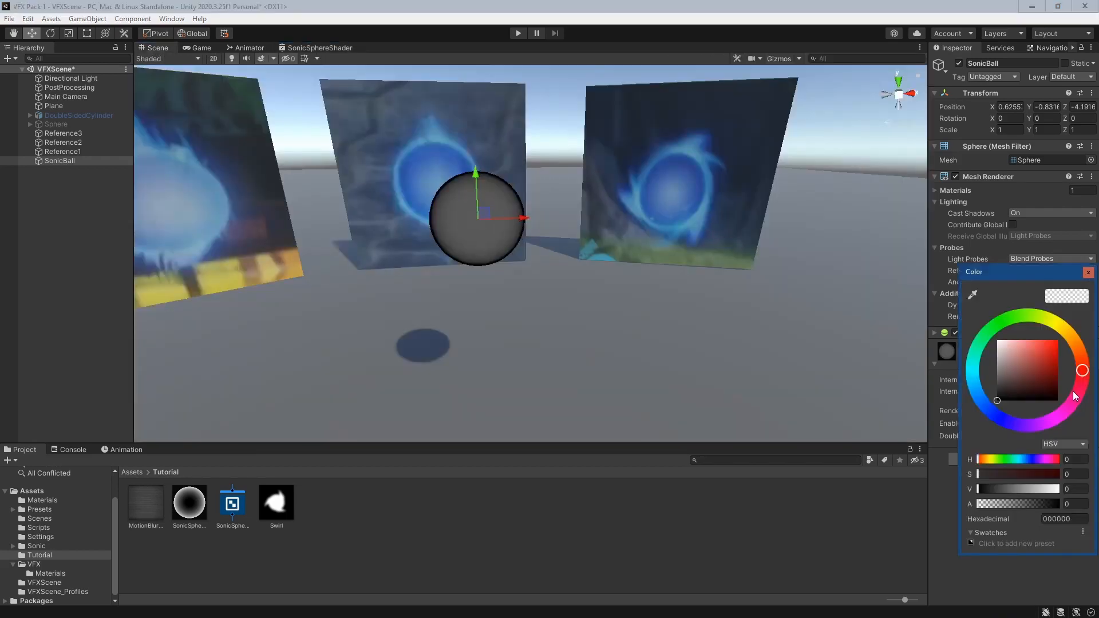
left_click(972, 294)
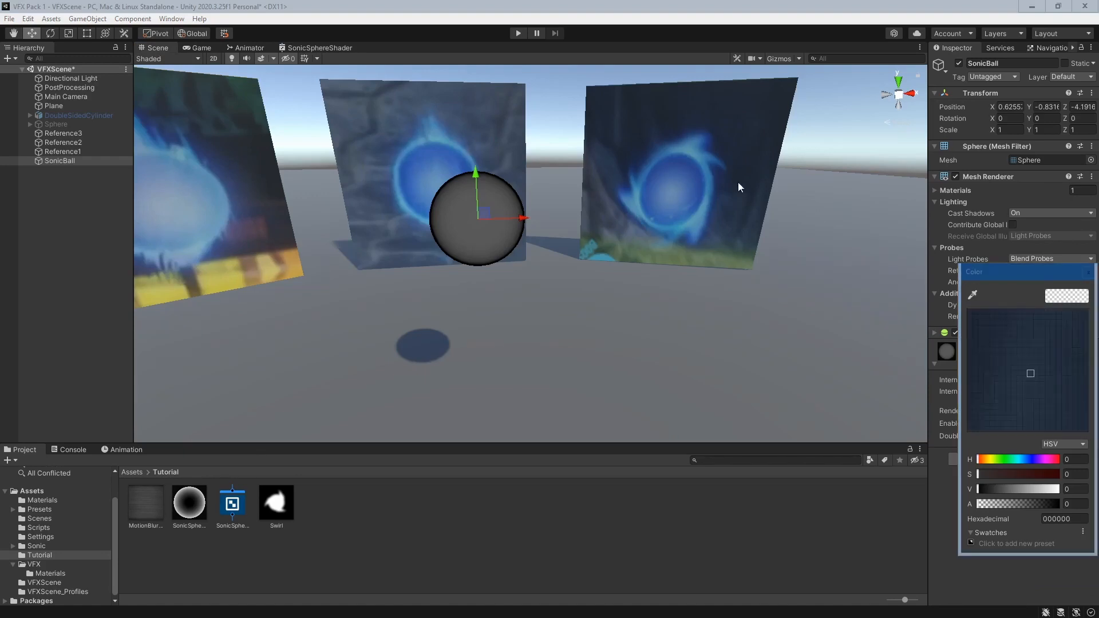
left_click(683, 163)
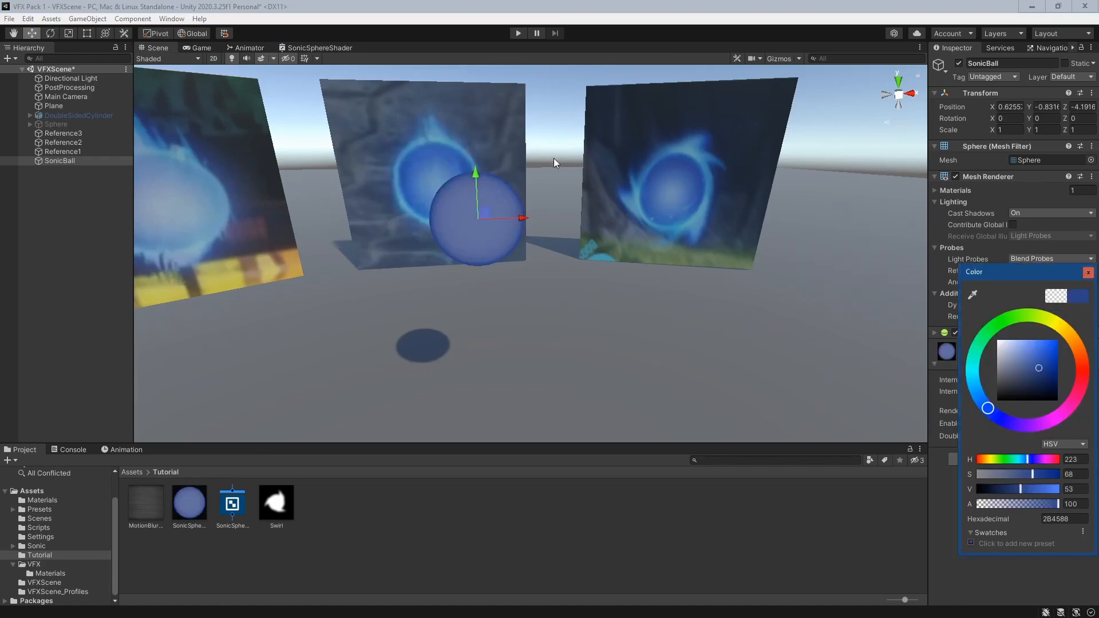
left_click(956, 502)
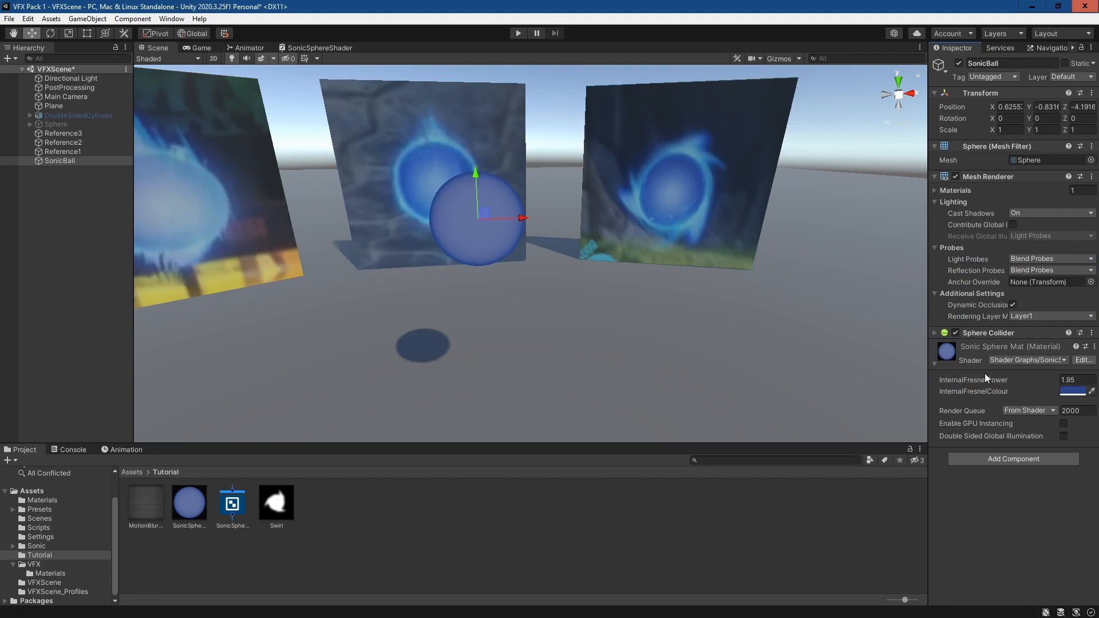
Step: Set the InternalFresnelPower of SonicBall's material to 0.6 and compare the sphere with the reference images
left_click_drag(984, 378, 963, 379)
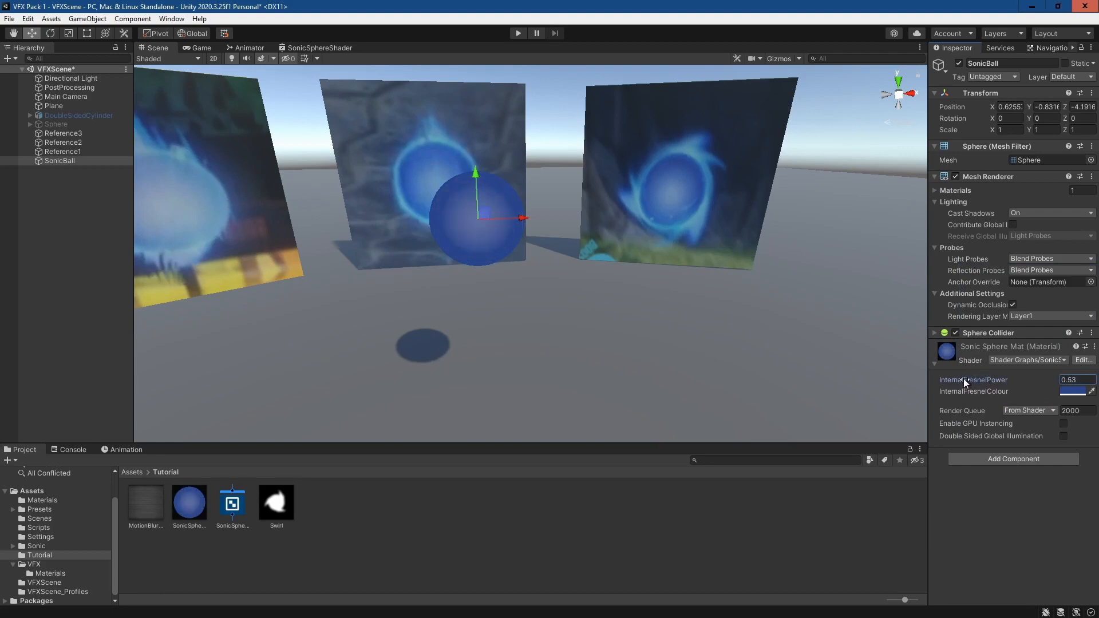
left_click(1069, 379)
type("0.6")
middle_click_drag(743, 289, 616, 307)
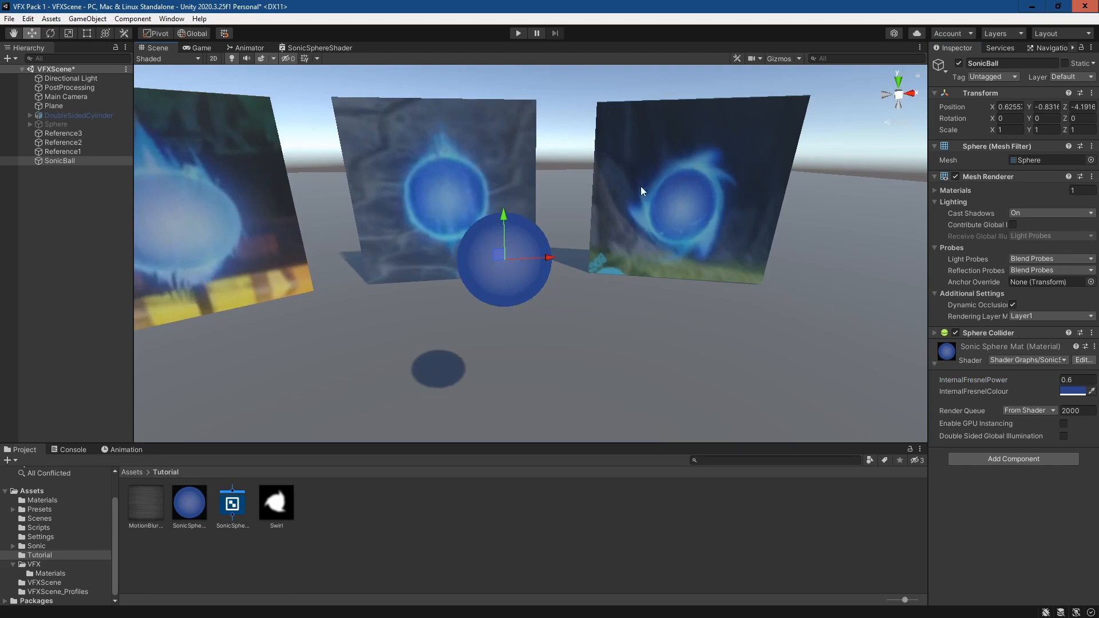
right_click_drag(694, 309, 711, 317)
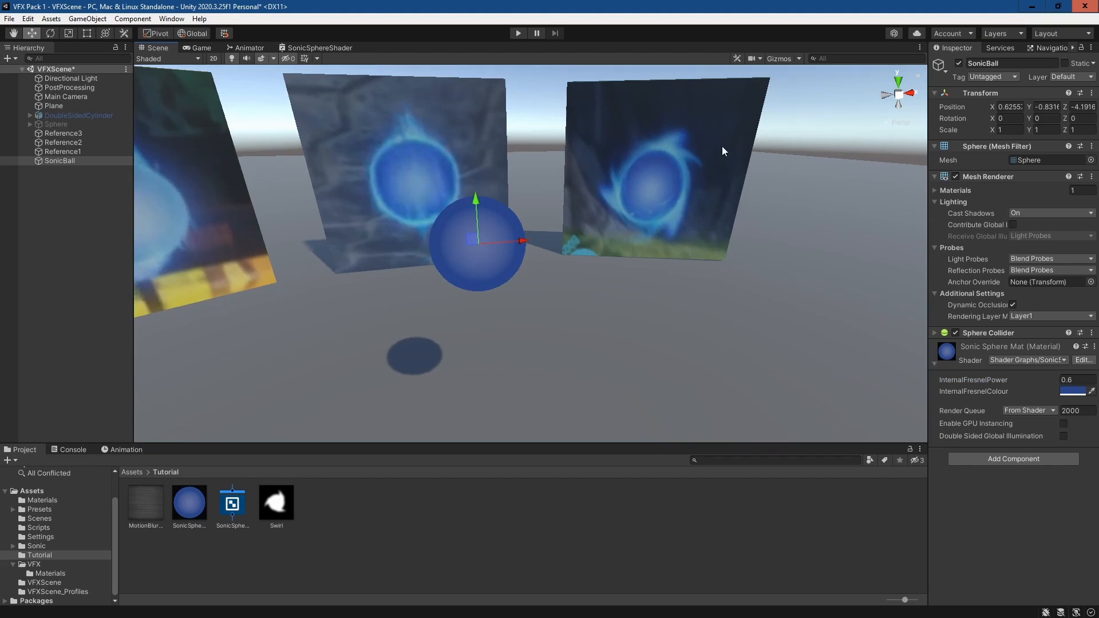
Step: Add a second Fresnel Effect node to SonicSphereShader and place it below the first one
left_click(324, 48)
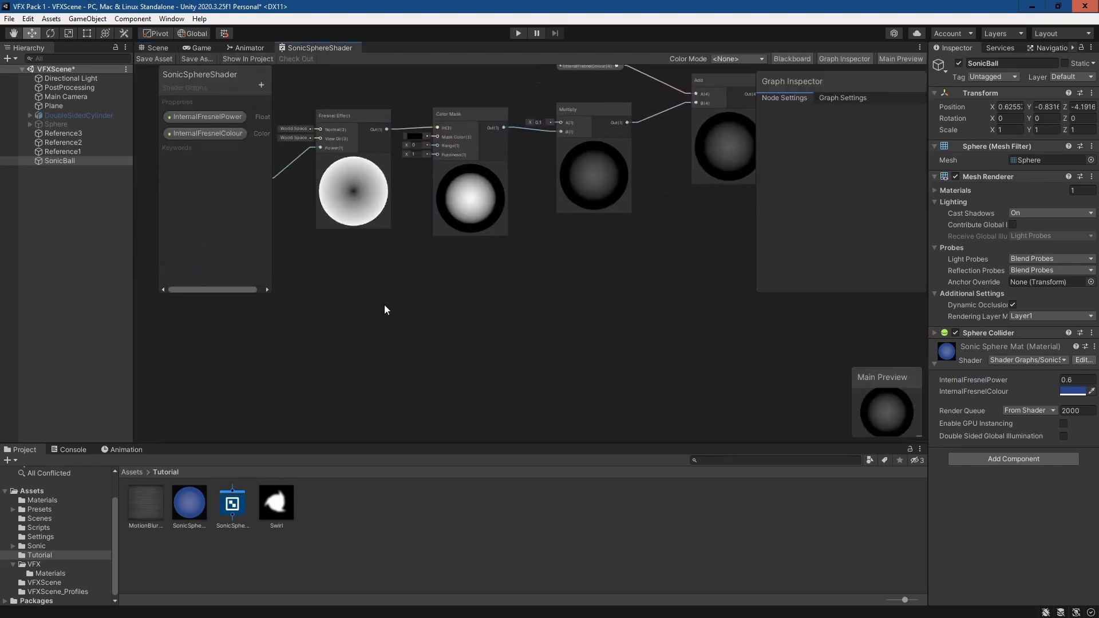
key("space")
type("fresnel")
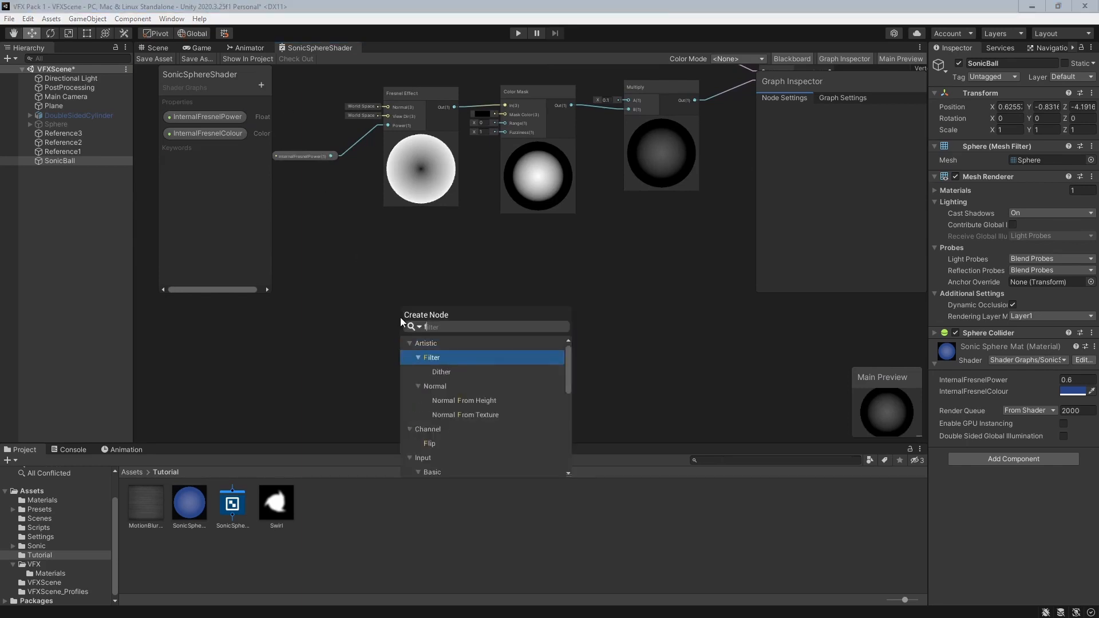
key("Return")
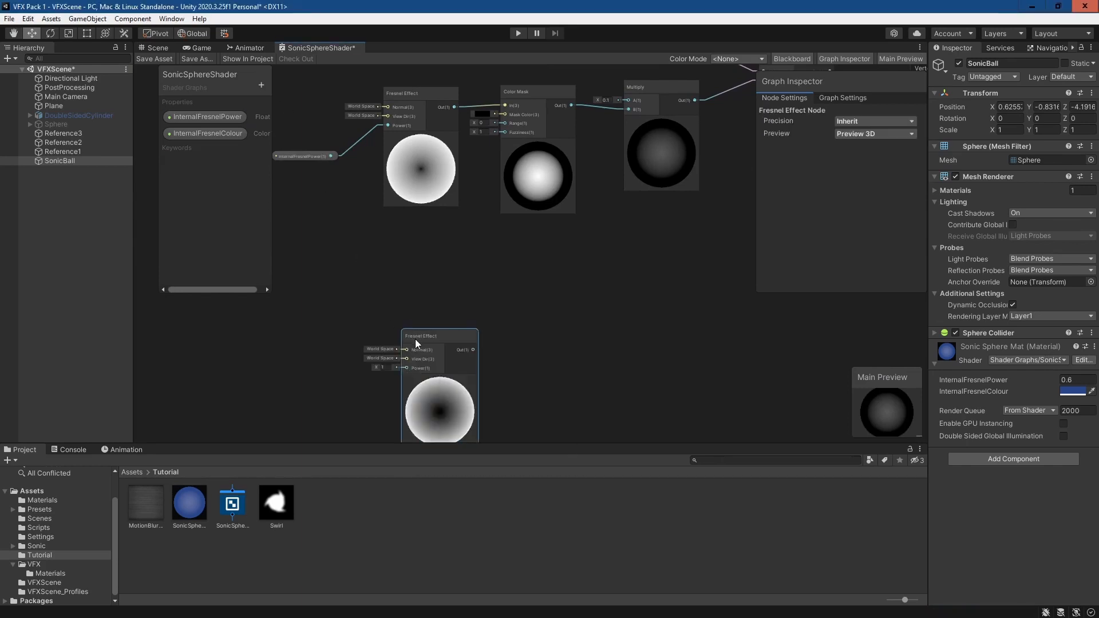
left_click_drag(414, 339, 412, 302)
Step: Add a Float property named ExternalFresnelPower to the shader graph
left_click(262, 84)
left_click(306, 88)
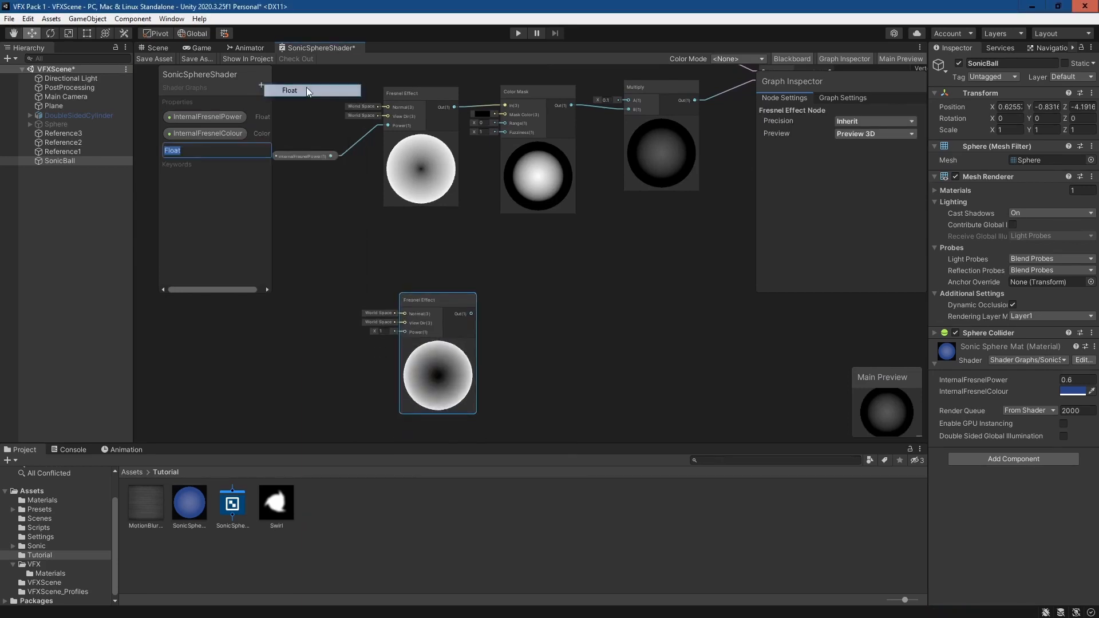
type("Out")
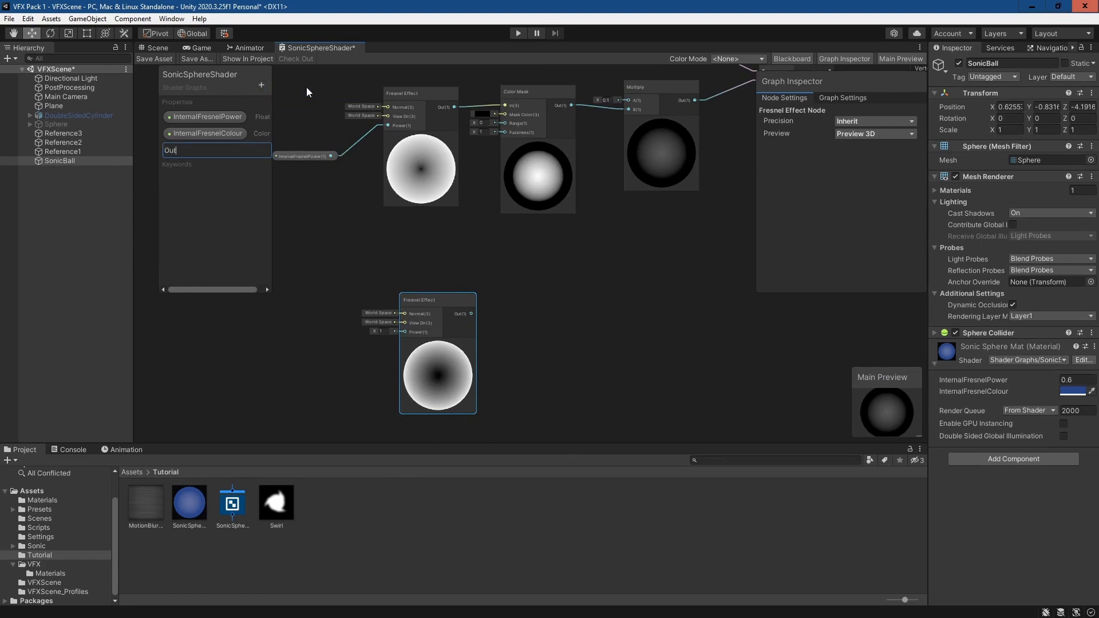
type("side")
key("BackSpace")
key("BackSpace")
key("BackSpace")
key("BackSpace")
key("BackSpace")
key("BackSpace")
key("BackSpace")
type("ExternalFresnelPower")
key("Return")
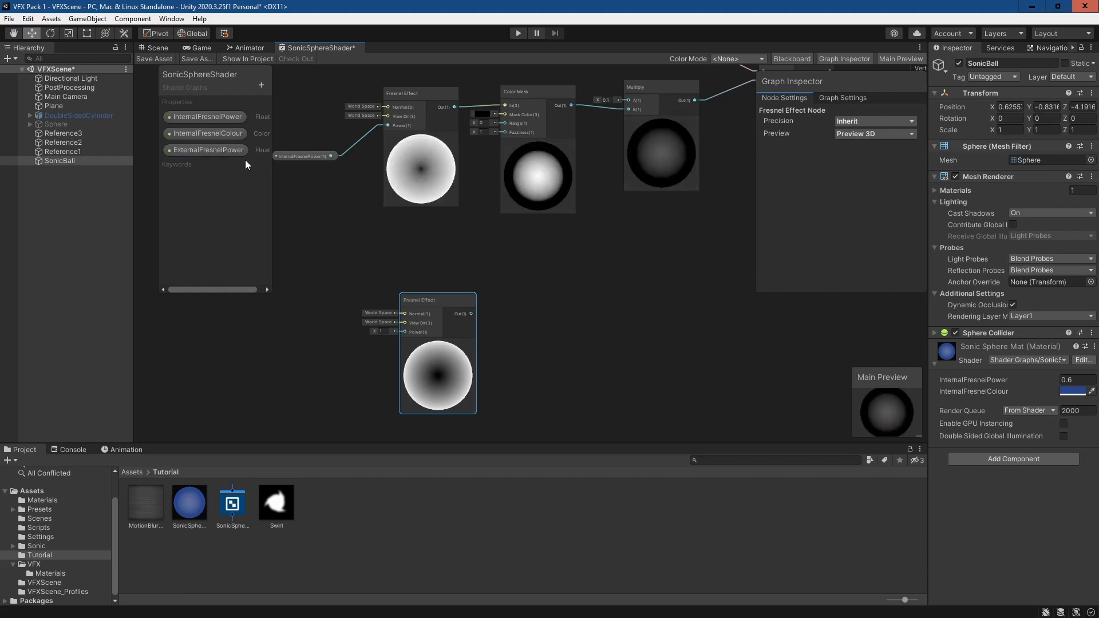
Step: Connect ExternalFresnelPower to the Power input of the second Fresnel Effect node and set its default value to 2
left_click_drag(241, 151, 316, 346)
left_click_drag(382, 351, 404, 332)
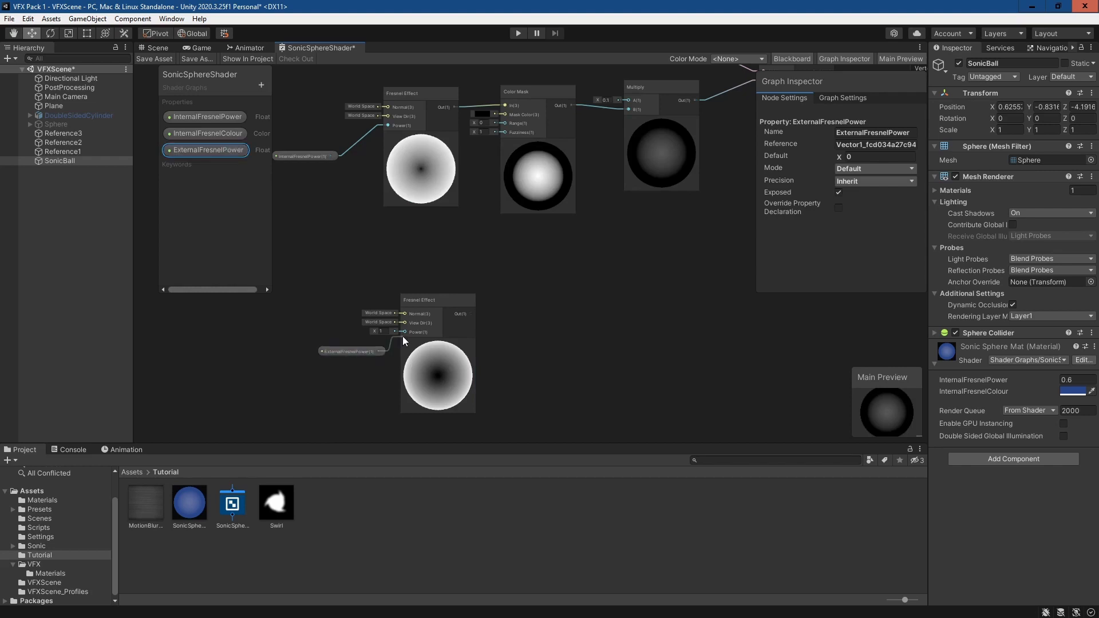
left_click_drag(345, 353, 333, 350)
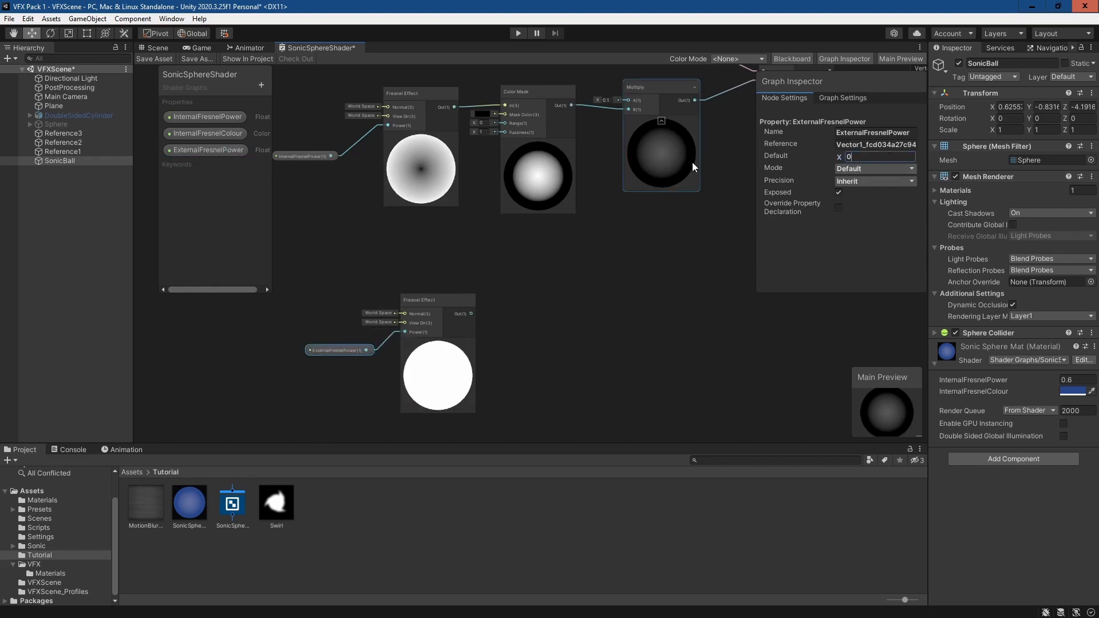
key("BackSpace")
type("2")
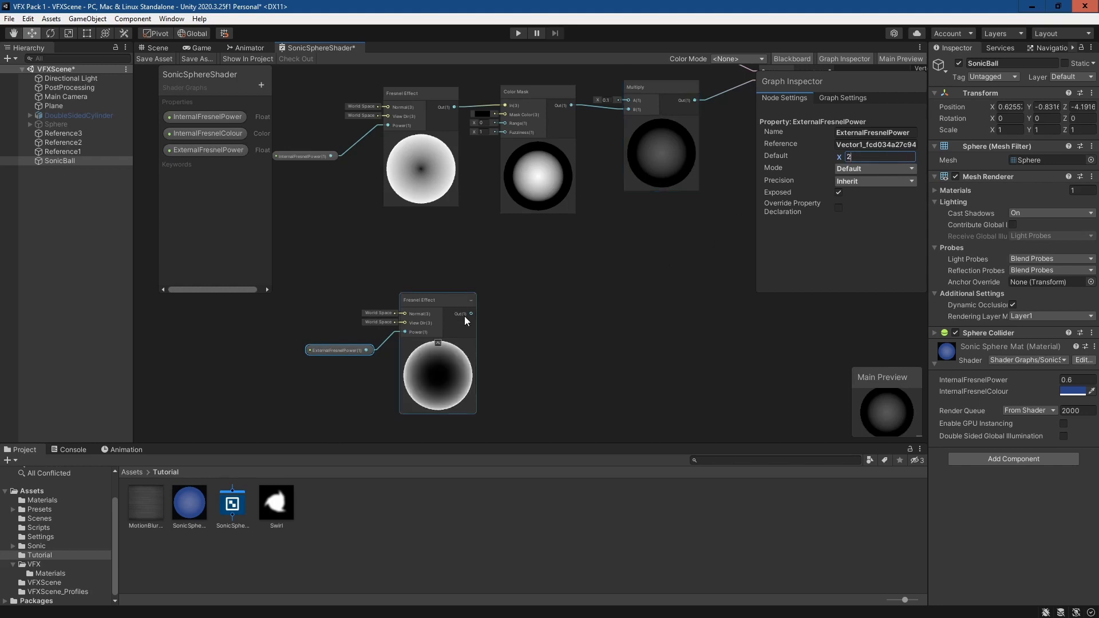
Step: Connect the second Fresnel Effect's output to the In input of a new Color Mask node placed beside it
left_click_drag(470, 313, 513, 315)
type("colo")
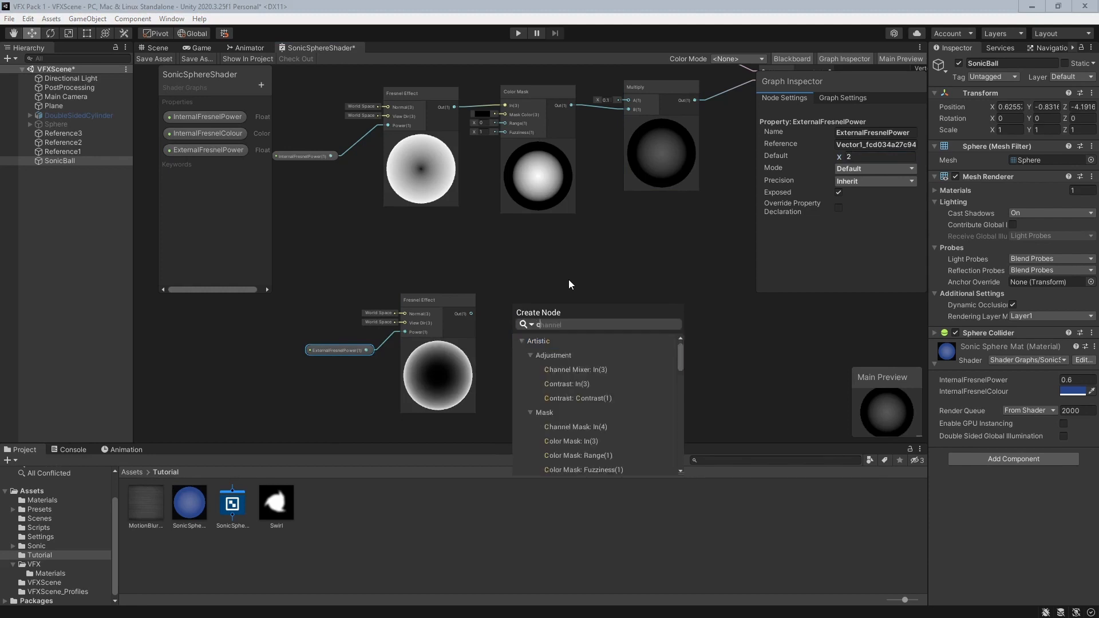
key("BackSpace")
key("BackSpace")
key("BackSpace")
key("BackSpace")
type("mask")
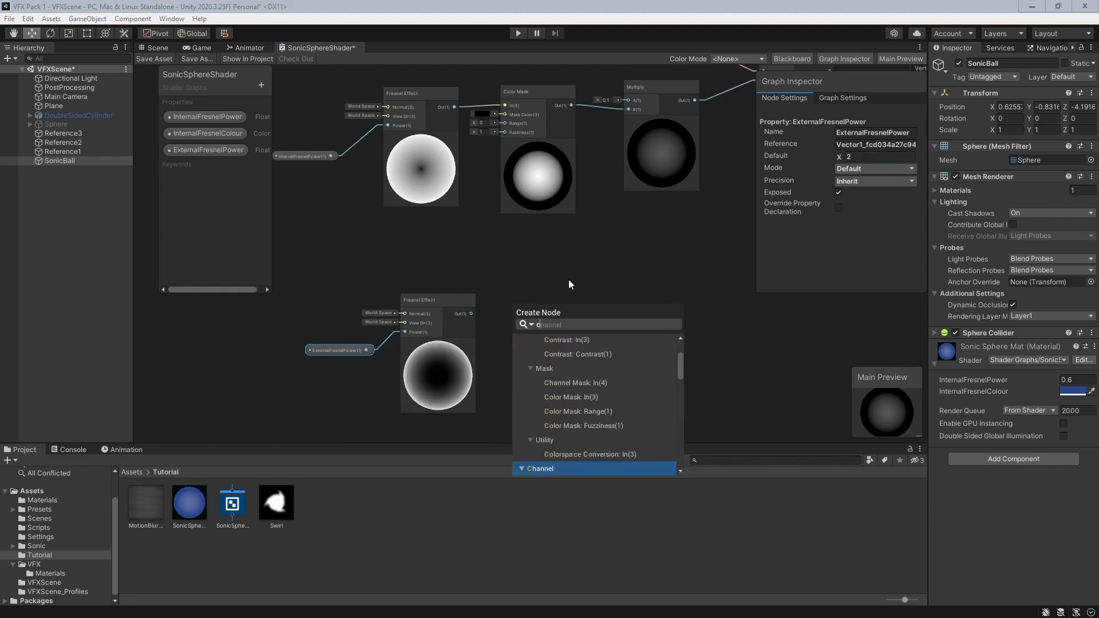
key("Down")
key("Down")
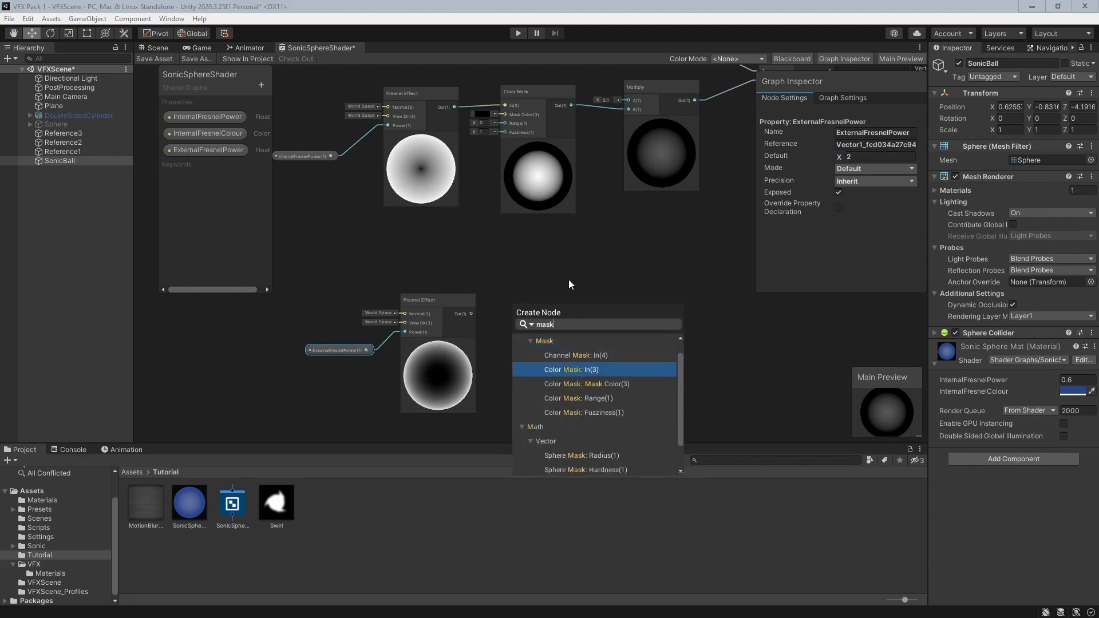
key("Return")
left_click_drag(549, 311, 561, 298)
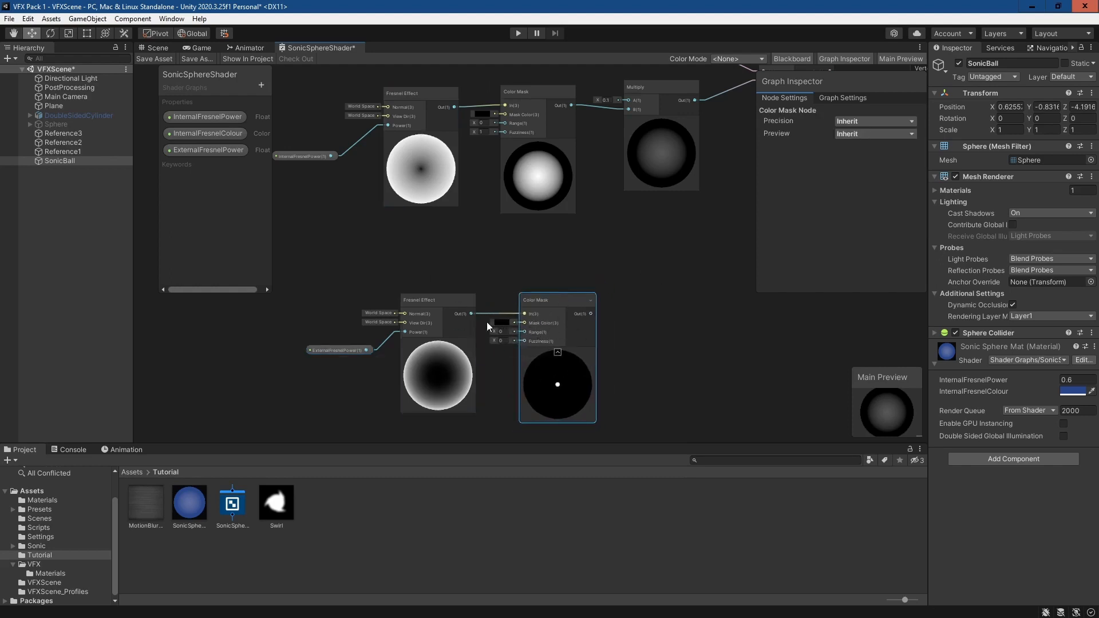
Step: Set the new Color Mask node's Range to 0.9 and Fuzziness to 0.1
left_click(501, 331)
type("0.9")
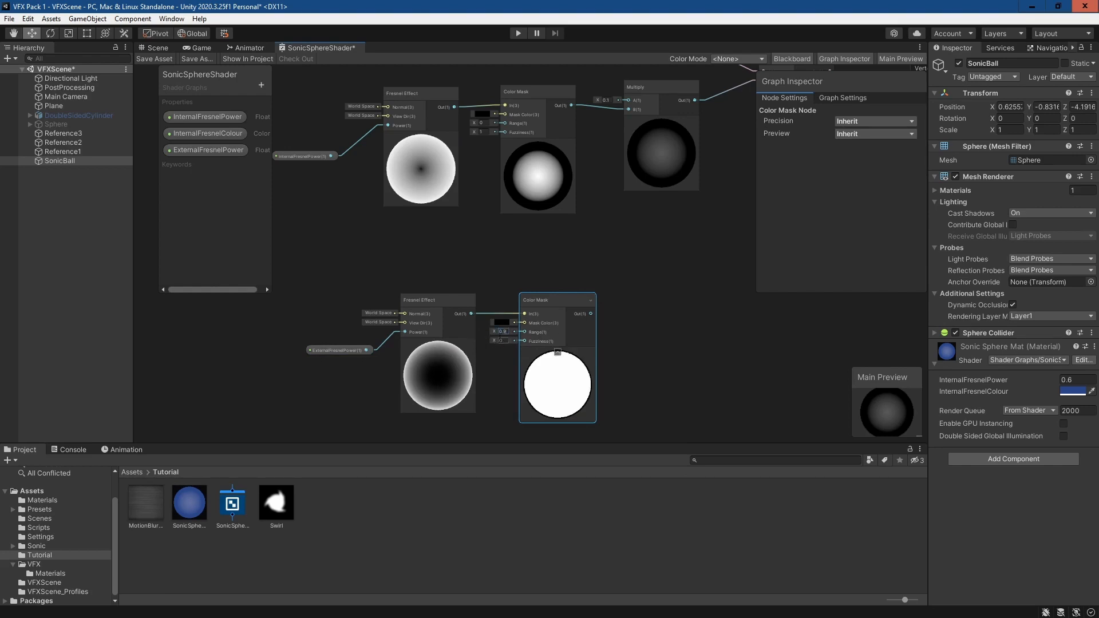
left_click(503, 336)
left_click(502, 341)
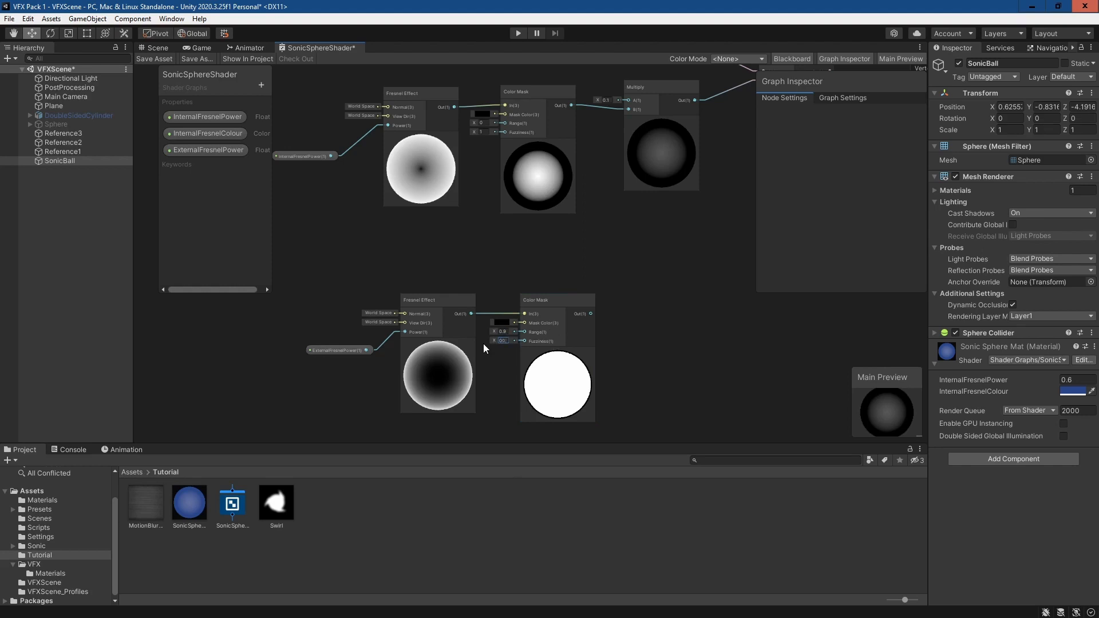
type("0.2")
key("BackSpace")
type("1")
left_click(584, 314)
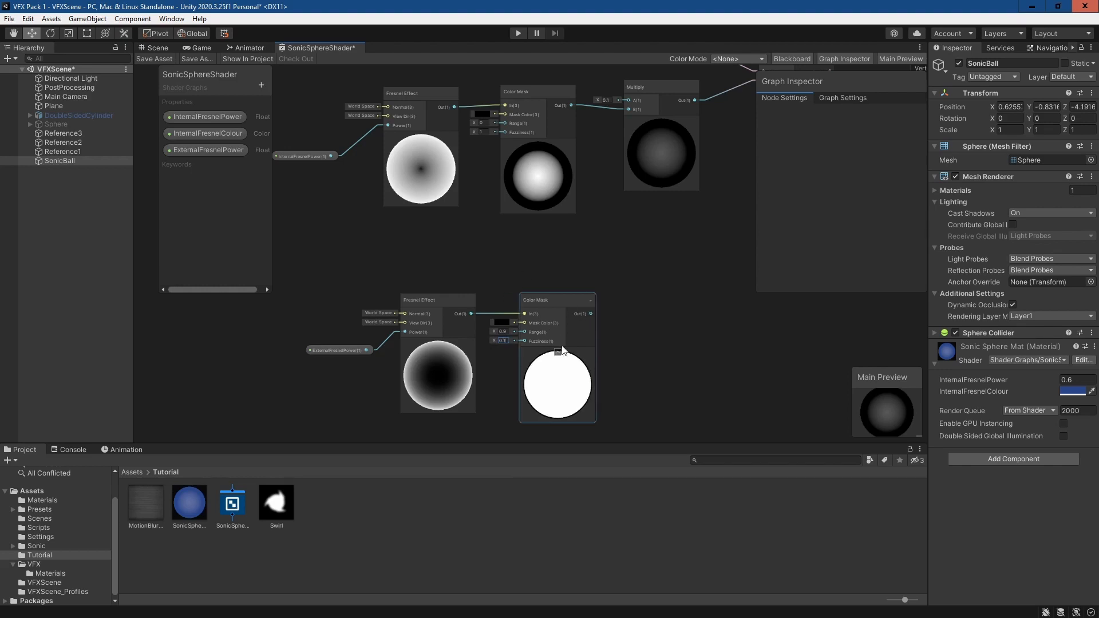
Step: Invert the new Color Mask's output with a One Minus node and align it beside the mask
middle_click_drag(685, 328, 616, 299)
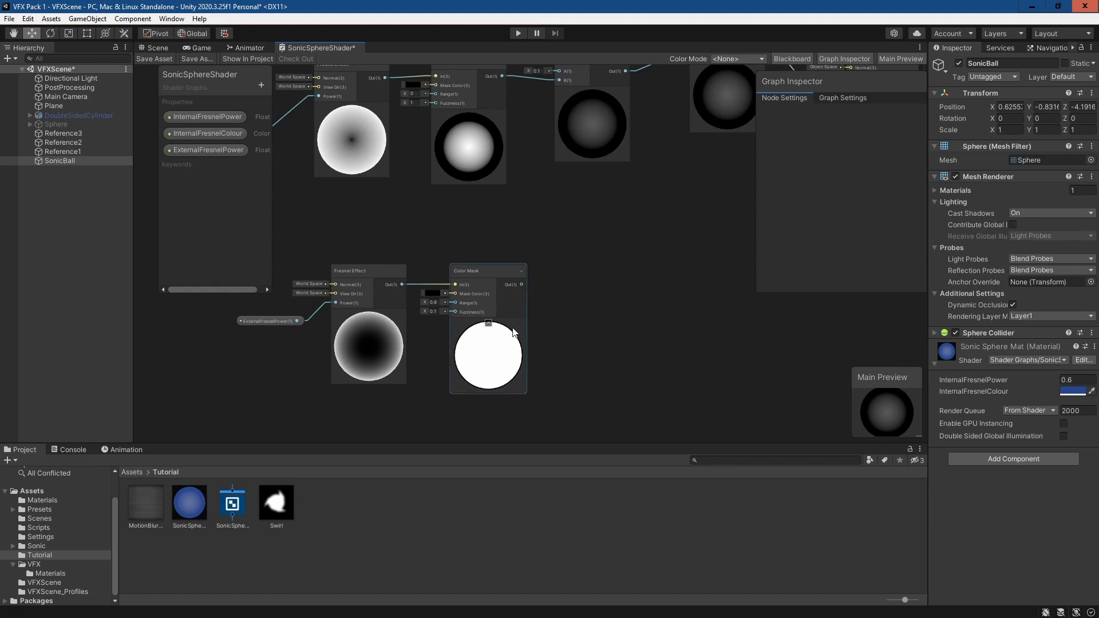
left_click_drag(529, 283, 599, 286)
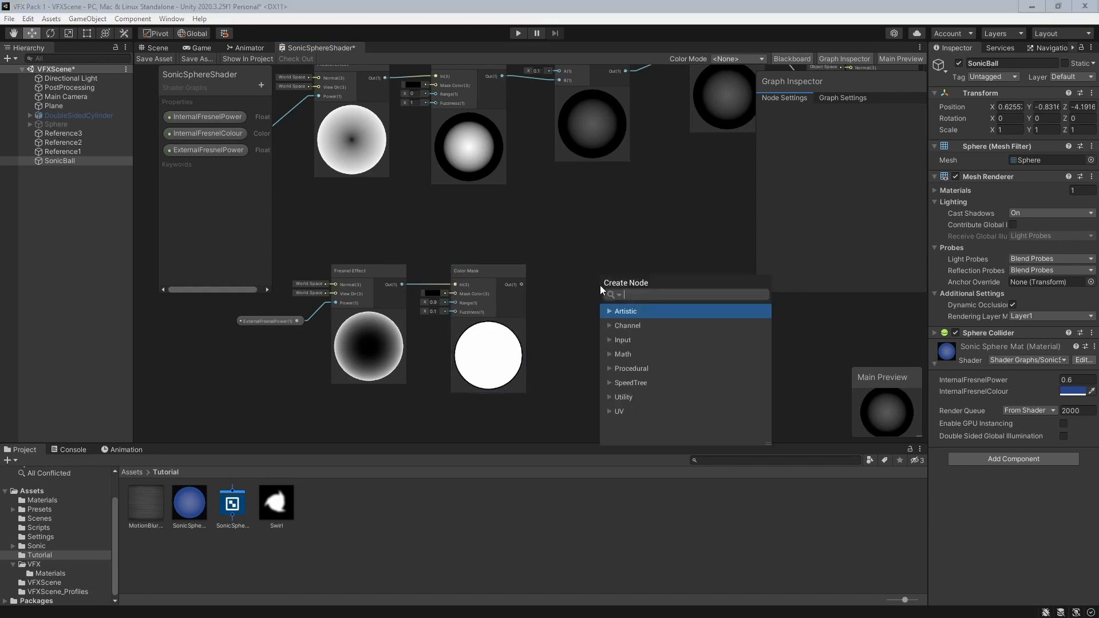
type("one minus")
key("Return")
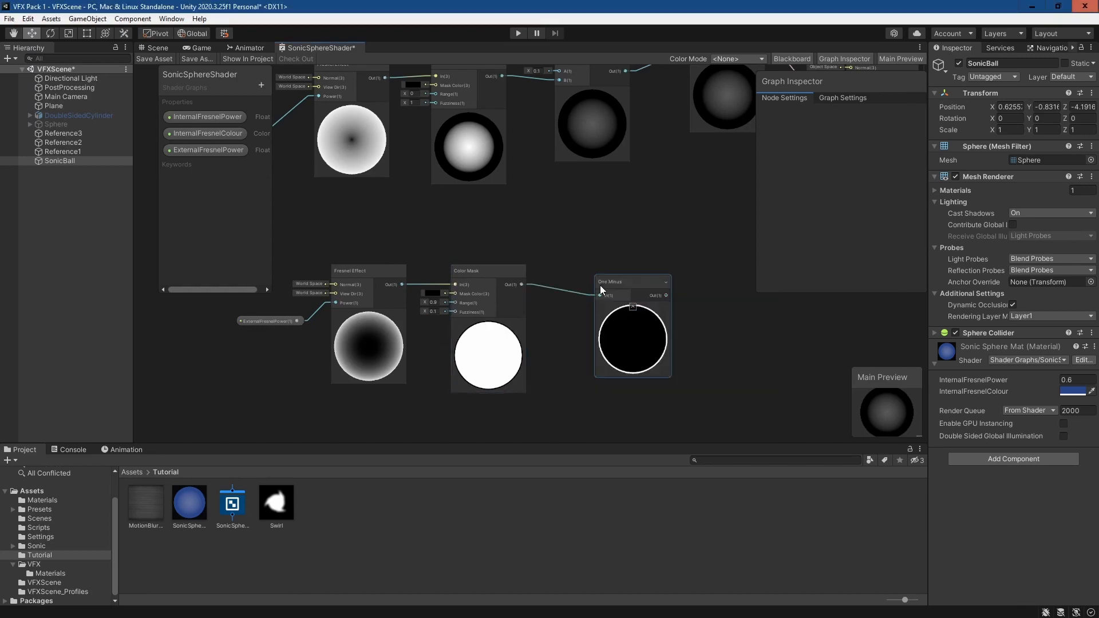
left_click_drag(621, 279, 580, 271)
Step: Connect the One Minus output to the B input of a new Multiply node
middle_click_drag(620, 270, 515, 300)
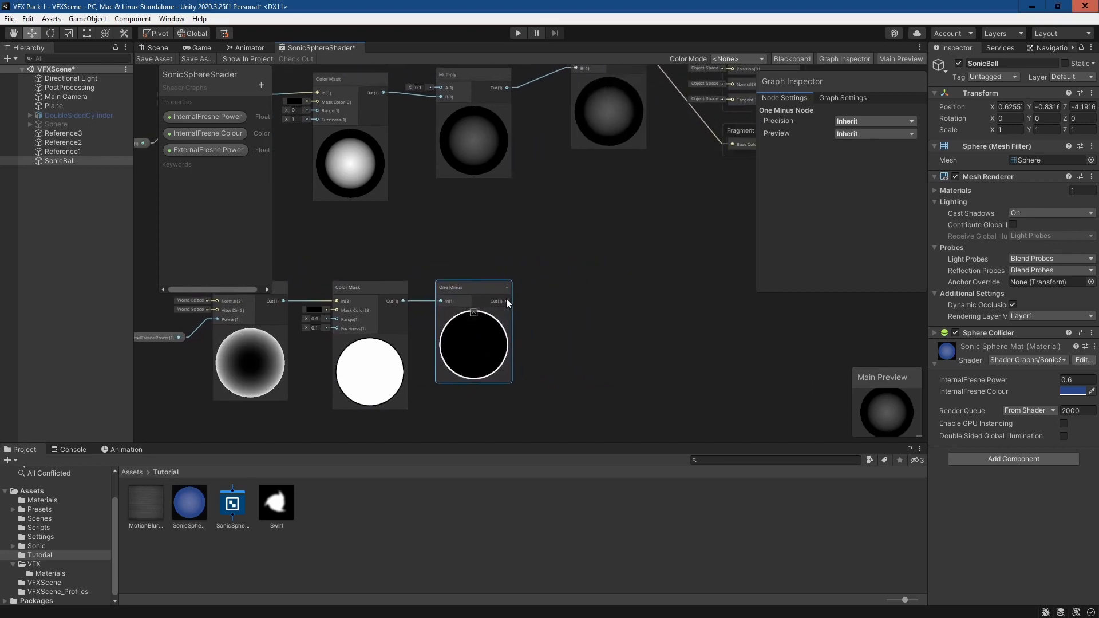
left_click_drag(509, 301, 611, 264)
type("mult")
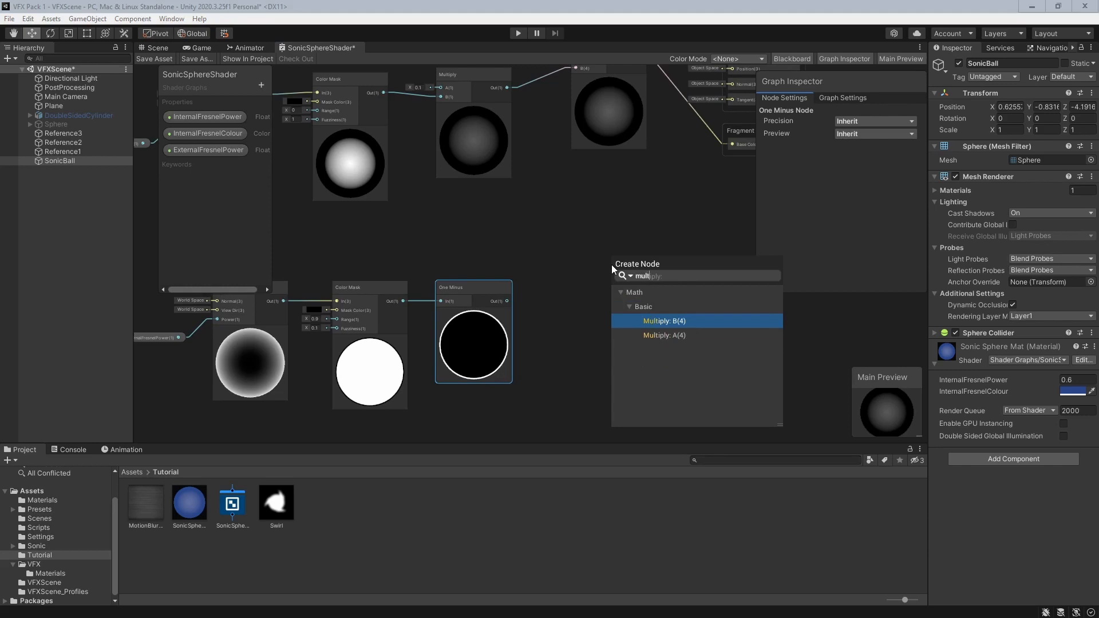
key("Return")
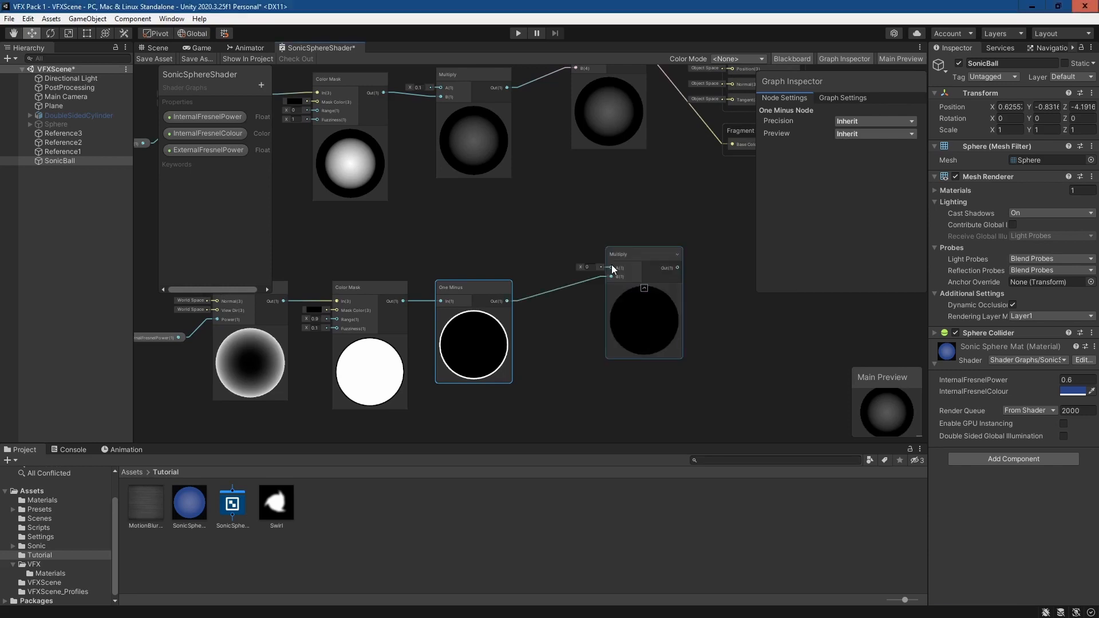
Step: Add a Color property named ExternelFresnelColour to the shader graph
left_click(261, 85)
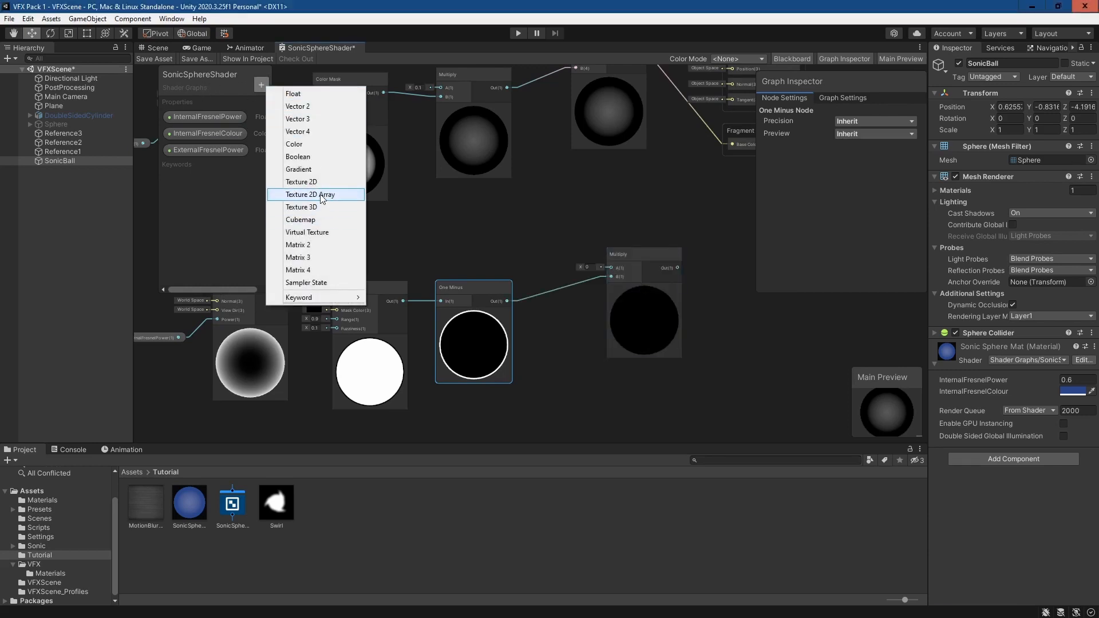
left_click(314, 146)
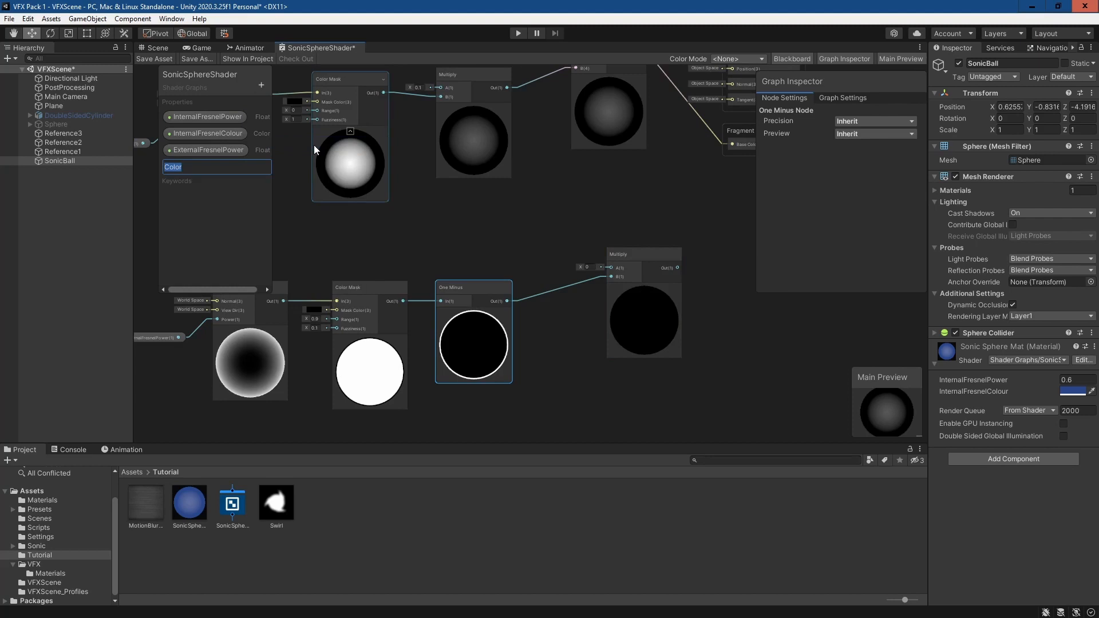
type("ExternelFresnelColour")
key("Return")
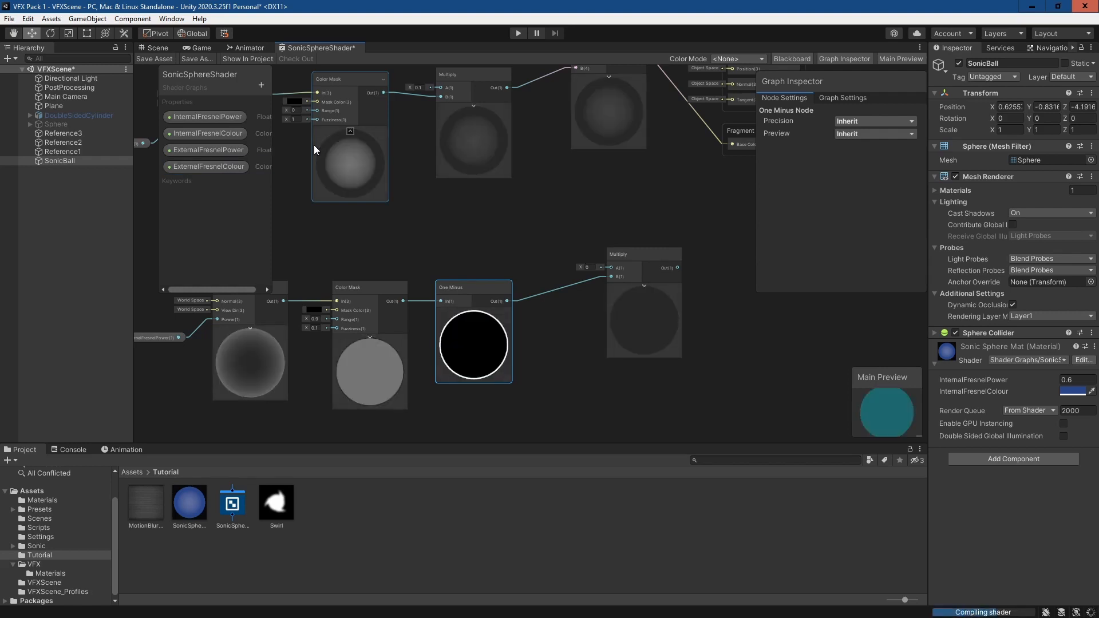
Step: Connect ExternelFresnelColour to the new Multiply node's A input and set its default color to a vivid blue with hue 245
left_click_drag(207, 166, 293, 172)
left_click_drag(554, 244, 610, 267)
middle_click_drag(666, 406, 700, 378)
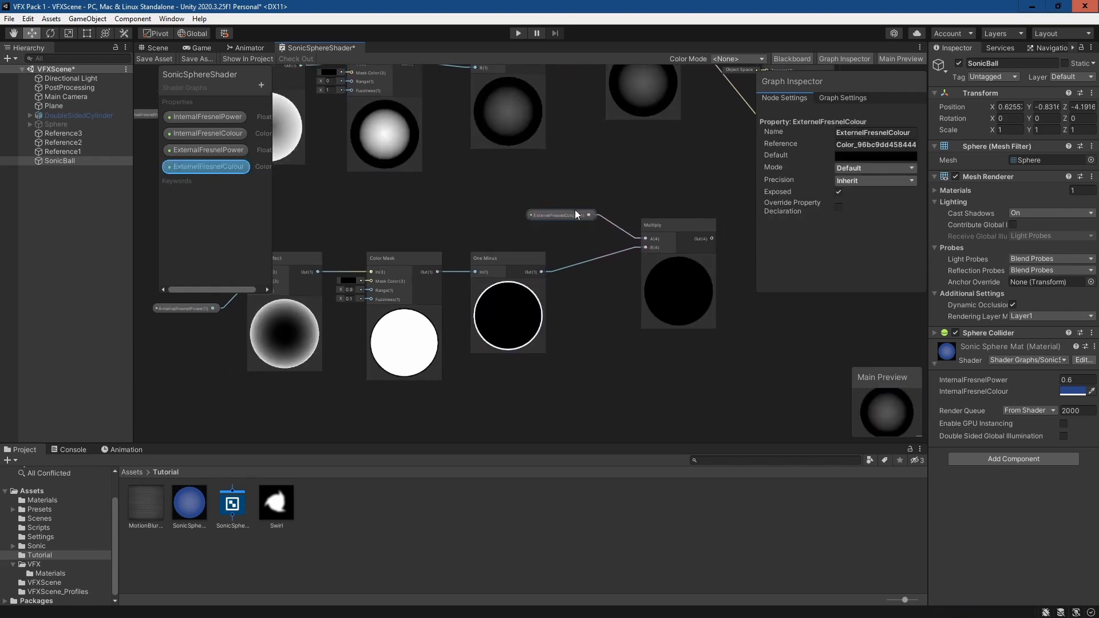
left_click(866, 156)
left_click_drag(905, 289, 909, 296)
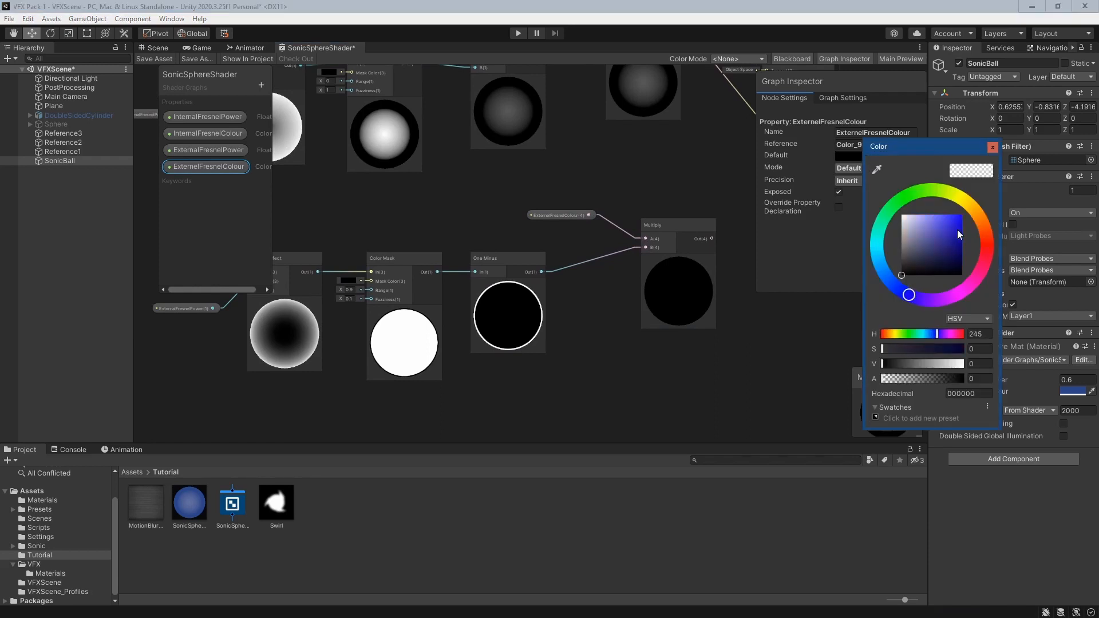
left_click_drag(957, 232, 958, 228)
left_click(992, 147)
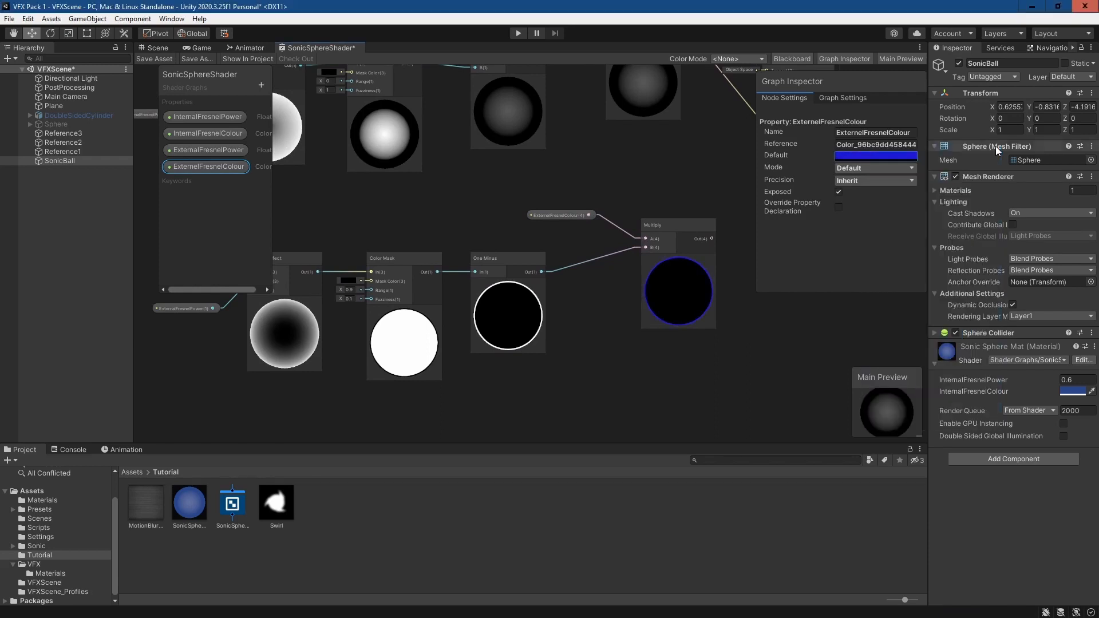
Step: Select the nodes of the external Fresnel chain and move them together to tidy the graph layout
left_click_drag(736, 181, 674, 208)
left_click_drag(224, 403, 157, 414)
left_click_drag(681, 224, 639, 229)
Step: Create a second Add node taking the first Add node's output at A and the external Multiply output at B
middle_click_drag(733, 178, 581, 274)
key("space")
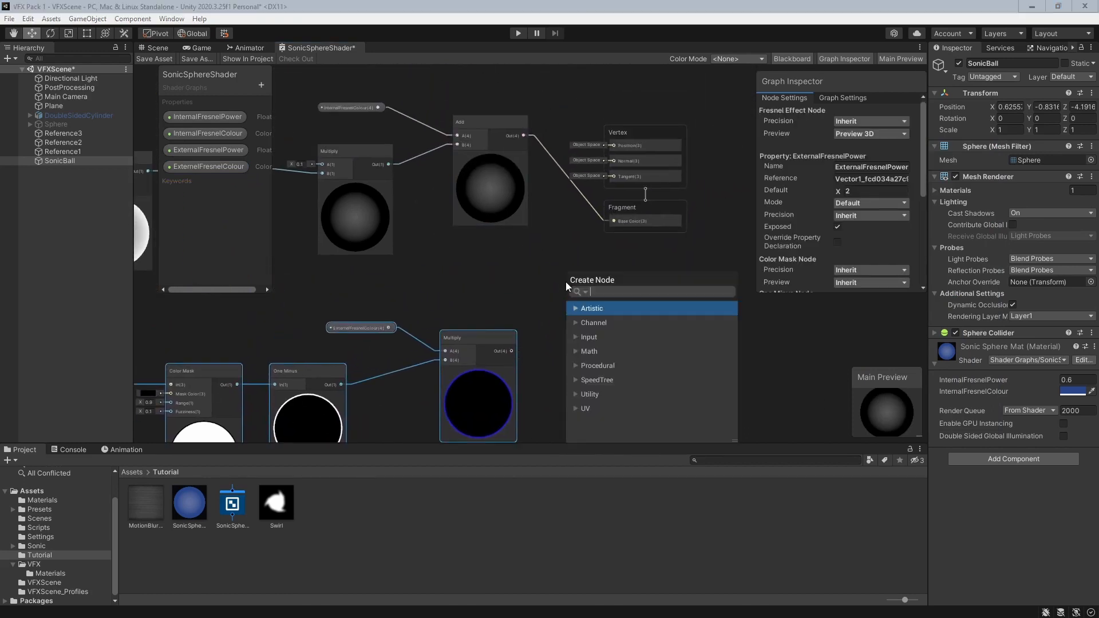
type("add")
left_click(626, 352)
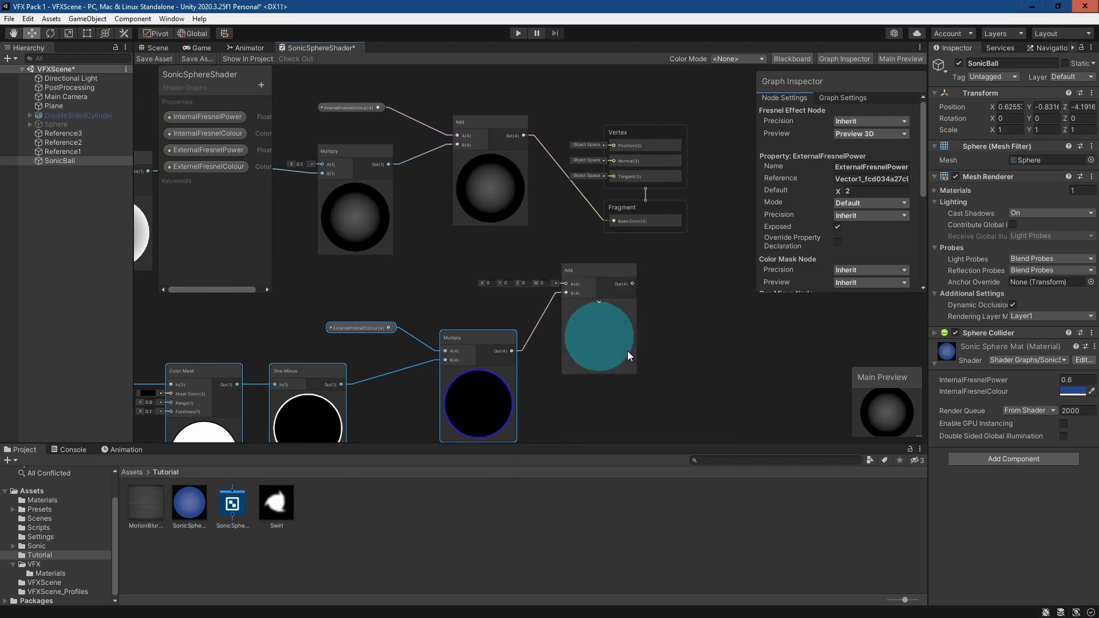
left_click_drag(524, 135, 566, 284)
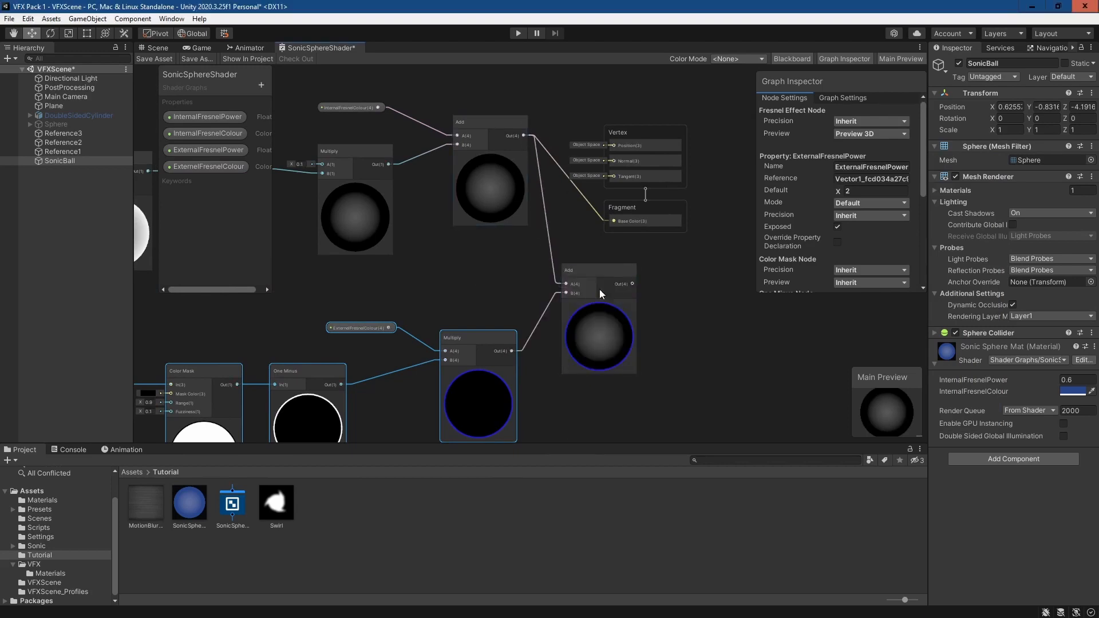
Step: Connect the second Add node's output to Base Color and move the Vertex and Fragment blocks clear of it
left_click_drag(636, 283, 612, 221)
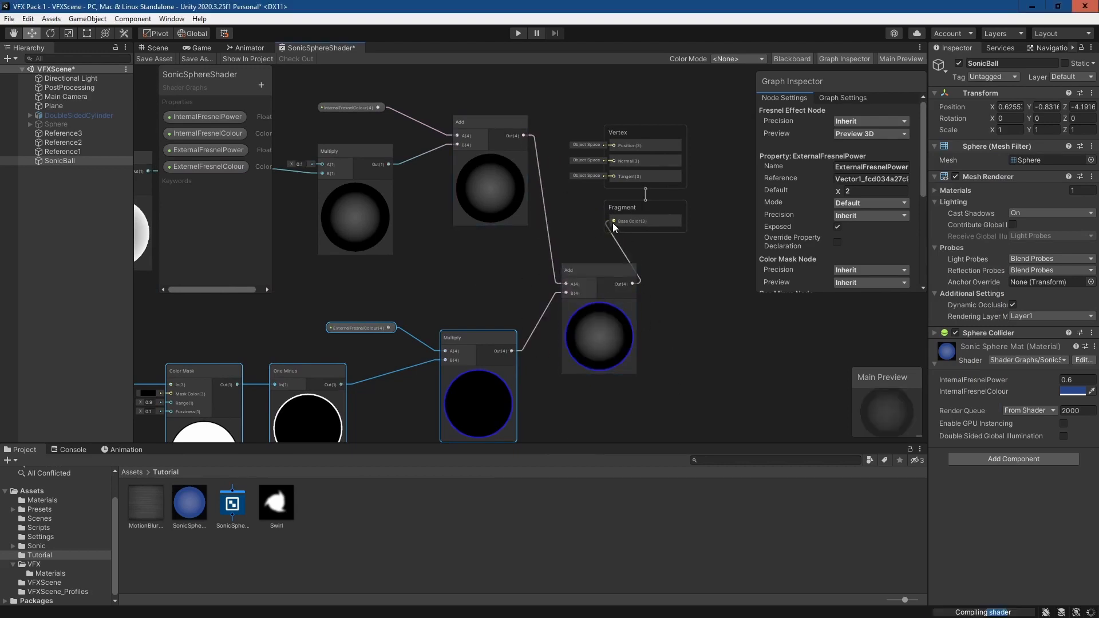
left_click_drag(713, 113, 583, 232)
left_click_drag(661, 129, 720, 152)
Step: Set the ExternelFresnelColour property's mode to HDR, then save the shader graph and return to the Scene view
middle_click_drag(480, 255, 561, 164)
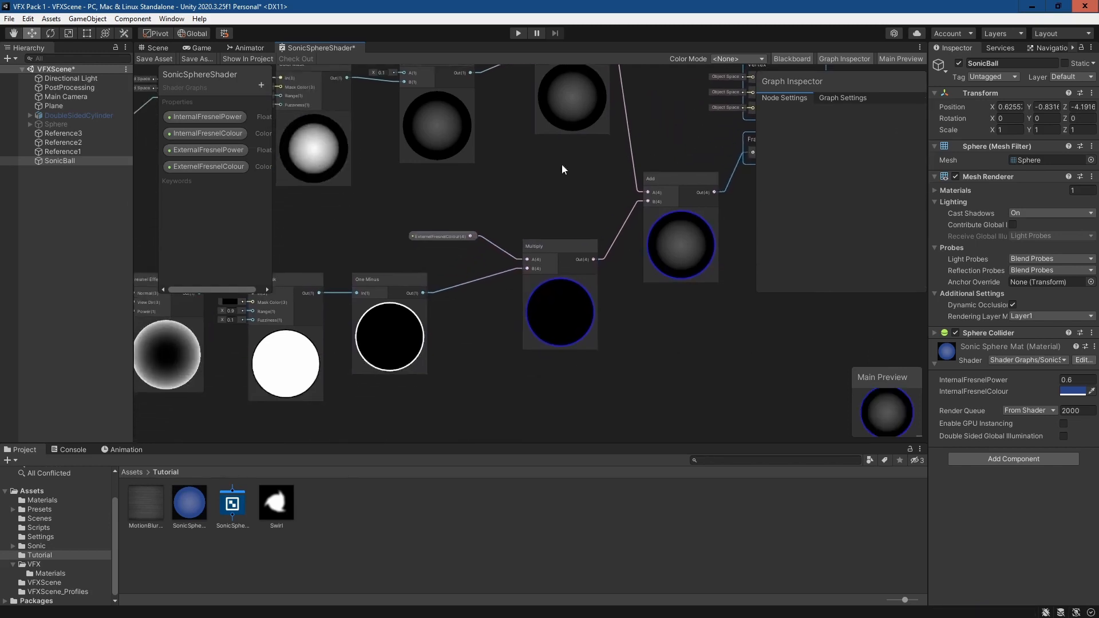
left_click(230, 167)
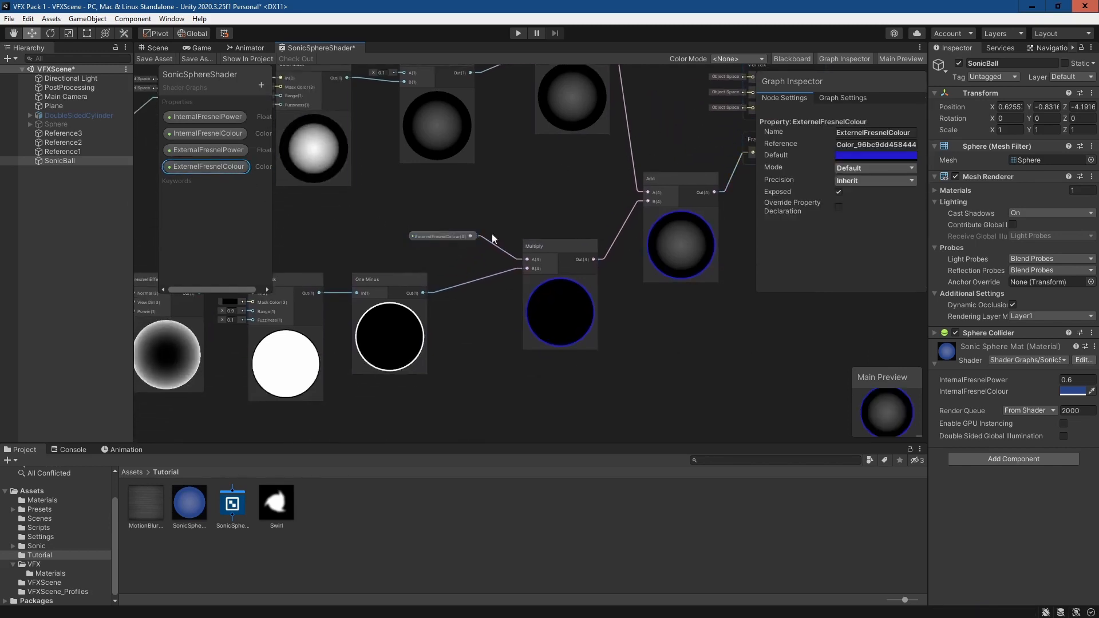
left_click(881, 168)
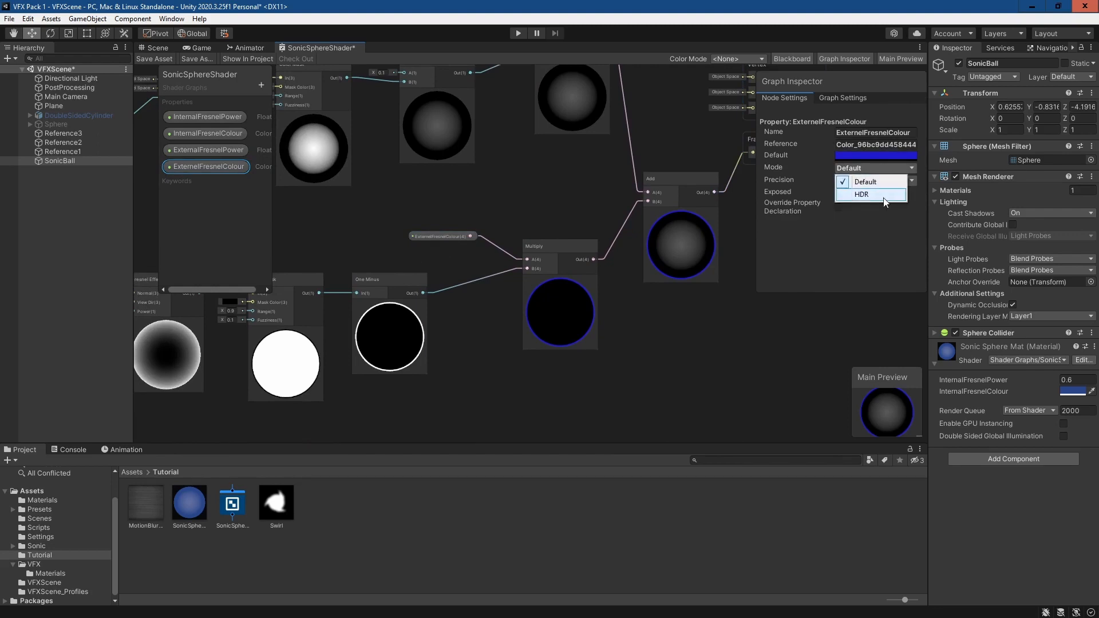
left_click(883, 196)
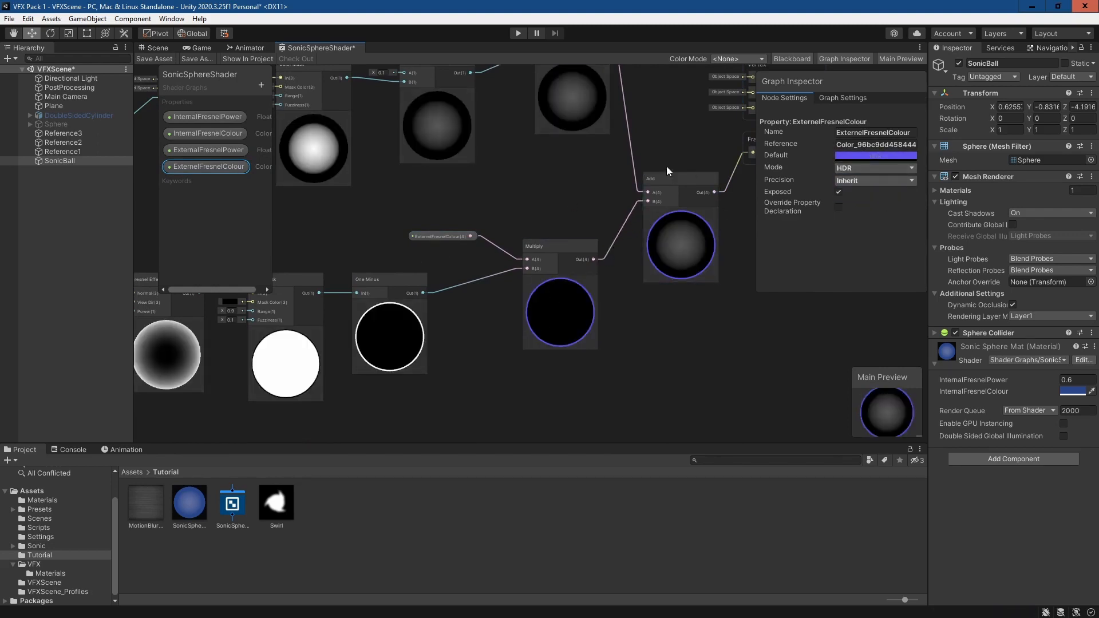
middle_click_drag(593, 191, 515, 251)
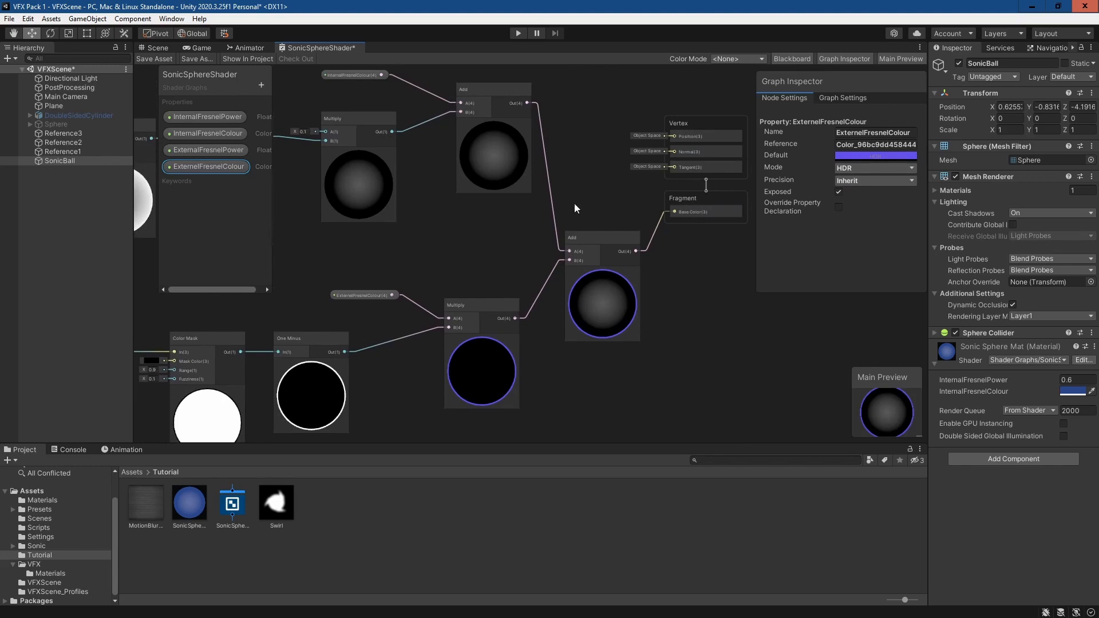
left_click(146, 56)
left_click(153, 44)
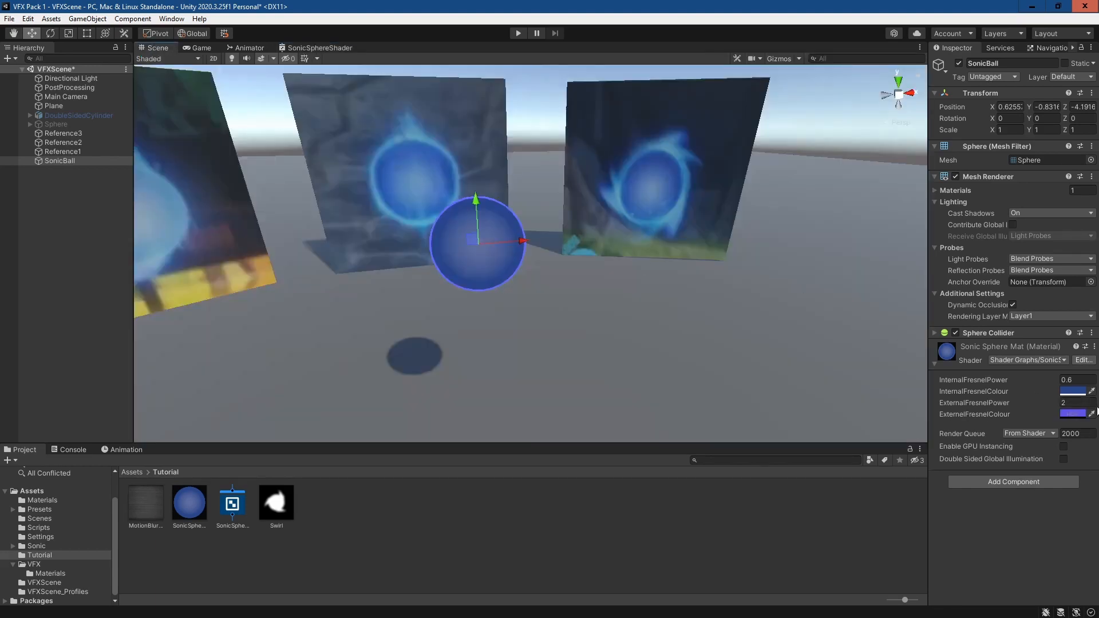
Step: Change the SonicBall material's ExternelFresnelColour to a lighter blue with hue 222, saturation 84 and value 76
left_click(1073, 414)
left_click_drag(1005, 457, 986, 444)
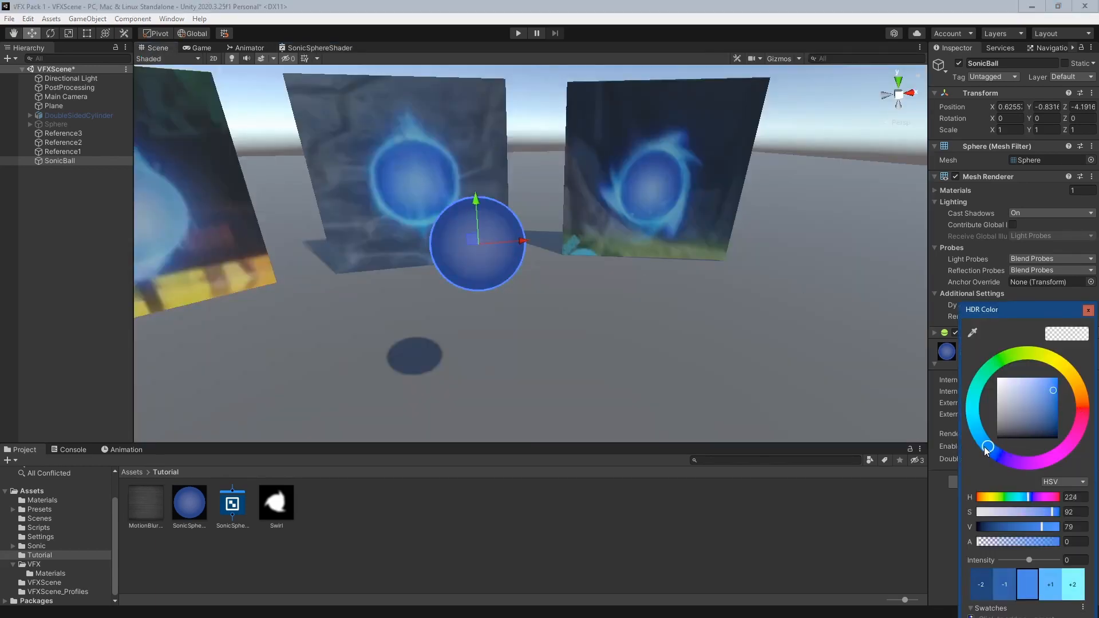
left_click(1040, 527)
left_click_drag(1051, 512, 1045, 512)
middle_click_drag(642, 343, 689, 351)
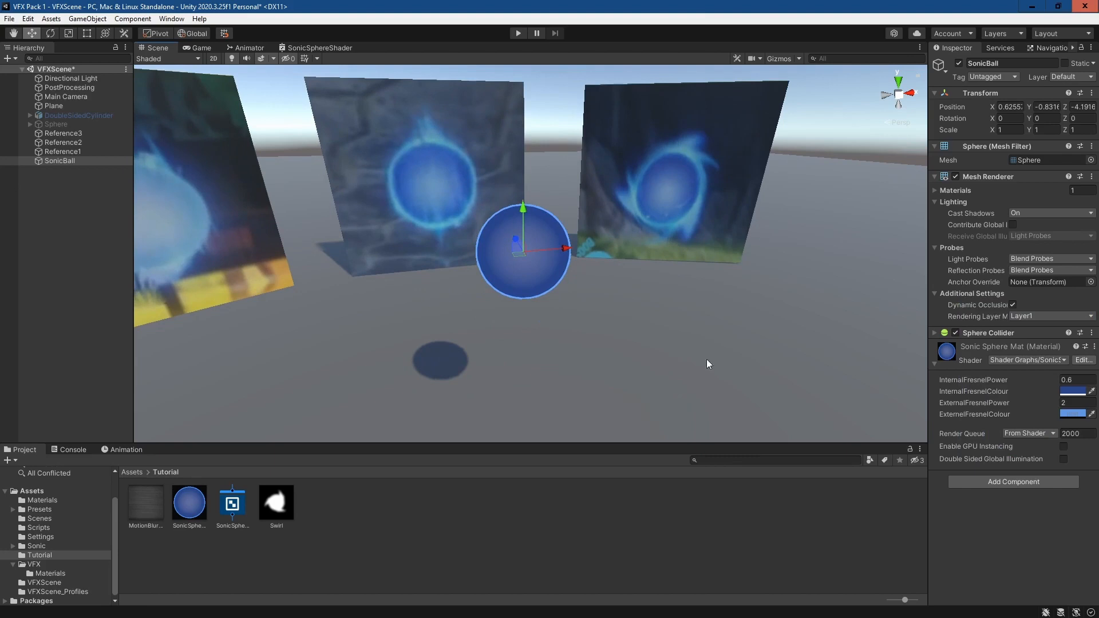
Step: Raise the HDR intensity of the material's ExternelFresnelColour to 3 and view the ball against the reference images
left_click(1067, 415)
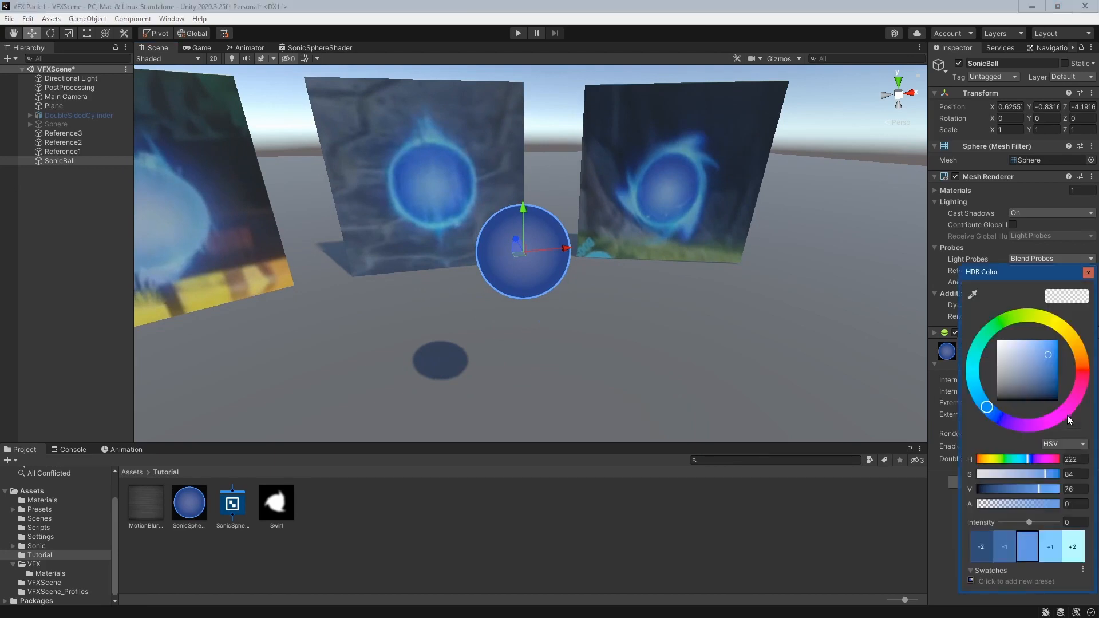
left_click(1050, 548)
left_click(1050, 548)
left_click(1051, 549)
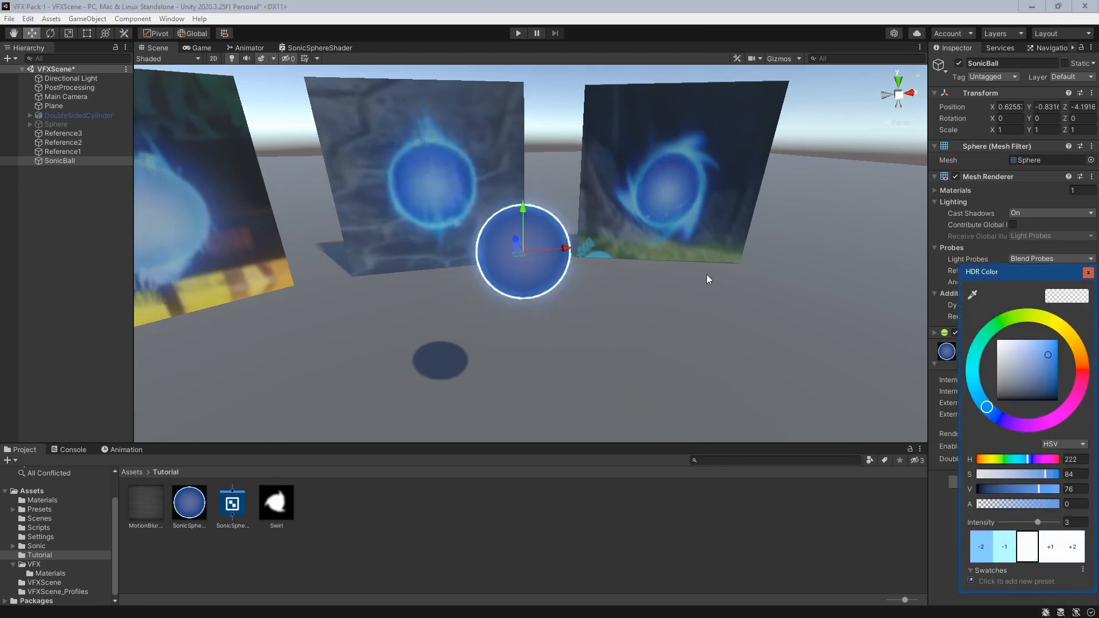
middle_click_drag(741, 309, 741, 273)
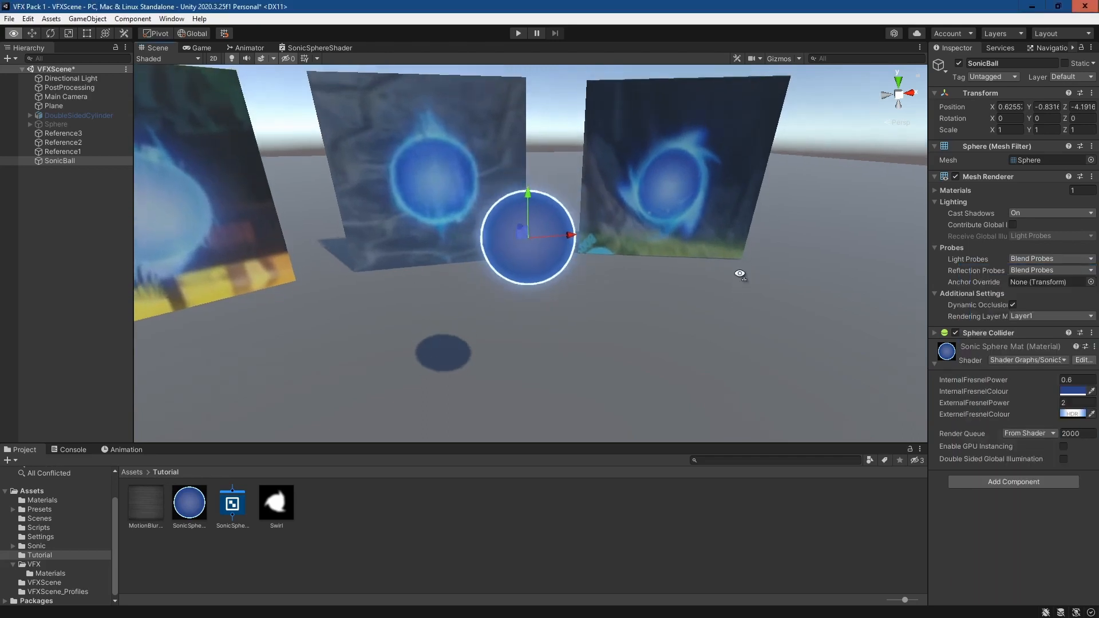
right_click_drag(741, 273, 745, 239)
scroll(595, 303, "up", 3)
scroll(686, 350, "down", 2)
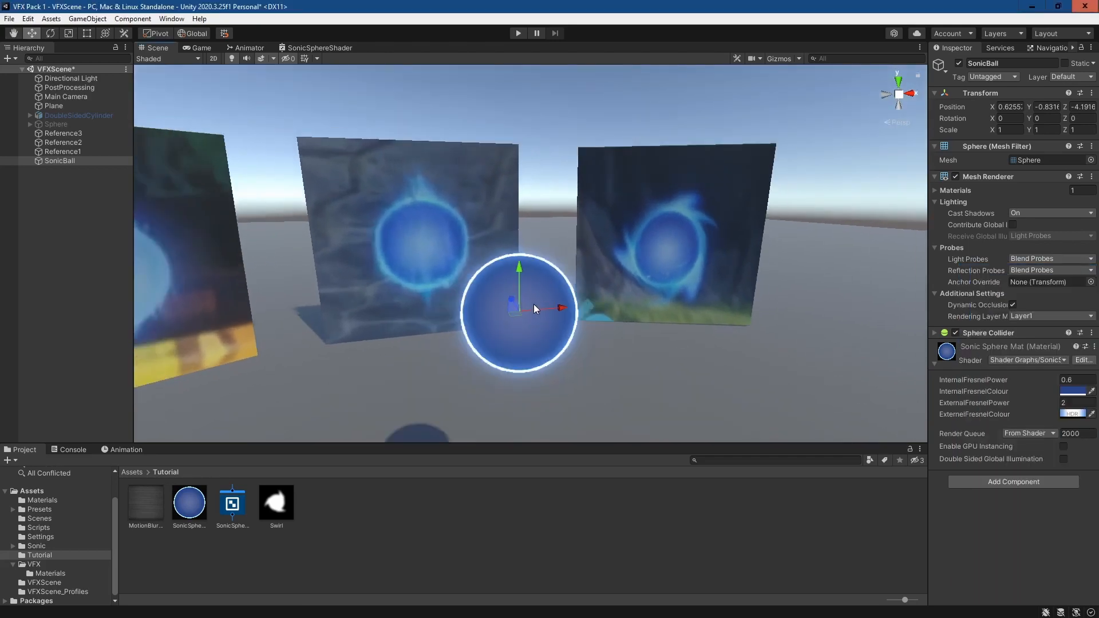
Step: Adjust the material's ExternelFresnelColour to saturation 92 and value 85
left_click(1071, 413)
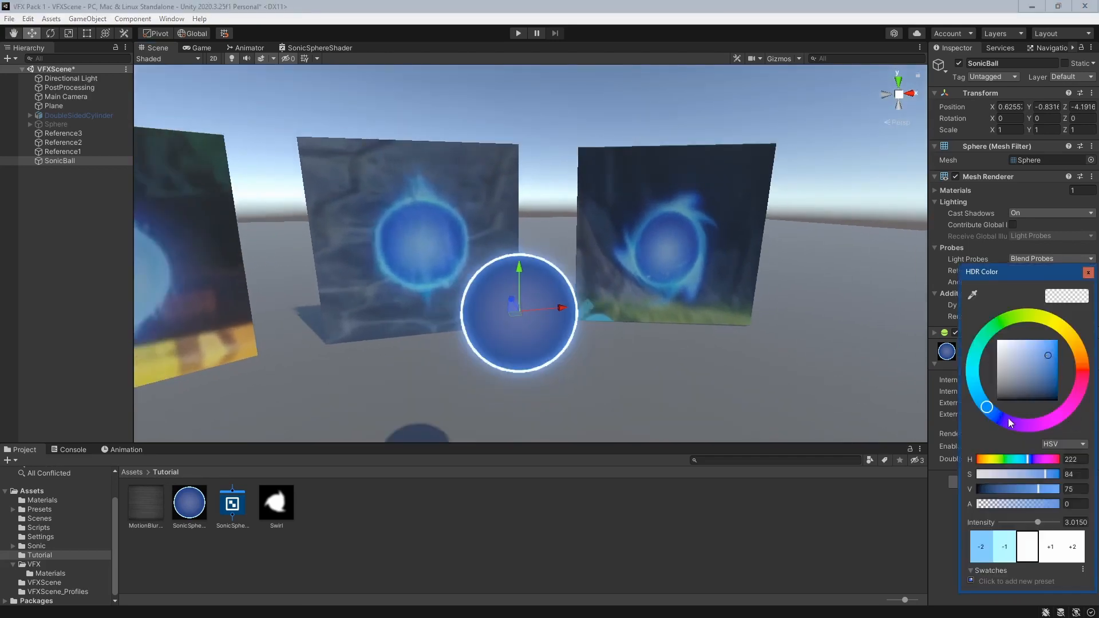
left_click_drag(1047, 478, 1054, 477)
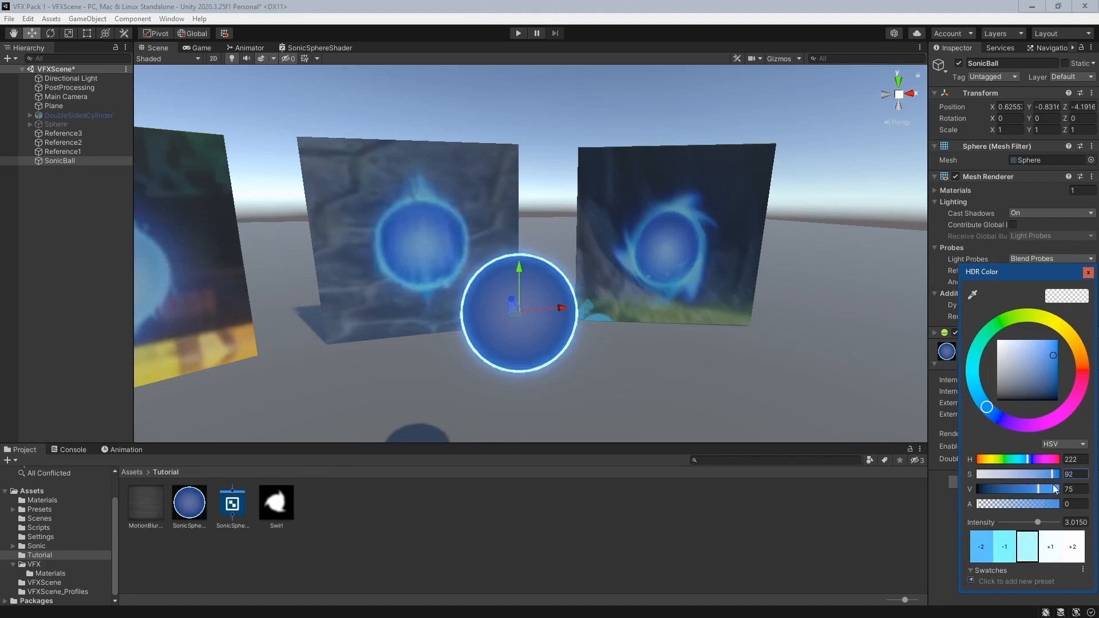
left_click_drag(1042, 489, 1047, 490)
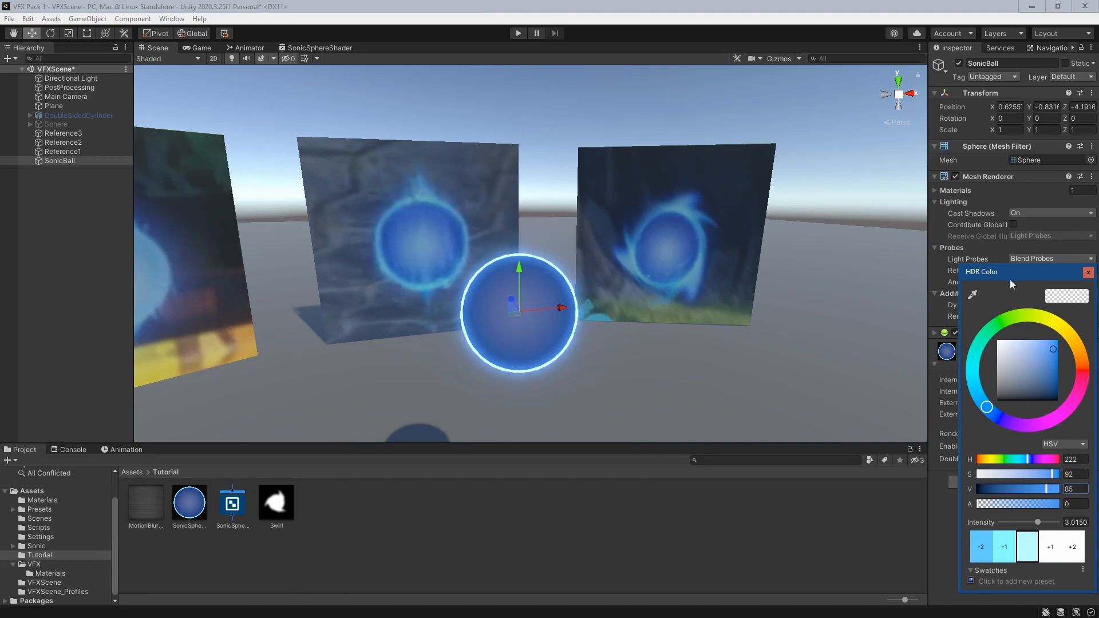
left_click(1087, 273)
Step: Brighten the material's InternalFresnelColour to hue 223, saturation 70 and value 77 (hex 3B62C6)
left_click(1074, 392)
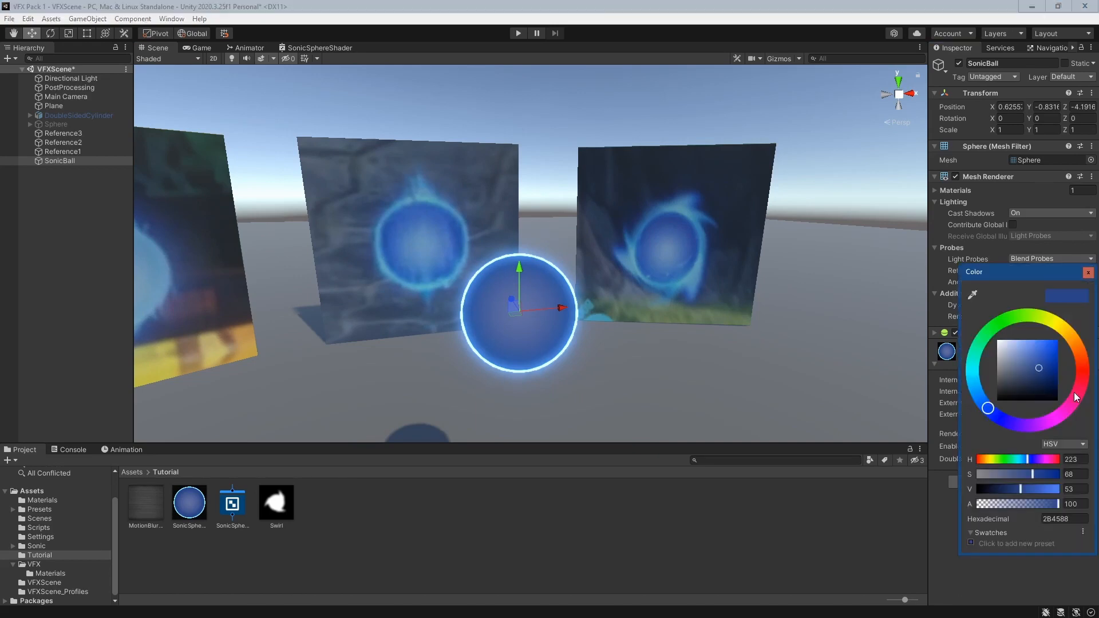
left_click_drag(1042, 367, 1039, 354)
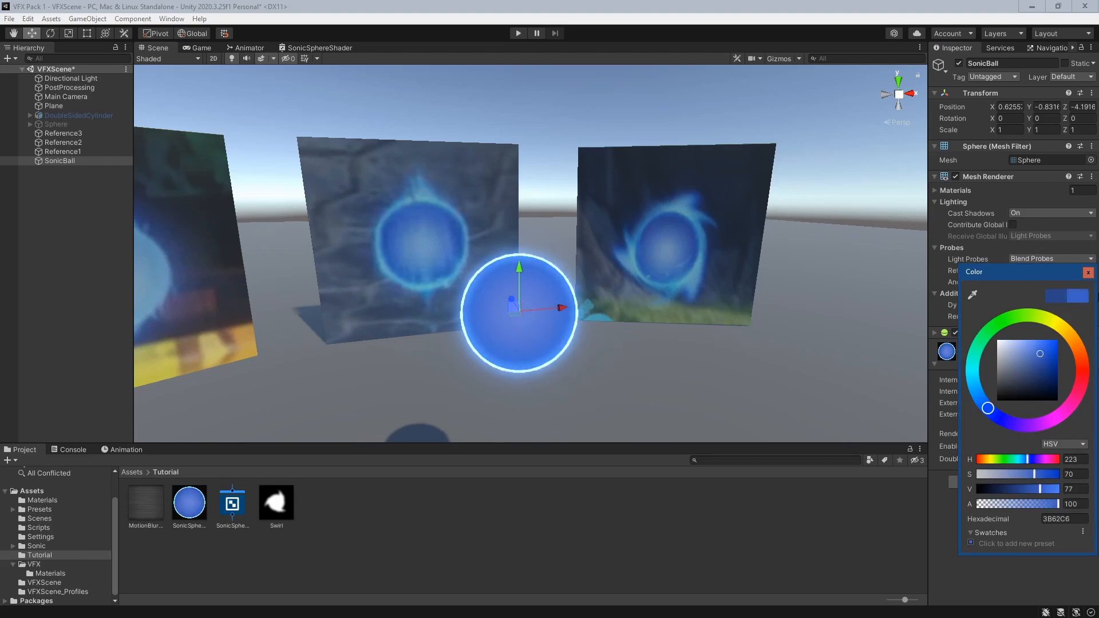
left_click(1088, 272)
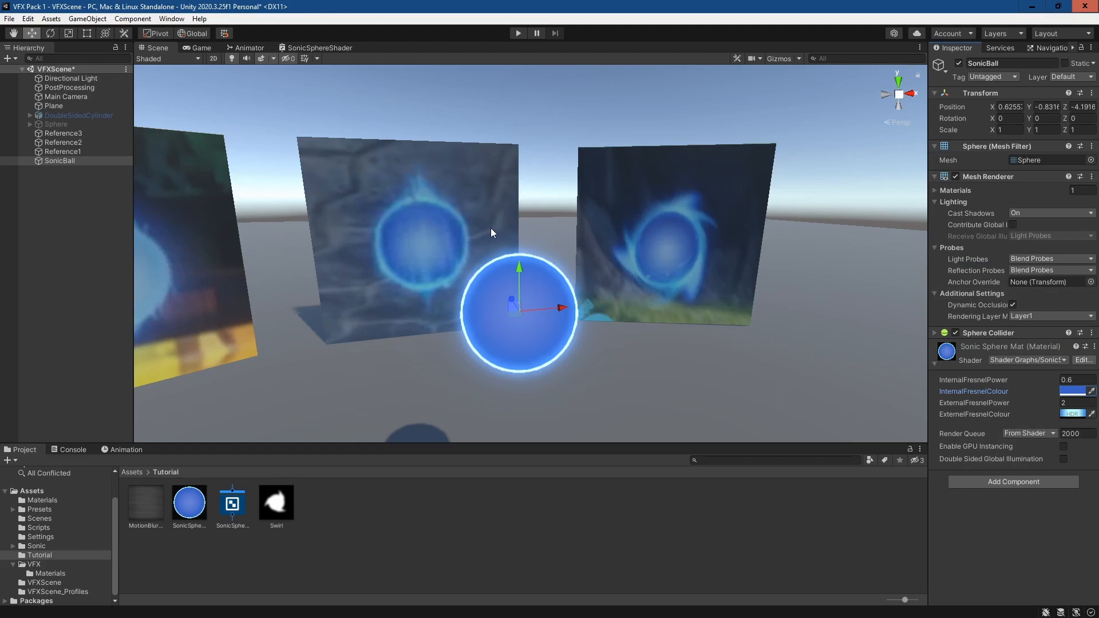
Step: Delete the existing PostProcessing object from the scene
middle_click_drag(481, 201, 462, 159)
left_click(86, 92)
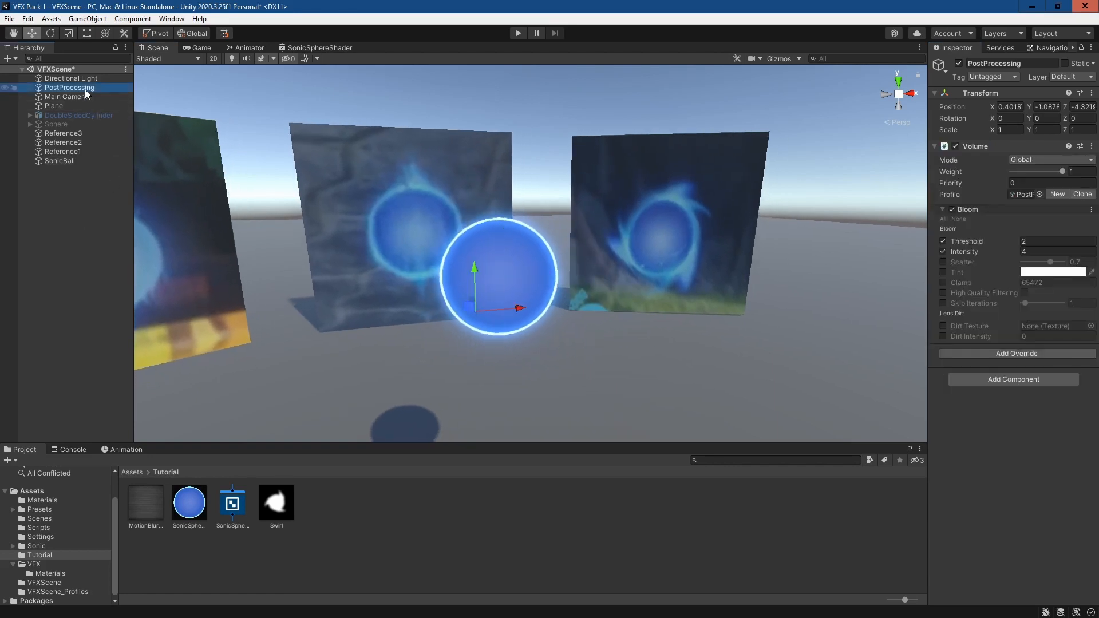
key("Delete")
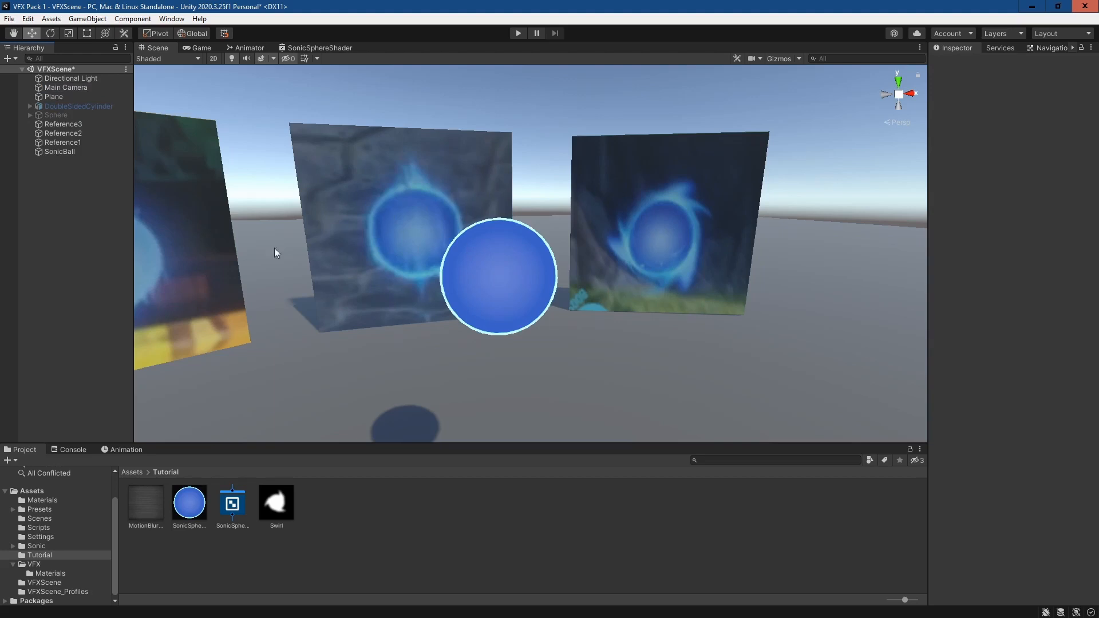
Step: Create an empty object named PostProccesing and add a Volume component to it
right_click(63, 207)
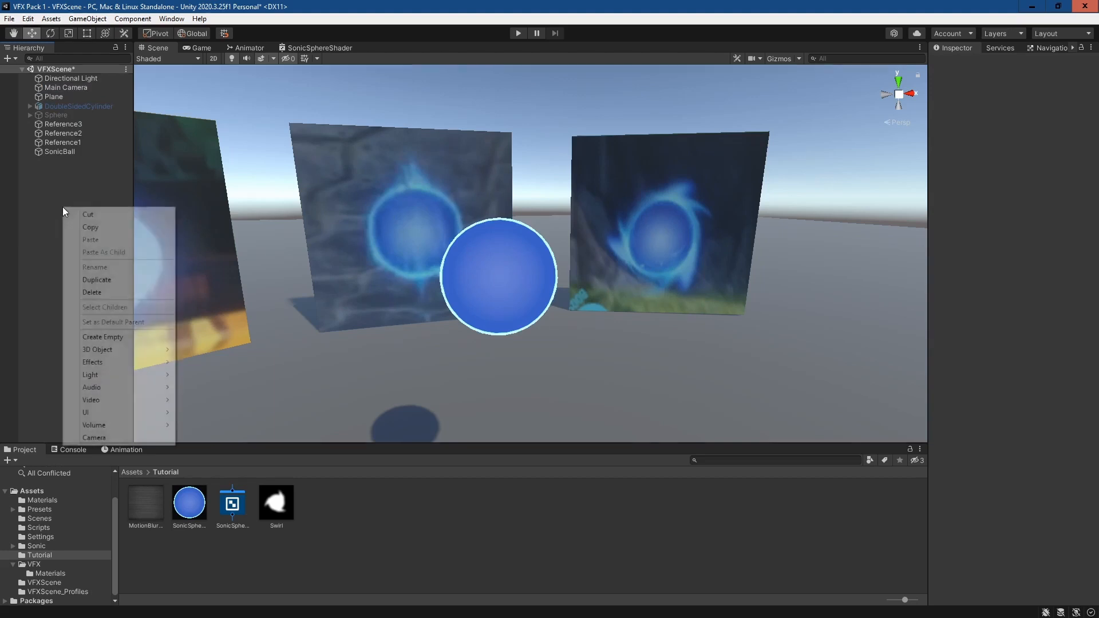
left_click(112, 338)
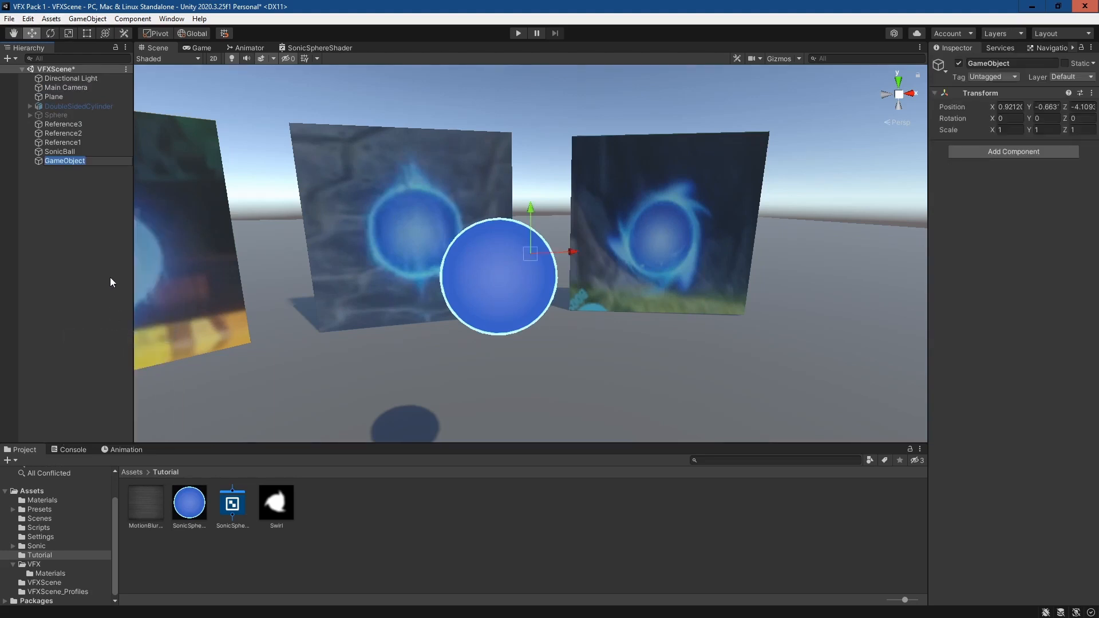
type("PostProccesing")
key("Return")
left_click(1008, 151)
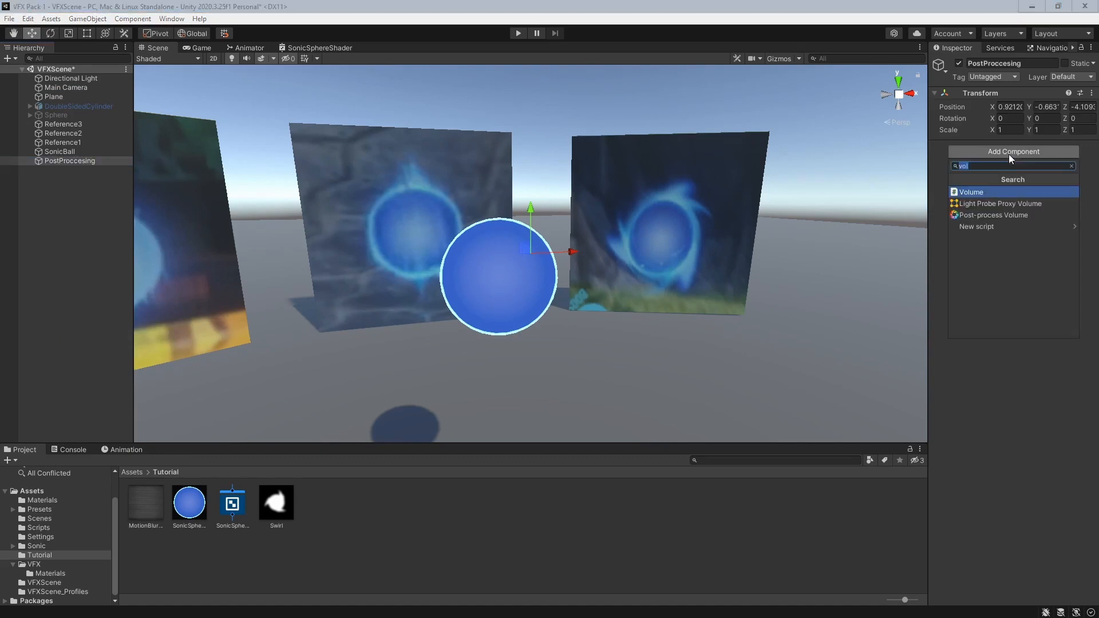
key("Return")
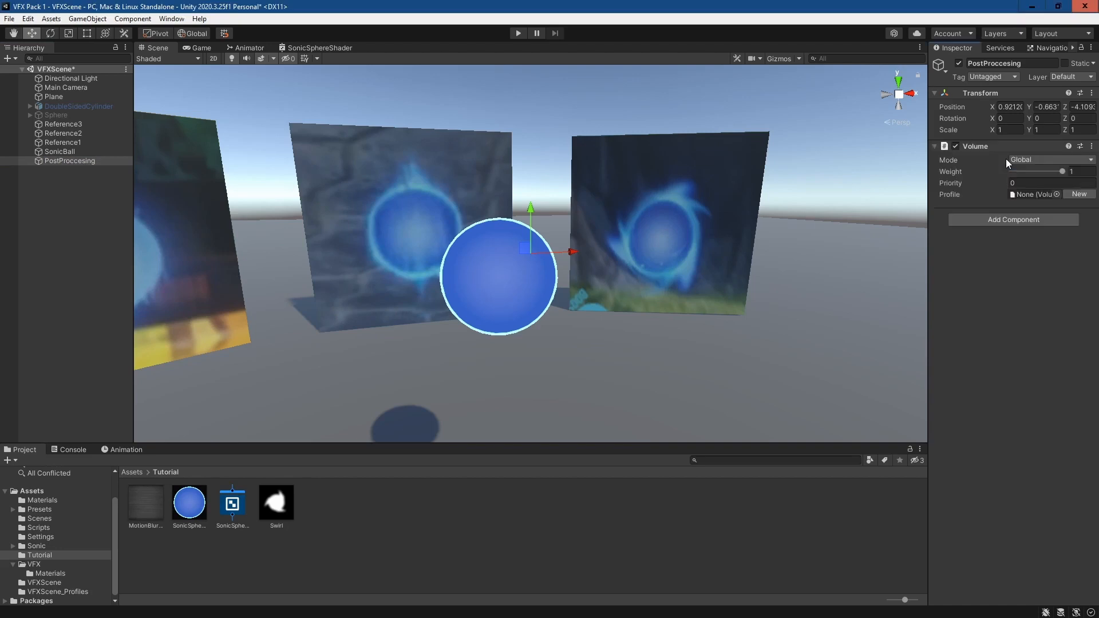
Step: Create a new profile for the Volume and add a Bloom override to it
left_click(1079, 194)
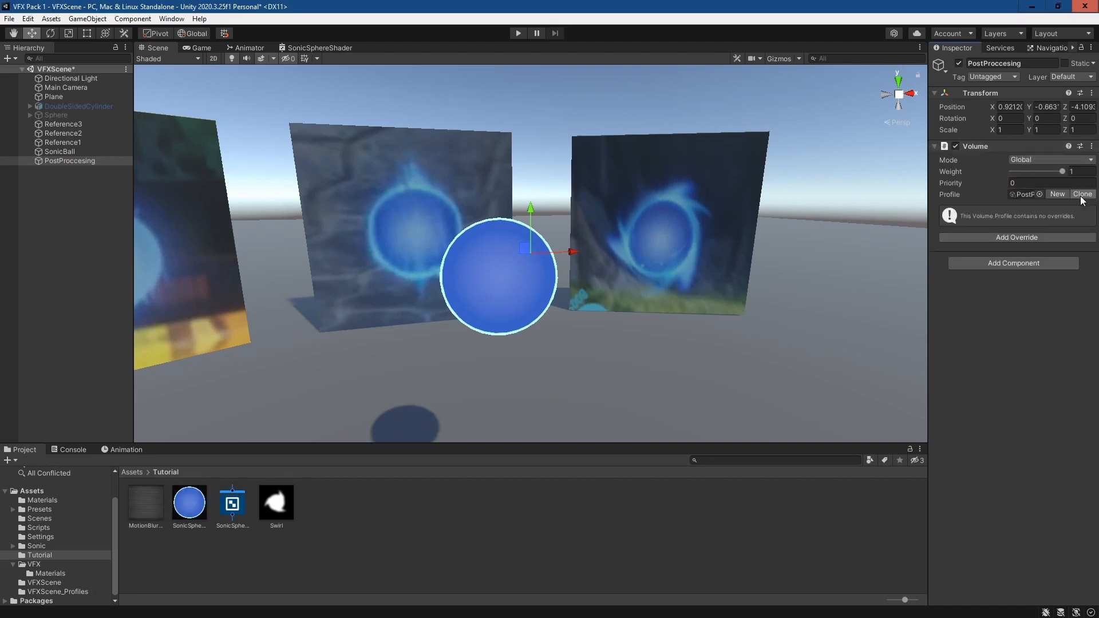
left_click(1030, 237)
type("bloom")
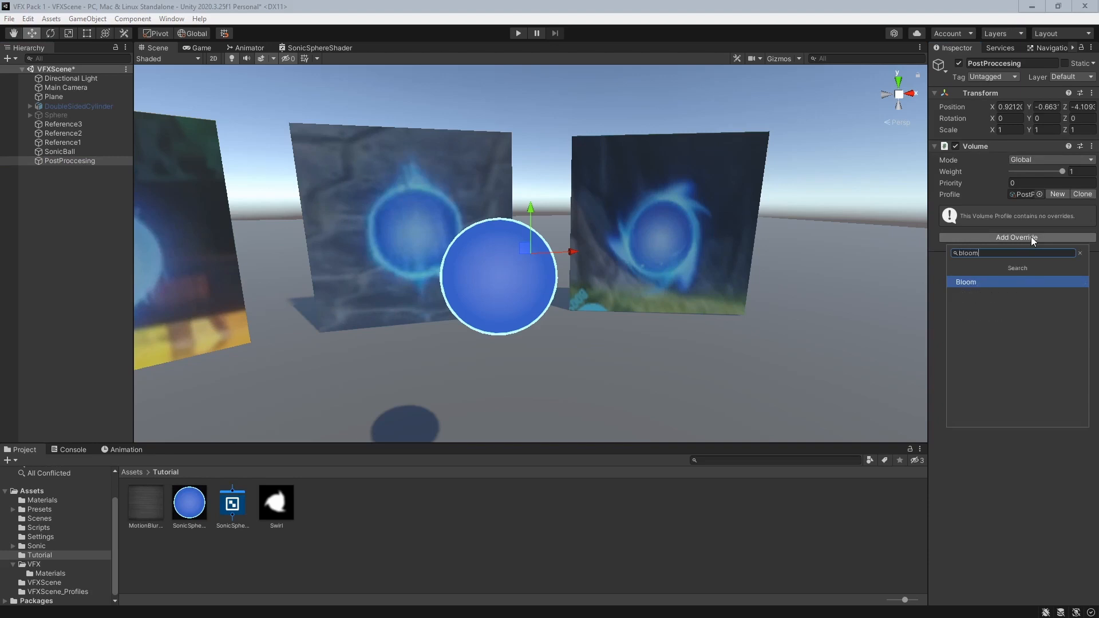
key("Return")
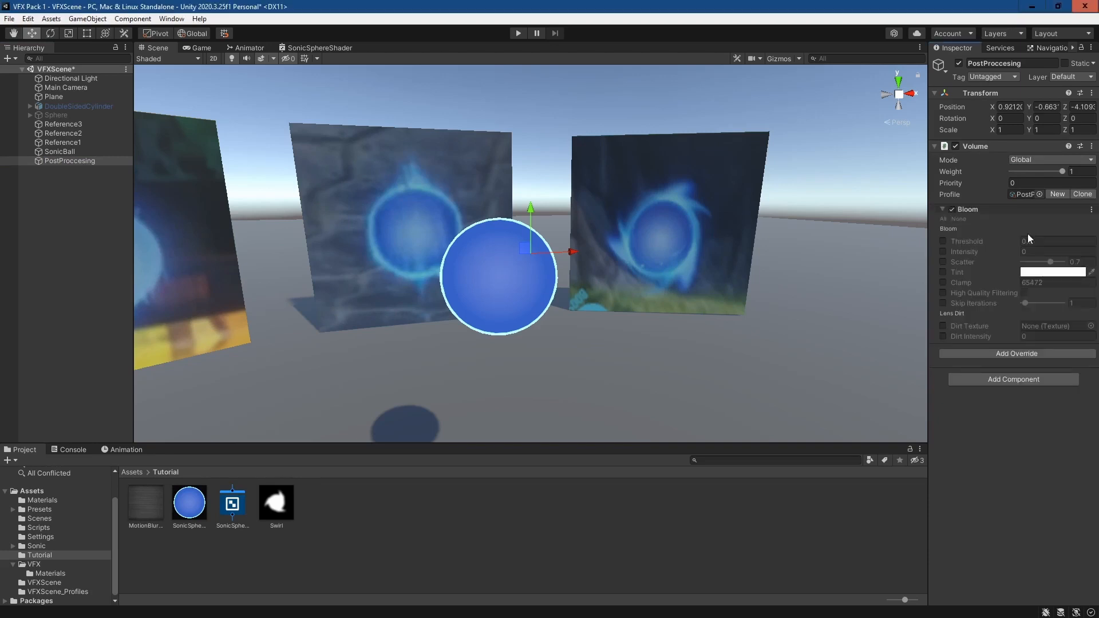
Step: Enable the Bloom intensity override and raise it to 9.16
left_click(943, 251)
left_click(991, 254)
mouse_move(979, 249)
left_mouse_down()
mouse_move(1017, 252)
mouse_move(982, 255)
left_mouse_up()
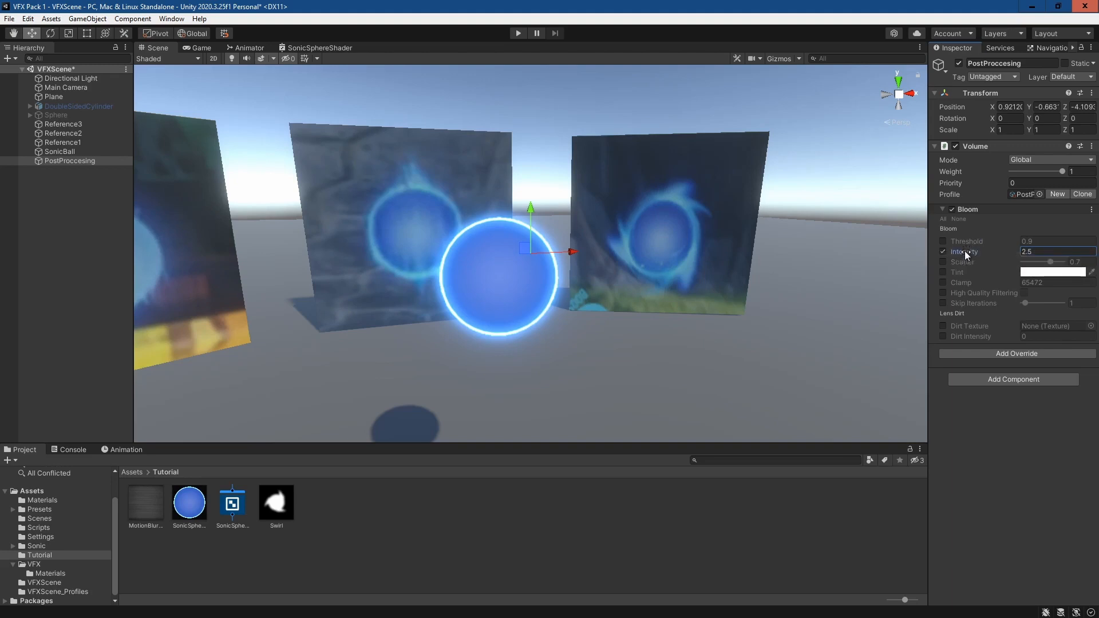
left_click_drag(964, 252, 1051, 251)
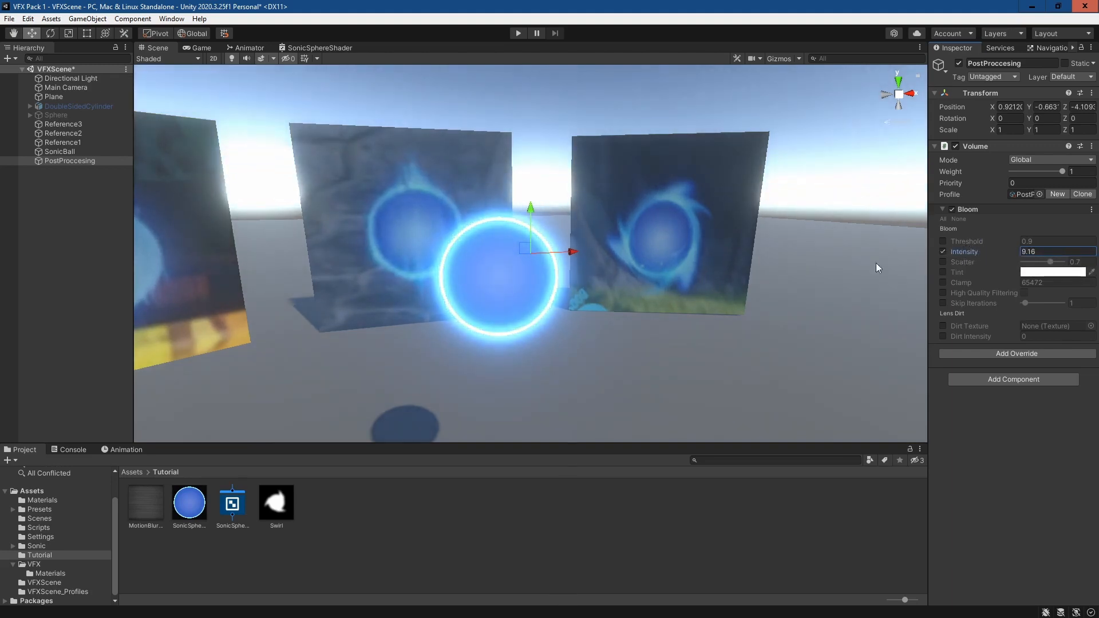
Step: Enable the Bloom threshold override and set it to 2
right_click_drag(618, 338, 723, 321)
middle_click_drag(722, 321, 808, 229)
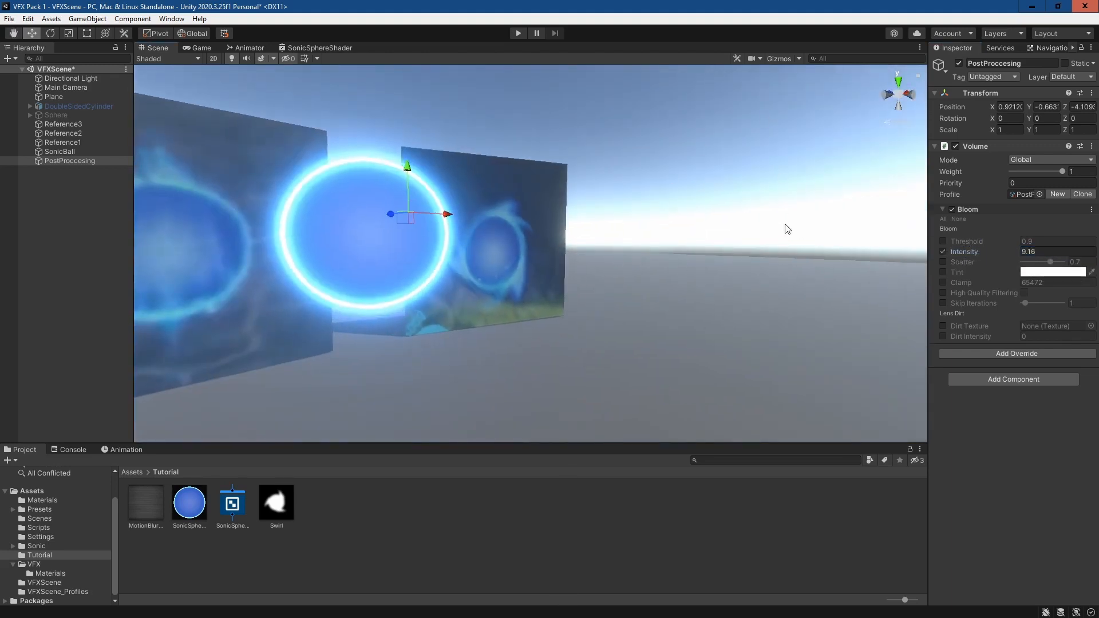
left_click(943, 241)
left_click(964, 240)
type("2")
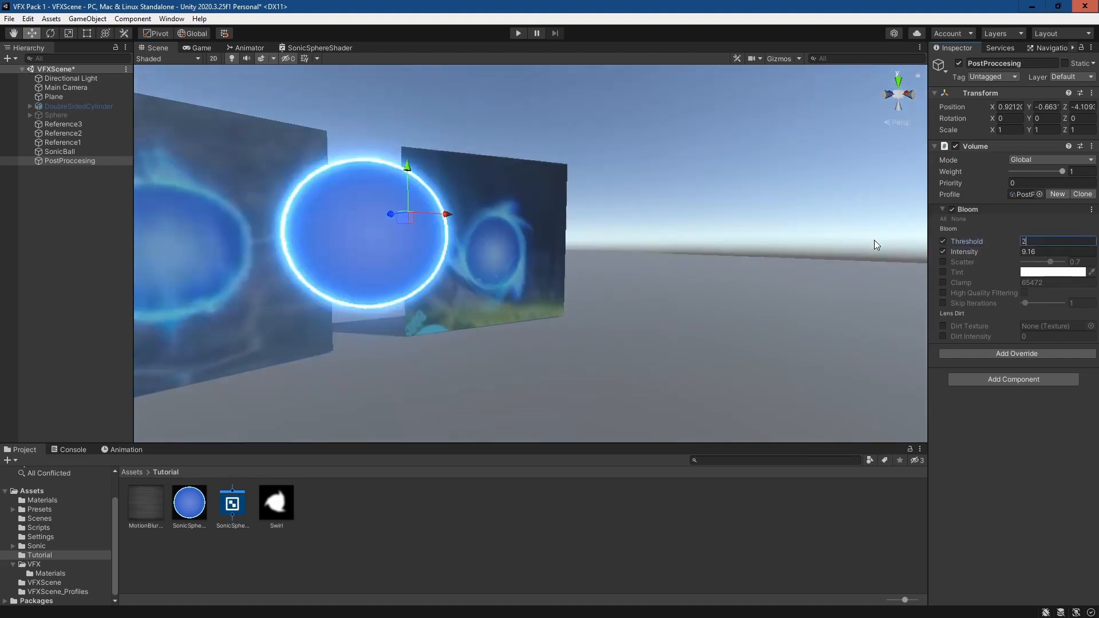
Step: Set the Bloom intensity to 4
middle_click_drag(805, 215, 741, 260)
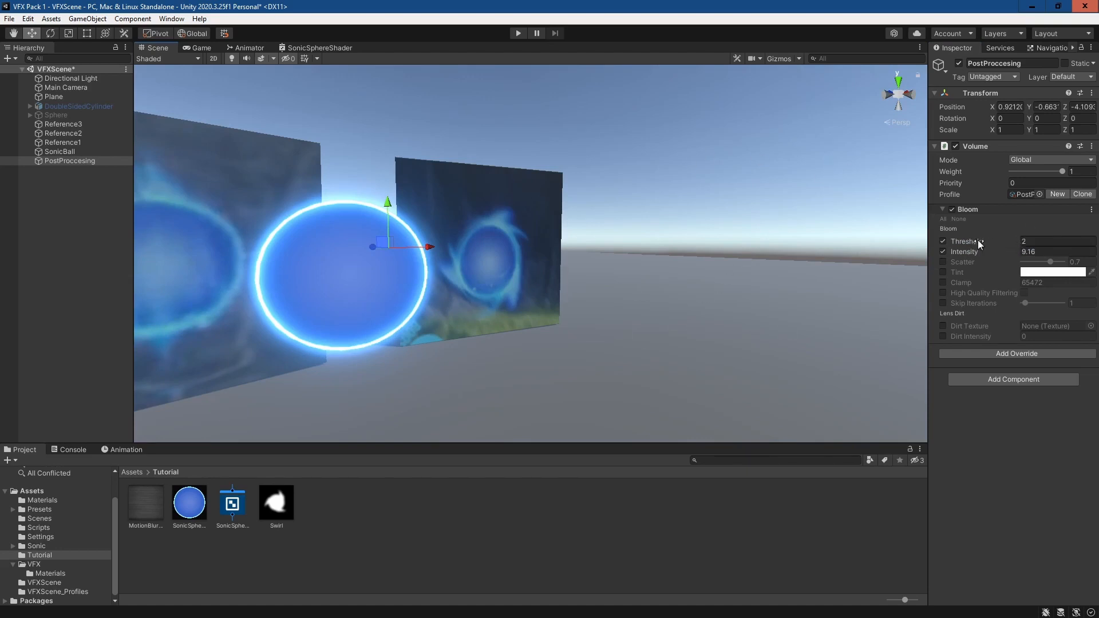
right_click_drag(797, 176, 741, 196)
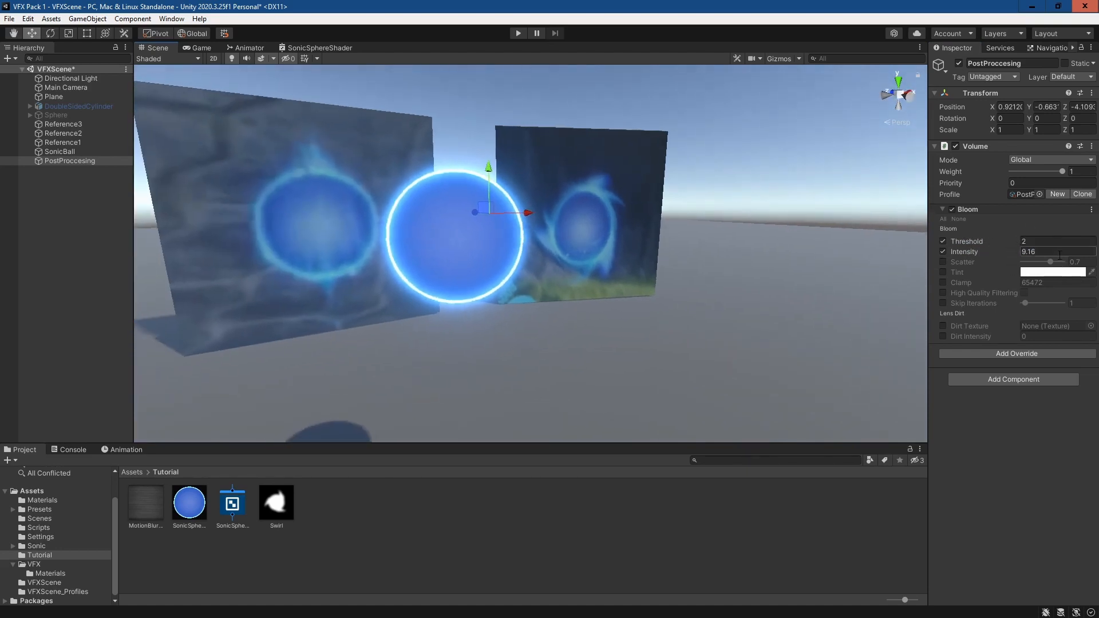
left_click_drag(1059, 252, 869, 230)
key("BackSpace")
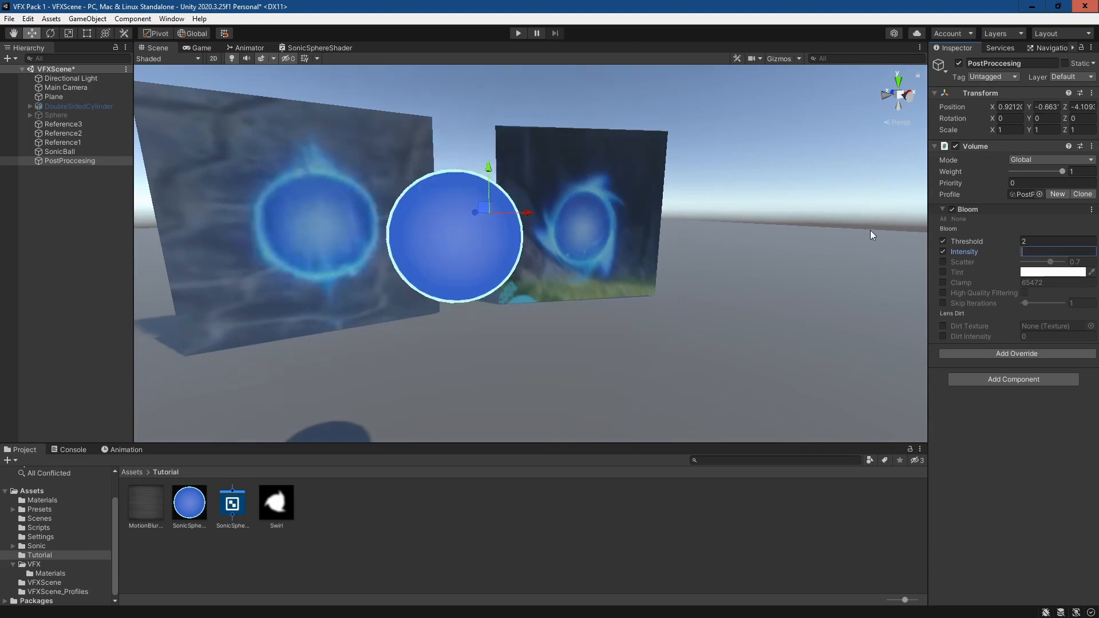
type("4")
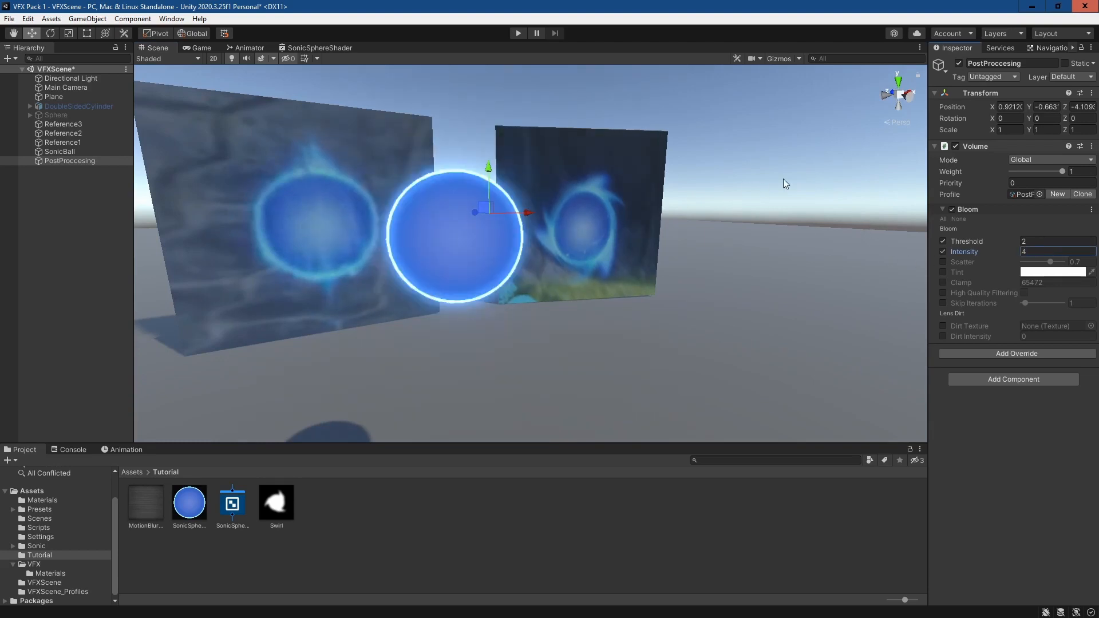
Step: Move the PostProccesing object directly below Directional Light in the scene hierarchy and bring up the Main Camera's settings
middle_click_drag(783, 179, 745, 217)
right_click_drag(818, 179, 744, 207)
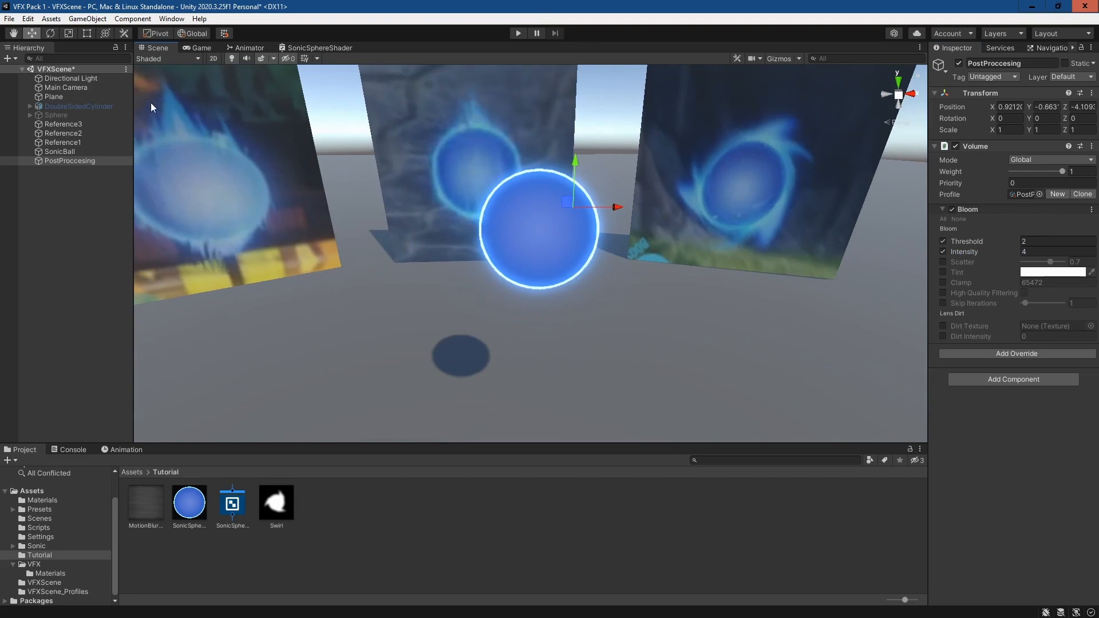
left_click_drag(81, 164, 87, 81)
left_click(87, 79)
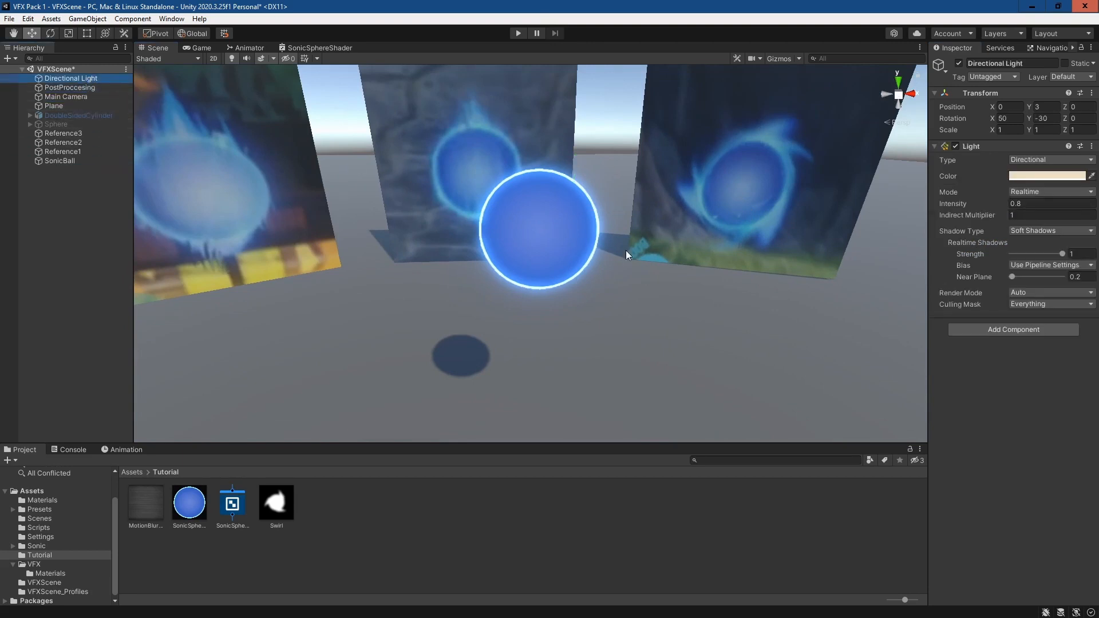
right_click_drag(737, 307, 759, 299)
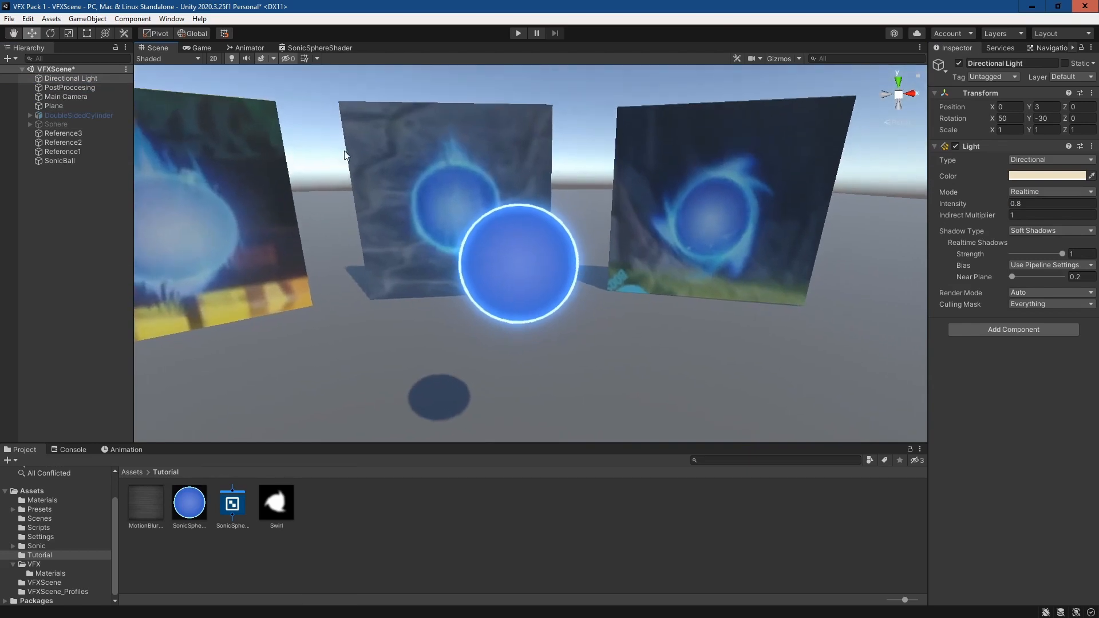
left_click(76, 97)
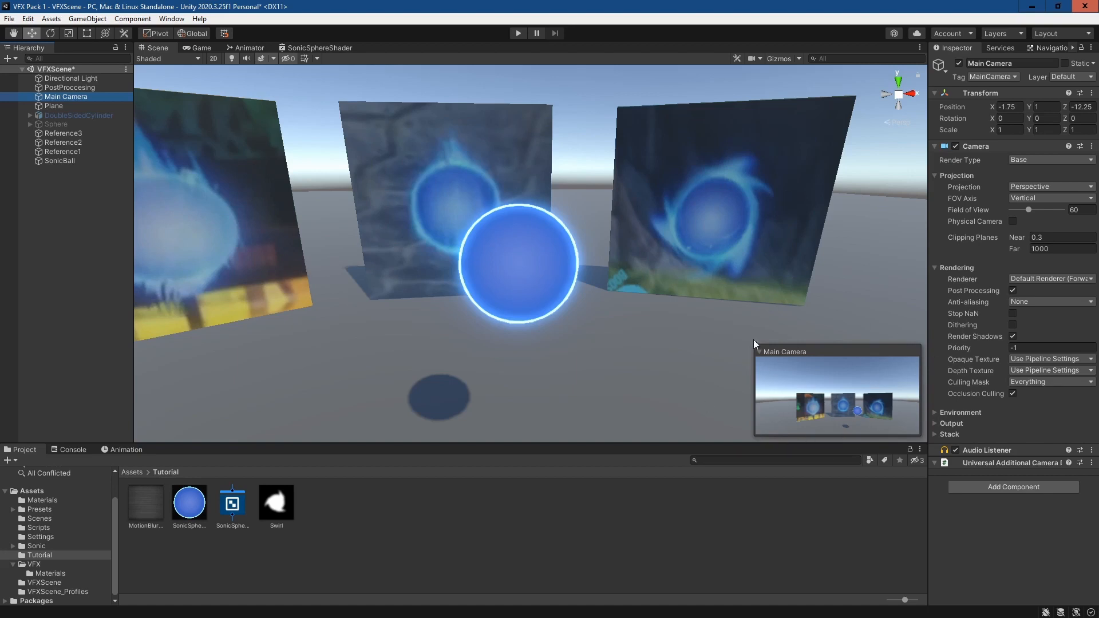
Step: Set InternalFresnelPower on the SonicBall's material to 0.54
left_click(55, 159)
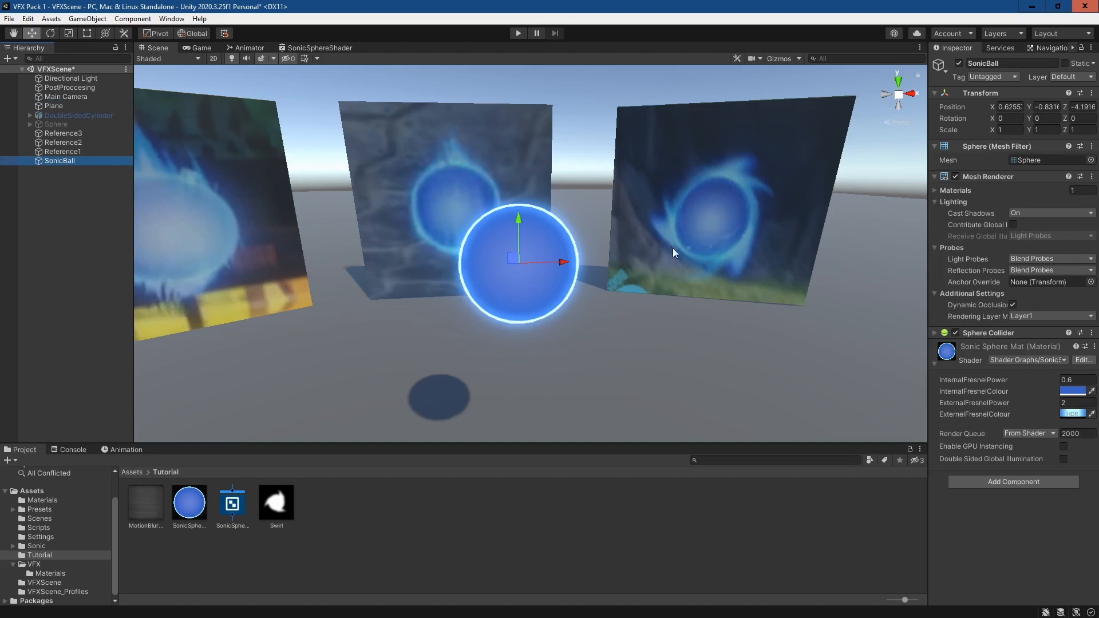
middle_click_drag(722, 302, 788, 283)
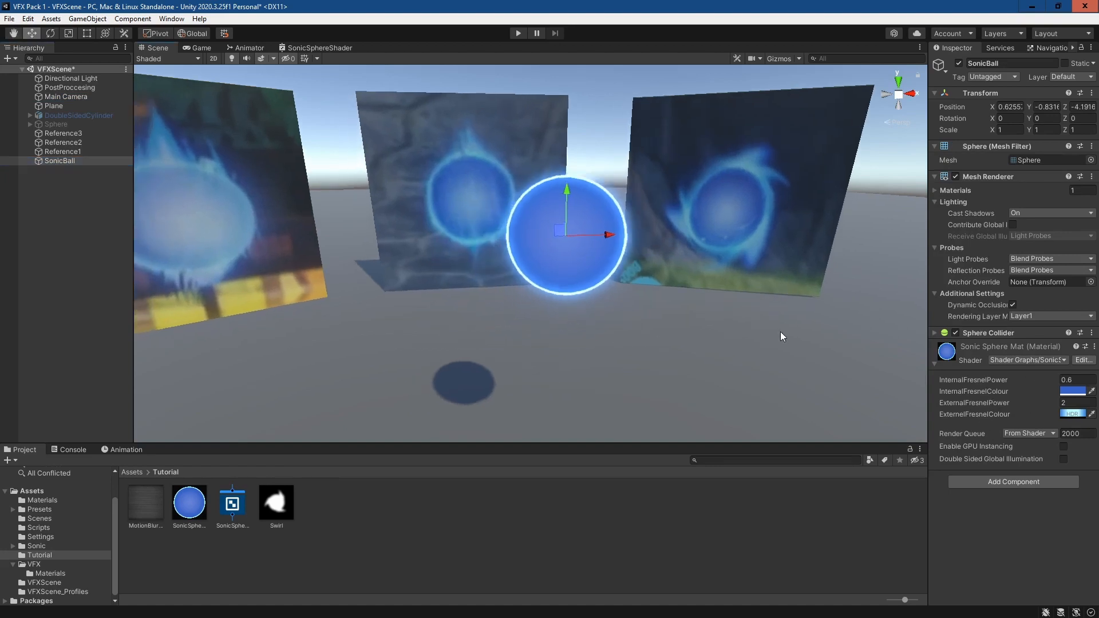
right_click_drag(780, 331, 800, 326)
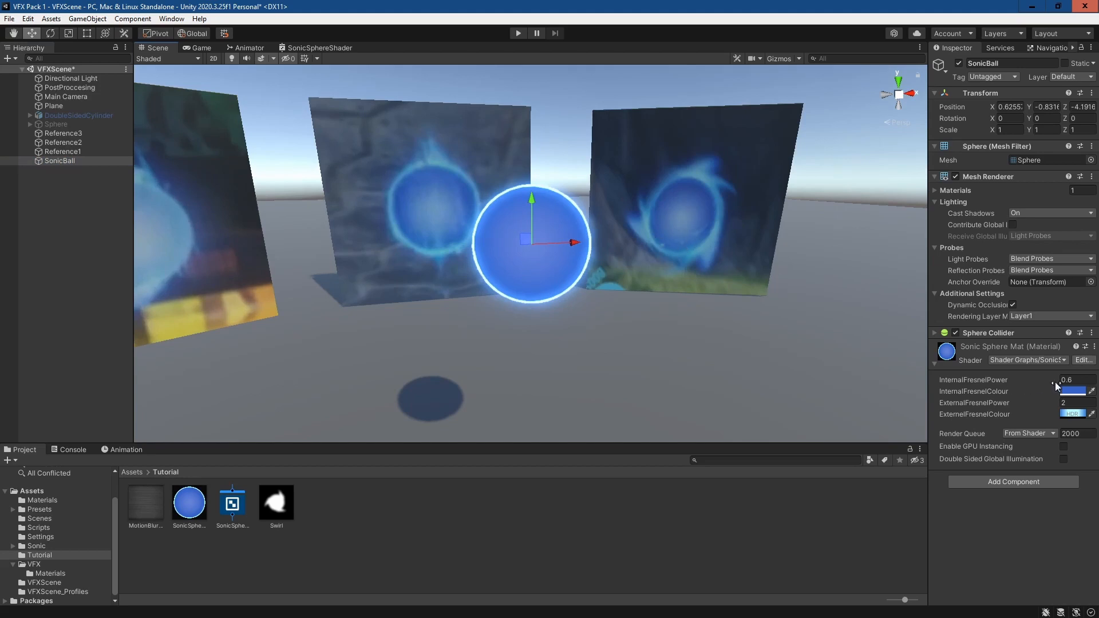
left_click(1070, 379)
type("1.23")
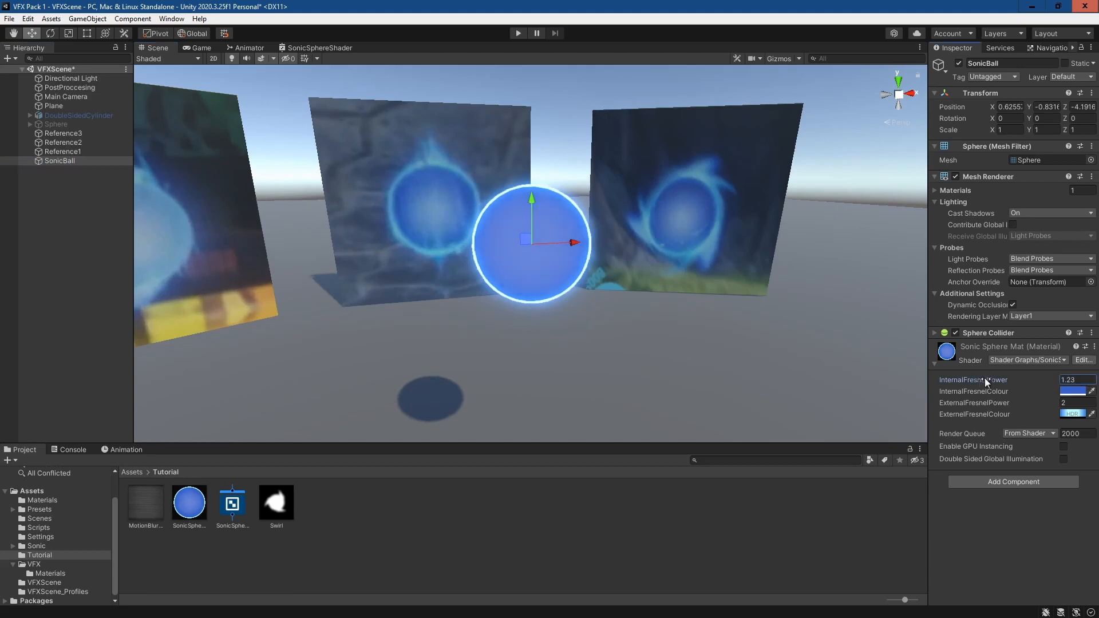
left_click_drag(984, 378, 977, 378)
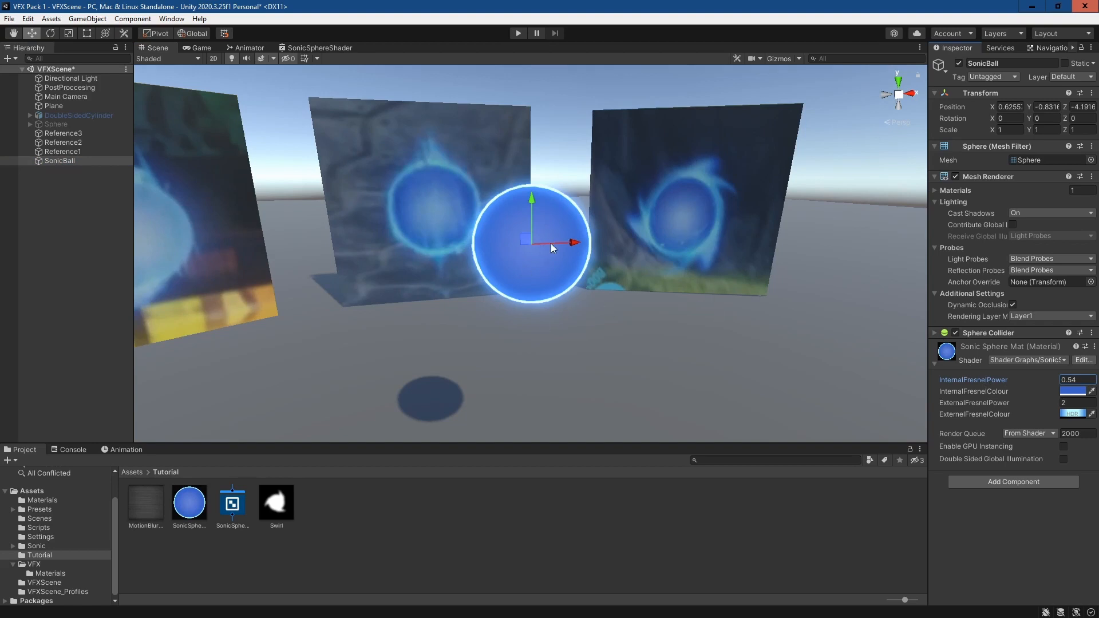
Step: Set the A input of the internal Fresnel Multiply node to 0.2 in SonicSphereShader, save the graph and return to the scene
left_click(321, 47)
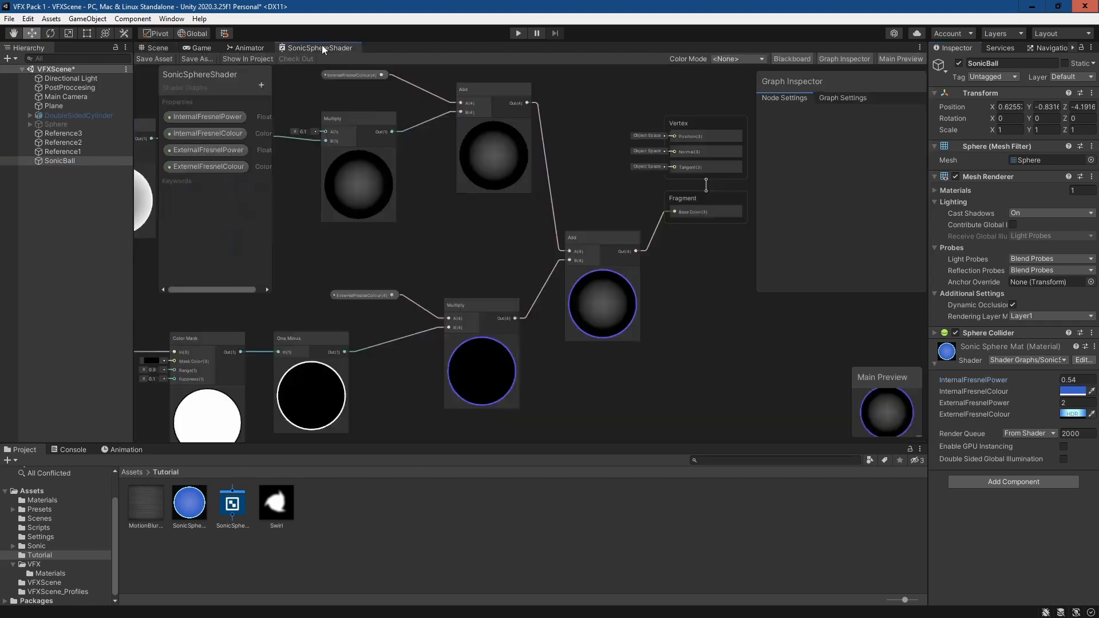
middle_click_drag(600, 147, 713, 230)
left_click_drag(408, 213, 362, 209)
type("2")
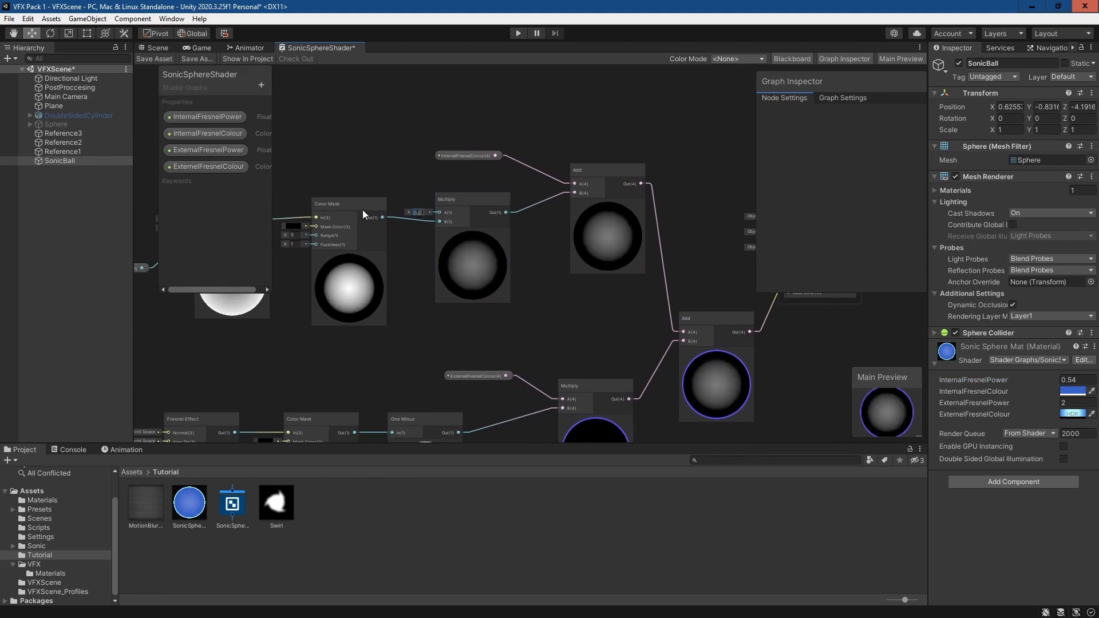
left_click(163, 60)
left_click(160, 48)
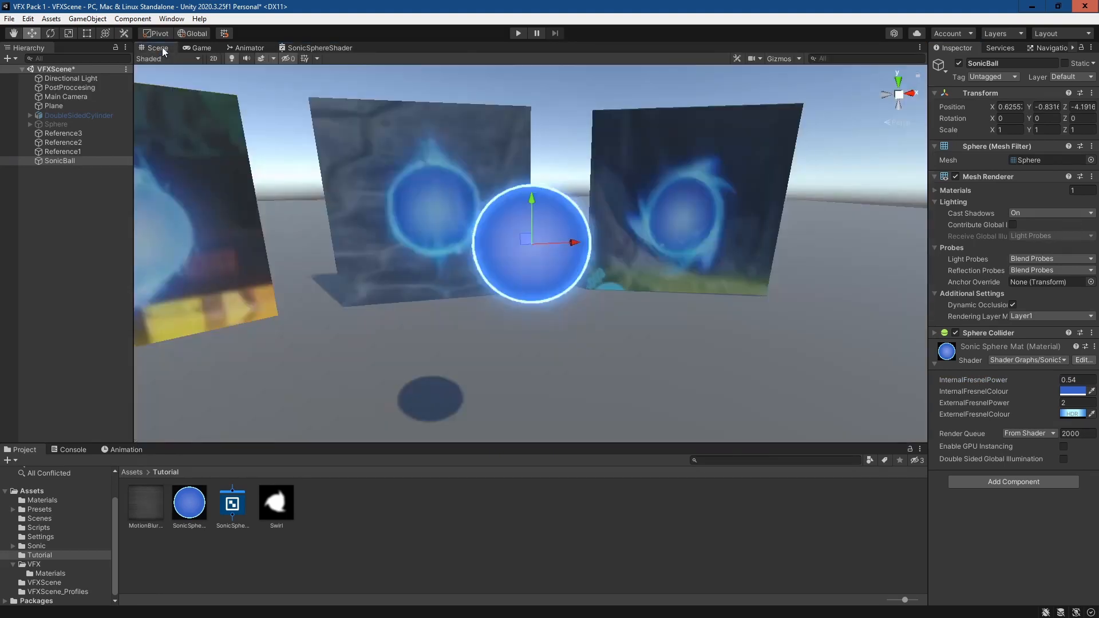
Step: Compare the ball with the three reference images and examine the MotionBlur texture in the Tutorial folder
right_click_drag(760, 286, 795, 298)
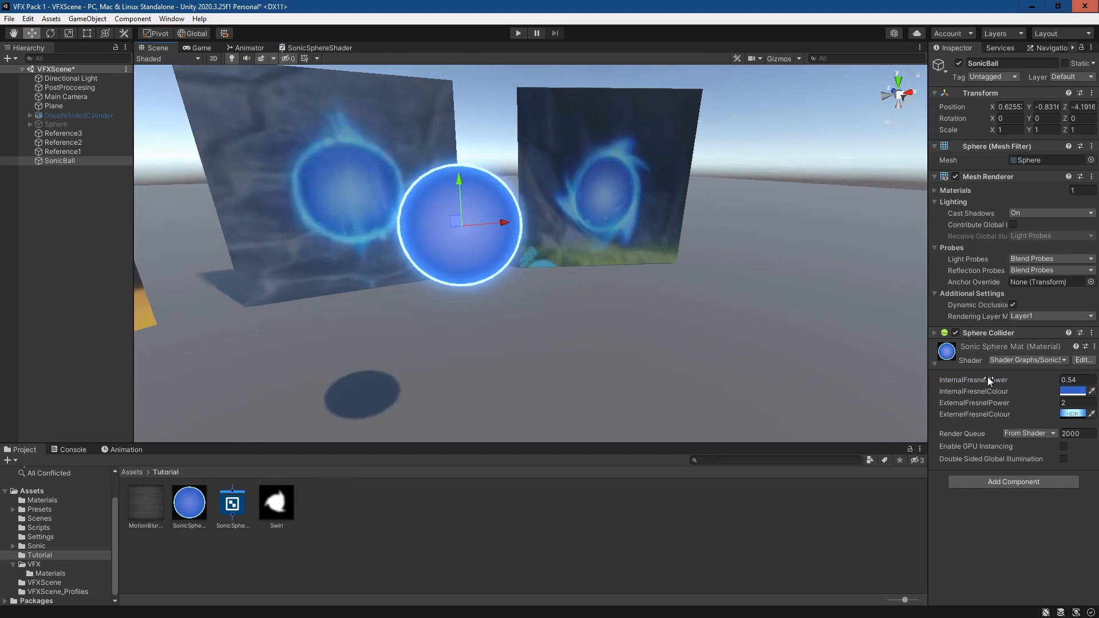
left_click_drag(987, 376, 990, 379)
mouse_move(795, 281)
right_mouse_down()
mouse_move(758, 253)
mouse_move(777, 268)
right_mouse_up()
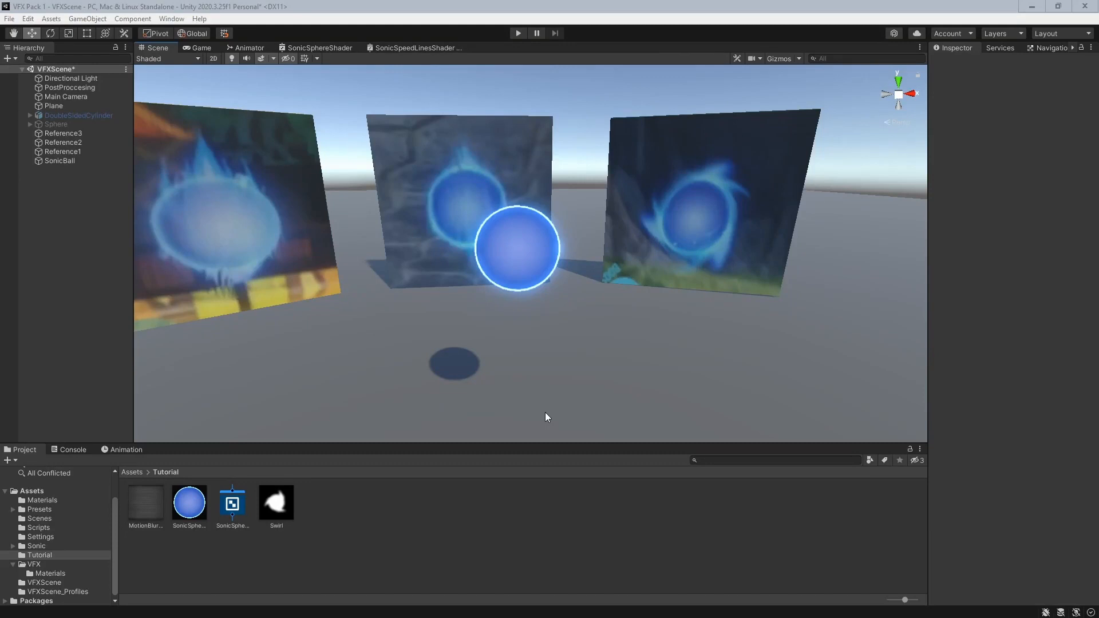
middle_click_drag(462, 195, 515, 207)
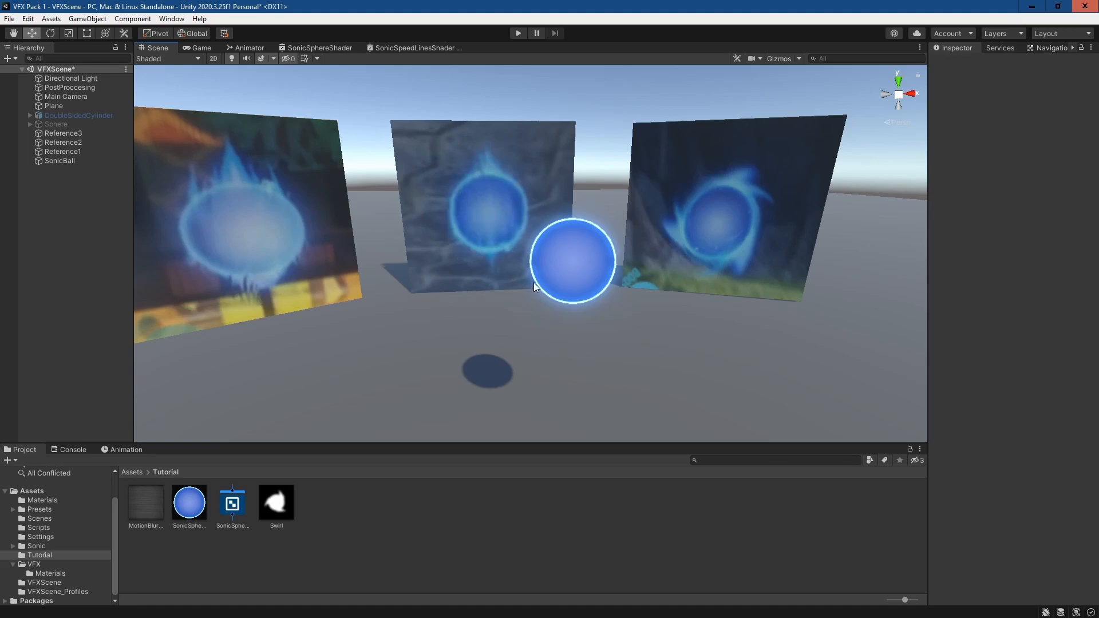
left_click(145, 503)
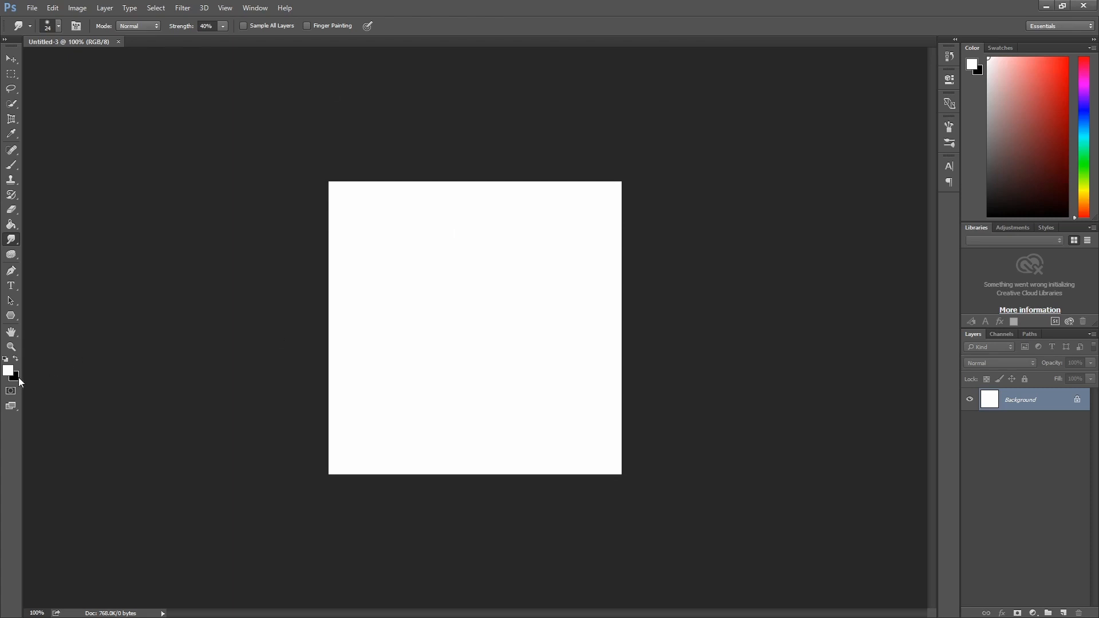
Step: In Photoshop, set the foreground colour to black (000000) and fill the blank canvas with it
left_click(8, 370)
left_click_drag(241, 309, 92, 456)
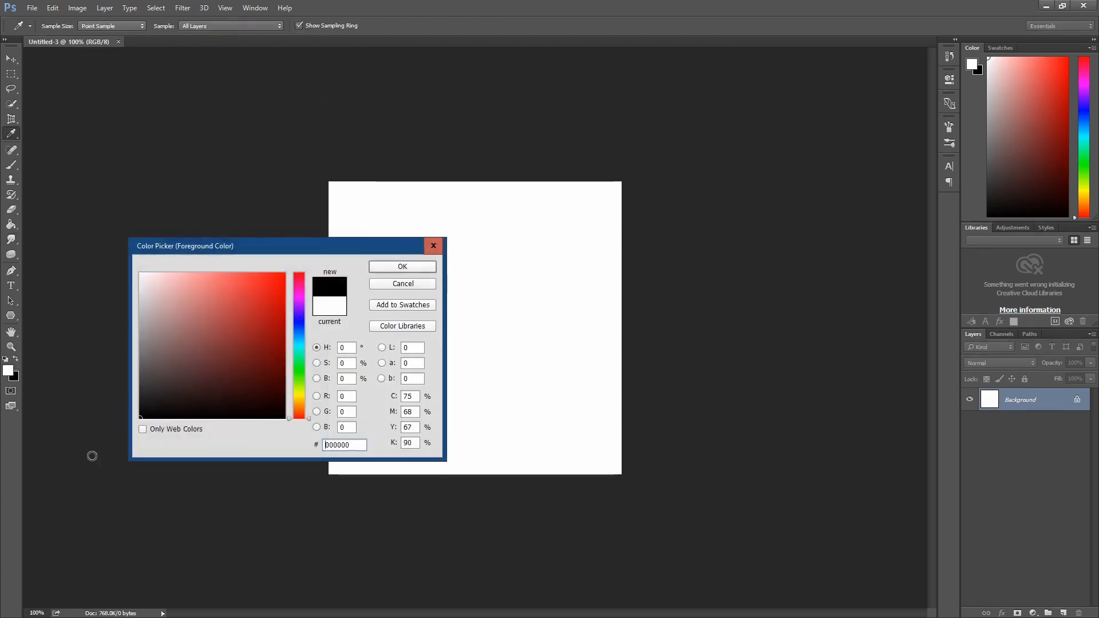
left_click(407, 267)
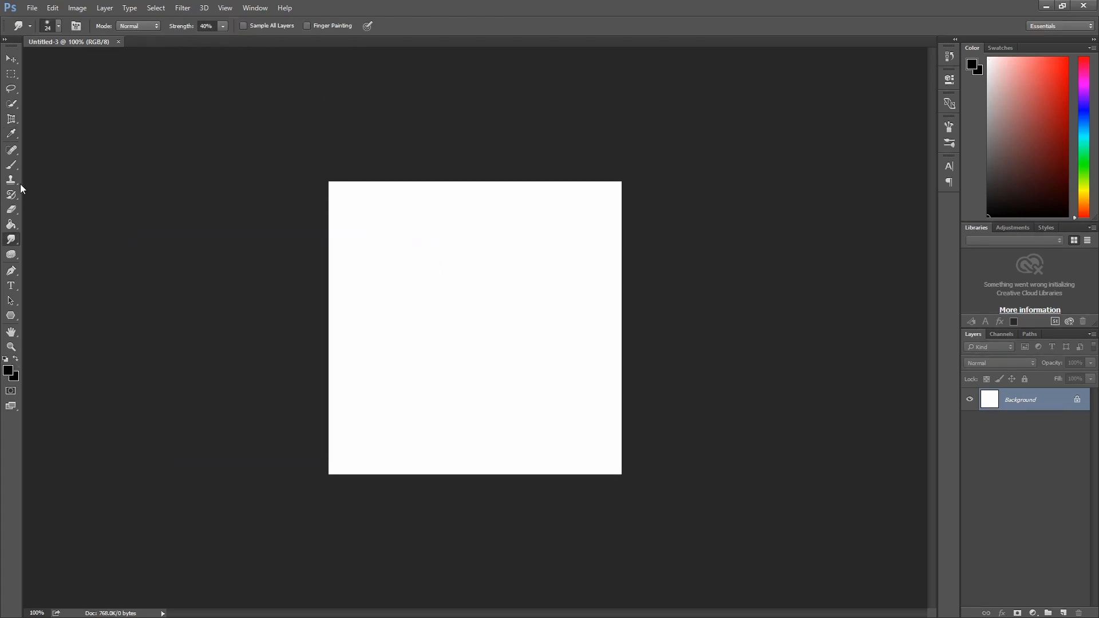
left_click(18, 222)
left_click(37, 236)
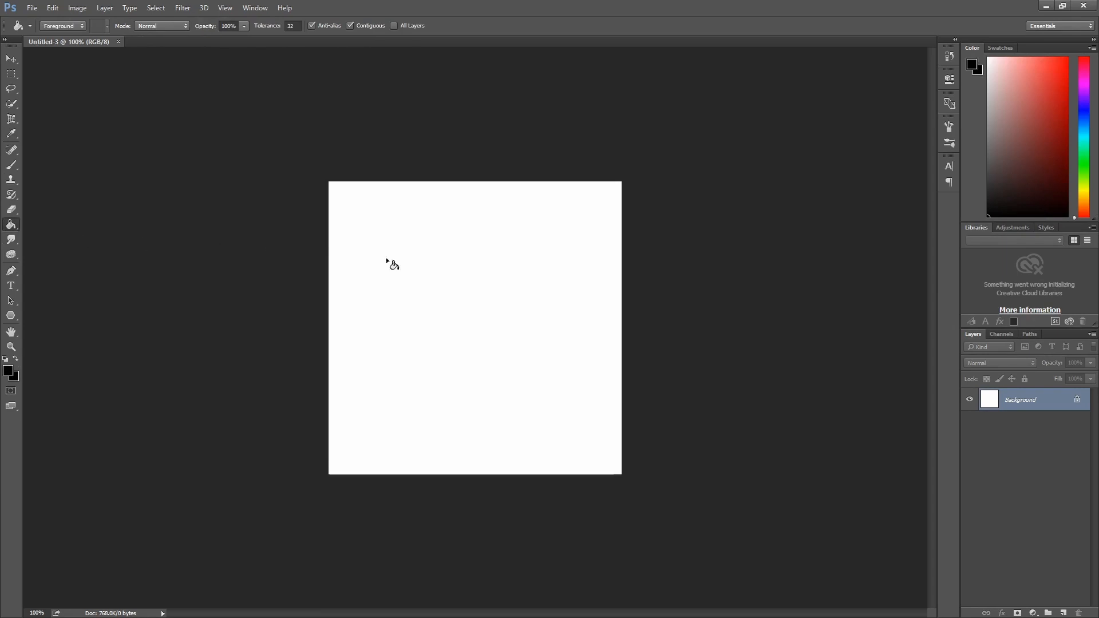
left_click(449, 269)
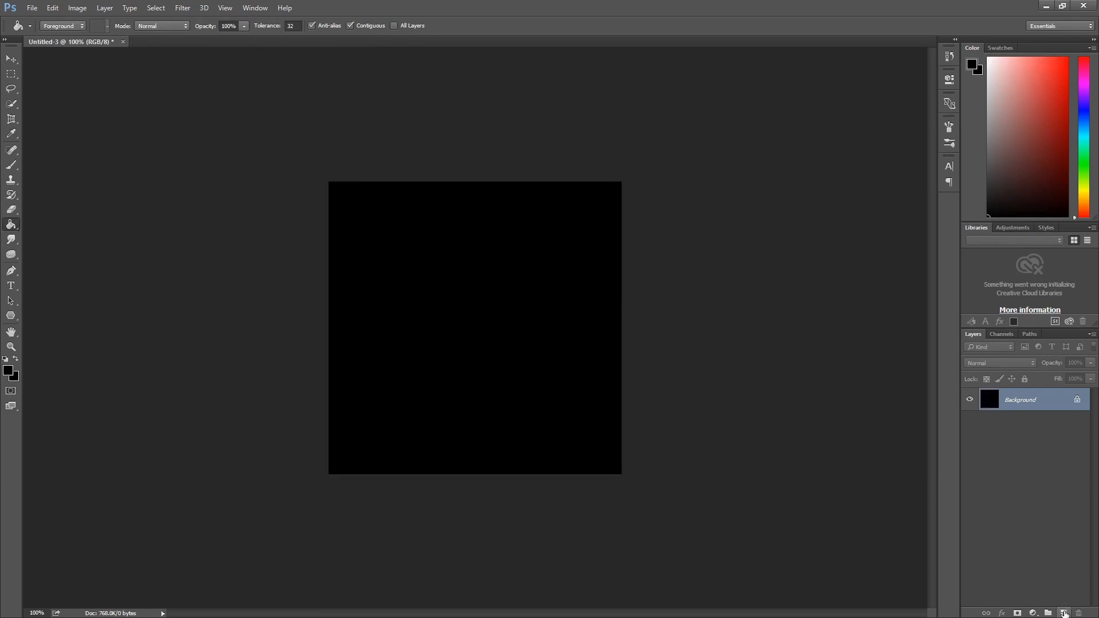
Step: Add a new layer above the background and ready the Brush tool with white (ffffff) as foreground colour
left_click(1063, 612)
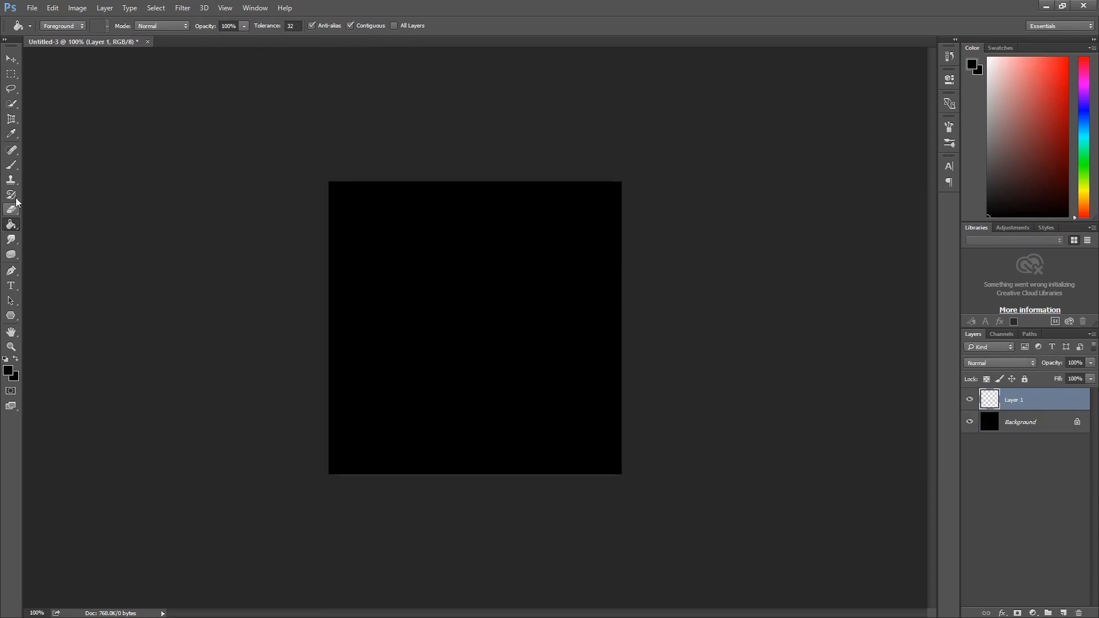
left_click(12, 165)
left_click(51, 164)
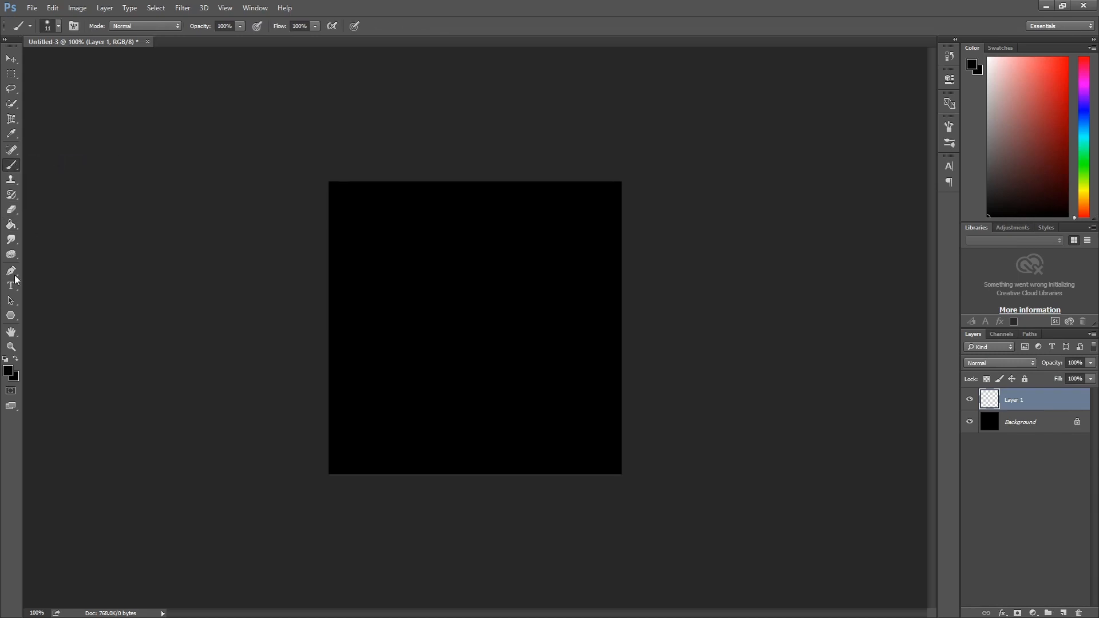
left_click(8, 372)
left_click_drag(159, 323, 34, 214)
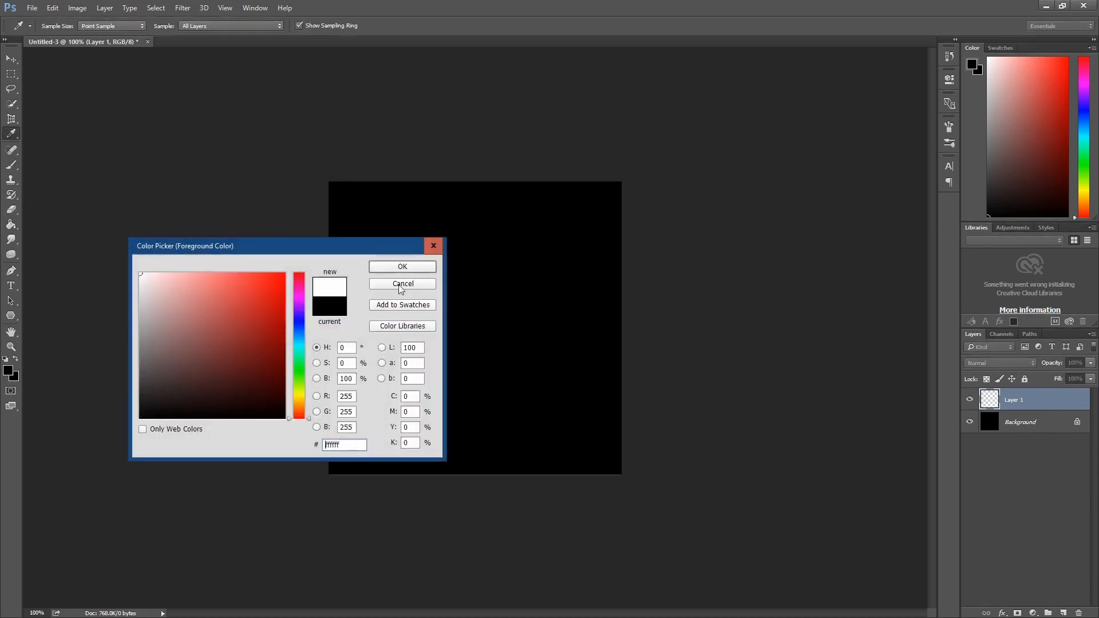
left_click(406, 265)
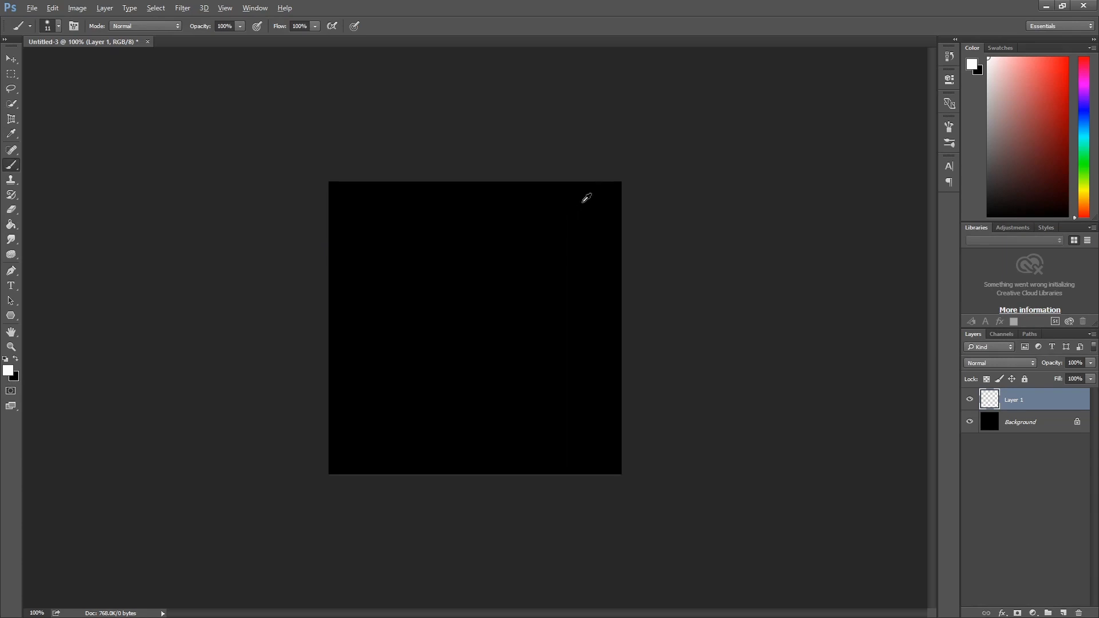
Step: Paint slightly wavy, roughly horizontal white lines over the whole canvas on Layer 1, with a few short ones in the gaps
mouse_move(614, 192)
left_mouse_down()
mouse_move(336, 187)
mouse_move(608, 218)
mouse_move(447, 195)
mouse_move(343, 199)
mouse_move(400, 228)
mouse_move(610, 241)
mouse_move(465, 259)
mouse_move(346, 250)
mouse_move(468, 275)
mouse_move(606, 276)
mouse_move(517, 301)
mouse_move(362, 297)
mouse_move(605, 324)
mouse_move(540, 359)
mouse_move(332, 347)
left_mouse_up()
left_click_drag(349, 366, 381, 365)
mouse_move(446, 372)
left_mouse_down()
mouse_move(615, 384)
mouse_move(338, 398)
mouse_move(622, 443)
mouse_move(330, 463)
left_mouse_up()
left_click_drag(358, 419, 605, 423)
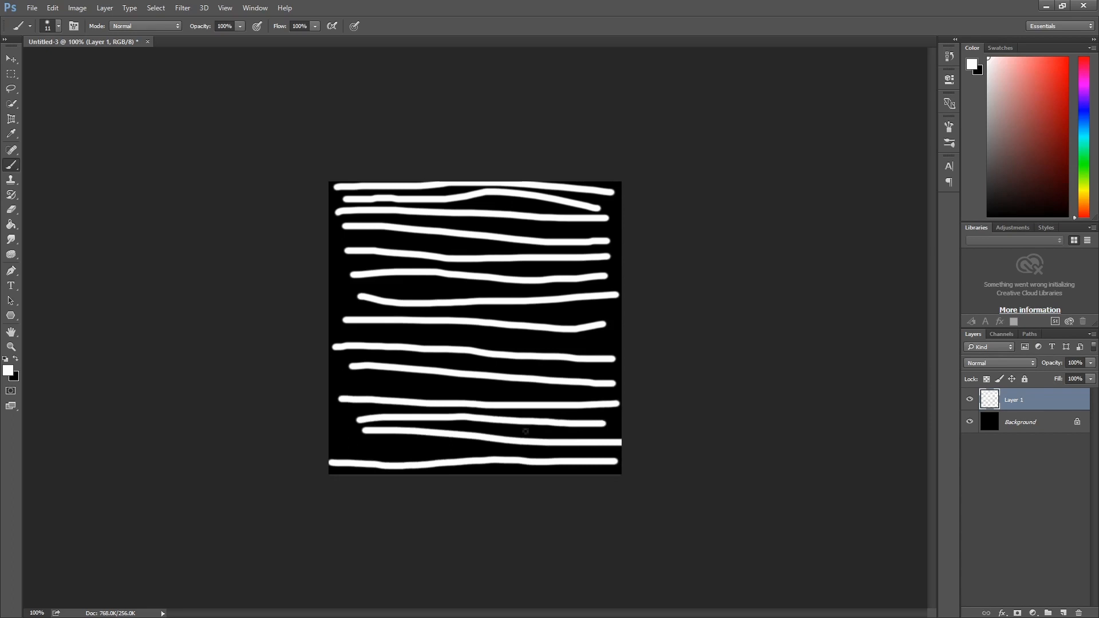
left_click_drag(421, 444, 334, 447)
left_click_drag(447, 393, 354, 378)
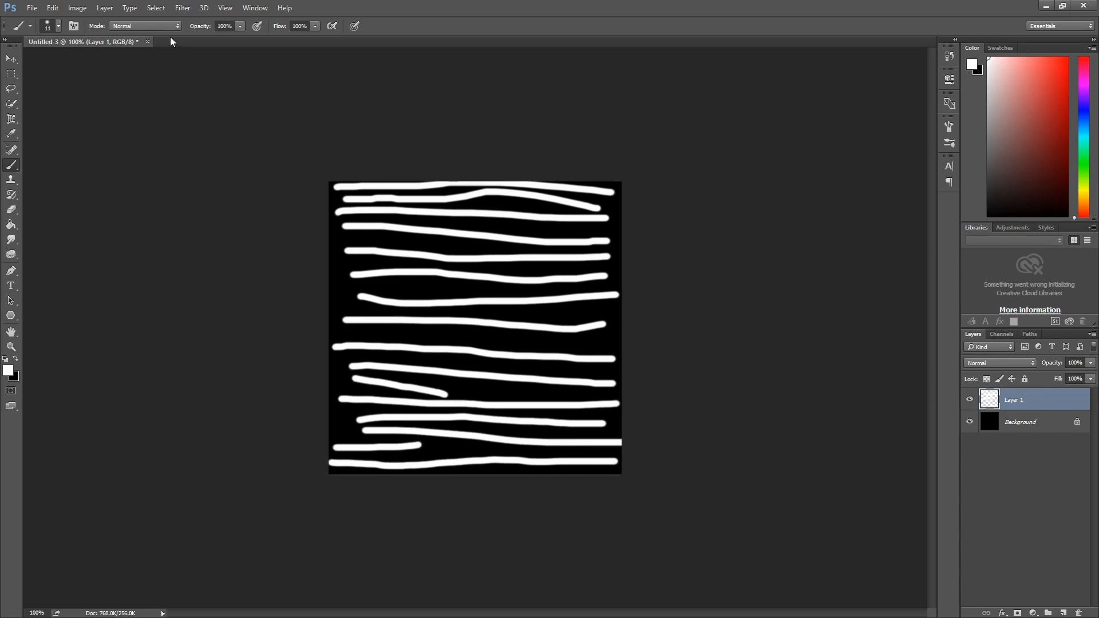
Step: Apply a Motion Blur to the painted lines with an angle of 0° and a distance of 1064 pixels
left_click(183, 8)
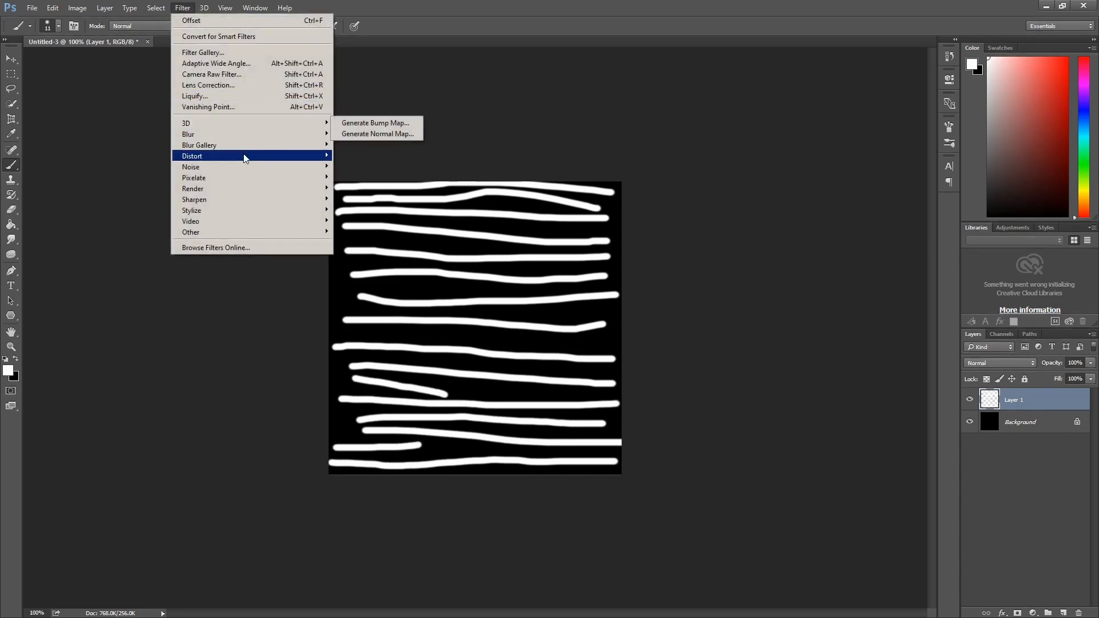
mouse_move(252, 148)
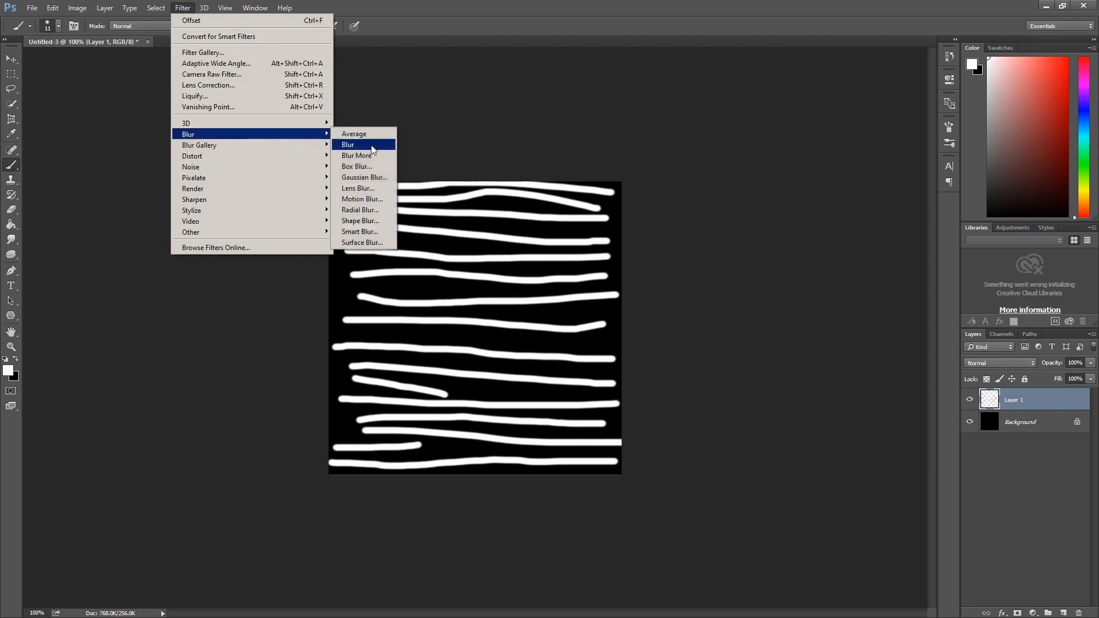
left_click(376, 200)
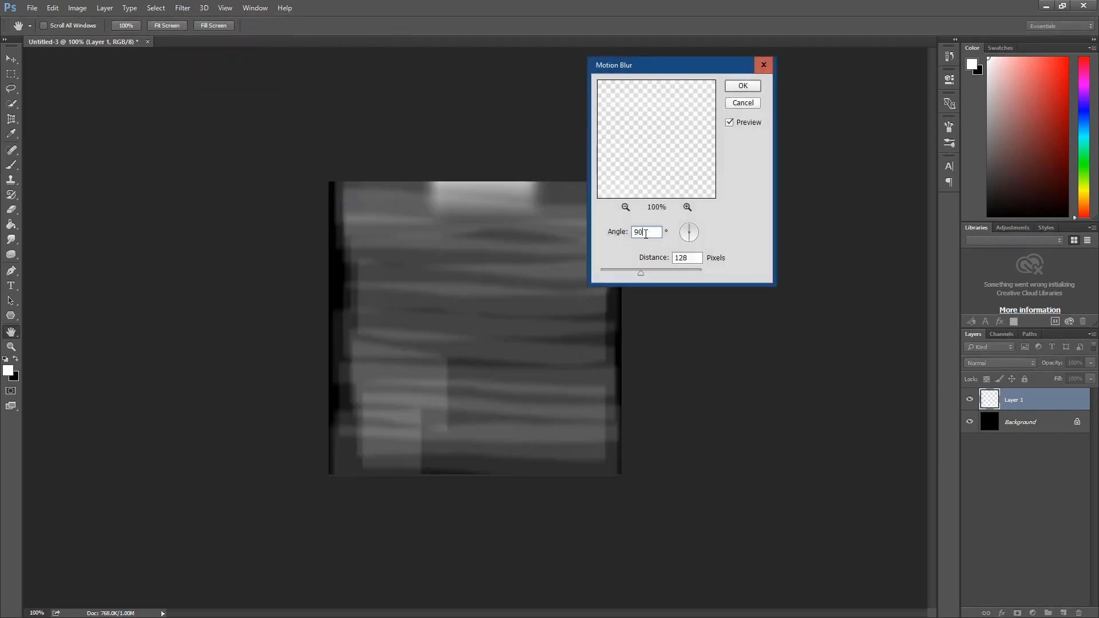
type("0")
left_click_drag(643, 274, 698, 266)
left_click(743, 86)
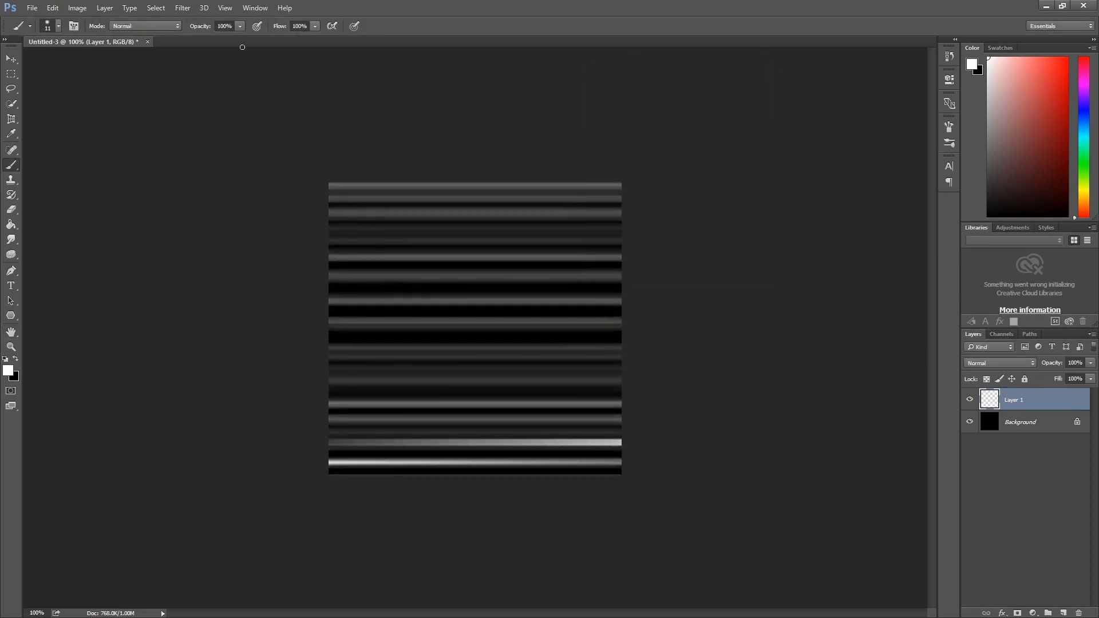
Step: Apply a second Motion Blur to Layer 1 with an angle of 90° and a distance of 36 pixels
left_click(176, 11)
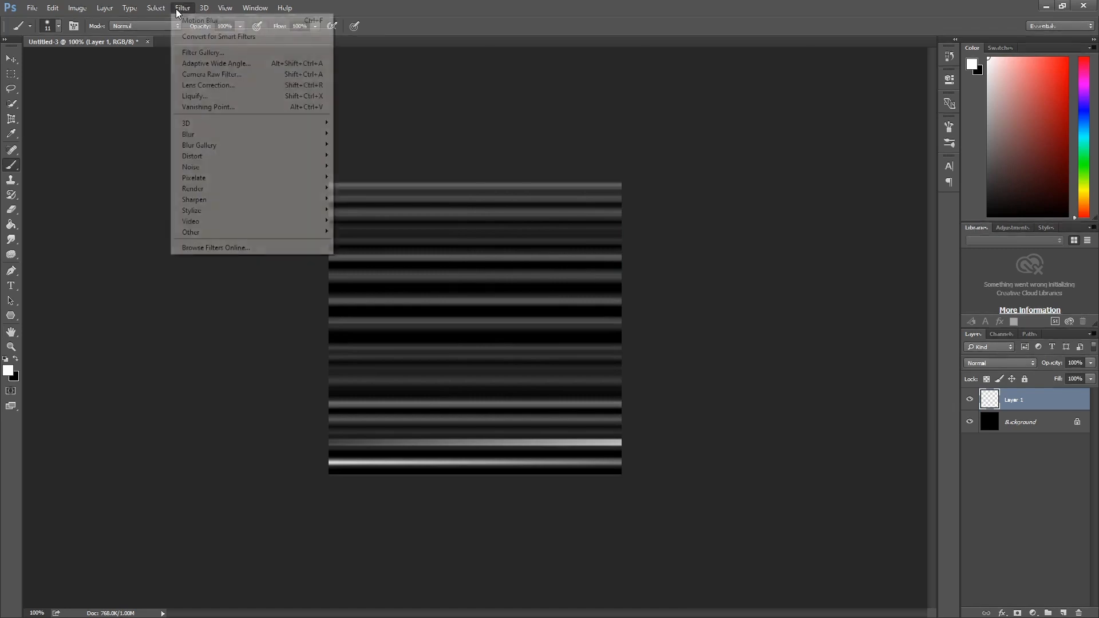
mouse_move(229, 137)
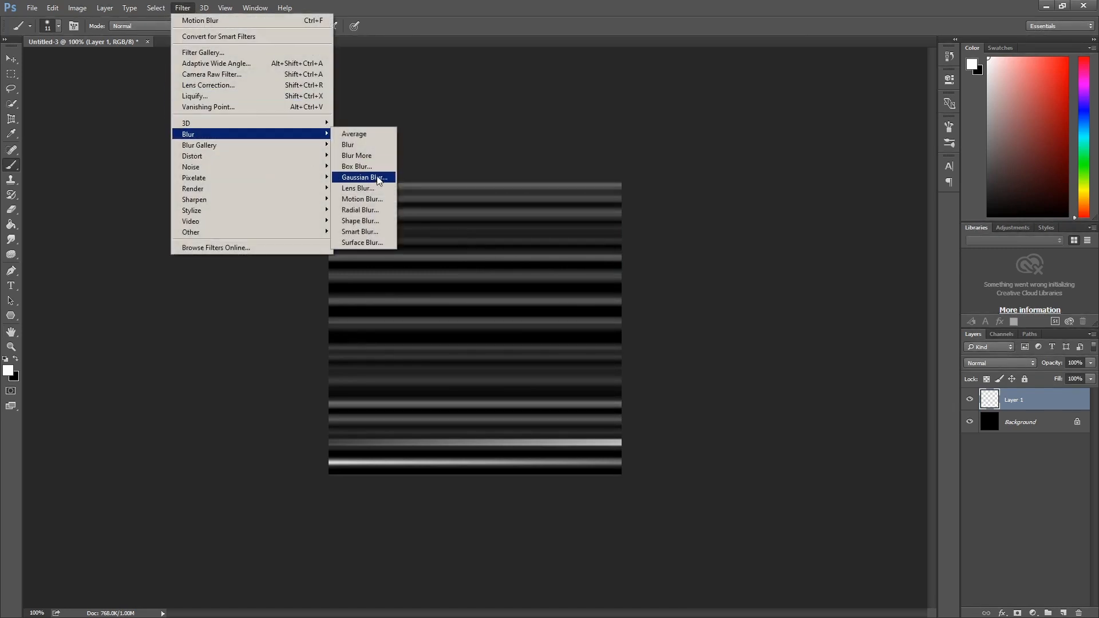
left_click(370, 198)
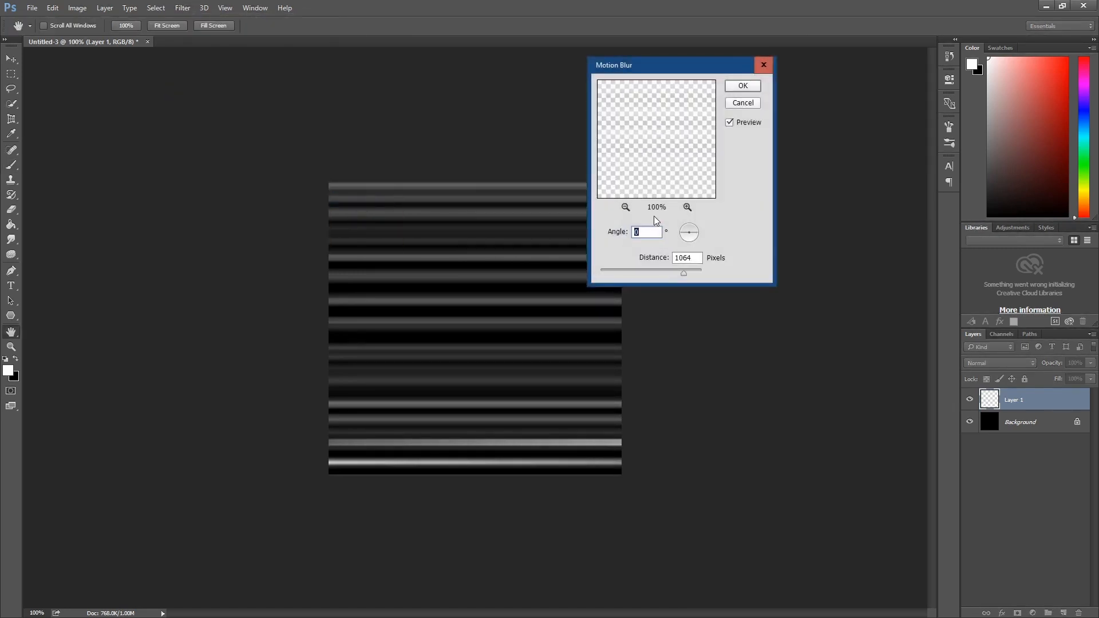
type("90")
left_click_drag(684, 276, 620, 276)
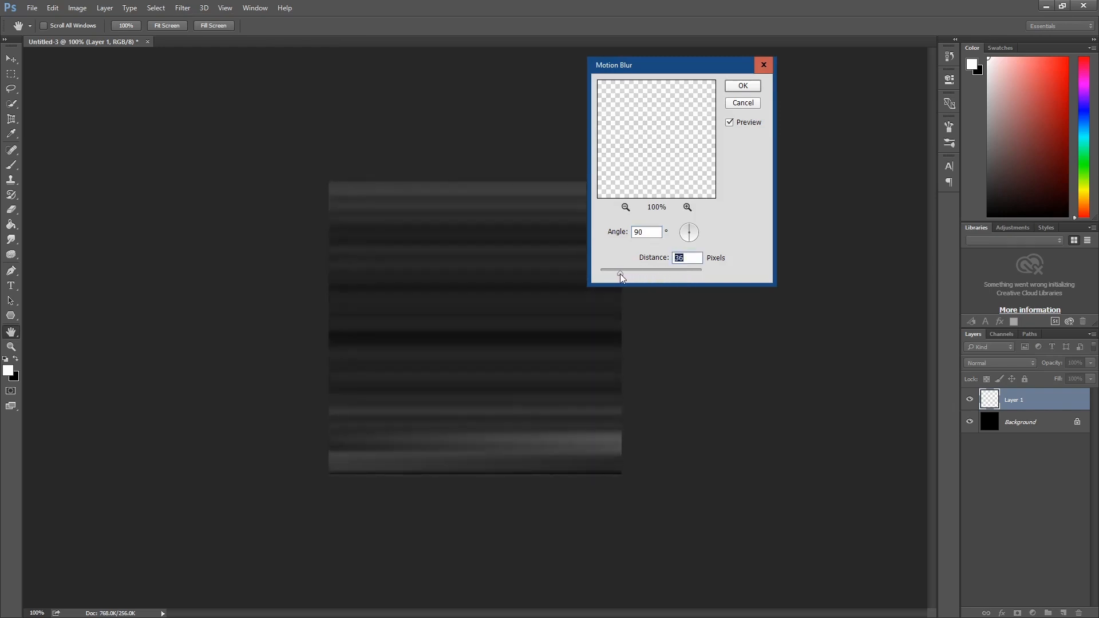
left_click(741, 92)
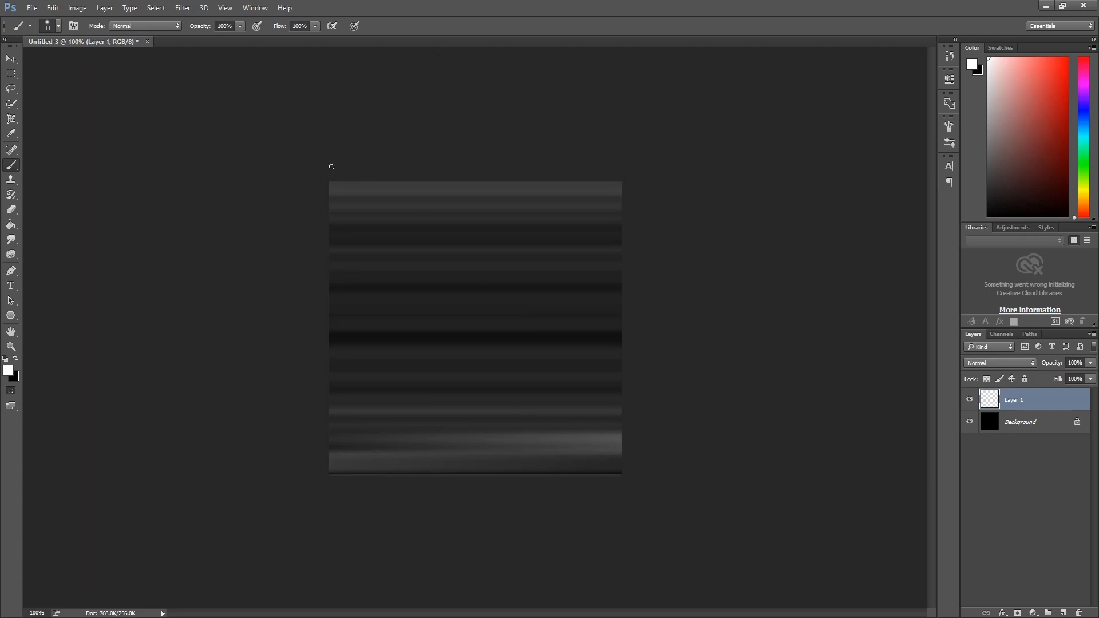
Step: Offset Layer 1 horizontally by roughly half the canvas width with the undefined areas set to Wrap Around
left_click(182, 8)
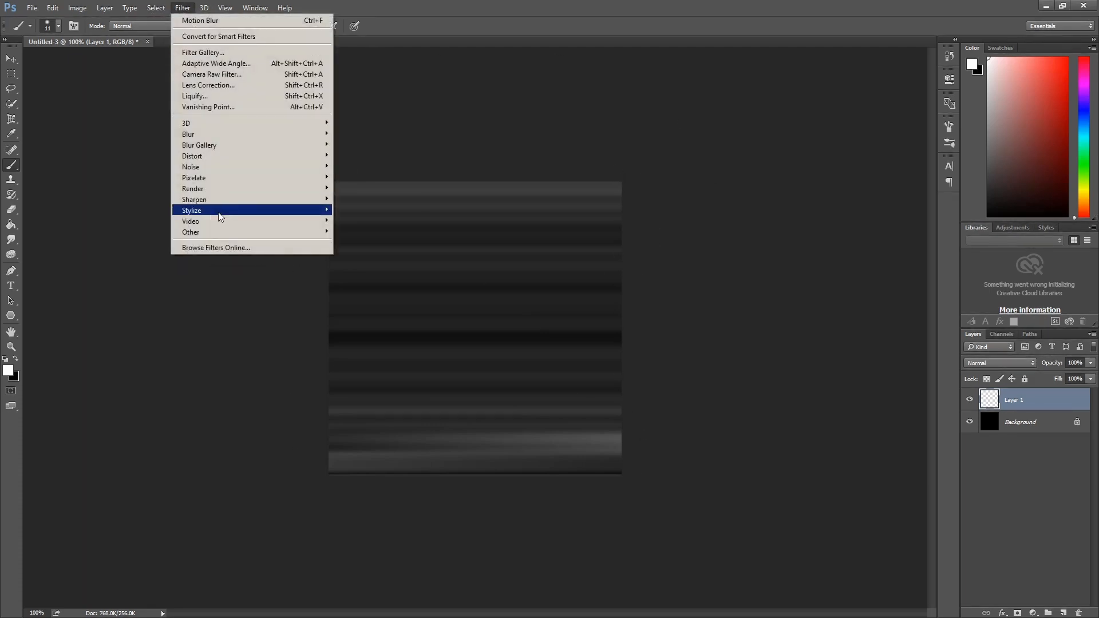
mouse_move(216, 233)
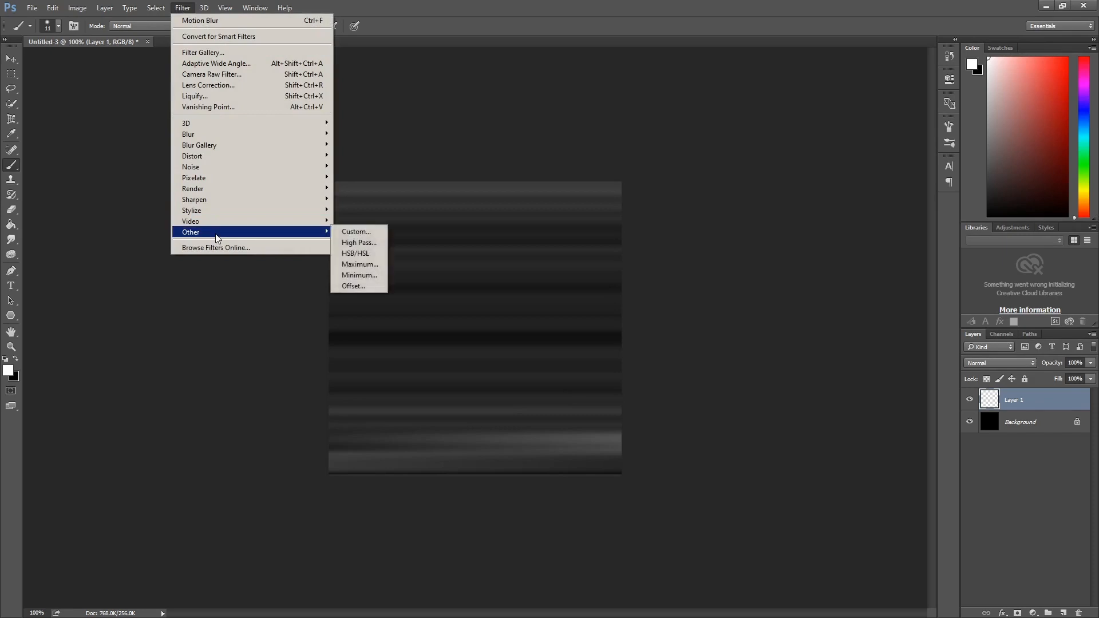
left_click(366, 286)
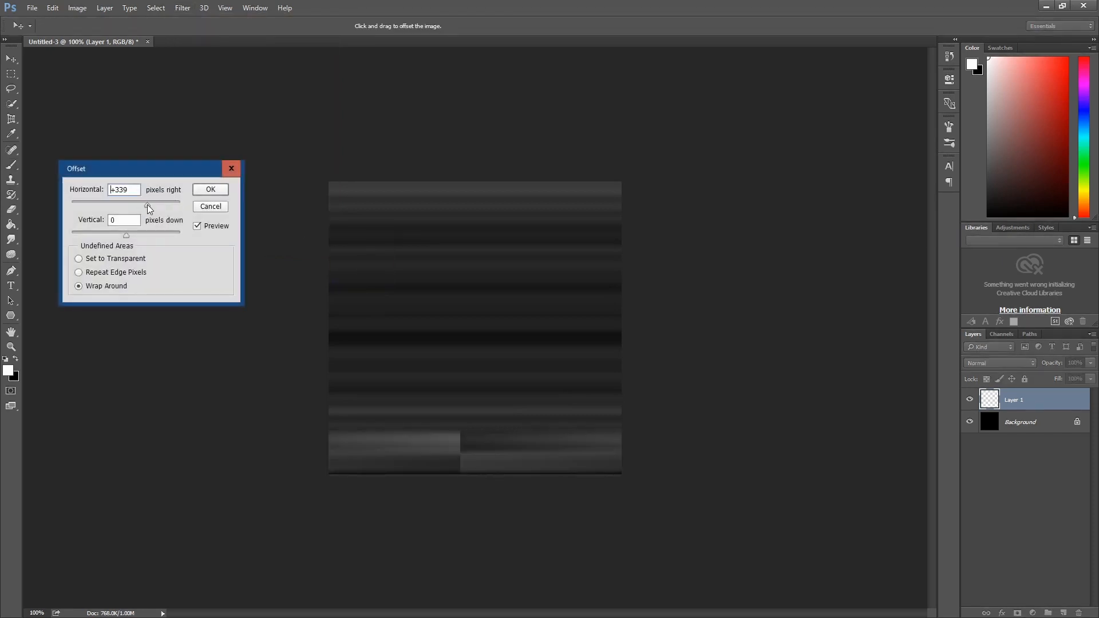
left_click_drag(146, 204, 146, 204)
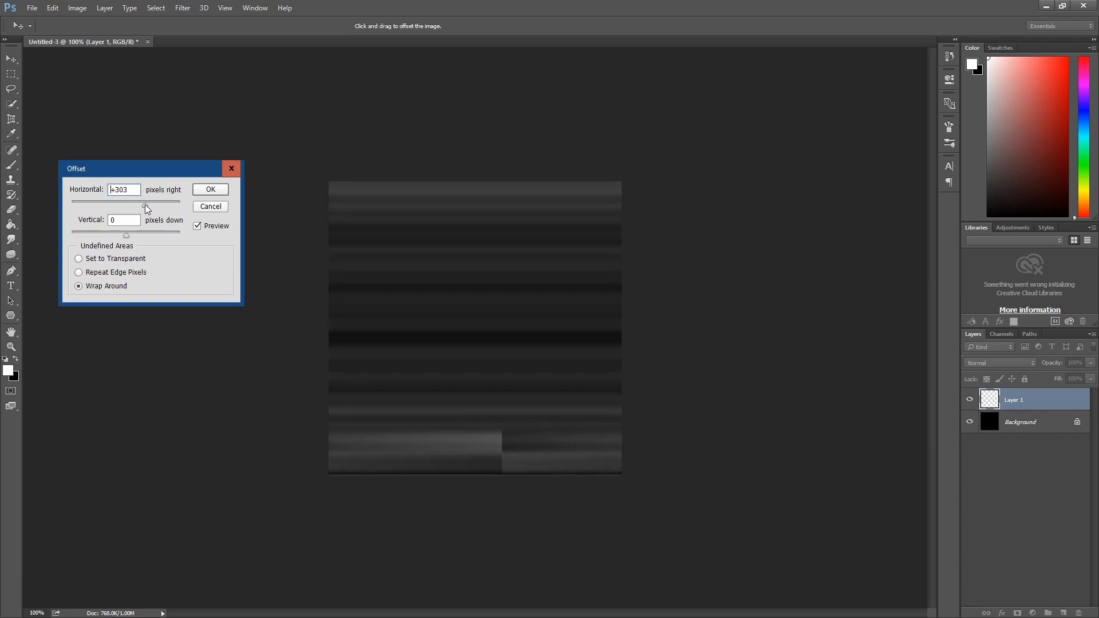
left_click(212, 189)
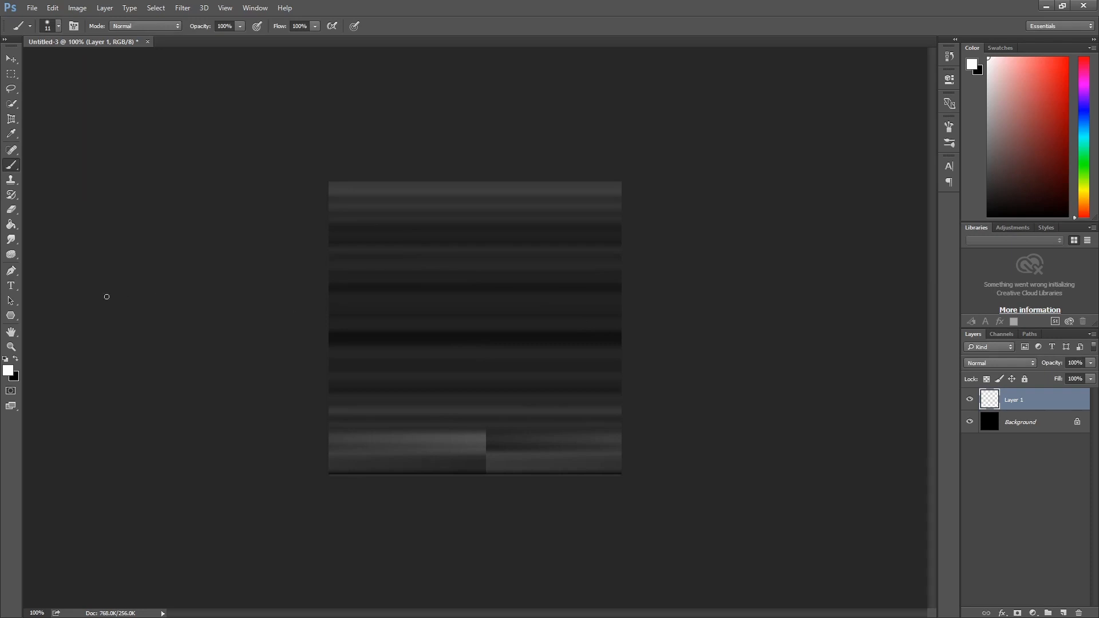
Step: Soften the vertical seam in the lower streaks of Layer 1 with the Smudge Tool at 40% strength
right_click(11, 239)
left_click(46, 238)
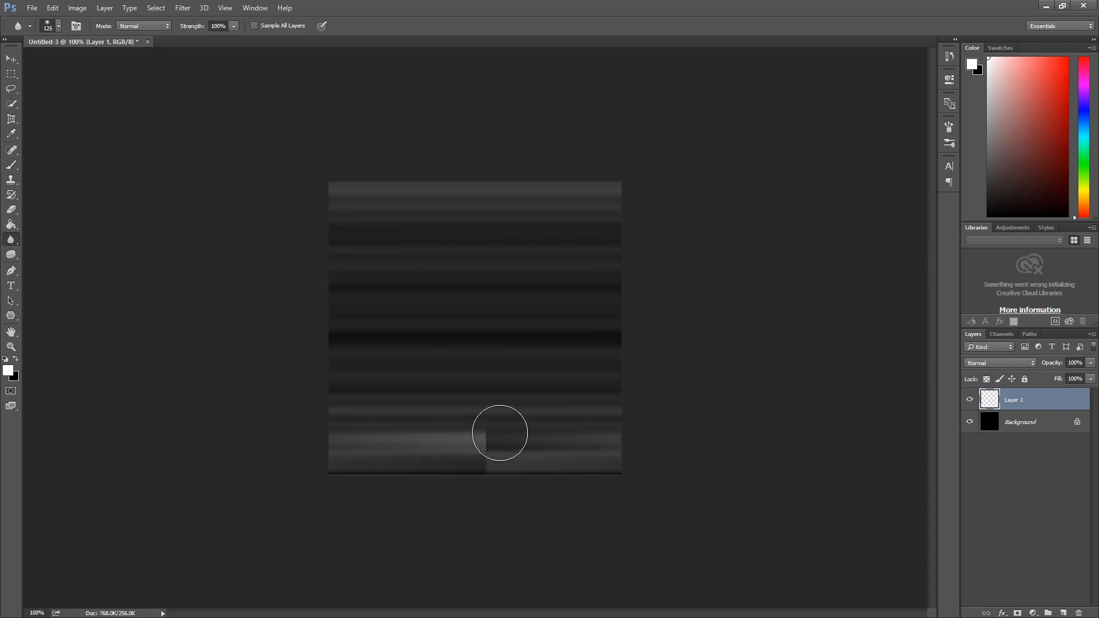
right_click(11, 240)
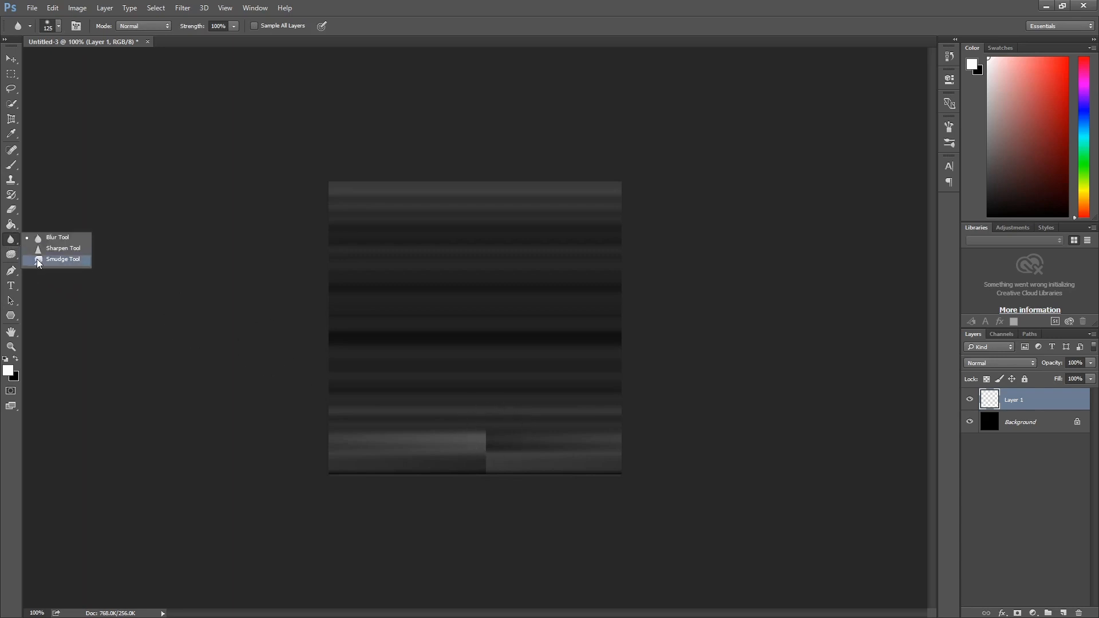
left_click(57, 260)
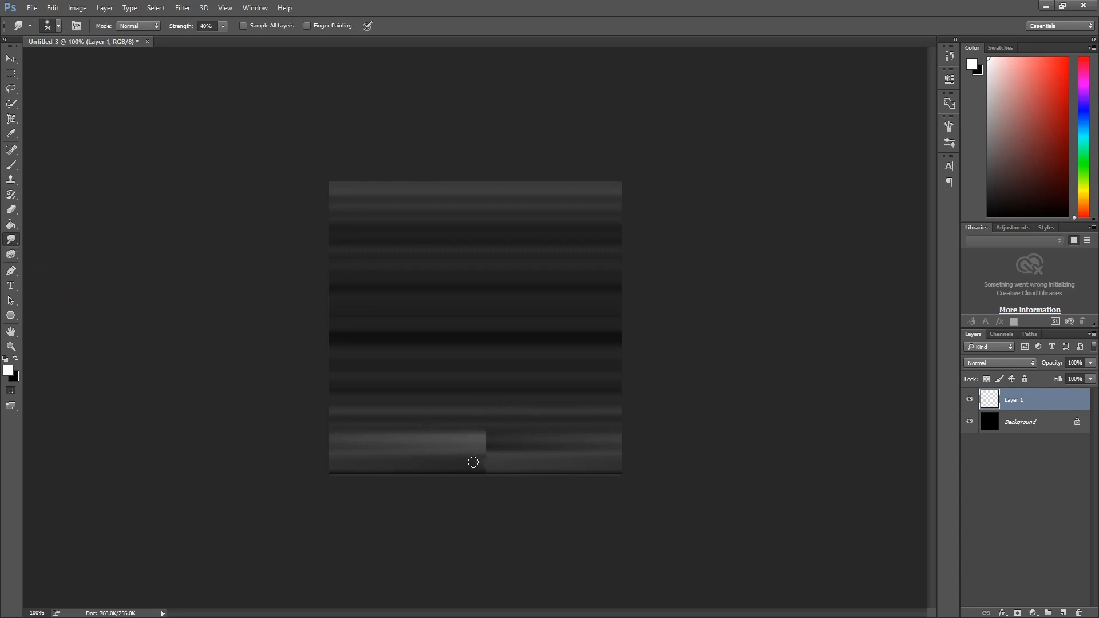
mouse_move(503, 463)
left_mouse_down()
mouse_move(484, 464)
mouse_move(523, 444)
mouse_move(441, 437)
mouse_move(527, 436)
mouse_move(445, 428)
left_mouse_up()
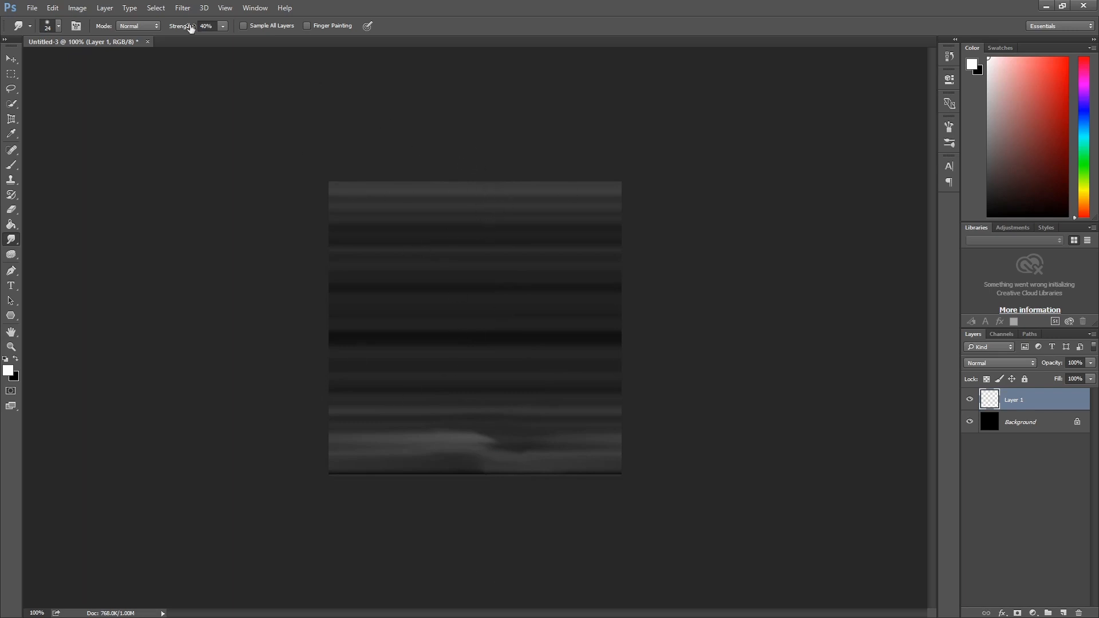
Step: Quick-export the streak texture as SonicMotionBlur2.png in the Tutorials folder
left_click(31, 8)
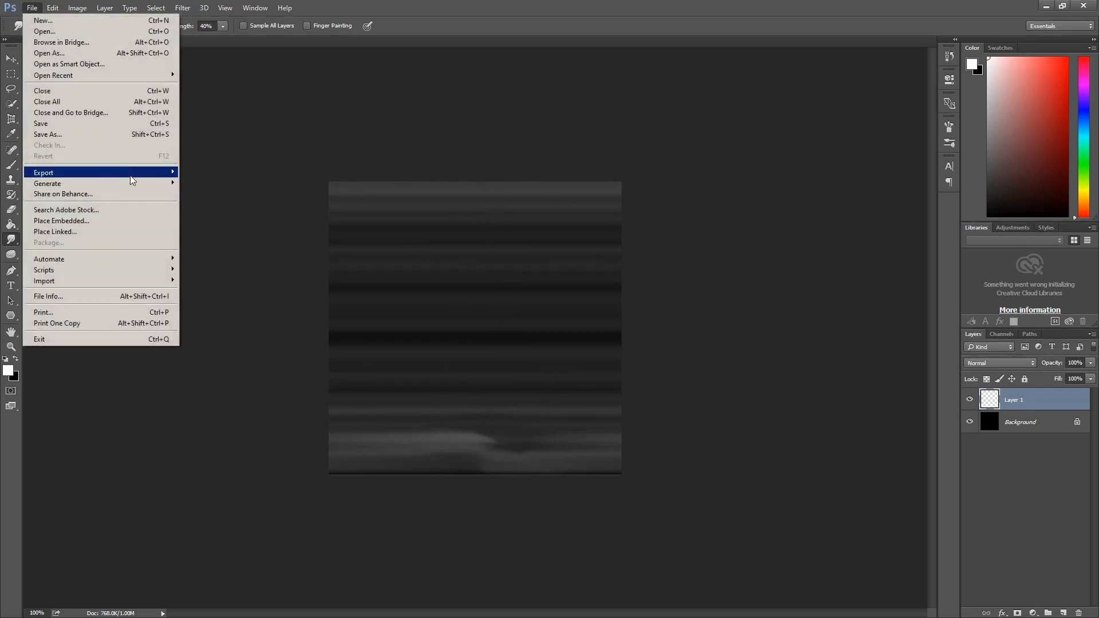
mouse_move(129, 175)
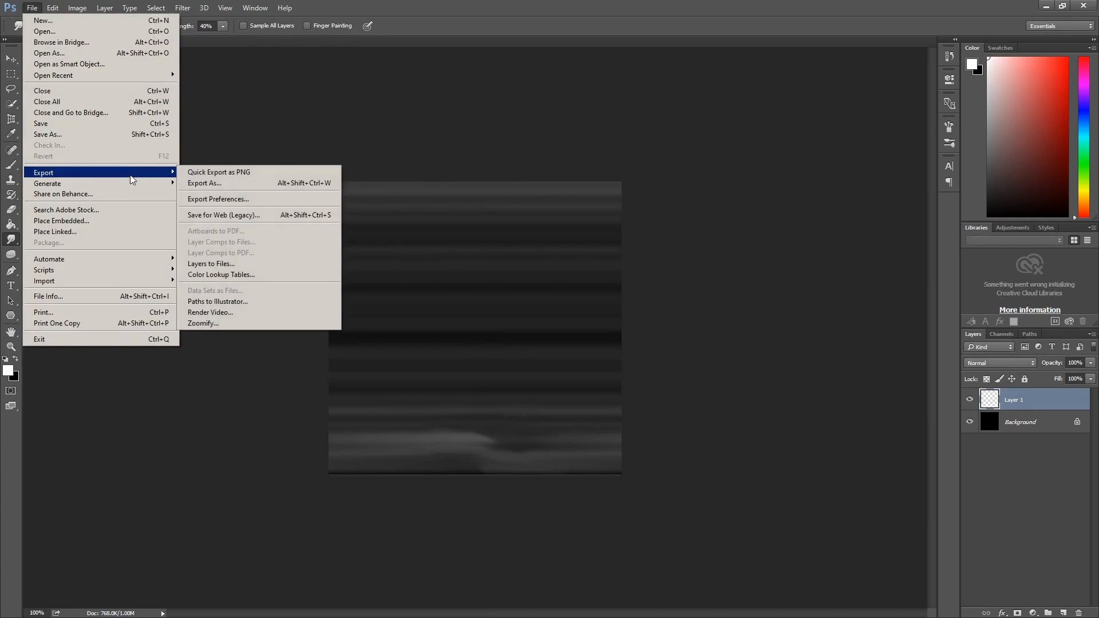
left_click(242, 173)
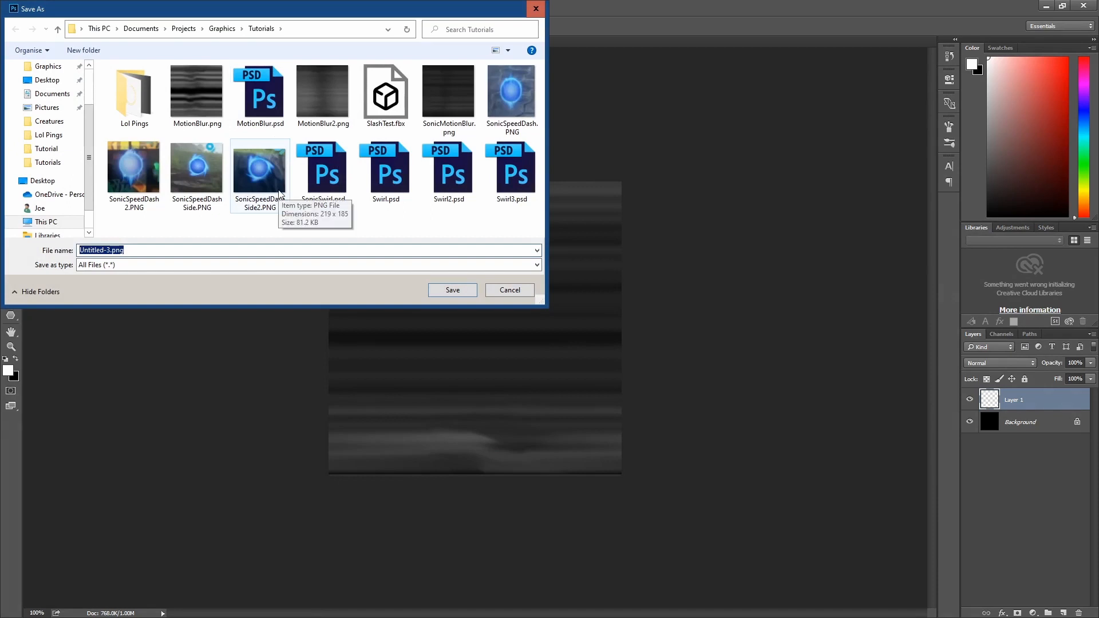
type("Sonic")
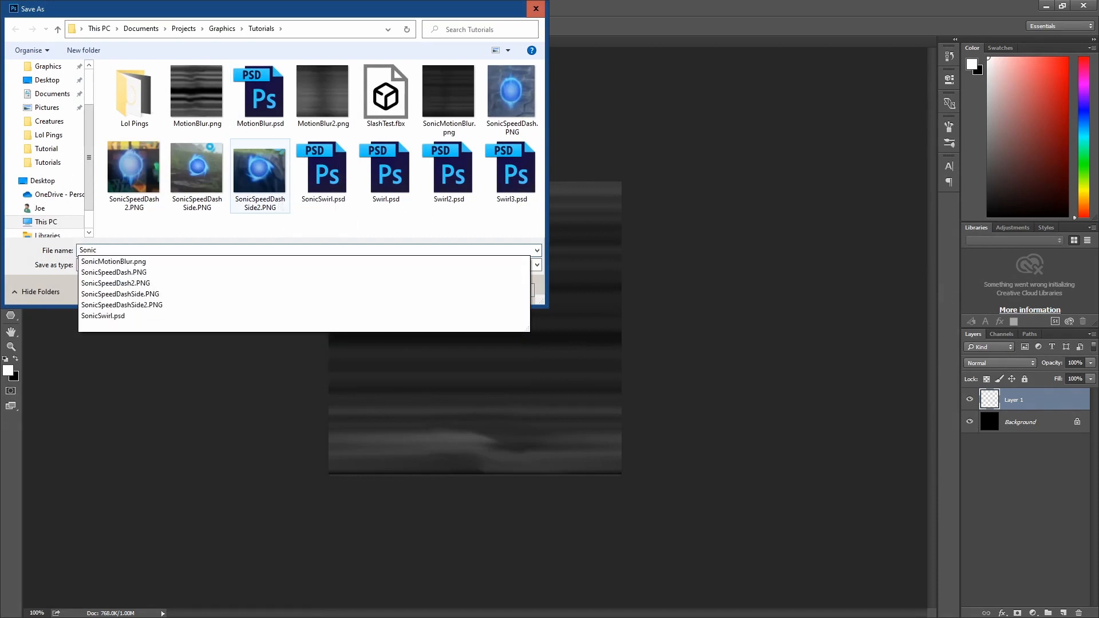
key("Down")
key("Return")
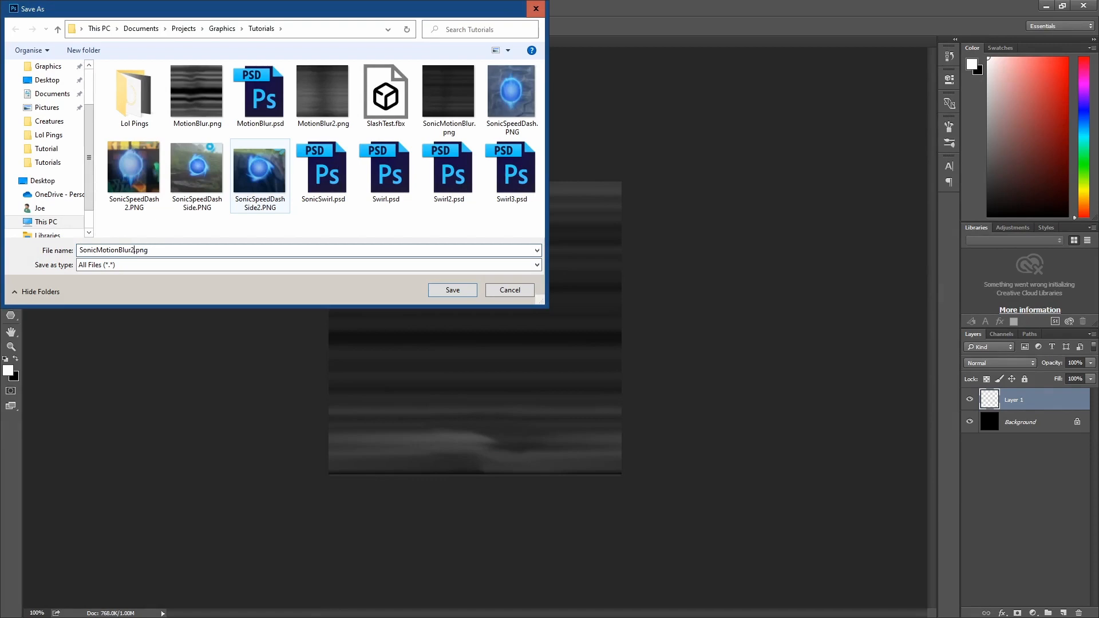
left_click(458, 294)
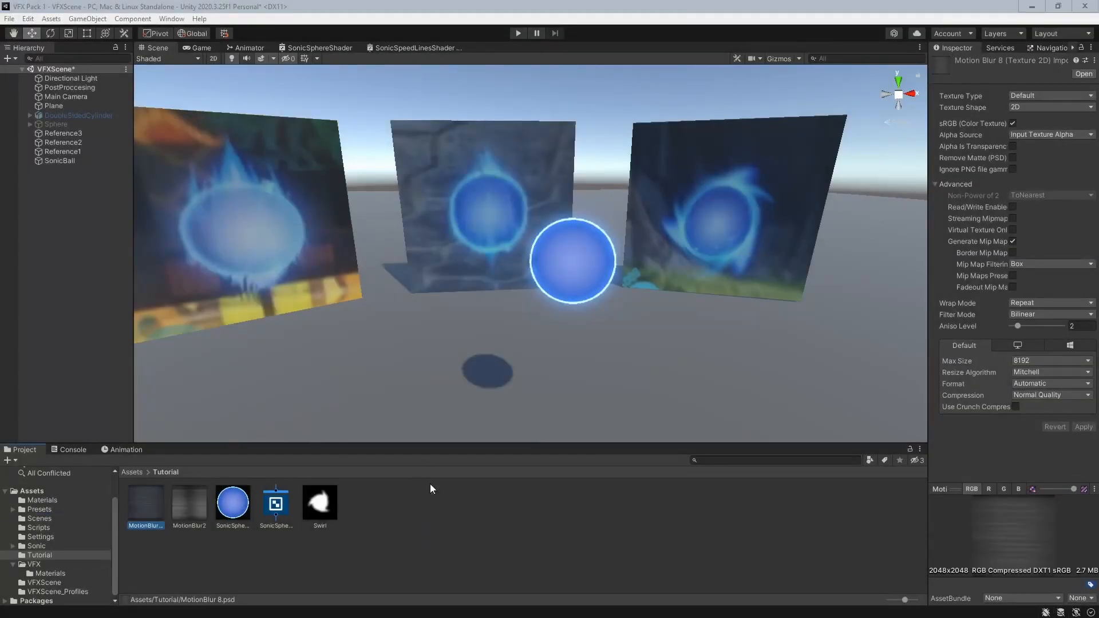
Step: Switch to Unity and create a material named SonicSpeedLineMat in the Tutorial folder
right_click(493, 506)
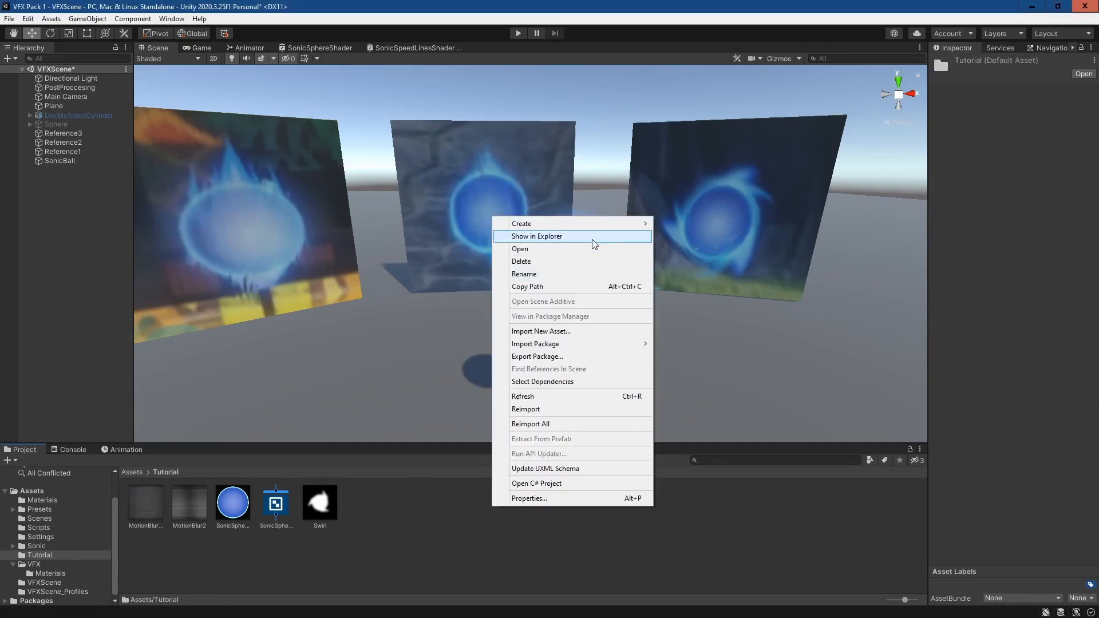
mouse_move(572, 224)
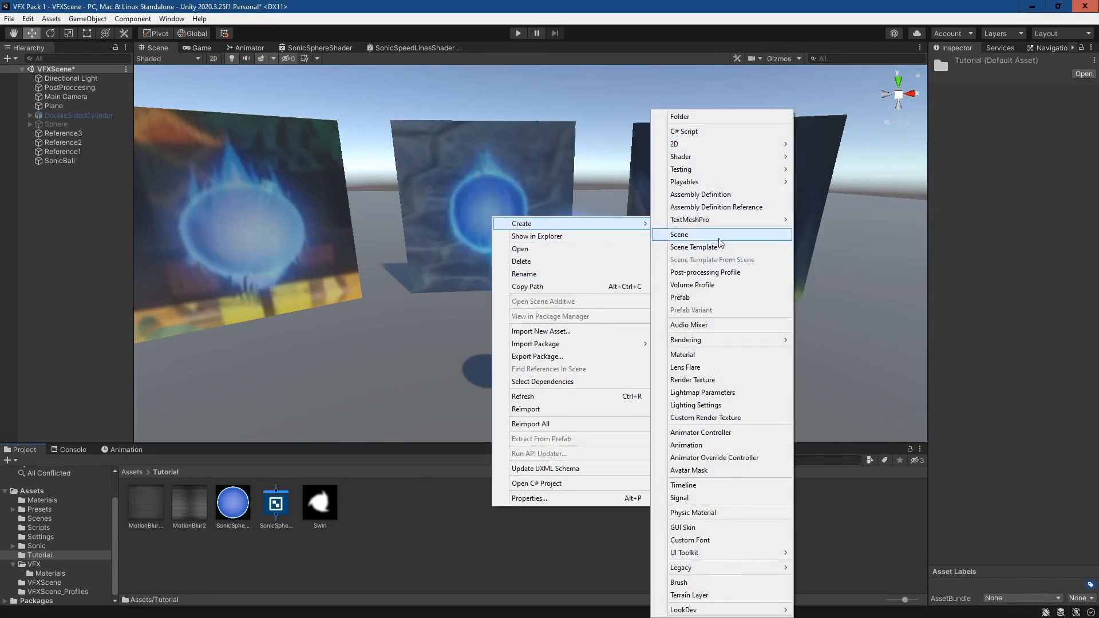
left_click(714, 354)
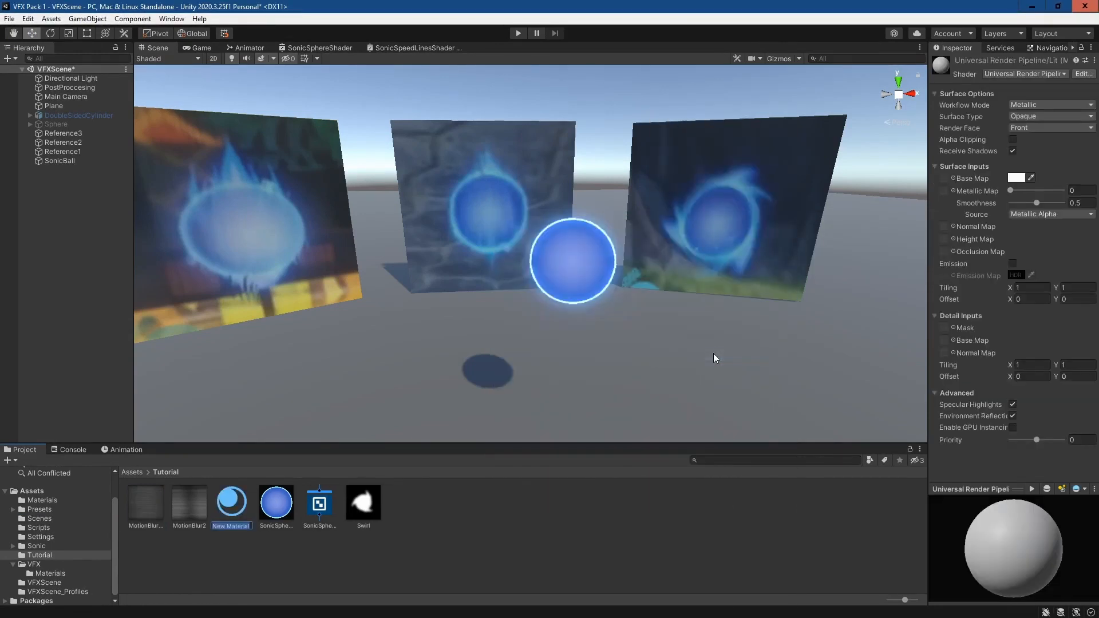
type("So")
type("nicSpeedLineMat")
key("Return")
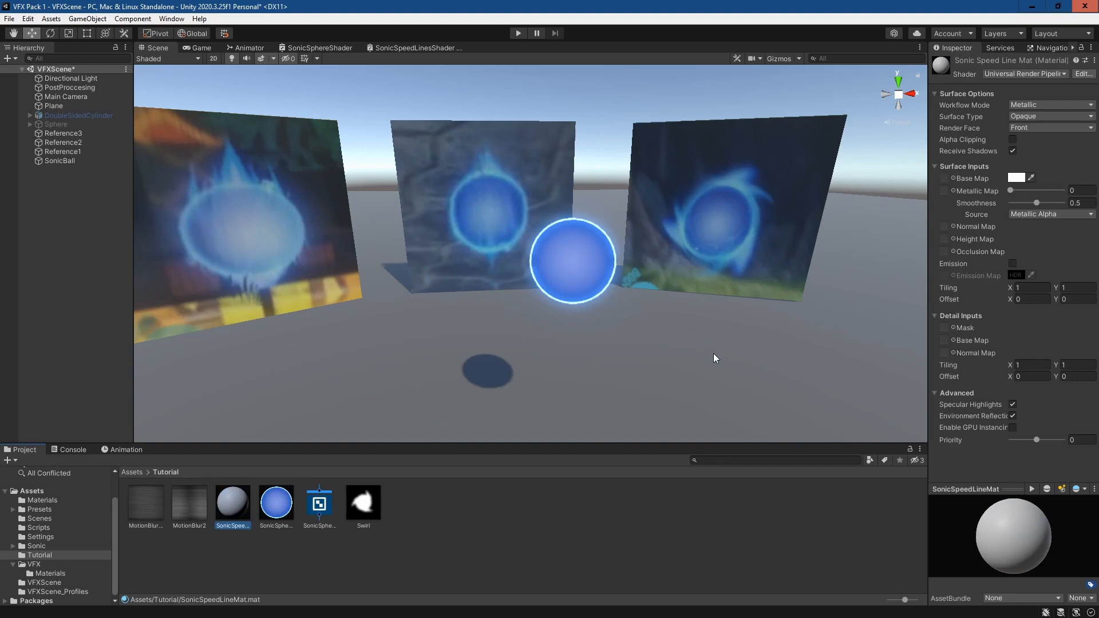
Step: Create a Universal Render Pipeline Unlit Shader Graph named SonicSpeedlinesShader in the Tutorial folder
right_click(508, 477)
mouse_move(557, 234)
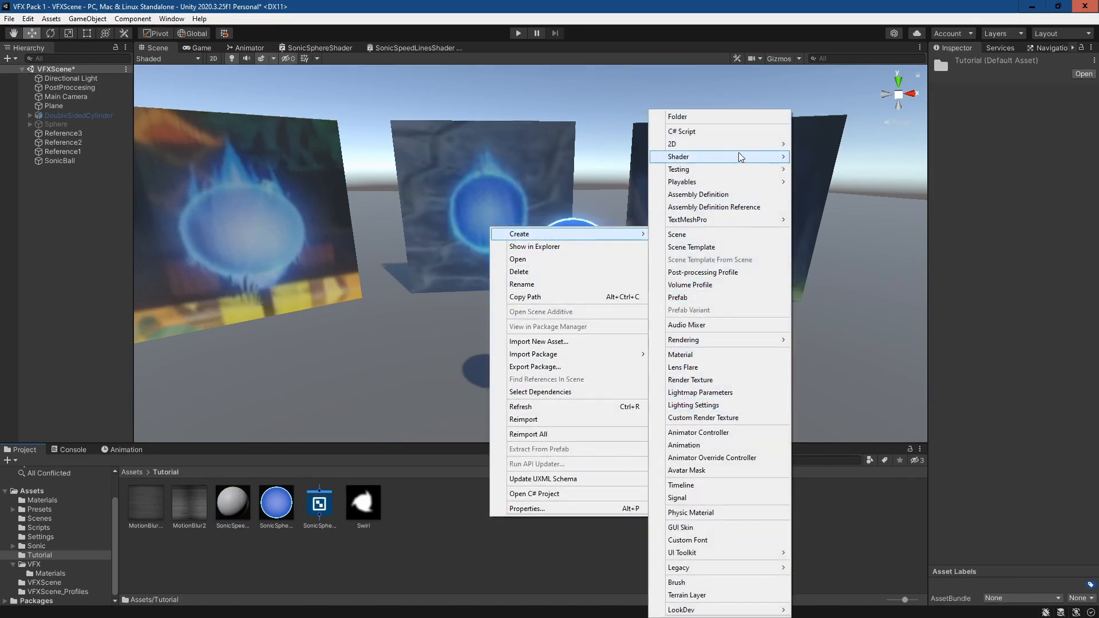
mouse_move(741, 157)
mouse_move(886, 252)
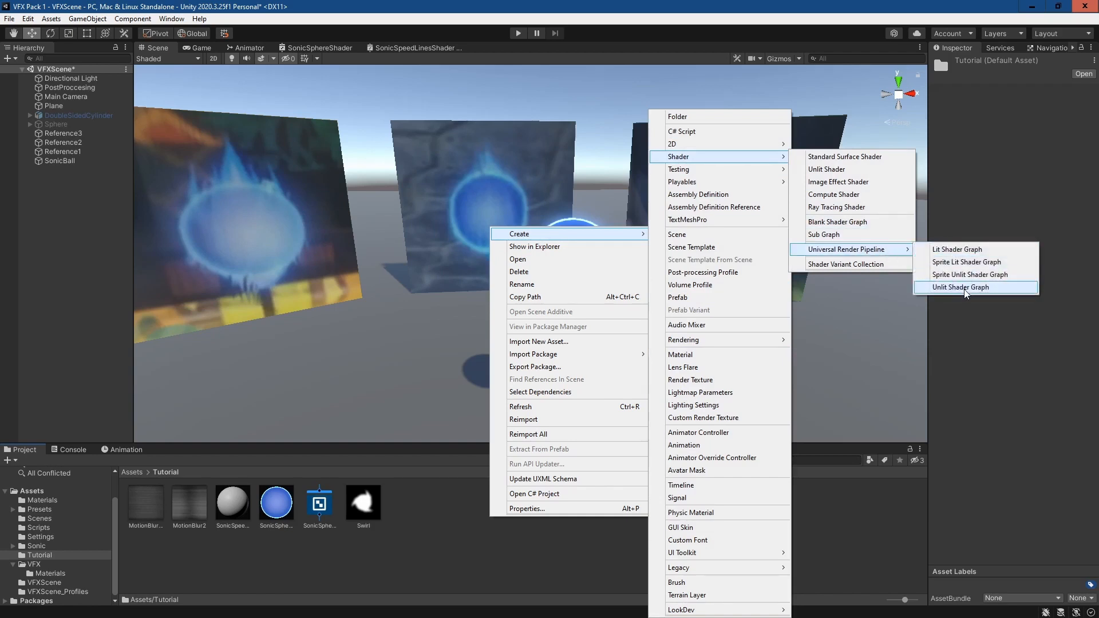
left_click(964, 287)
type("SonicSpee")
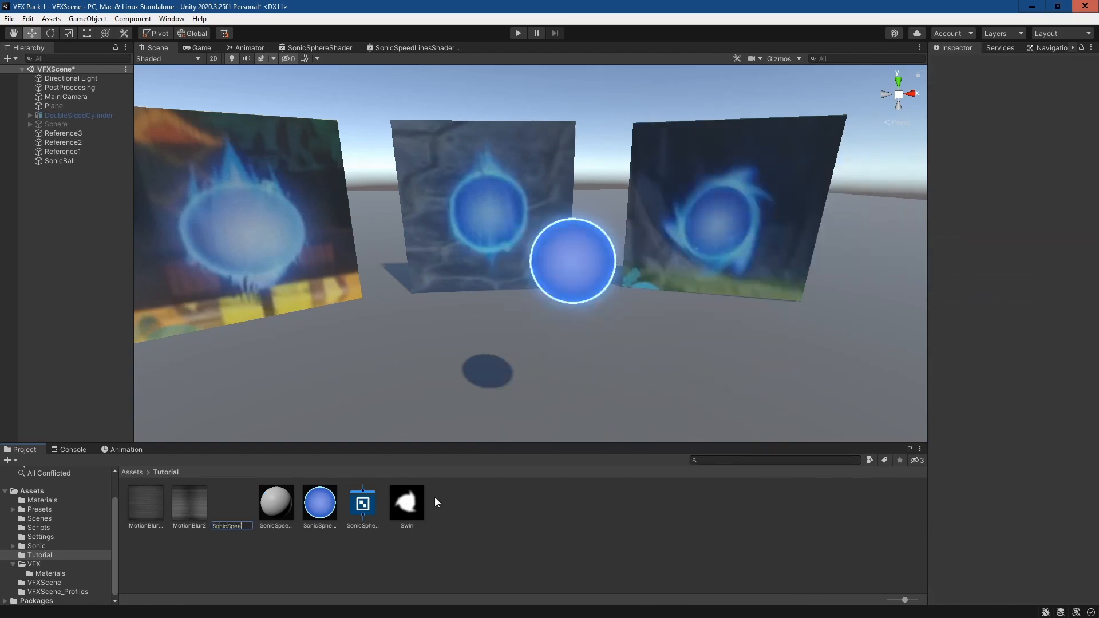
type("dlinesShader")
key("Return")
Step: Assign the SonicSpeedlinesShader shader graph to the SonicSpeedLineMat material
key("Left")
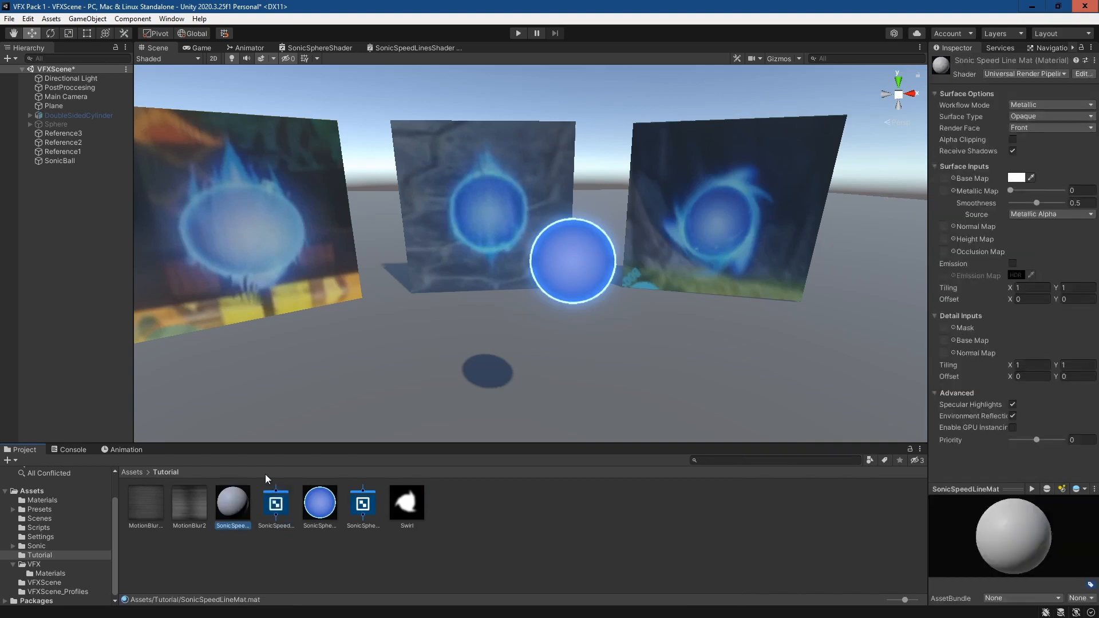
left_click(1016, 74)
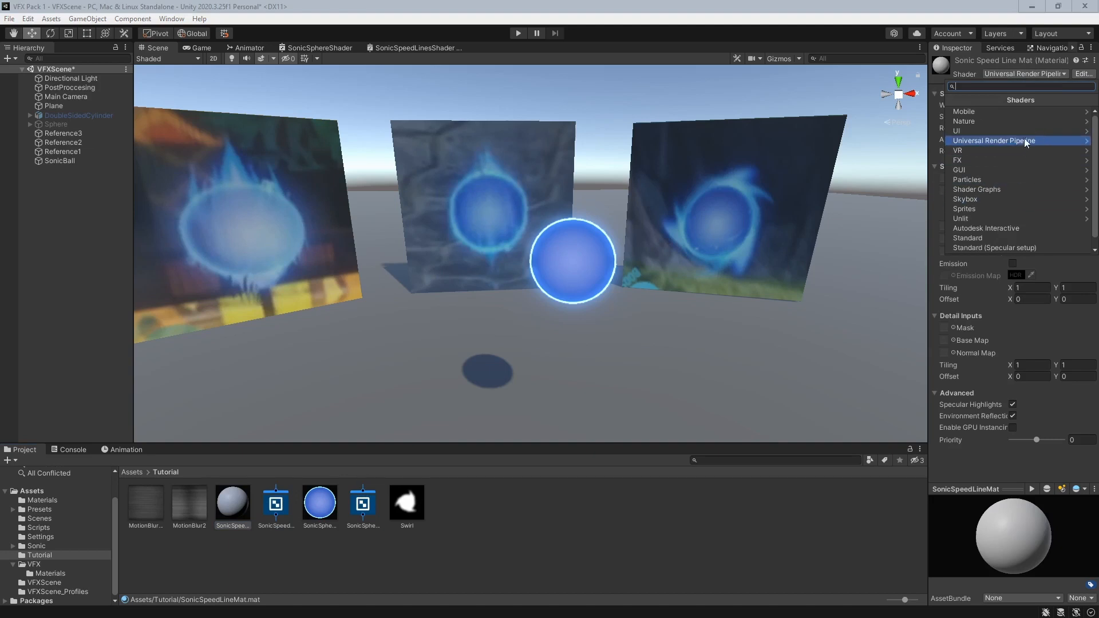
left_click(1029, 189)
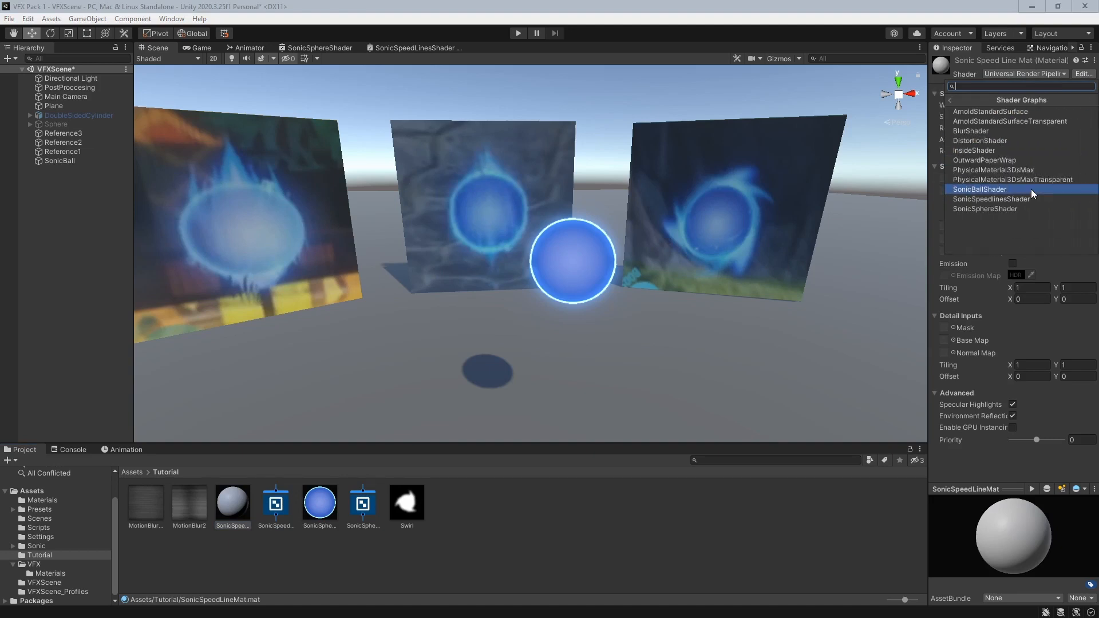
left_click(1015, 198)
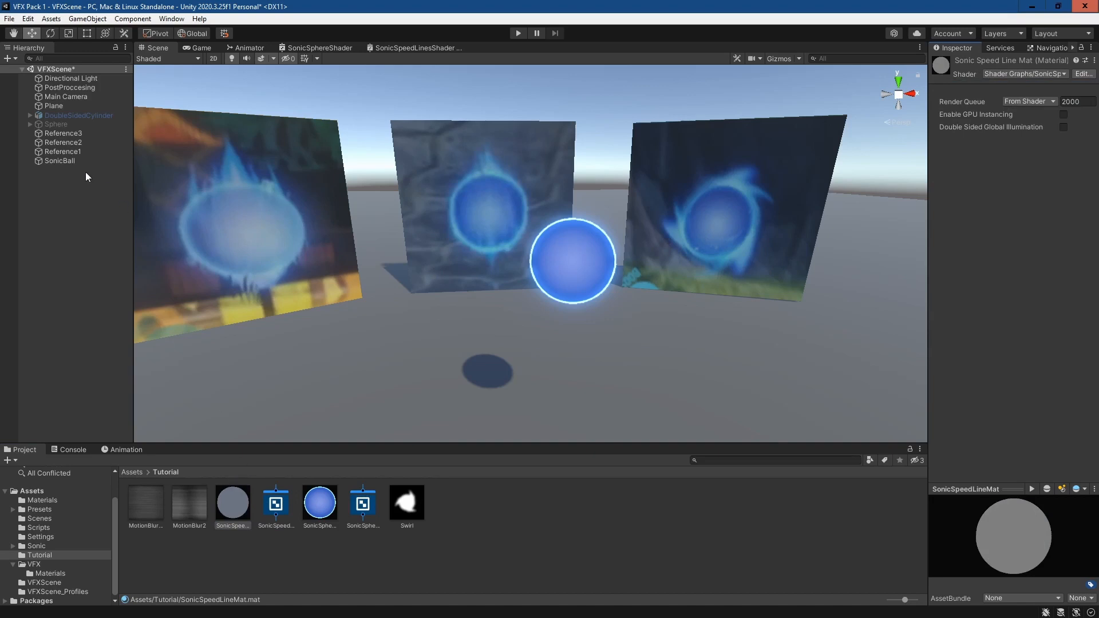
Step: Add a 3D sphere to the scene and name it SonicSpeedLines
right_click(55, 223)
mouse_move(126, 366)
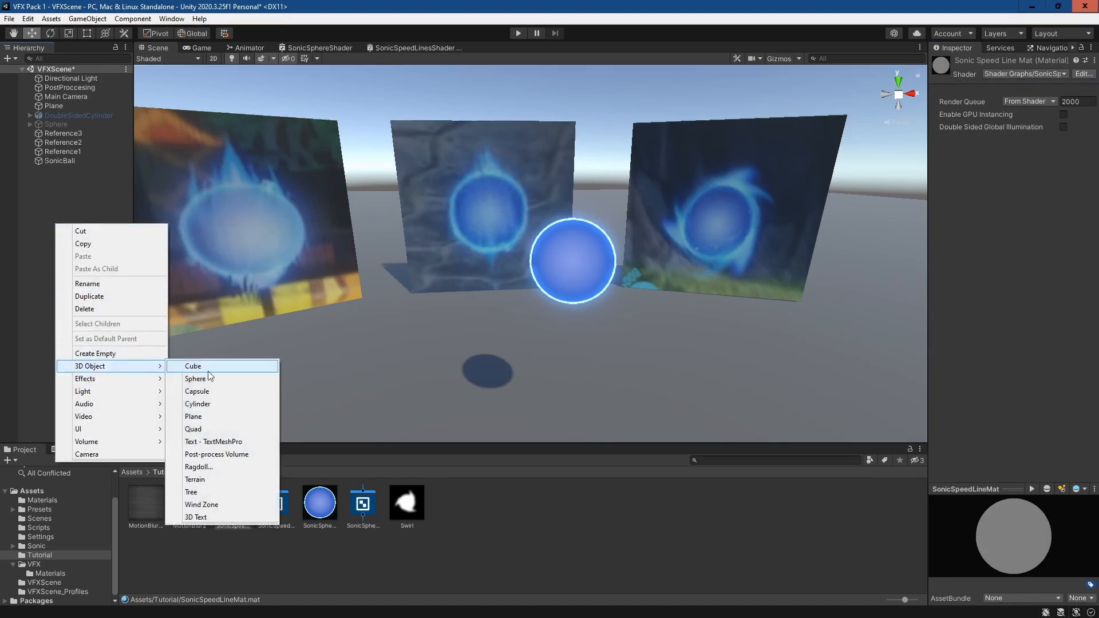
left_click(209, 378)
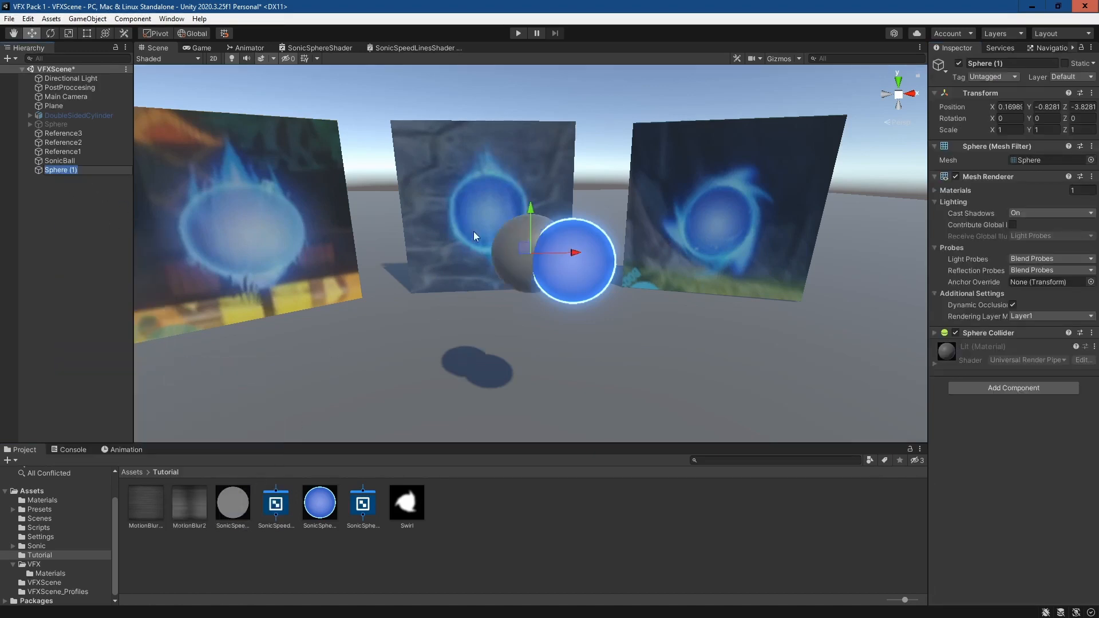
type("SonicSpeedLines")
key("Return")
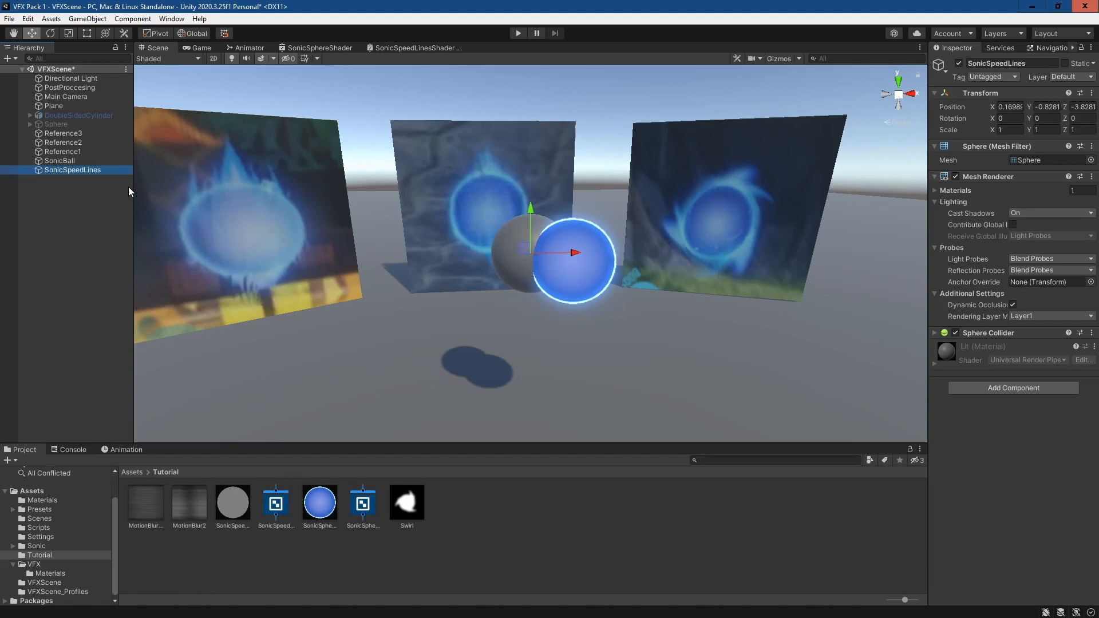
Step: Make SonicSpeedLines a child of SonicBall and set its position to 0, 0, 0
mouse_move(74, 169)
left_mouse_down()
mouse_move(69, 158)
mouse_move(81, 162)
left_mouse_up()
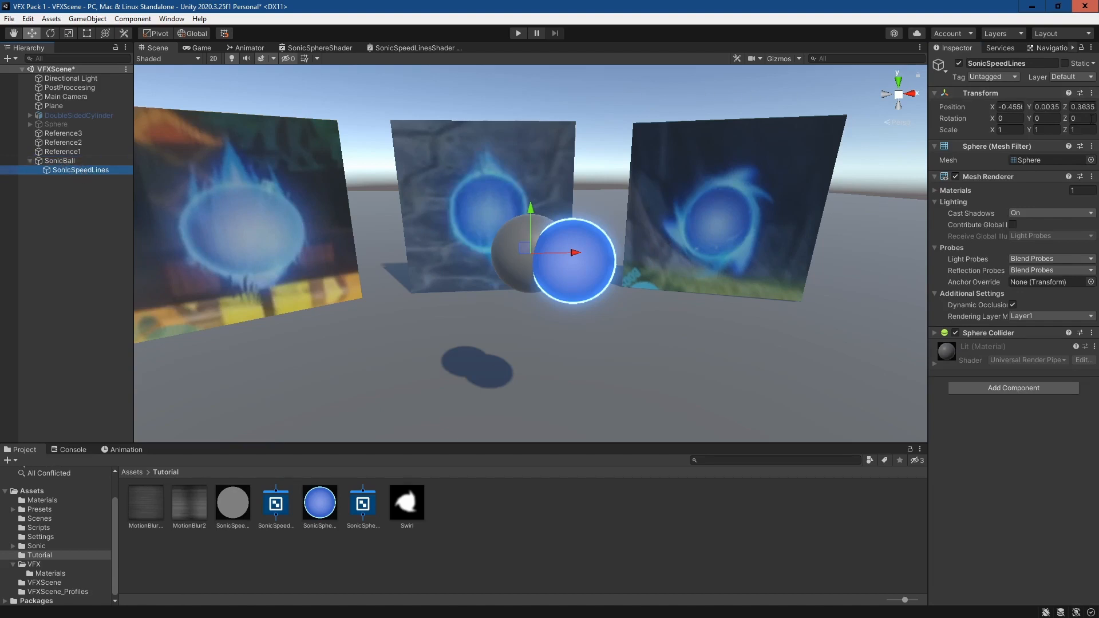
left_click(1016, 107)
type("0")
left_click(1053, 106)
type("0")
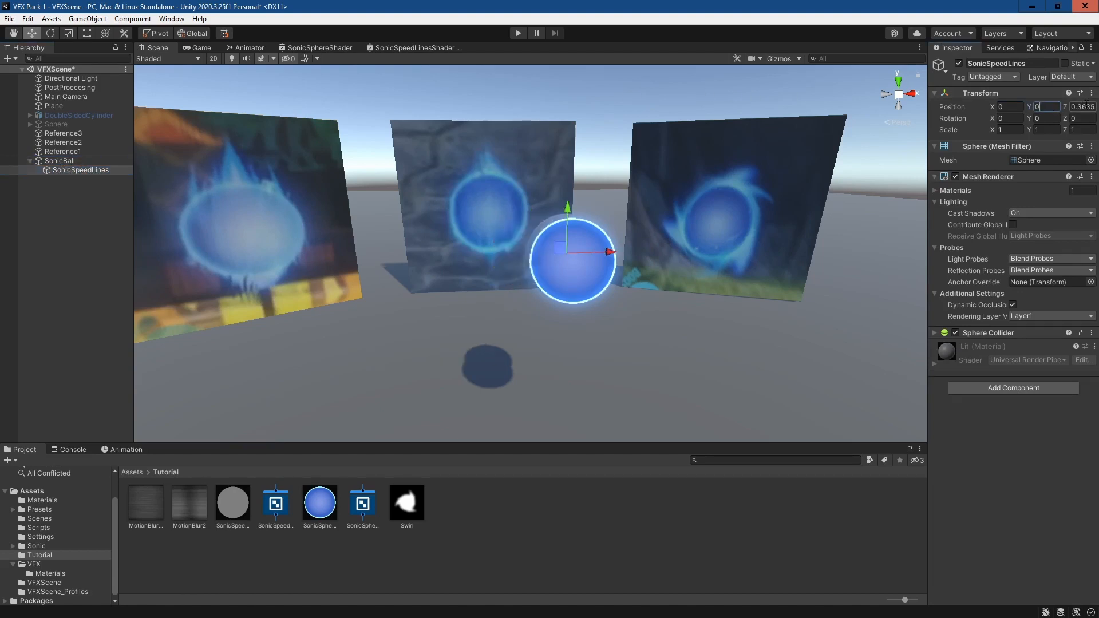
left_click(1082, 106)
type("0")
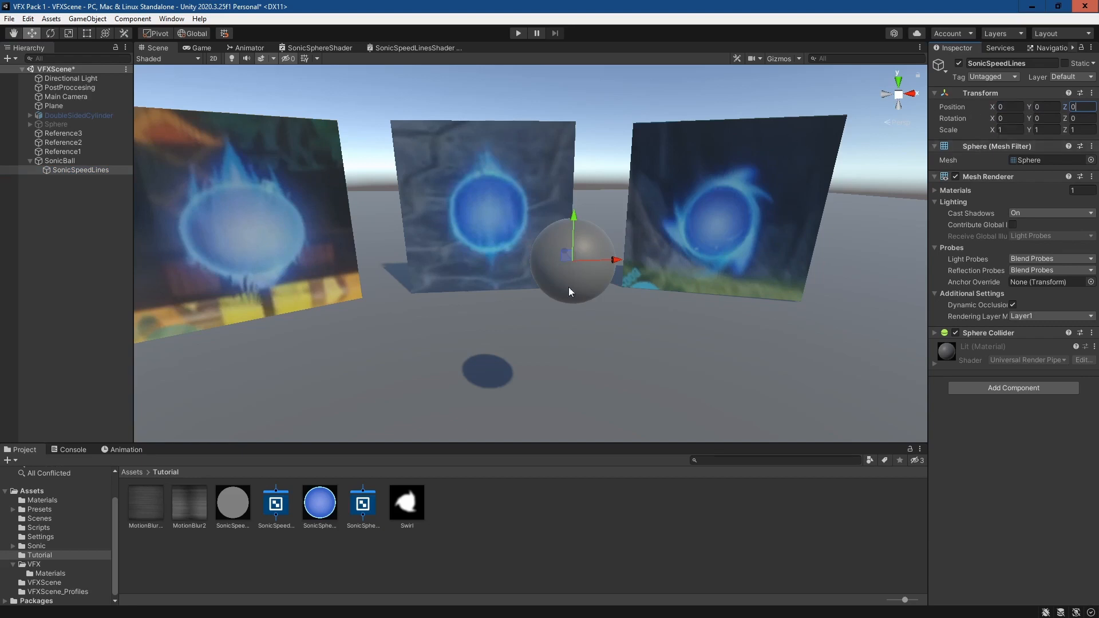
Step: Set the scale of SonicSpeedLines to 1.05 on the X, Y and Z axes
left_click(1009, 130)
type("1.05")
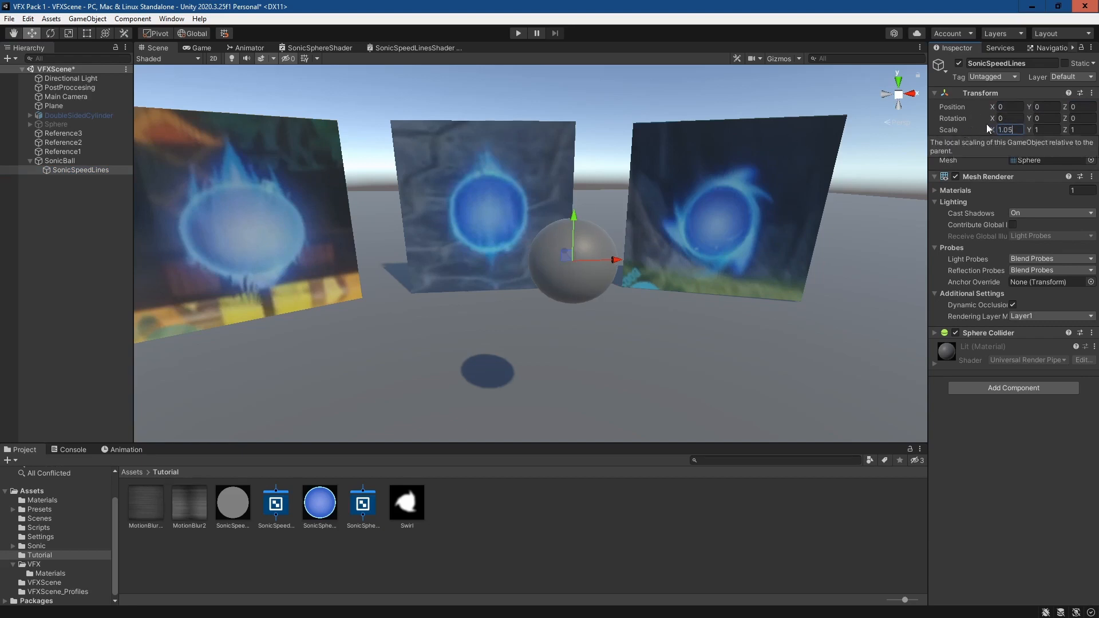
key("Tab")
type("1.05")
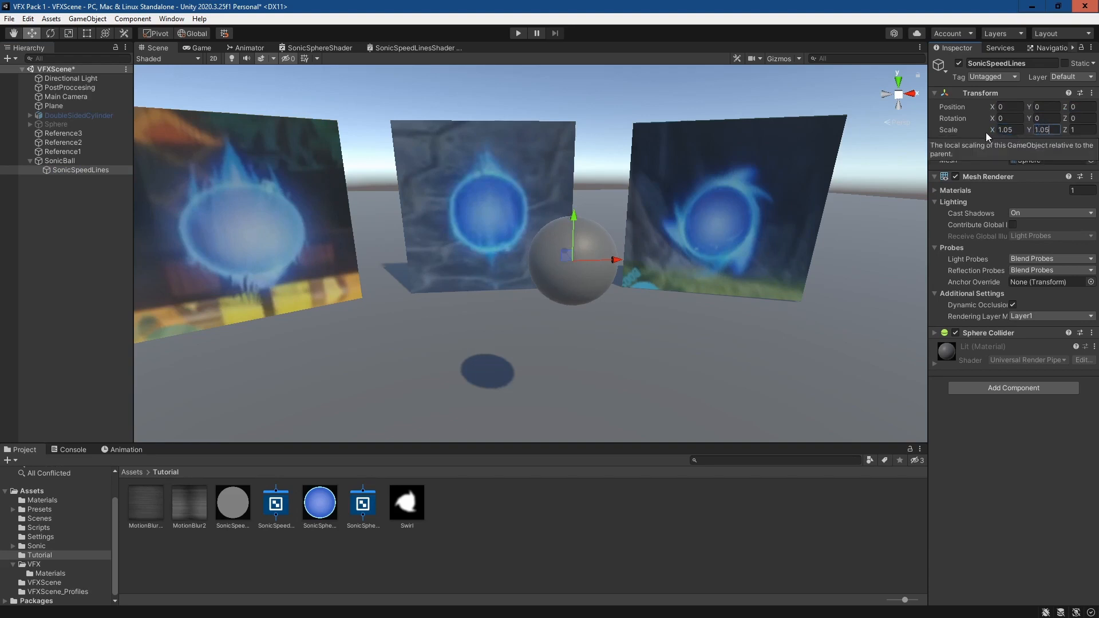
key("Tab")
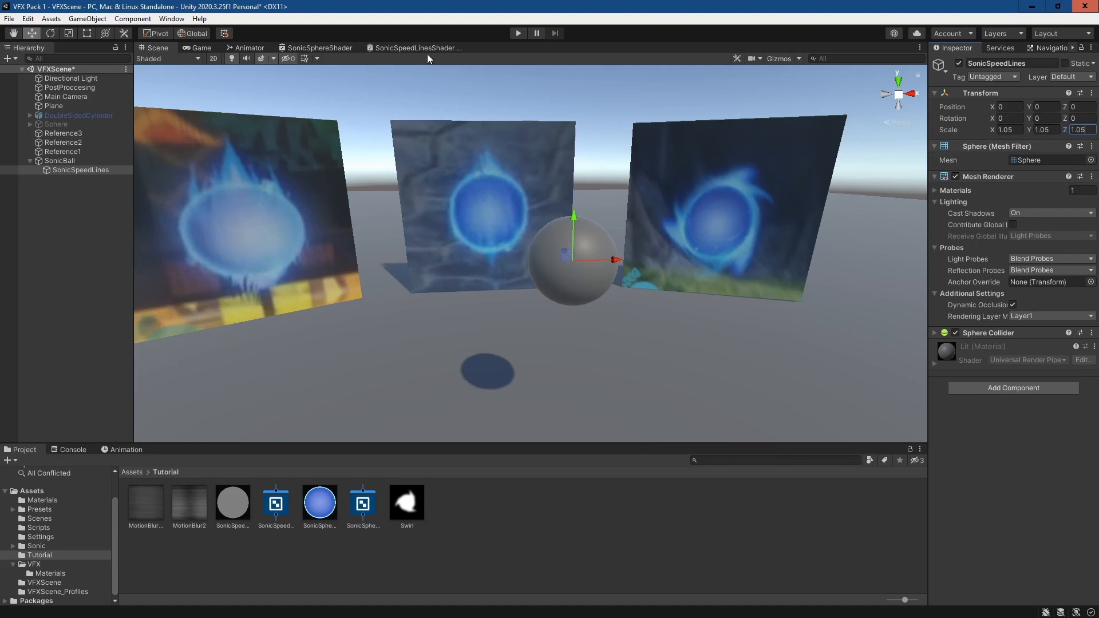
Step: Open the SonicSpeedlinesShader graph, reloading it from disk, and set its surface to Transparent with Additive blending
left_click(275, 503)
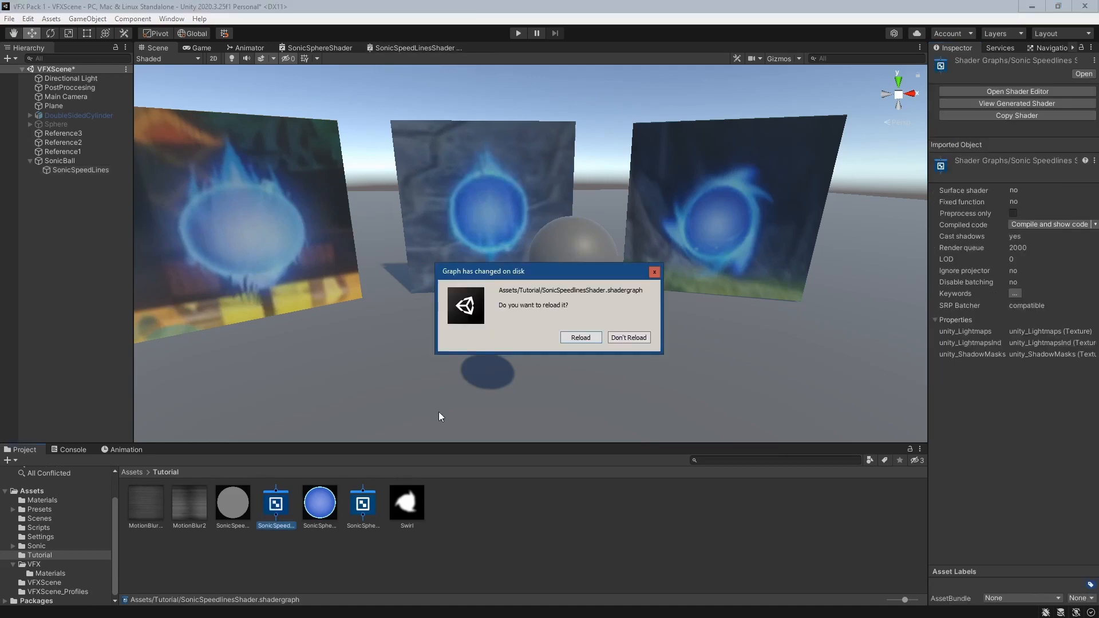
left_click(581, 337)
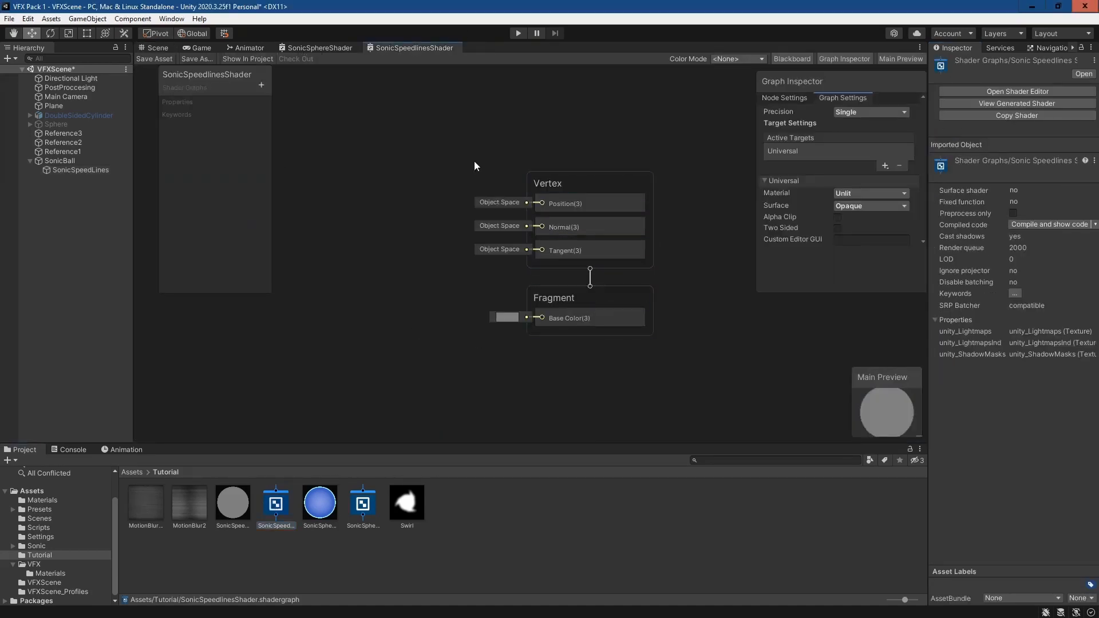
left_click(888, 204)
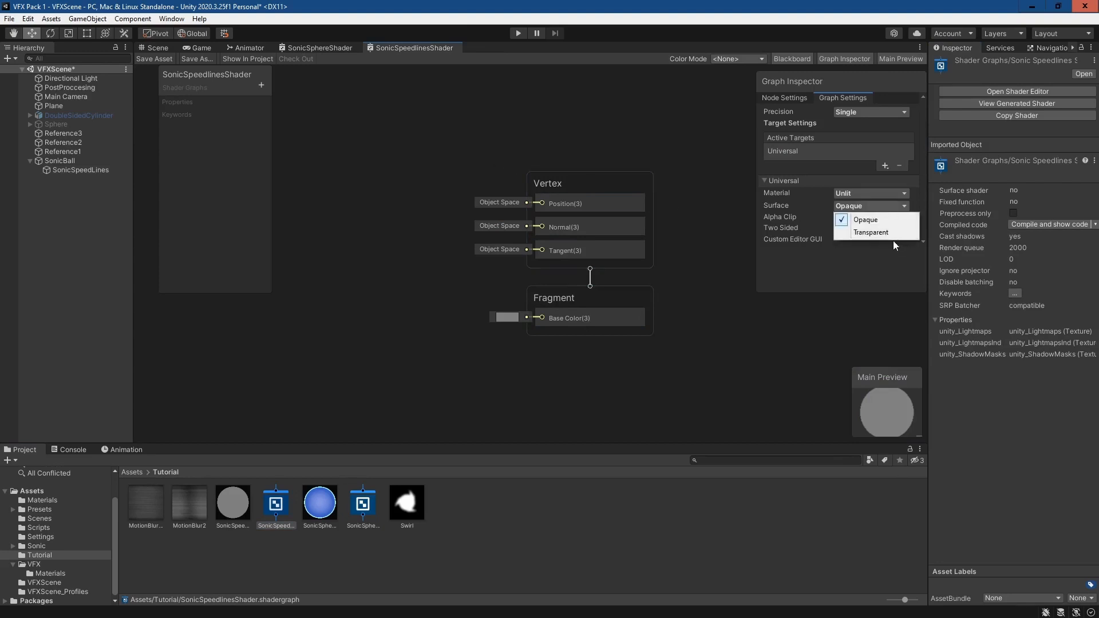
left_click(894, 235)
left_click(874, 219)
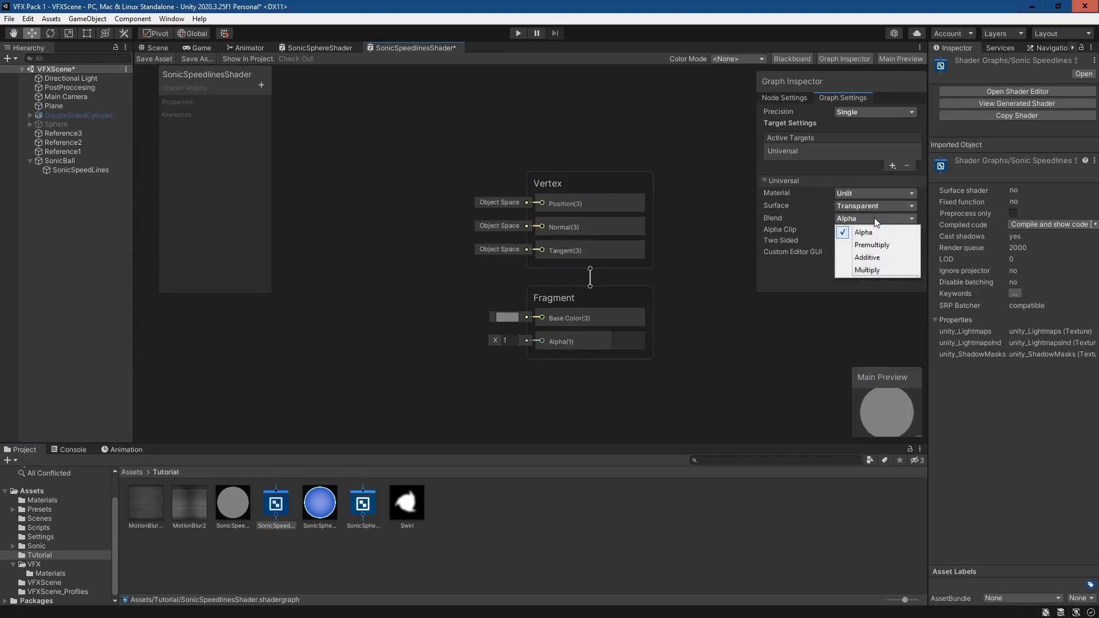
left_click(870, 258)
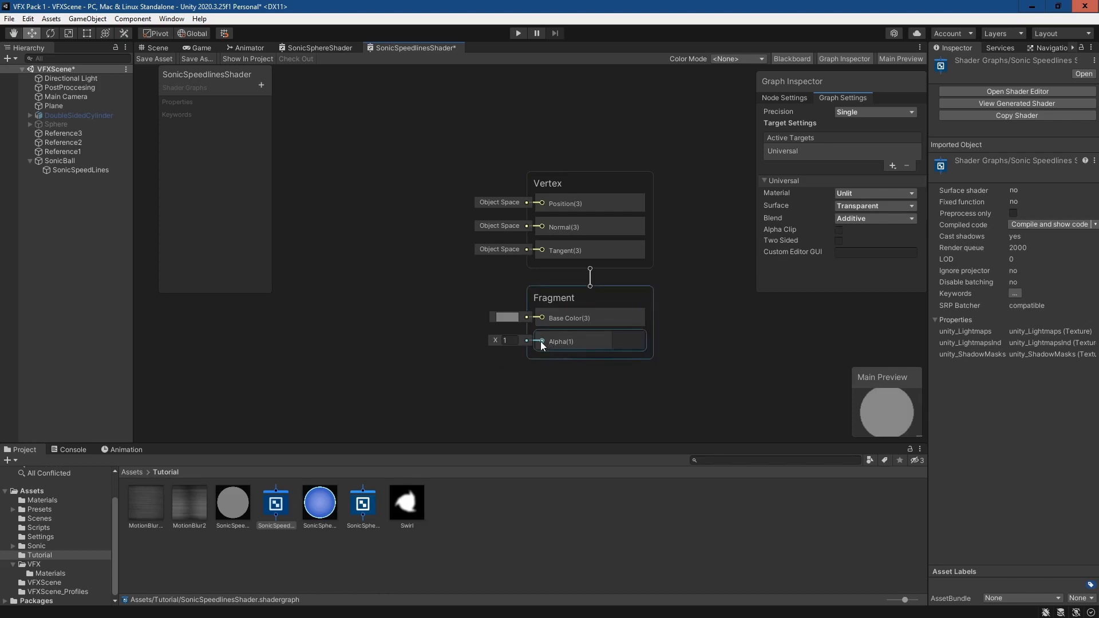
left_click(875, 218)
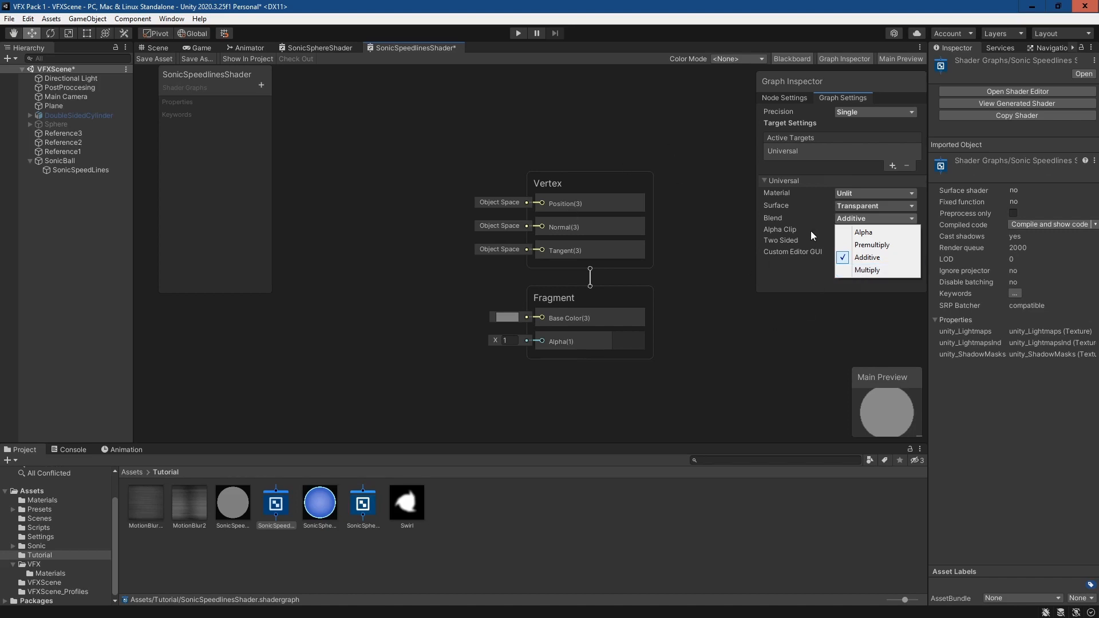
left_click(874, 256)
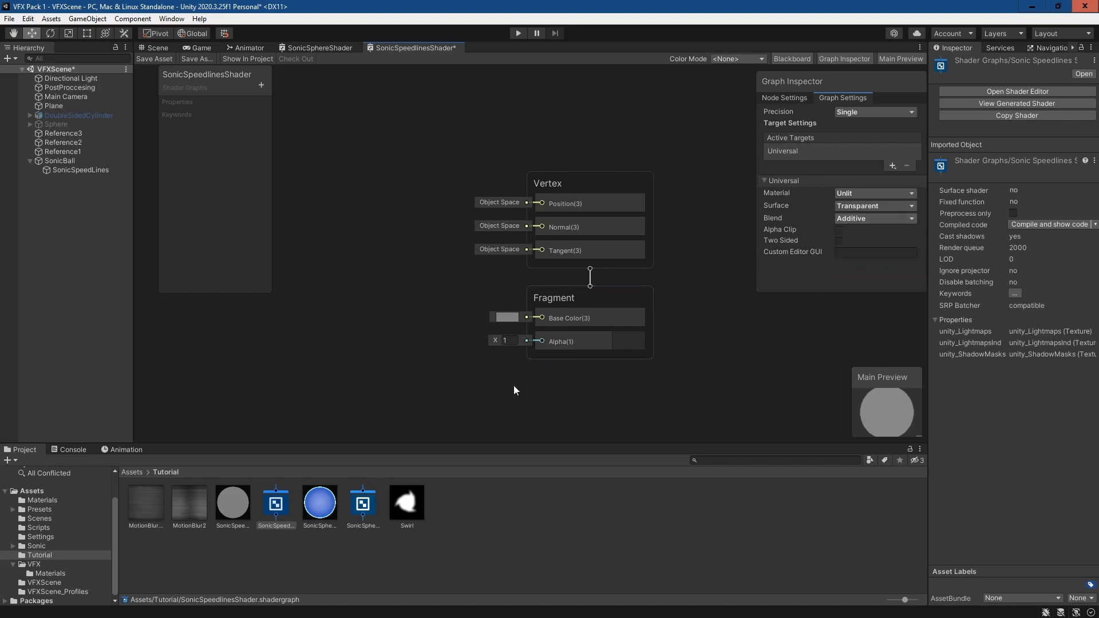
Step: Add a Time node to the empty area beside the Vertex and Fragment blocks
middle_click_drag(407, 235, 561, 218)
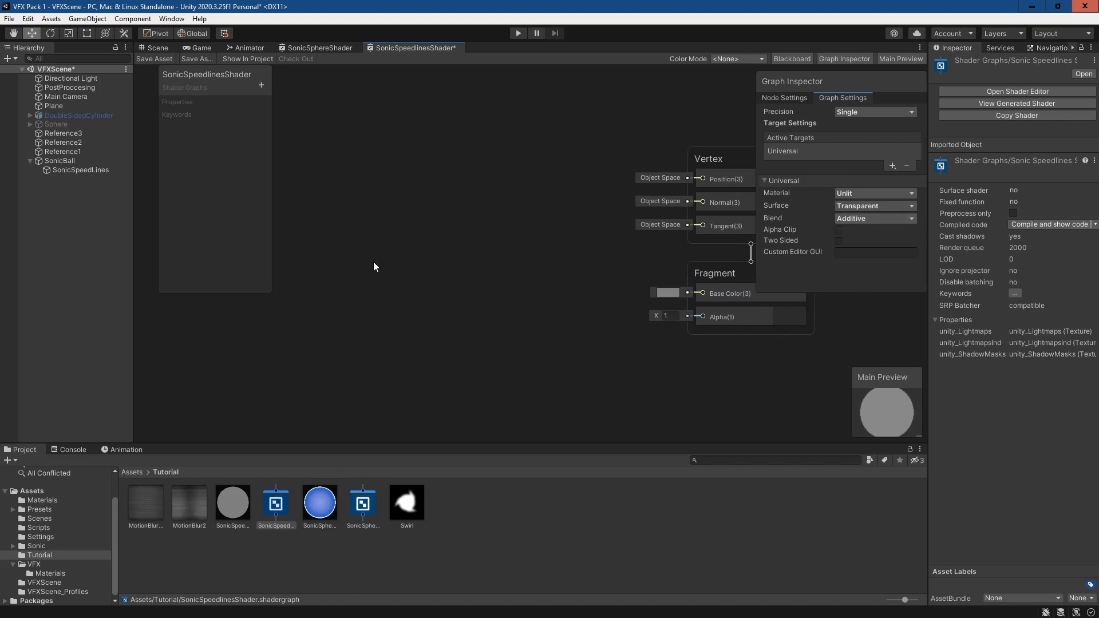
key("space")
type("time")
key("Return")
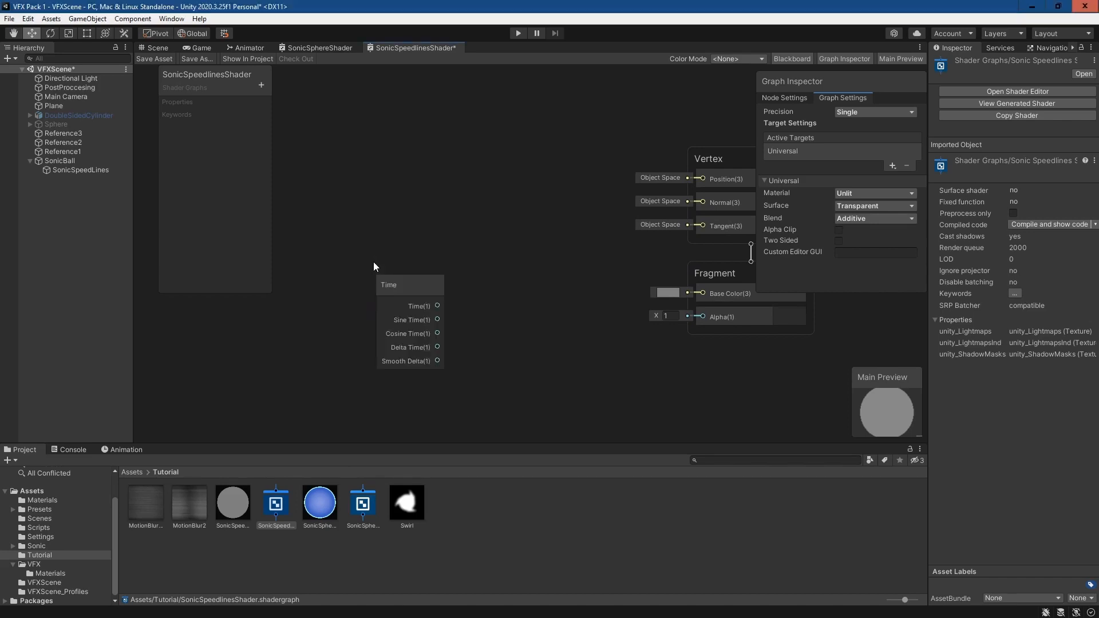
Step: Create a Float property named Speed with a default value of 3
key("space")
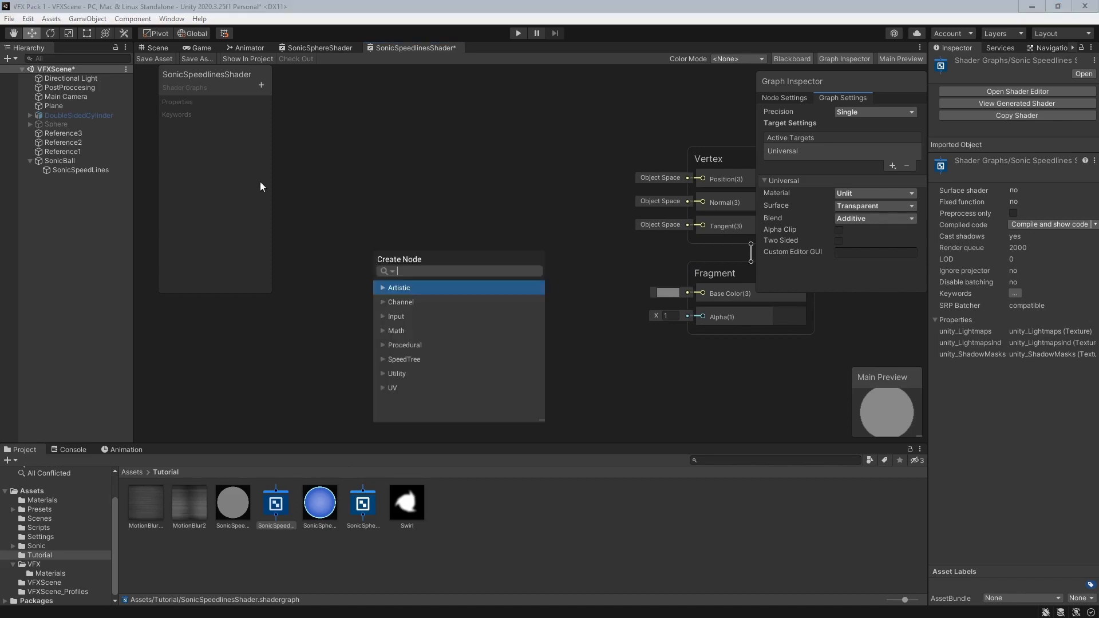
left_click(261, 90)
left_click(281, 87)
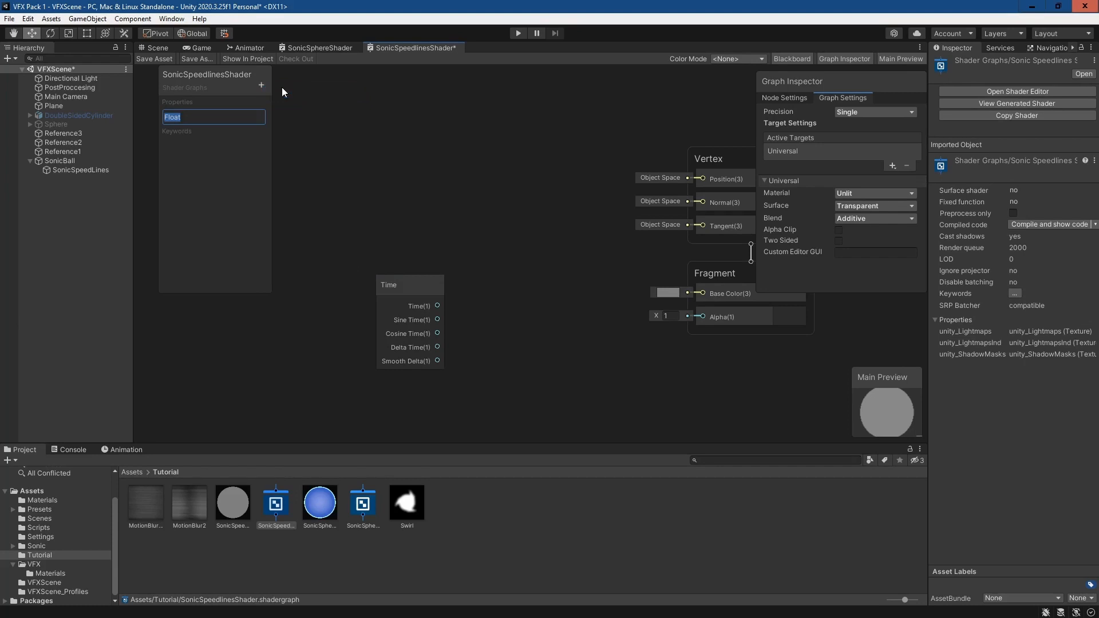
type("Speed")
key("Return")
left_click(176, 117)
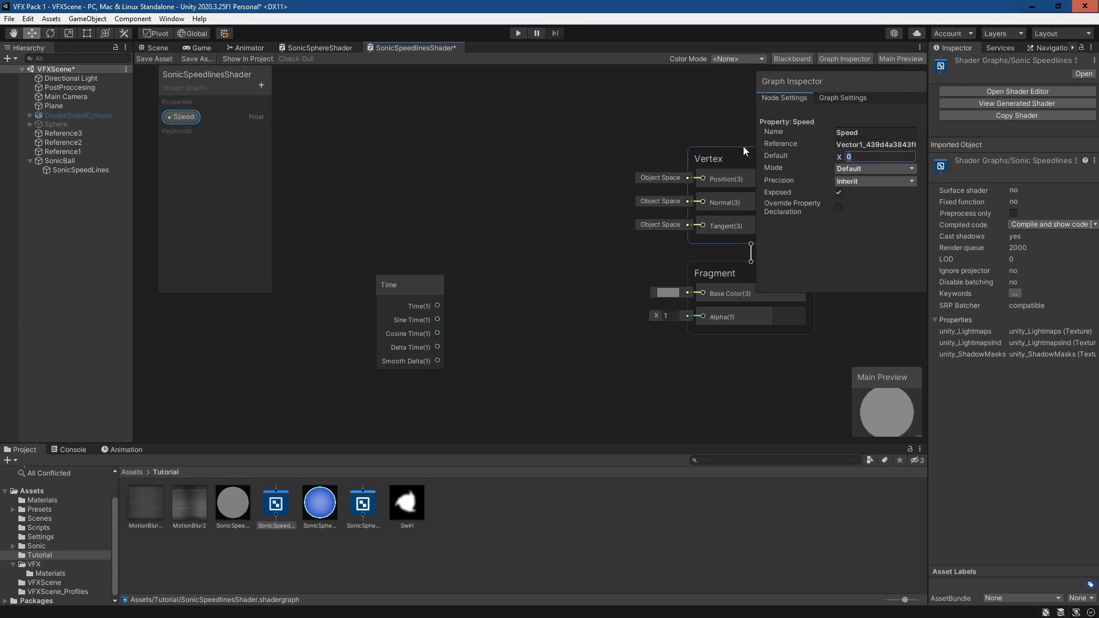
type("3")
Step: Place the Speed property in the graph above the Time node and feed it into a new Multiply node
left_click_drag(183, 117, 349, 202)
left_click_drag(403, 282, 342, 260)
left_click_drag(381, 211, 457, 248)
type("mul")
key("Return")
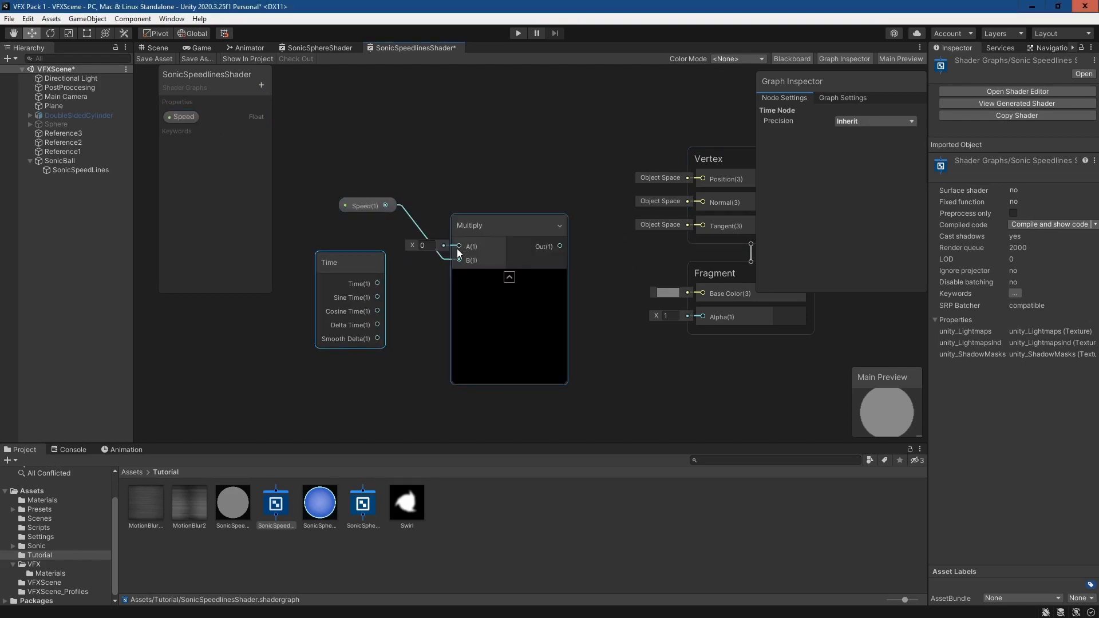
Step: Rewire the Multiply node so that Speed feeds input A and the Time output feeds input B
key("Delete")
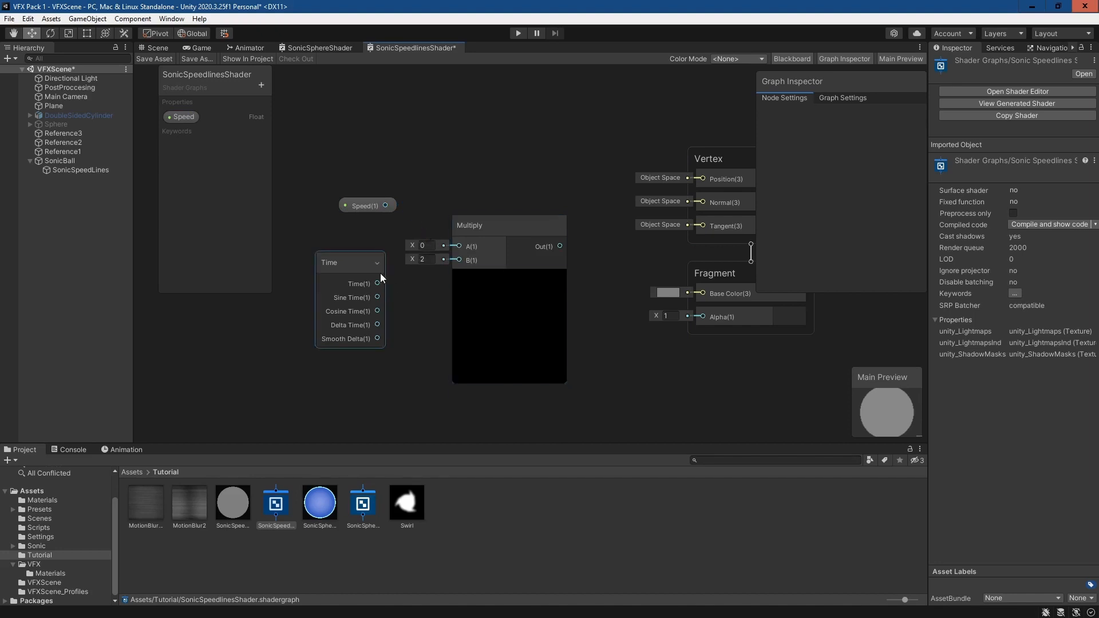
left_click_drag(377, 283, 457, 265)
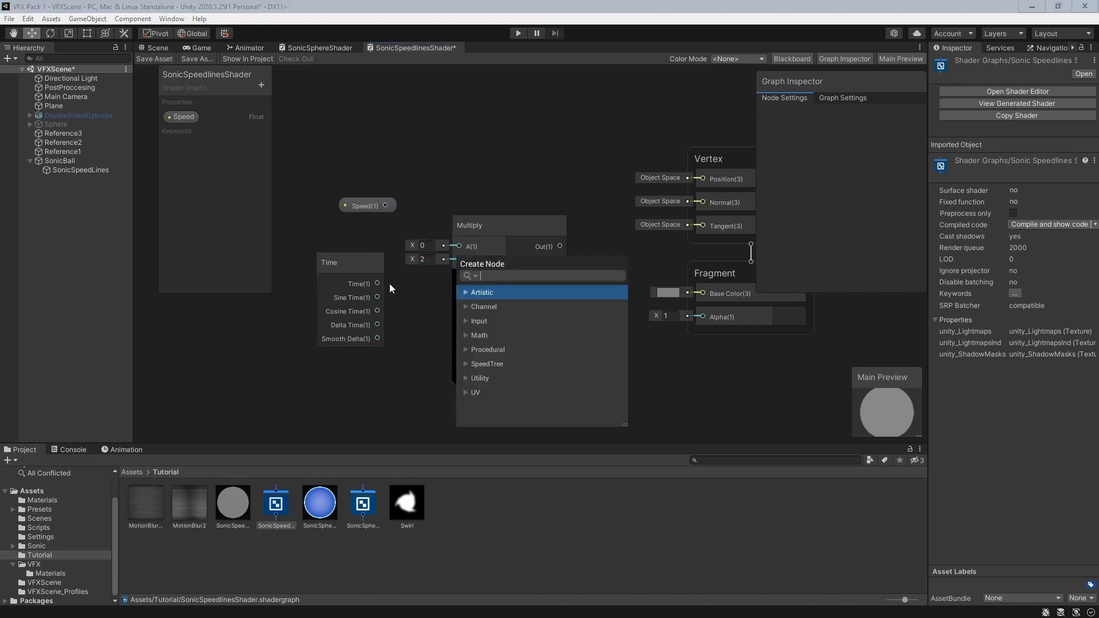
left_click_drag(378, 282, 394, 279)
left_click_drag(460, 260, 460, 261)
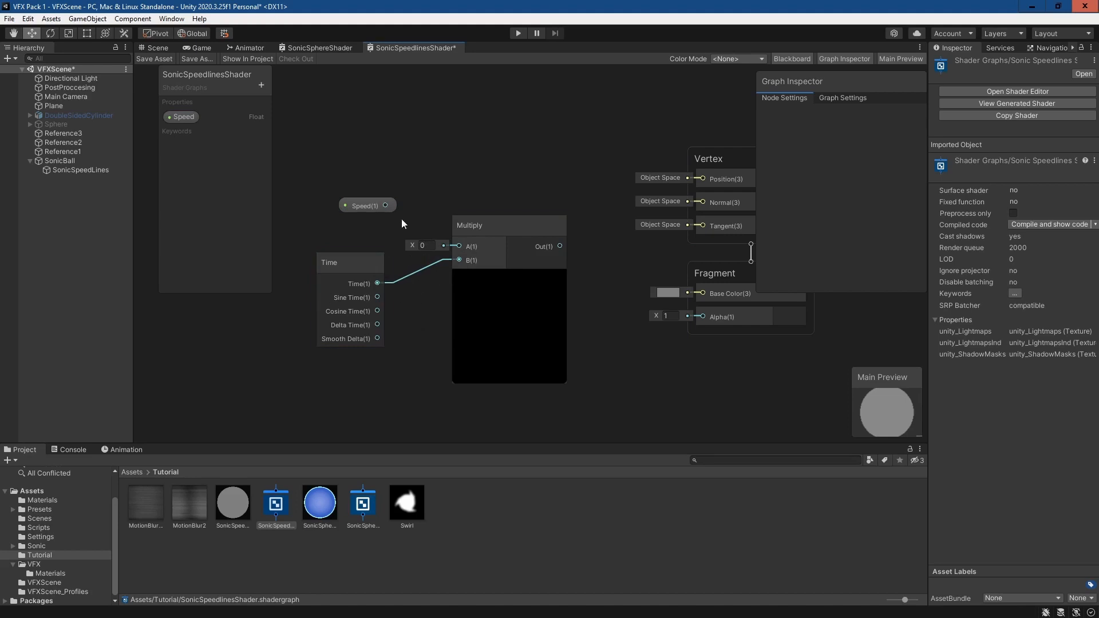
left_click_drag(387, 205, 459, 248)
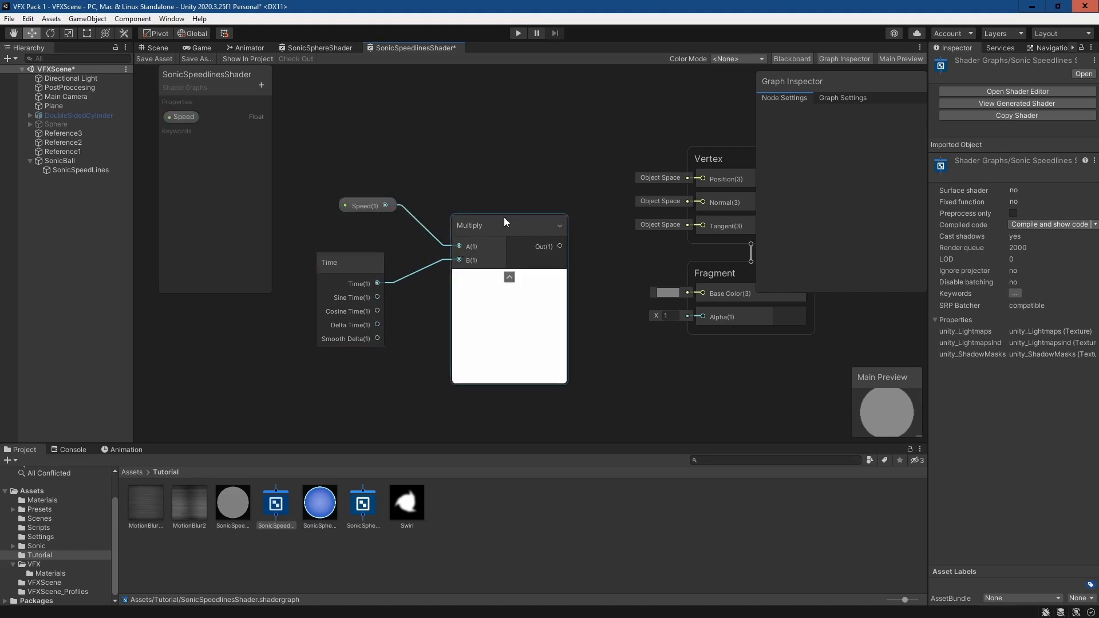
Step: Move the Speed, Time and Multiply nodes away from the master blocks and collapse the Time node's unused outputs
left_click_drag(503, 218, 478, 203)
left_click_drag(369, 207, 353, 204)
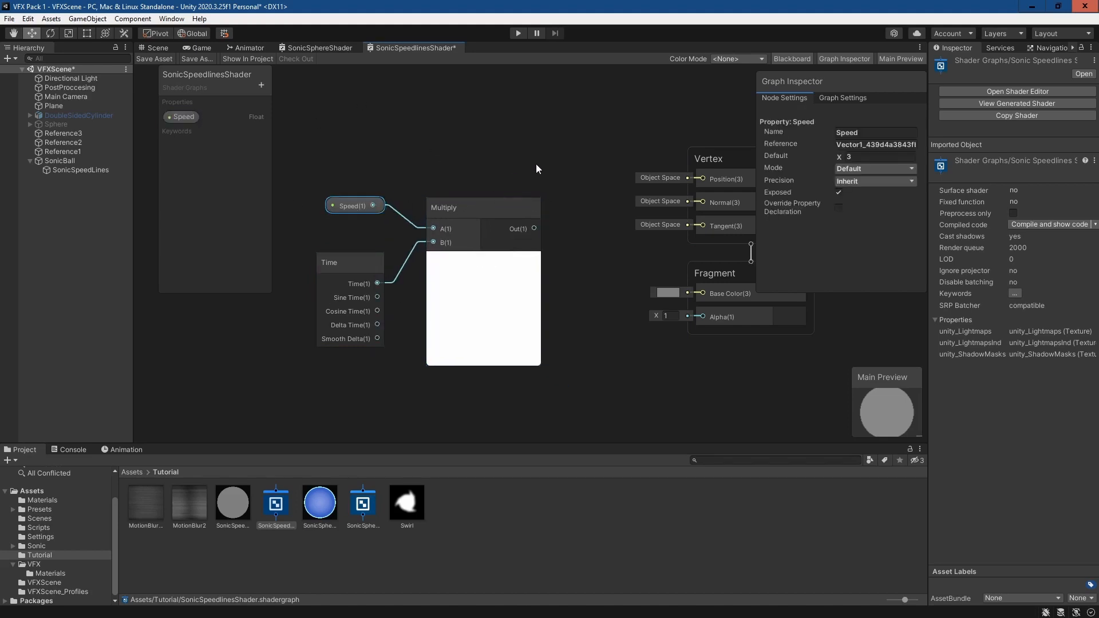
left_click_drag(575, 153, 318, 352)
middle_click_drag(293, 411, 553, 336)
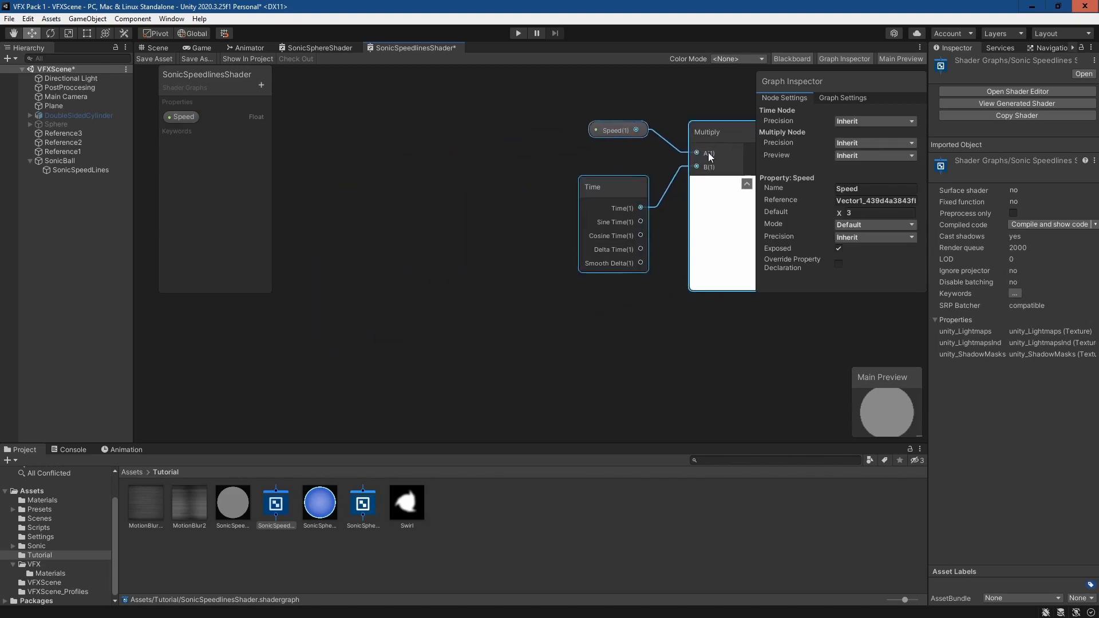
left_click_drag(700, 135, 420, 148)
middle_click_drag(579, 270, 562, 328)
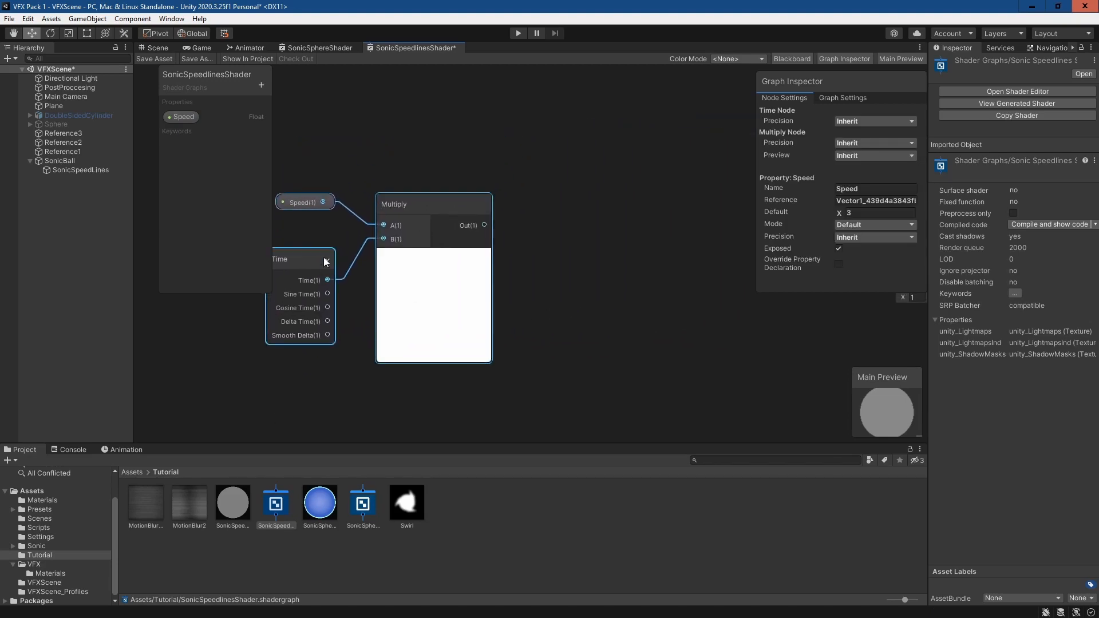
left_click(327, 260)
Step: Add a Tiling And Offset node beyond the Multiply node and align it with that node
left_click(597, 248)
key("space")
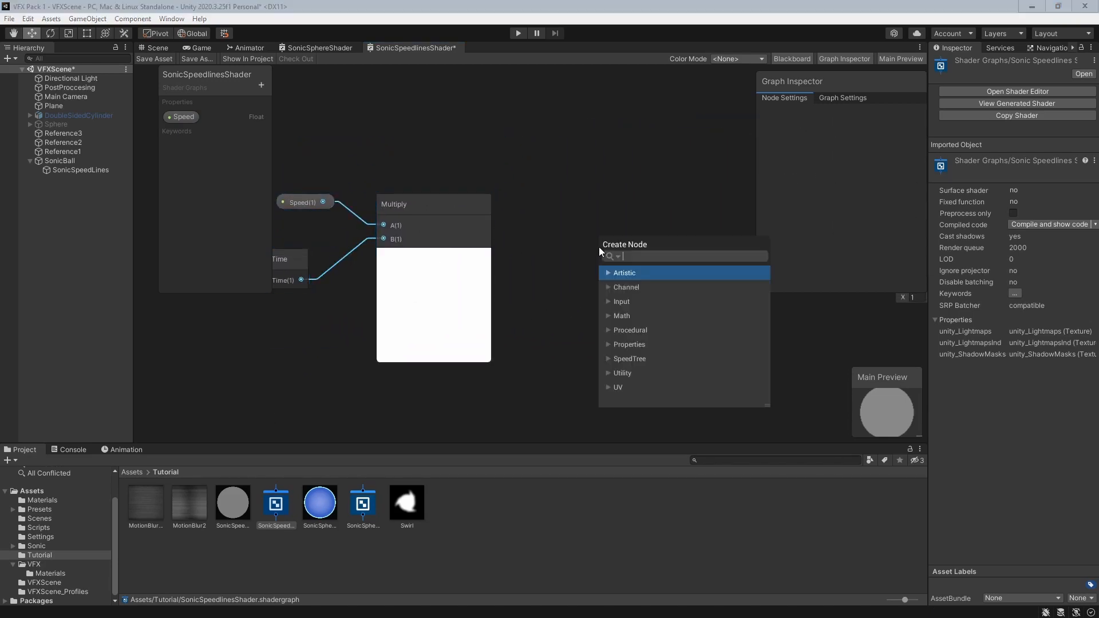
type("tiling")
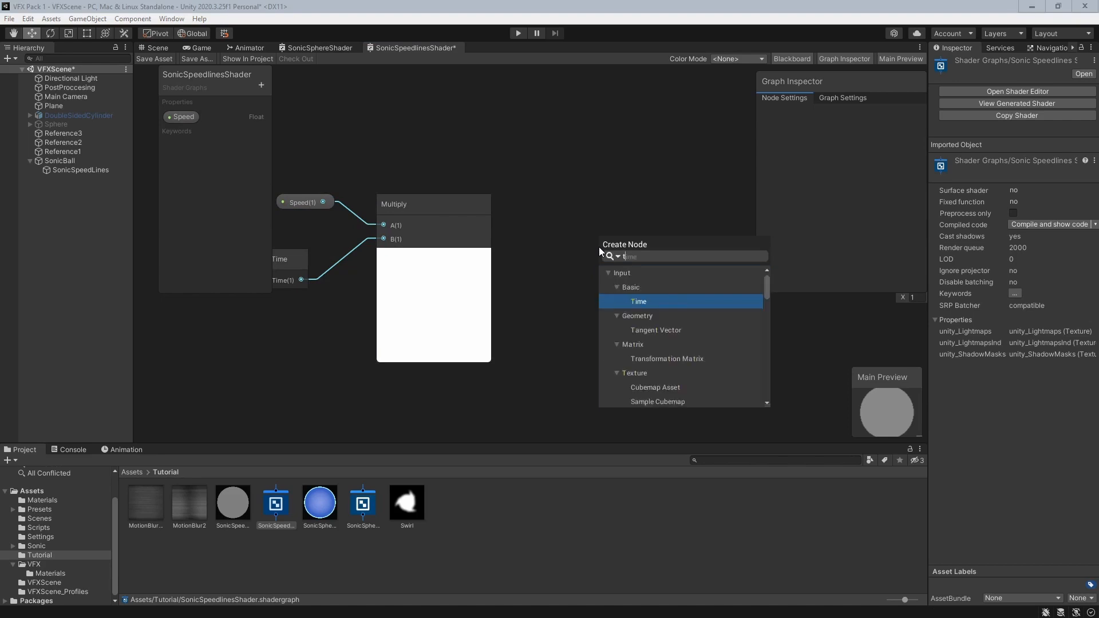
key("Return")
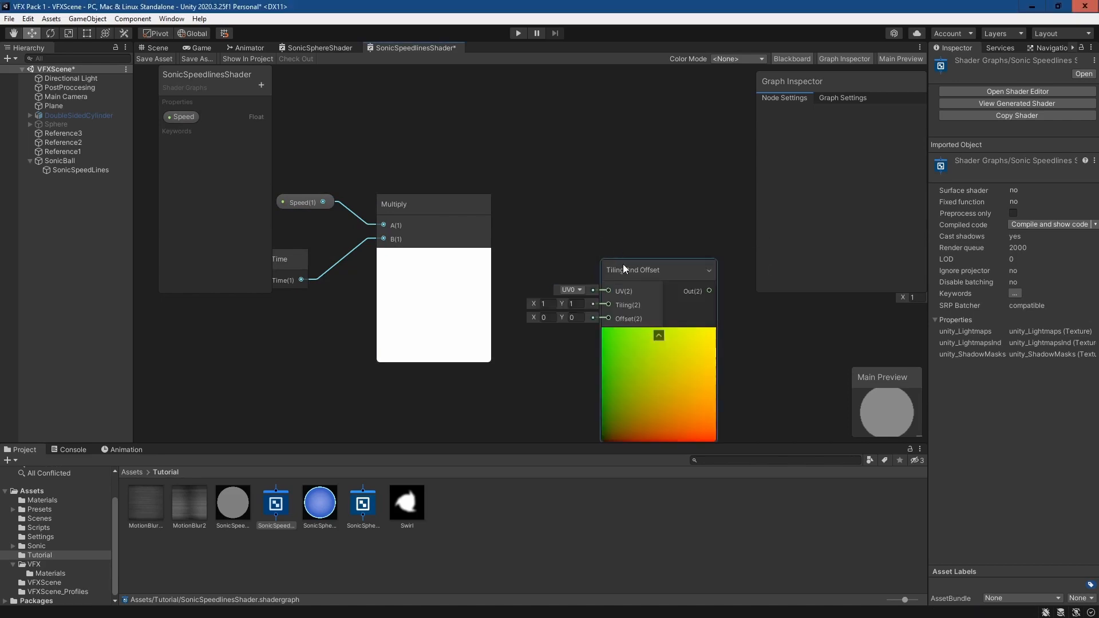
left_click_drag(623, 266, 611, 207)
Step: Create a Vector 2 node from the Multiply output, with the result feeding its X input
left_click(454, 232)
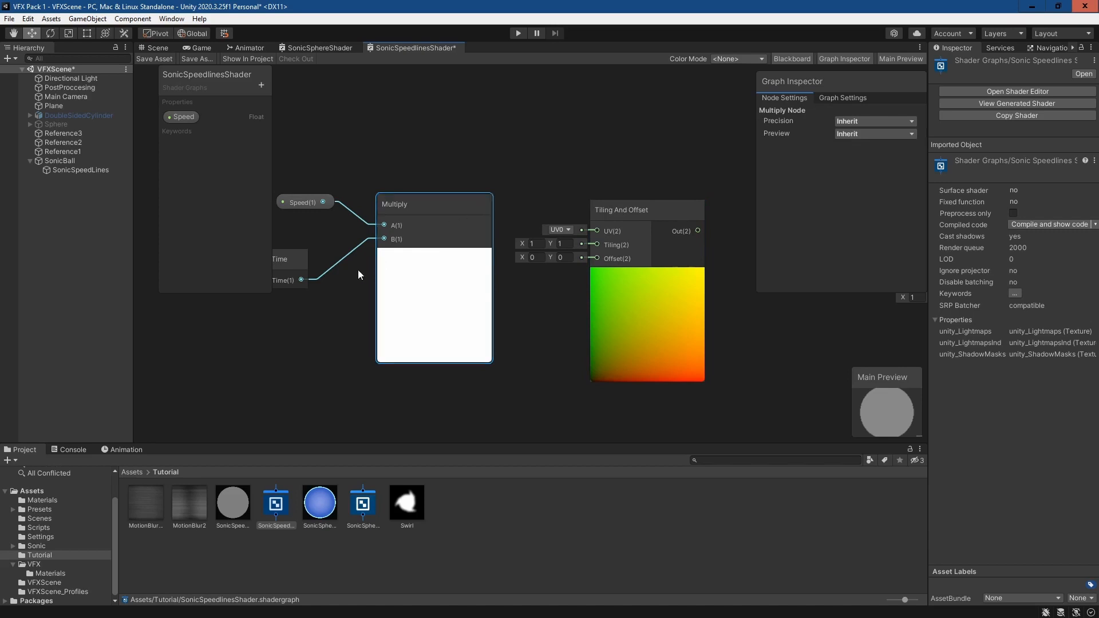
middle_click_drag(368, 263, 427, 252)
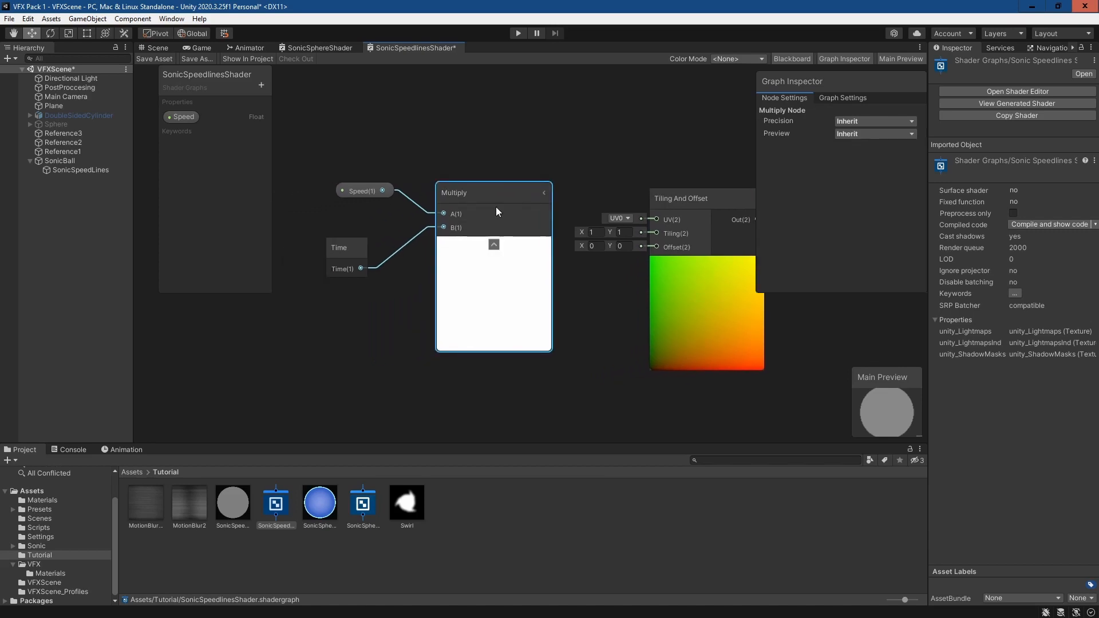
left_click(543, 194)
left_click_drag(547, 214, 594, 189)
type("vec")
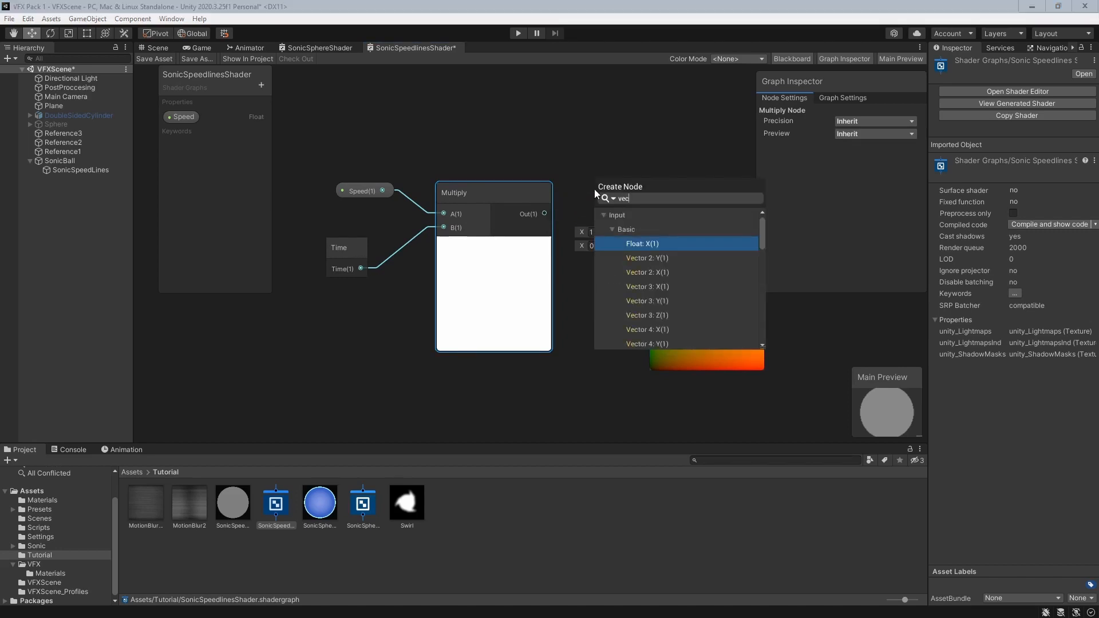
key("Down")
key("Return")
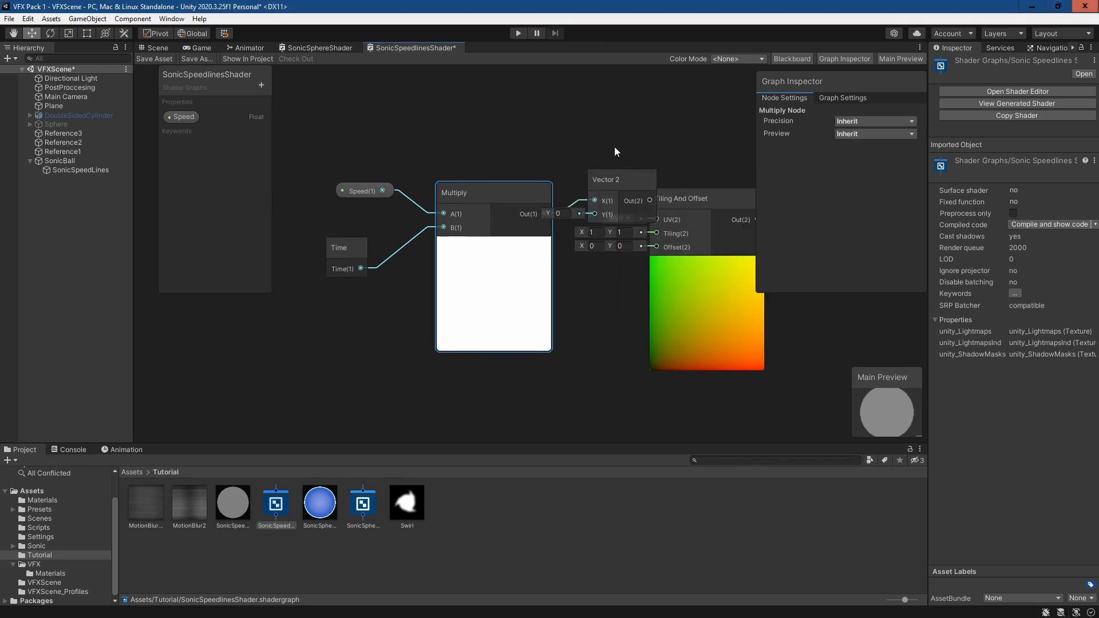
Step: Space out the nodes and connect the Vector 2 output to the Offset input of Tiling And Offset
left_click_drag(622, 149, 310, 279)
left_click_drag(610, 172, 645, 247)
left_click_drag(523, 232, 534, 273)
left_click(530, 155)
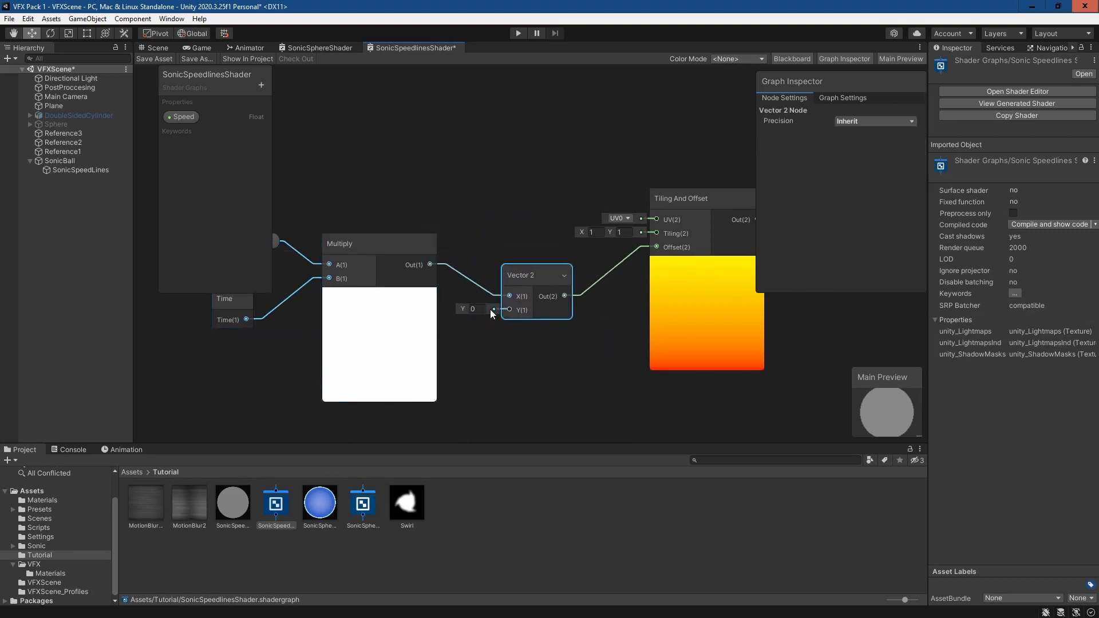
Step: Create a Sample Texture 2D node with its UV input fed by the Tiling And Offset output
scroll(620, 326, "down", 1)
middle_click_drag(577, 195, 322, 201)
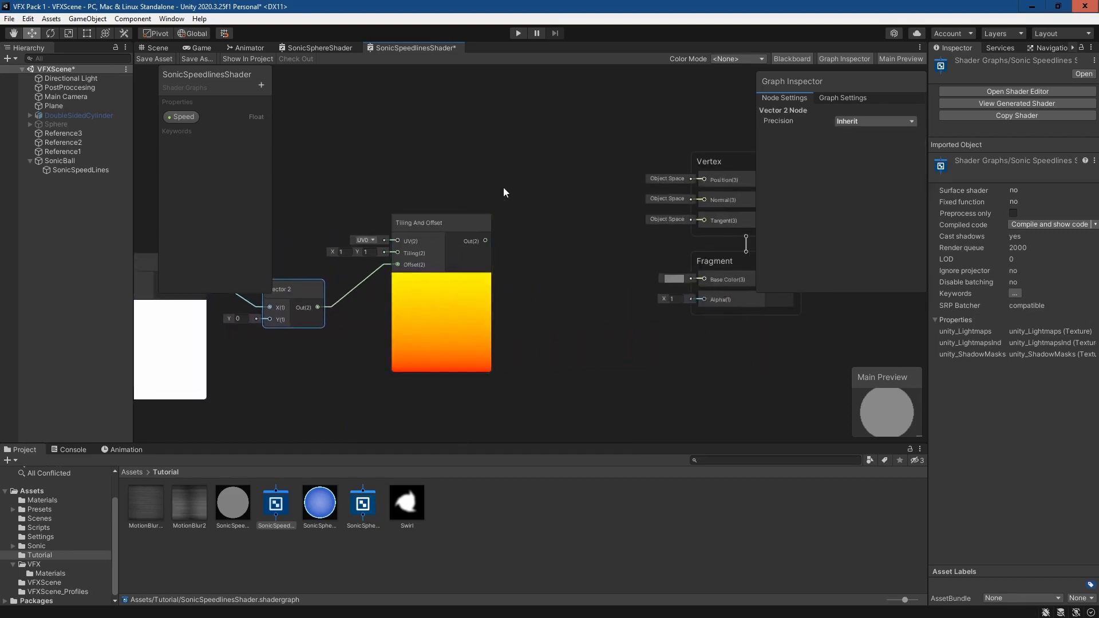
key("space")
type("sample text")
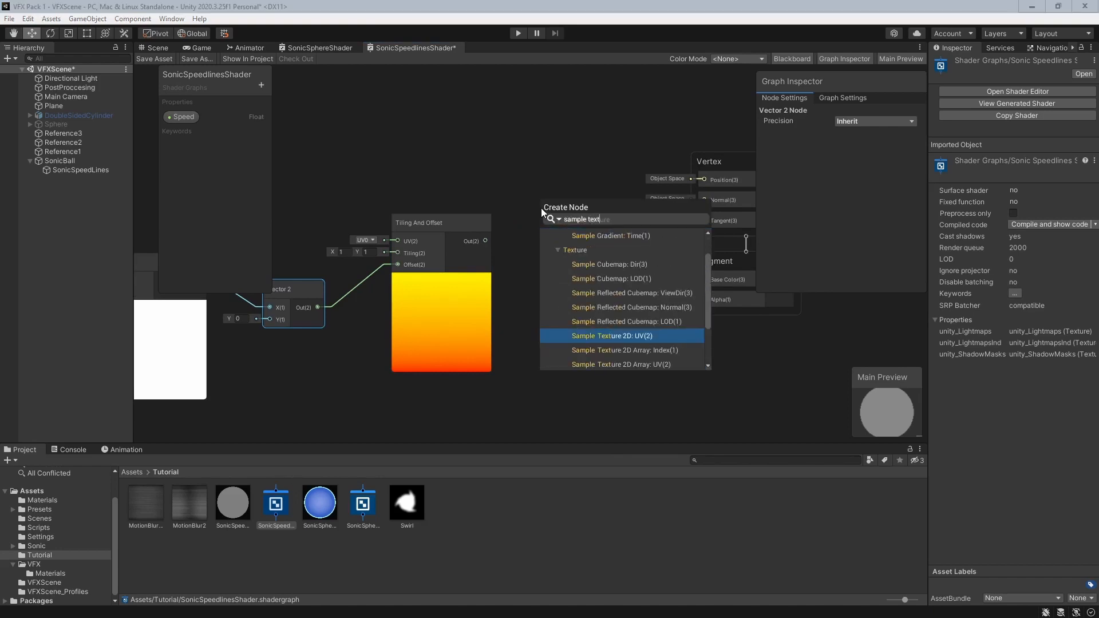
key("Return")
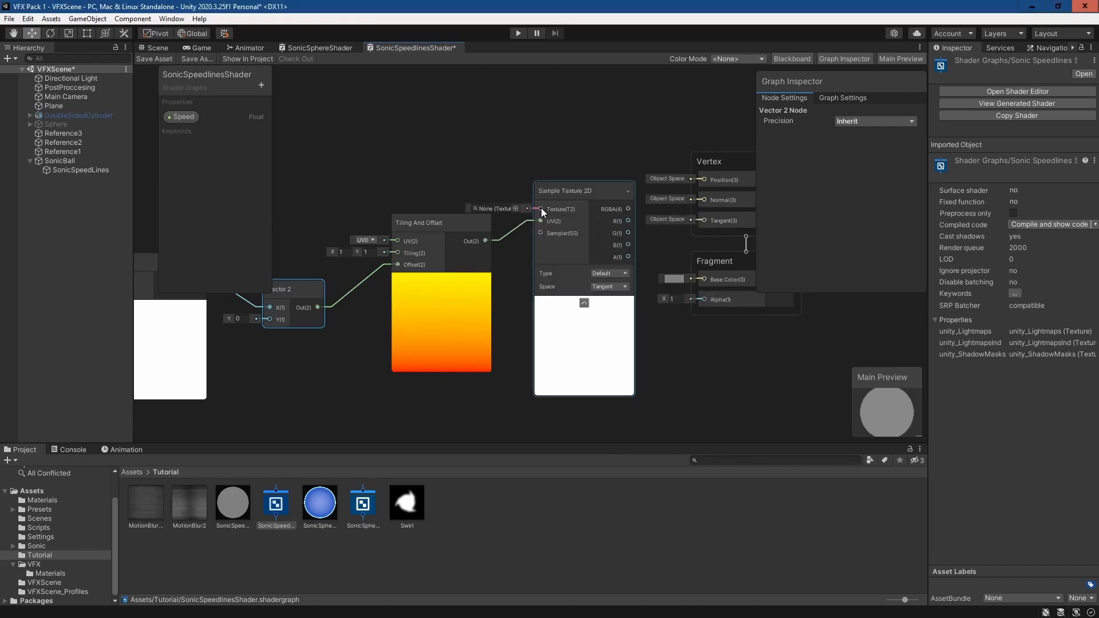
Step: Create a Texture 2D property named MainText and connect it to the Texture input of Sample Texture 2D
left_click(261, 85)
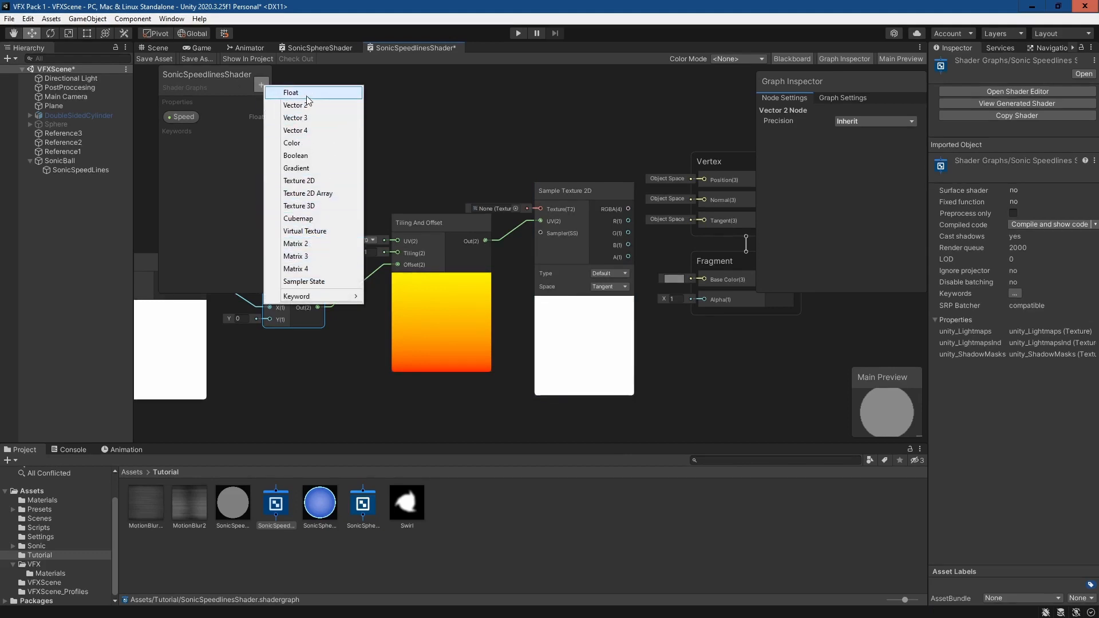
left_click(309, 180)
type("M")
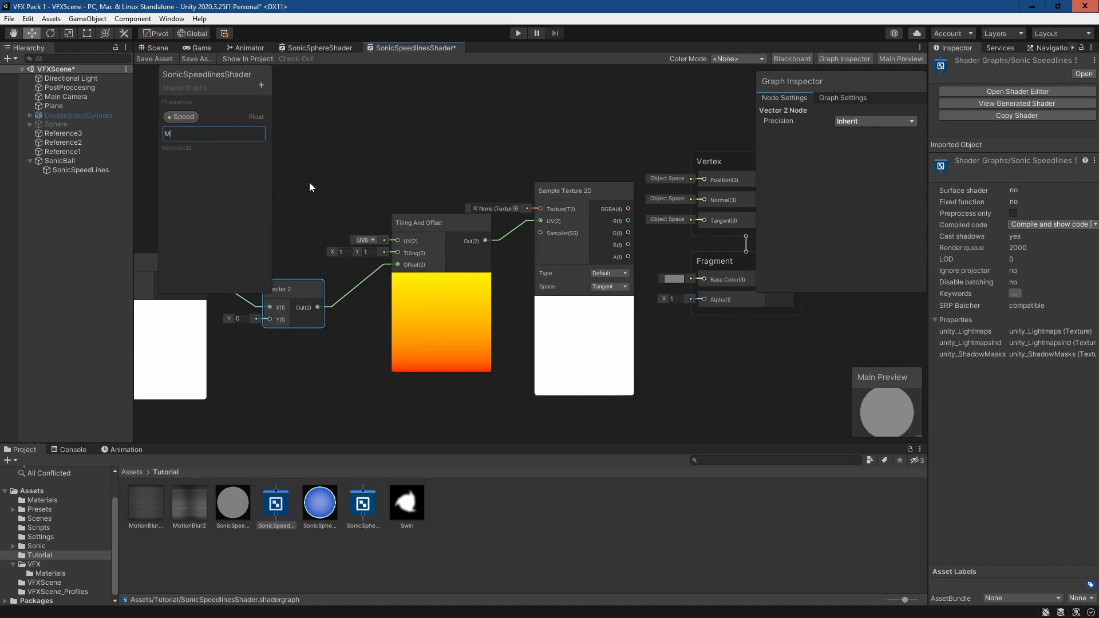
type("ainText")
key("Return")
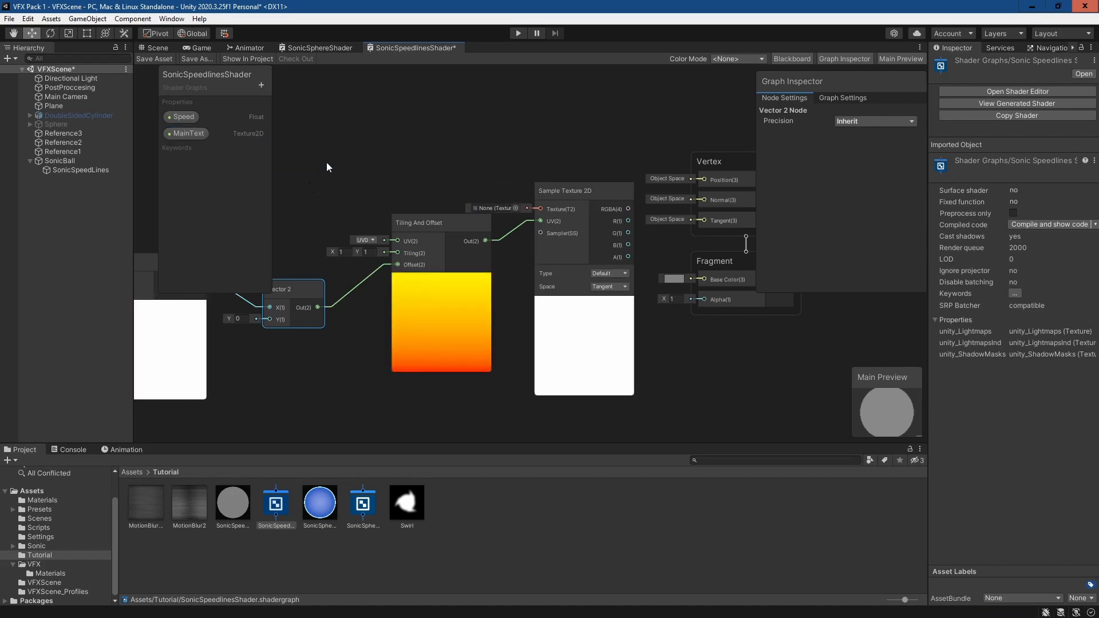
left_click_drag(193, 134, 540, 210)
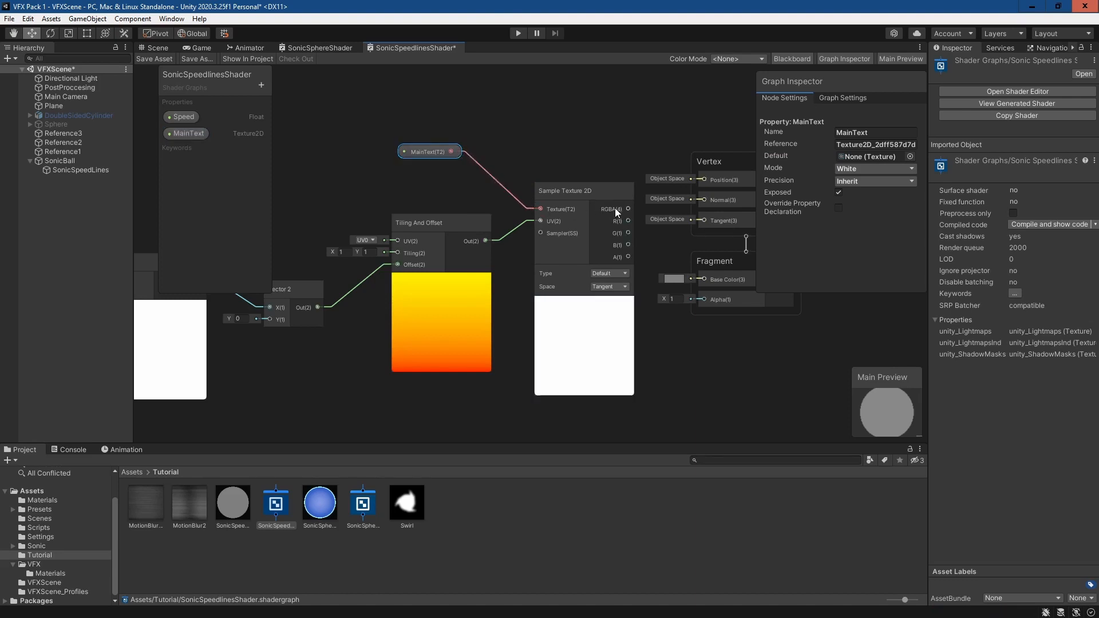
Step: Connect the RGBA output of Sample Texture 2D to the fragment's Base Color, save the graph and return to the scene
left_click_drag(680, 242, 703, 280)
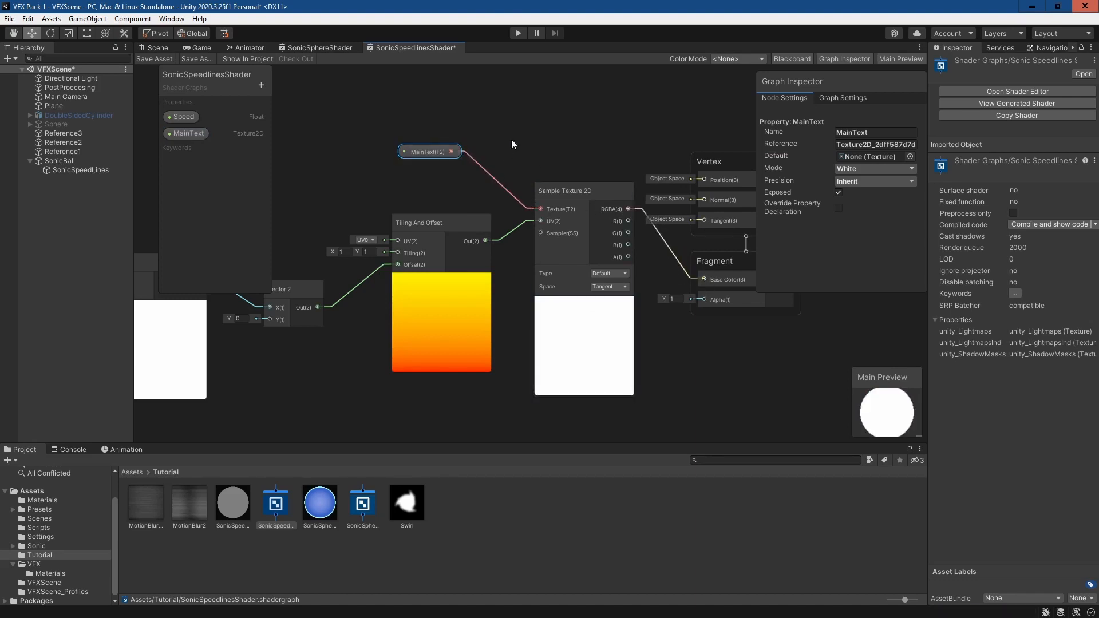
scroll(513, 139, "down", 1)
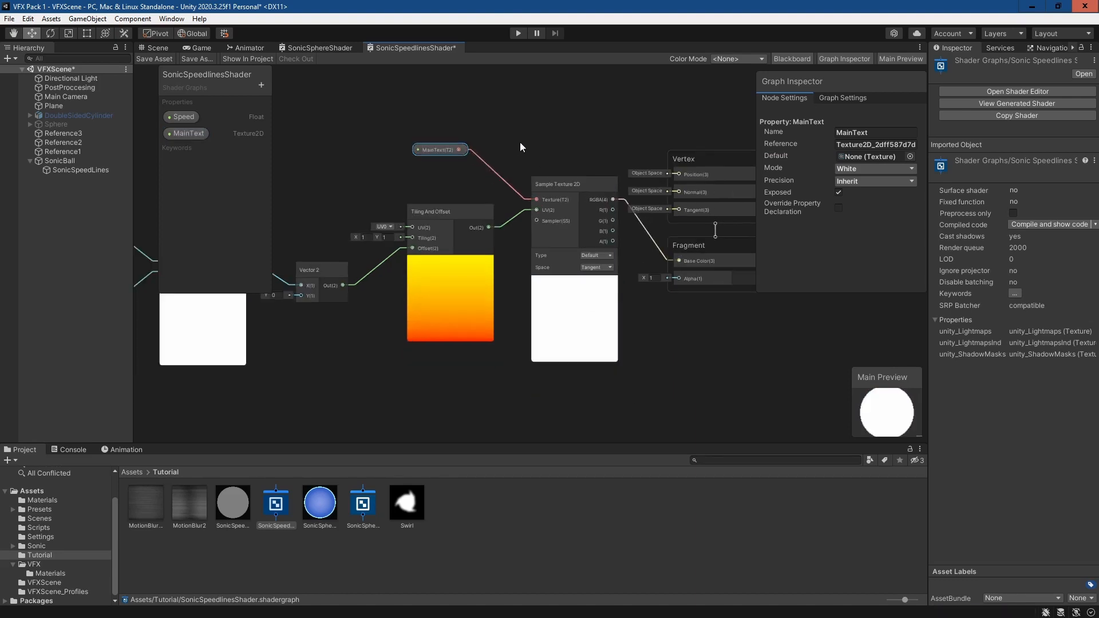
left_click(154, 46)
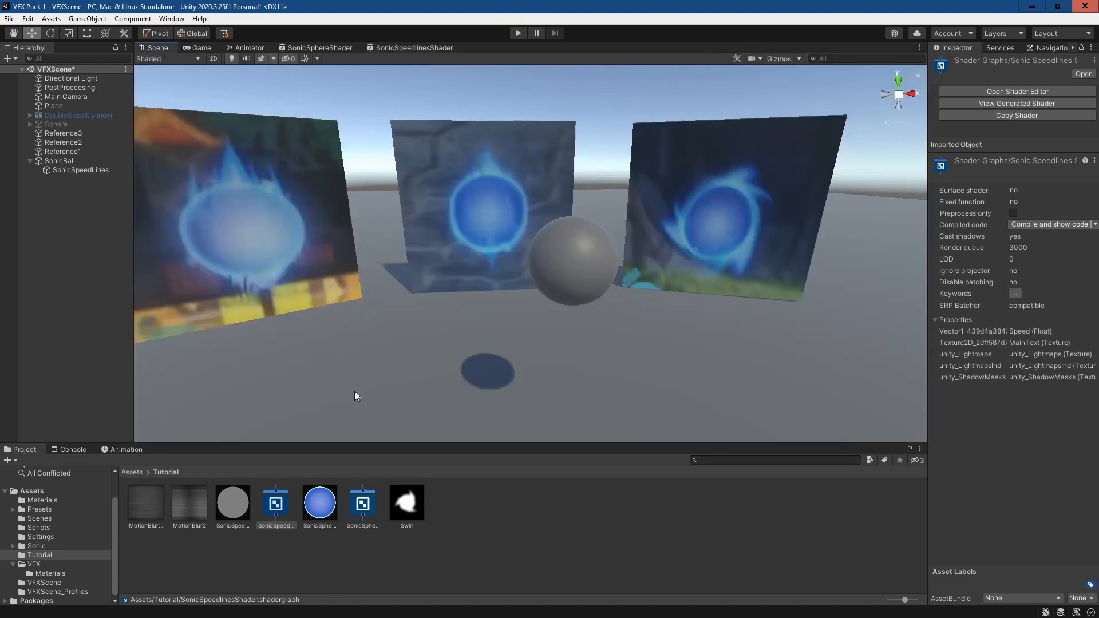
Step: Apply the Sonic Speed Line material to the SonicSpeedLines sphere and assign MotionBlur2 as its MainText texture
left_click(594, 252)
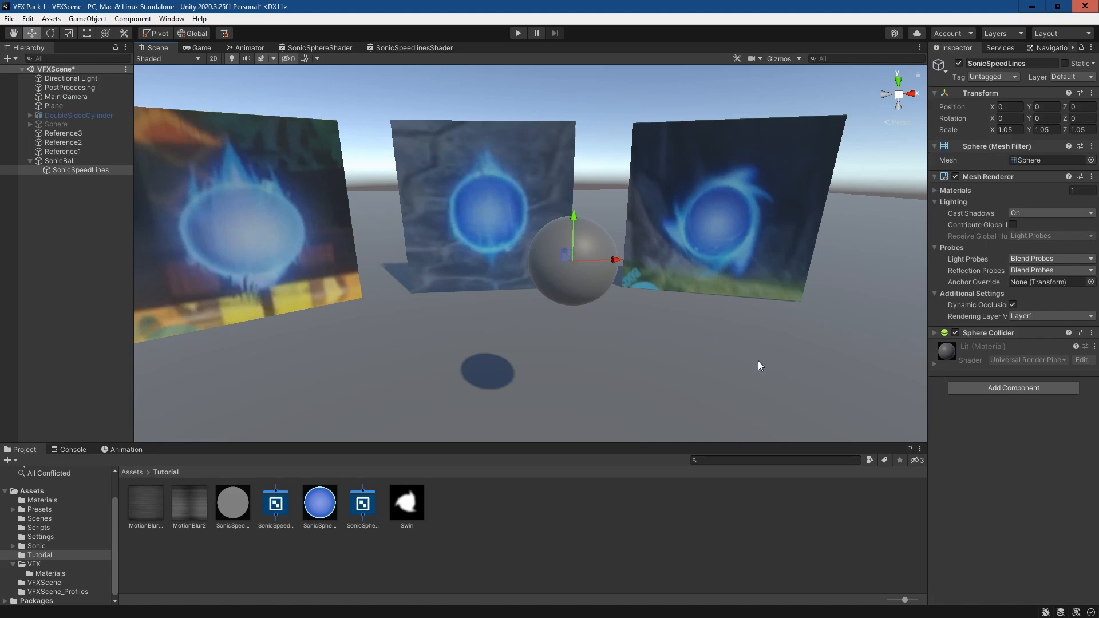
left_click_drag(235, 497, 599, 285)
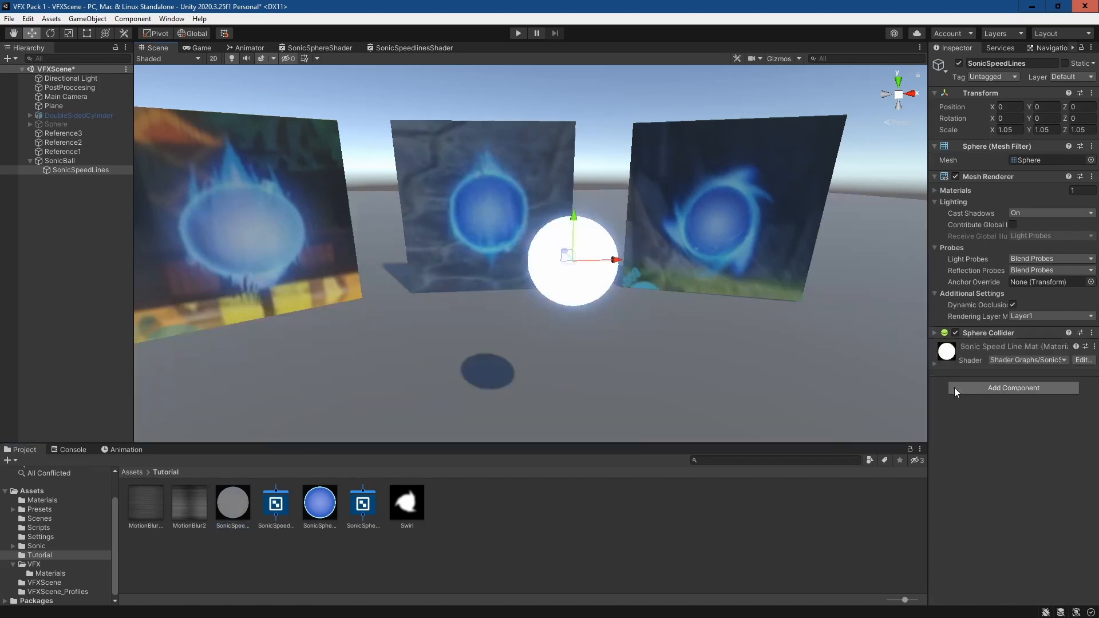
left_click(936, 365)
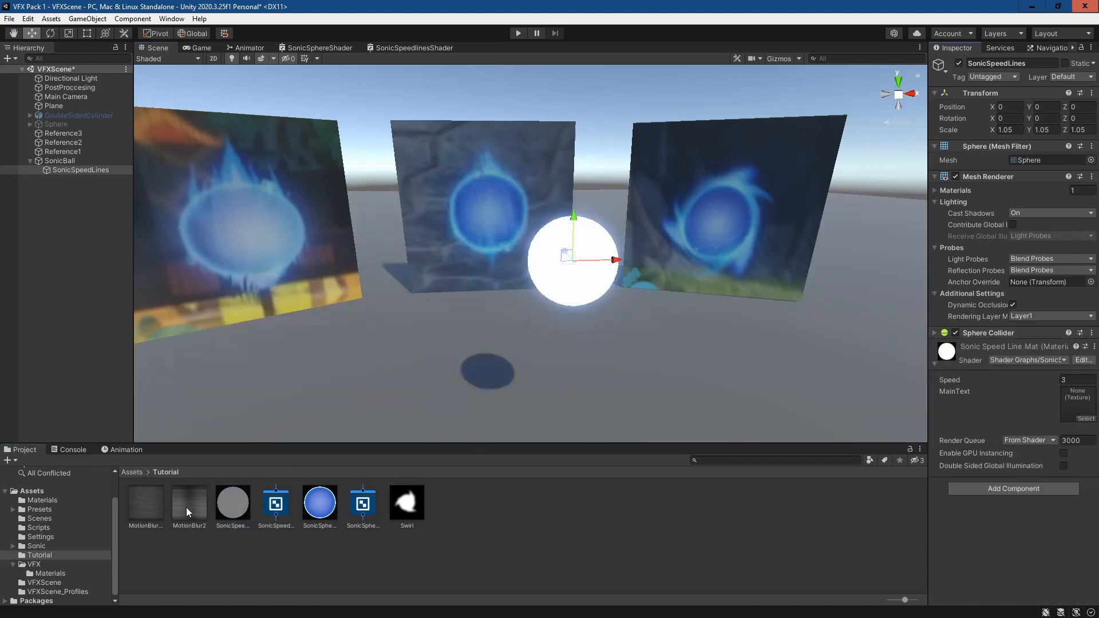
left_click_drag(187, 507, 1076, 404)
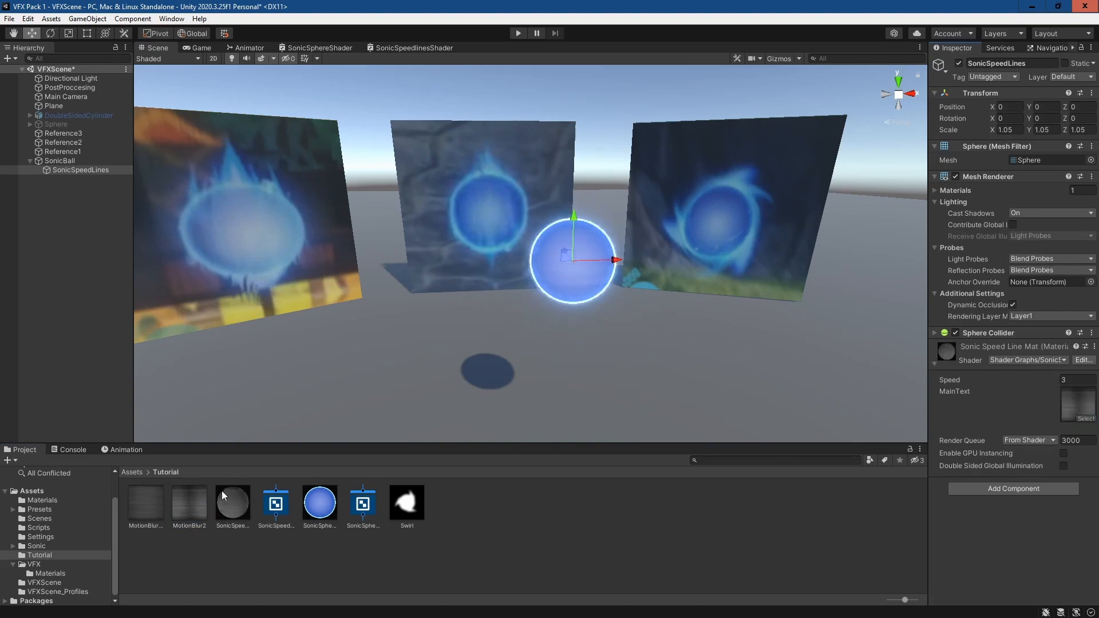
Step: Move the SonicSpeedLines sphere sideways to about X 0.983, clear of the SonicBall
middle_click_drag(702, 301, 651, 292)
scroll(646, 293, "up", 2)
scroll(628, 246, "up", 4)
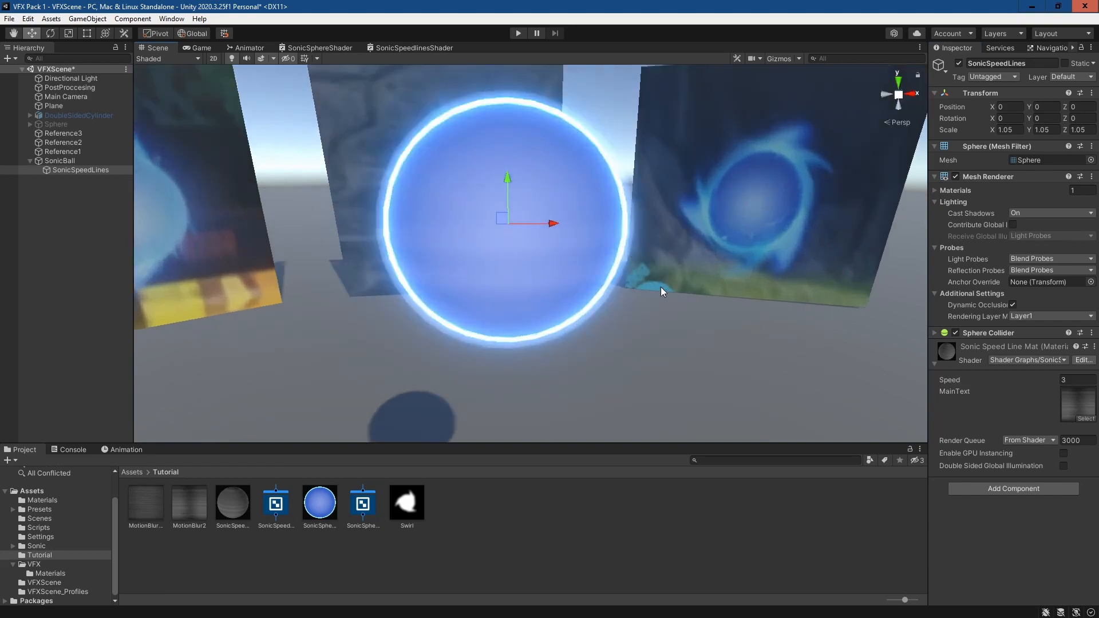
scroll(661, 291, "down", 2)
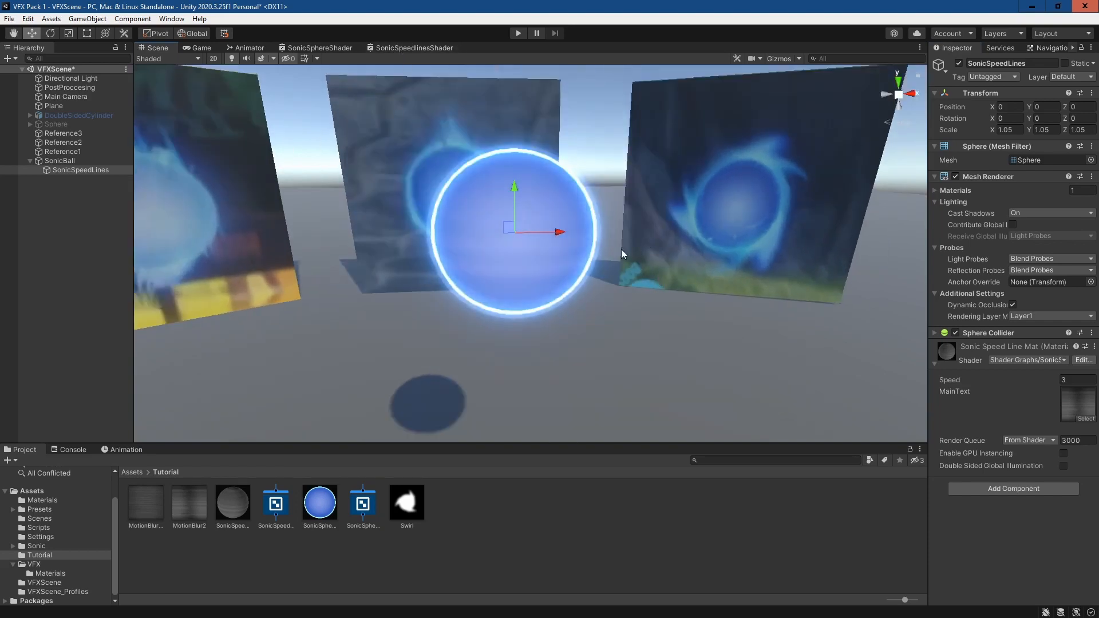
left_click_drag(559, 232, 709, 234)
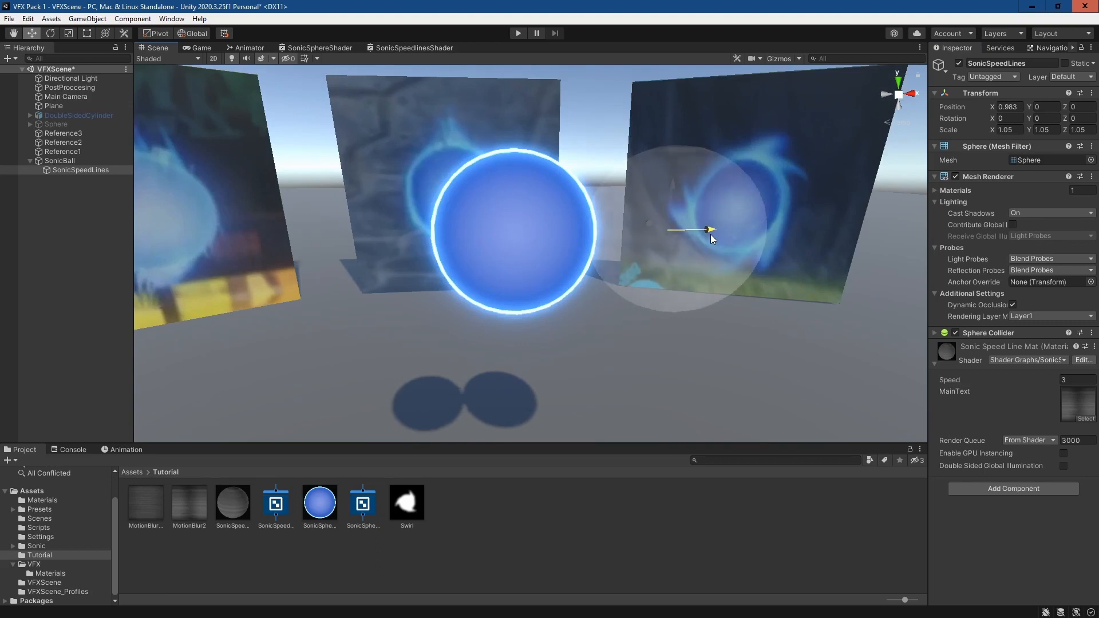
Step: Reopen the SonicSpeedlinesShader graph and shift all the texture-scrolling nodes away from the master stack to make room
left_click(413, 48)
middle_click_drag(643, 347, 687, 315)
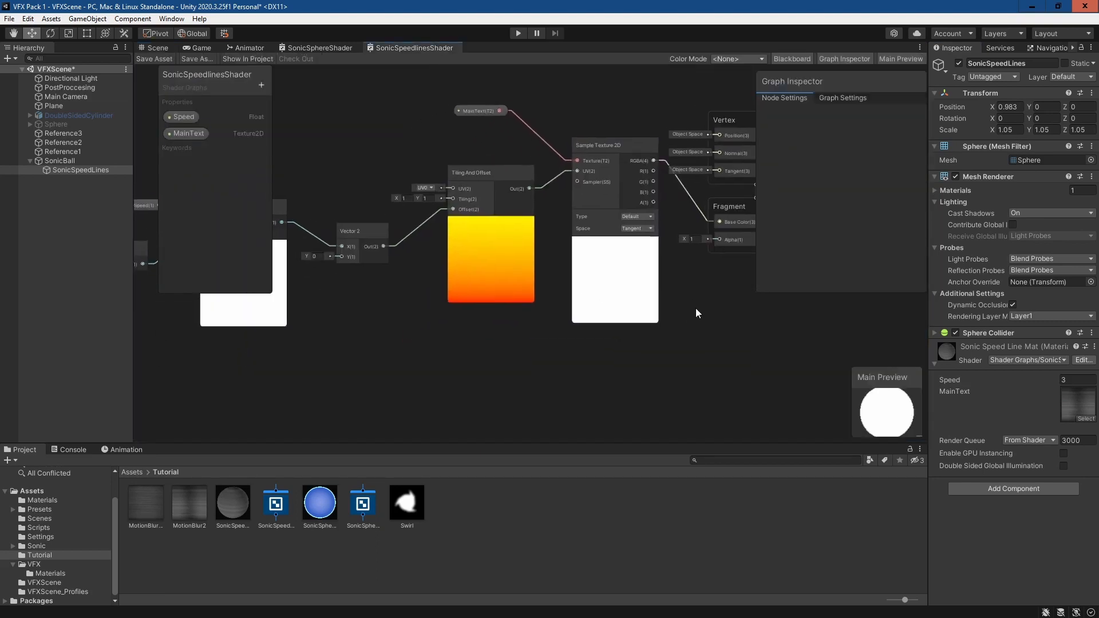
left_click_drag(225, 355, 162, 377)
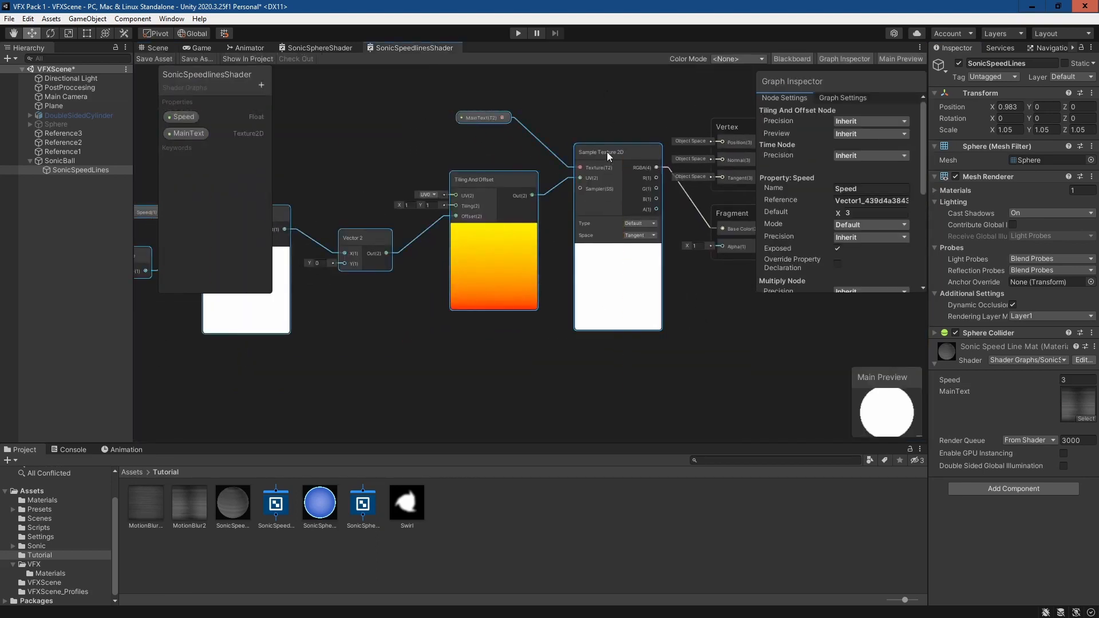
left_click_drag(606, 152, 393, 152)
Step: Create a Color Mask node with its In input fed by the RGBA output of Sample Texture 2D
left_click(591, 302)
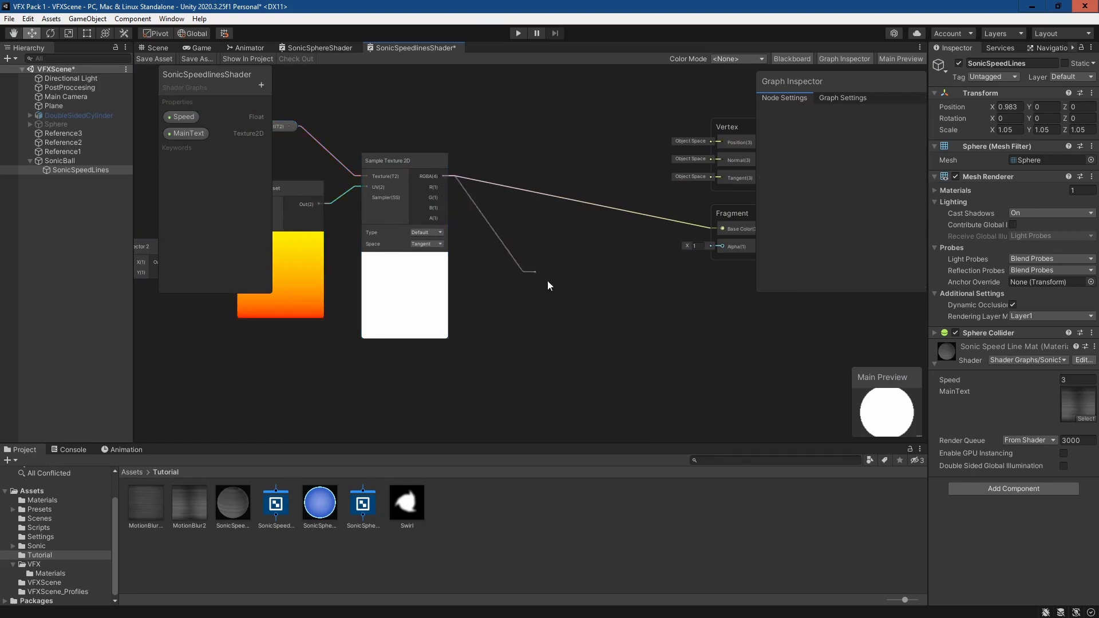
key("space")
type("mask")
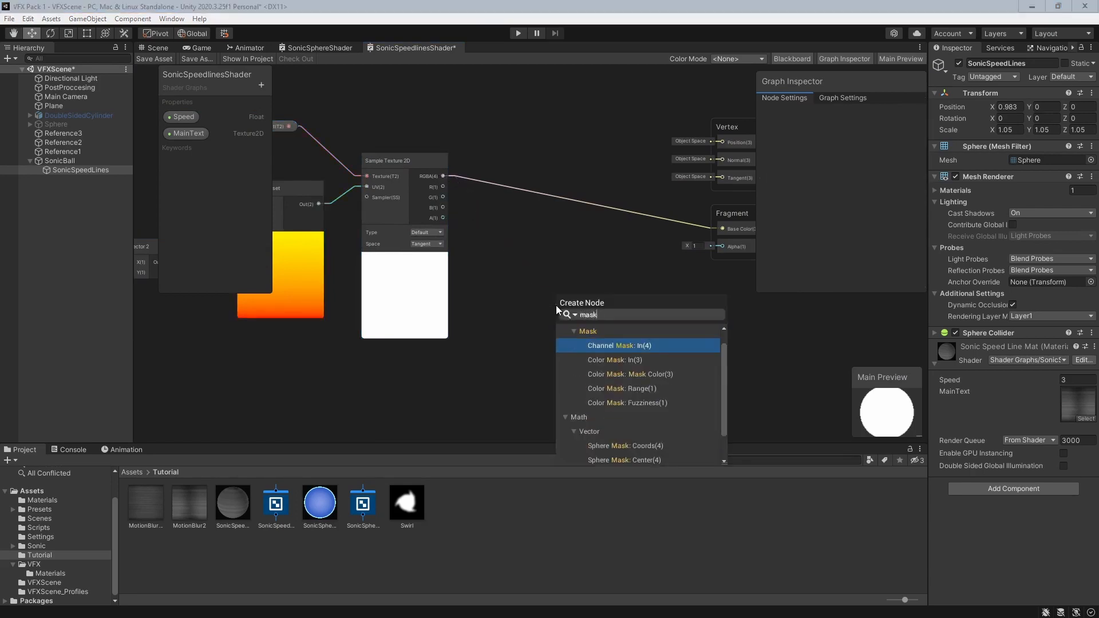
key("Down")
key("Return")
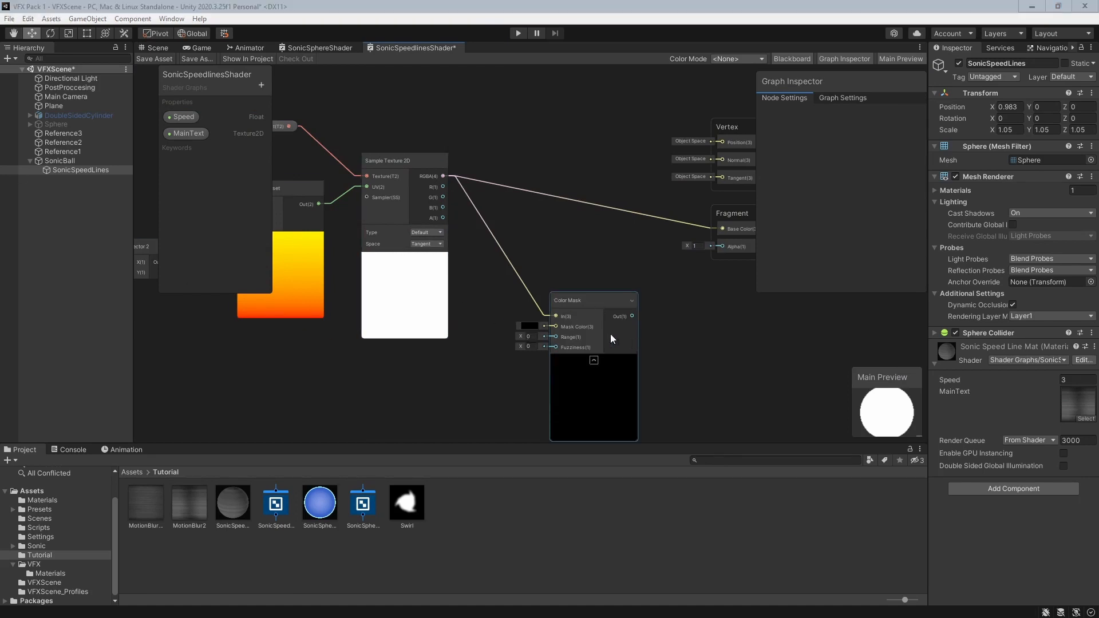
Step: Set the Color Mask's Range and Fuzziness to 1 and connect its output to the fragment's Alpha
left_click(534, 335)
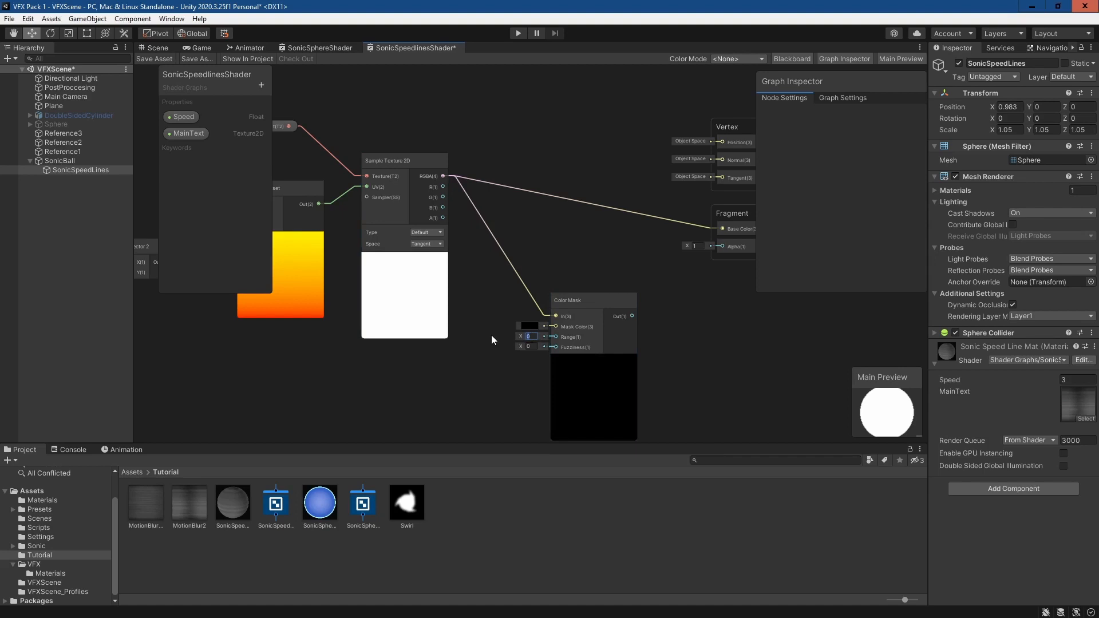
type("1")
key("Tab")
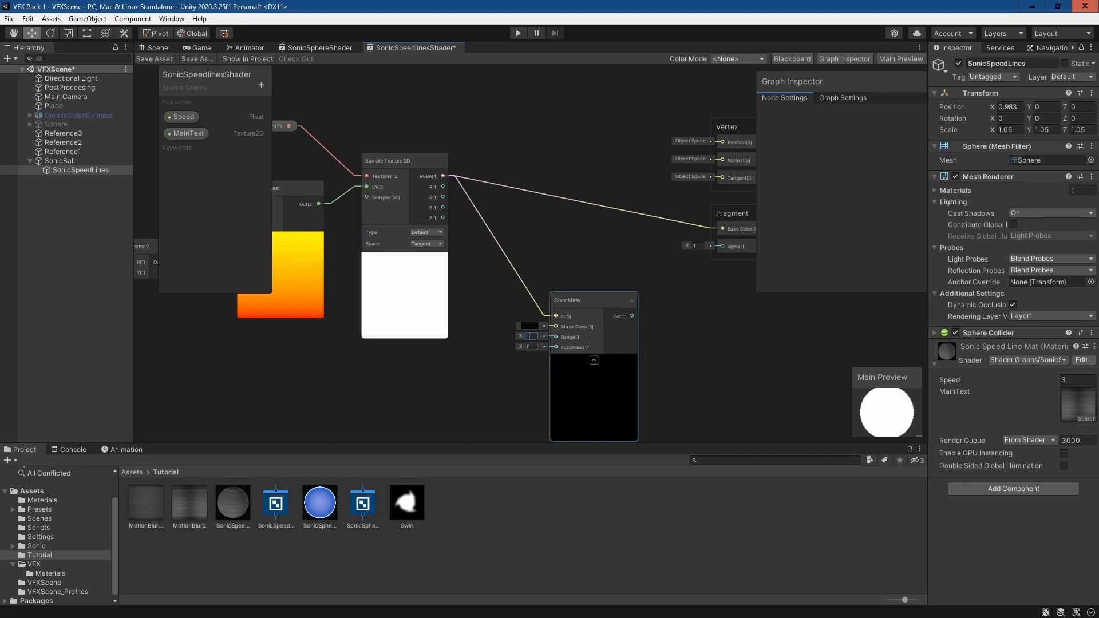
type("1")
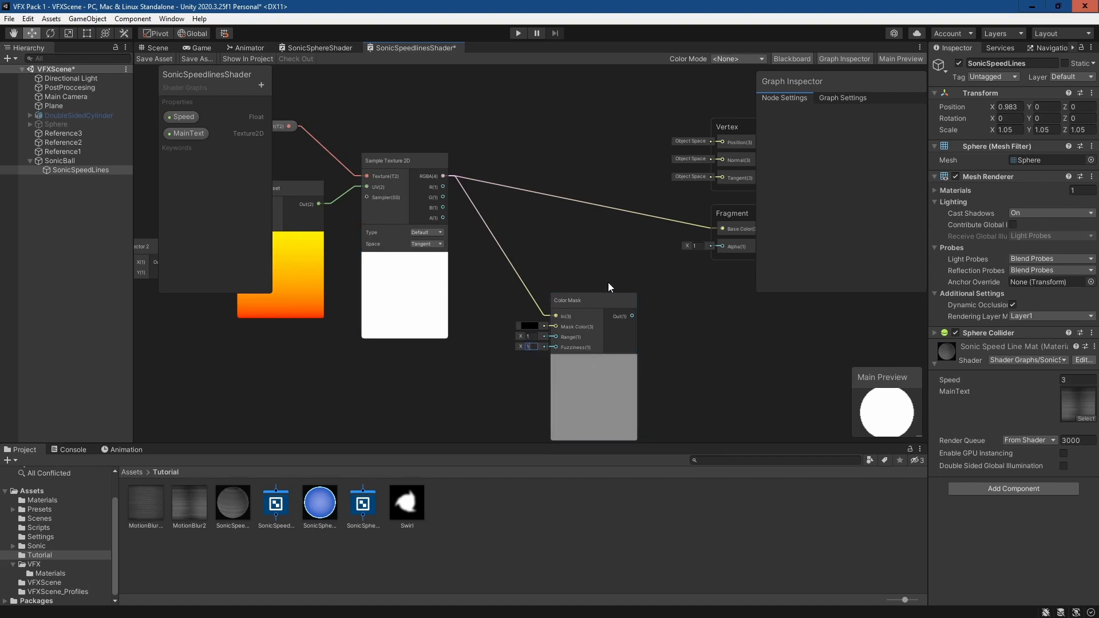
left_click_drag(600, 300, 721, 246)
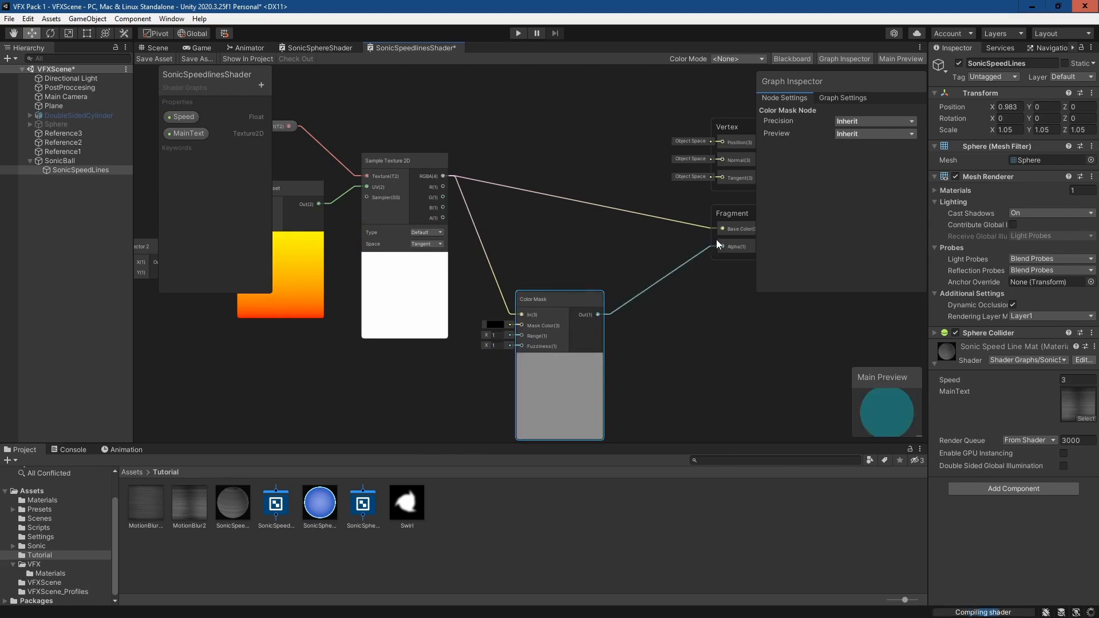
Step: In the scene, move the SonicSpeedLines sphere back over the SonicBall at about X -0.002, with MotionBlur2 as its MainText
left_click(161, 47)
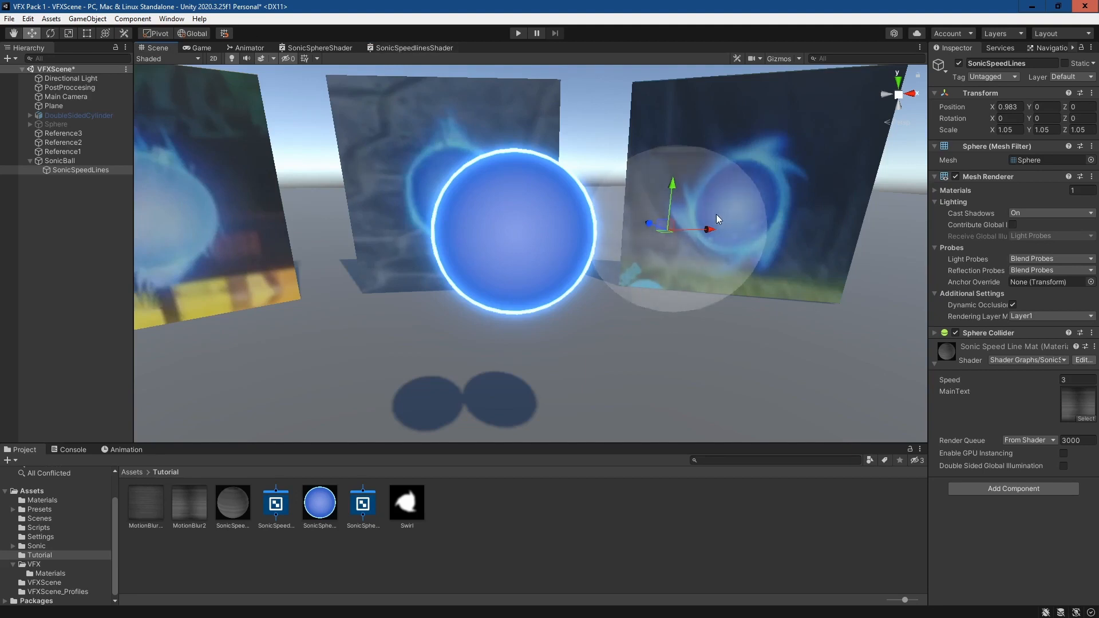
left_click_drag(709, 232, 559, 223)
left_click_drag(175, 491, 1077, 408)
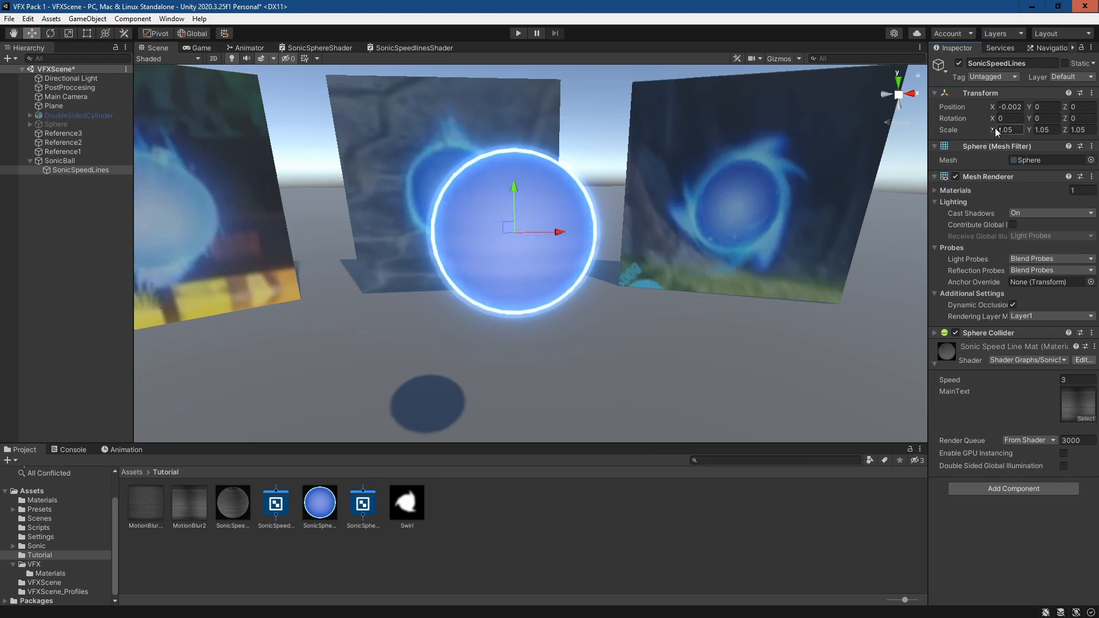
middle_click_drag(710, 224, 809, 276)
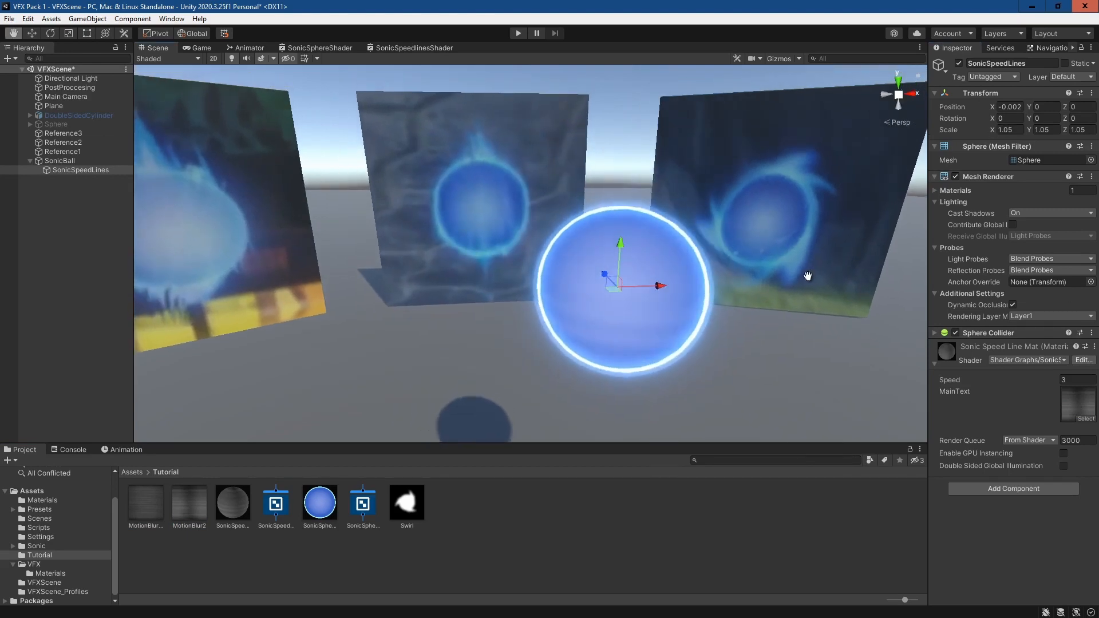
left_click(1056, 118)
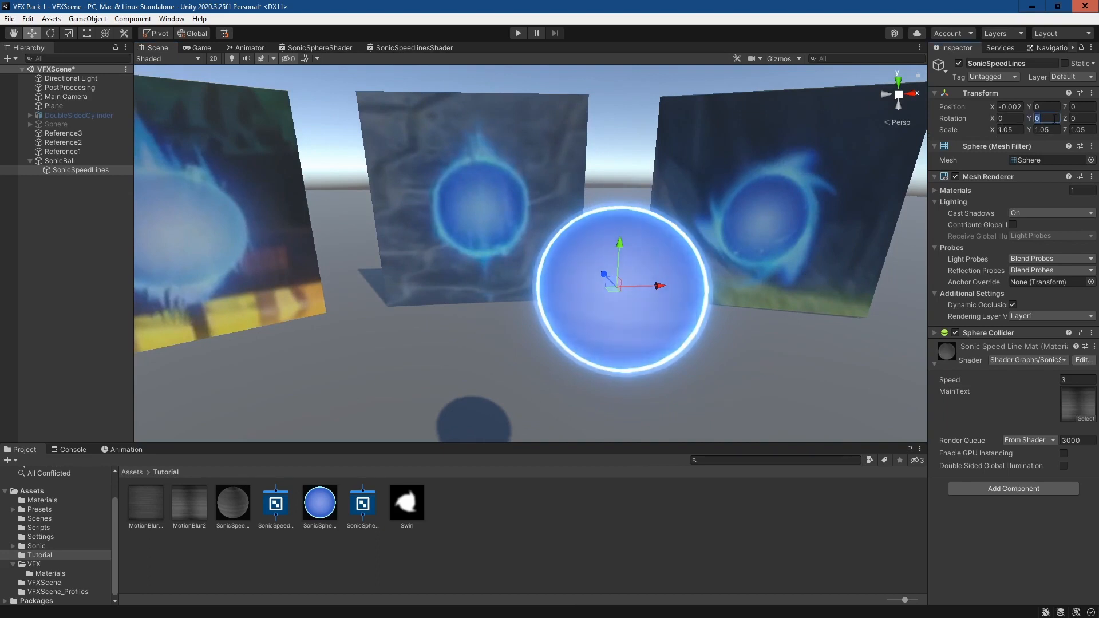
type("90")
key("BackSpace")
key("BackSpace")
Step: Set the Z rotation of the SonicSpeedLines sphere to -90
left_click(1010, 119)
type("90")
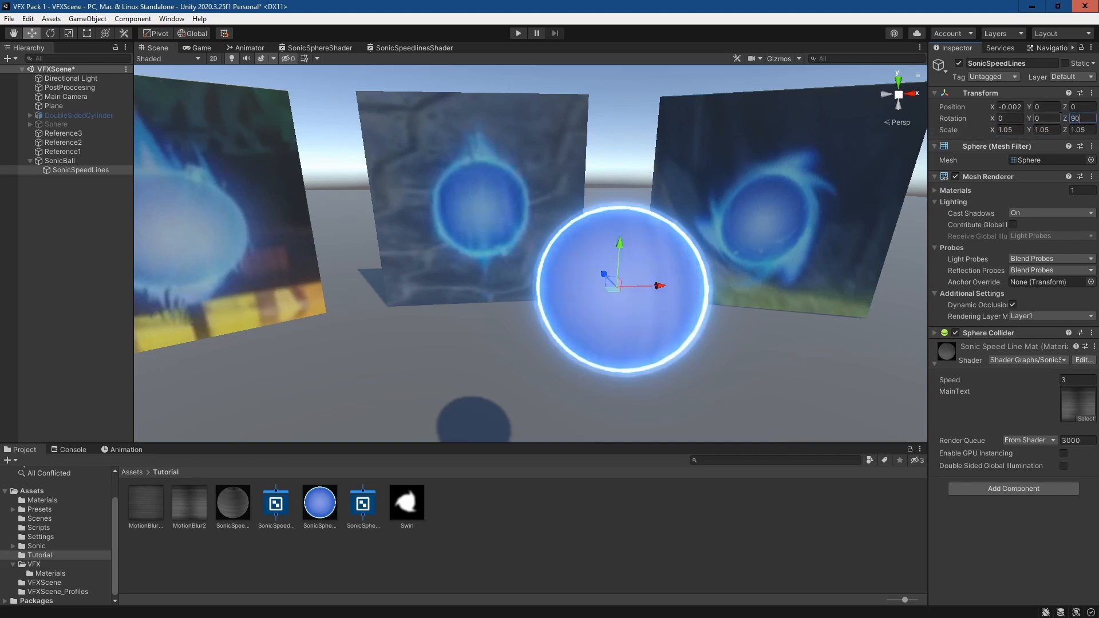
key("BackSpace")
key("BackSpace")
type("-90")
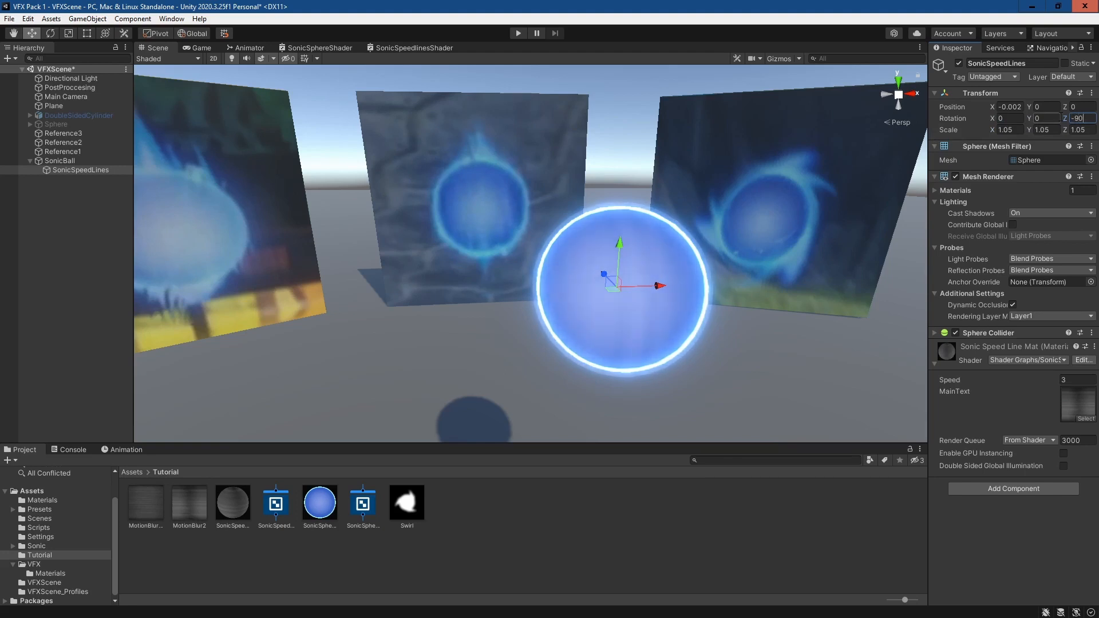
key("Return")
Step: Set Cast Shadows to Off on the SonicSpeedLines sphere
left_click_drag(826, 211, 821, 188, "alt")
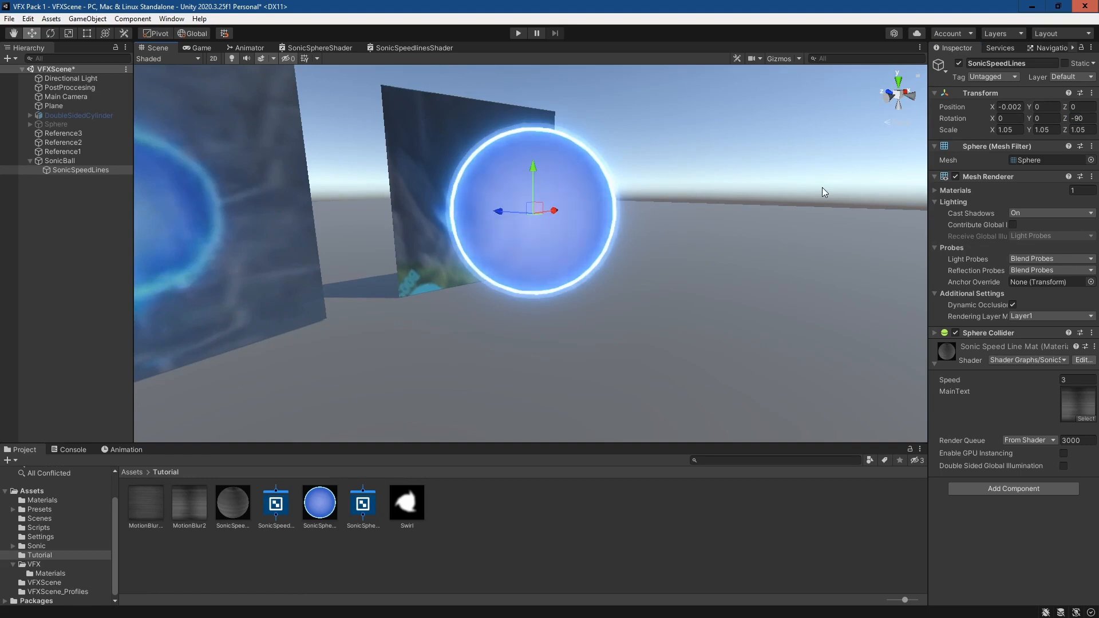
right_click_drag(653, 221, 629, 262)
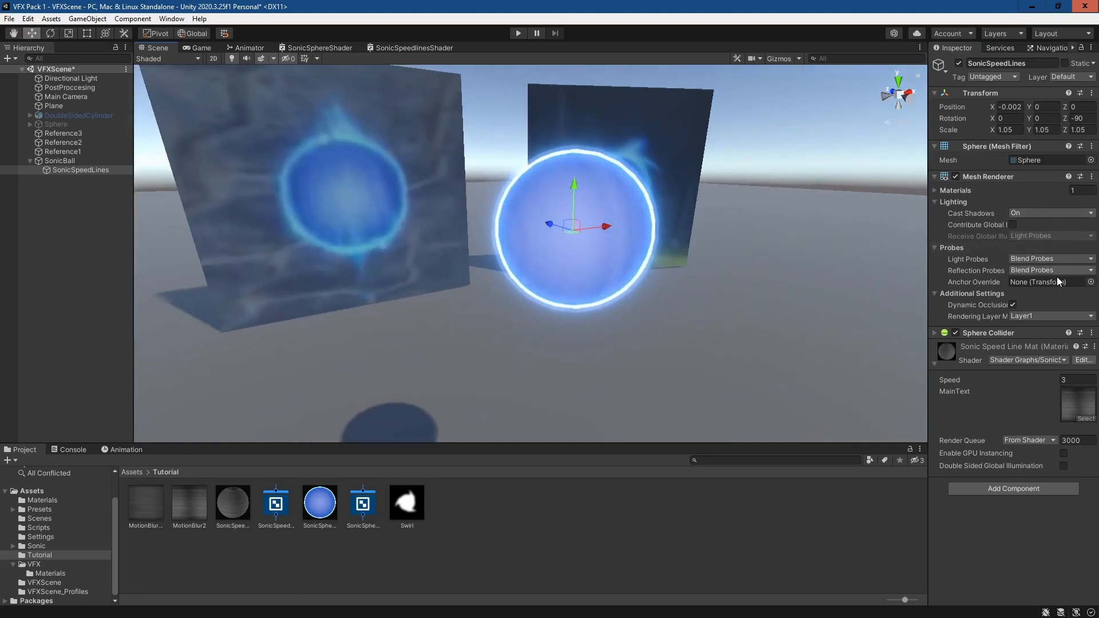
left_click(1038, 211)
left_click(1033, 207)
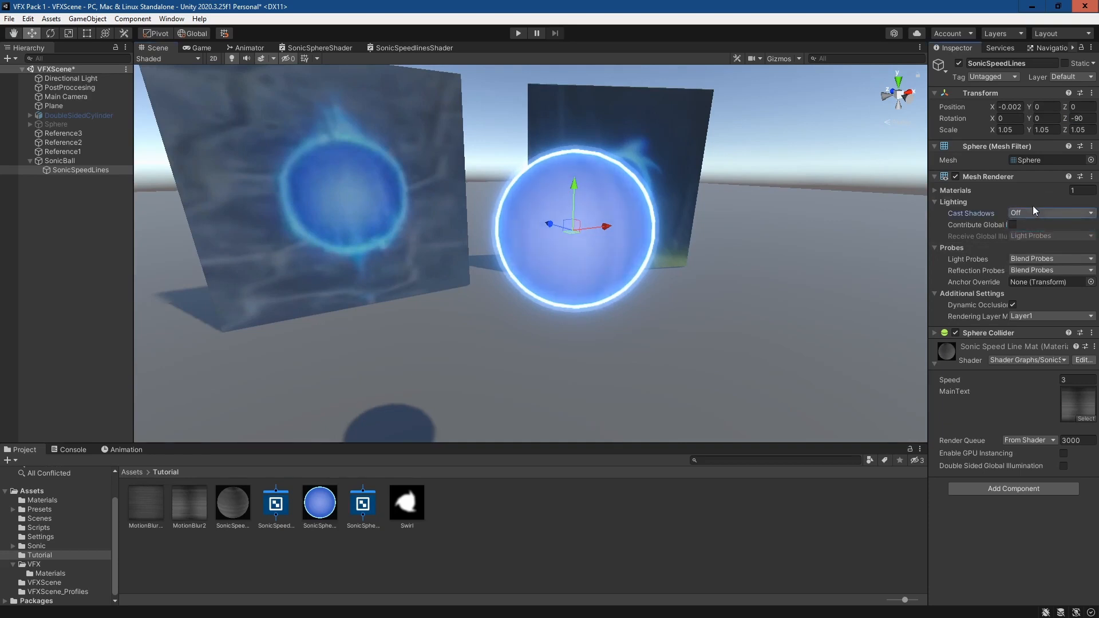
Step: Set Cast Shadows to Off on the SonicBall and view the floor beneath it
left_click(60, 161)
left_click(1027, 211)
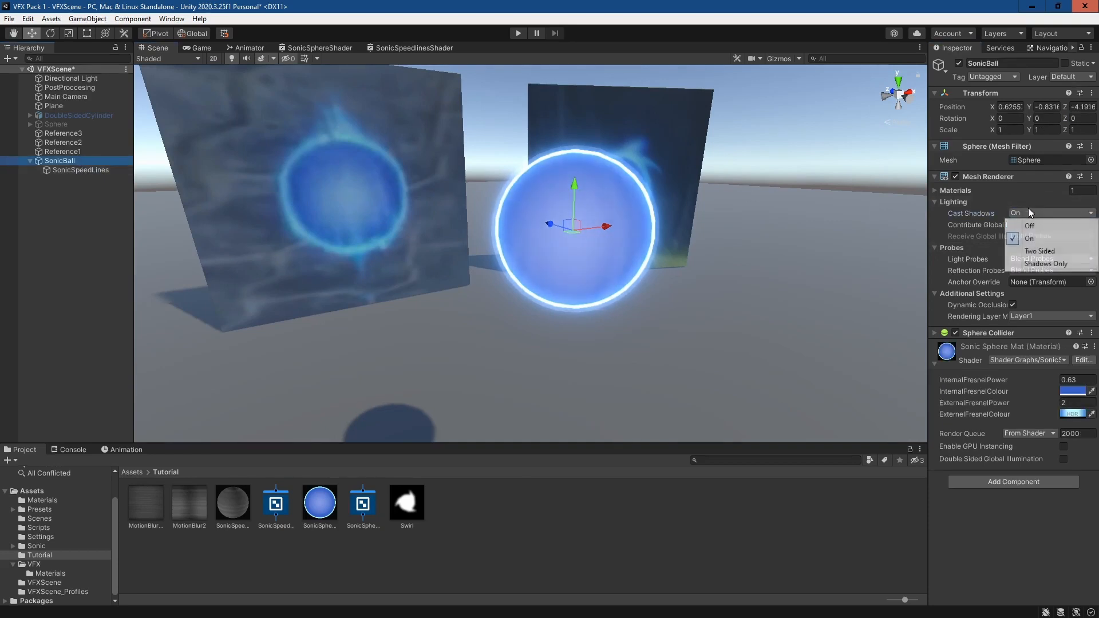
left_click(1033, 225)
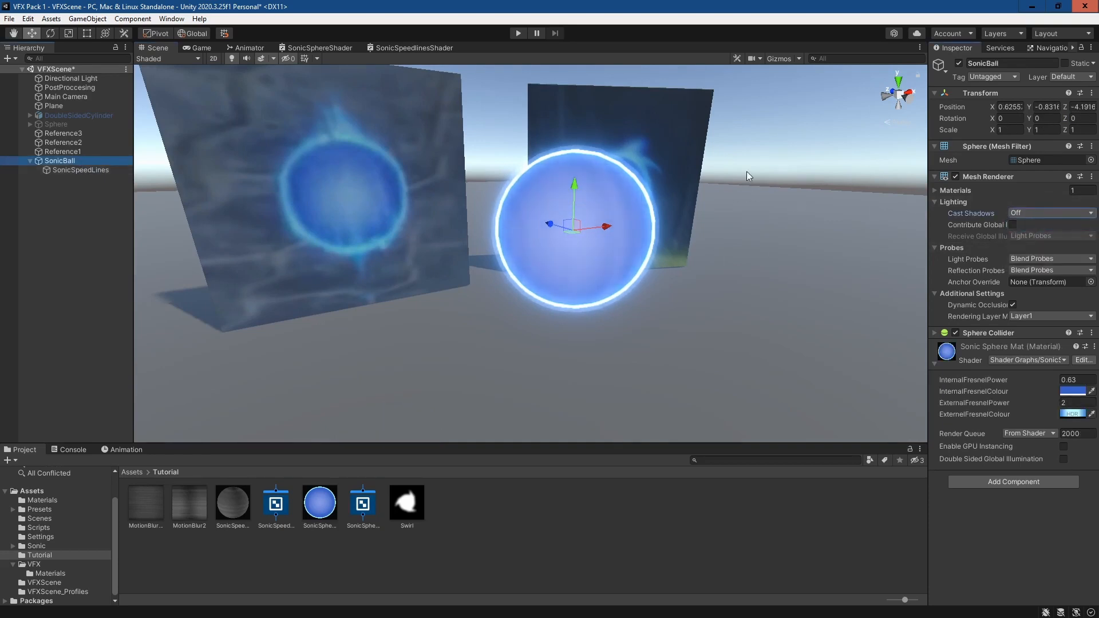
middle_click_drag(712, 196, 687, 84)
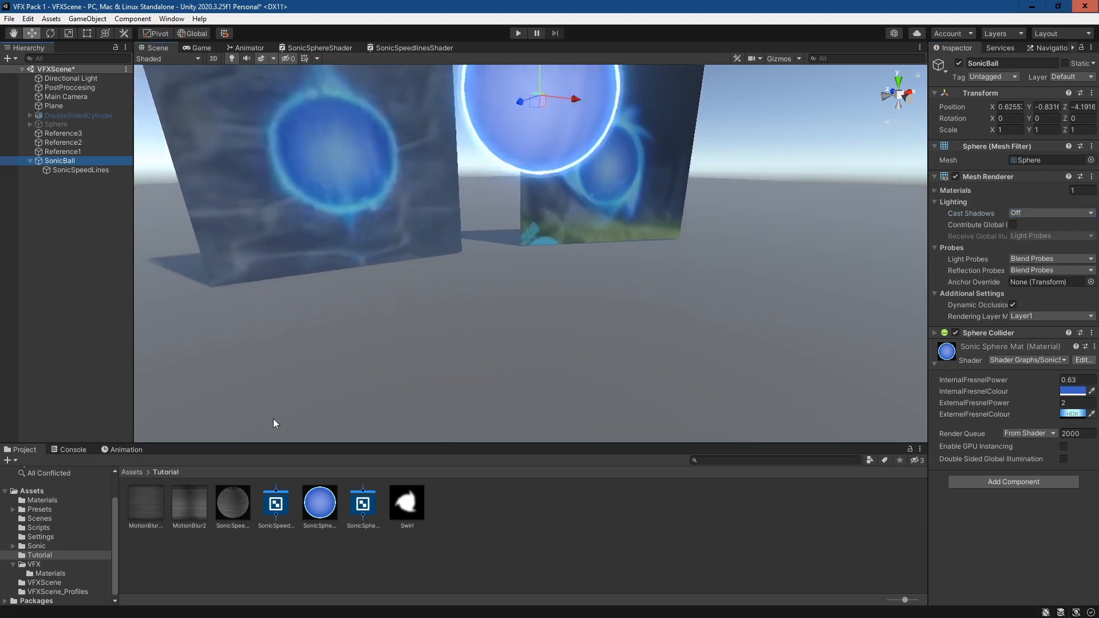
middle_click_drag(628, 228, 678, 367)
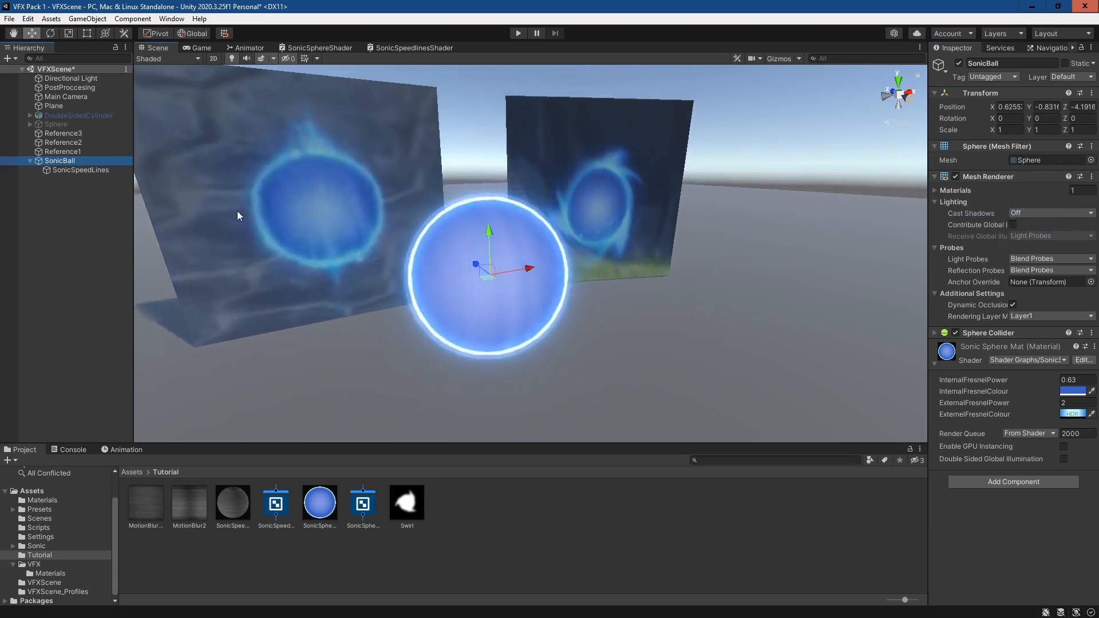
Step: Set Cast Shadows back to On for the SonicBall and view the ball against the reference images
left_click(93, 168)
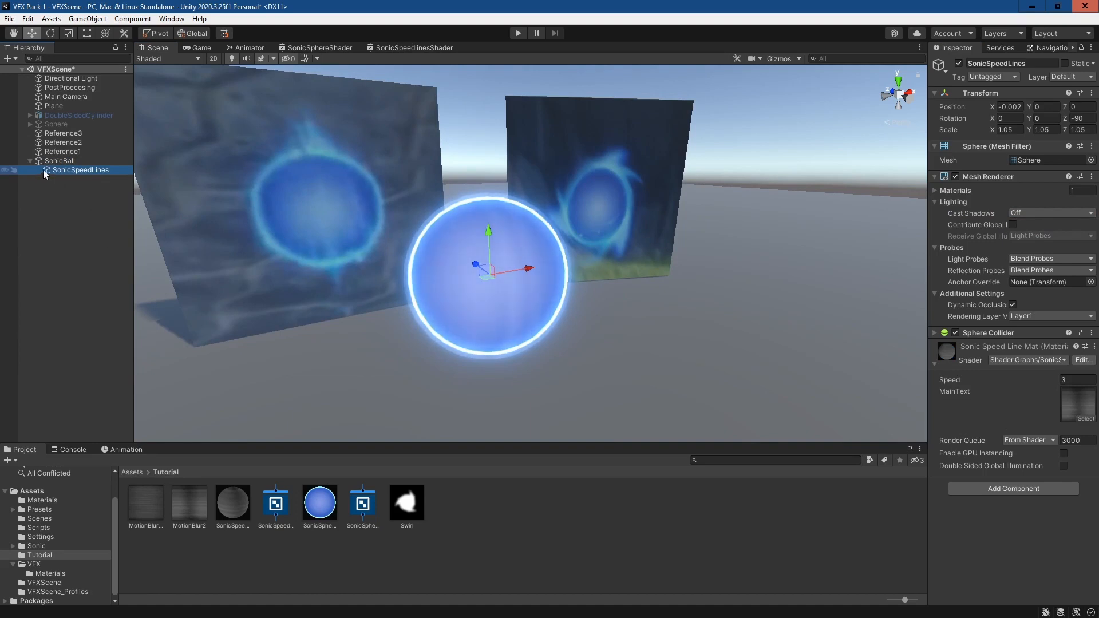
left_click(56, 160)
left_click(1028, 214)
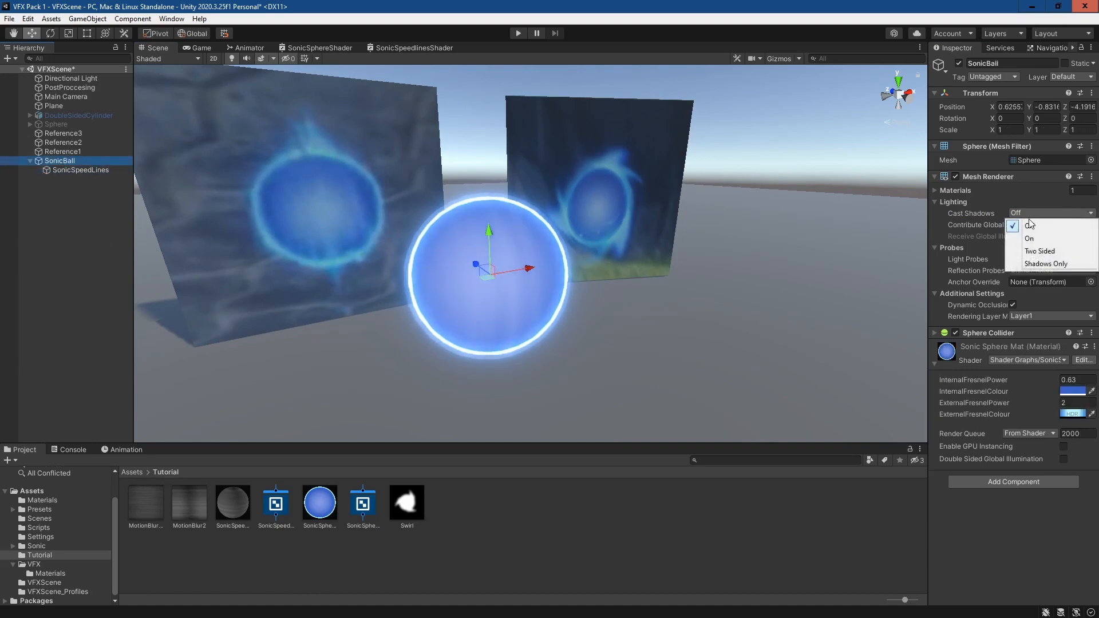
left_click(1035, 240)
middle_click_drag(692, 230, 701, 179)
left_click_drag(814, 164, 753, 162, "alt")
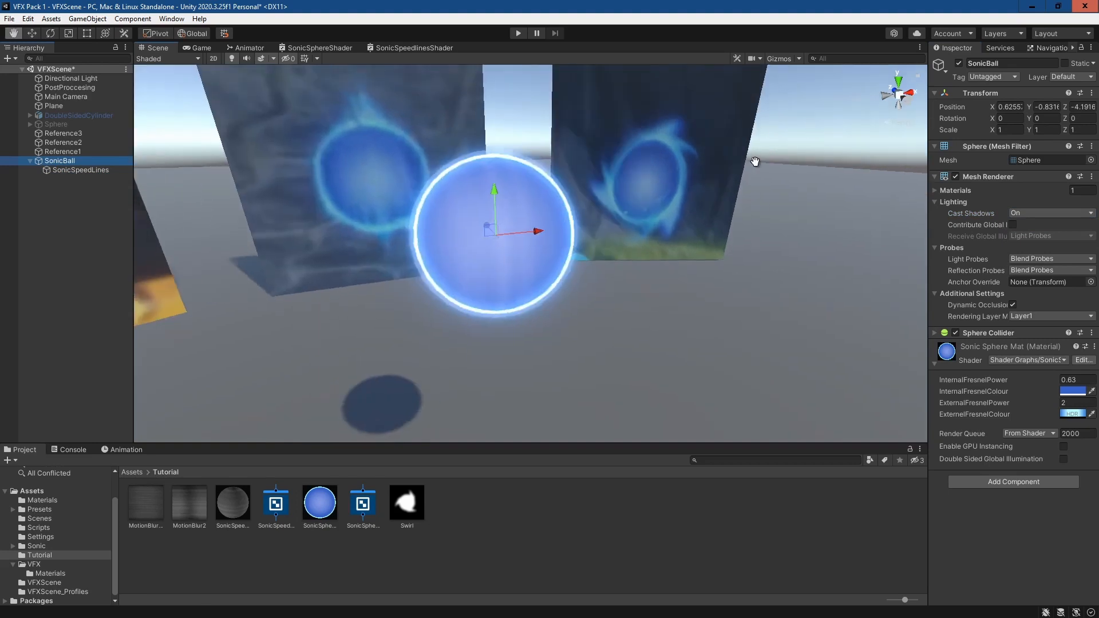
middle_click_drag(753, 162, 744, 181)
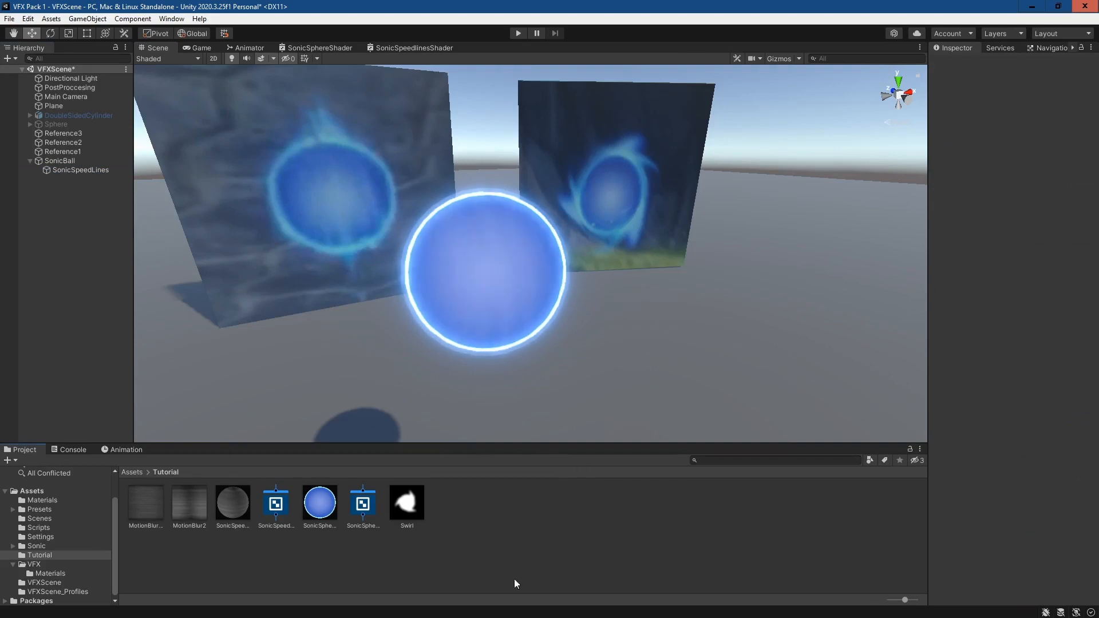
Step: Create a new material named DistortionMat in the Tutorial folder
right_click(461, 511)
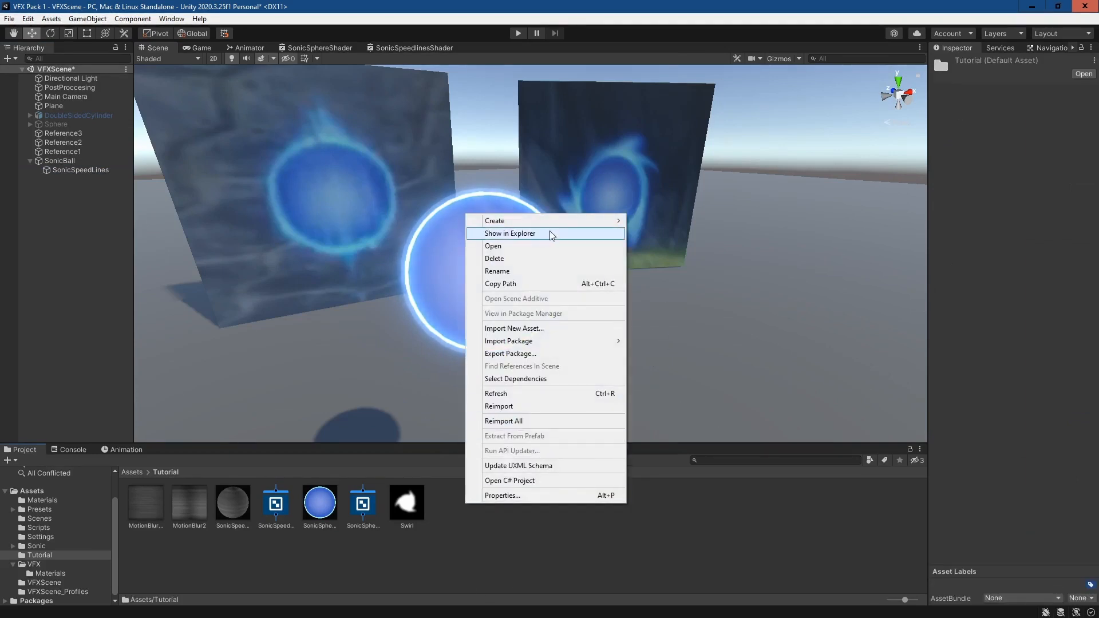
mouse_move(553, 221)
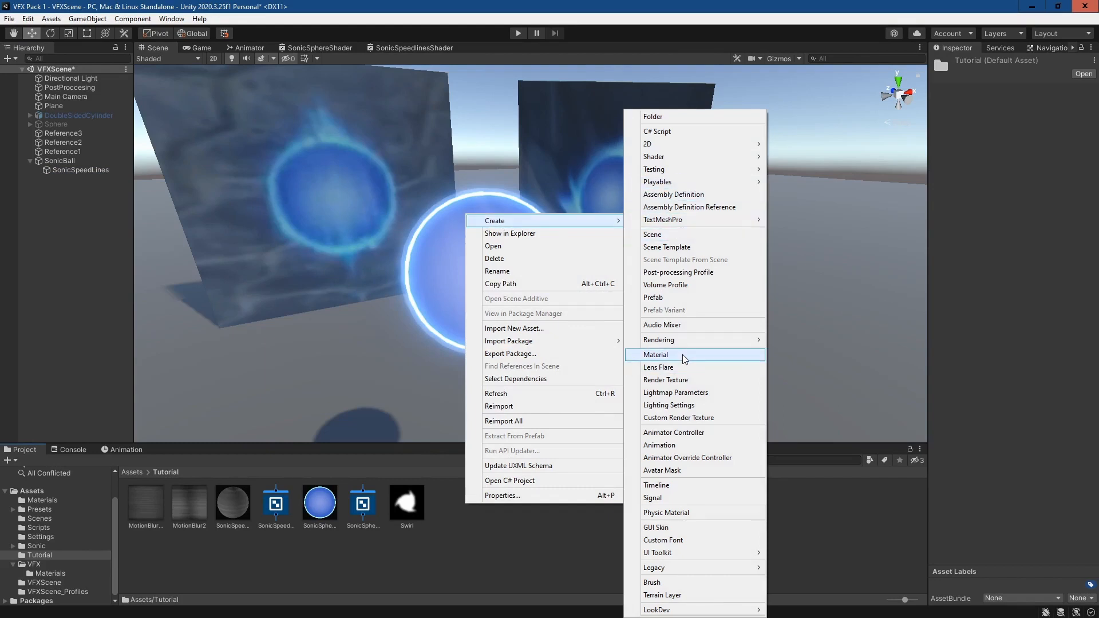
left_click(682, 355)
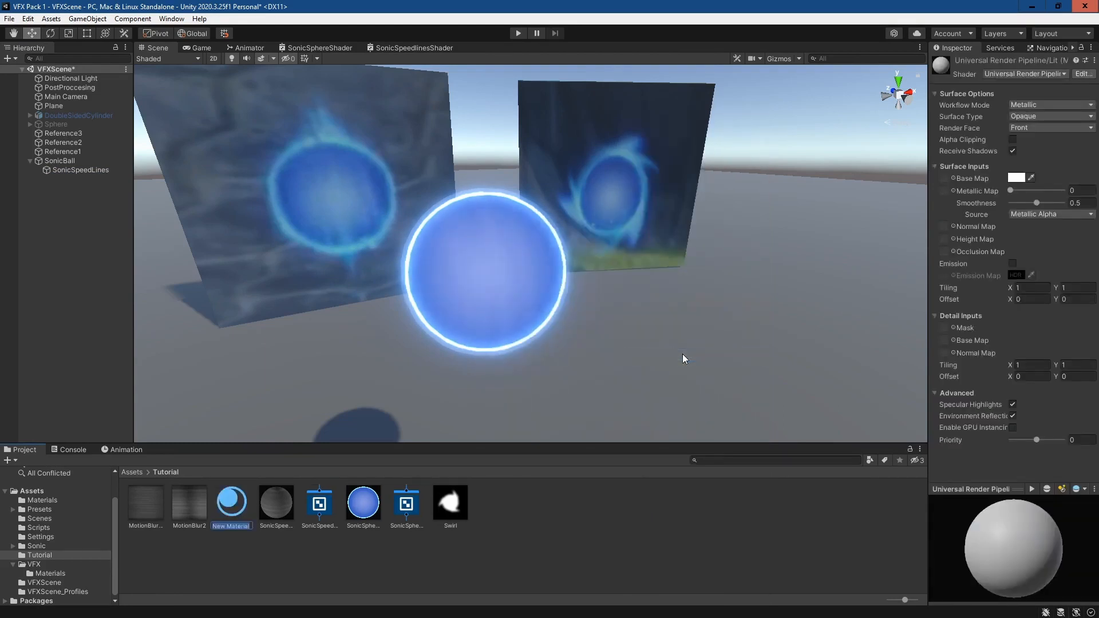
type("DistortionMat")
key("Return")
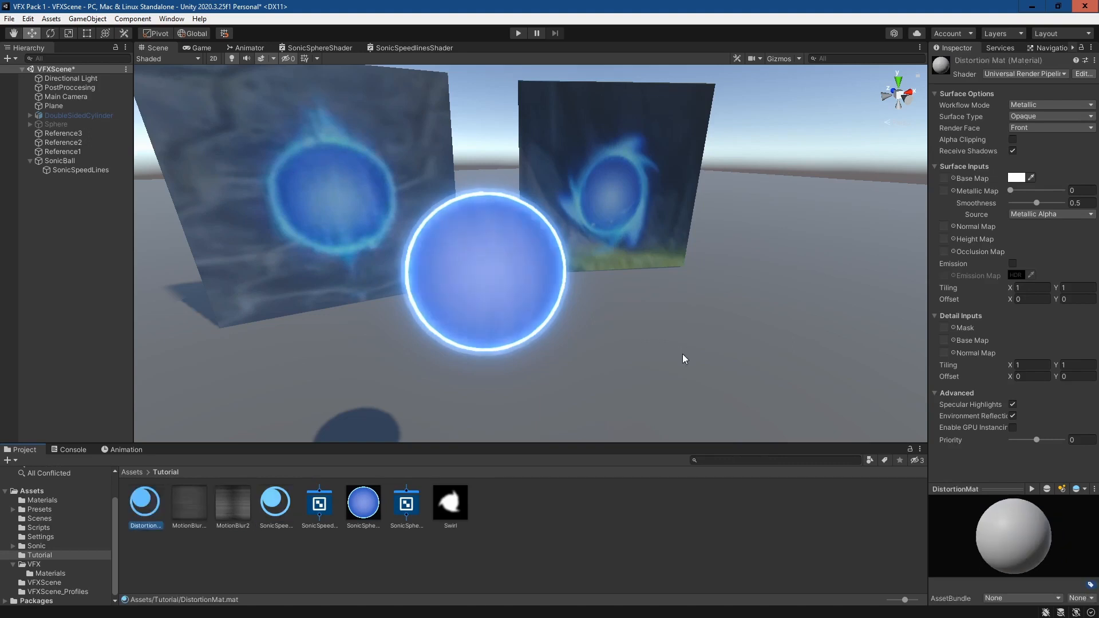
Step: Create a Universal Render Pipeline unlit shader graph named DistortionShader in the Tutorial folder
right_click(610, 535)
mouse_move(683, 255)
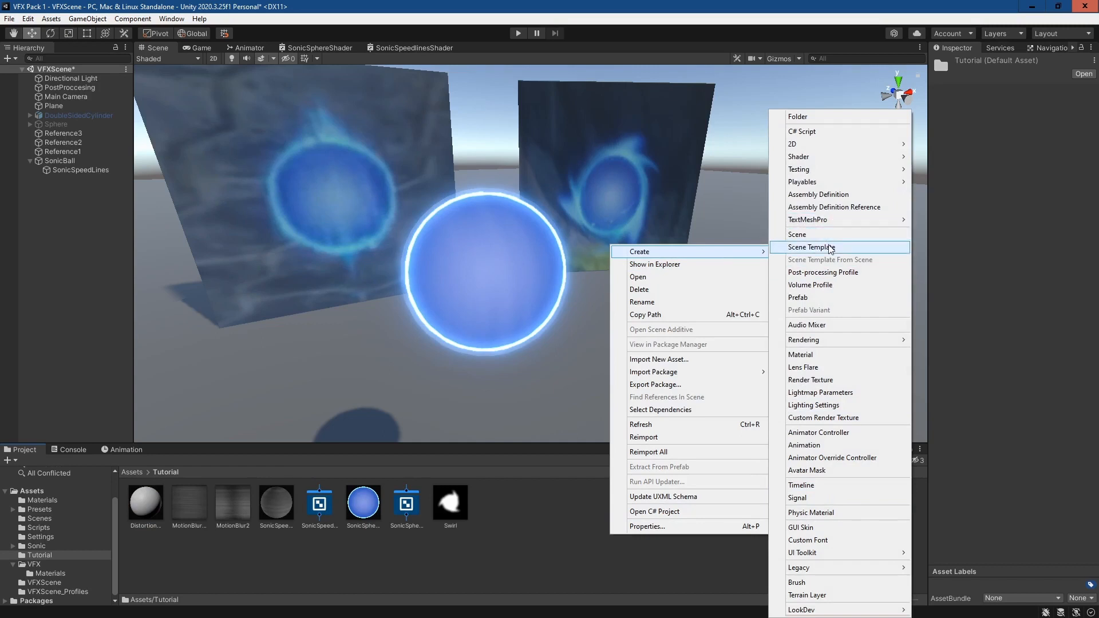
mouse_move(836, 156)
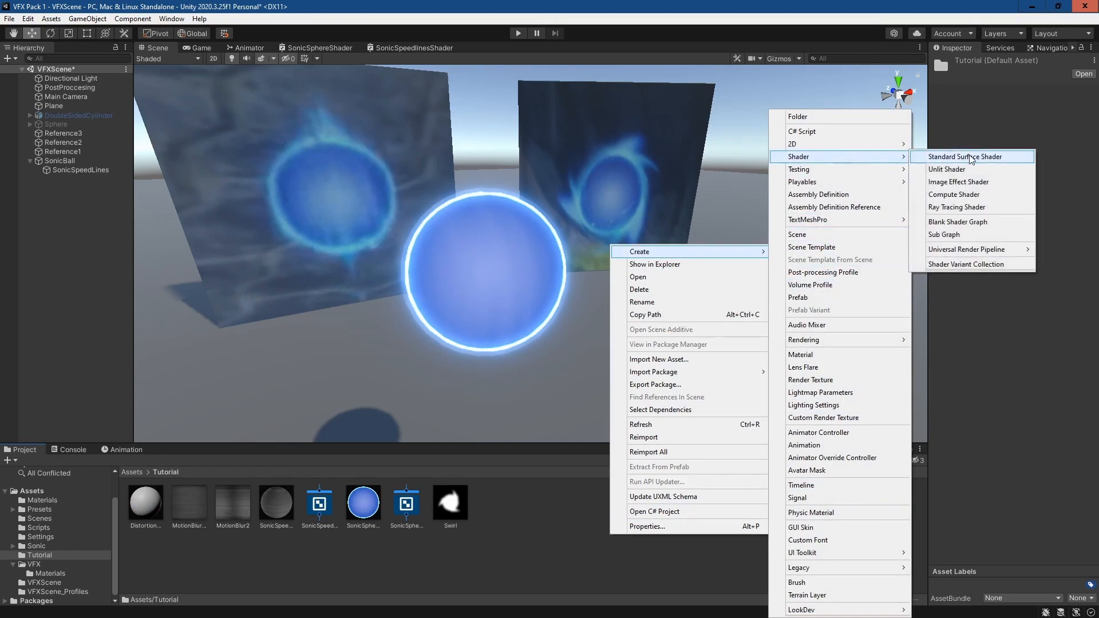
mouse_move(973, 250)
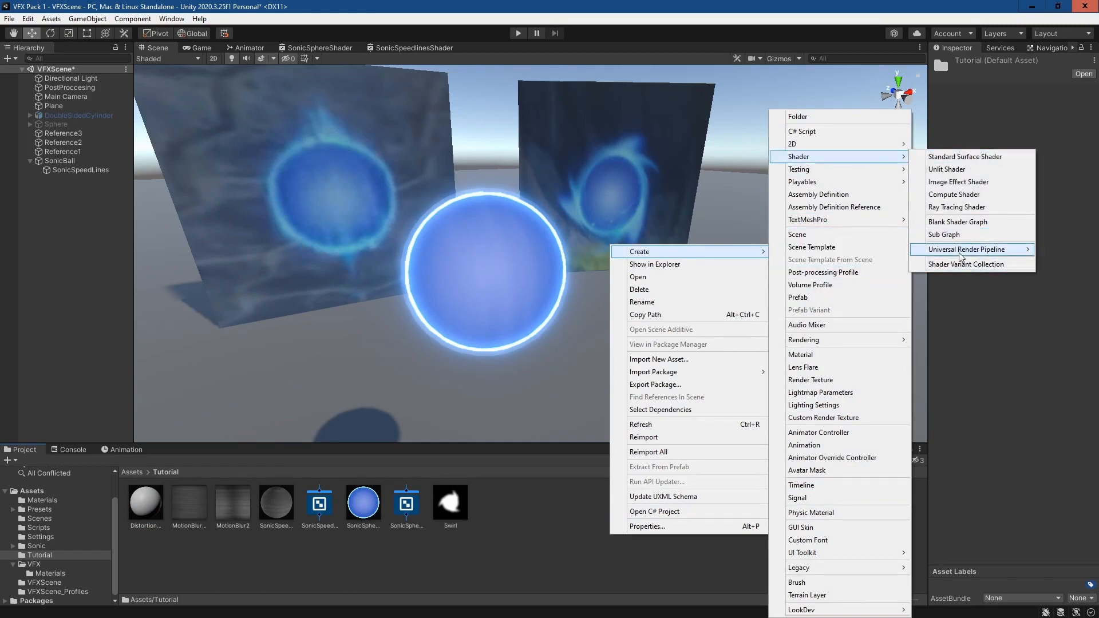
left_click(864, 284)
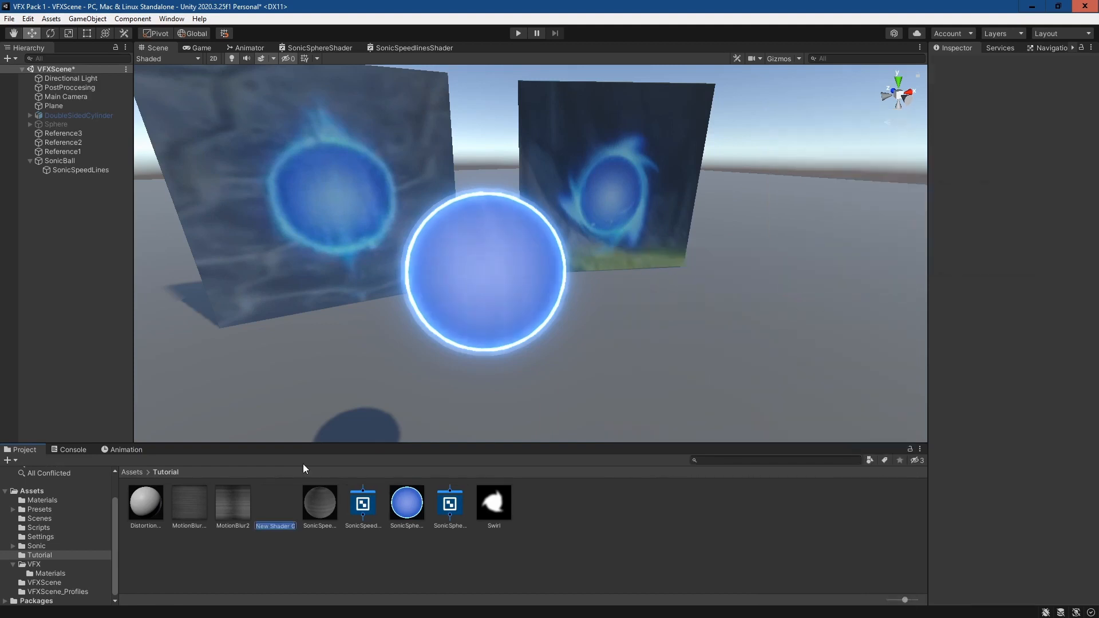
type("DistortionShader")
key("Return")
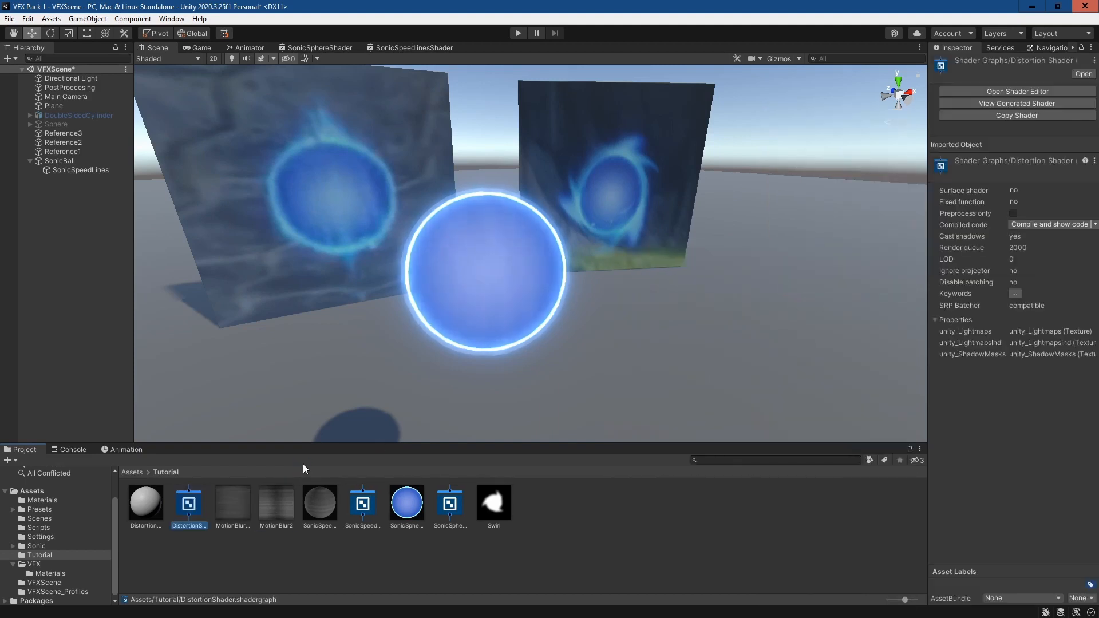
left_click(145, 504)
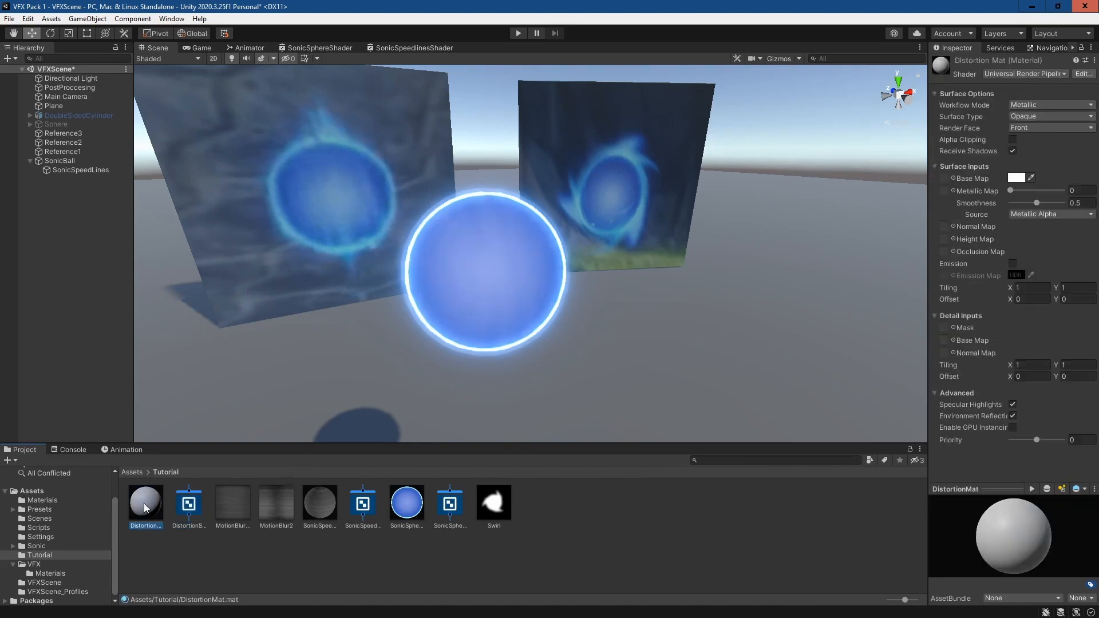
left_click(1025, 74)
left_click(998, 190)
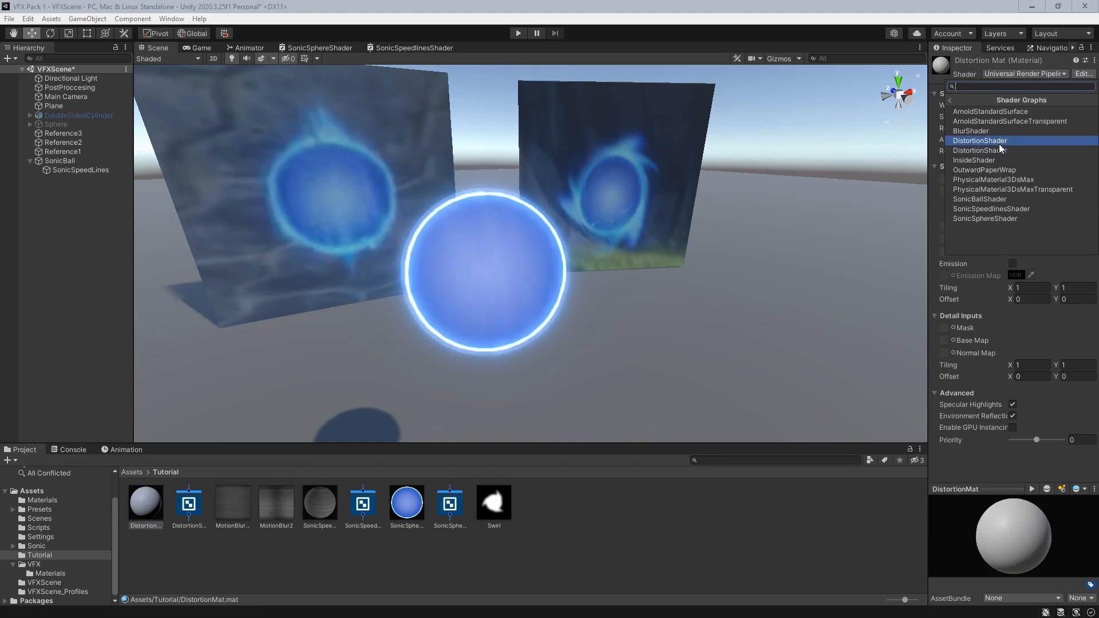
left_click(732, 464)
Step: Rename the DistortionShader graph in the Tutorial folder to SonicDistortionShader
right_click(189, 503)
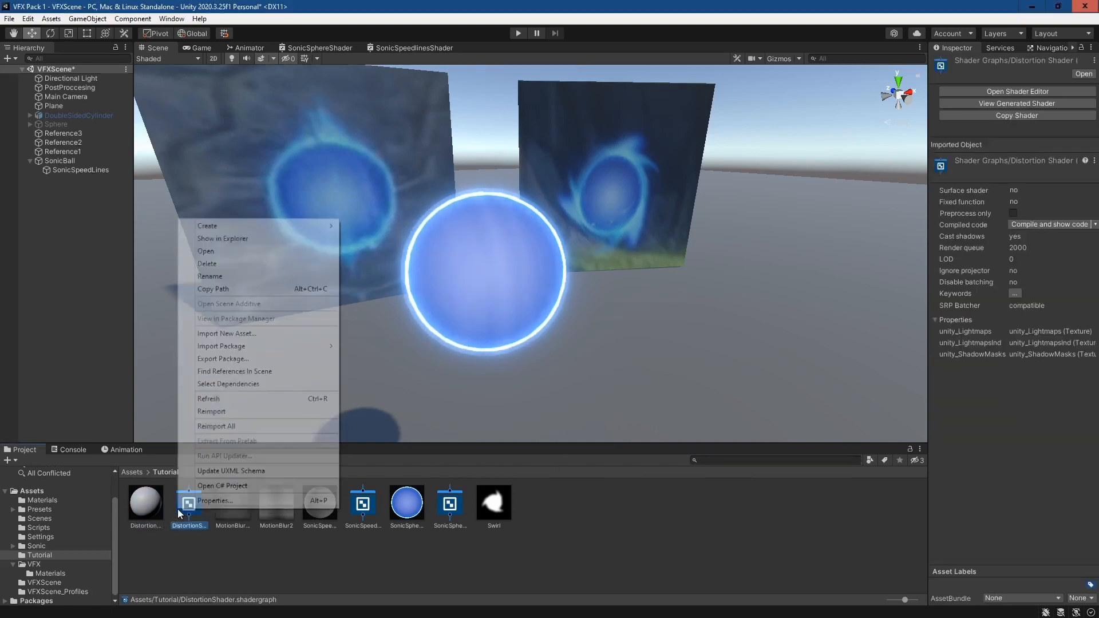
left_click(210, 276)
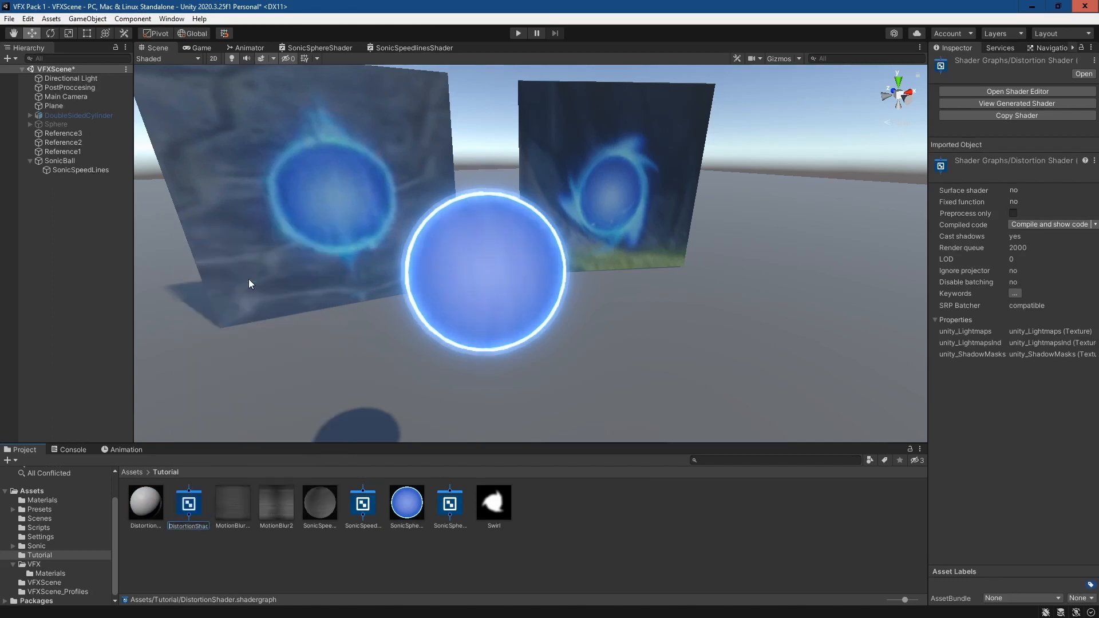
key("Home")
type("Sonic")
key("Return")
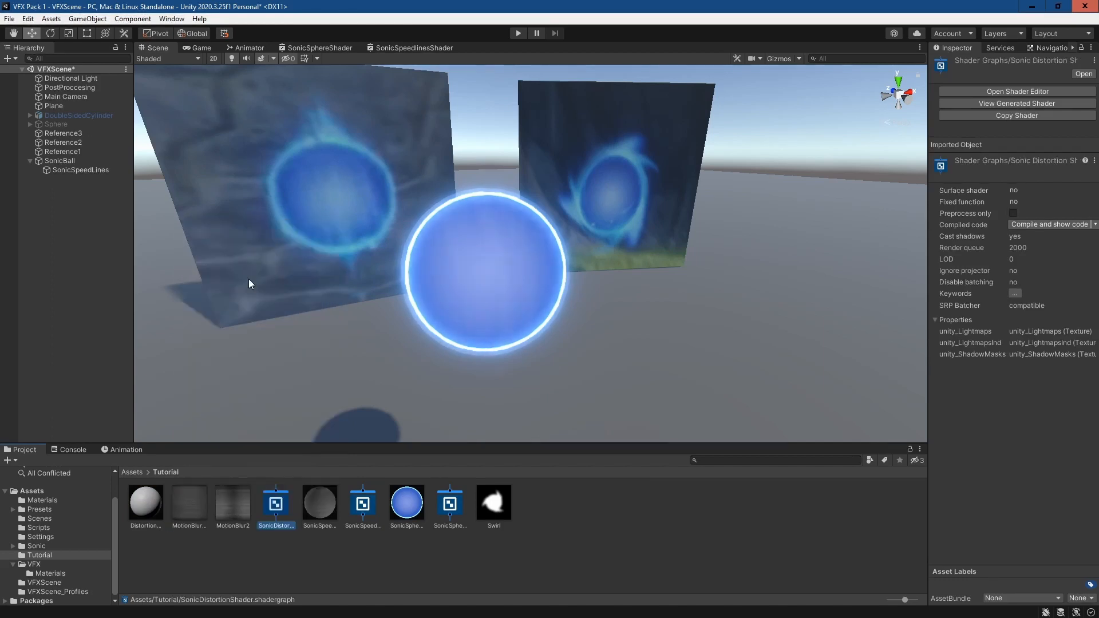
Step: Assign the SonicDistortionShader shader graph to the DistortionMat material
left_click(160, 497)
left_click(1001, 72)
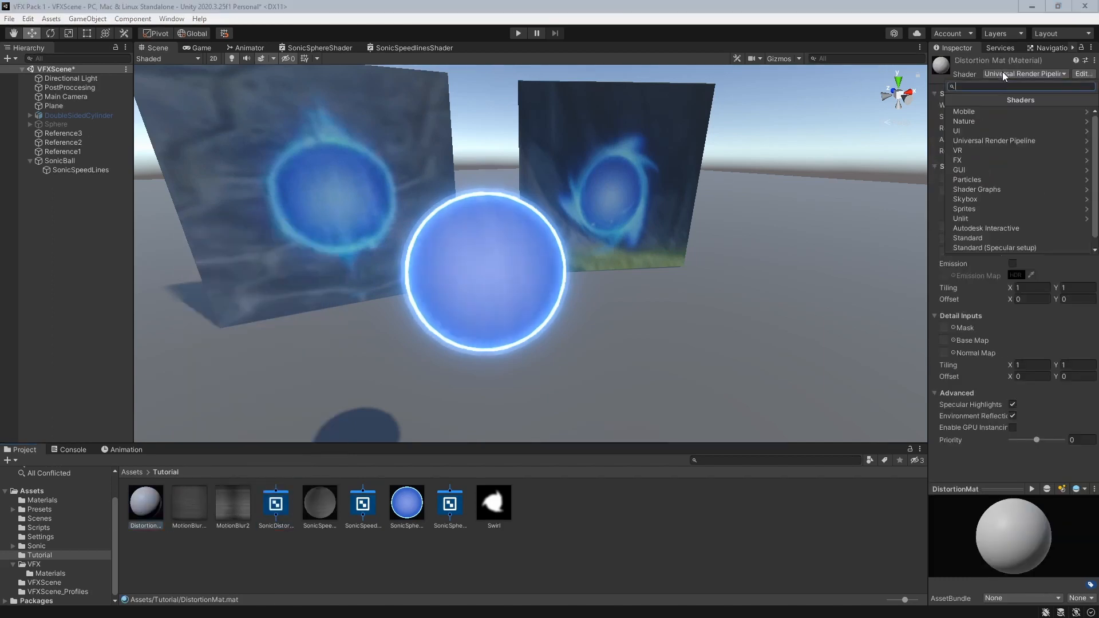
left_click(1033, 198)
left_click(951, 101)
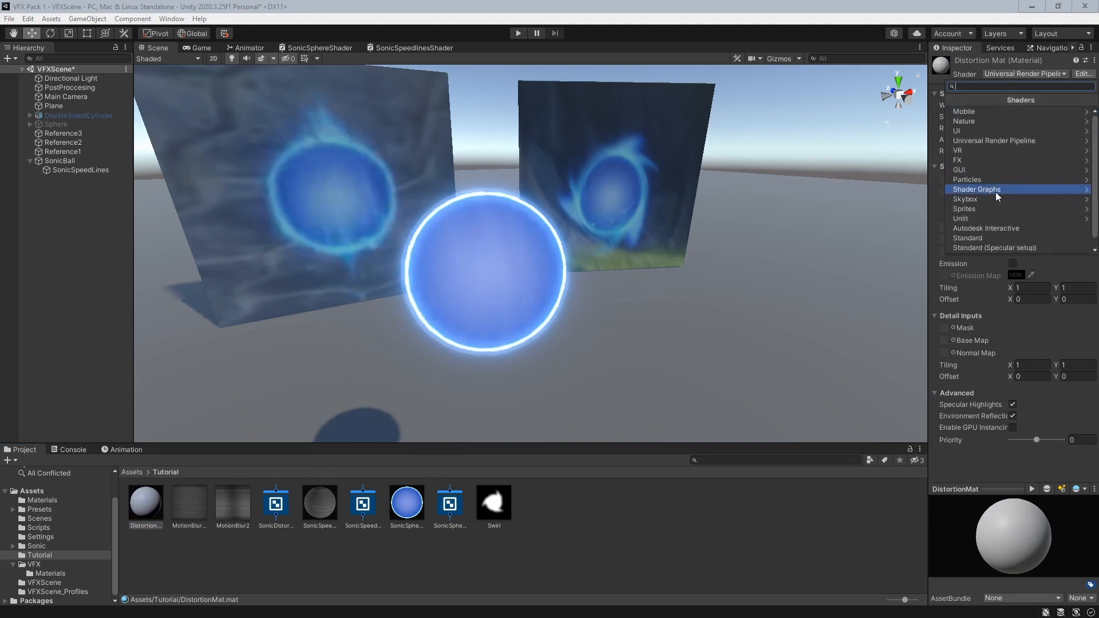
left_click(1002, 184)
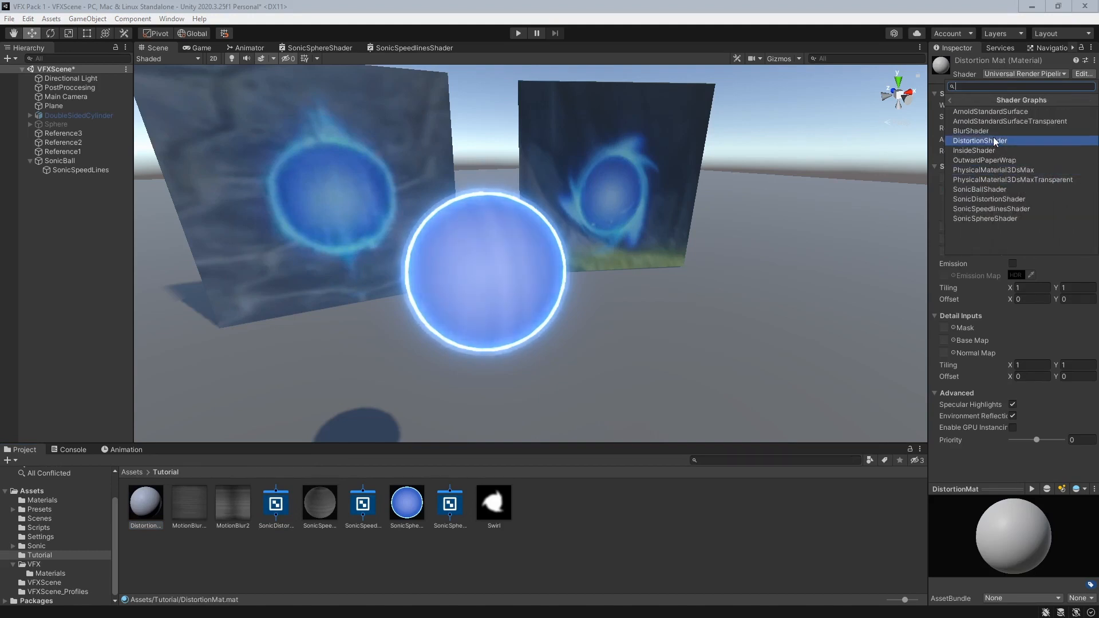
left_click(1000, 200)
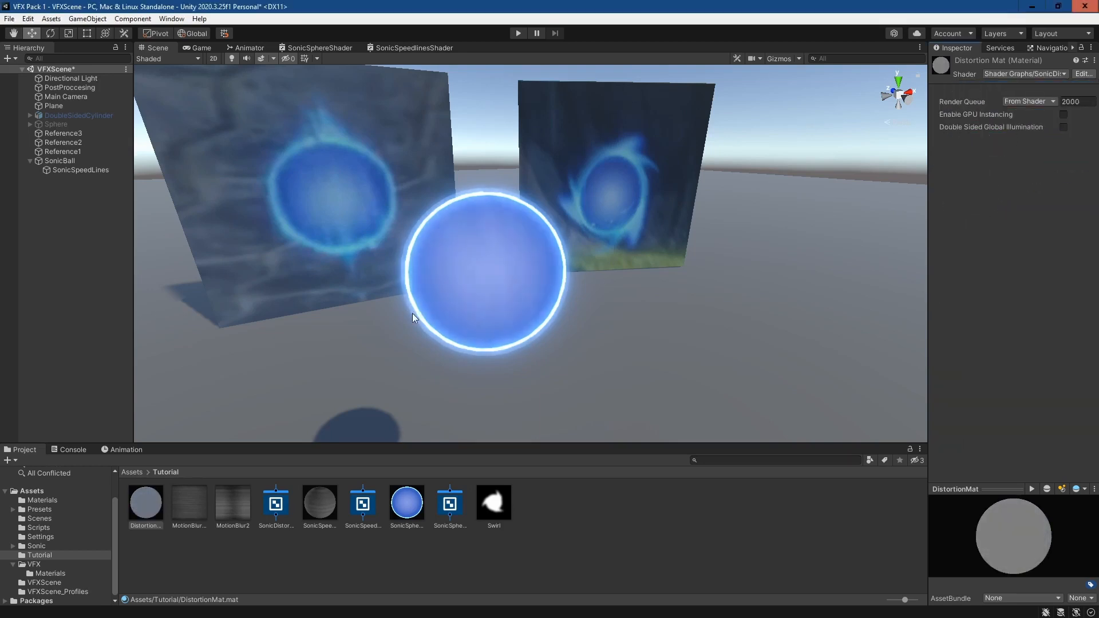
Step: Add a 3D sphere to the scene and name it Distortion
right_click(61, 213)
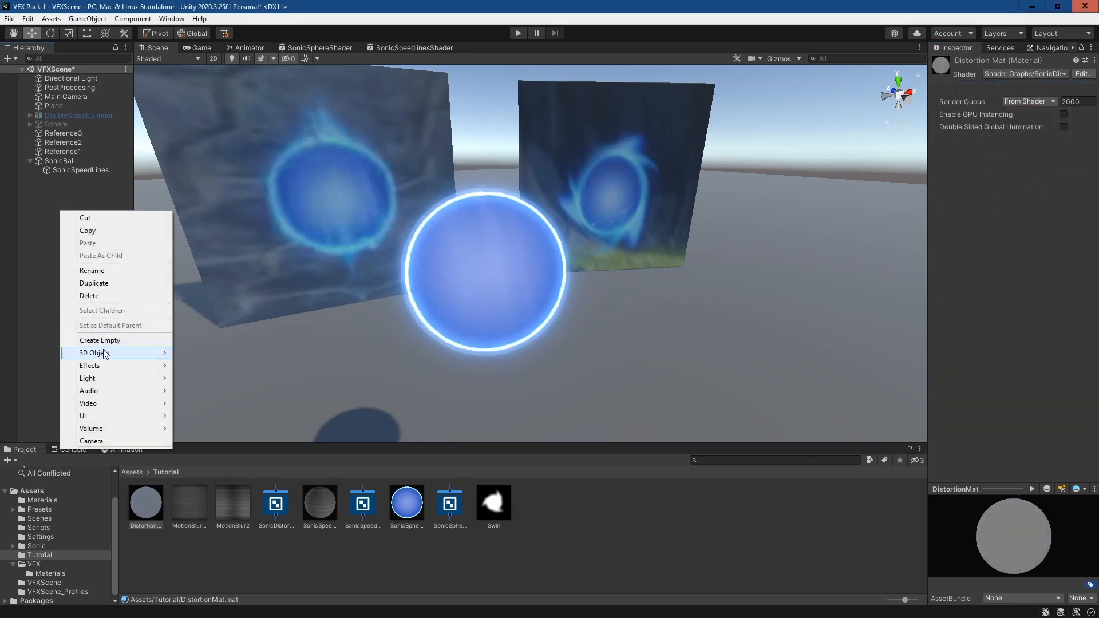
mouse_move(112, 353)
left_click(229, 364)
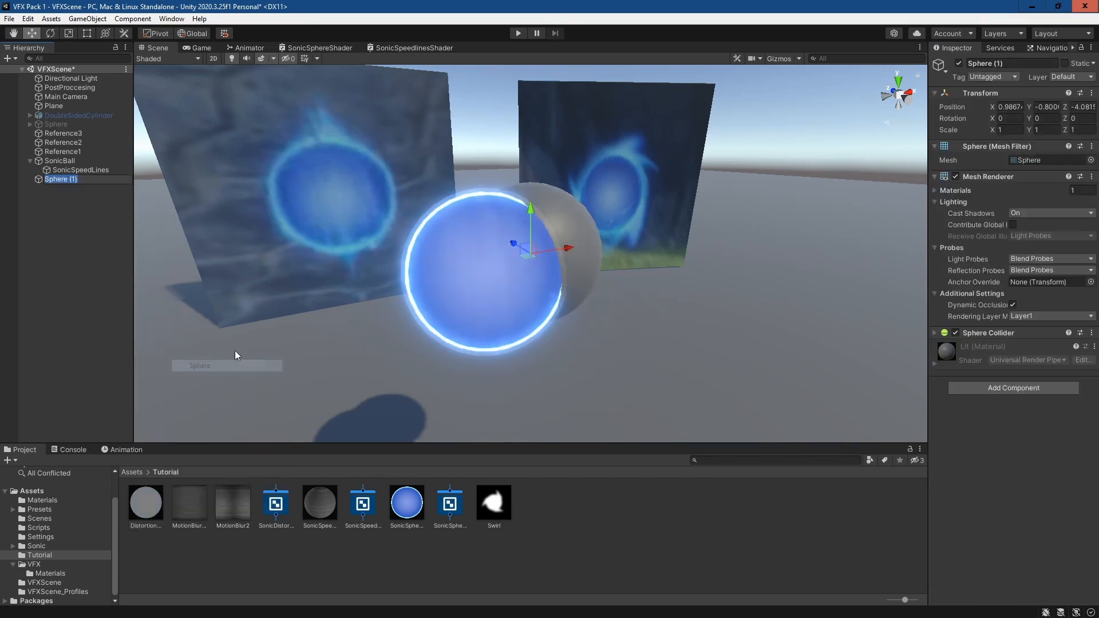
type("Distorti")
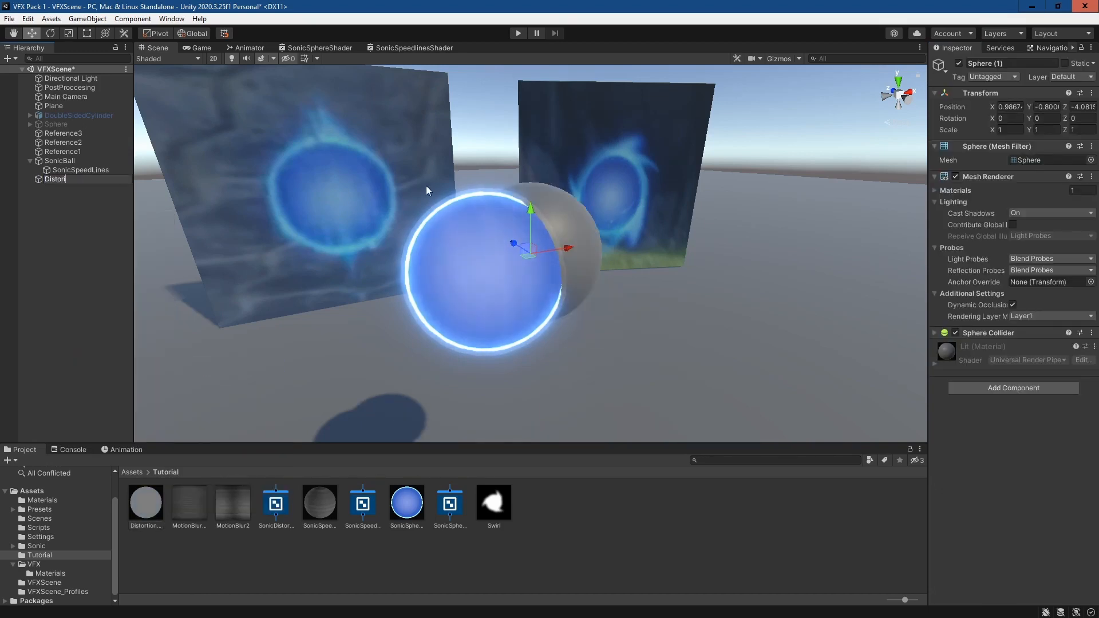
type("on")
key("Return")
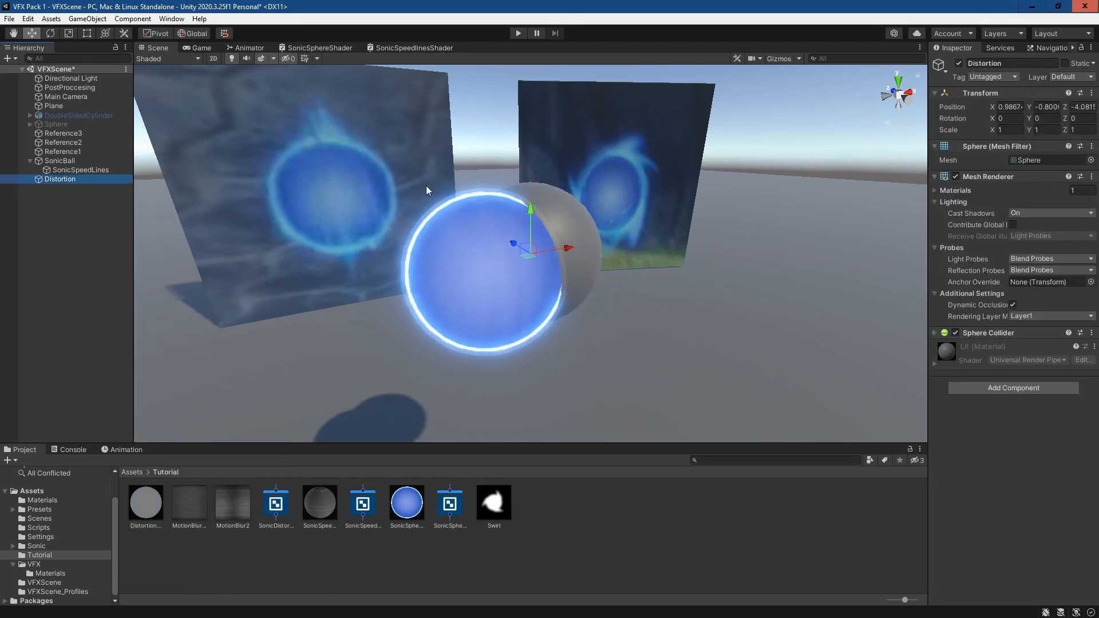
Step: Make the Distortion sphere a child of SonicBall and set its position to 0, 0, 0
left_click_drag(80, 179, 80, 172)
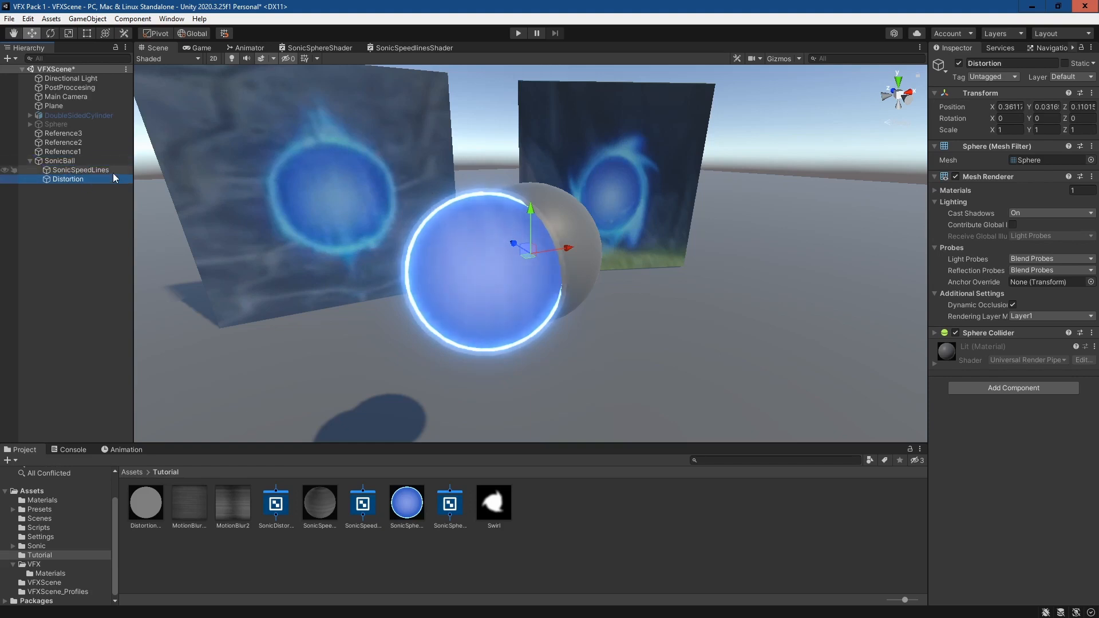
left_click(1010, 106)
type("0")
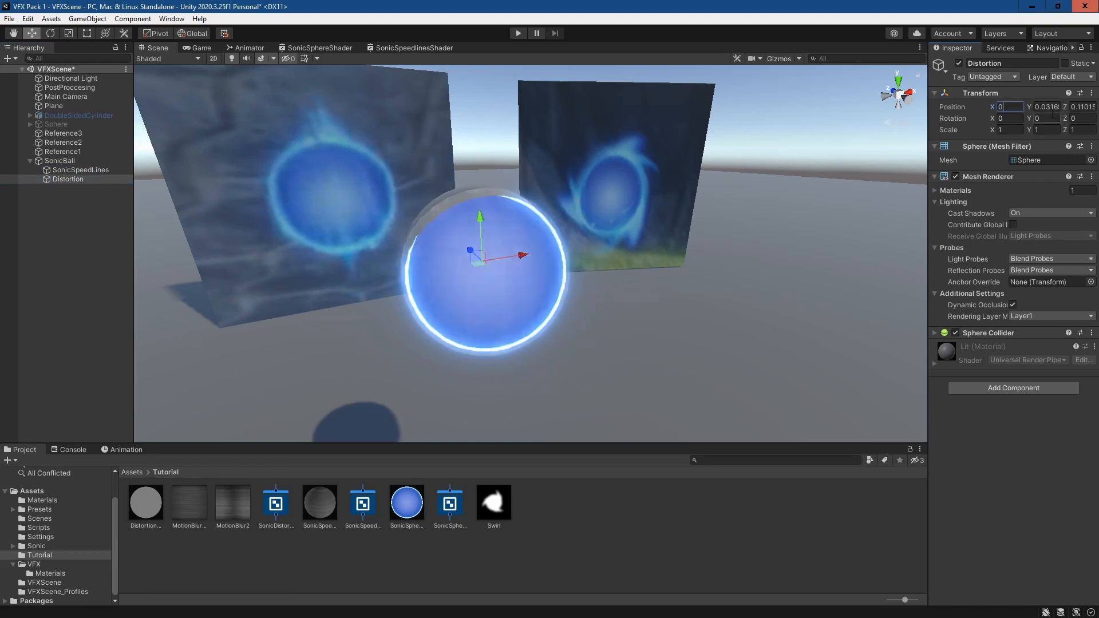
left_click(1057, 107)
type("0")
key("Tab")
type("0")
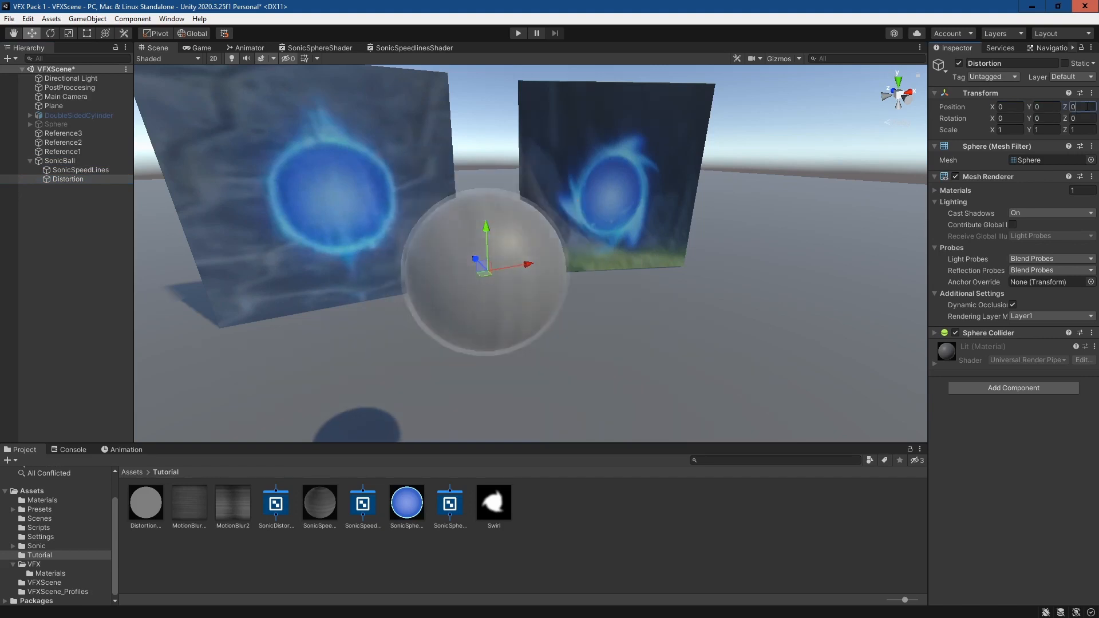
Step: Set the Distortion sphere's scale to 1.05 on all three axes
left_click(1010, 129)
type("1.0")
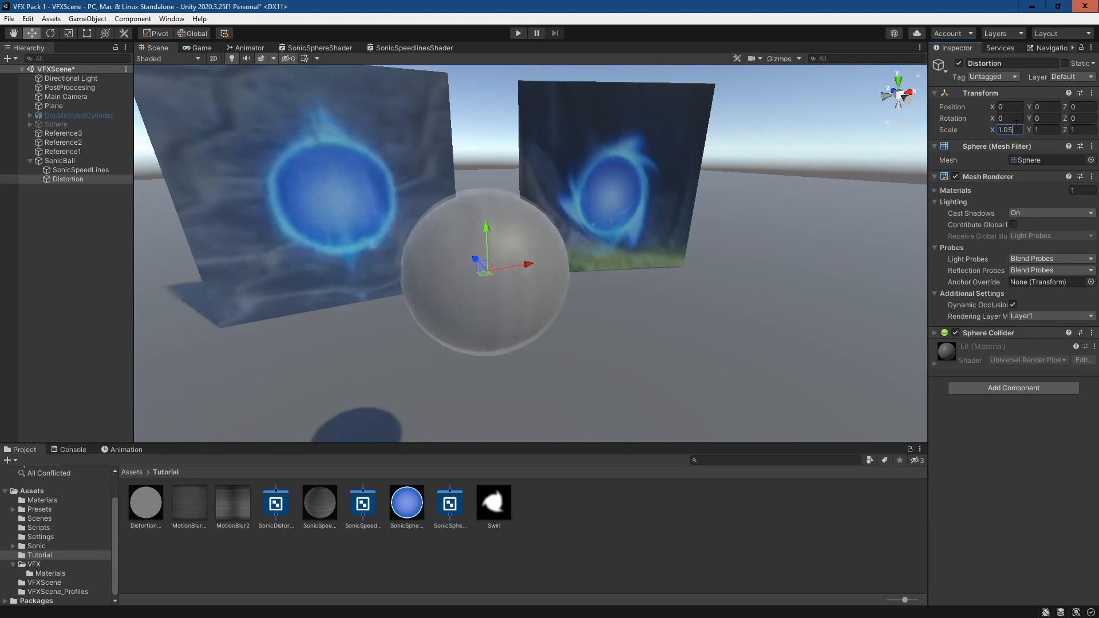
type("5")
key("Tab")
type(".05")
key("Tab")
type("1.05")
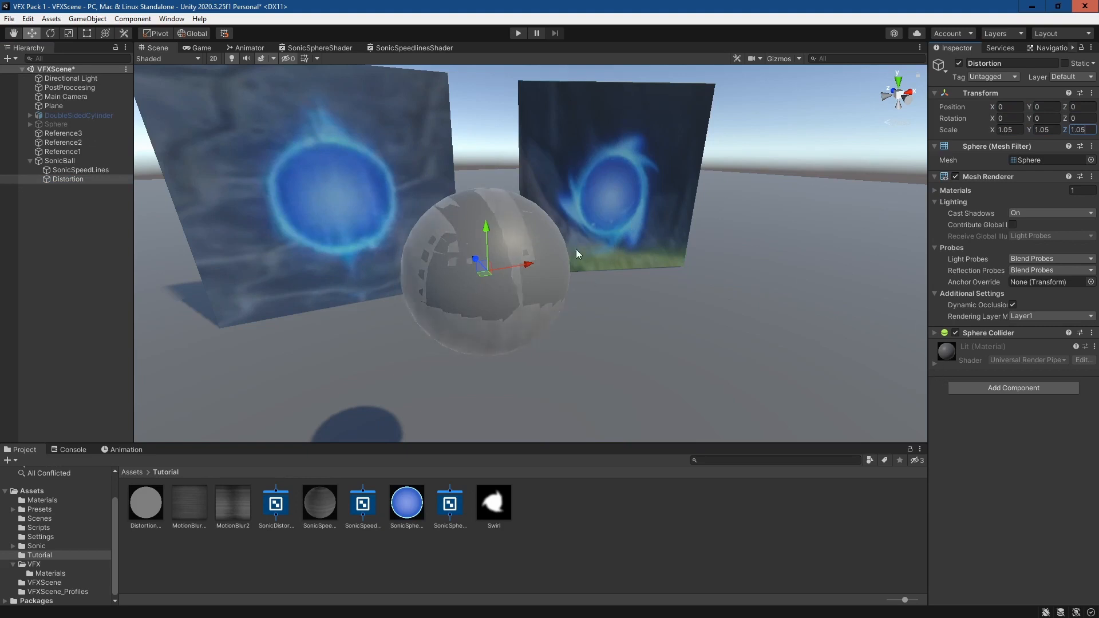
Step: Set the Distortion sphere's scale to 1.06 on all three axes and apply the DistortionMat material to it
left_click(1020, 130)
left_click(1021, 130)
key("BackSpace")
type("6")
key("Tab")
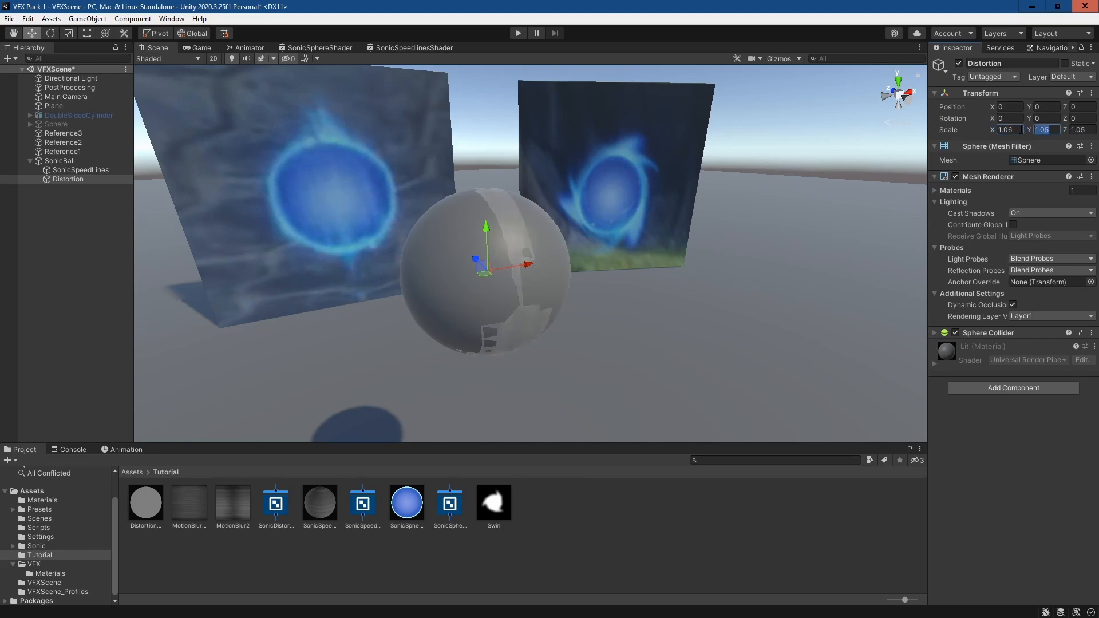
type("1.06")
key("Tab")
type("1")
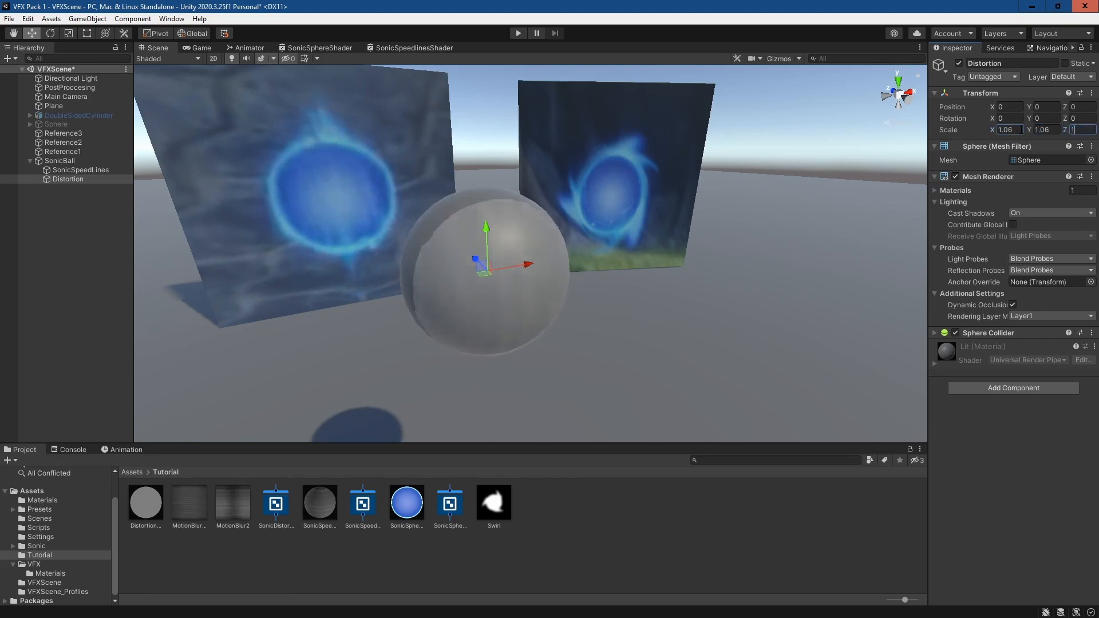
type(".06")
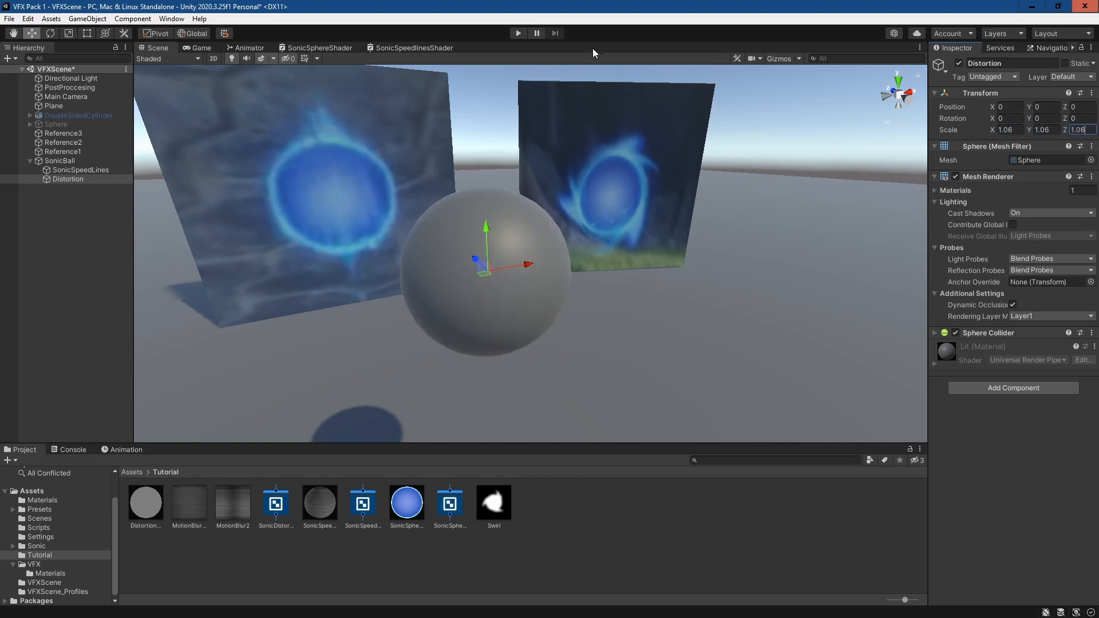
left_click_drag(142, 500, 480, 300)
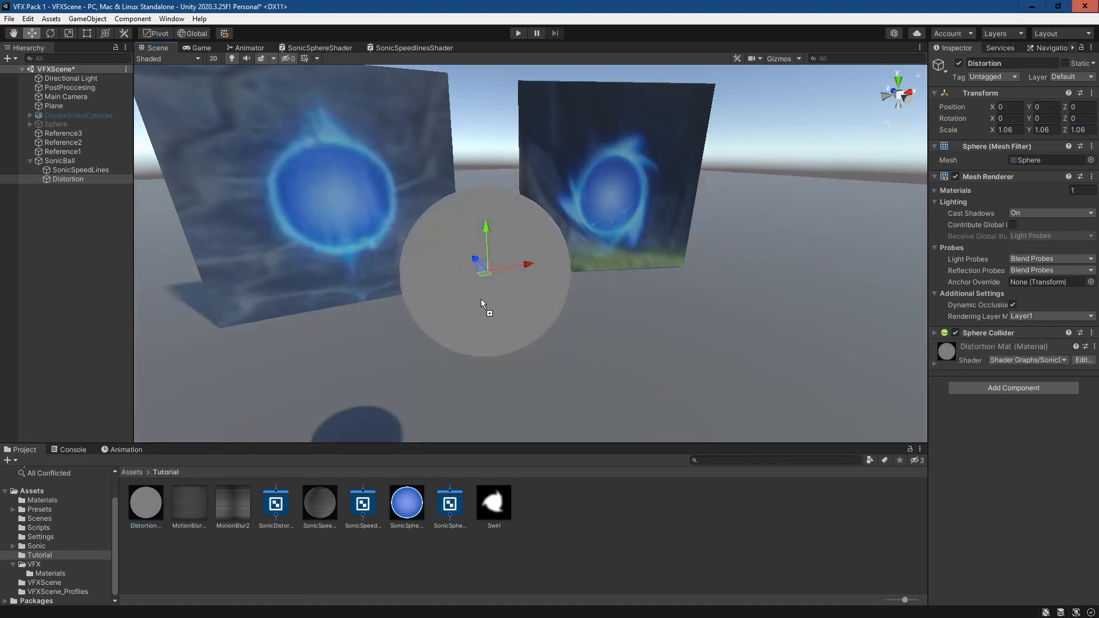
Step: Open the SonicDistortionShader graph and set its surface to Transparent with Additive blending
double_click(284, 507)
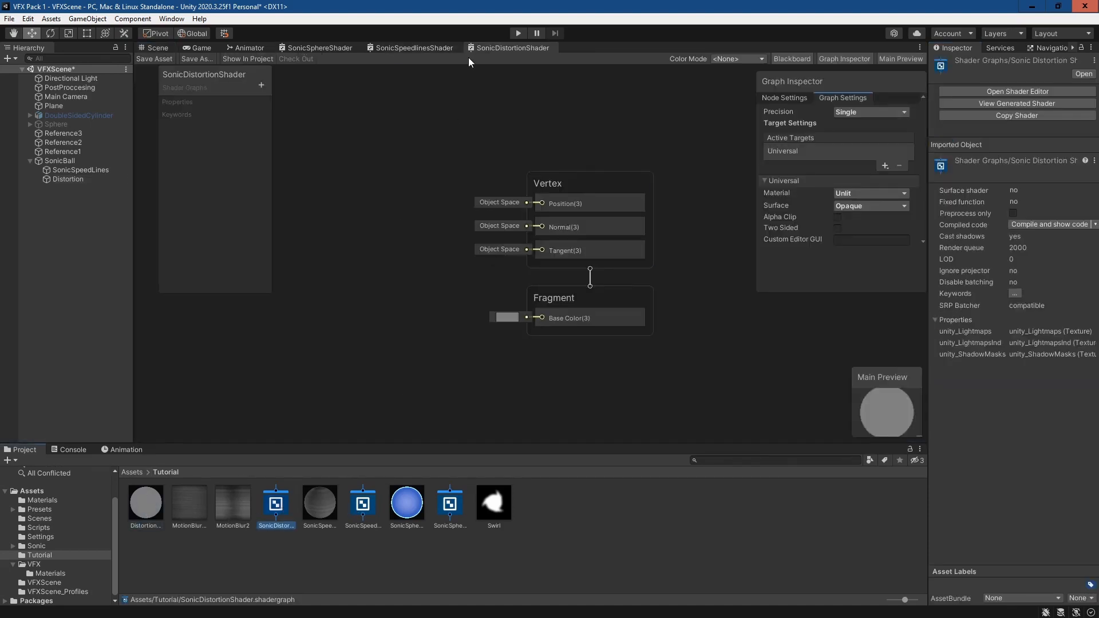
middle_click_drag(394, 253, 454, 222)
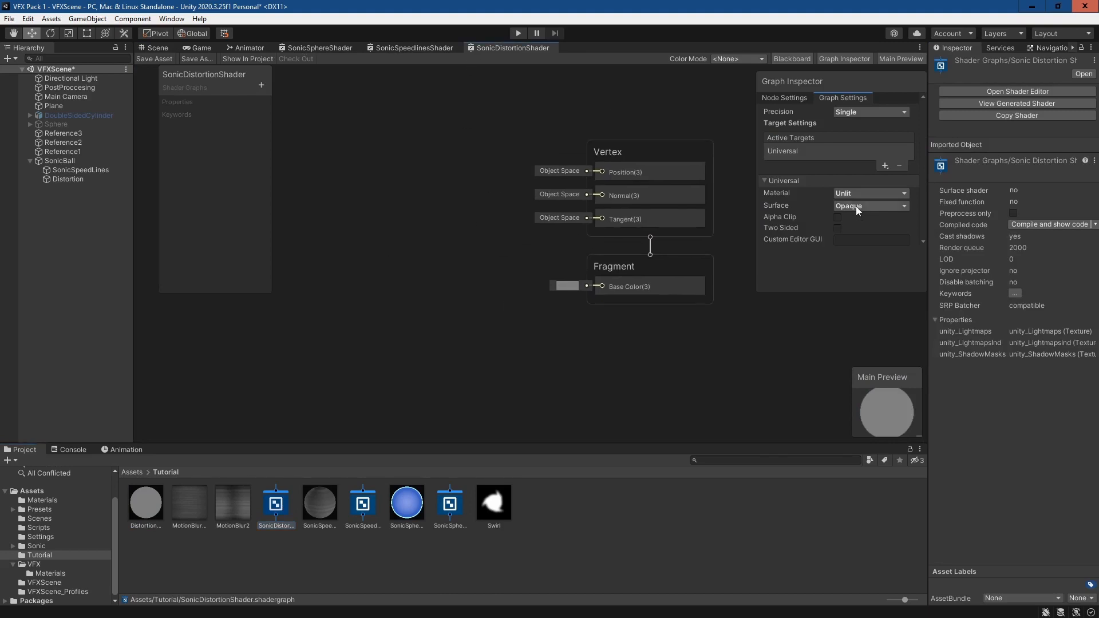
left_click(874, 206)
left_click(876, 232)
left_click(879, 219)
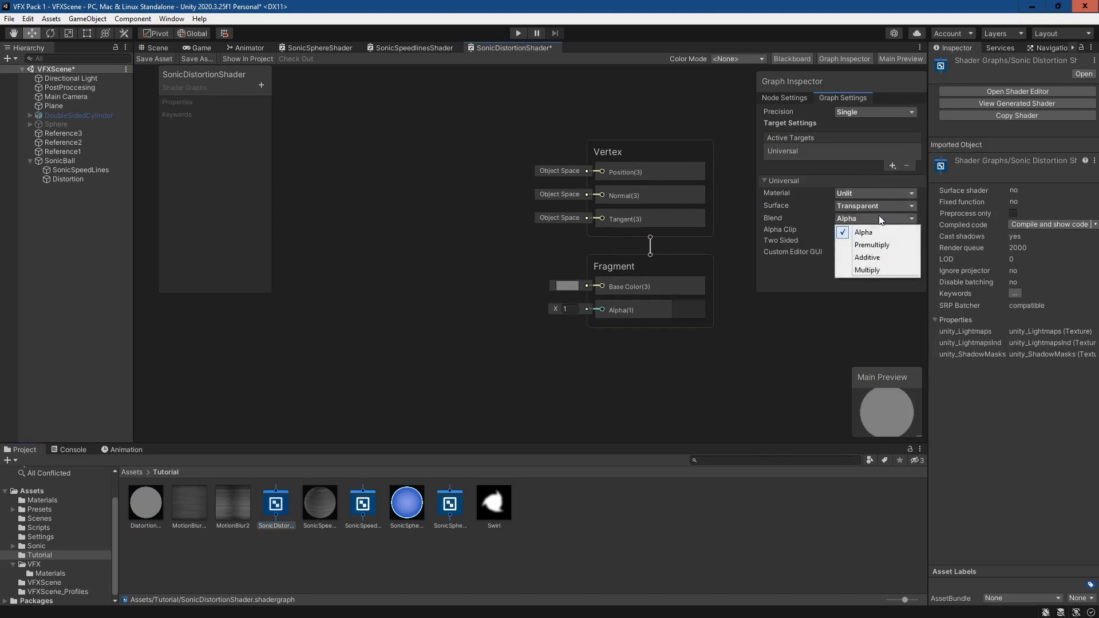
left_click(880, 259)
middle_click_drag(418, 228, 456, 235)
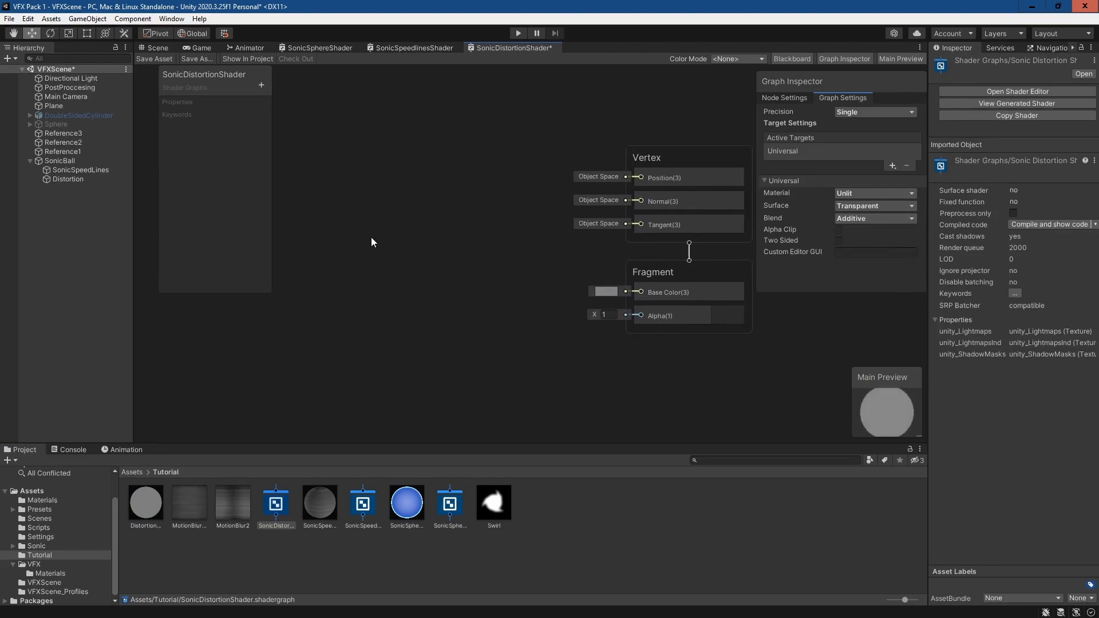
Step: Add a Time node to the distortion shader graph
middle_click_drag(371, 241, 450, 212)
key("space")
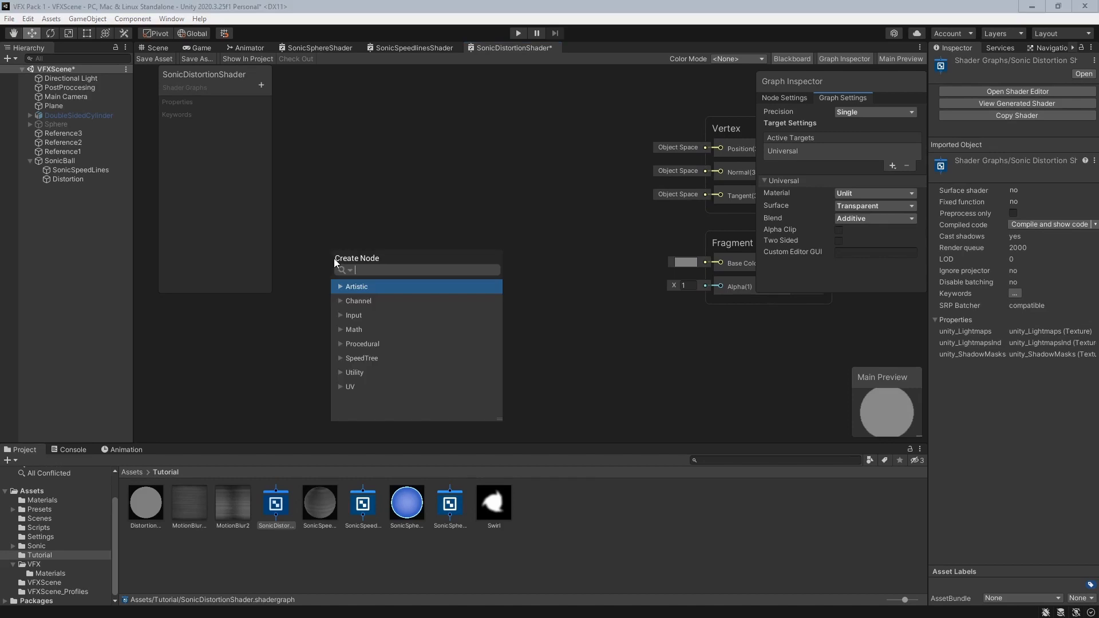
type("time")
key("Return")
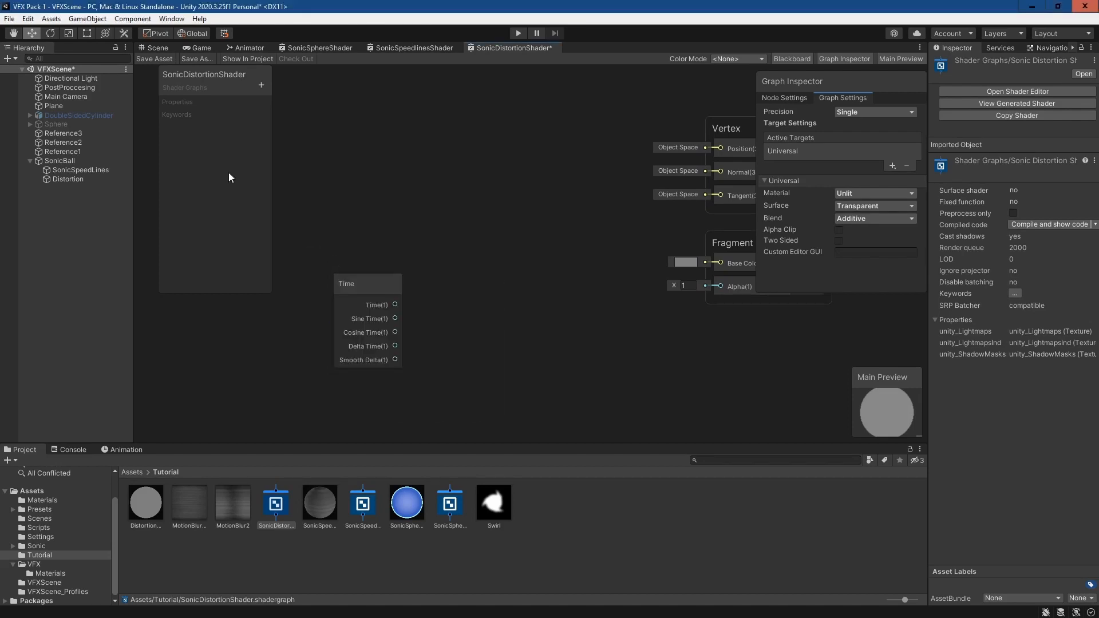
Step: Create a Float property named Speed and place it in the graph above the Time node
left_click(261, 85)
left_click(291, 94)
type("Speed")
key("Return")
left_click_drag(185, 117, 186, 121)
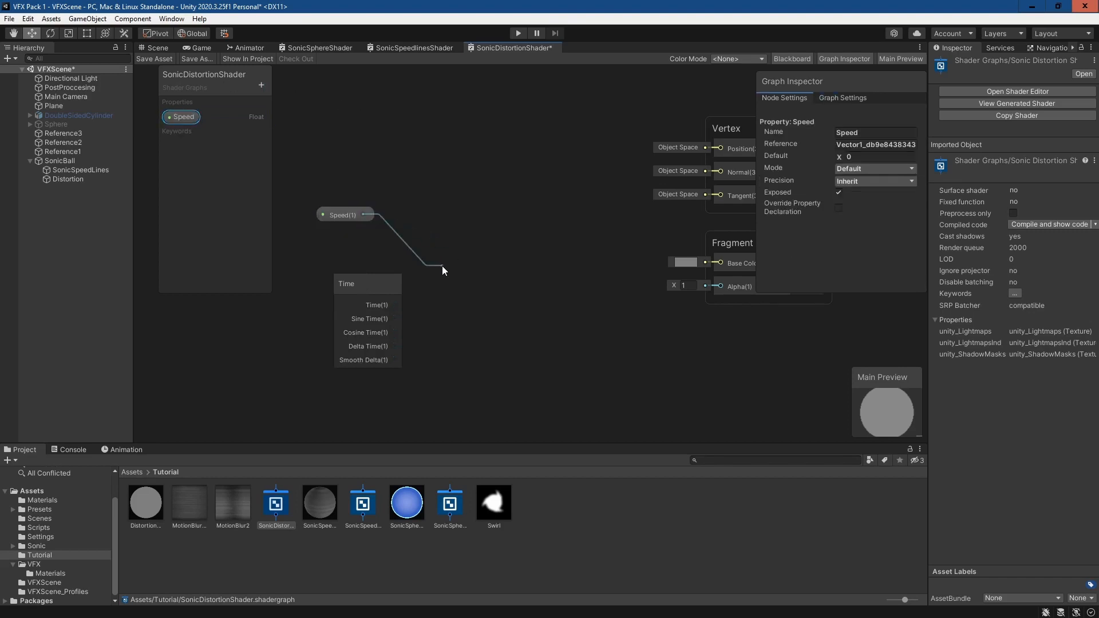
Step: Add a Multiply node with Speed feeding input A and the Time output feeding input B
left_click_drag(442, 265, 441, 262)
type("mult")
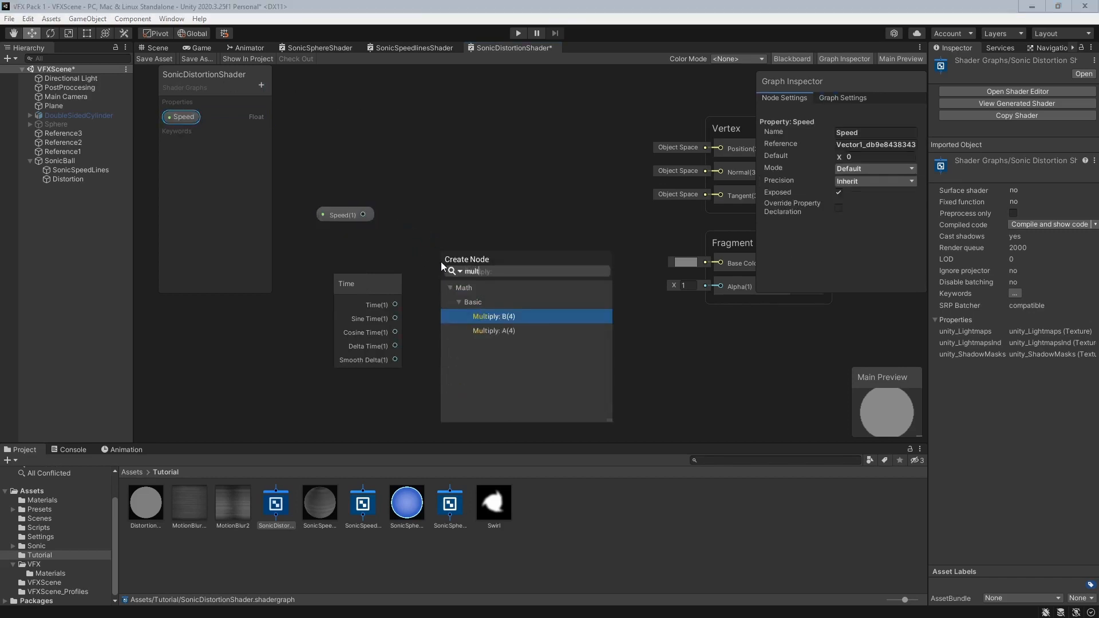
key("Down")
key("Return")
left_click_drag(367, 286, 325, 307)
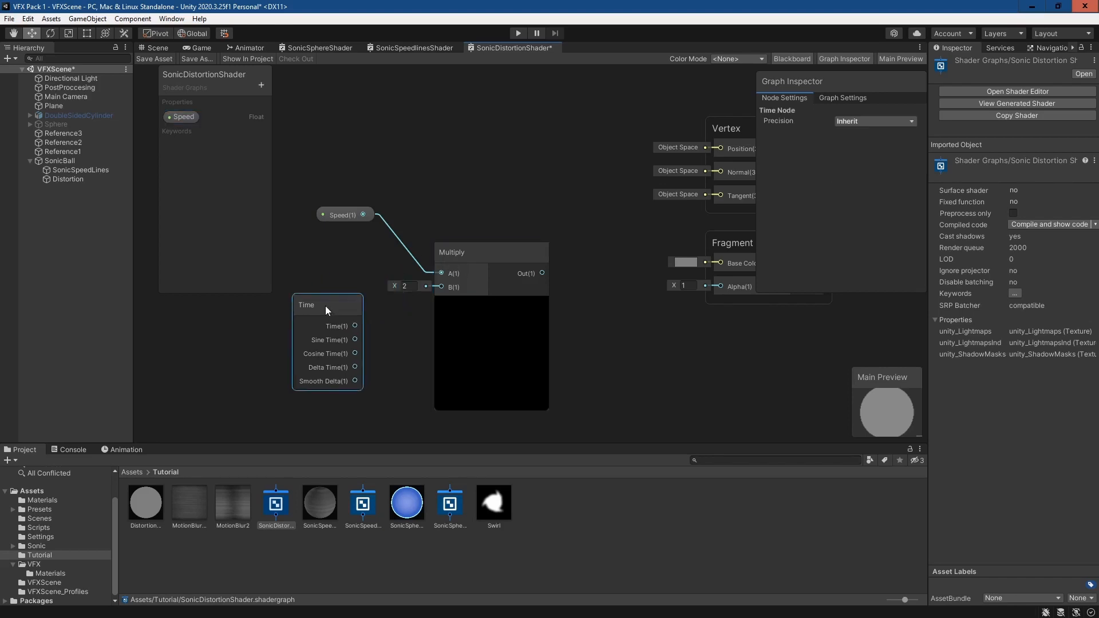
scroll(459, 273, "down", 5)
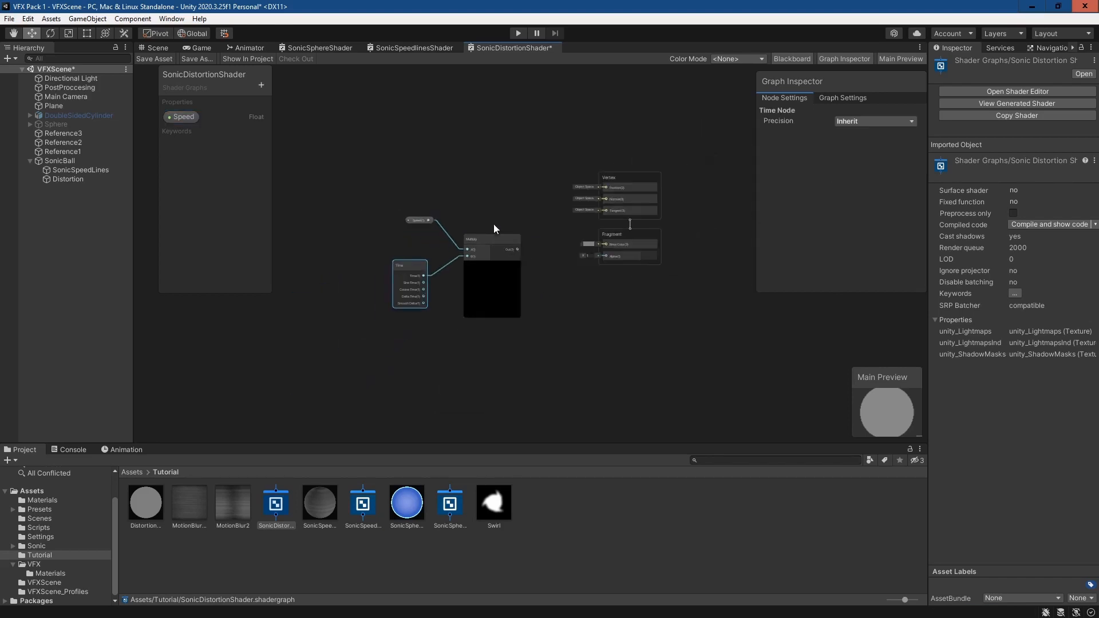
Step: Move the Speed, Time and Multiply nodes together farther away from the Vertex and Fragment blocks
left_click_drag(541, 170, 399, 282)
left_click_drag(516, 222, 393, 184)
middle_click_drag(489, 207, 535, 195)
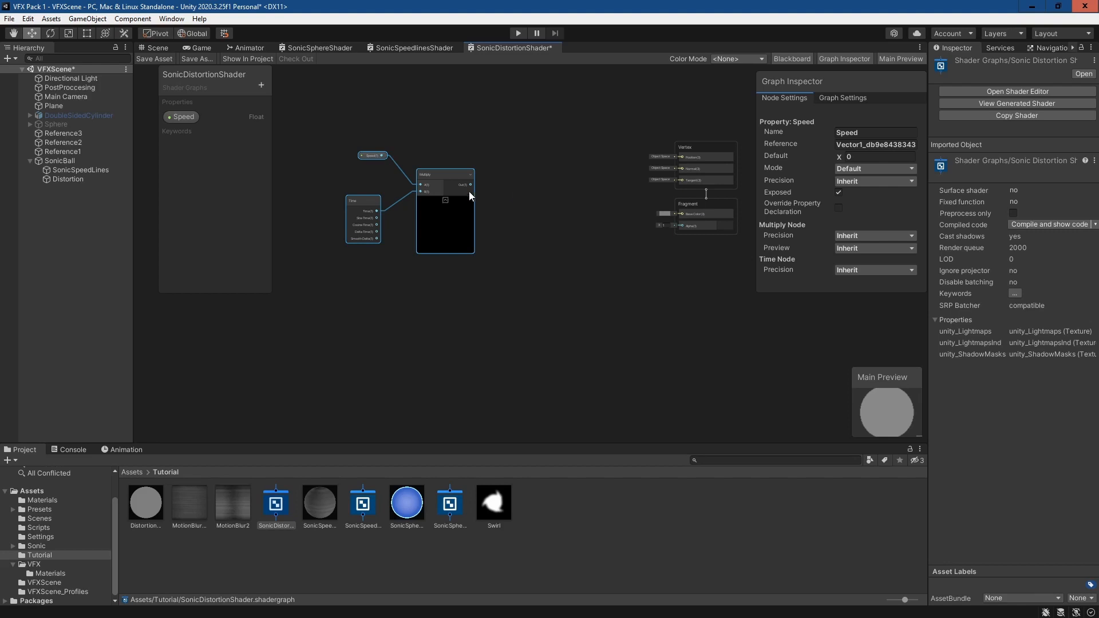
left_click_drag(488, 126, 324, 262)
Step: Add a Vector 2 node with the Multiply output feeding its X input
key("space")
type("vecto")
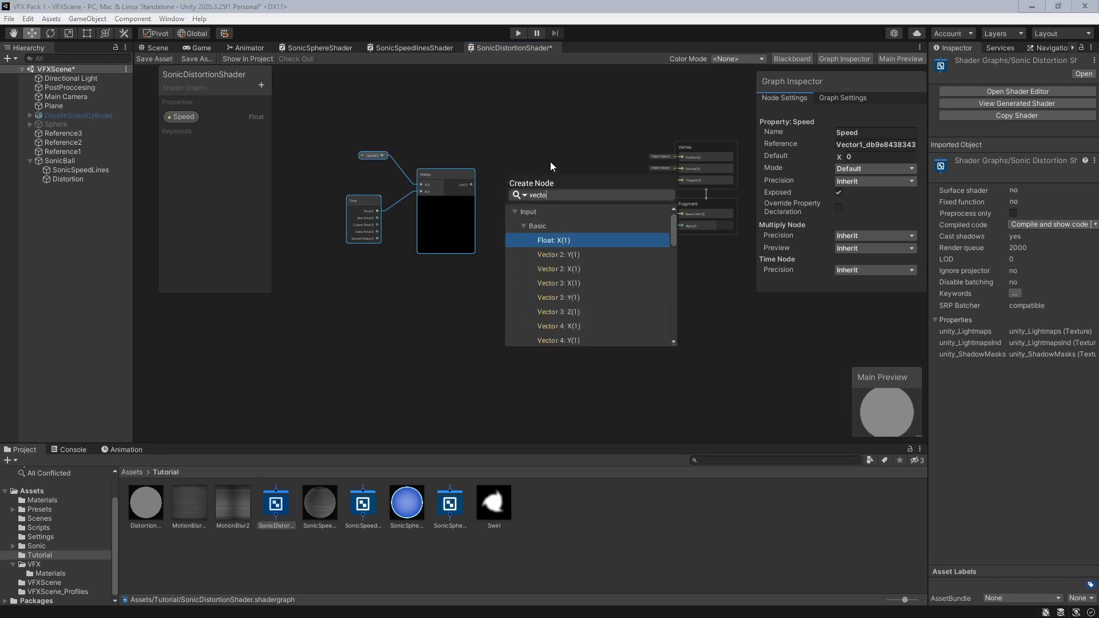
key("Down")
key("Down")
key("Return")
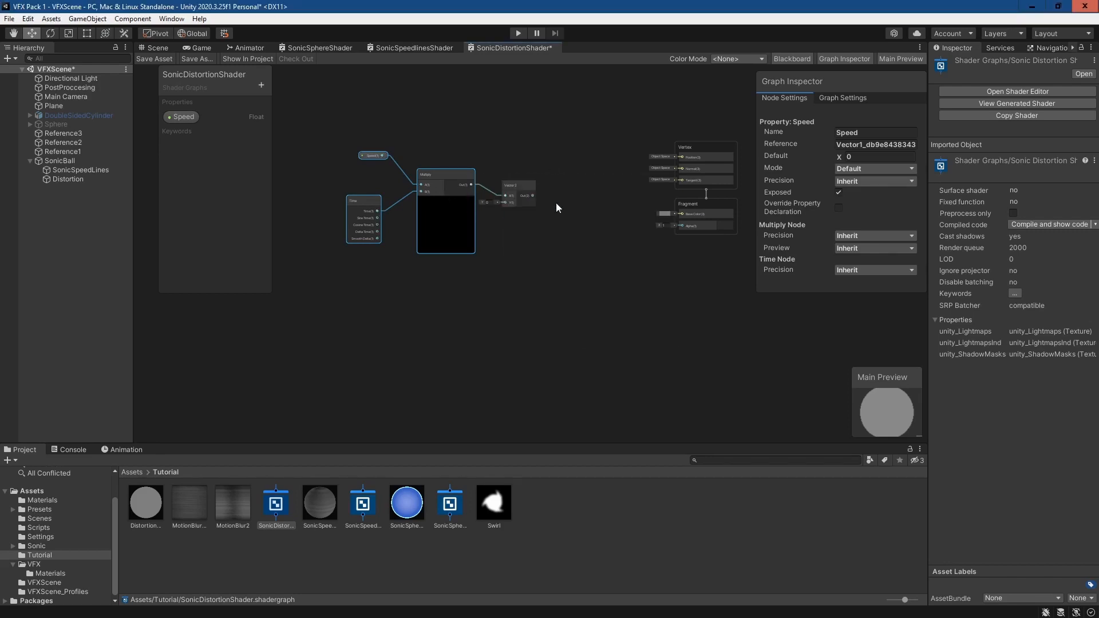
Step: Add a Tiling And Offset node driven by Vector 2 through its Offset input, and set its X tiling to 0
scroll(556, 204, "up", 2)
left_click_drag(570, 181, 570, 181)
type("tiling")
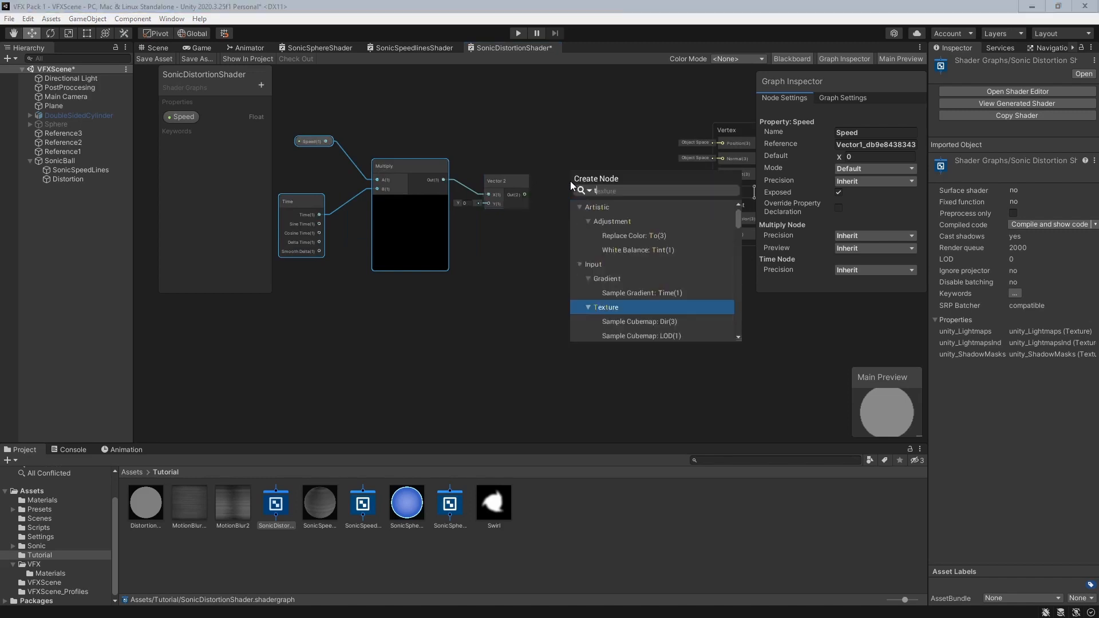
key("Return")
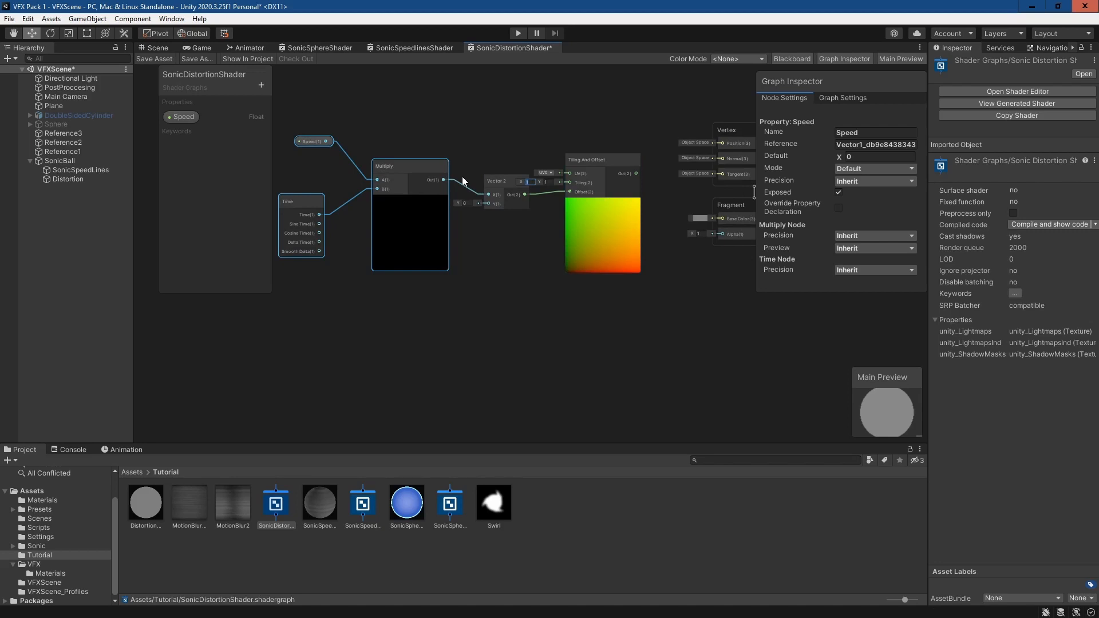
type("0")
middle_click_drag(589, 109, 626, 156)
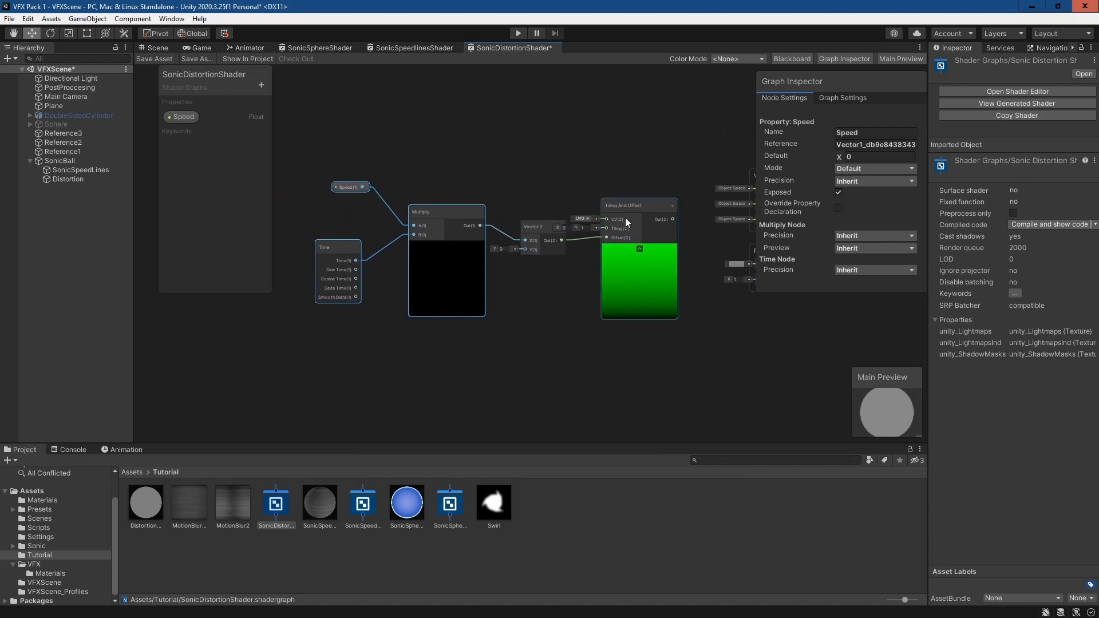
Step: Space out the Tiling And Offset and Vector 2 nodes and select the whole node group
left_click_drag(630, 203, 641, 210)
left_click_drag(535, 228, 513, 242)
left_click_drag(688, 151, 309, 416)
Step: Add a Simple Noise node with the Tiling And Offset output feeding its UV input, and set its scale to 100
left_click_drag(665, 221, 548, 221)
type("simp")
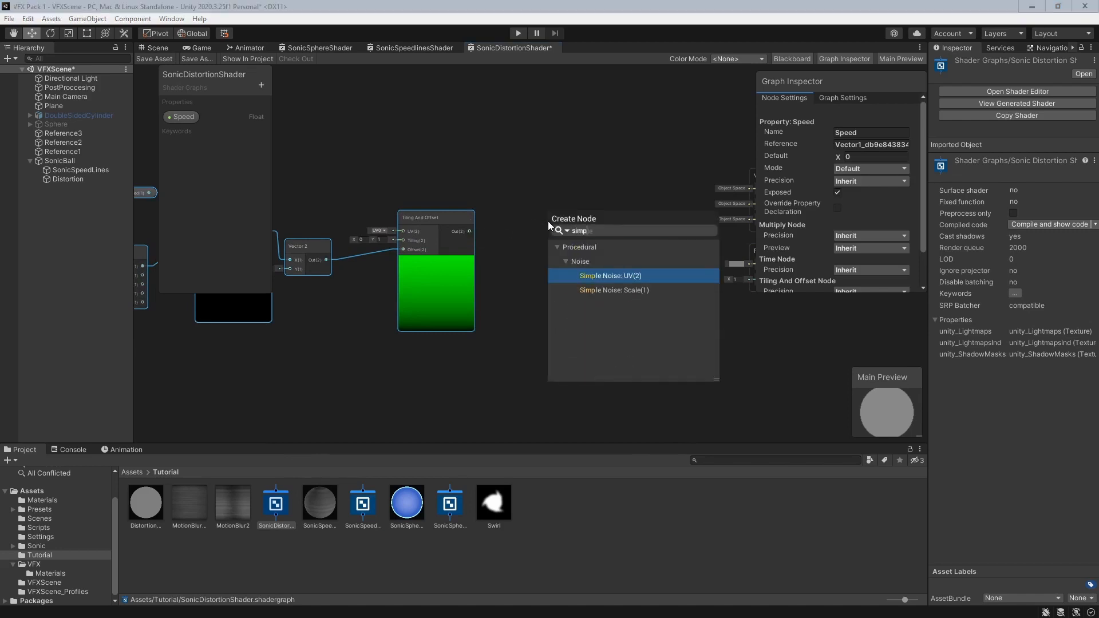
type("le")
key("Return")
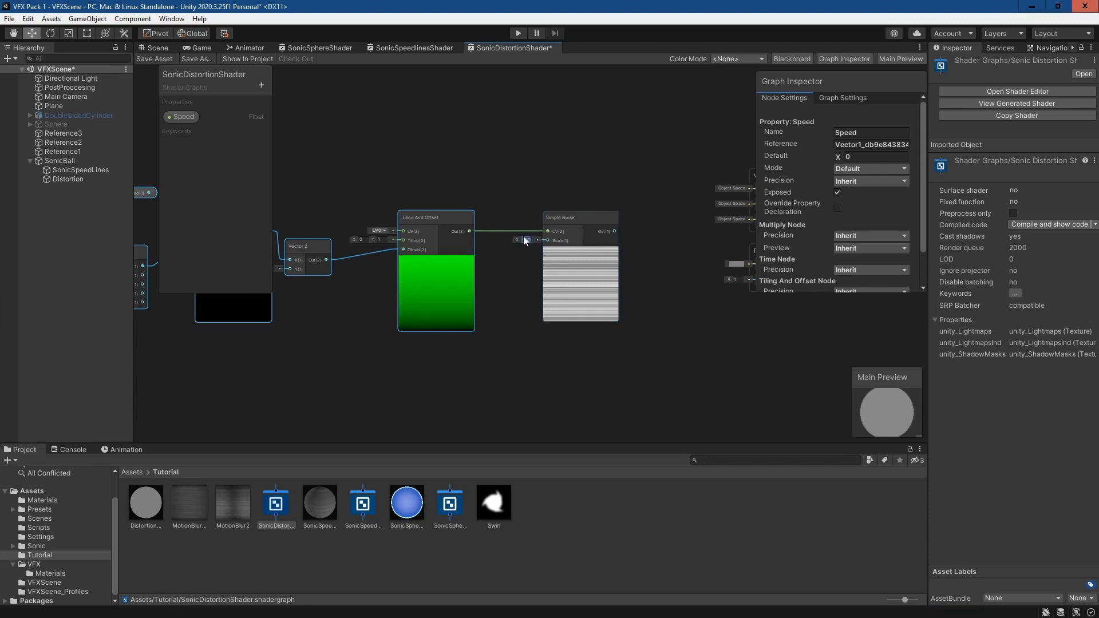
type("100")
Step: Try an X tiling of 1 on the Tiling And Offset node, and restore it to 0
middle_click_drag(513, 149, 606, 131)
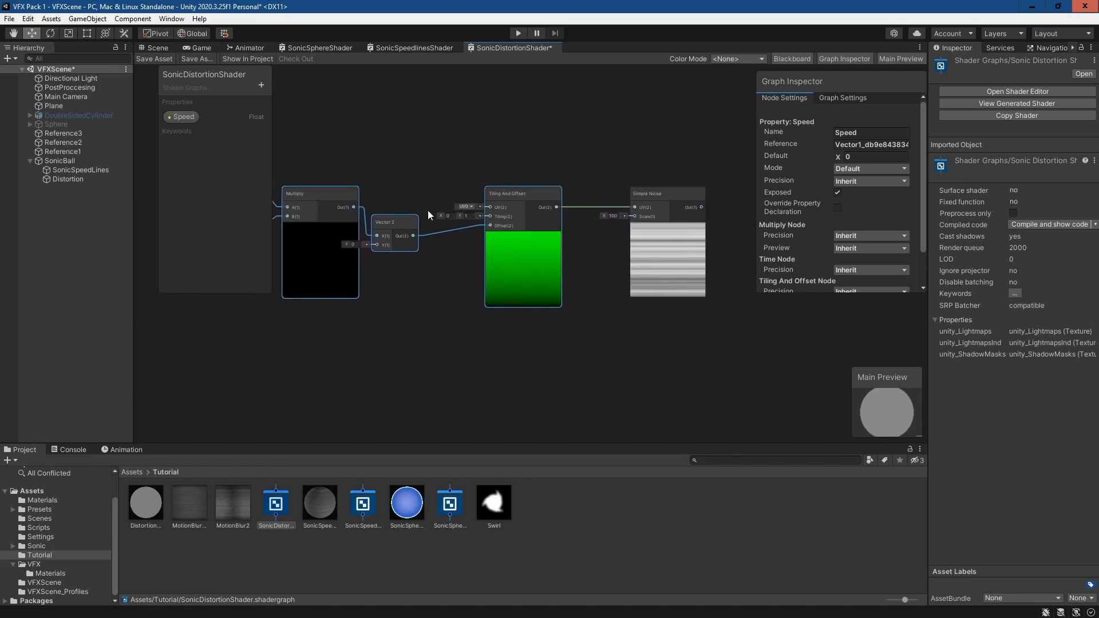
type("1")
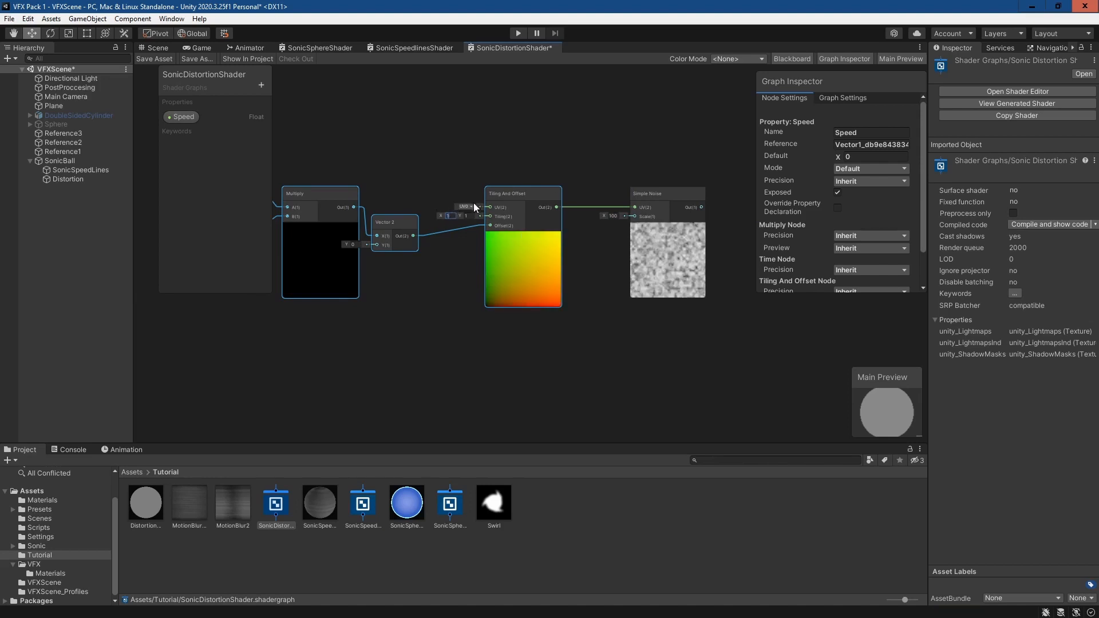
type("0")
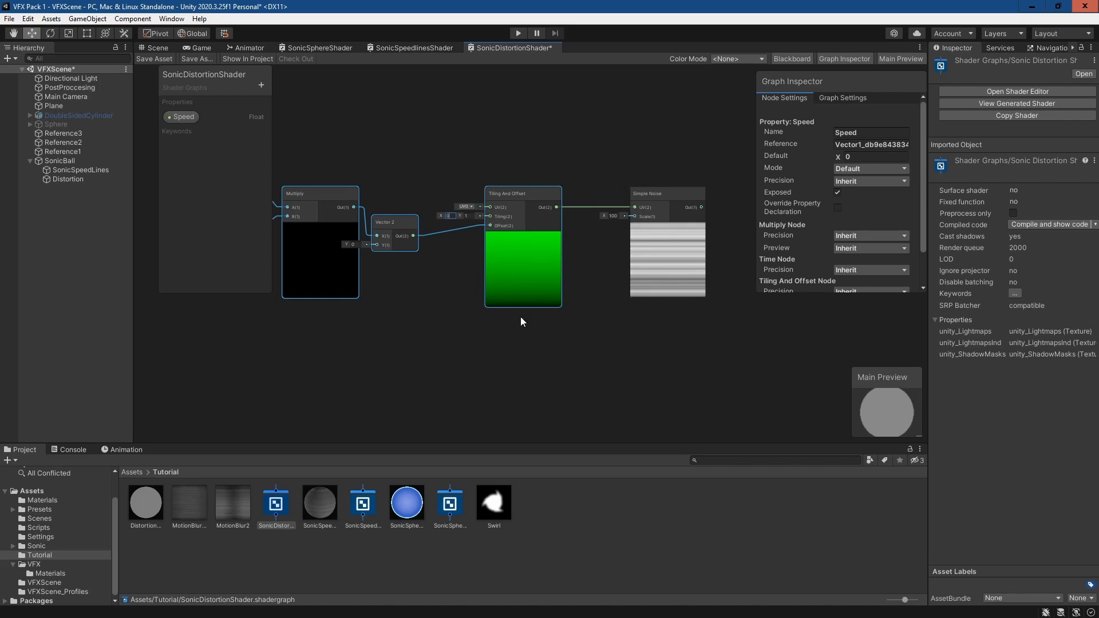
Step: Shift the selected nodes farther from Simple Noise and set the Speed property's default to 0.5
middle_click_drag(520, 316, 653, 297)
middle_click_drag(511, 197, 532, 207)
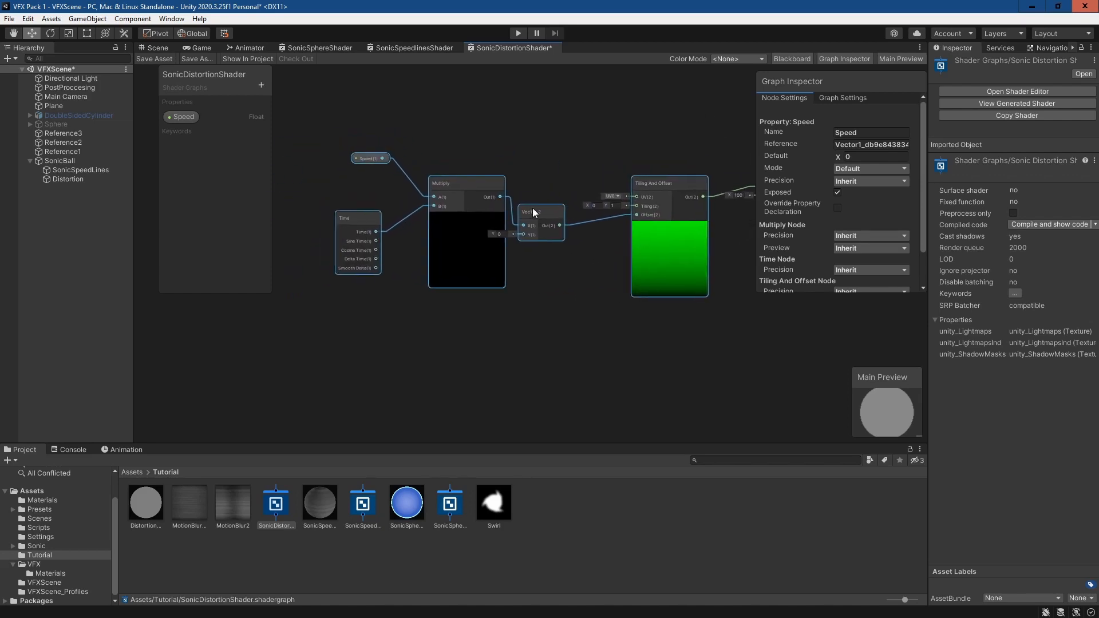
left_click_drag(532, 208, 486, 211)
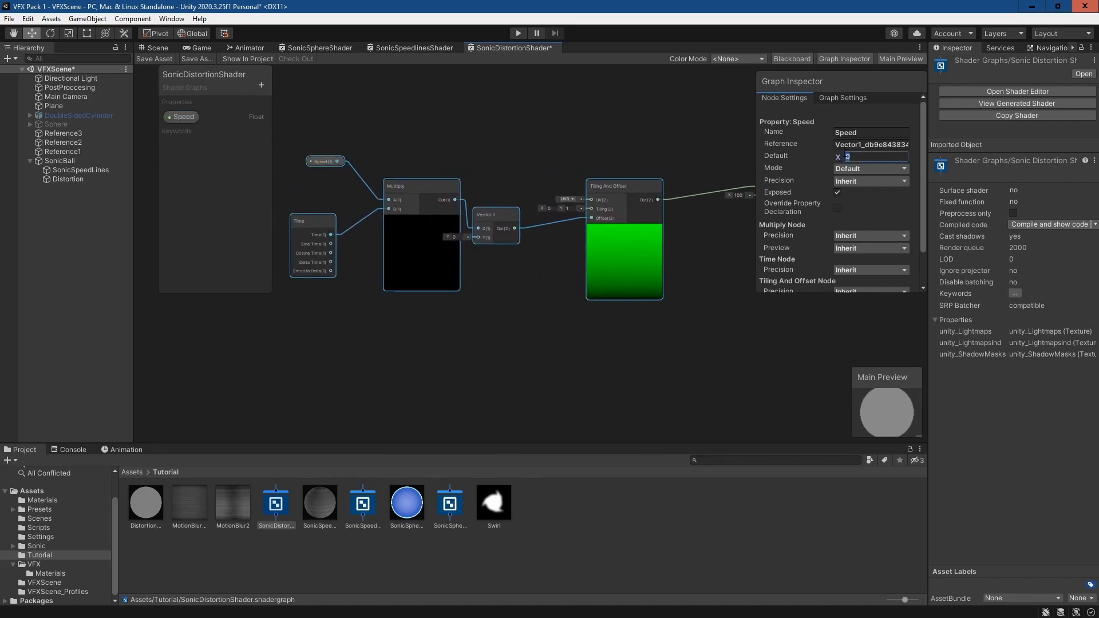
type("5")
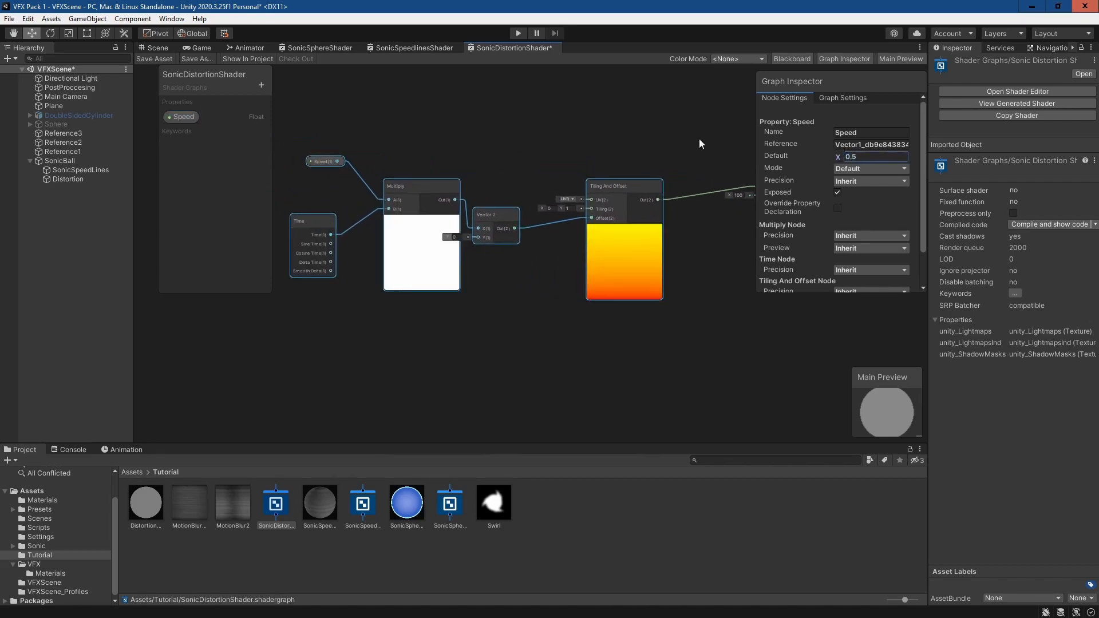
Step: Set the Speed property's default value to 0.1
middle_click_drag(700, 140, 427, 158)
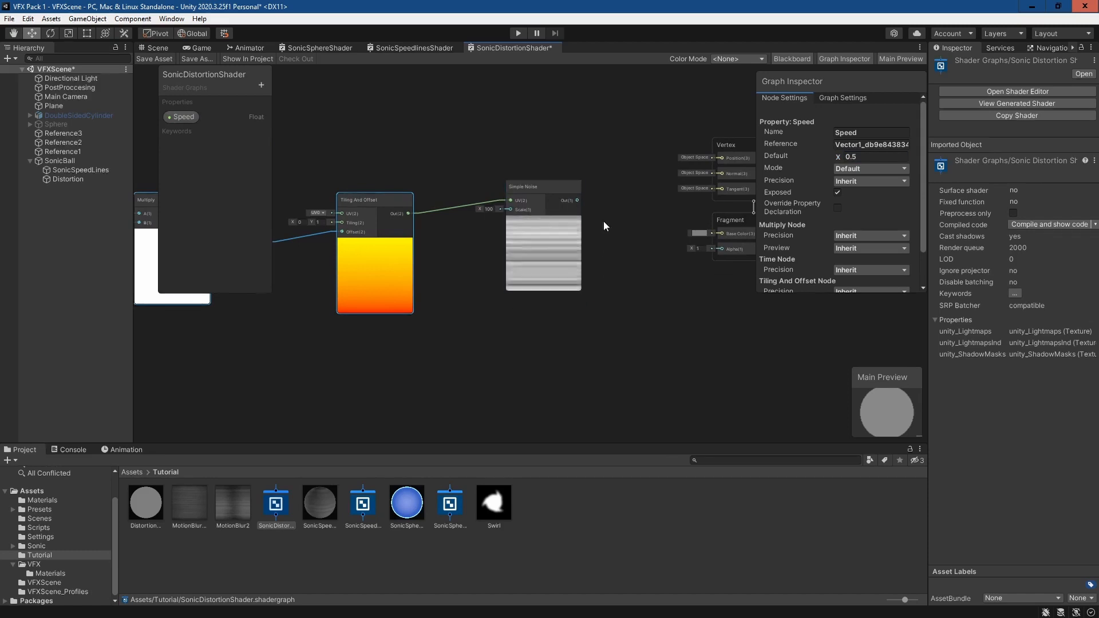
left_click(870, 157)
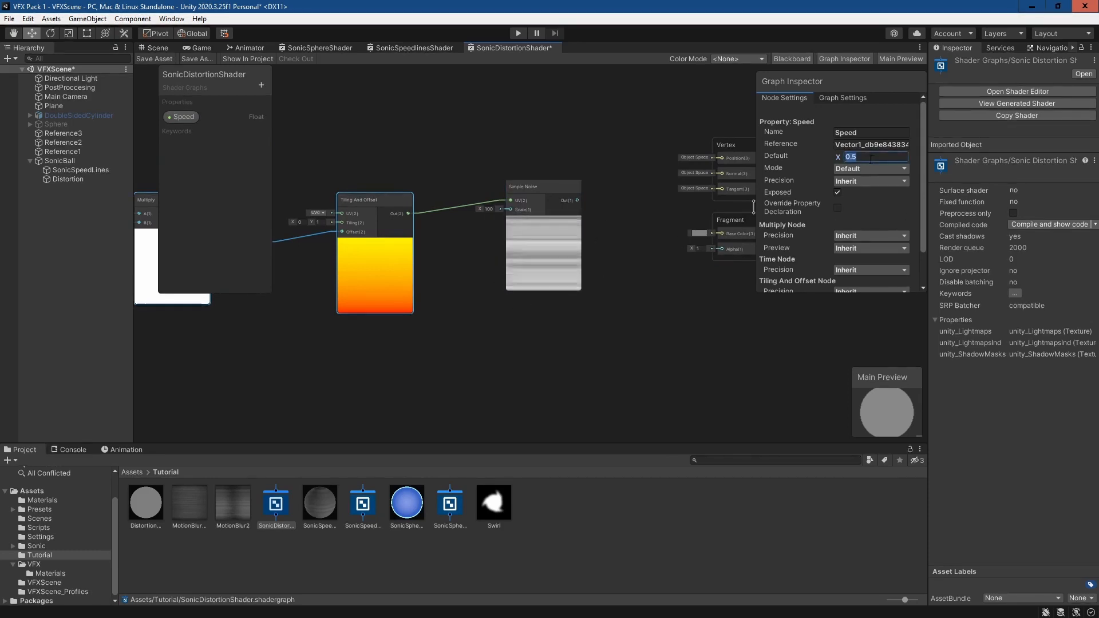
left_click(870, 159)
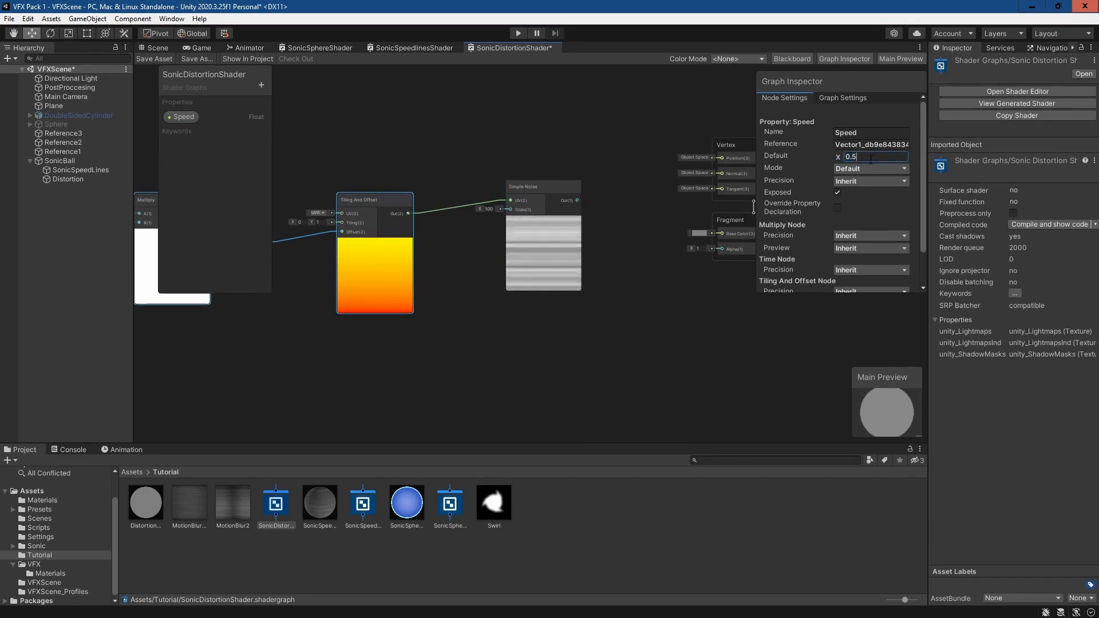
key("BackSpace")
type("1")
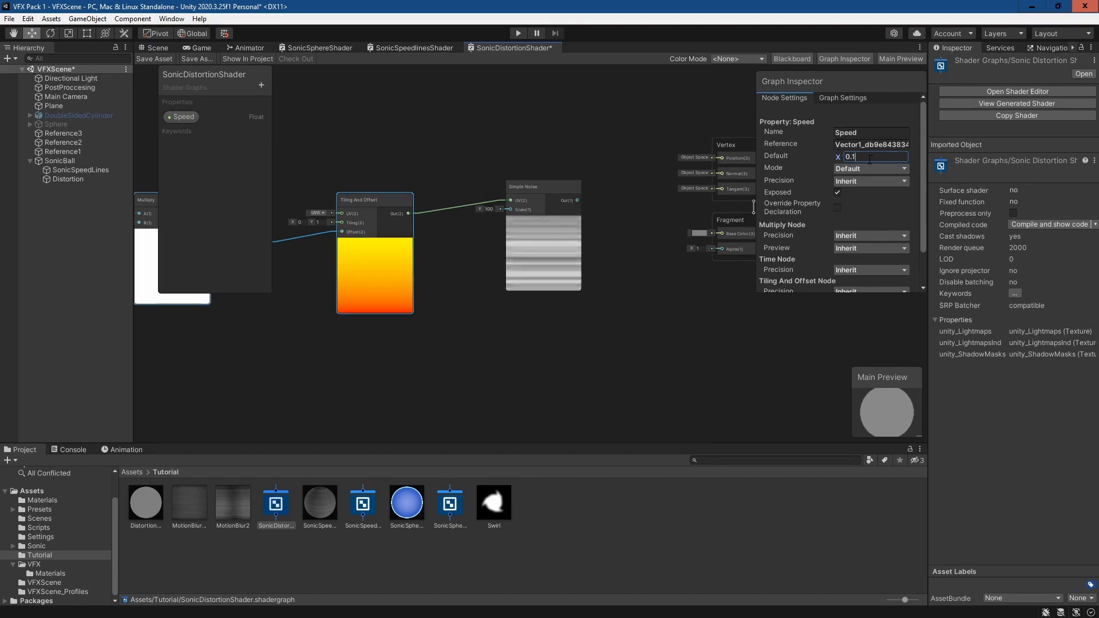
Step: Move the entire node chain, including Simple Noise, farther from the Vertex and Fragment blocks
scroll(613, 174, "down", 2)
middle_click_drag(606, 154, 623, 208)
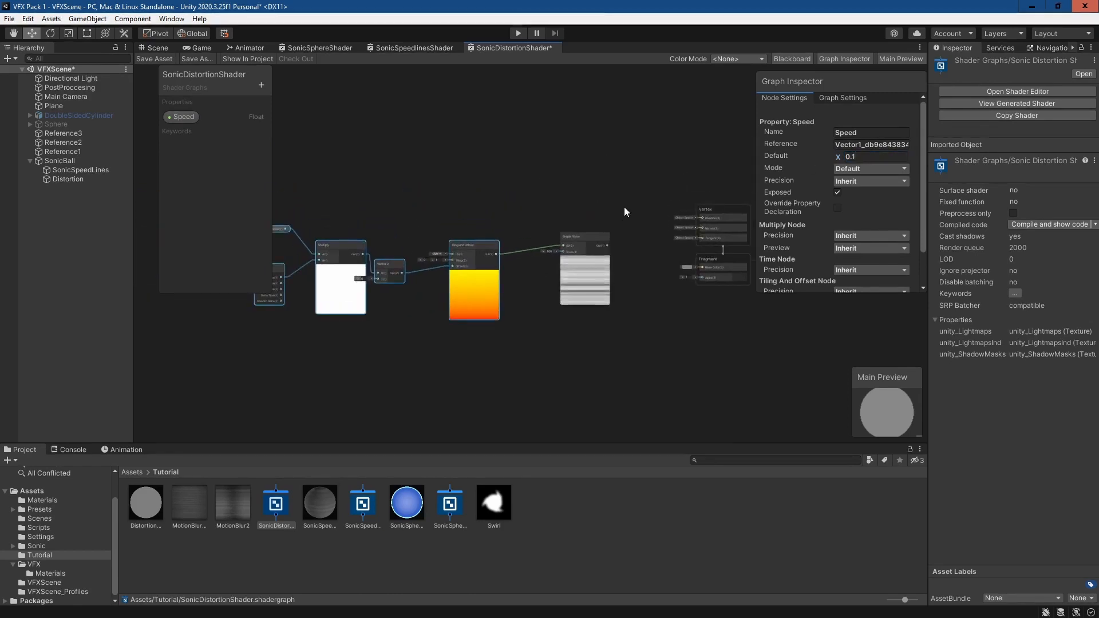
left_click_drag(625, 205, 227, 370)
left_click_drag(580, 239, 469, 231)
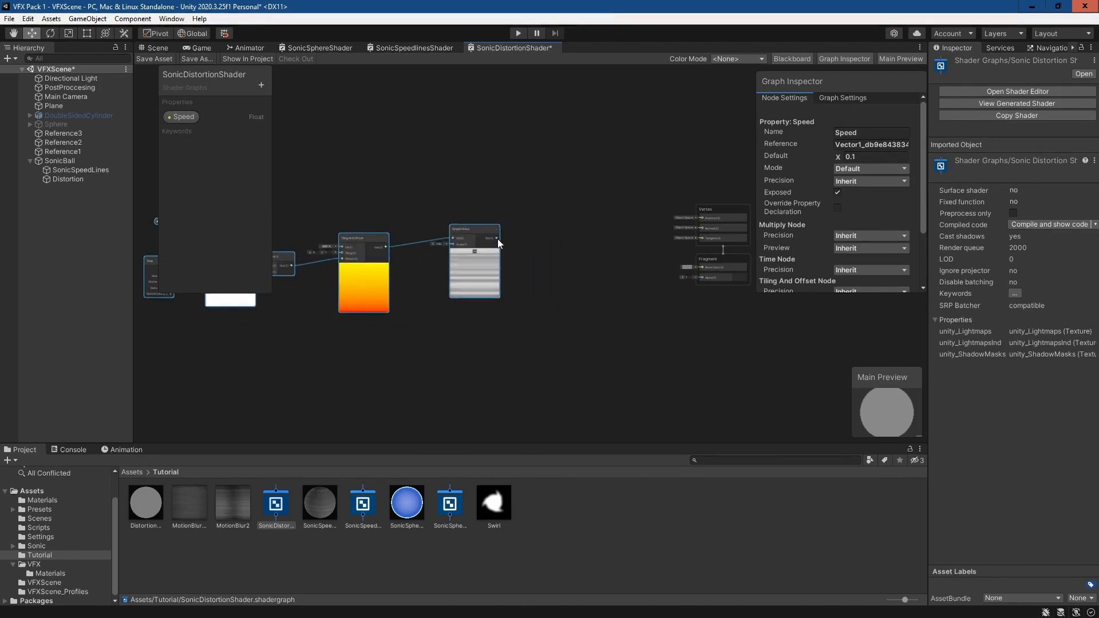
Step: Add a Power node fed by Simple Noise with exponent B set to 3, and align it beside the noise node
left_click_drag(497, 239, 537, 236)
type("power")
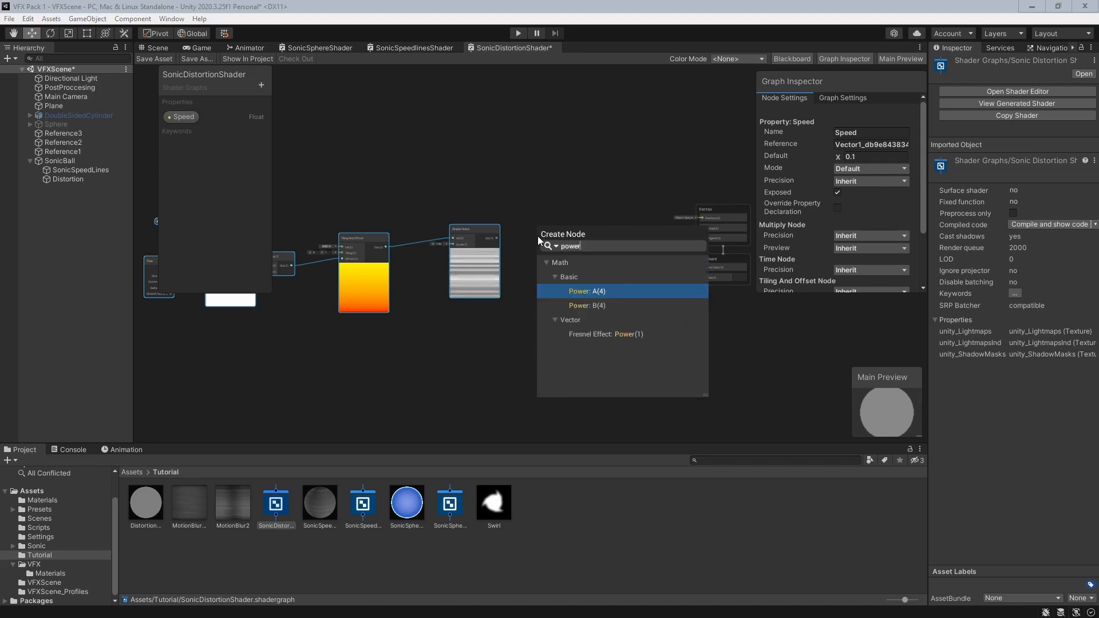
key("Return")
scroll(525, 250, "up", 3)
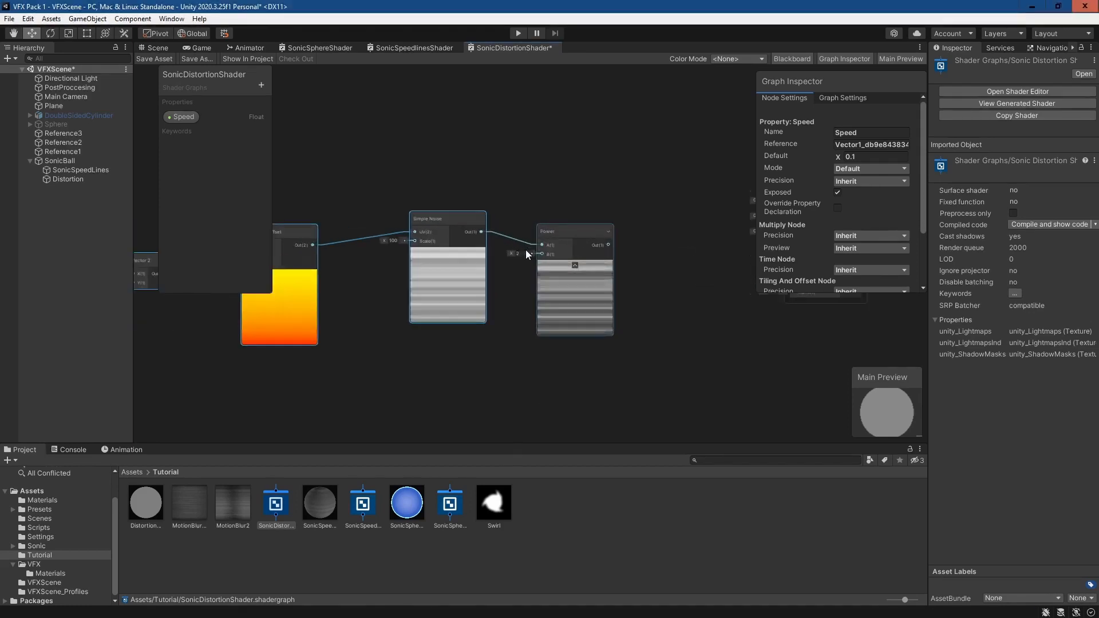
scroll(525, 249, "up", 2)
left_click(503, 253)
type("3")
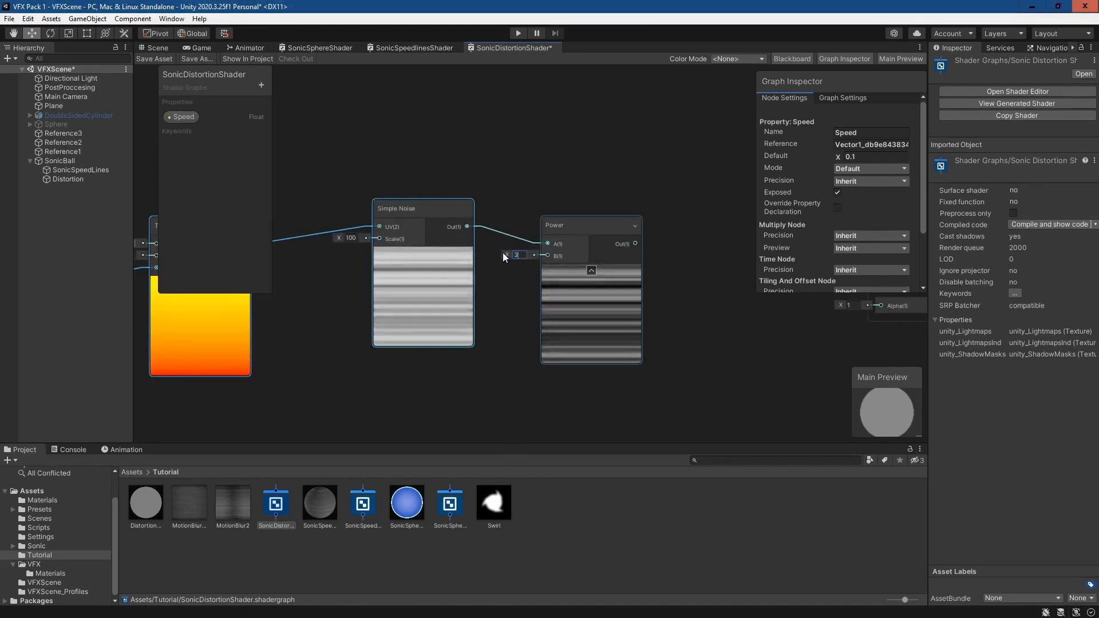
left_click_drag(565, 225, 543, 208)
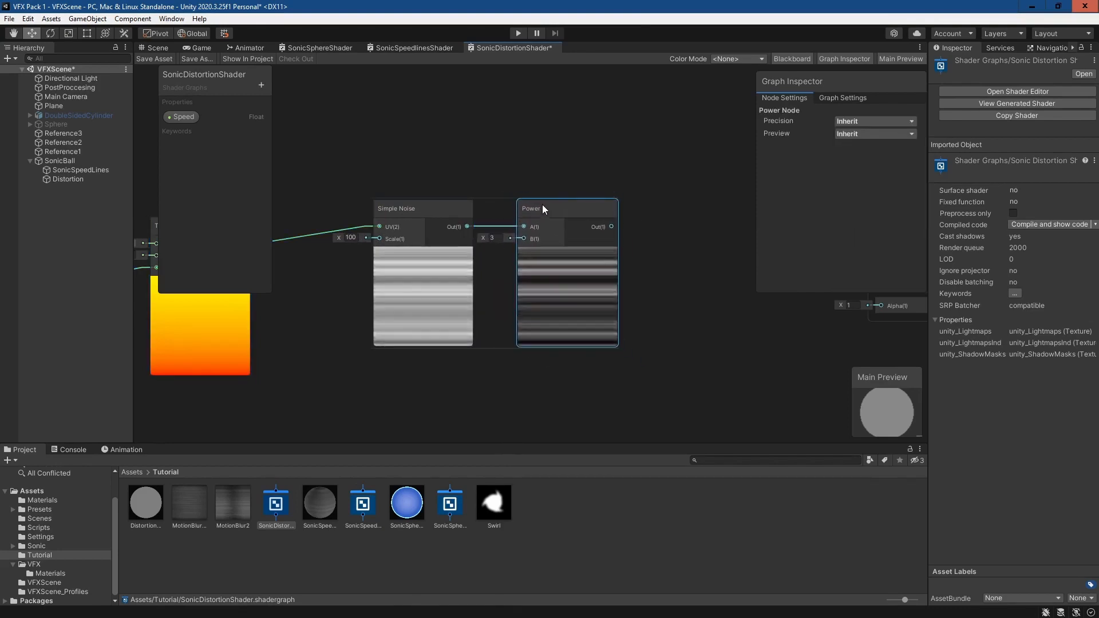
Step: Add a Multiply node after Power, with the Power output feeding input B and input A set to 0.02
key("space")
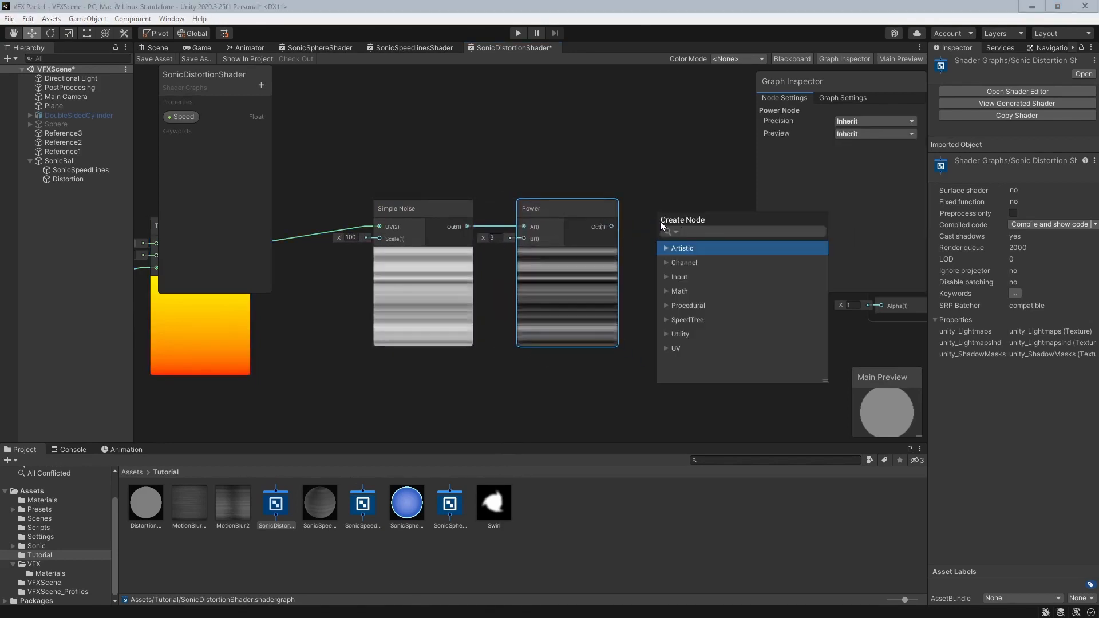
type("mul")
key("Down")
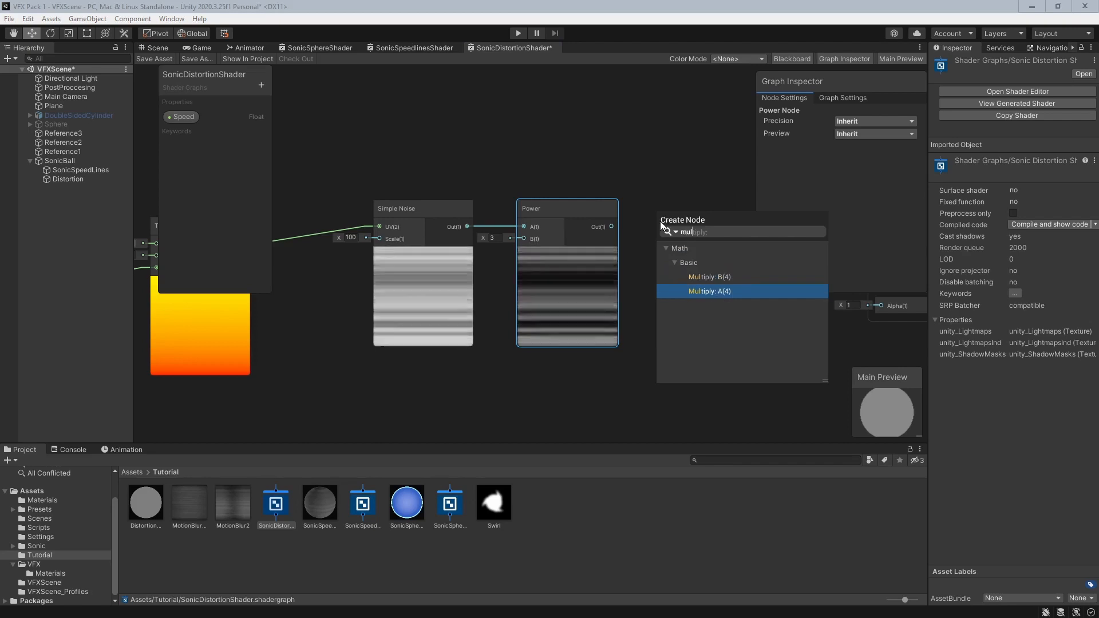
key("Return")
left_click_drag(671, 193, 655, 170)
left_click(601, 184)
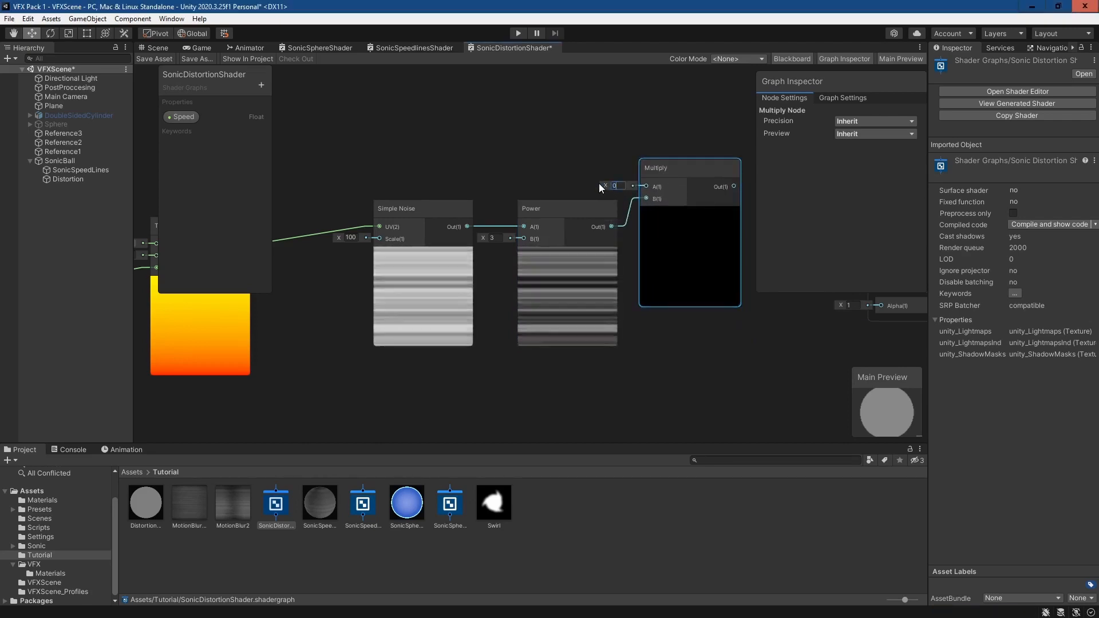
type("0.02")
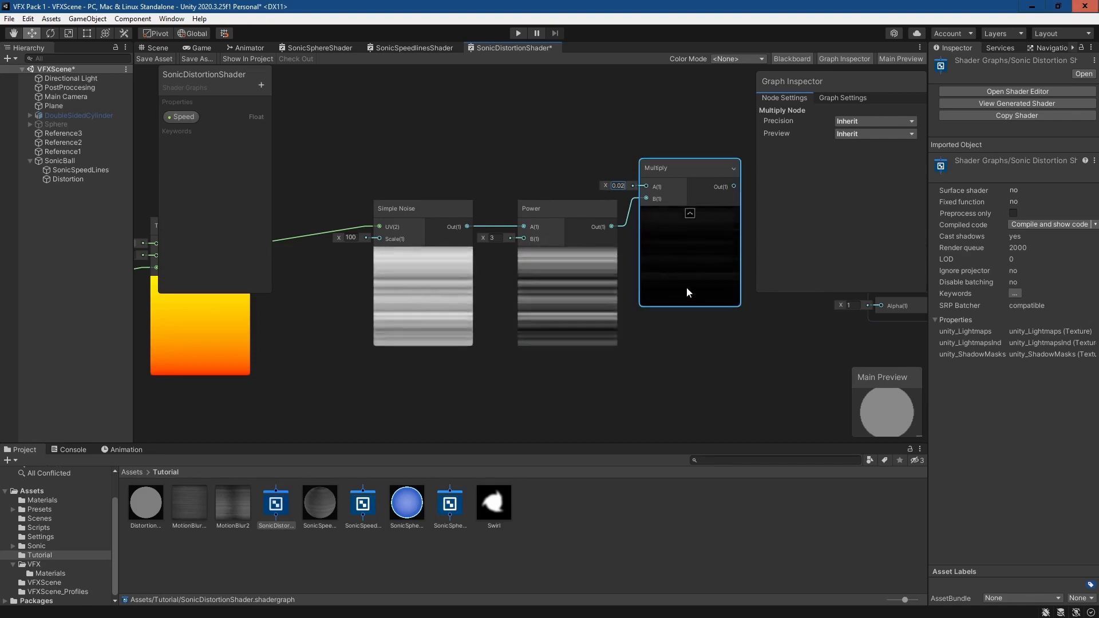
left_click(705, 334)
scroll(694, 375, "down", 5)
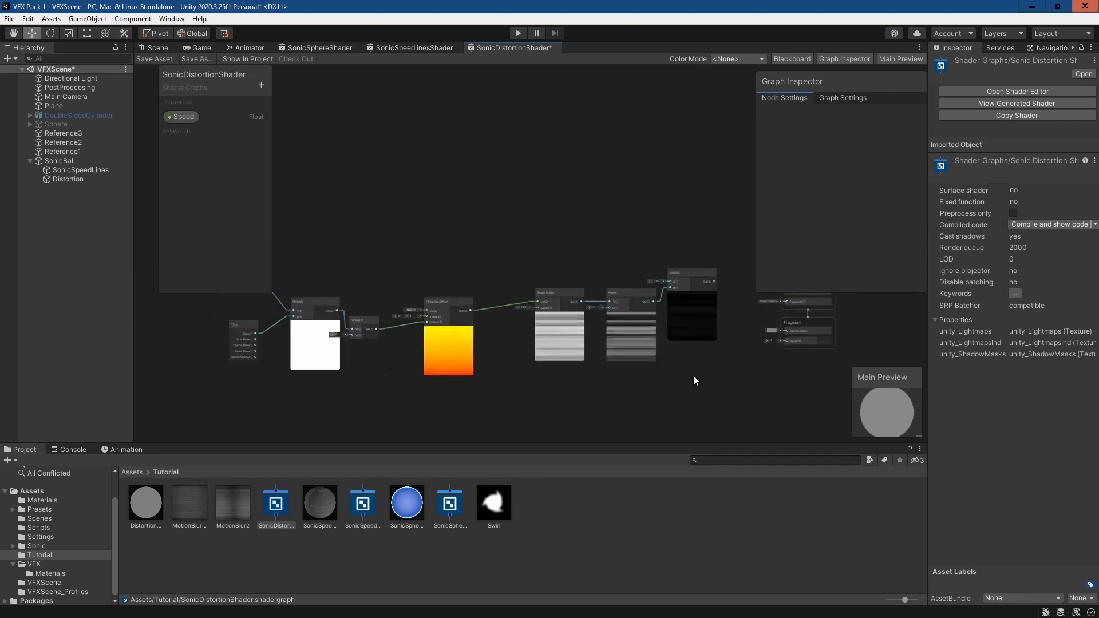
Step: Move the whole node chain, from Speed through Multiply, farther from the Vertex and Fragment blocks
scroll(657, 383, "down", 1)
left_click_drag(655, 185, 231, 357)
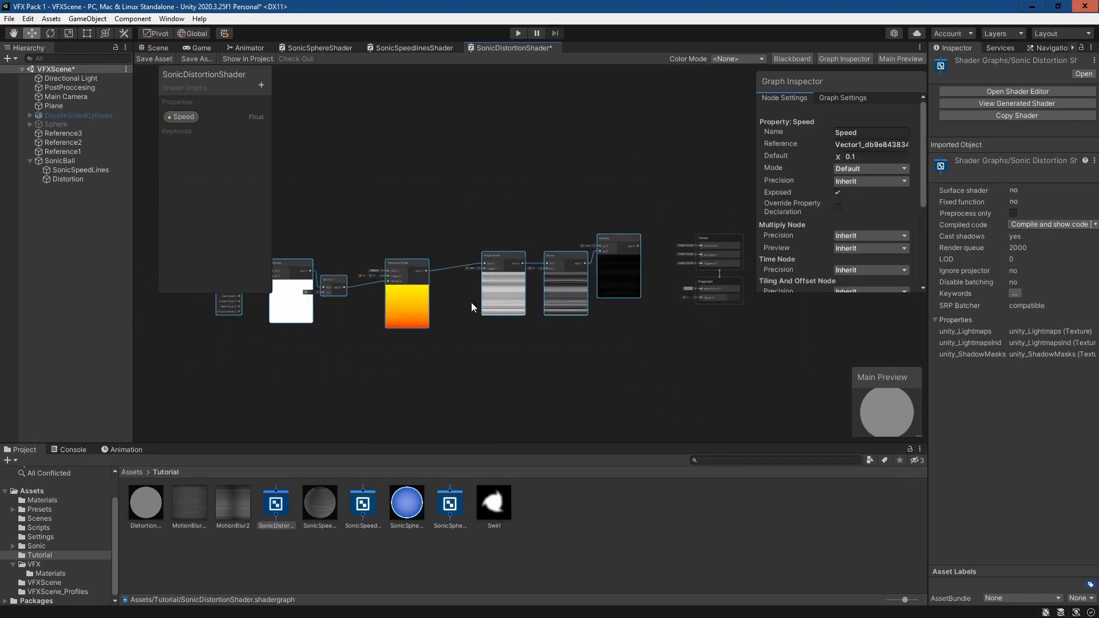
left_click_drag(626, 238, 556, 224)
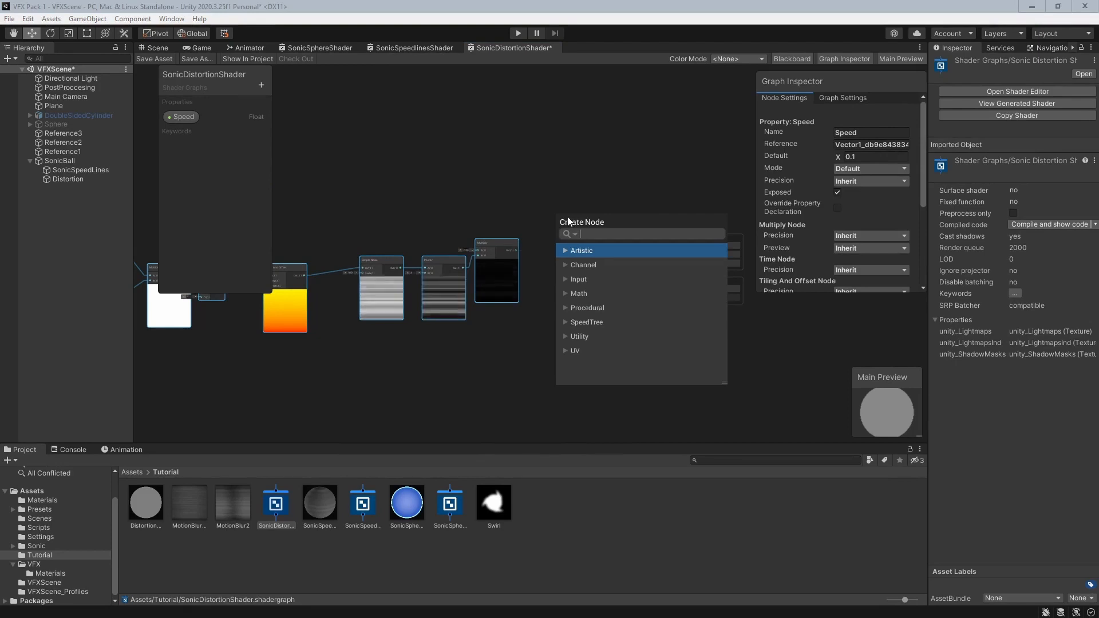
Step: Add a Screen Position node and place it directly above the last Multiply node
left_click(534, 211)
key("space")
type("scr")
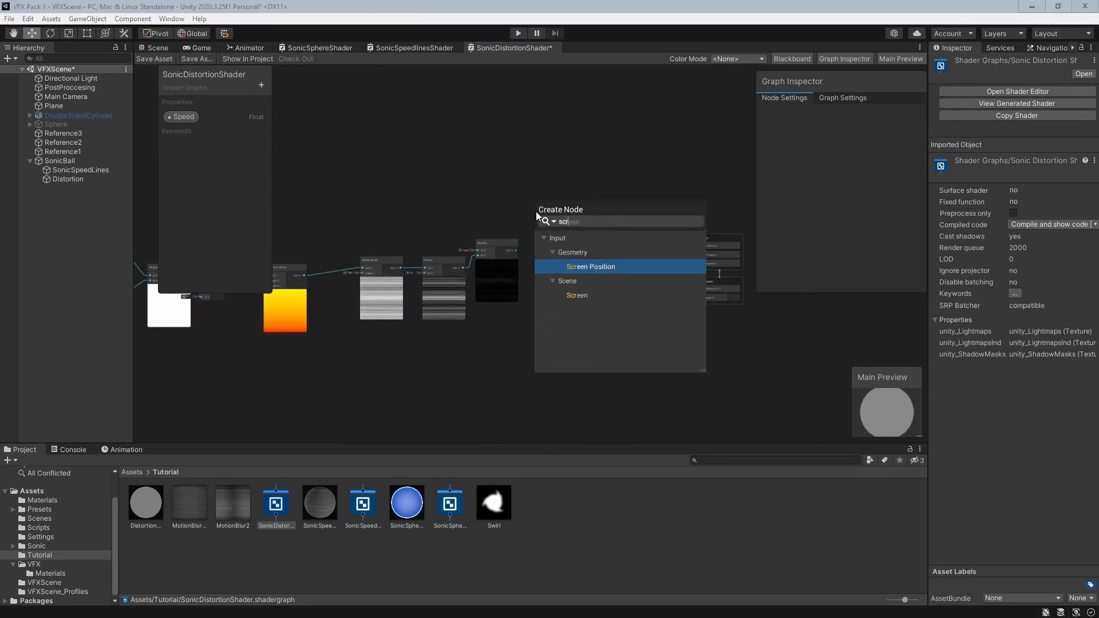
left_click(598, 267)
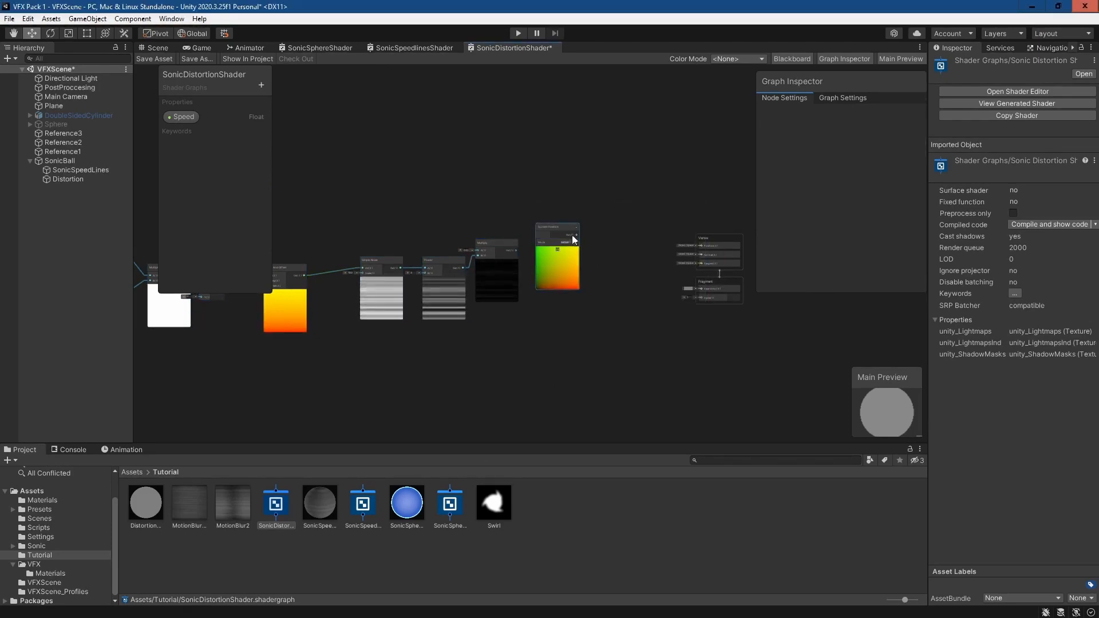
mouse_move(565, 225)
left_mouse_down()
mouse_move(496, 170)
mouse_move(504, 165)
mouse_move(549, 234)
left_mouse_up()
Step: Insert an Add node with Screen Position feeding input A and the last Multiply node feeding input B, keeping Screen Position in Default mode
type("add")
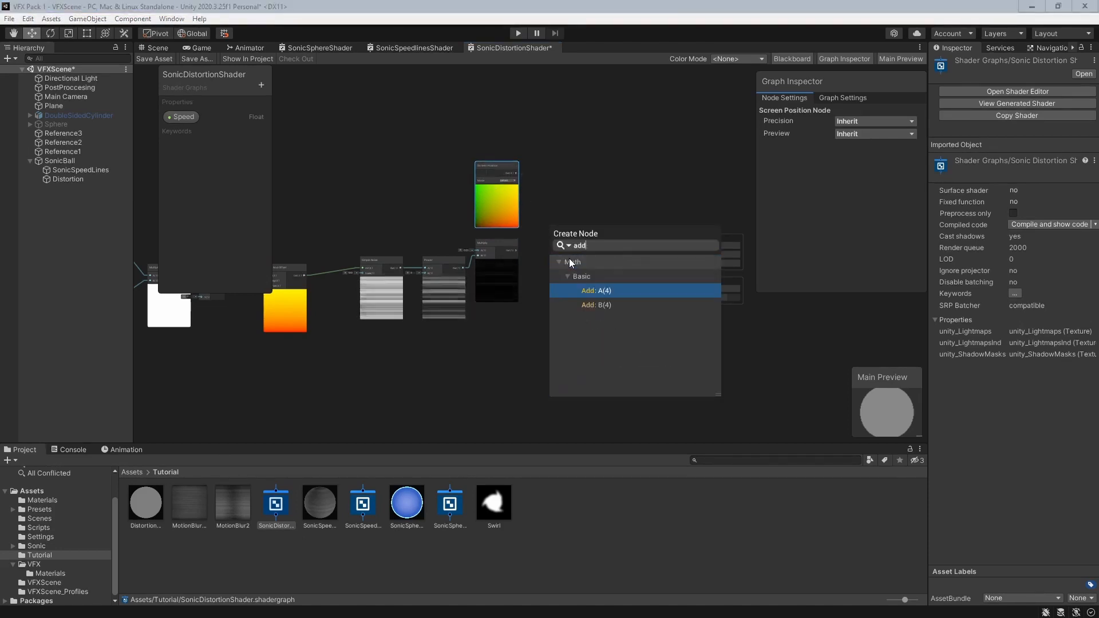
left_click(588, 289)
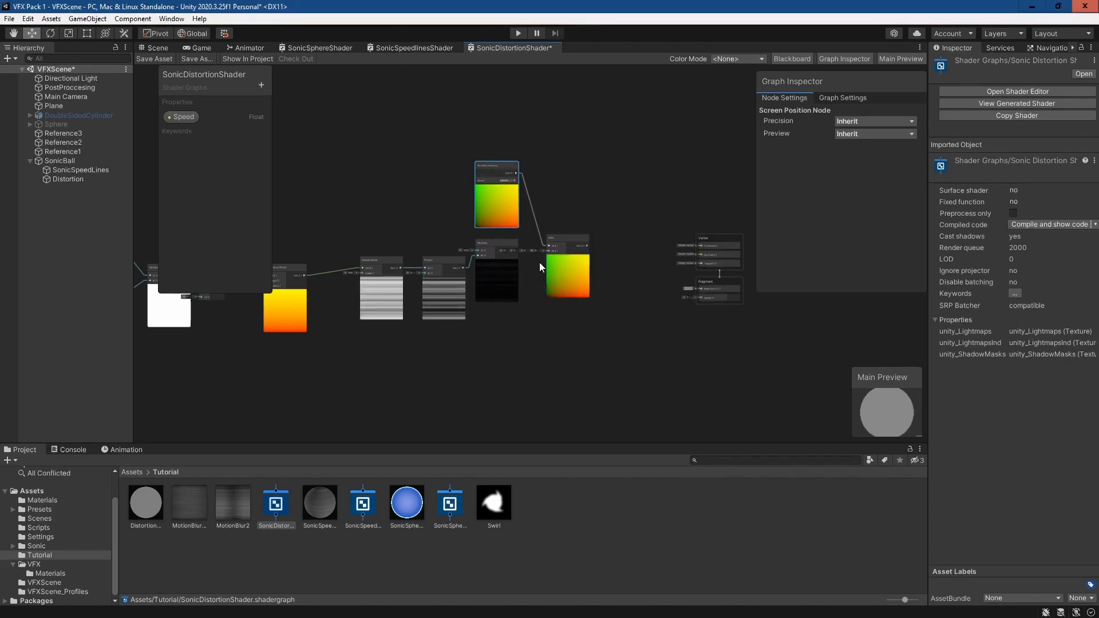
left_click_drag(499, 250, 548, 250)
left_click(567, 238)
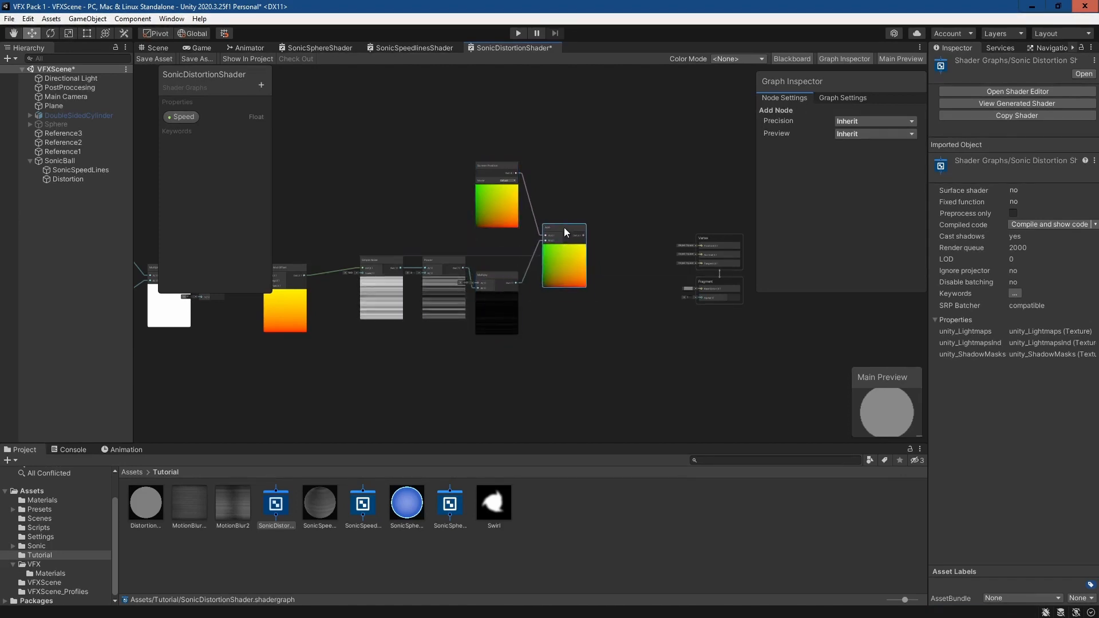
scroll(608, 255, "up", 4)
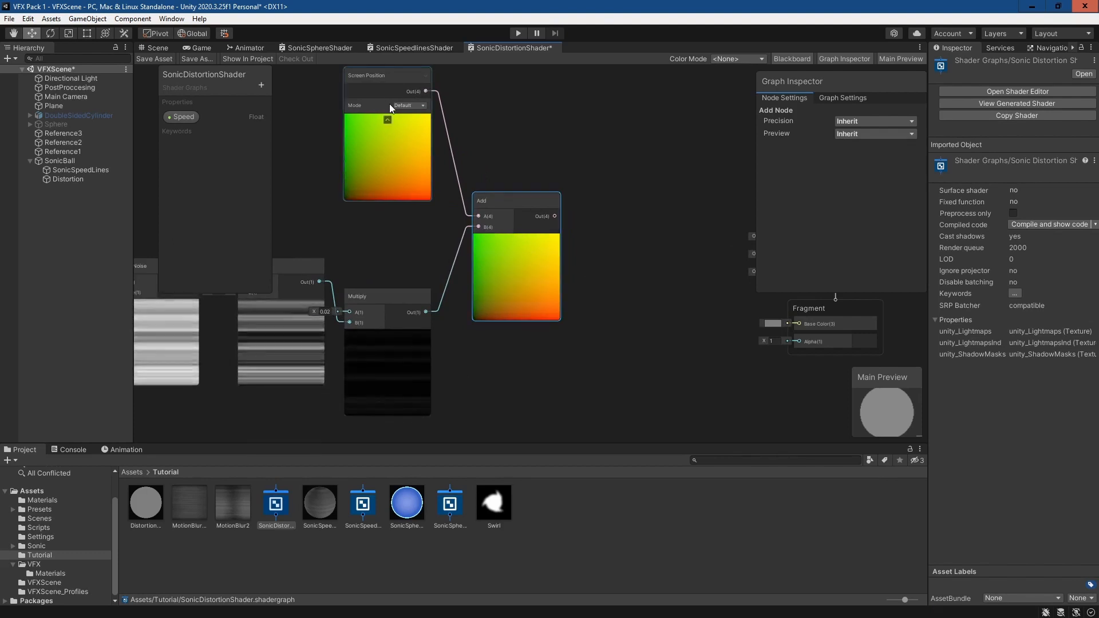
left_click(413, 106)
left_click(367, 99)
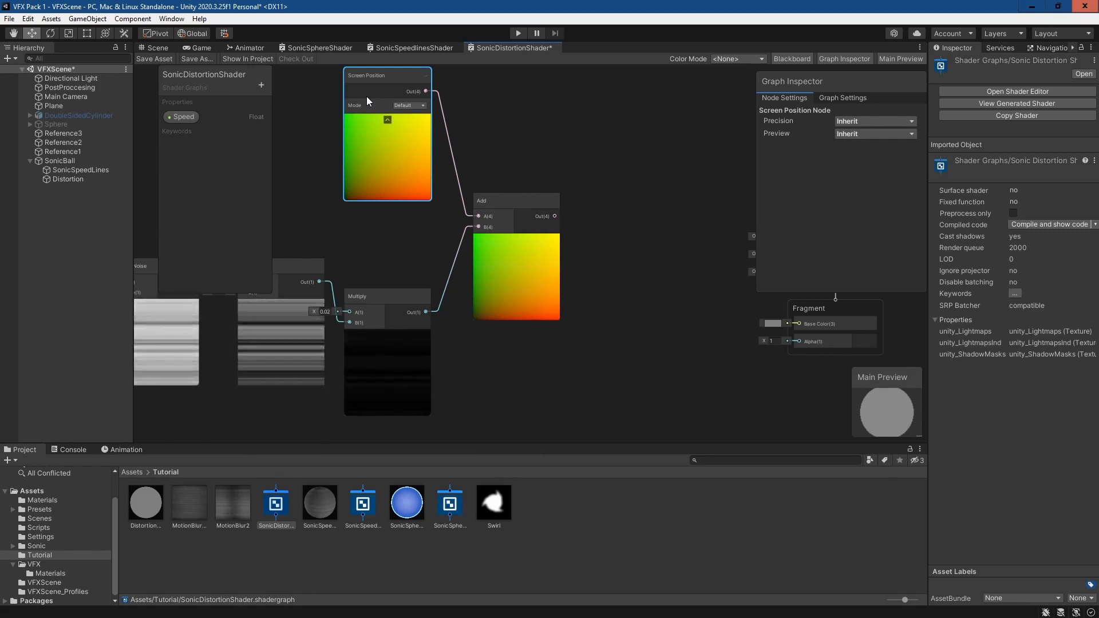
Step: Add a Scene Color node fed by Add, connect its output to the Fragment's Base Color, and save the shader
key("space")
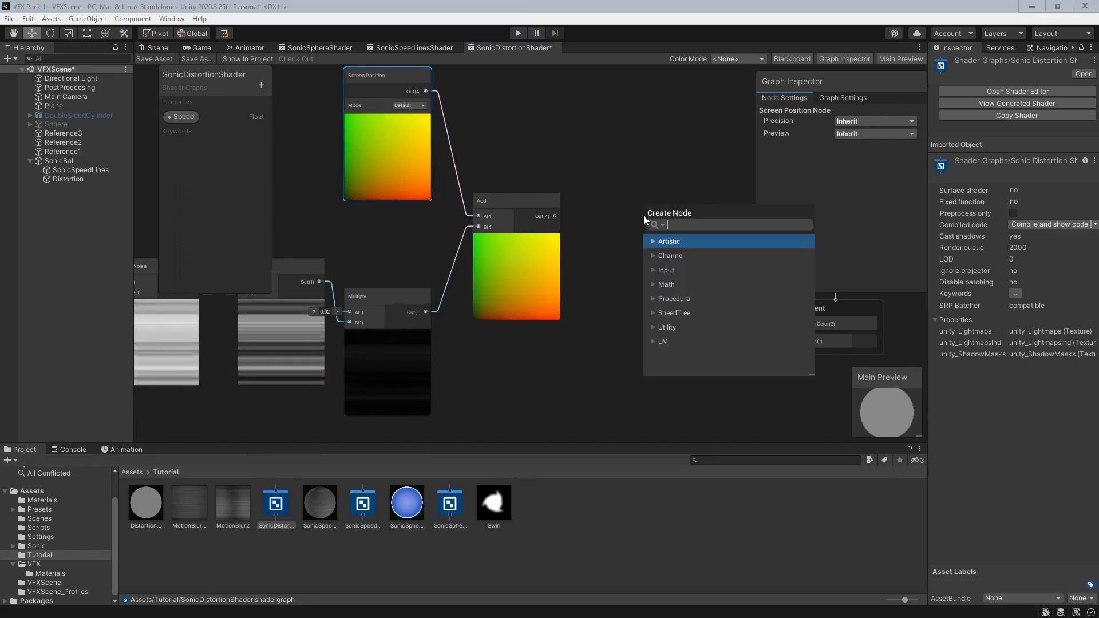
type("scn")
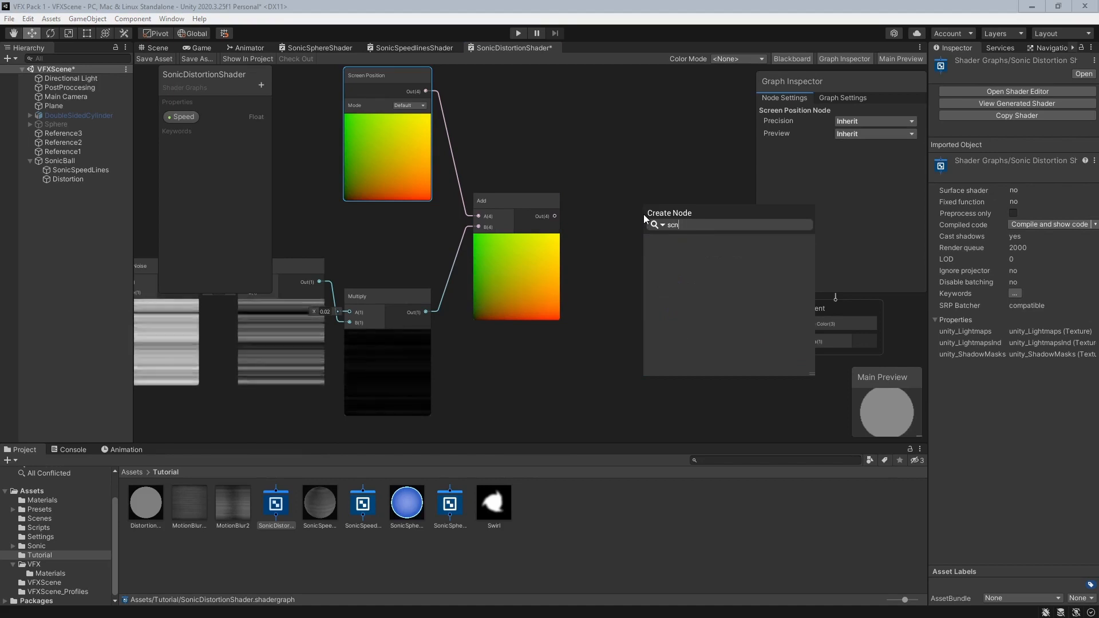
key("Down")
key("Down")
key("Return")
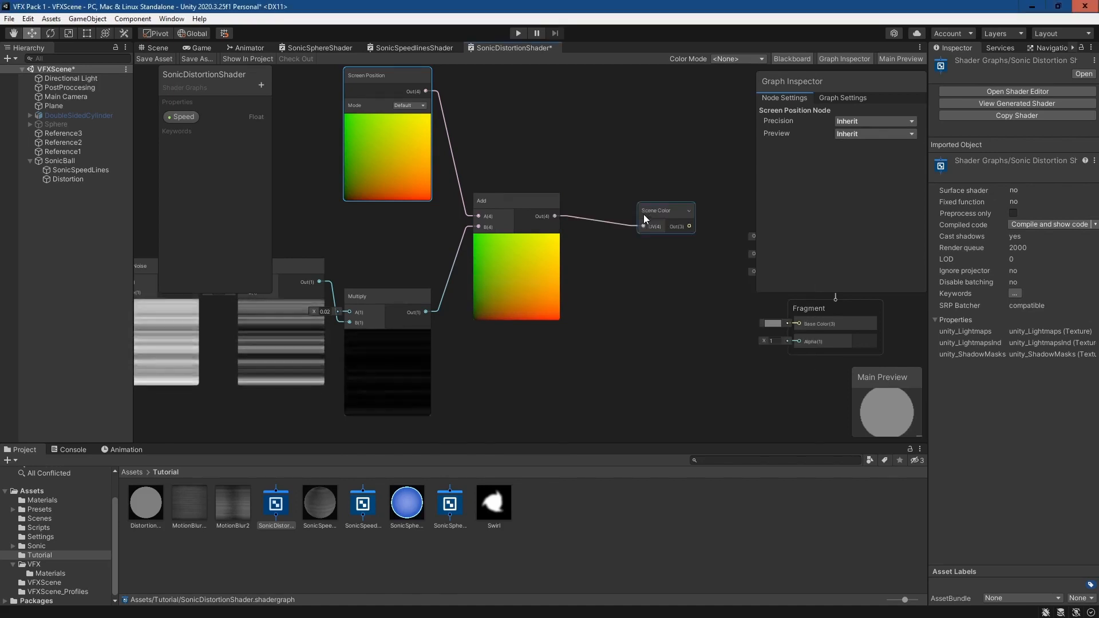
middle_click_drag(669, 336, 578, 327)
left_click_drag(598, 218, 708, 315)
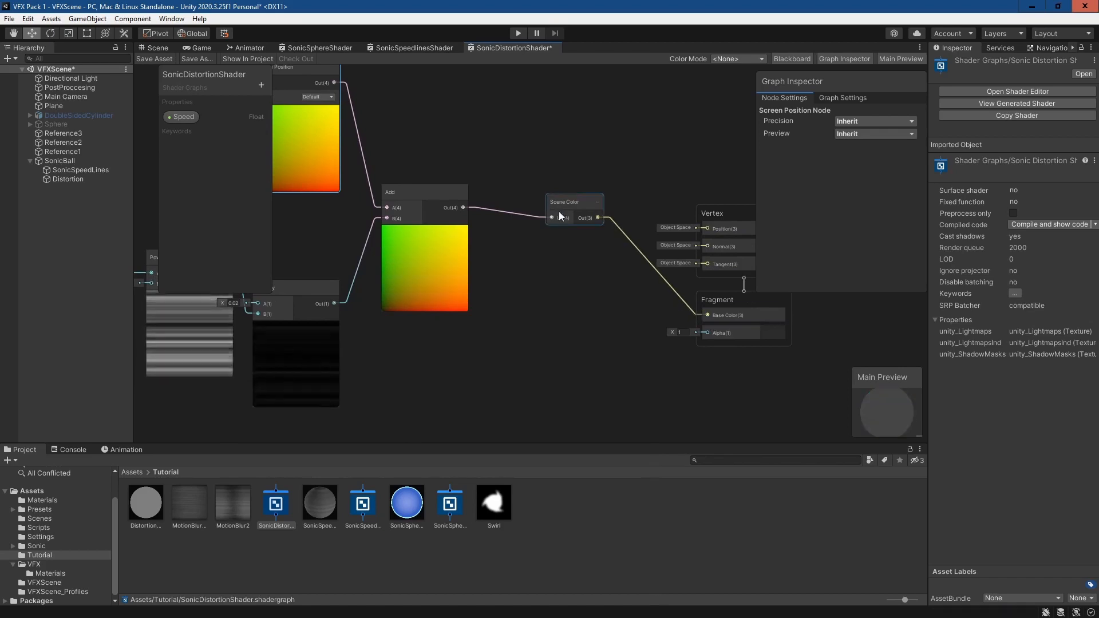
left_click_drag(560, 212, 545, 219)
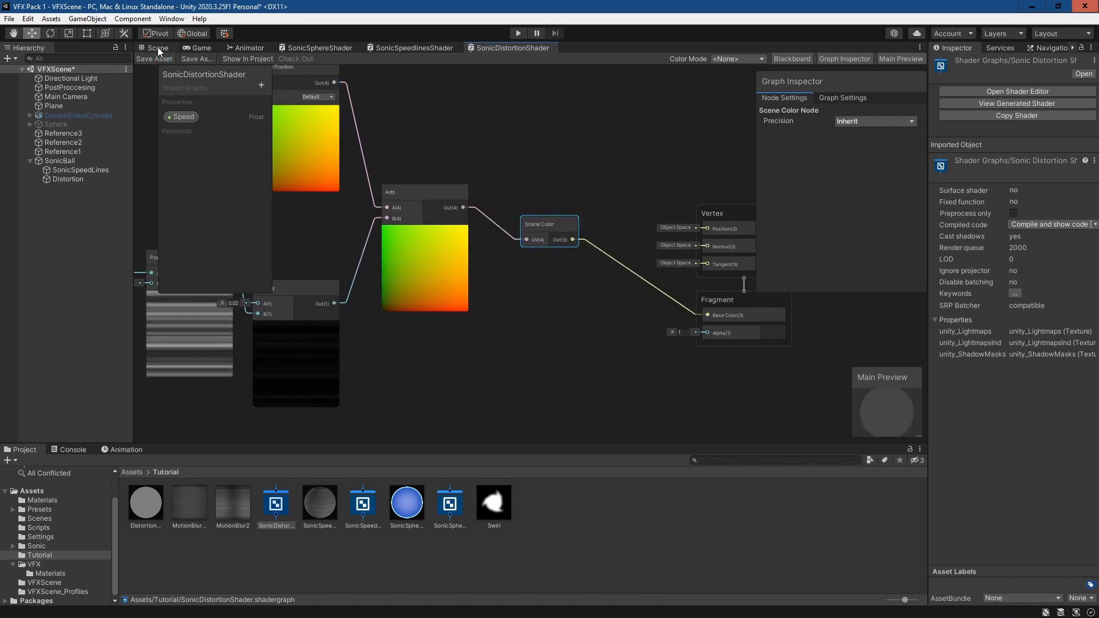
Step: In the scene, move the Distortion sphere out of the Sonic ball along X to about -1.29
left_click(157, 47)
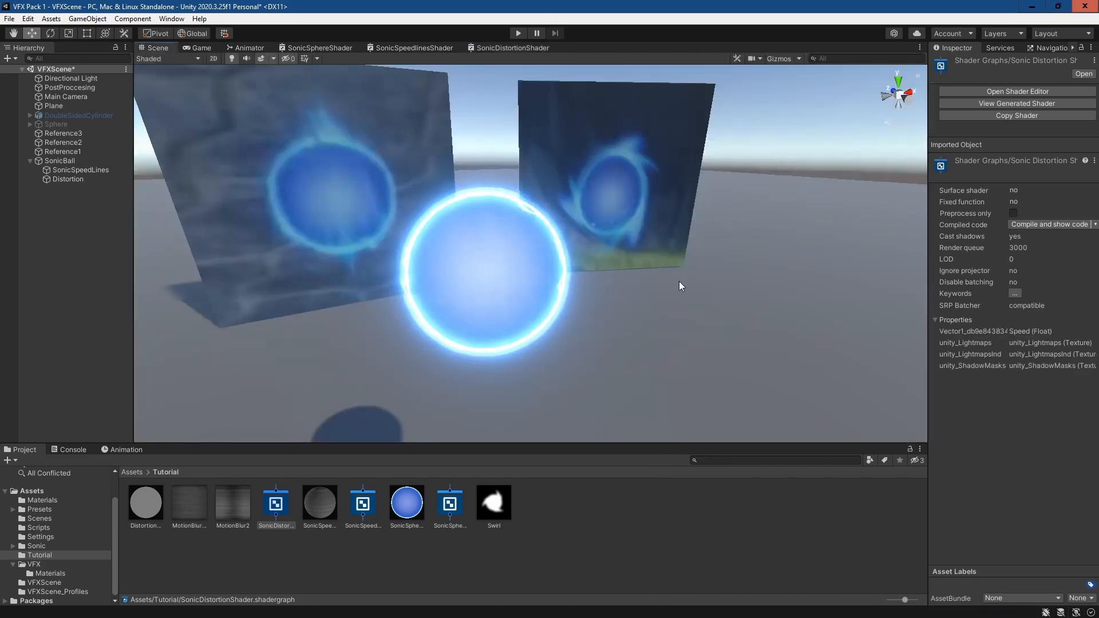
middle_click_drag(678, 280, 692, 251)
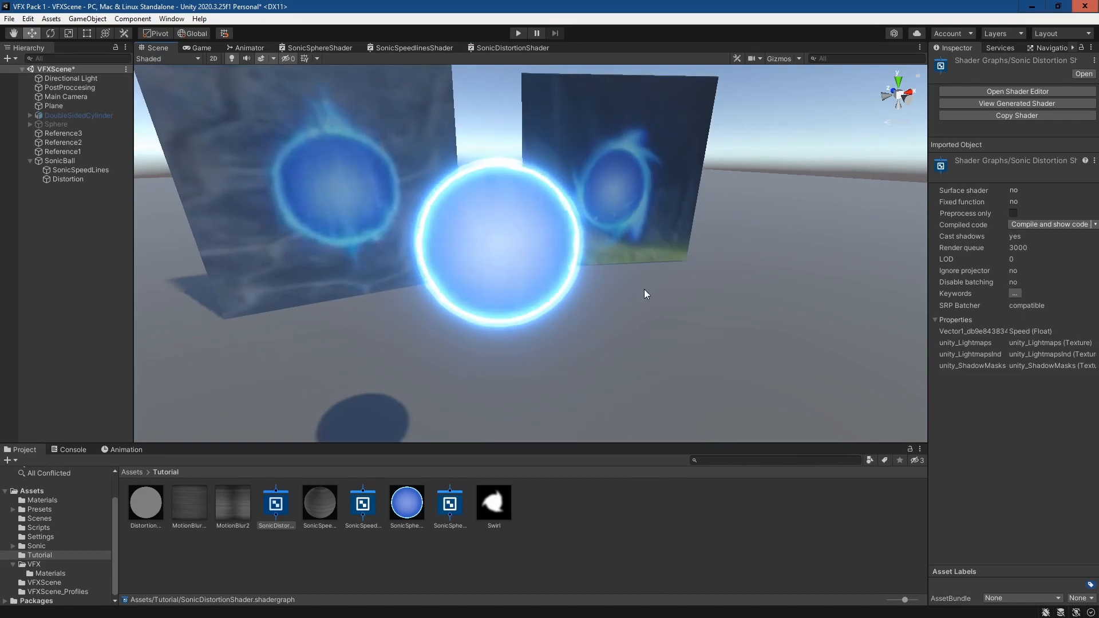
middle_click_drag(641, 287, 707, 281)
left_click(100, 178)
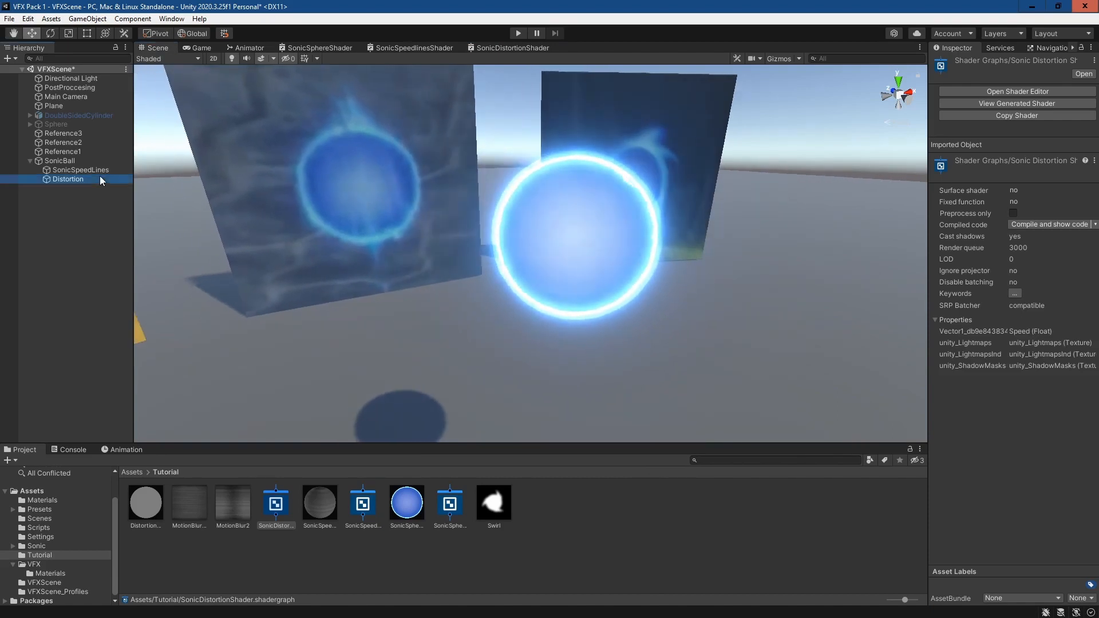
left_click_drag(614, 229, 403, 270)
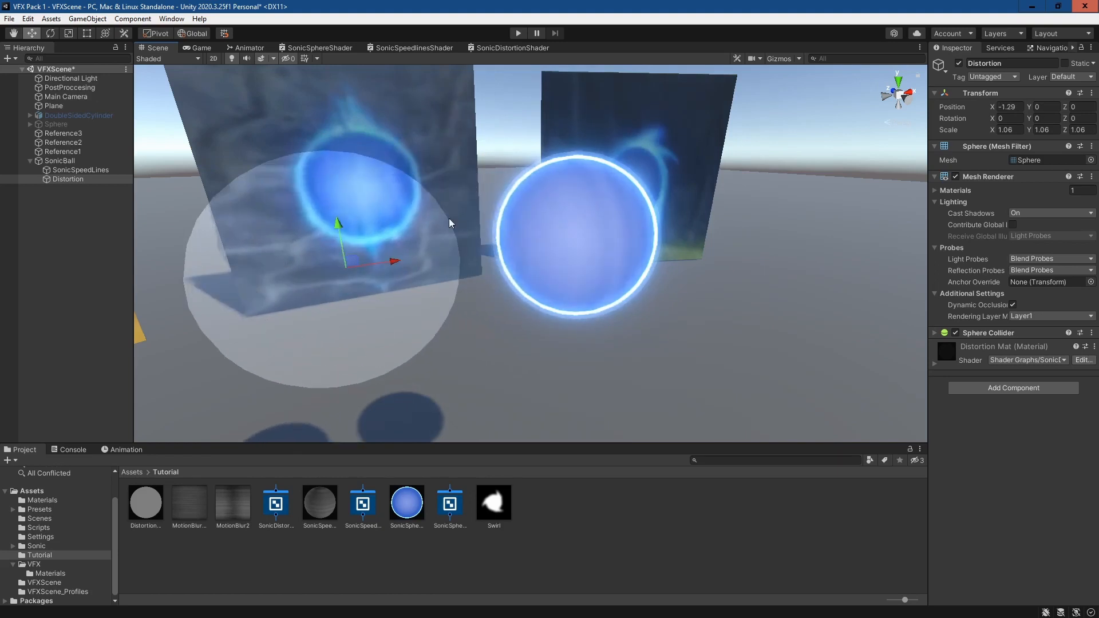
Step: Set the Fragment's Alpha to 0.5 in the distortion shader graph and save the asset
left_click(505, 48)
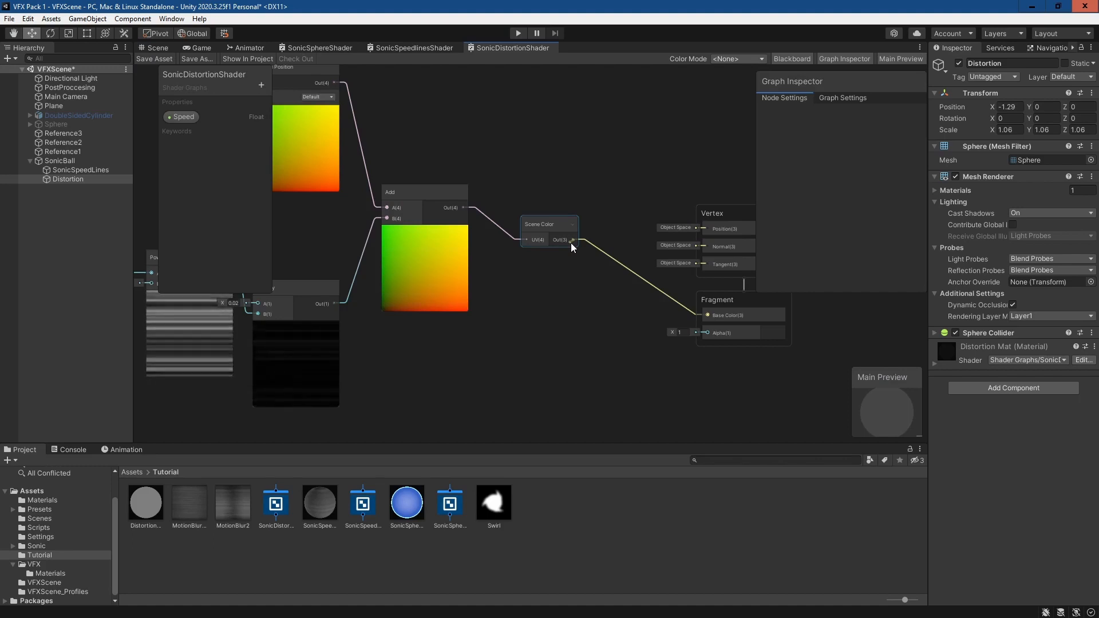
left_click_drag(571, 243, 574, 228)
left_click(627, 170)
left_click(680, 332)
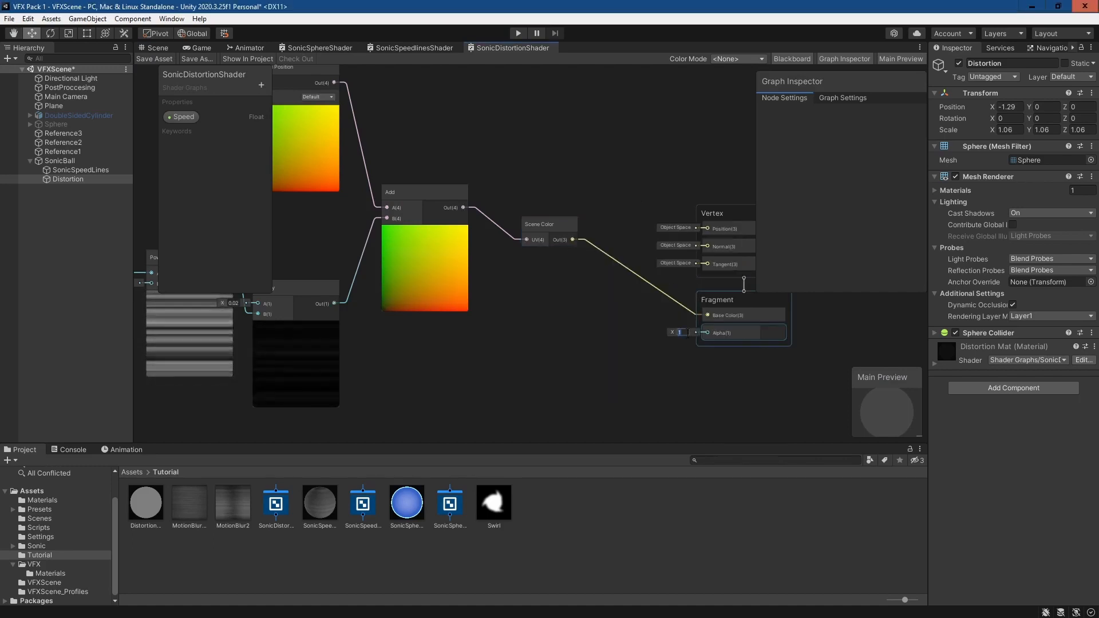
type("0.5")
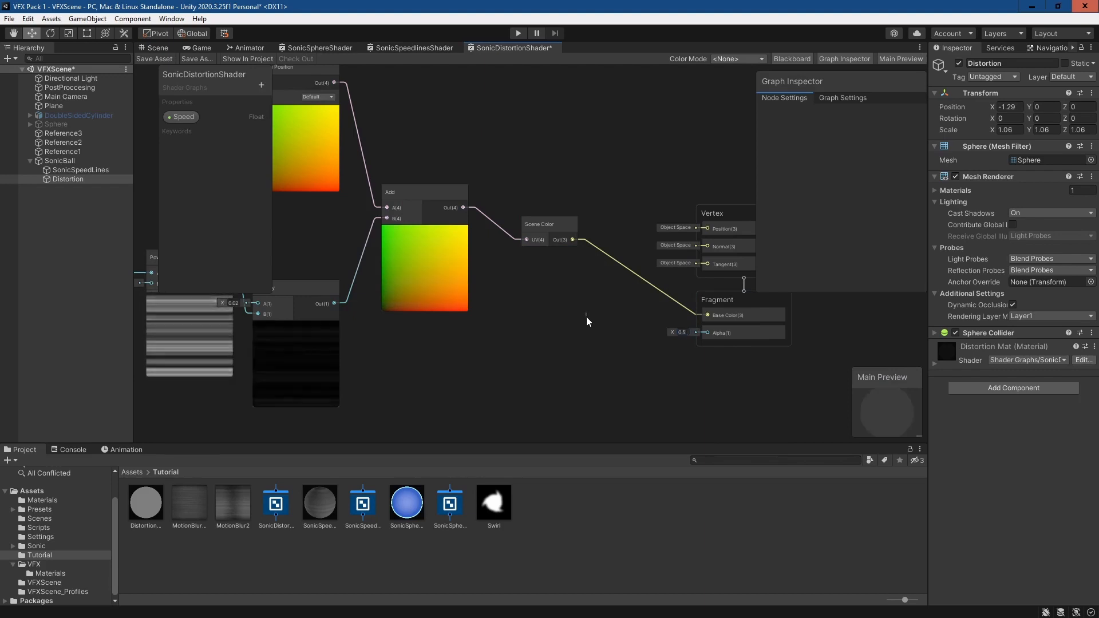
left_click(156, 58)
Step: Move the Distortion sphere back onto the Sonic ball at about X -0.002, and set its material's Speed to 0.05
left_click(159, 45)
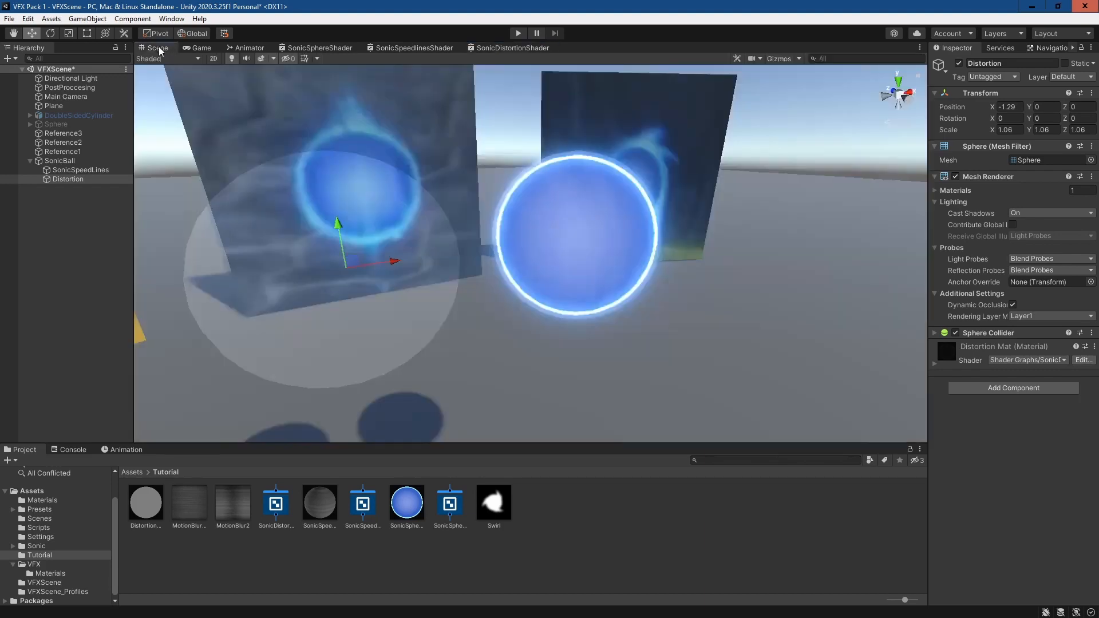
left_click_drag(390, 264, 606, 242)
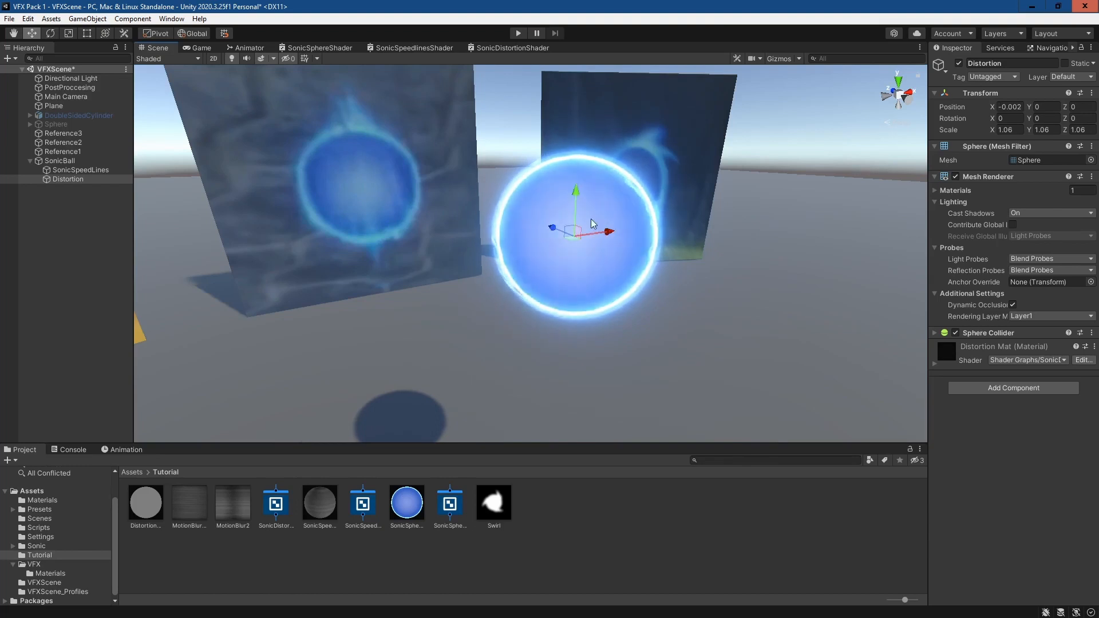
left_click(934, 364)
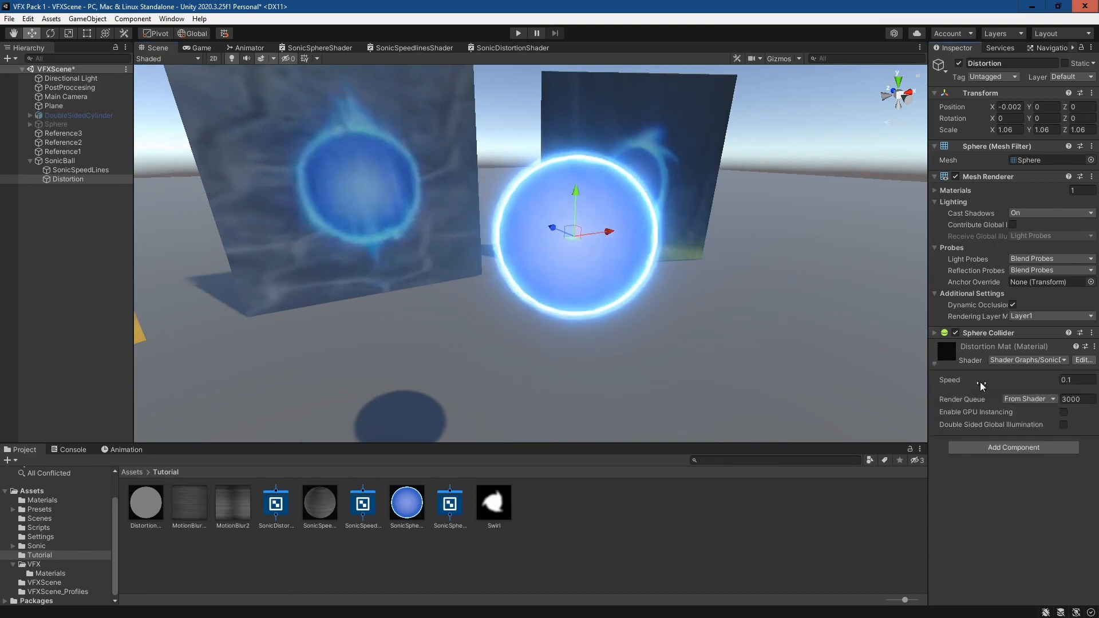
left_click(1012, 379)
type("0.")
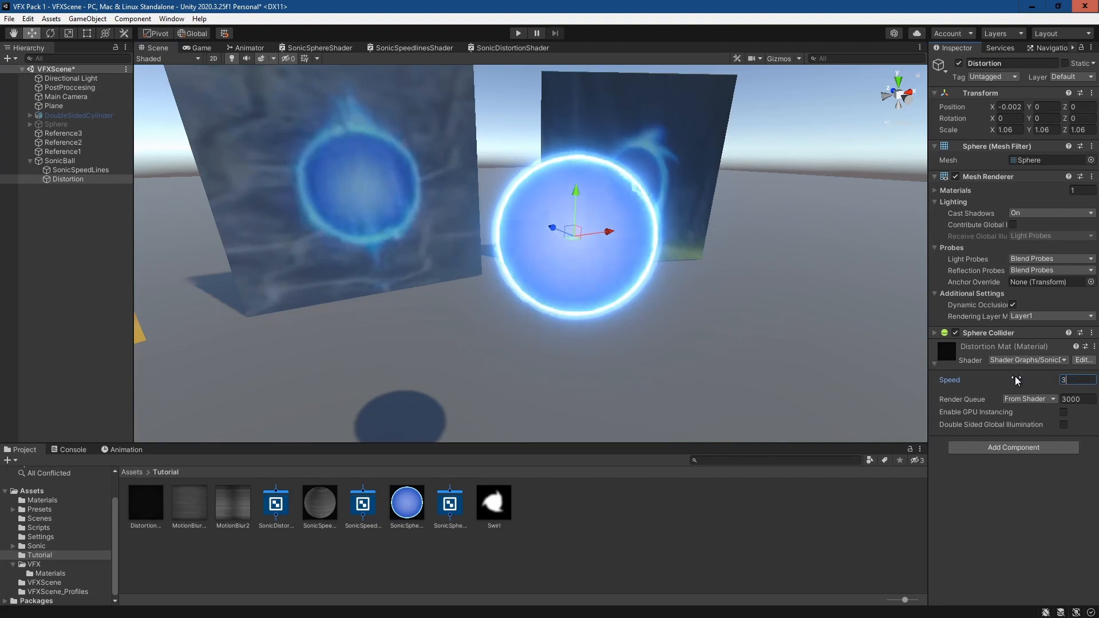
type("0")
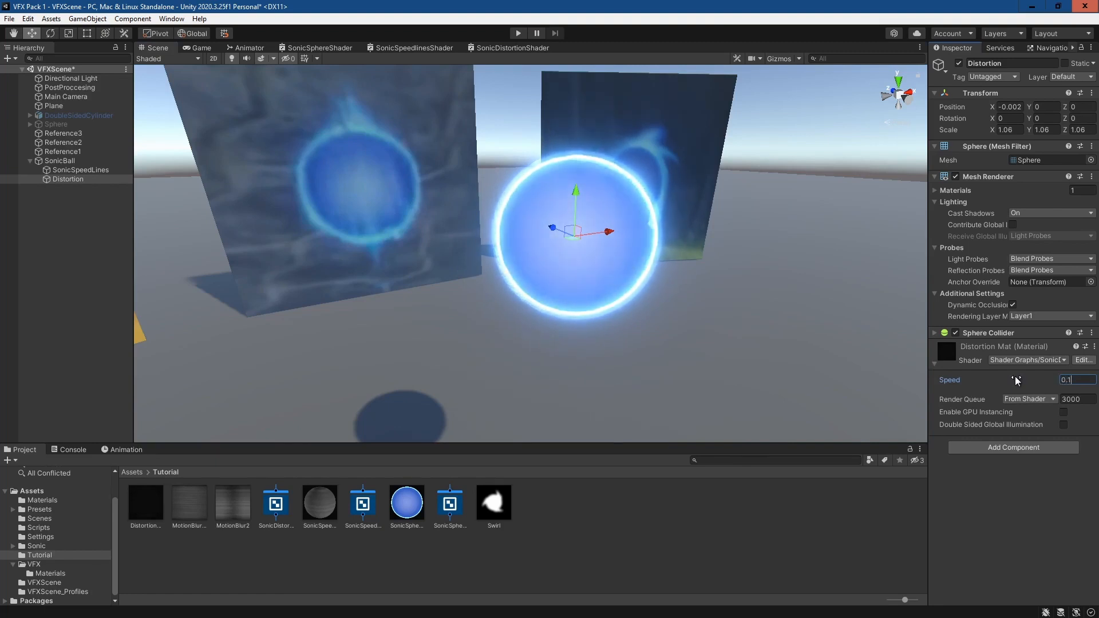
type("5")
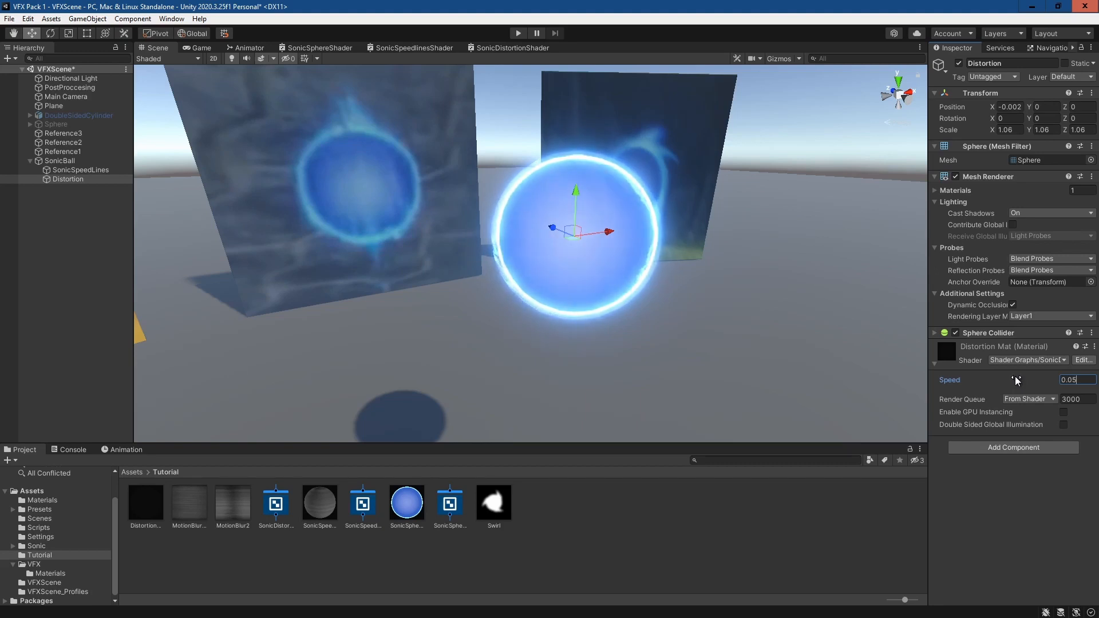
Step: Rotate the Distortion sphere to 90 degrees around Z
middle_click_drag(842, 294, 599, 298)
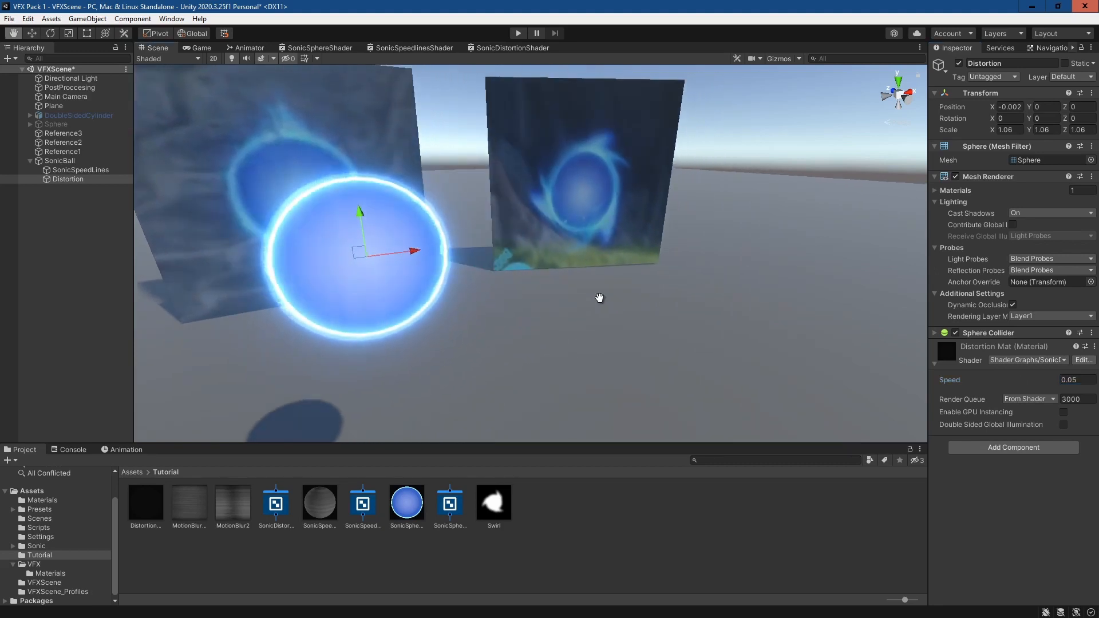
left_click(1007, 118)
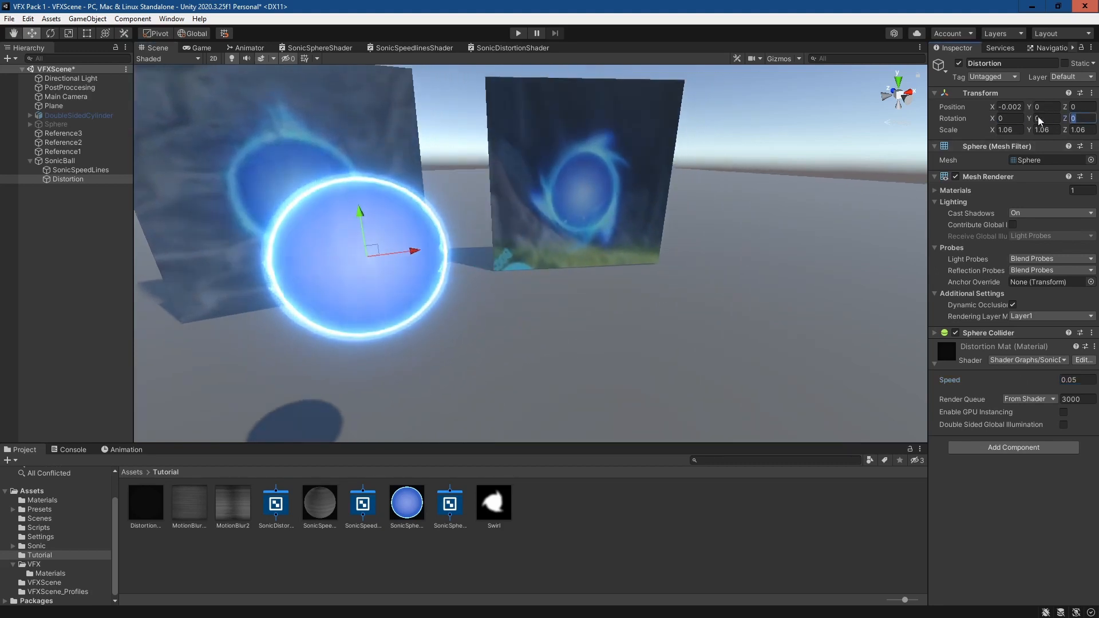
type("90")
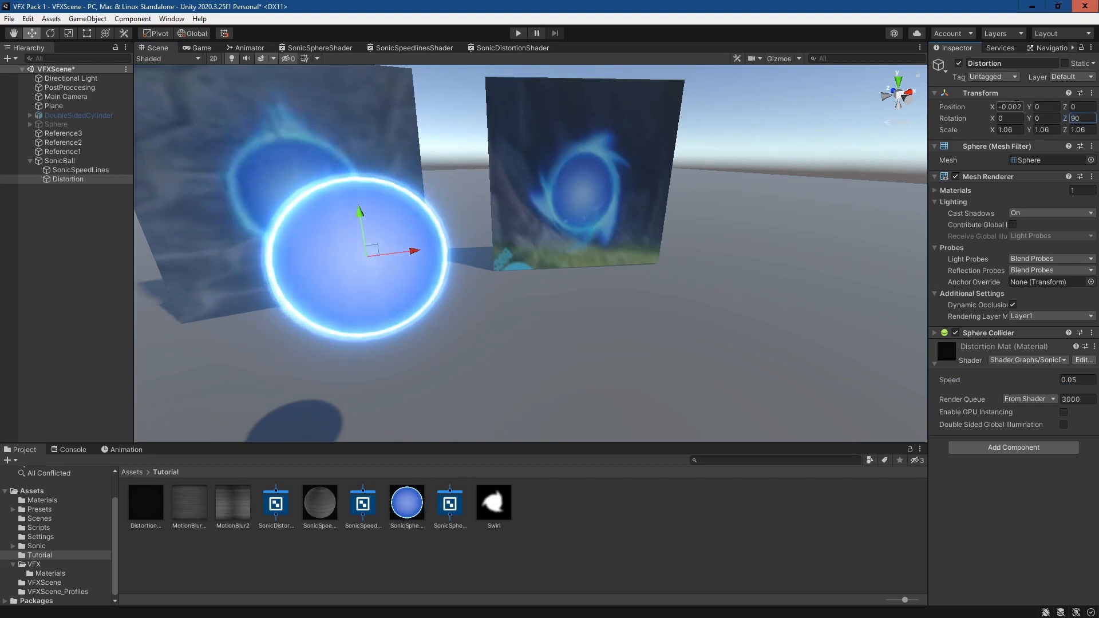
Step: Move the Distortion sphere off the Sonic ball along X to inspect it, and return it to about X -0.013
middle_click_drag(643, 280, 733, 260)
left_click_drag(505, 243, 338, 255)
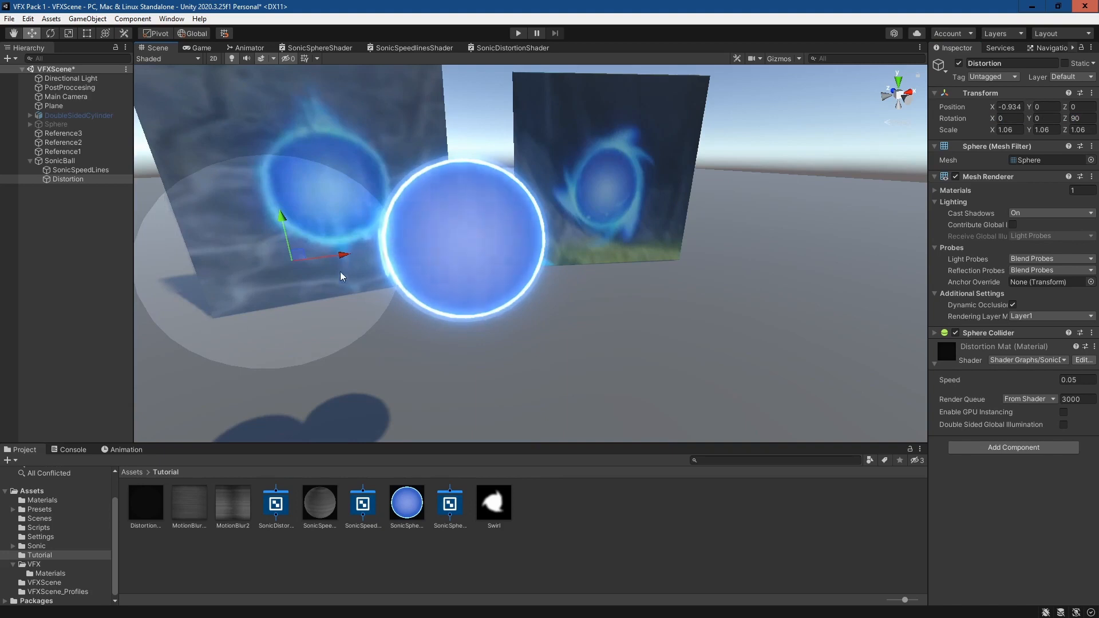
left_click_drag(343, 255, 504, 232)
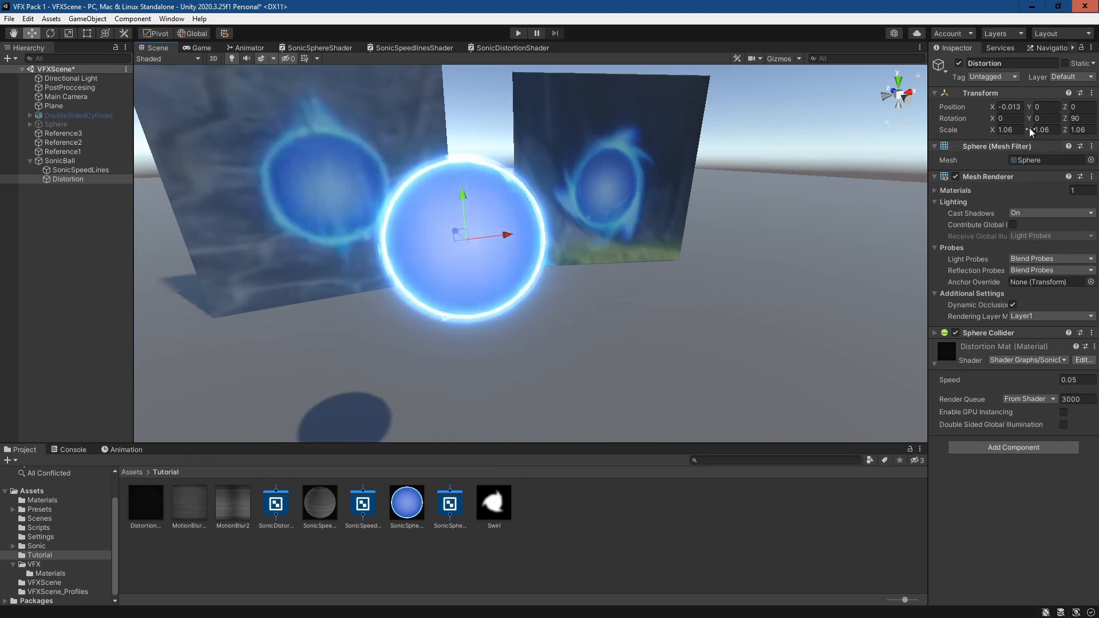
Step: View the ball from the front with all three reference images in sight, and deactivate the Distortion object
right_click_drag(794, 238, 696, 247)
left_click(641, 370)
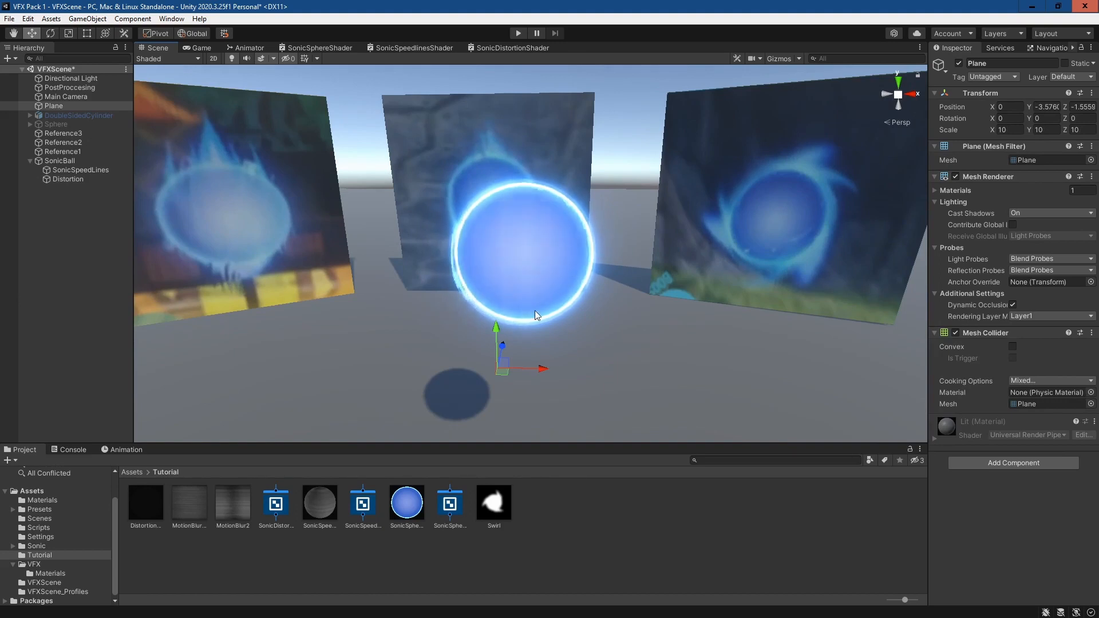
left_click(68, 179)
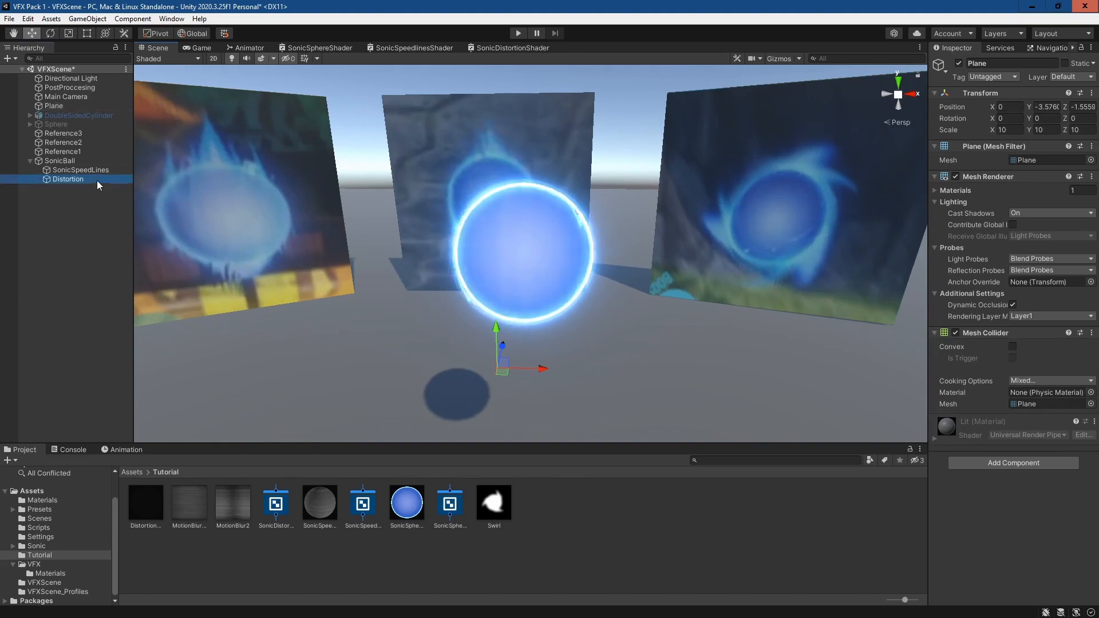
left_click(959, 63)
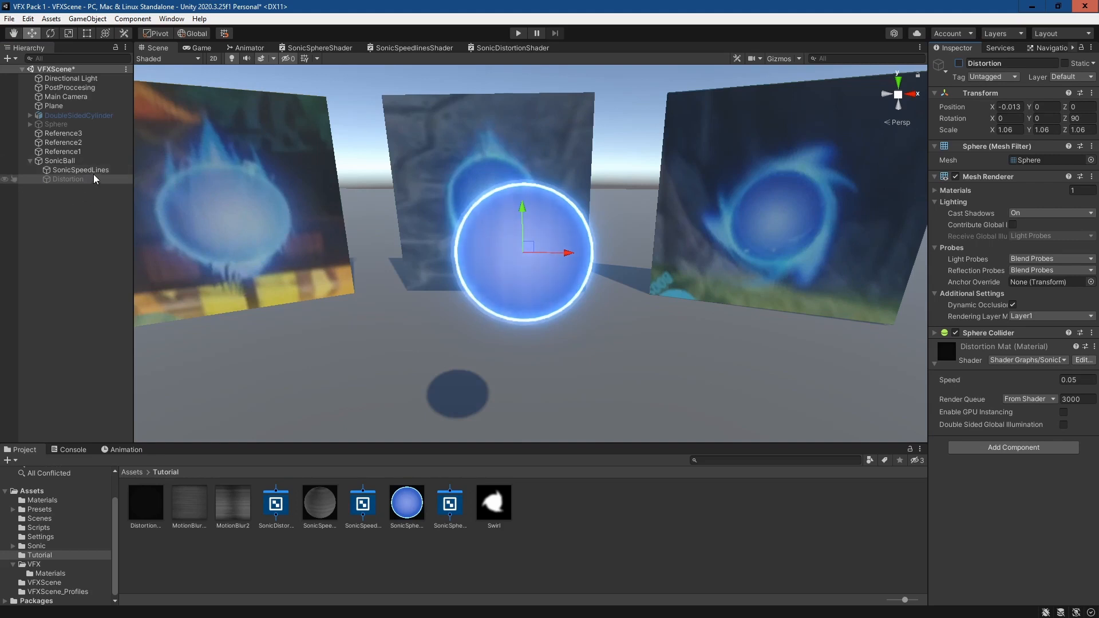
Step: Check the SonicSpeedLines object's active state, and reactivate the Distortion object under SonicBall
left_click(81, 170)
left_click(957, 63)
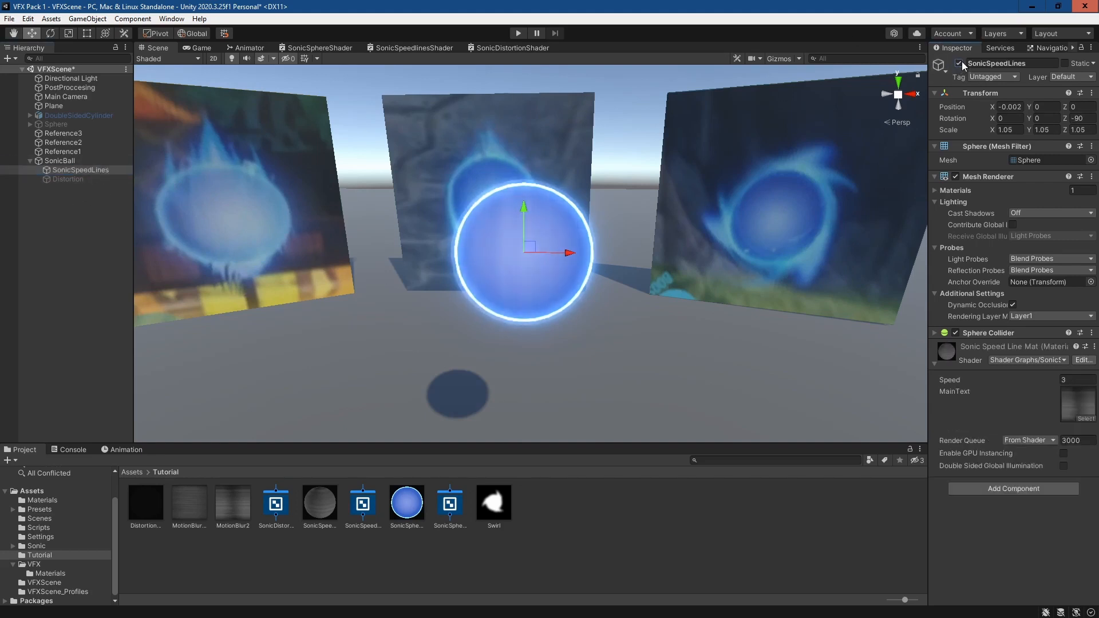
left_click(73, 179)
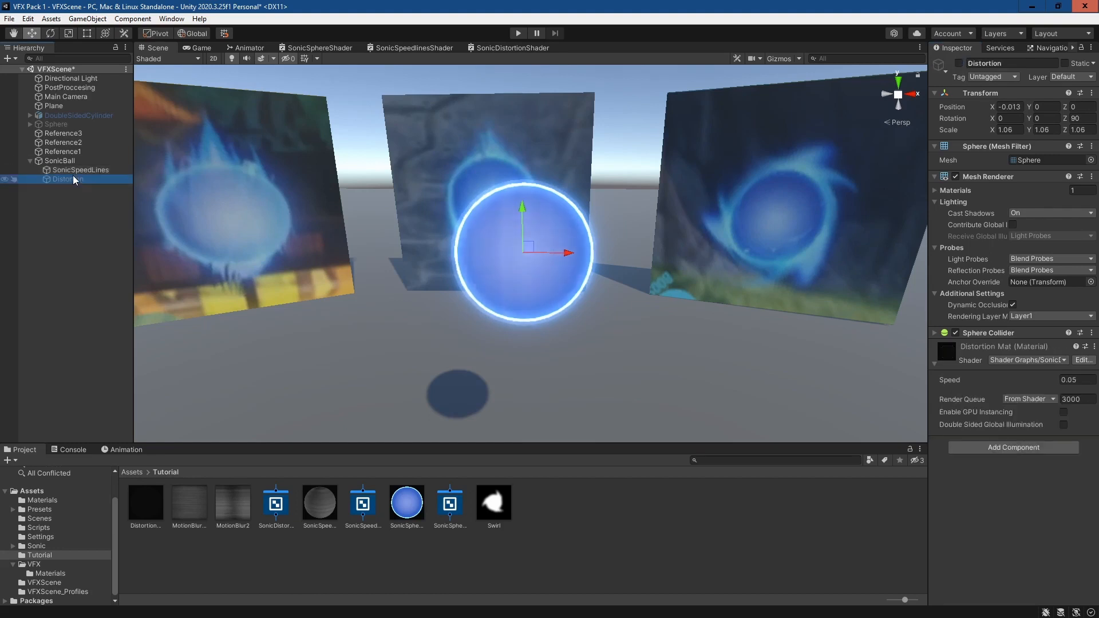
left_click(959, 64)
Step: Examine the distorted rim of the Sonic ball from several angles against the reference images
middle_click_drag(718, 265, 761, 309)
right_click_drag(760, 309, 801, 355)
middle_click_drag(726, 285, 936, 221)
right_click_drag(795, 280, 877, 219)
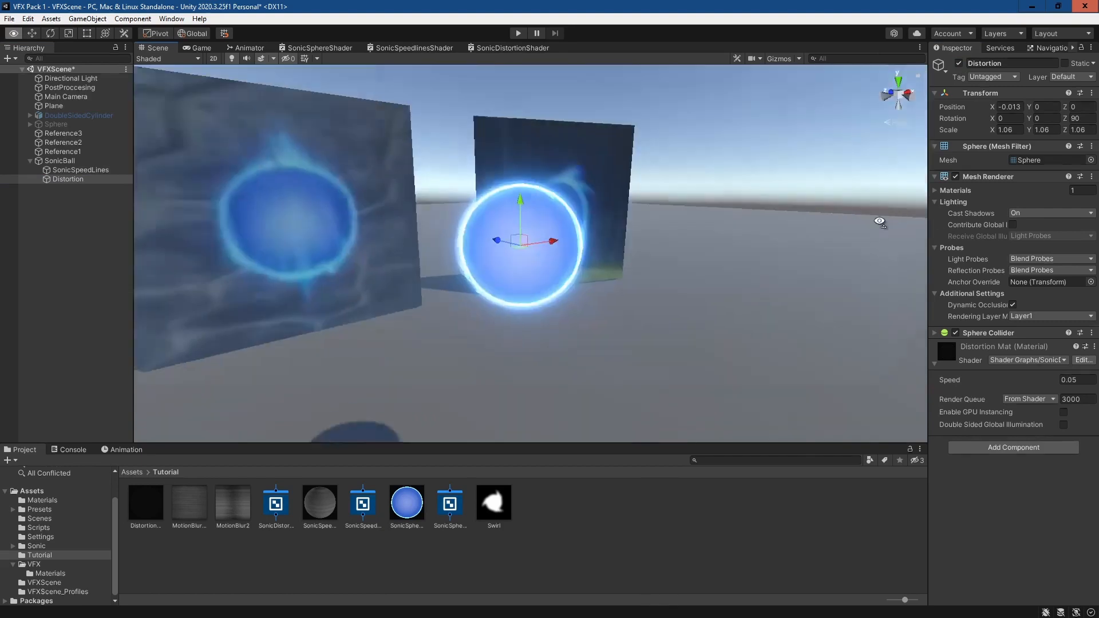
middle_click_drag(877, 220, 871, 233)
middle_click_drag(713, 259, 612, 276)
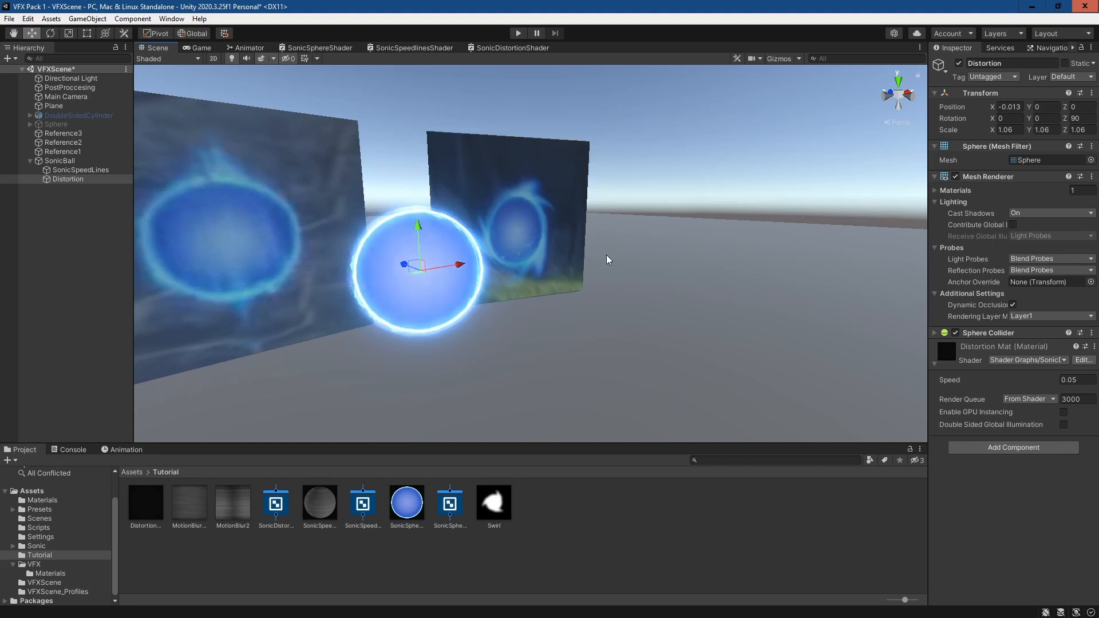
middle_click_drag(694, 266, 752, 230)
key("f")
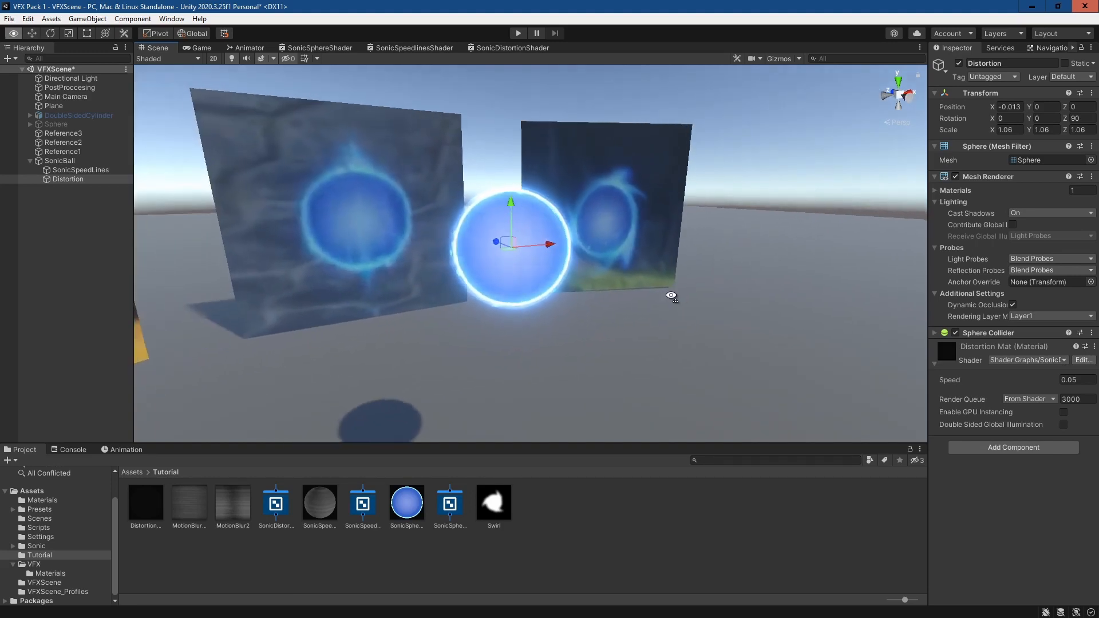
middle_click_drag(782, 271, 718, 268)
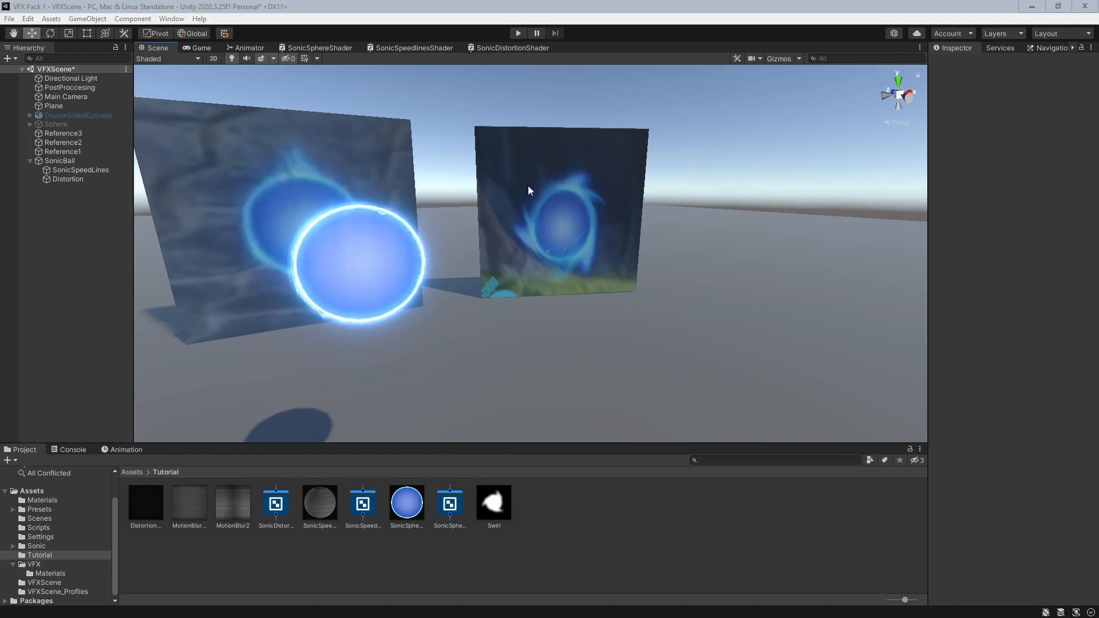
Step: Compare the swirl and flame shapes around the ball in all three reference images
middle_click_drag(620, 245, 679, 252)
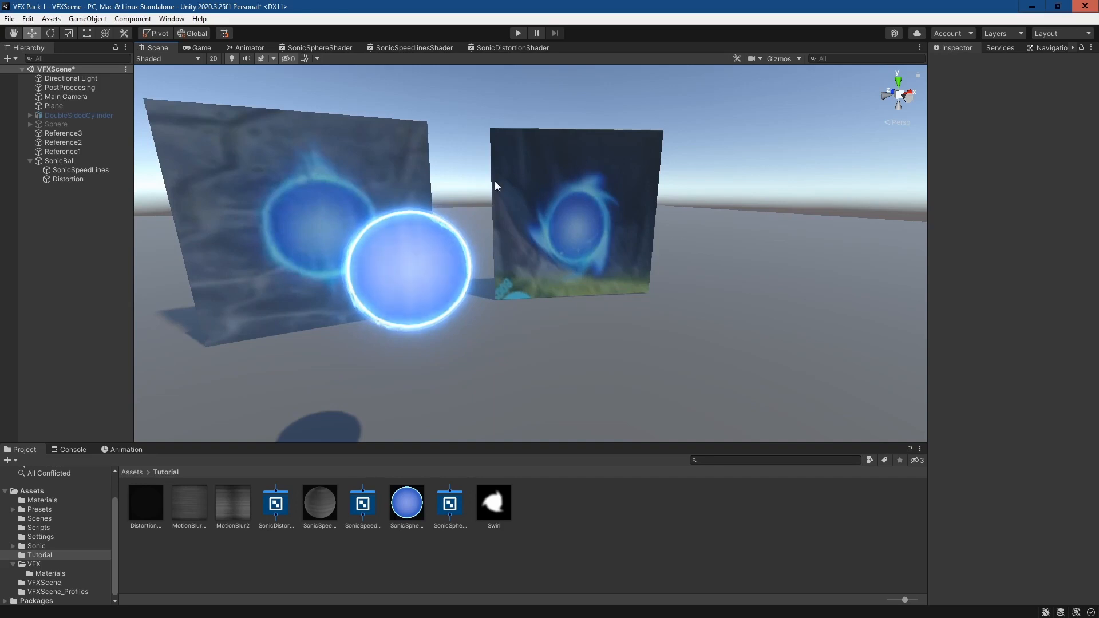
right_click_drag(632, 306, 521, 324)
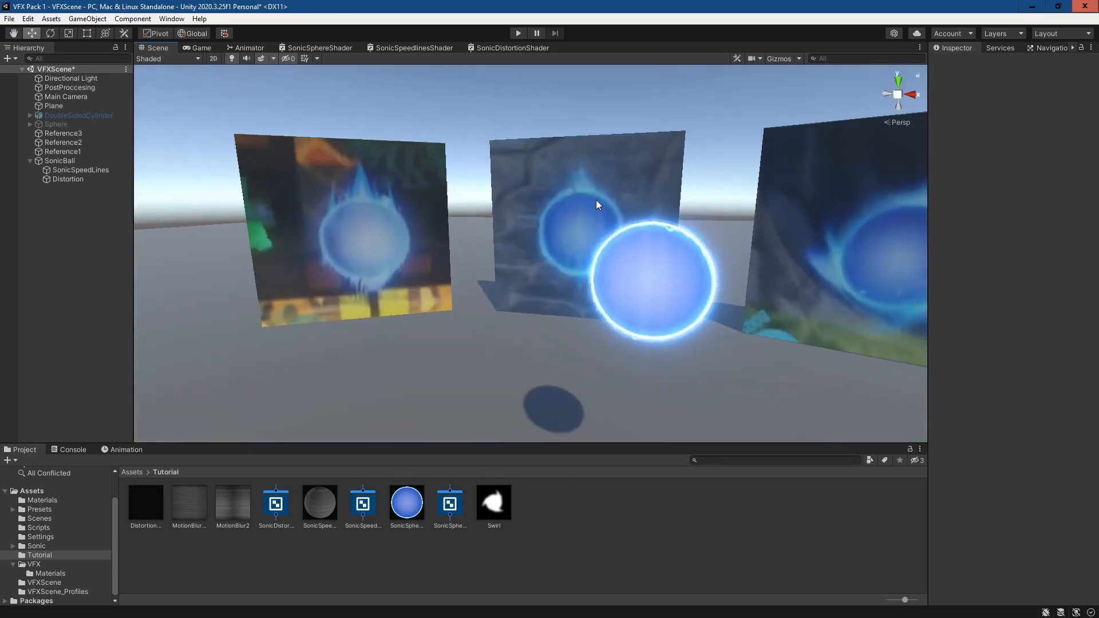
right_click_drag(534, 272, 841, 307)
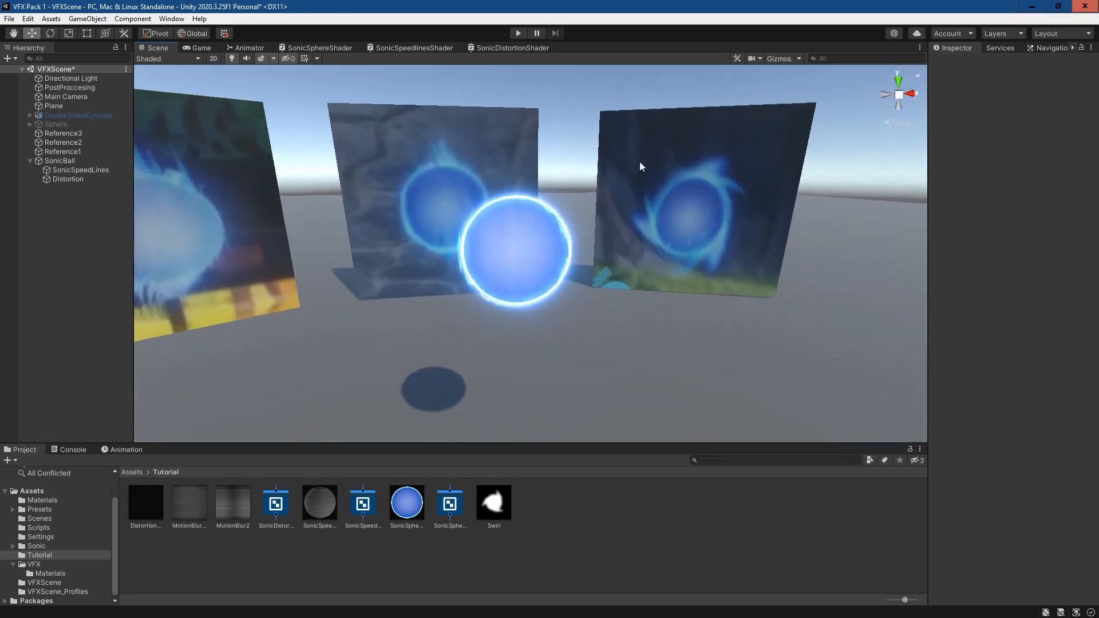
right_click_drag(657, 255, 834, 238)
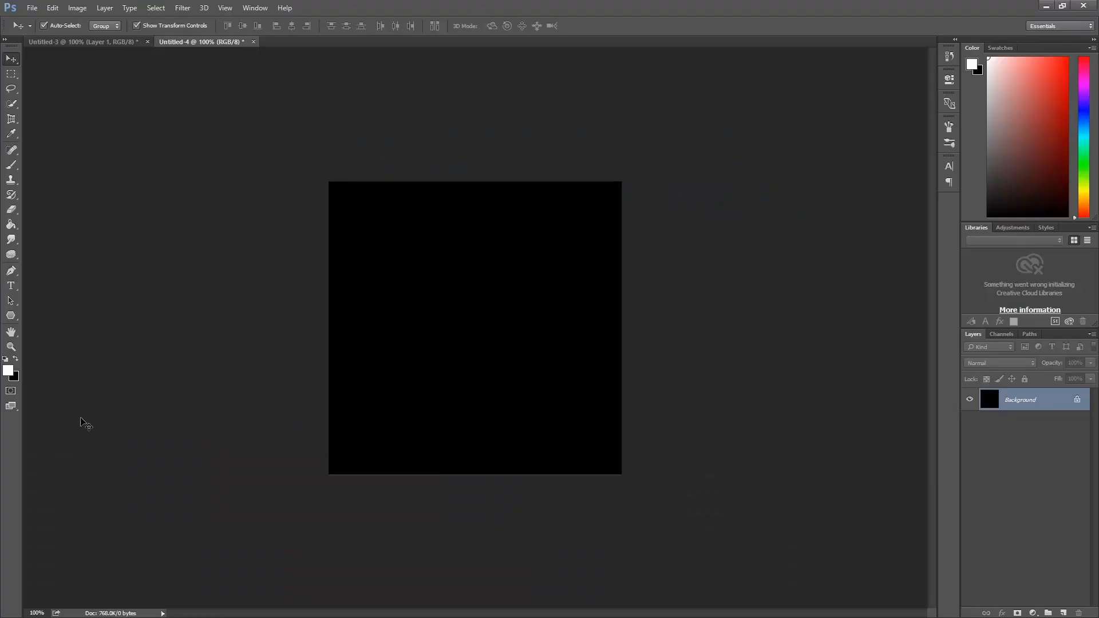
Step: Switch to Photoshop and draw a white three-sided polygon about 338 px high on the black canvas
right_click(12, 316)
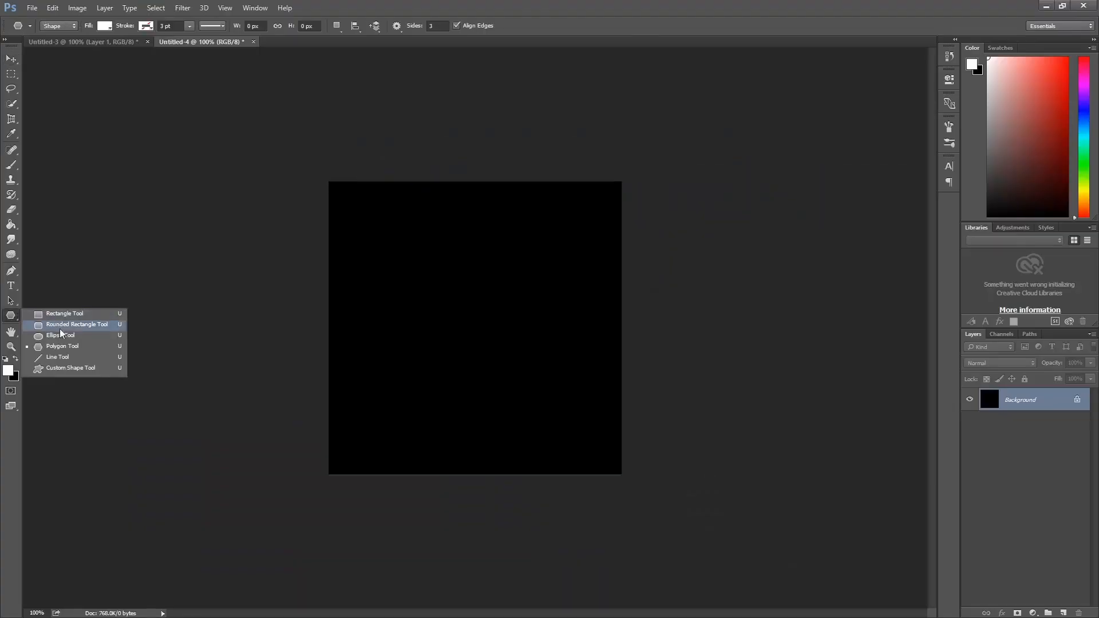
left_click(57, 348)
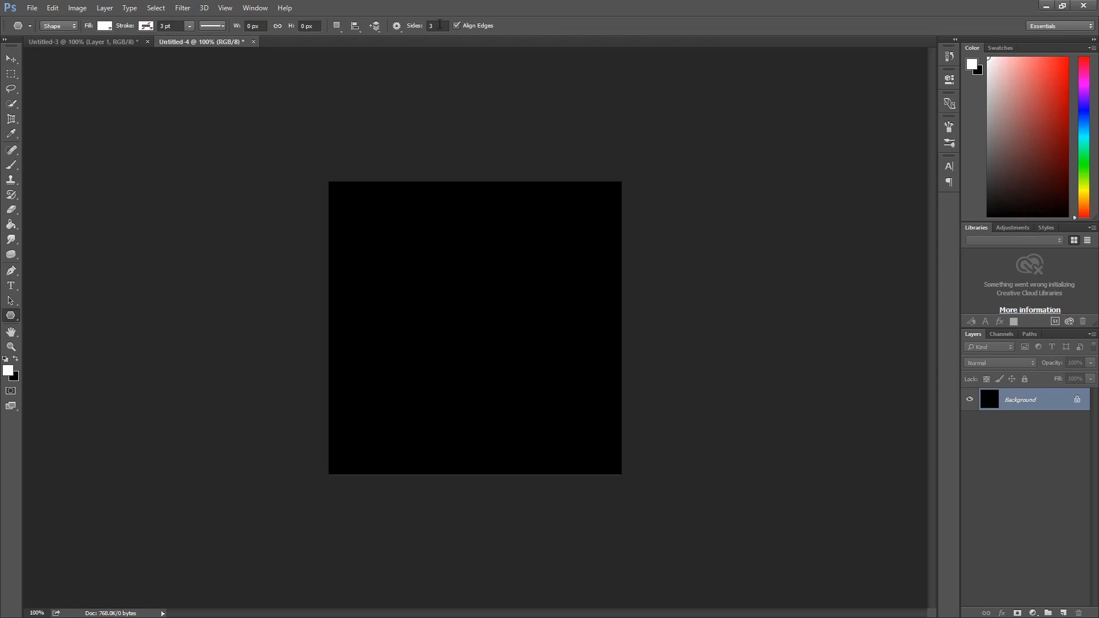
left_click_drag(416, 310, 530, 378)
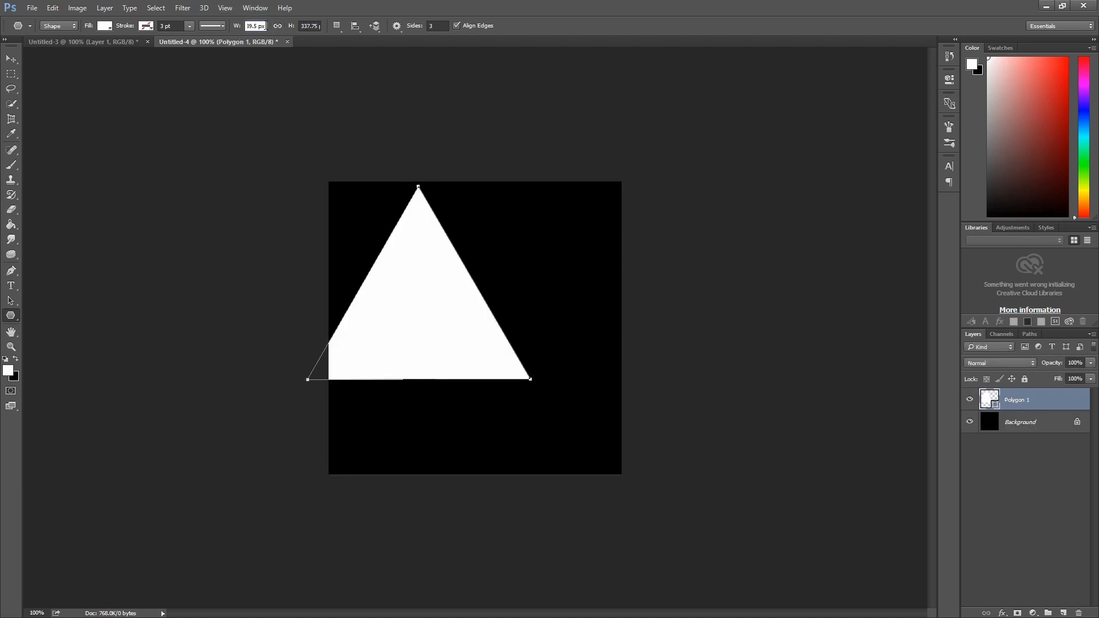
Step: Set the triangle's width and height to 250 px and move it to the horizontal centre of the canvas
double_click(265, 26)
type("250")
key("Tab")
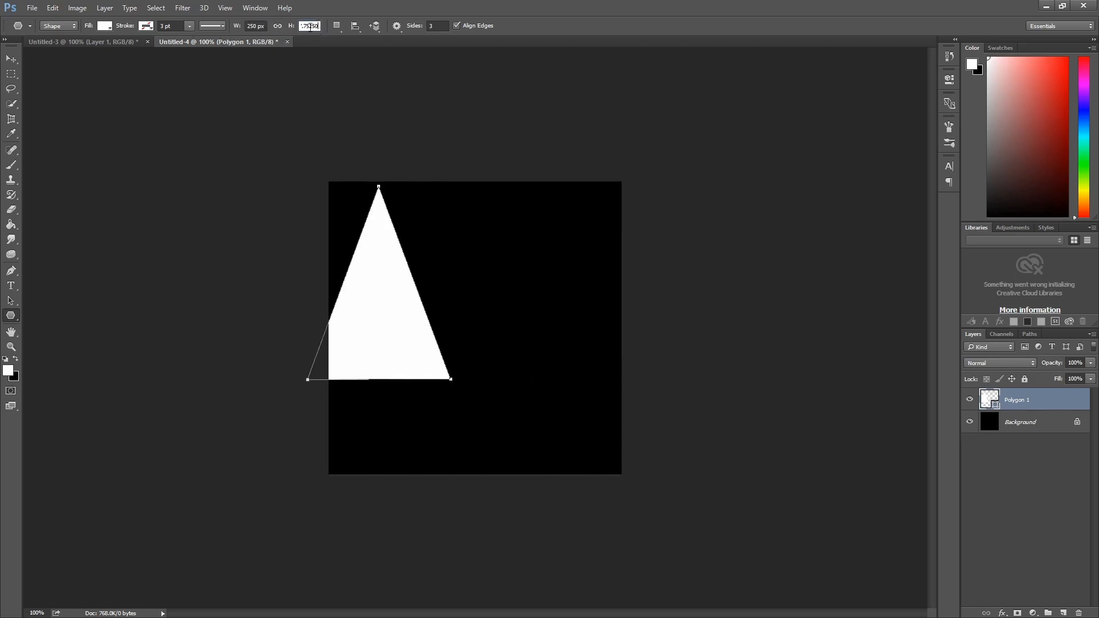
key("Left")
key("Delete")
key("Delete")
key("Delete")
key("Delete")
key("Delete")
key("Delete")
key("Delete")
key("Delete")
key("Delete")
type("250")
key("Return")
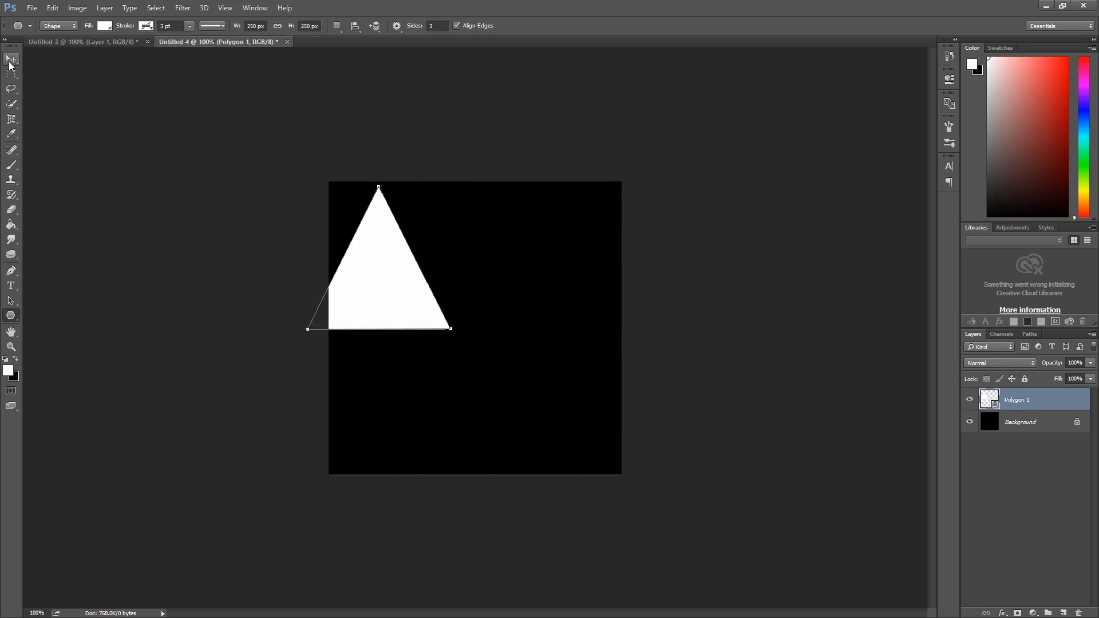
key("v")
left_click_drag(402, 304, 489, 357)
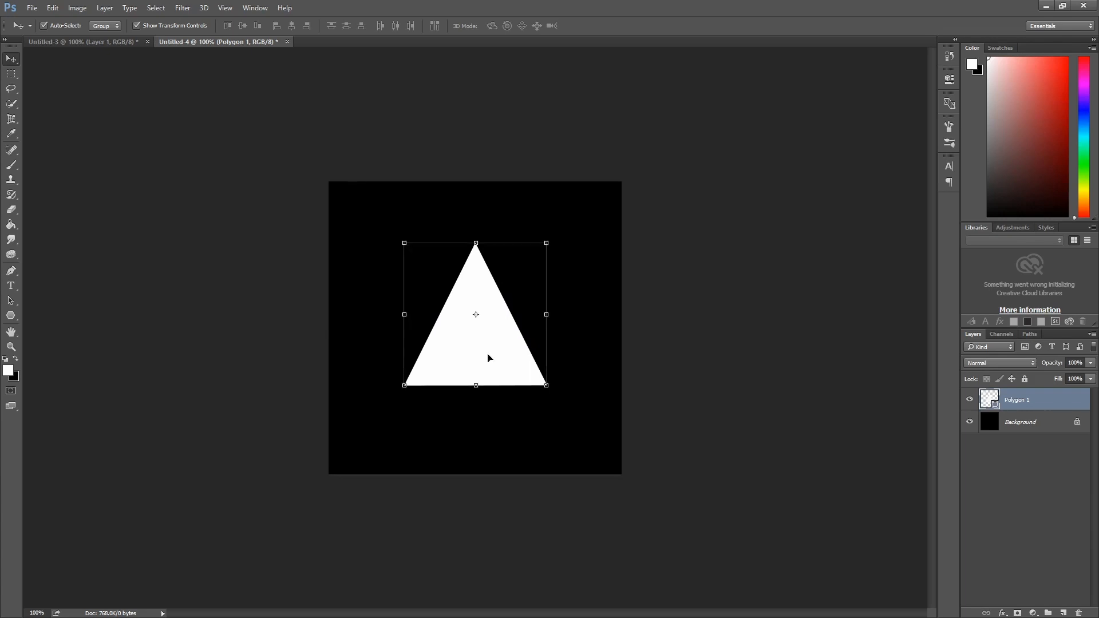
Step: Rasterize the triangle layer and duplicate it under the default copy name
right_click(1018, 400)
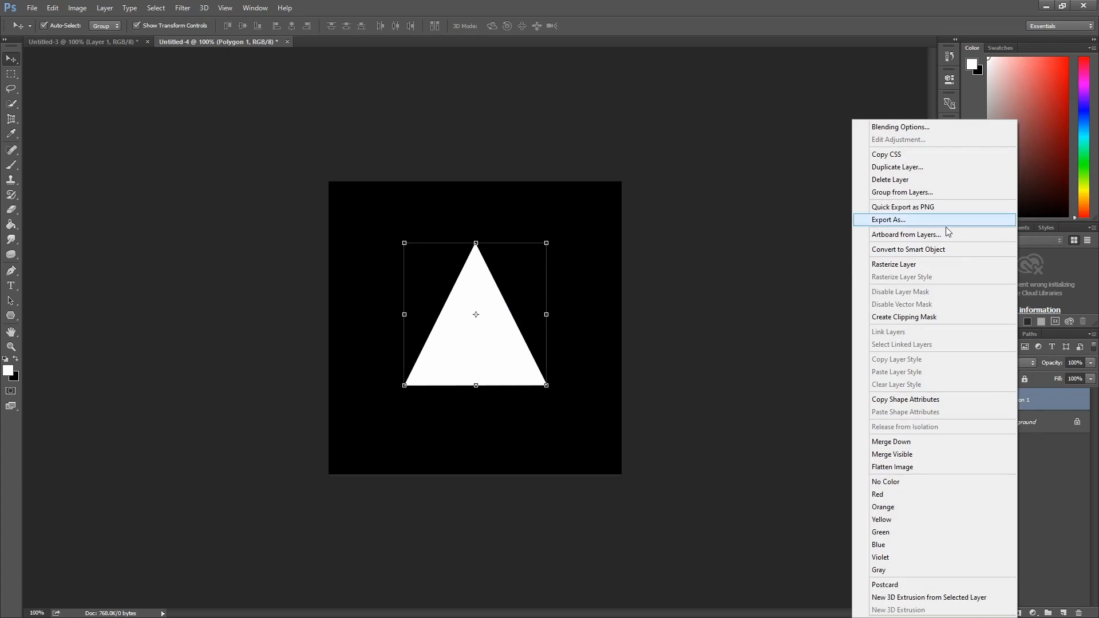
left_click(936, 263)
key("ctrl")
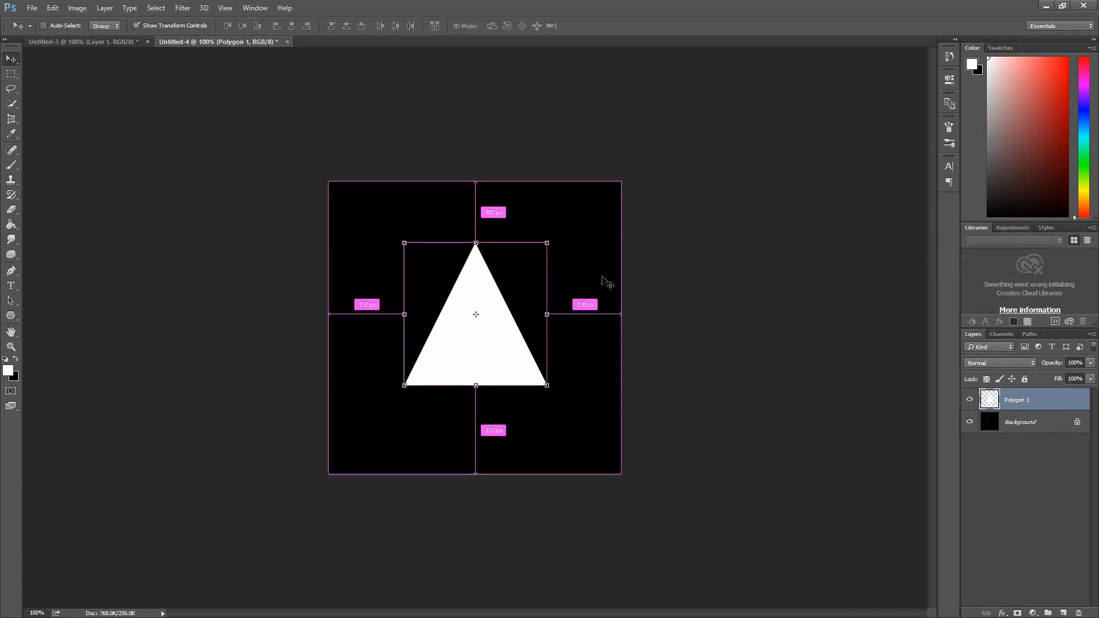
right_click(1023, 400)
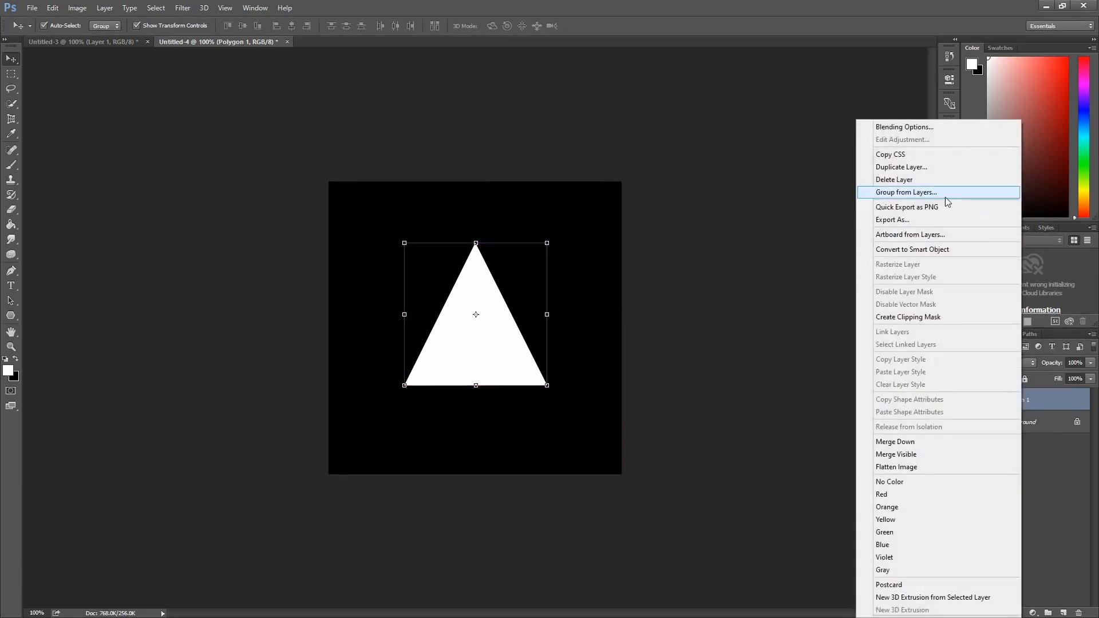
left_click(892, 167)
left_click(656, 189)
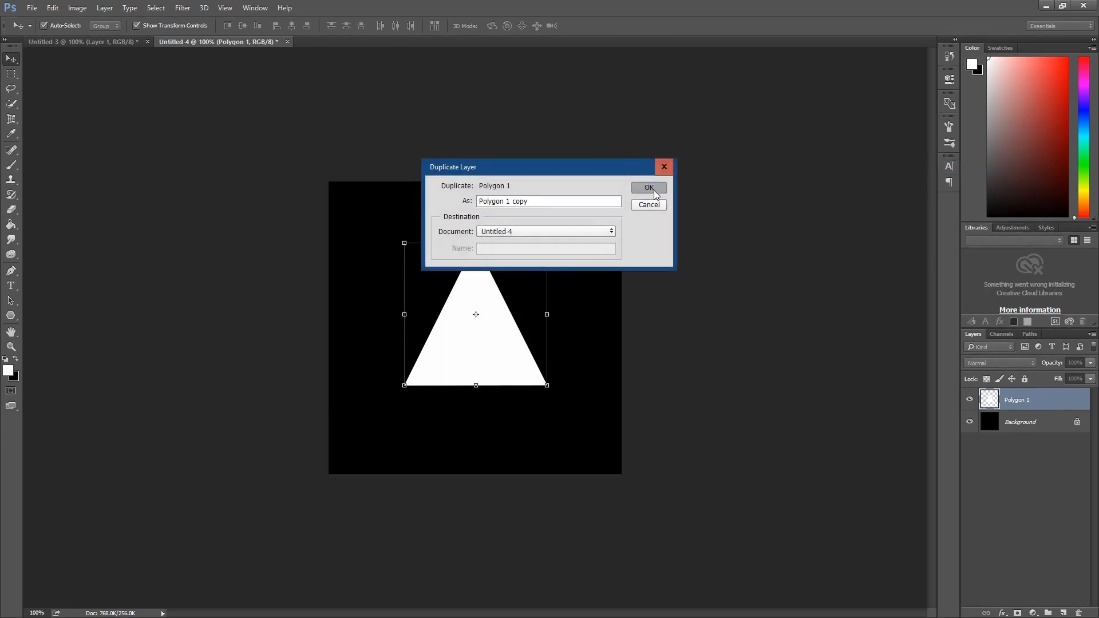
Step: Scale the duplicate triangle to about 82%, rotate it about -22 degrees, align it over the original, and apply the transformation
left_click_drag(557, 236, 506, 257)
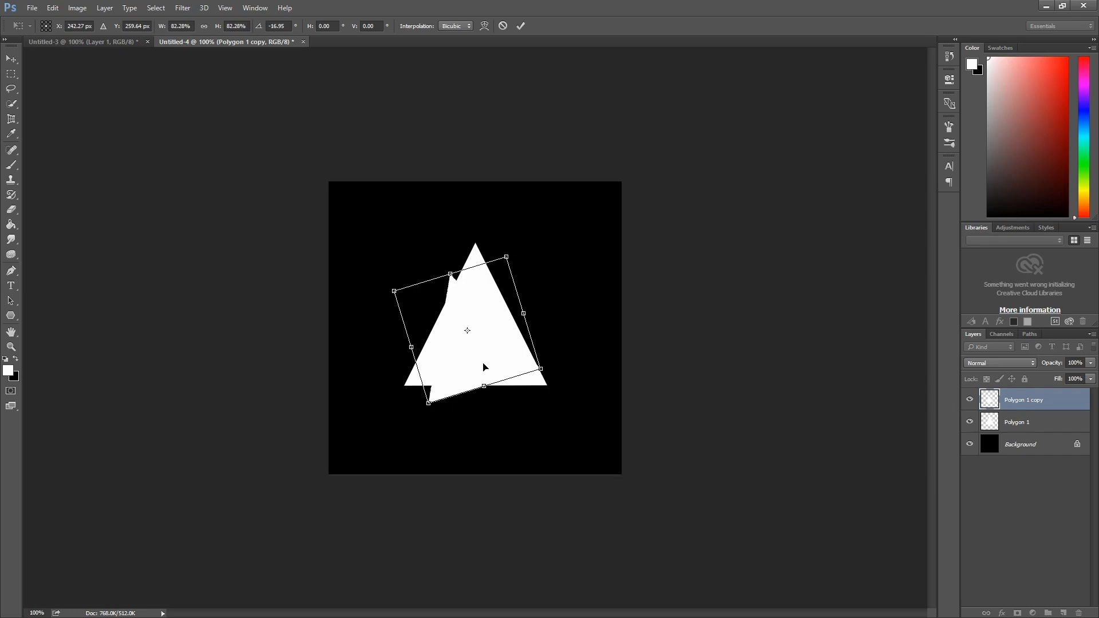
left_click_drag(483, 367, 483, 360)
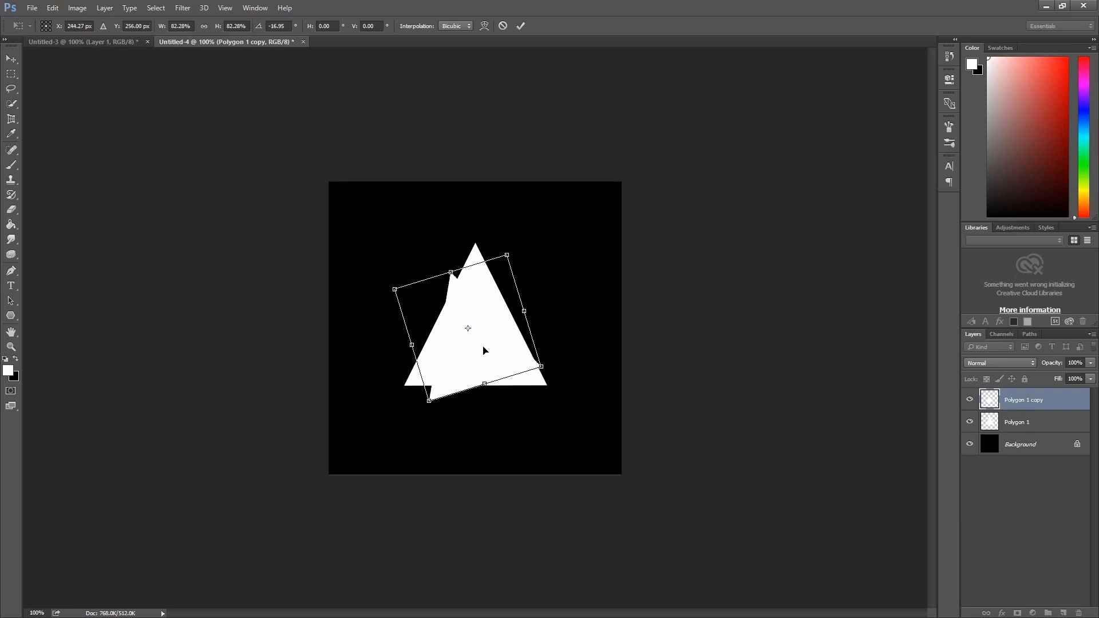
key("Right")
key("Right")
left_click_drag(526, 243, 517, 239)
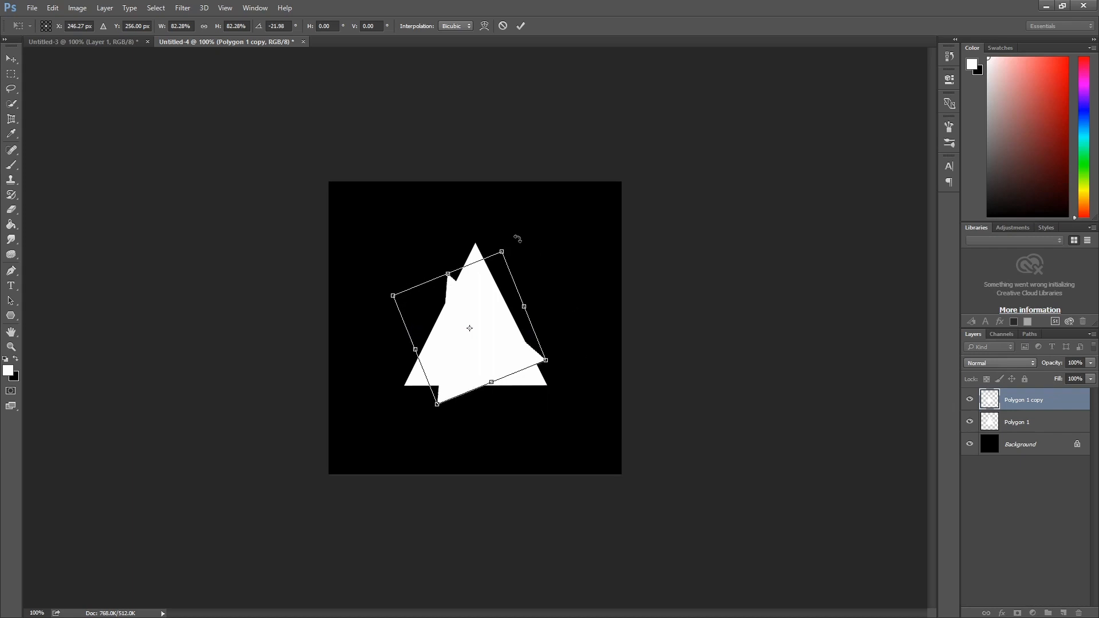
key("Up")
key("Up")
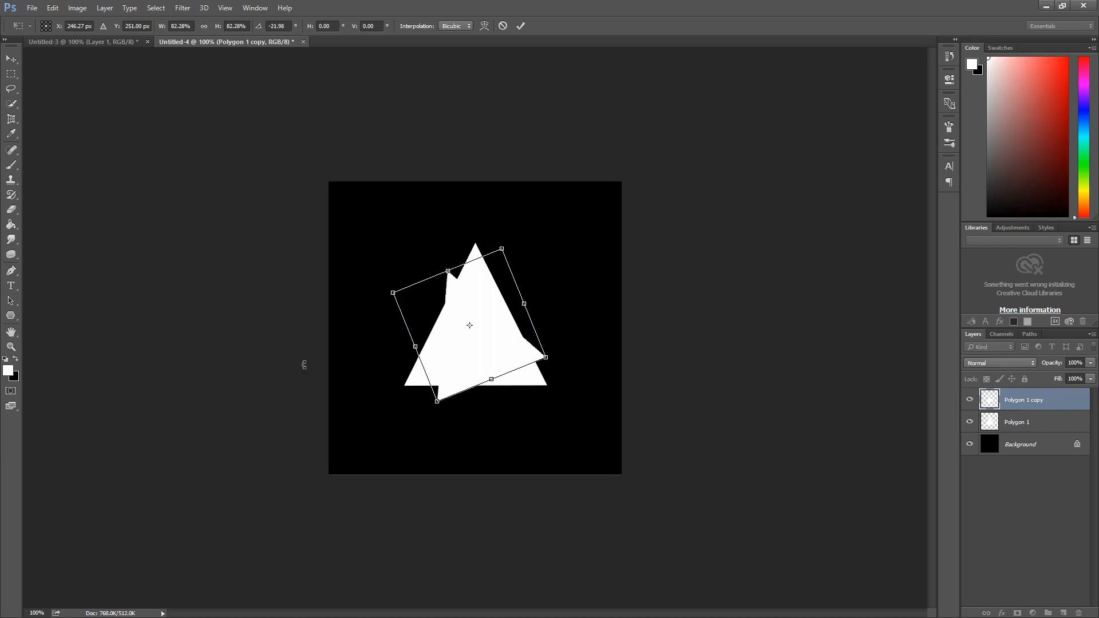
left_click(11, 59)
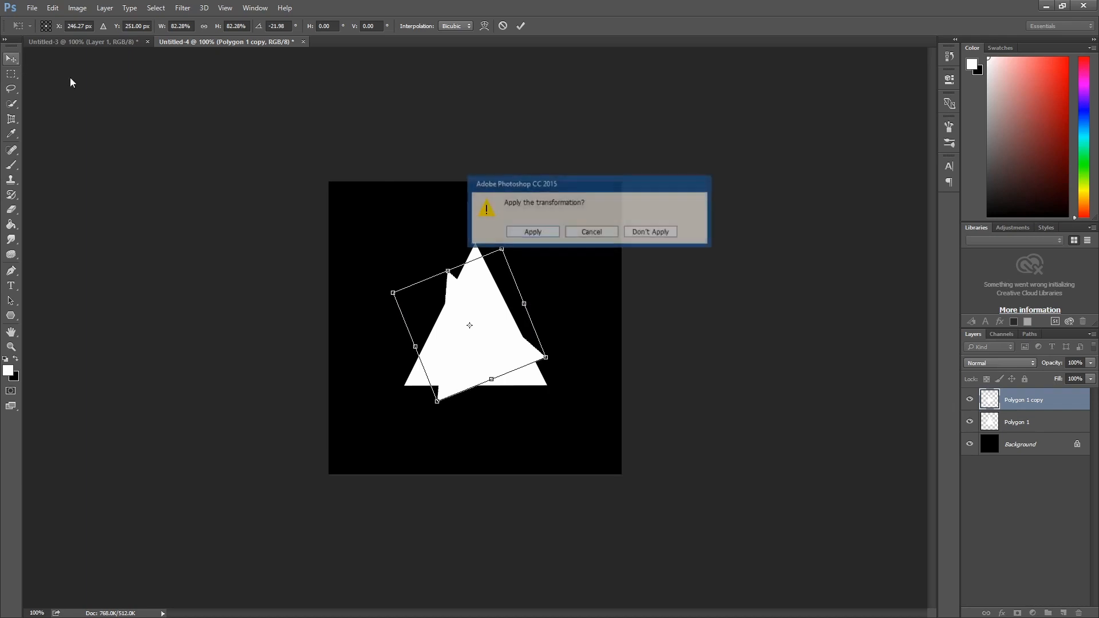
left_click(552, 227)
Step: Select both triangle layers, adjust their position on the canvas, and merge them into one layer
left_click_drag(591, 189, 290, 522)
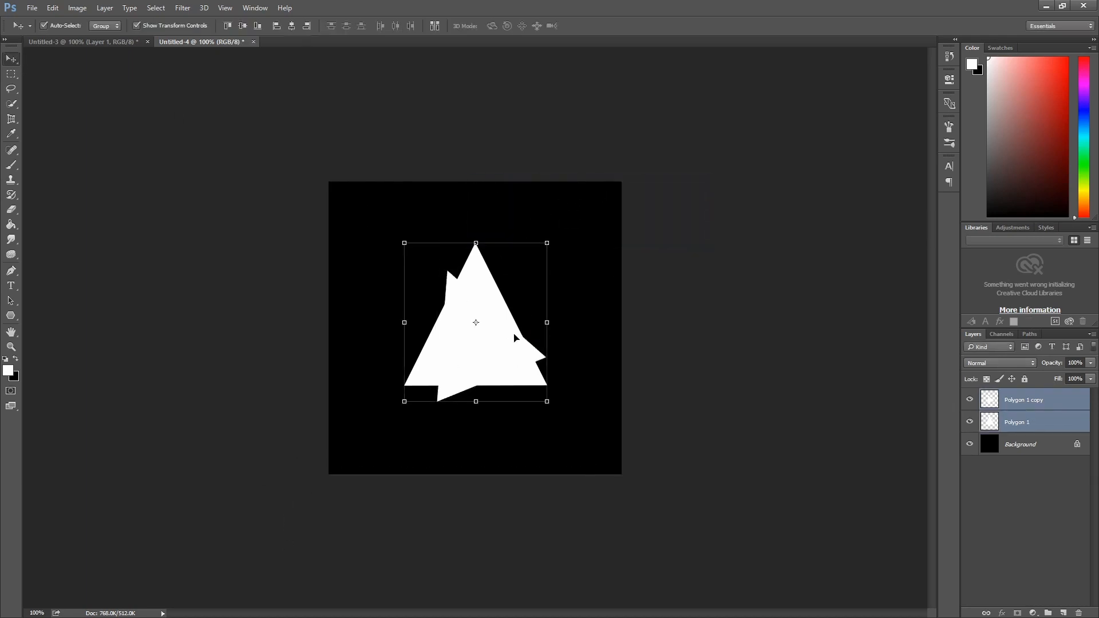
left_click_drag(493, 351, 488, 354)
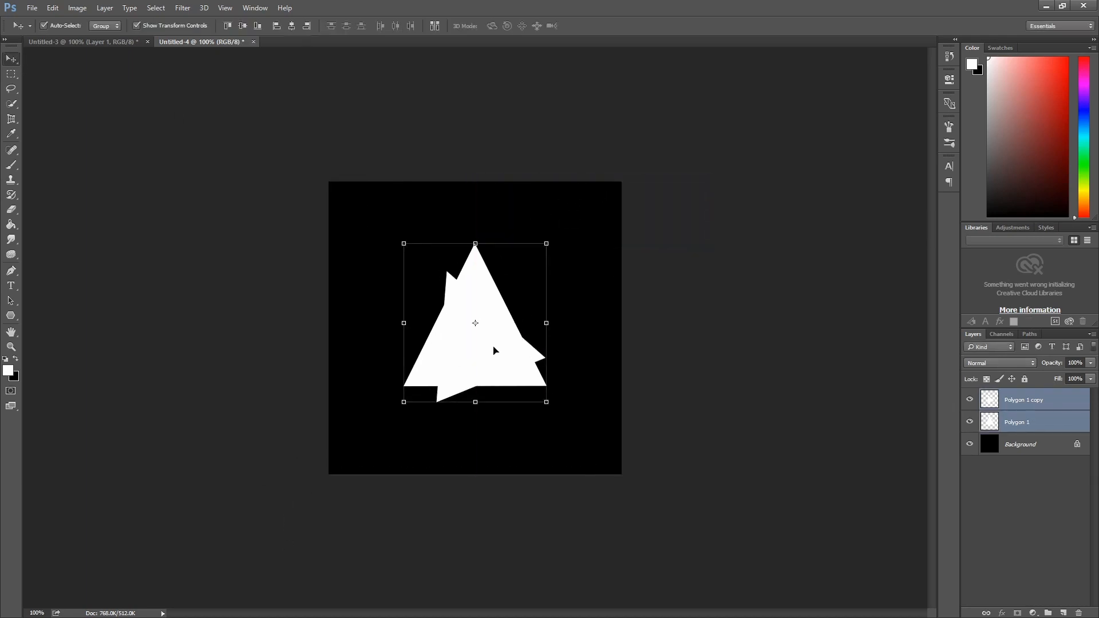
key("ctrl+e")
Step: Apply a Twirl filter with an angle of about 142 degrees to the merged triangle shape
left_click(182, 8)
mouse_move(246, 157)
left_click(376, 224)
left_click_drag(583, 129, 781, 131)
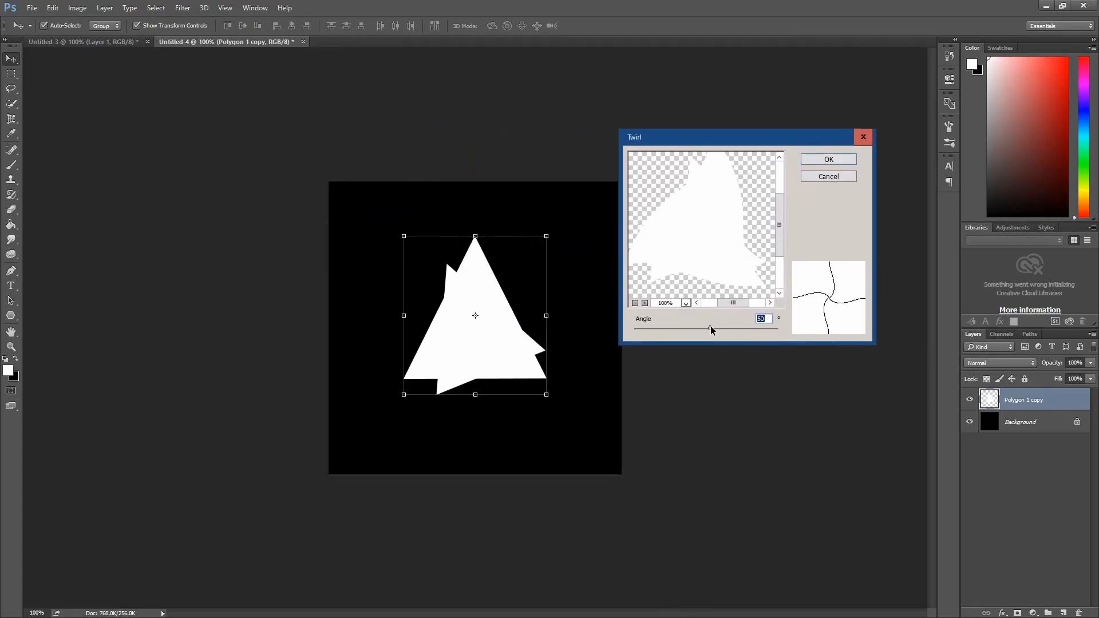
mouse_move(710, 327)
left_mouse_down()
mouse_move(777, 321)
mouse_move(716, 315)
left_mouse_up()
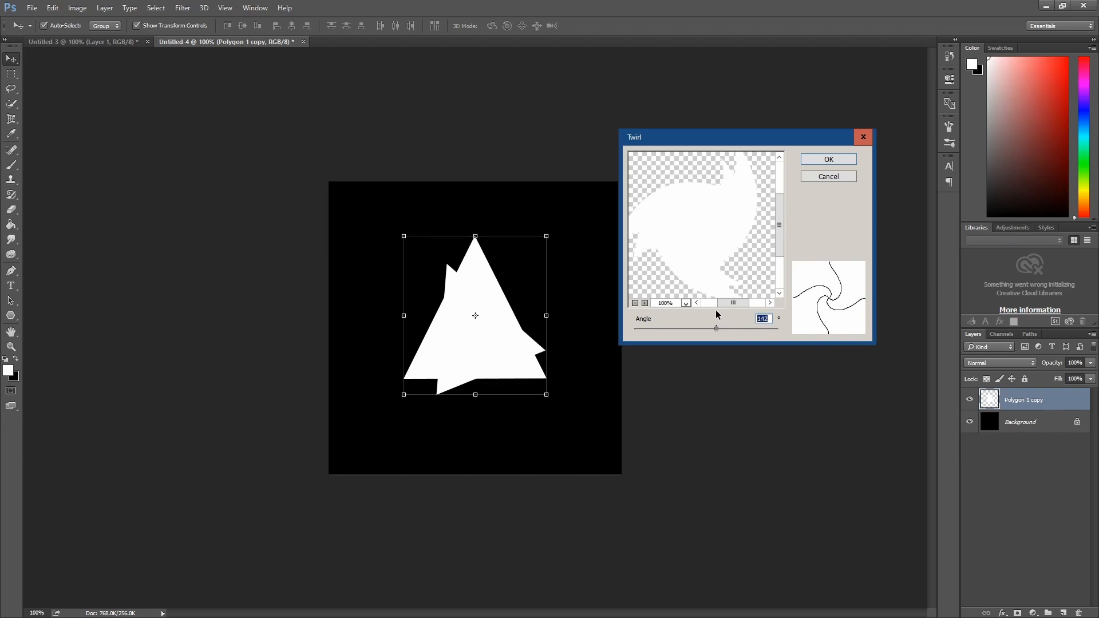
left_click(847, 163)
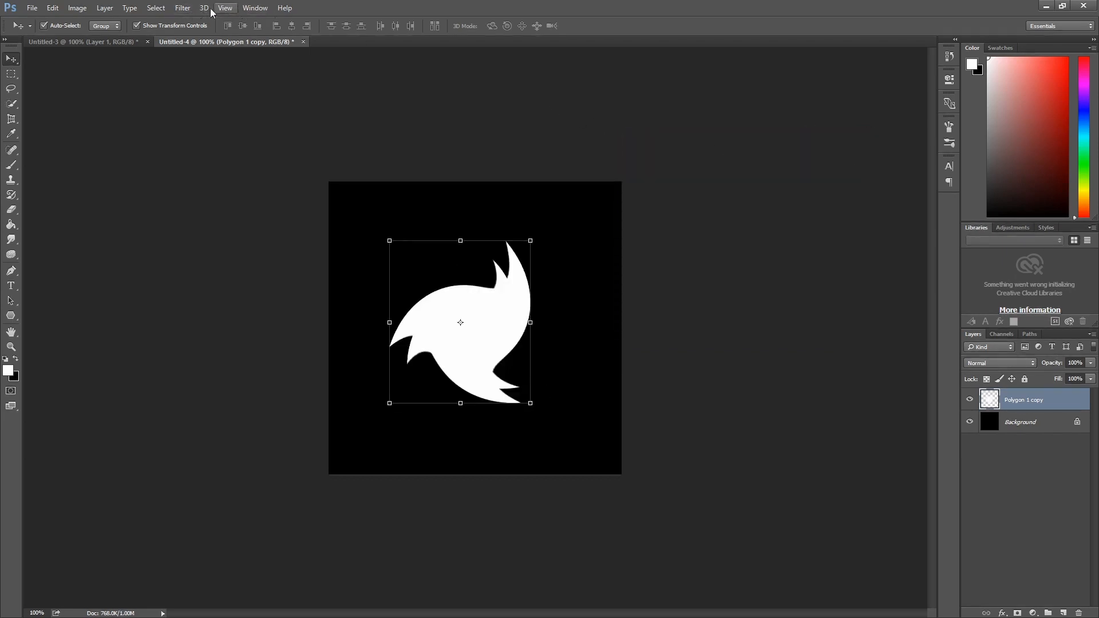
Step: Soften the swirl shape with a Box Blur of 19 pixels radius
left_click(183, 8)
mouse_move(335, 138)
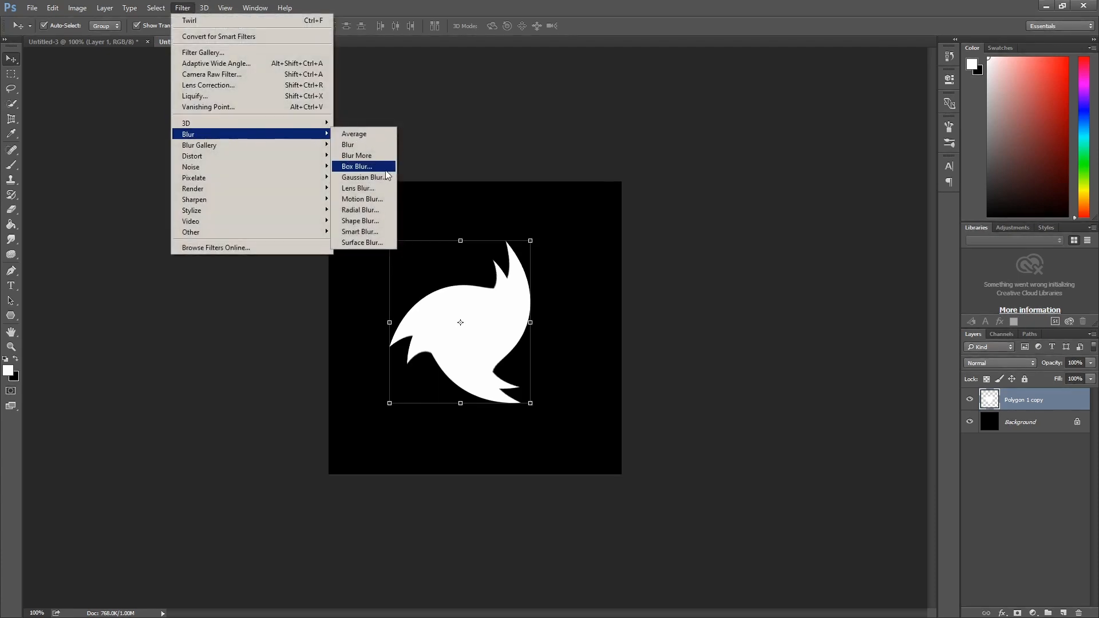
left_click(356, 167)
left_click_drag(577, 142, 751, 139)
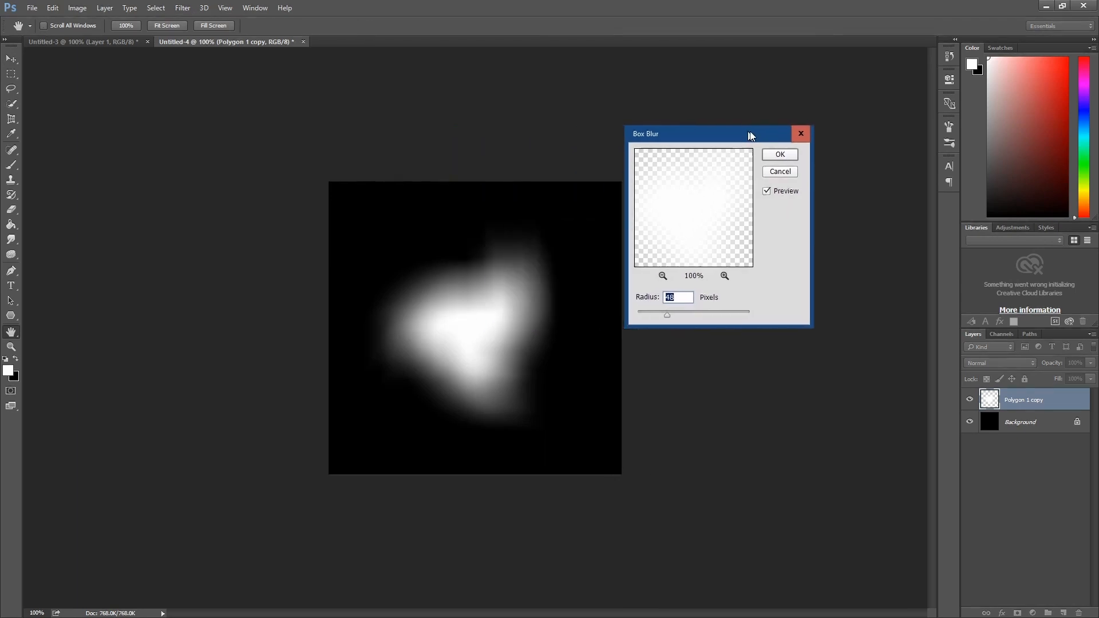
left_click_drag(669, 313, 651, 314)
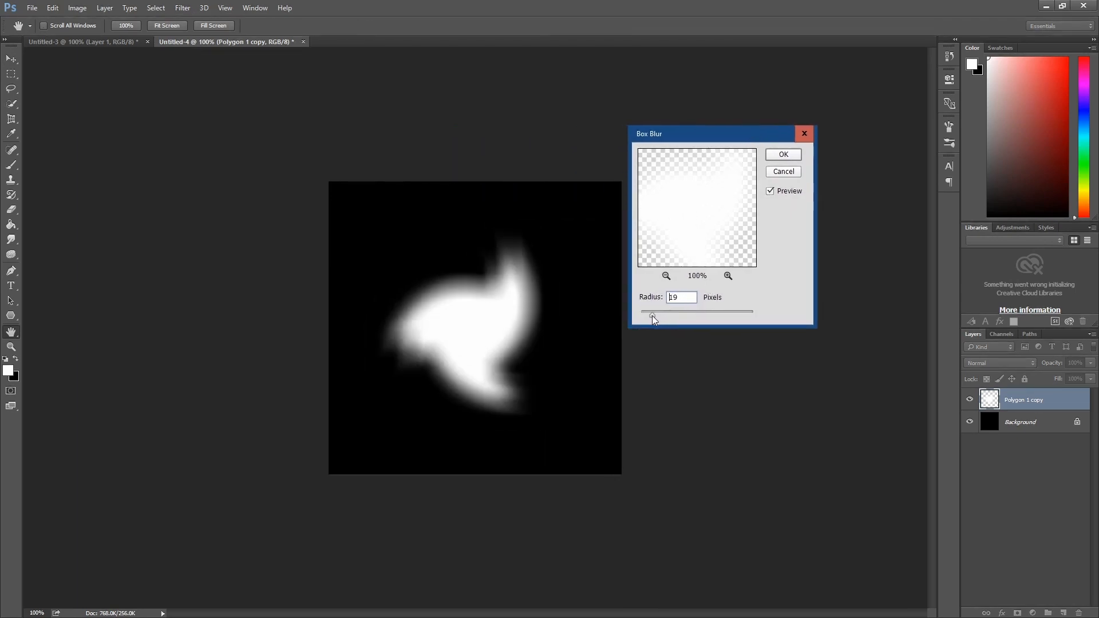
left_click(783, 154)
key("v")
Step: Export the blurred swirl as a PNG named SonicTwirl into the Tutorials folder
left_click(32, 8)
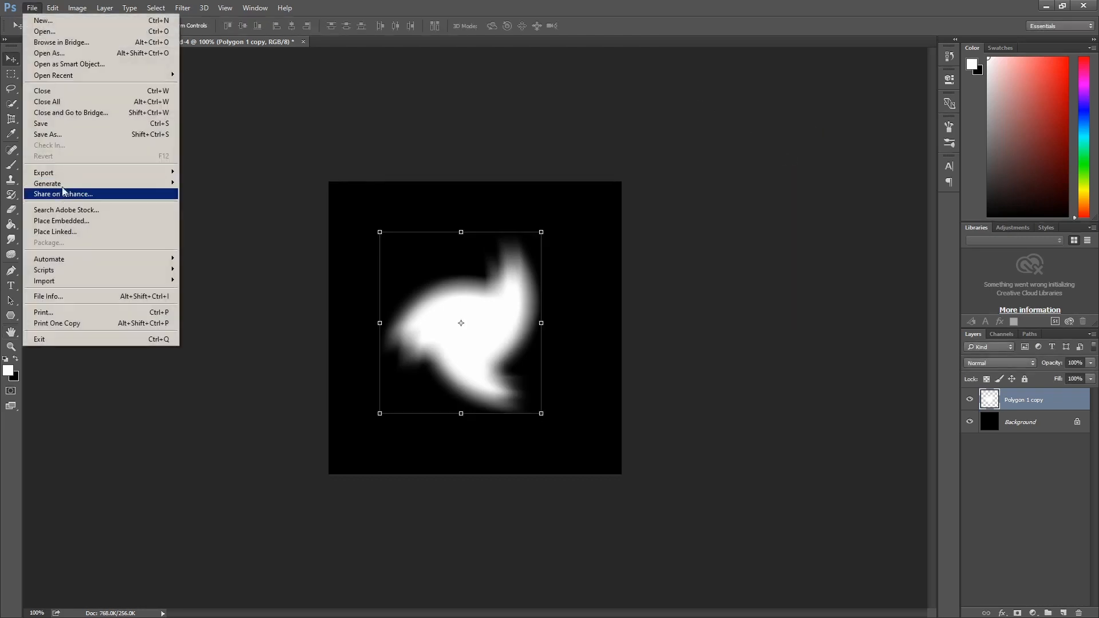
mouse_move(166, 172)
left_click(214, 171)
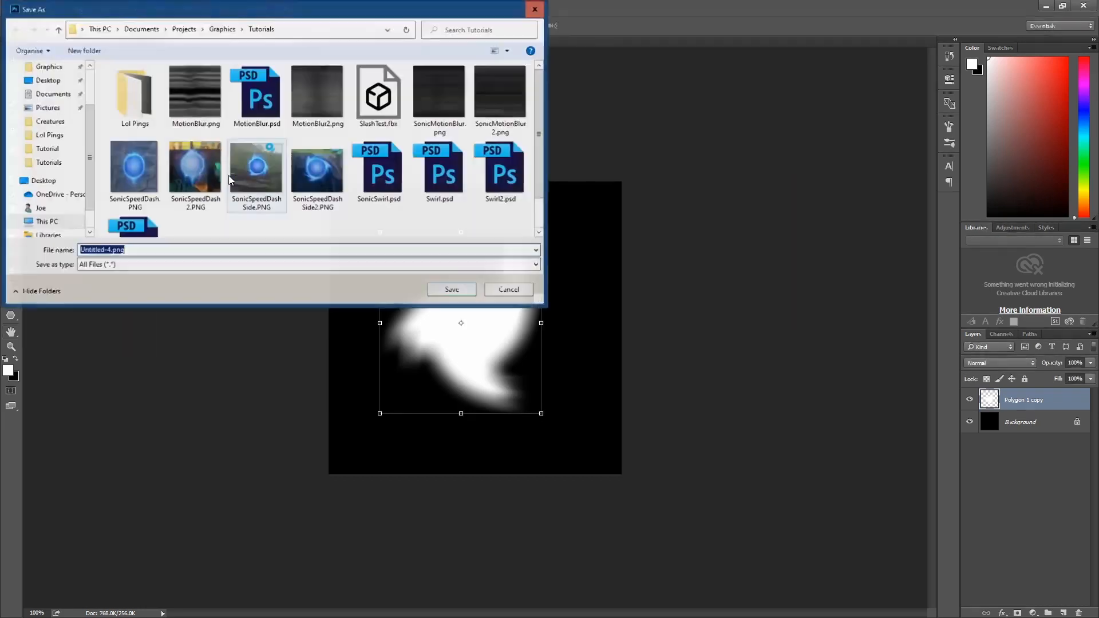
type("SonicTwirl")
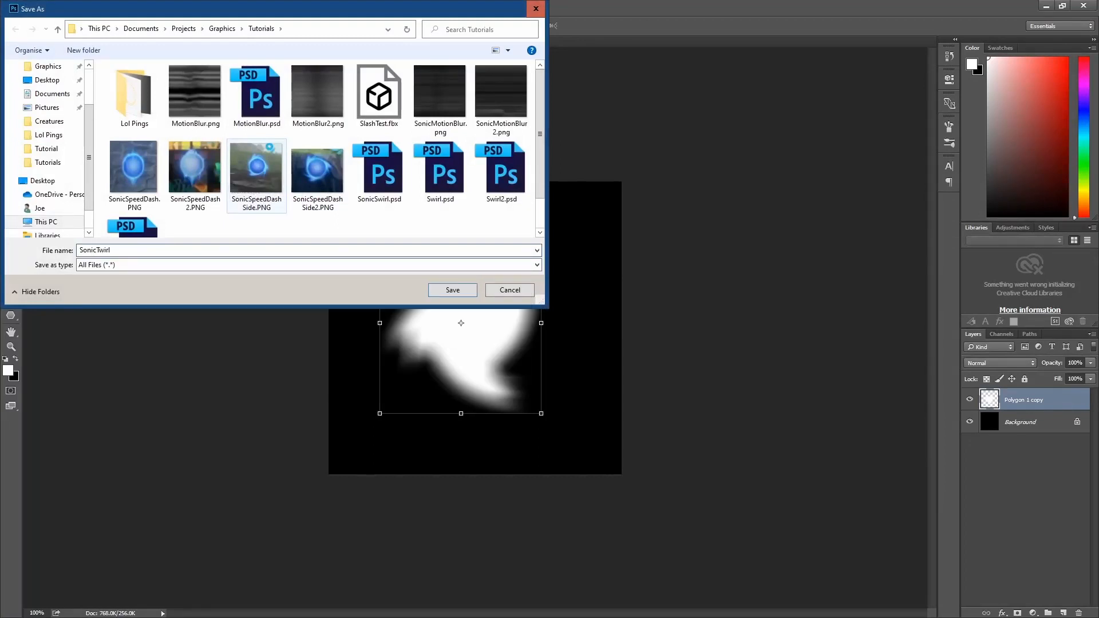
key("Return")
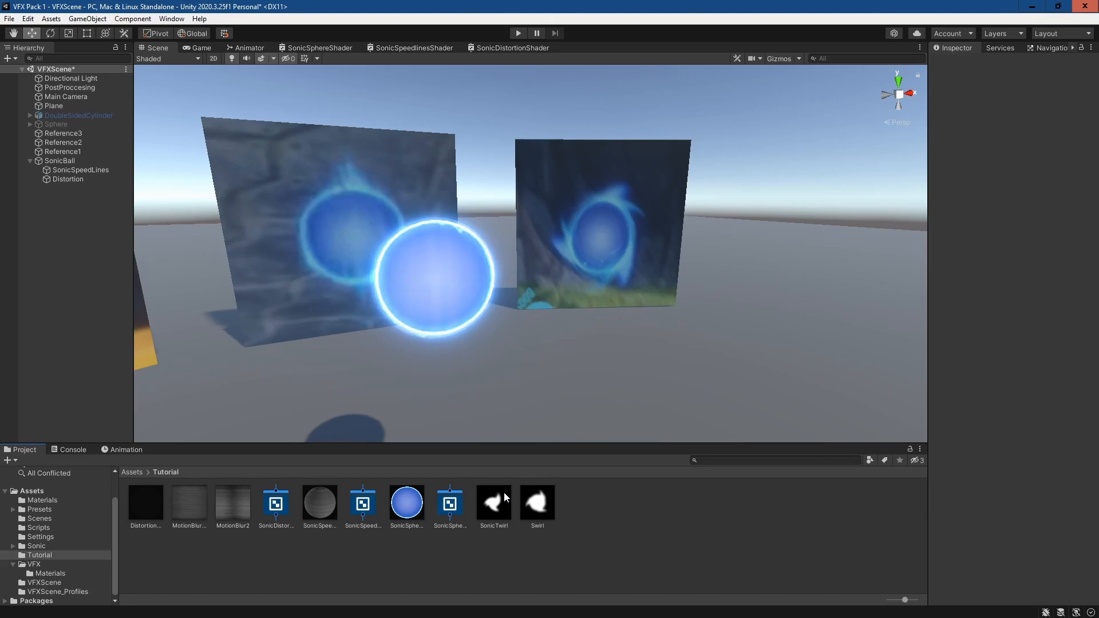
Step: Switch to Unity and compare the SonicTwirl texture with the Swirl texture in the Tutorial folder
left_click(492, 507)
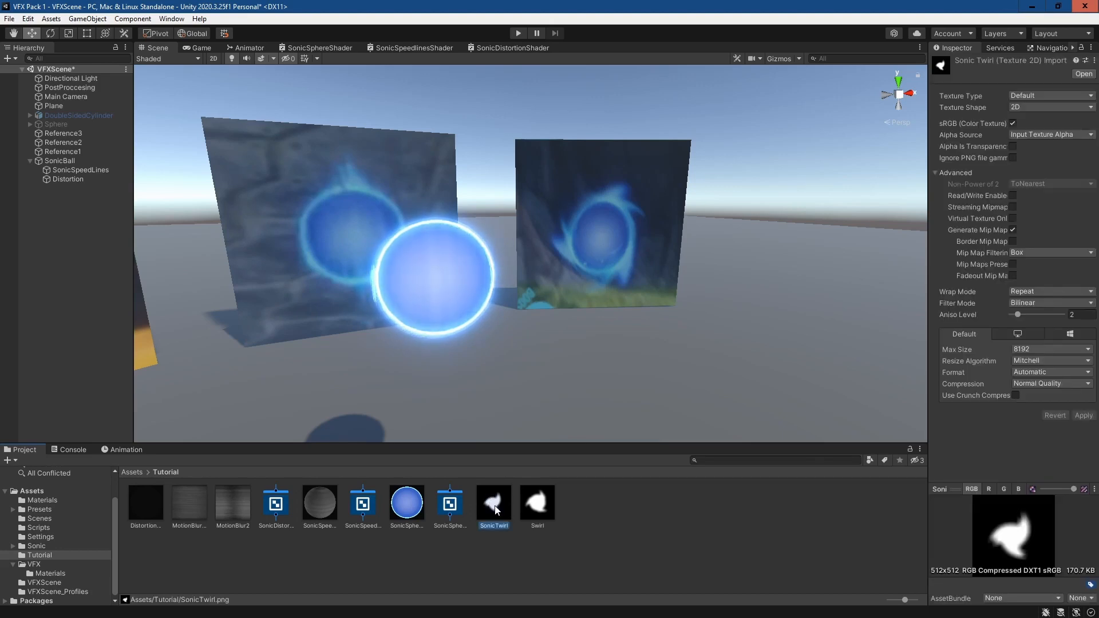
left_click(541, 506)
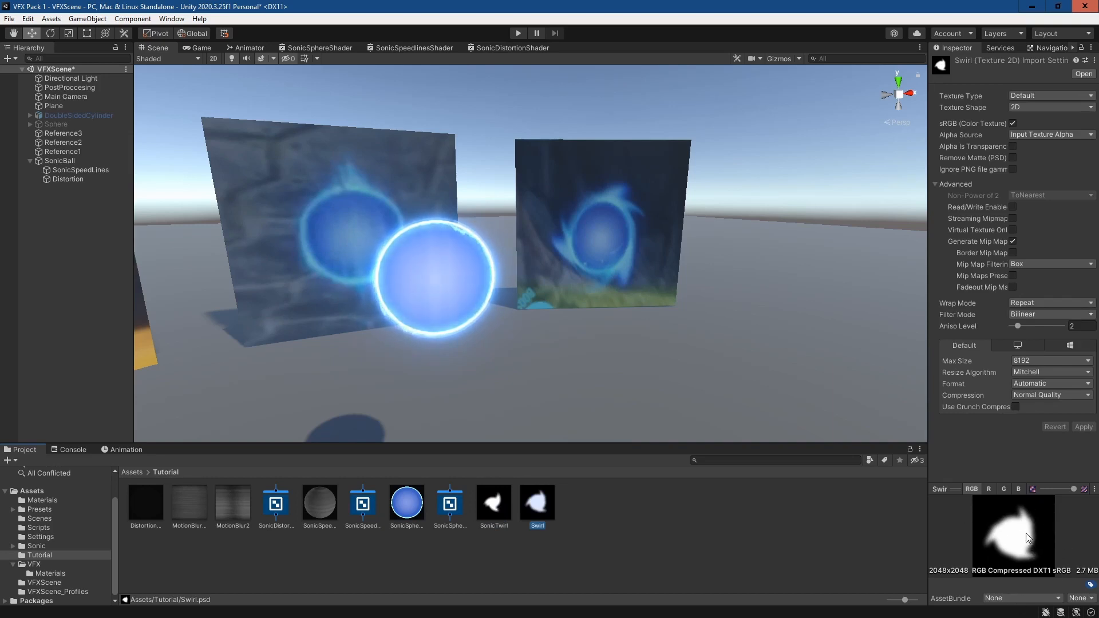
left_click(487, 505)
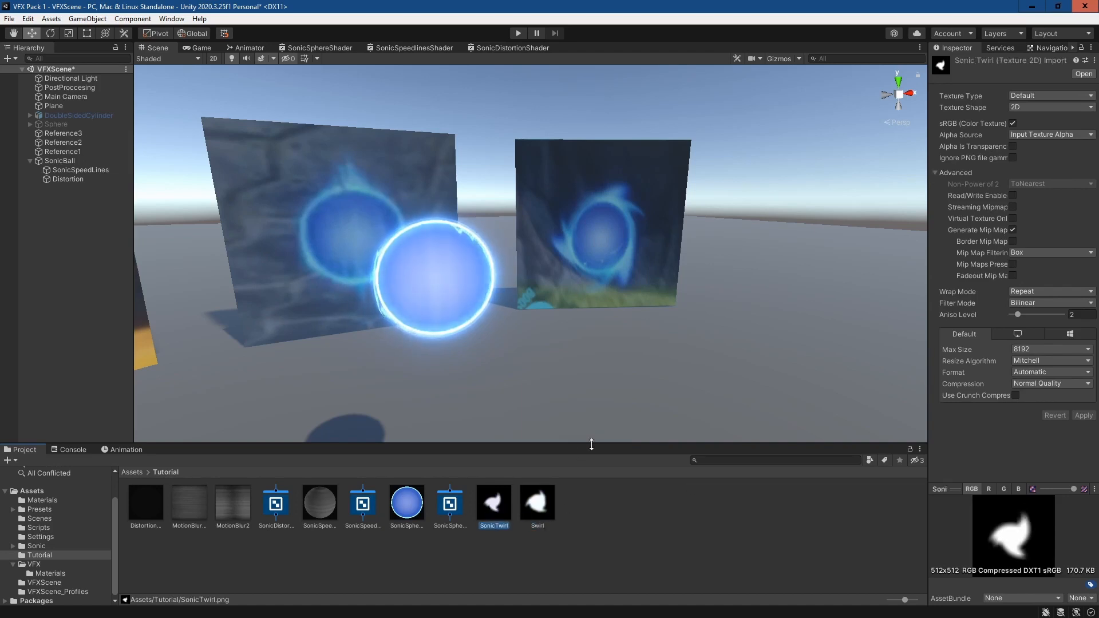
Step: Add a particle system to the scene and name it SonicTwirl
right_click(81, 207)
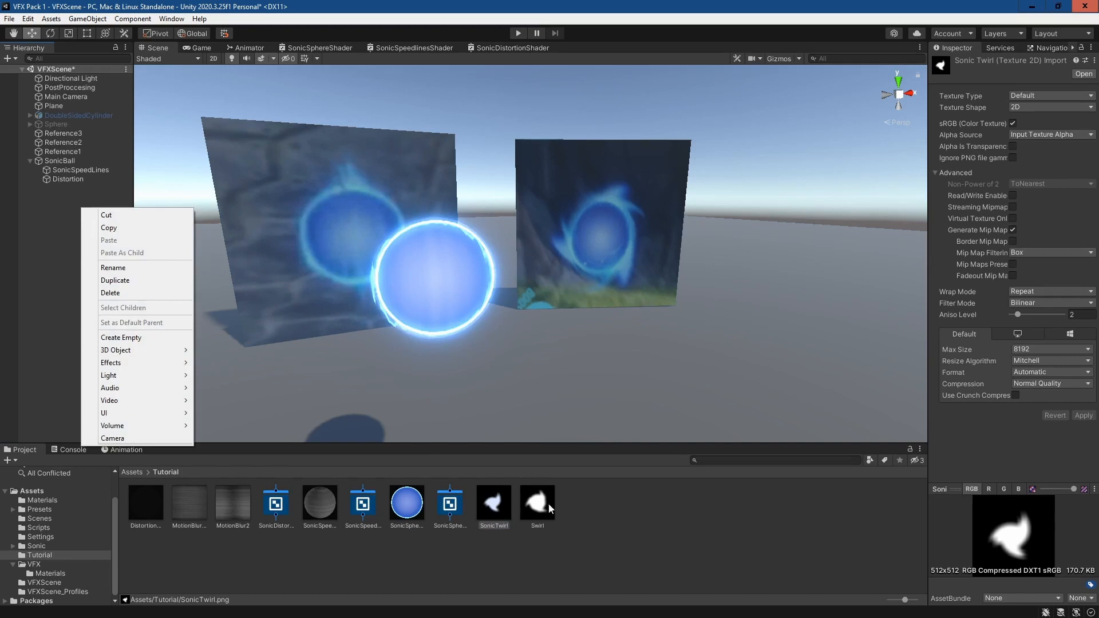
mouse_move(152, 349)
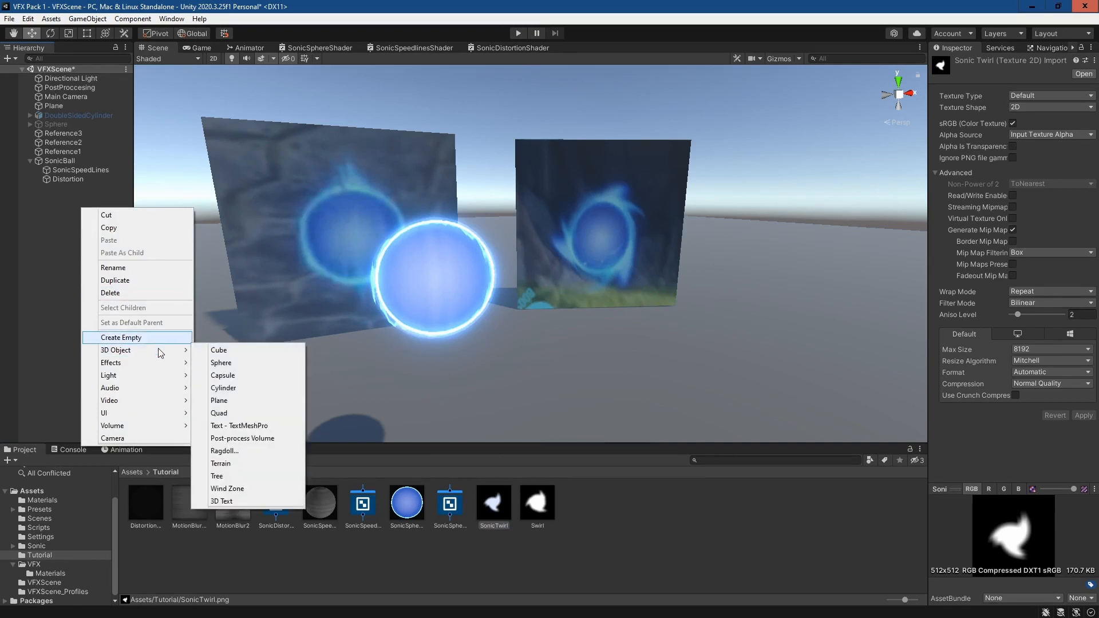
left_click(240, 363)
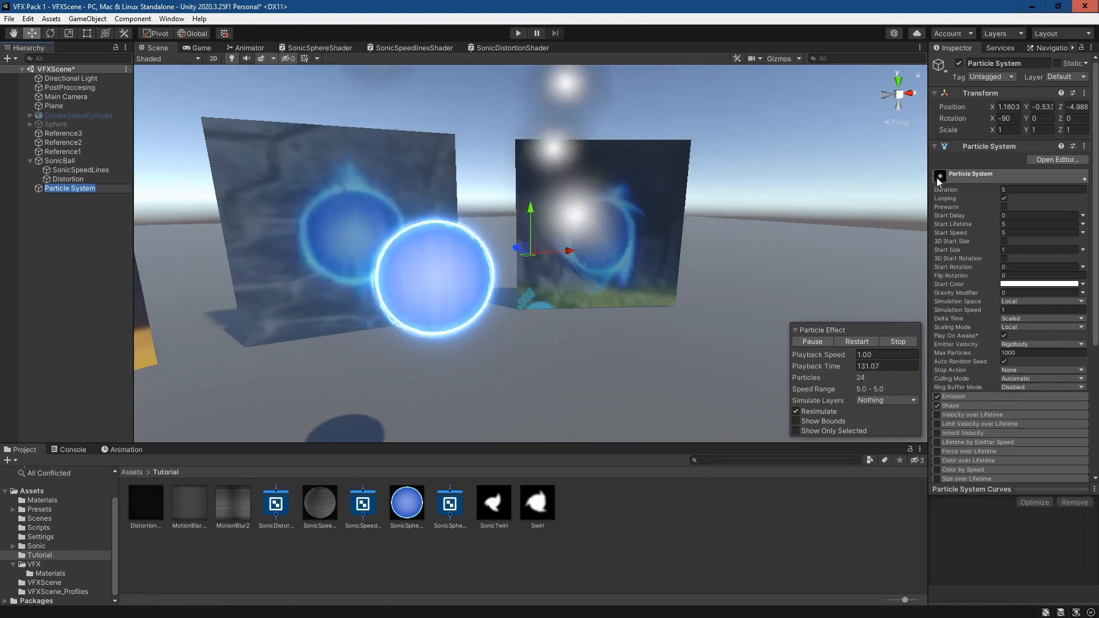
type("S")
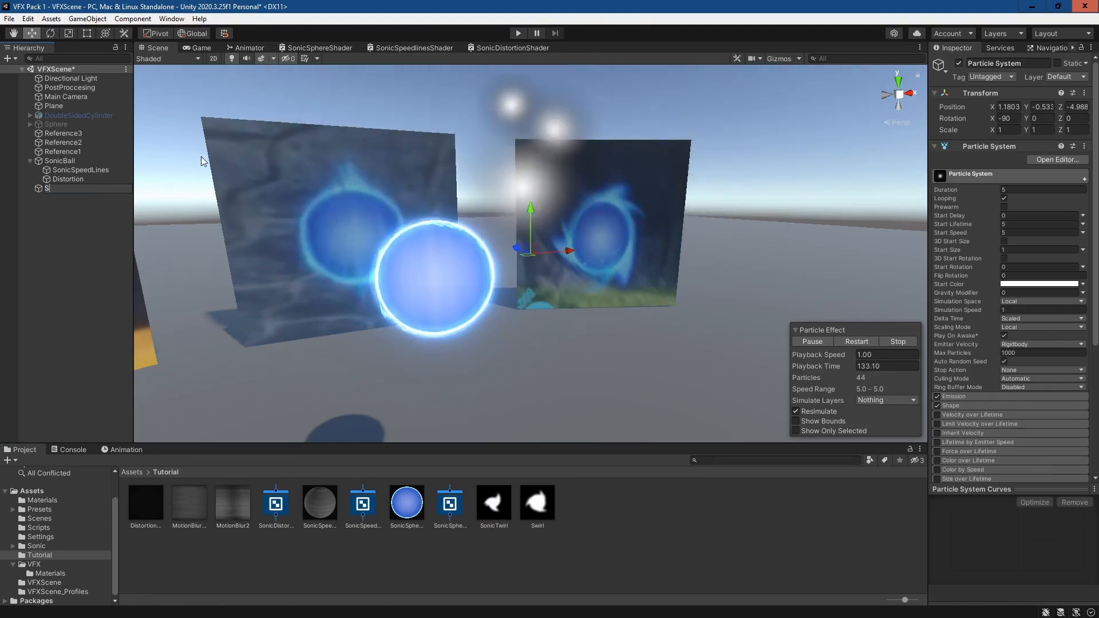
type("onicTwirl")
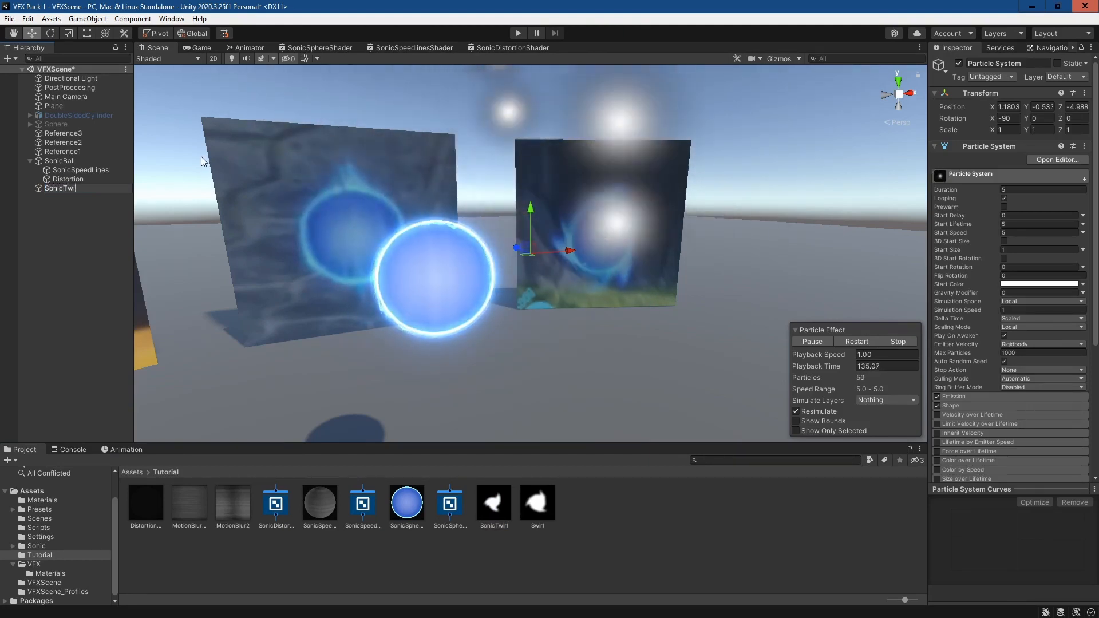
key("Return")
Step: Set the SonicTwirl particle system's duration to 1, start lifetime to 16 and start speed to 3
left_click(1024, 190)
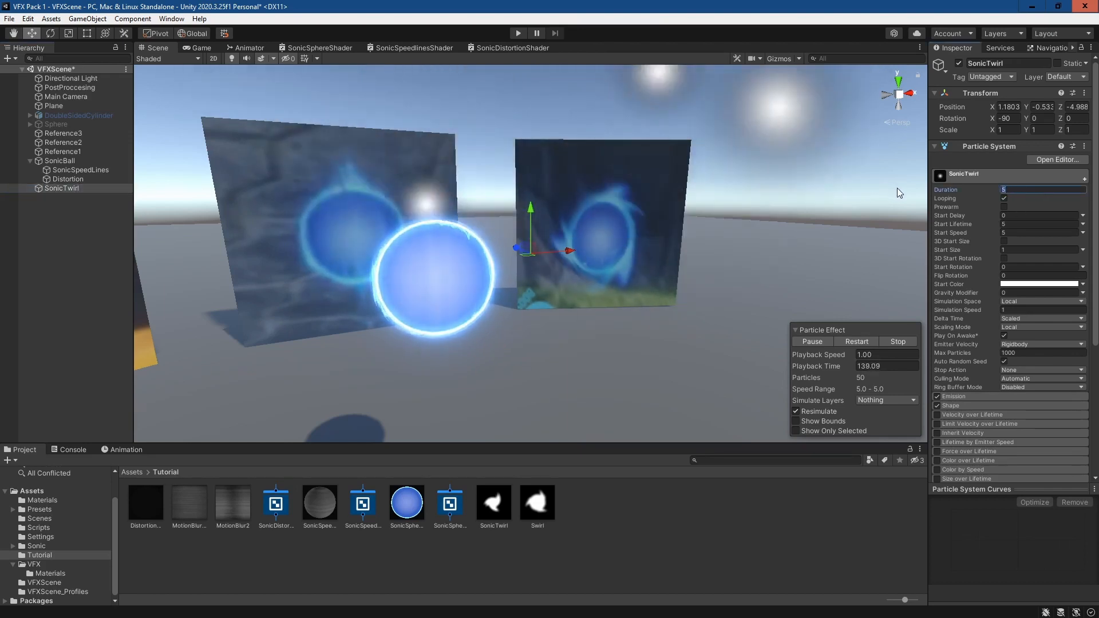
type("1")
left_click(944, 222)
type("16")
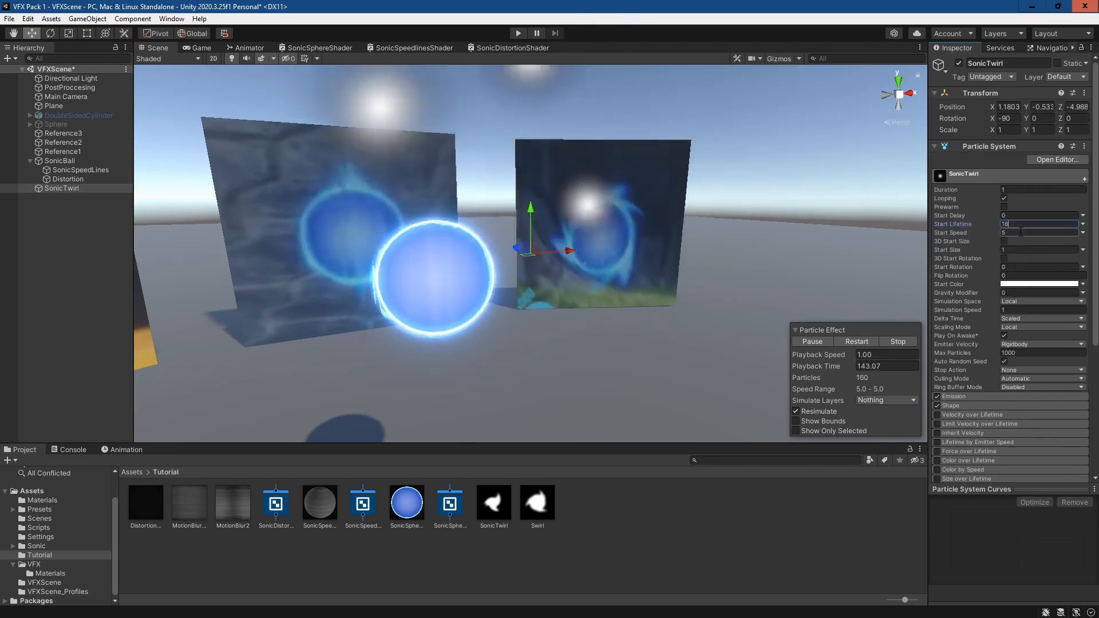
left_click(993, 231)
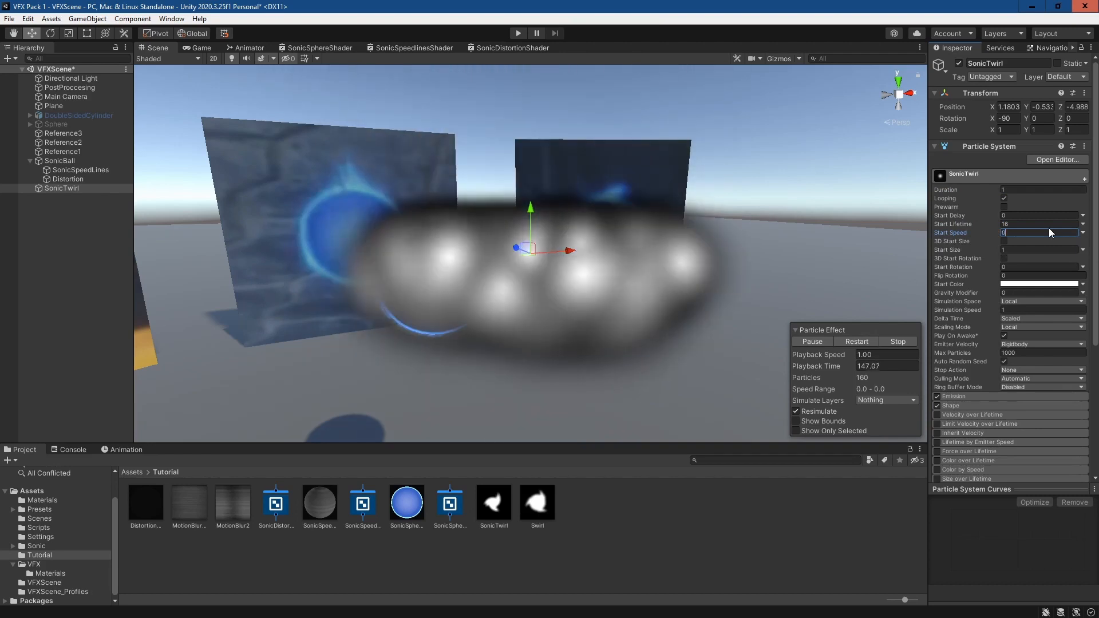
type("3")
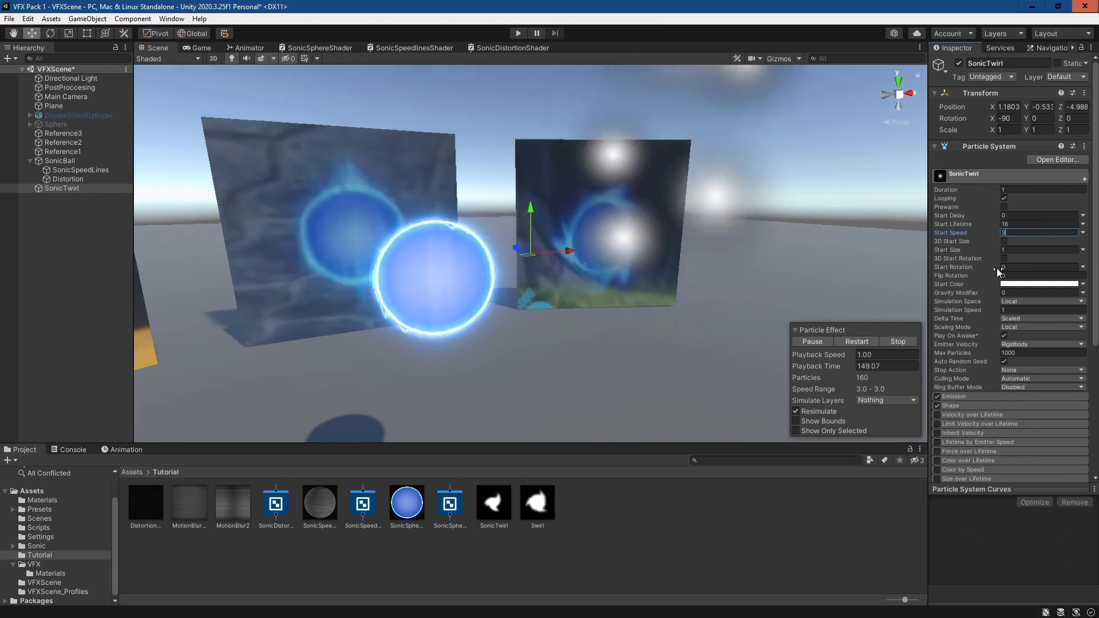
Step: Disable the Shape module, set the emission rate over time to 1, and expand the Renderer settings
left_click(951, 396)
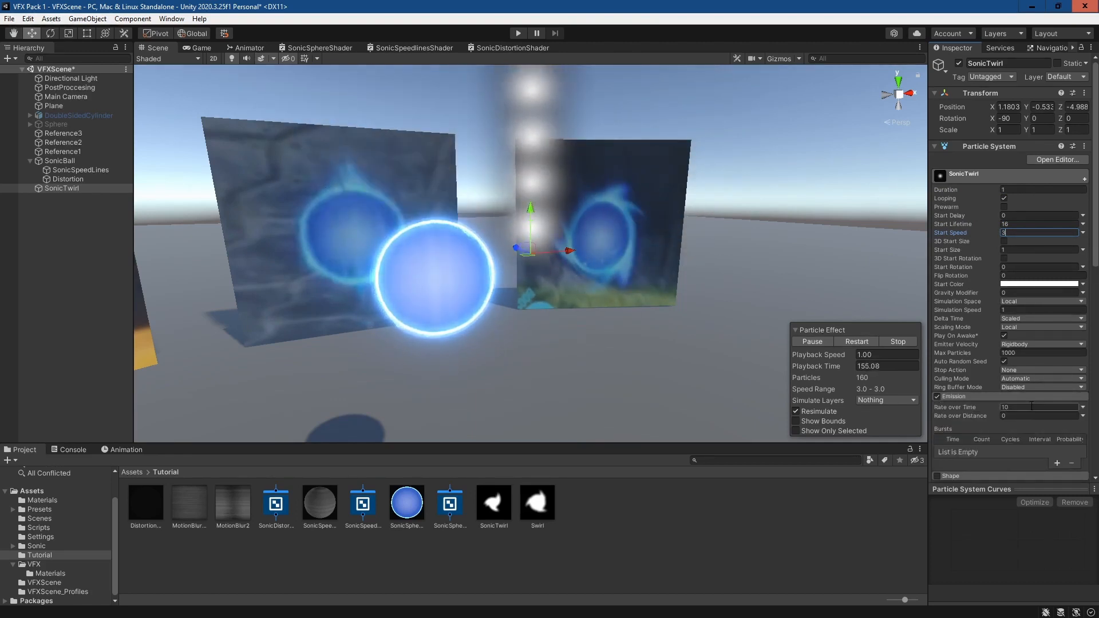
left_click(973, 407)
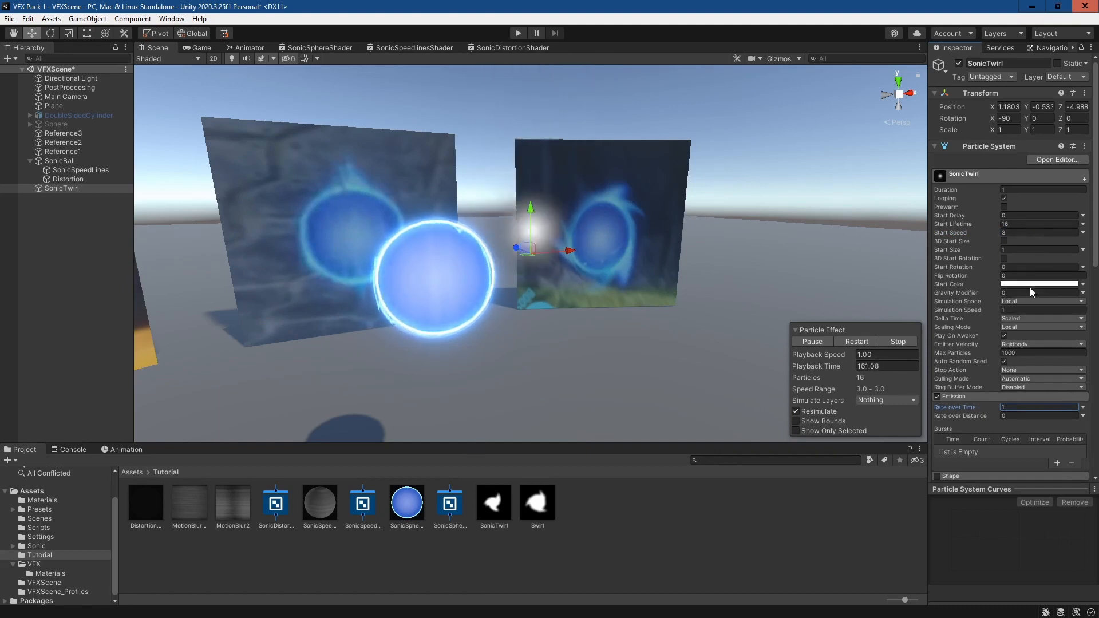
scroll(1038, 359, "down", 3)
scroll(1038, 356, "down", 6)
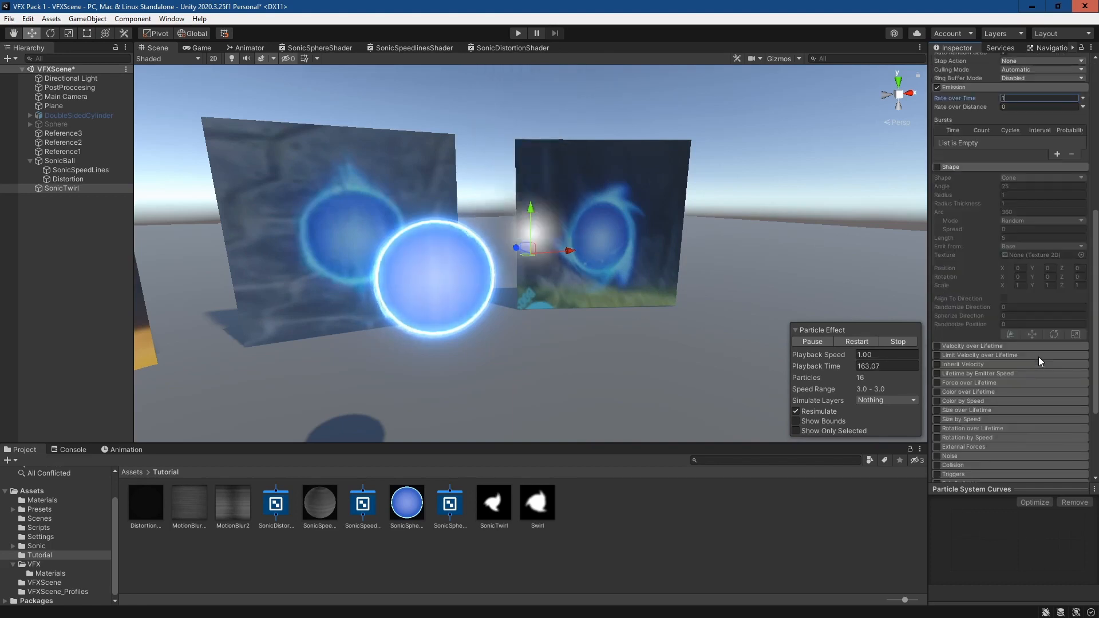
scroll(1015, 342, "down", 3)
scroll(1015, 342, "down", 1)
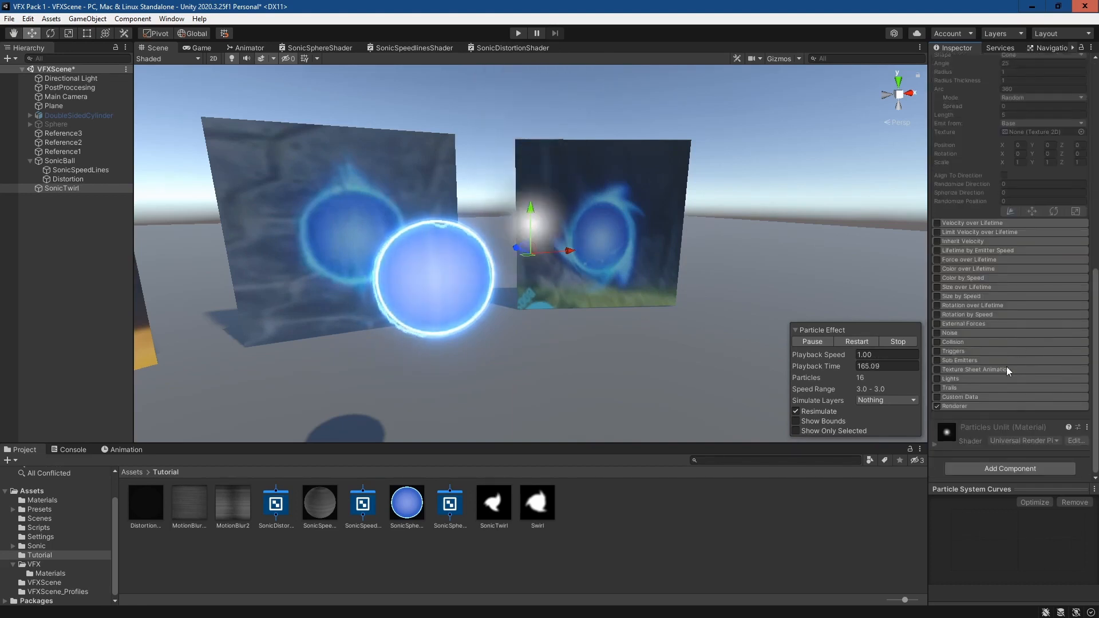
left_click(995, 407)
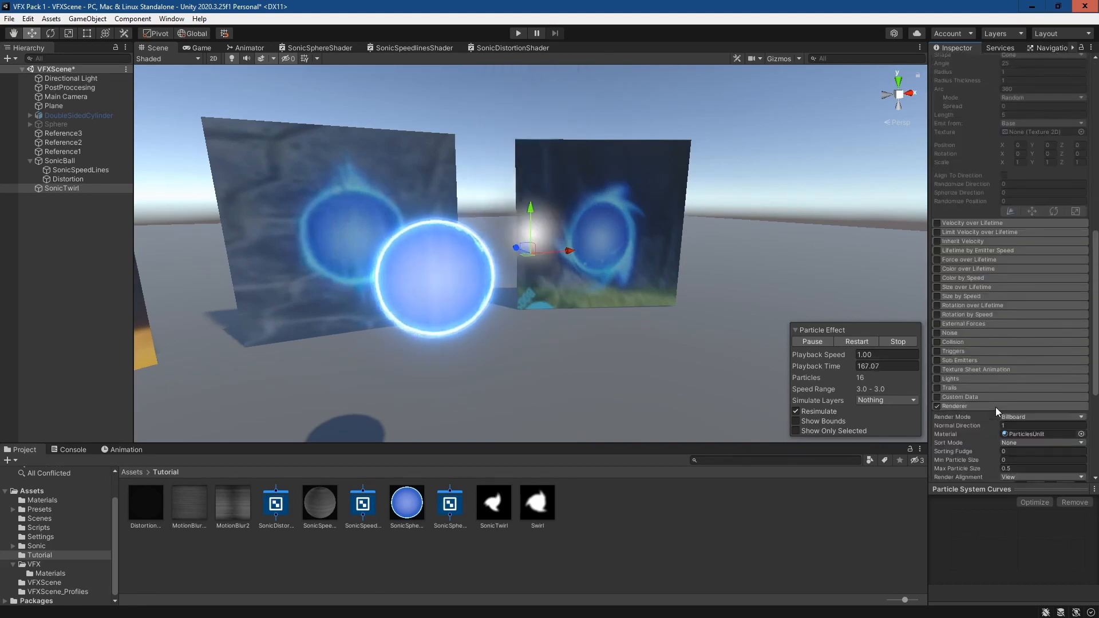
Step: Create a new material named SonicTwirl in the Tutorial folder
left_click(624, 509)
right_click(634, 501)
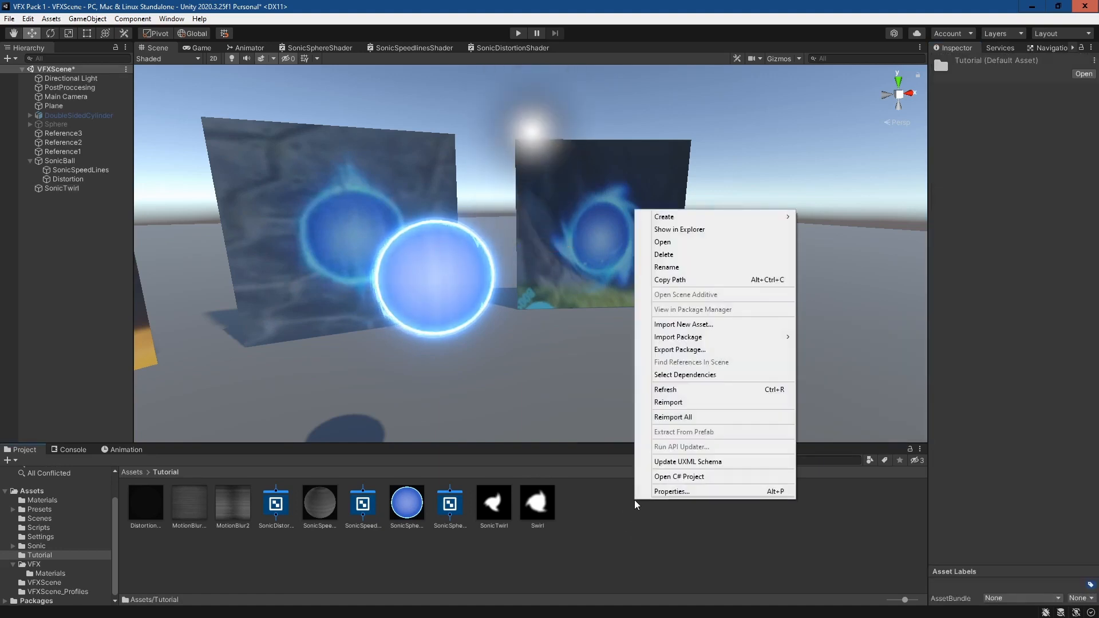
mouse_move(683, 218)
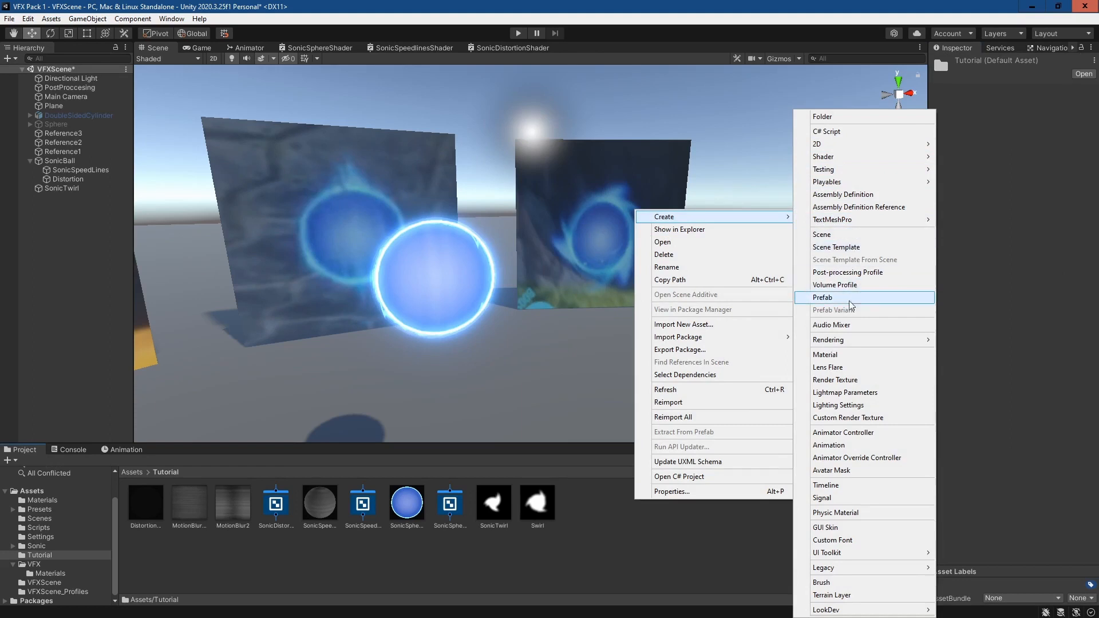
left_click(847, 354)
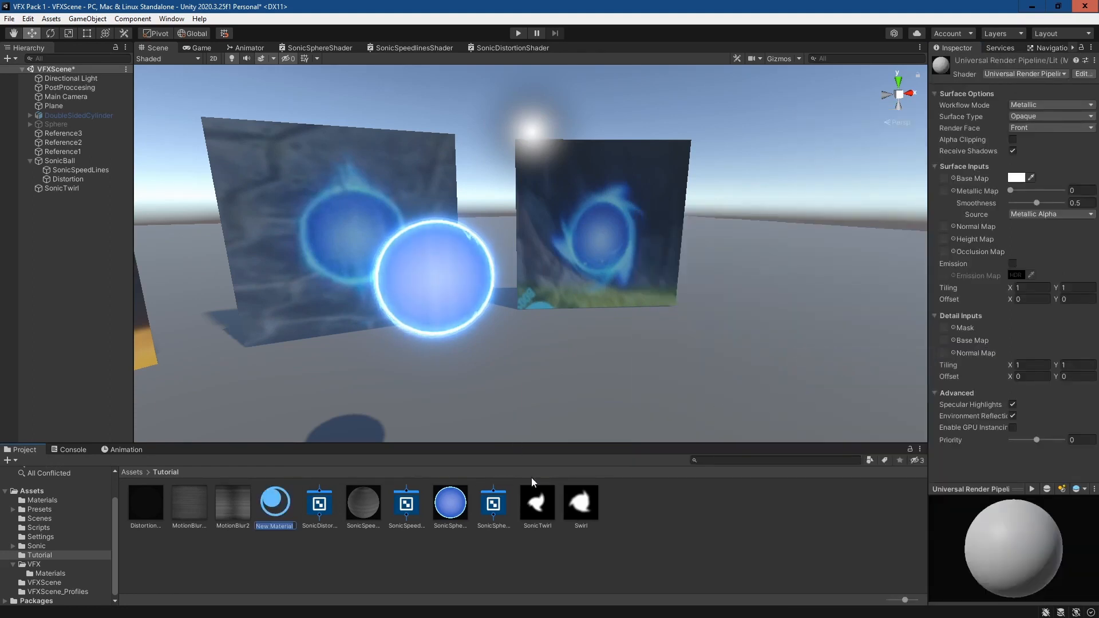
type("SonicT")
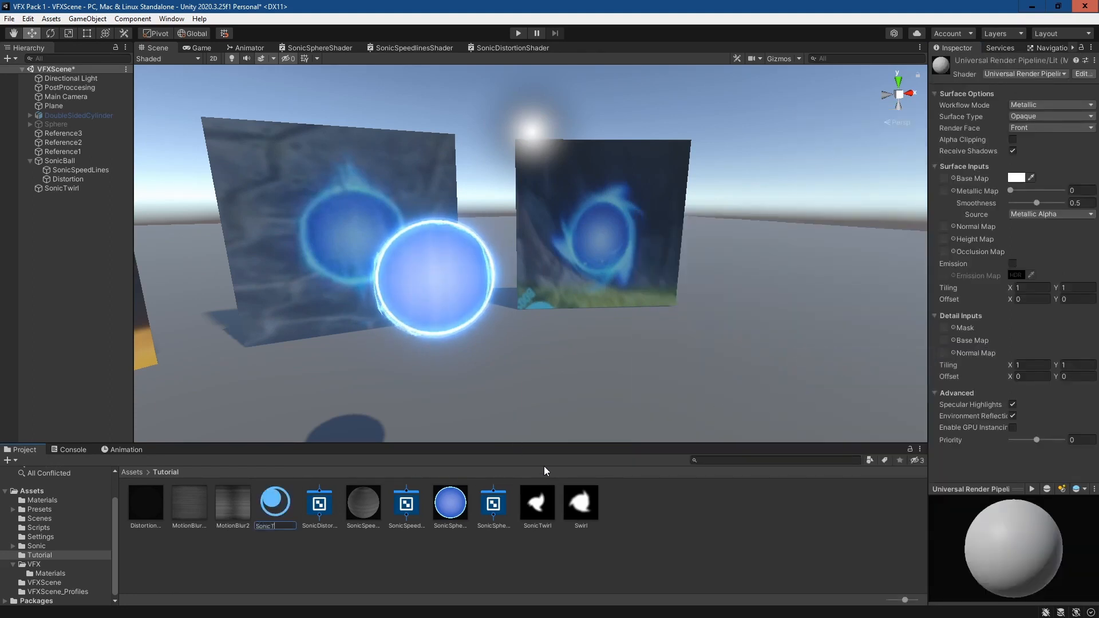
type("wirl")
key("Return")
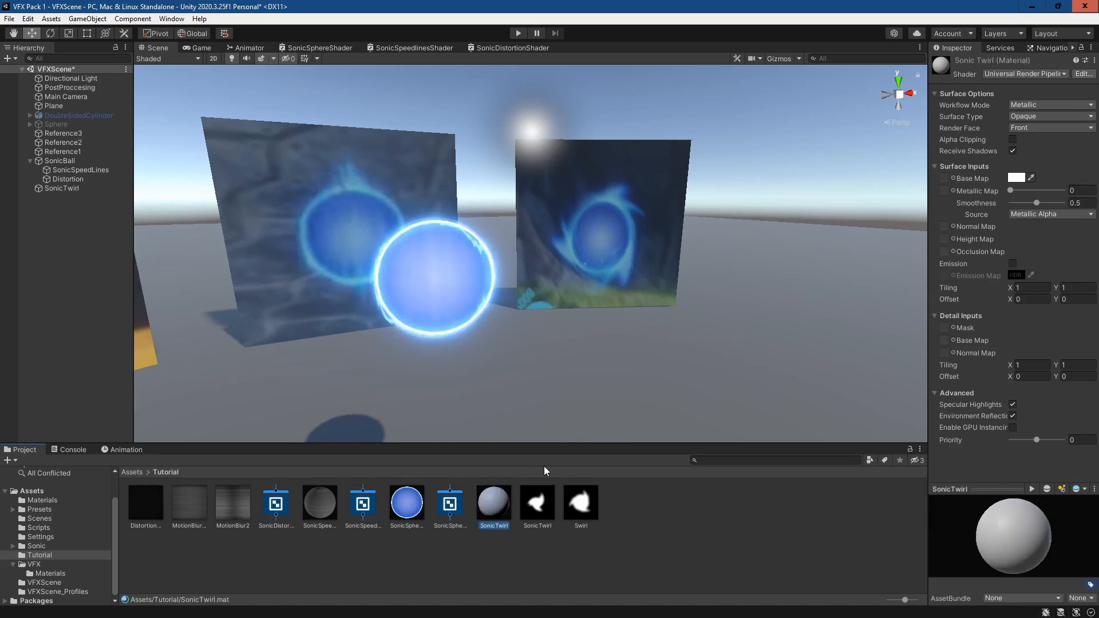
Step: Assign the Universal Render Pipeline Particles Unlit shader to the SonicTwirl material
left_click(146, 496)
left_click(491, 507)
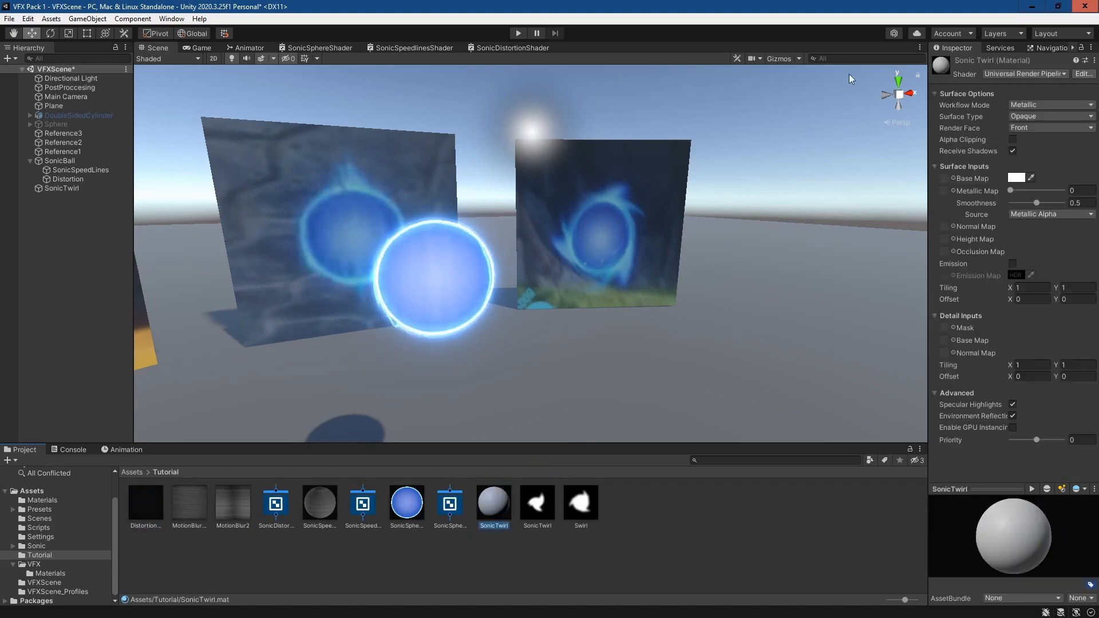
left_click(1007, 74)
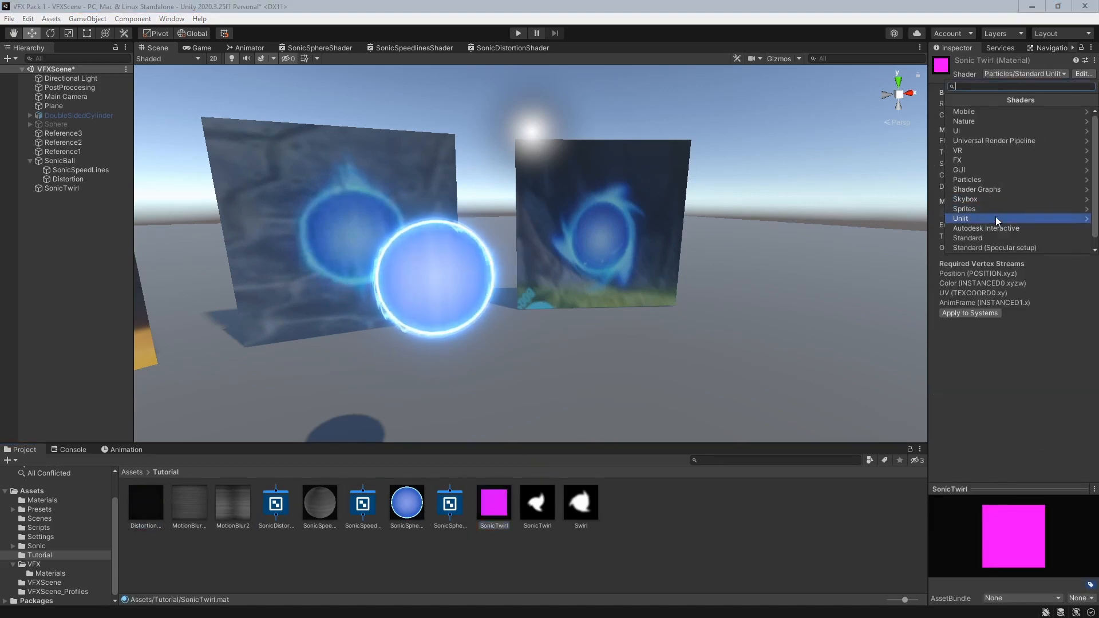
left_click(1000, 141)
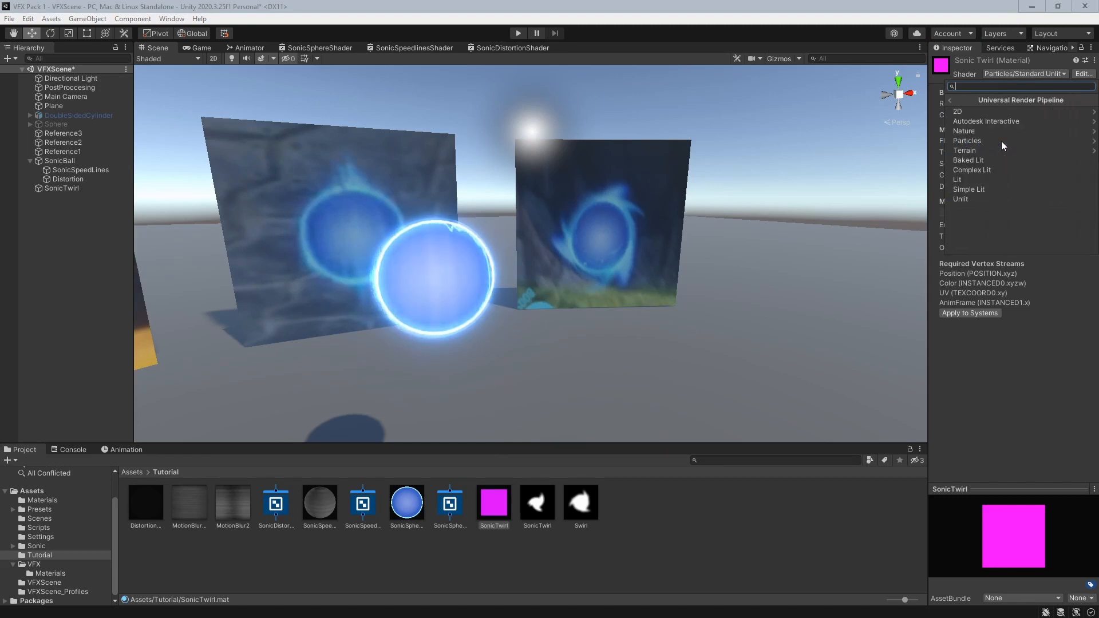
left_click(990, 141)
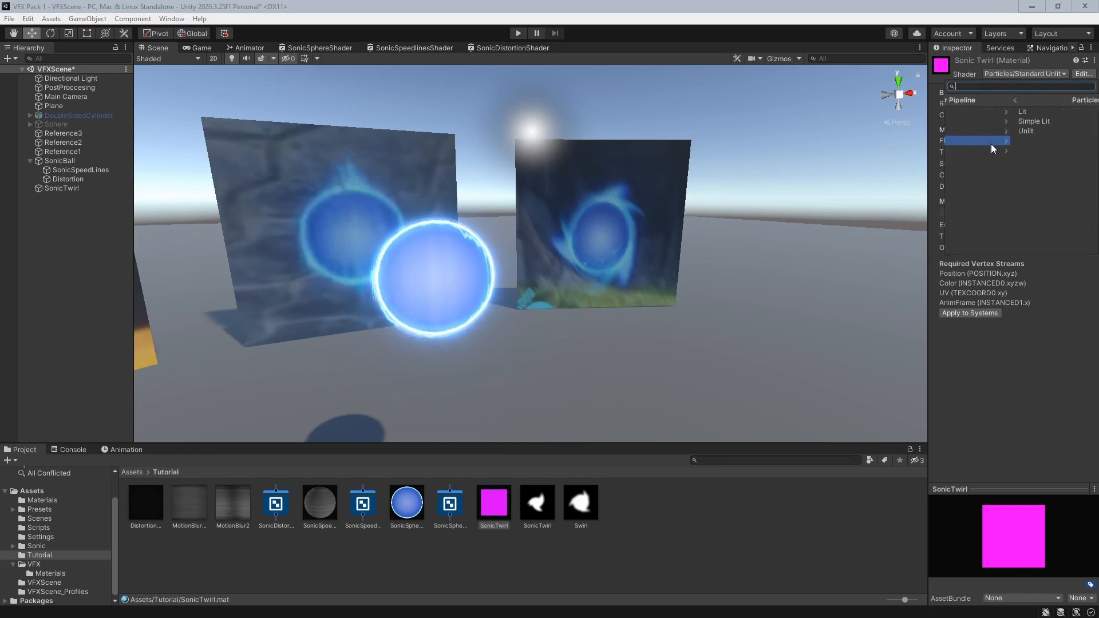
left_click(984, 130)
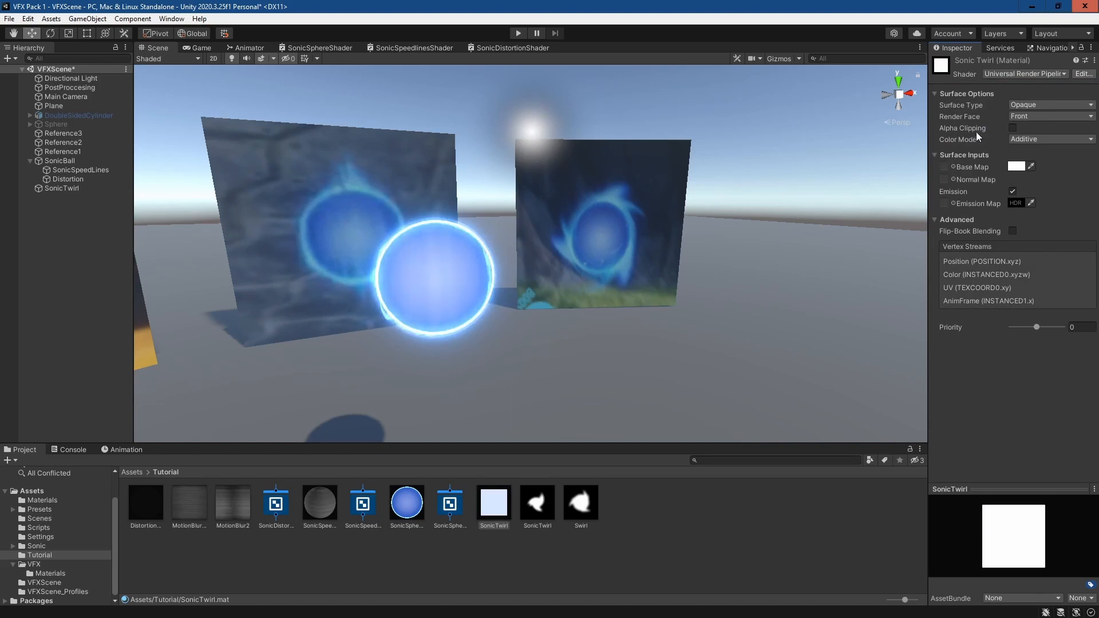
Step: Set the SonicTwirl material's surface type to Transparent and its blending mode to Additive
left_click(1033, 105)
left_click(1033, 128)
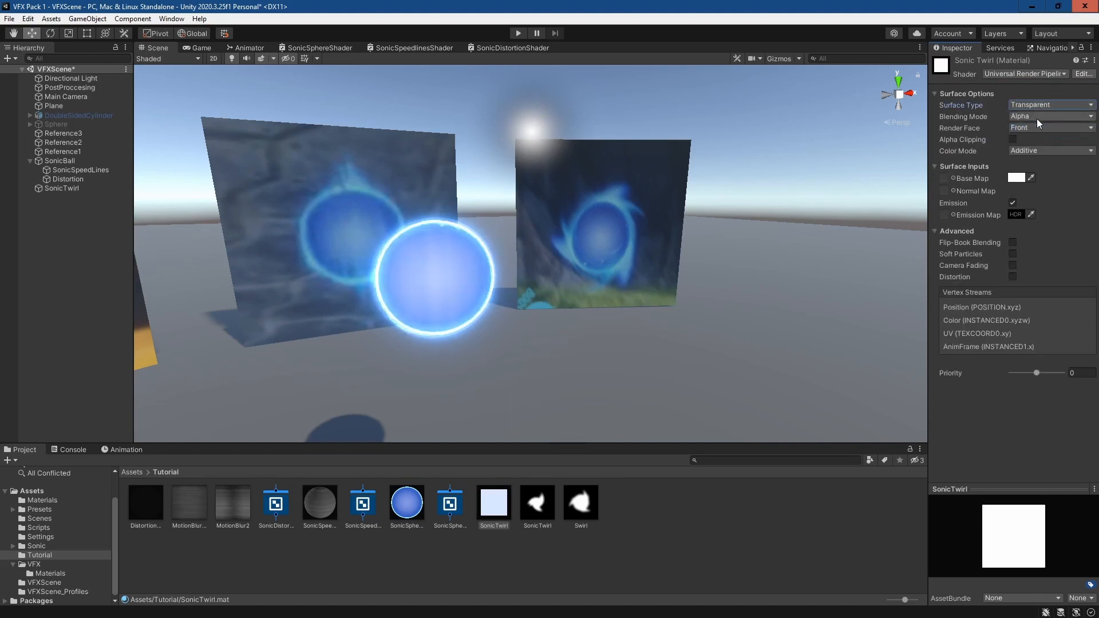
left_click(1031, 116)
left_click(1036, 129)
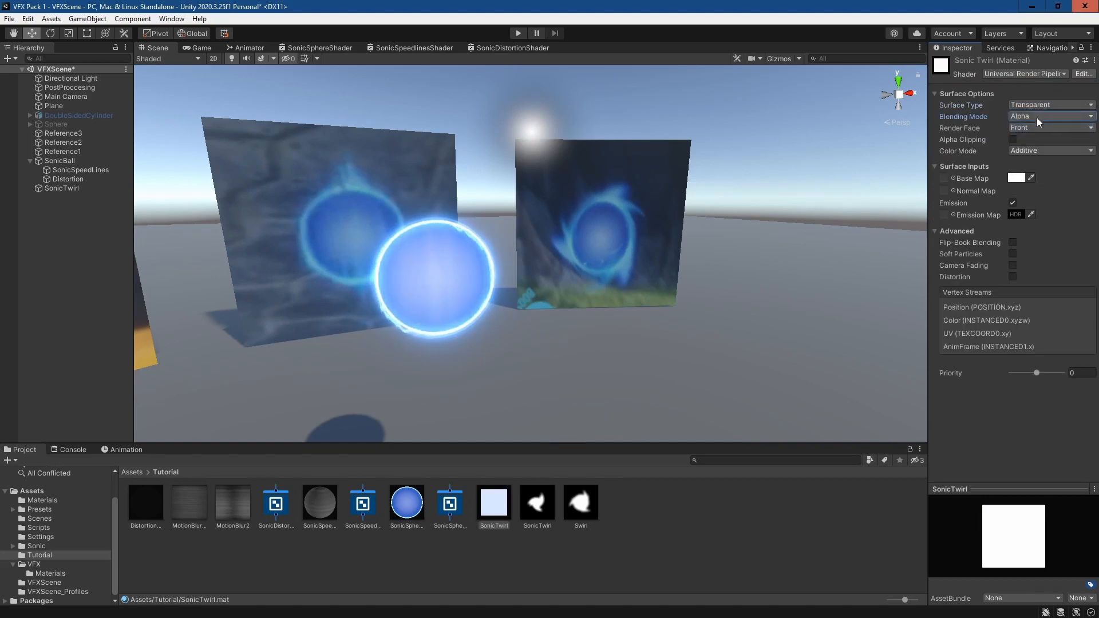
left_click(1037, 115)
left_click(1041, 154)
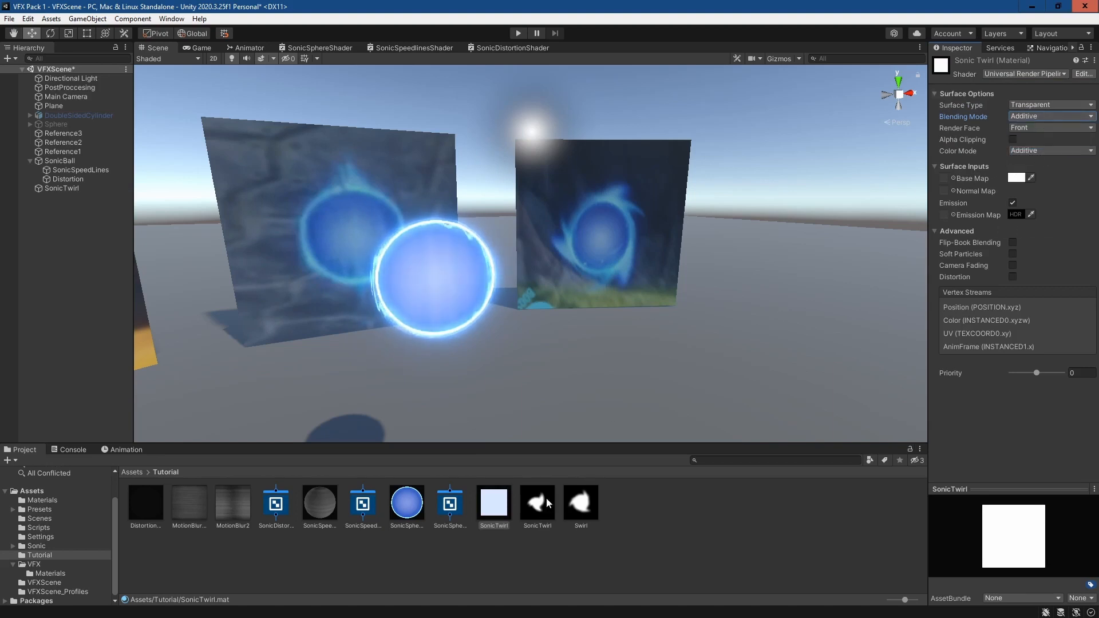
left_click(1030, 116)
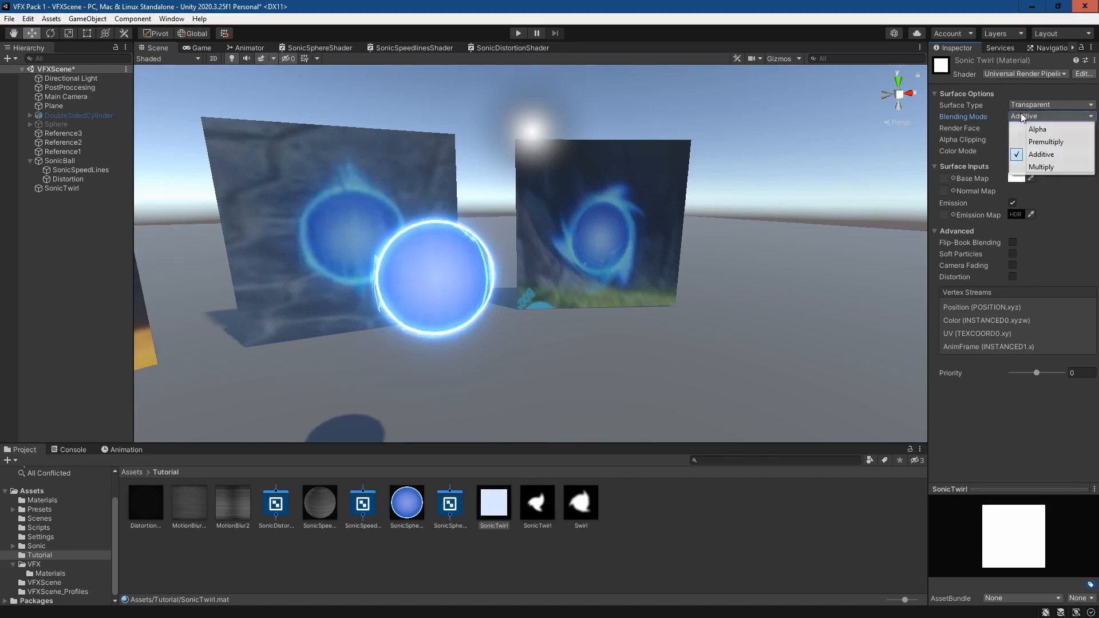
left_click(1031, 152)
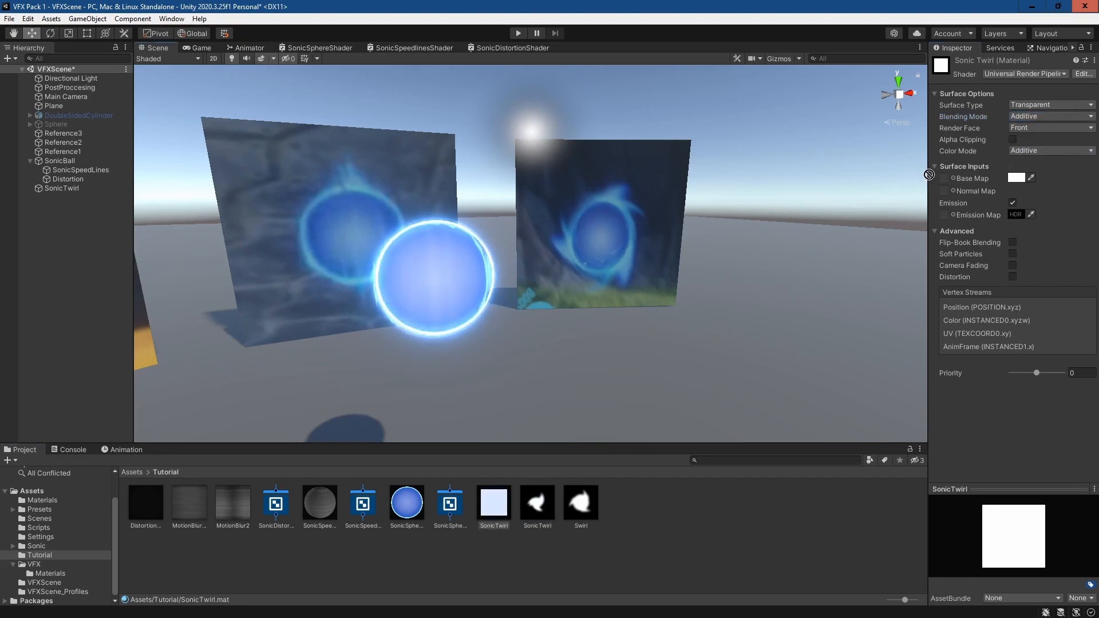
Step: Assign the SonicTwirl texture to the base and emission maps, and set the emission colour to blue with intensity 2.5
left_click_drag(537, 513, 944, 215)
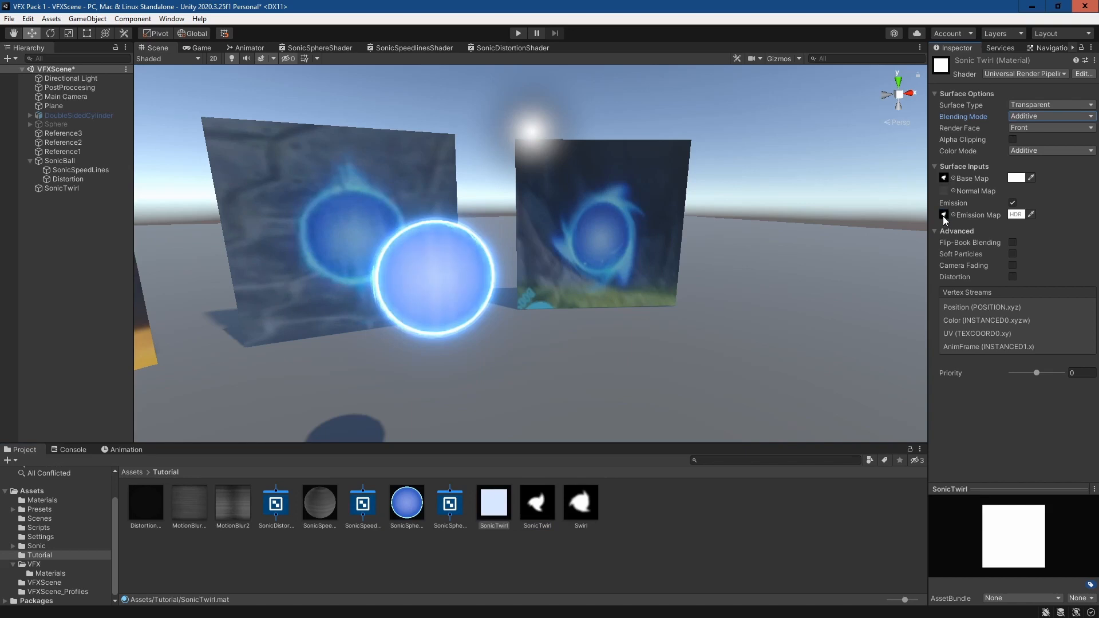
left_click(1017, 214)
left_click(981, 314)
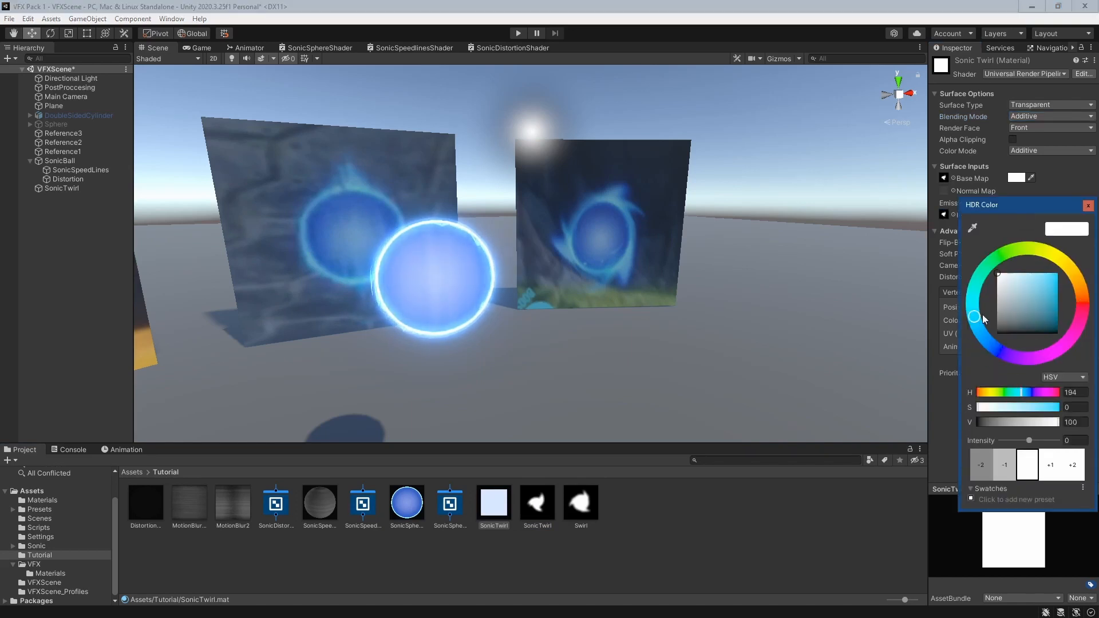
left_click(1055, 300)
left_click(989, 342)
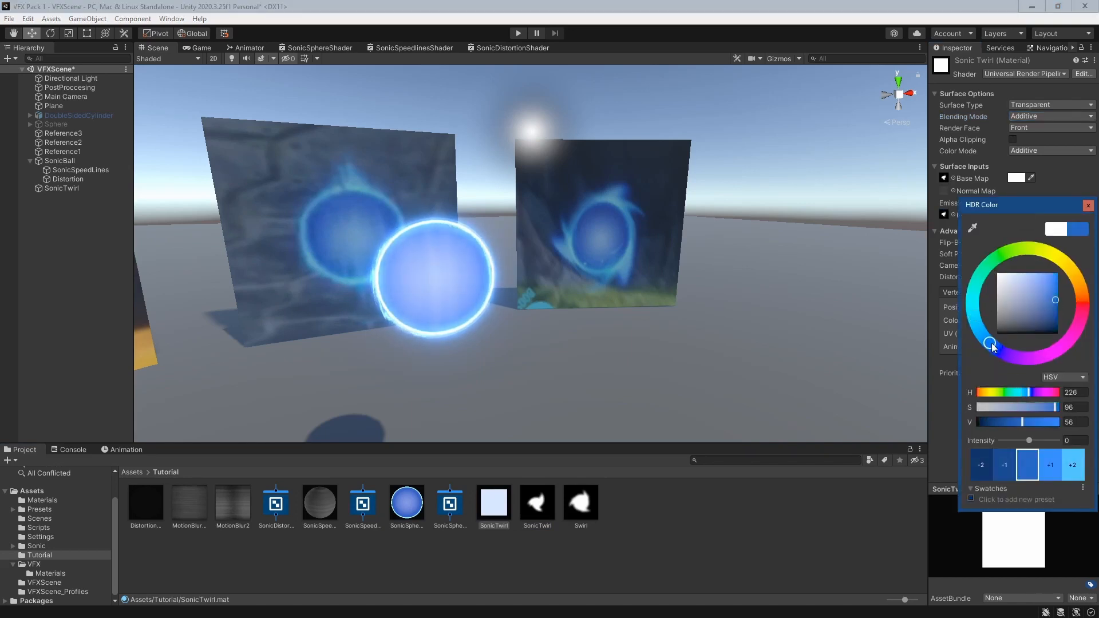
left_click_drag(1028, 440, 1037, 440)
left_click(1003, 471)
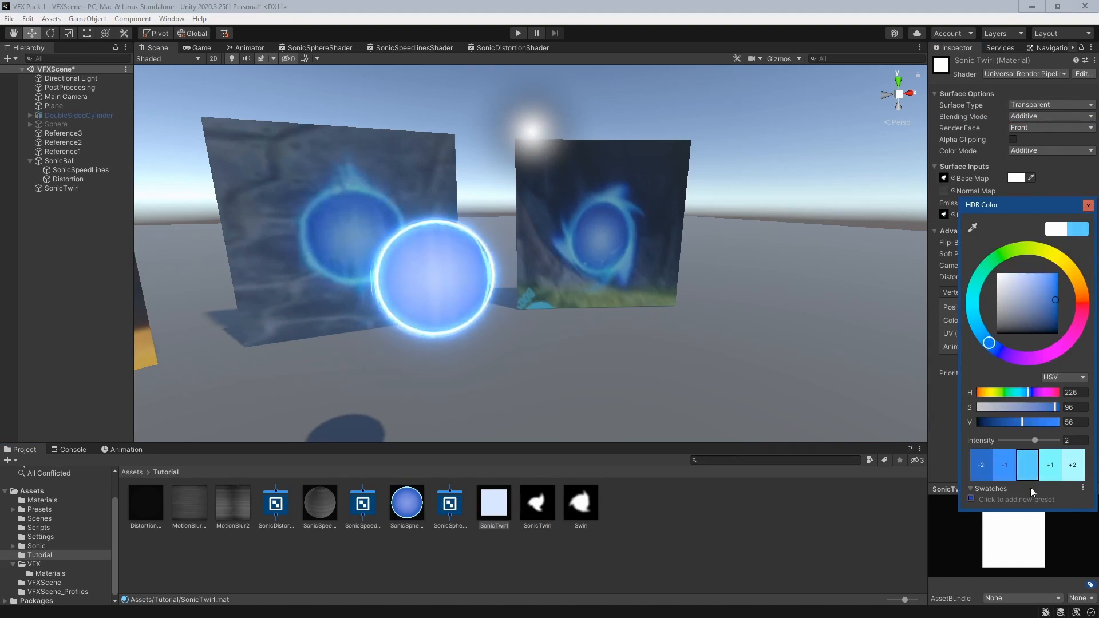
type("2.5")
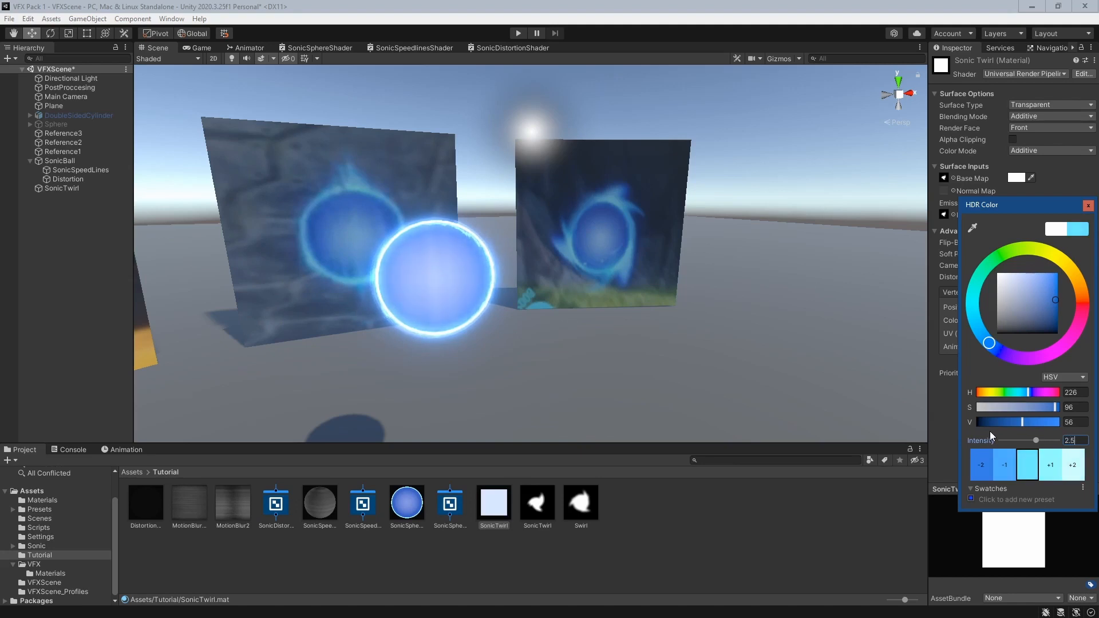
left_click(1088, 208)
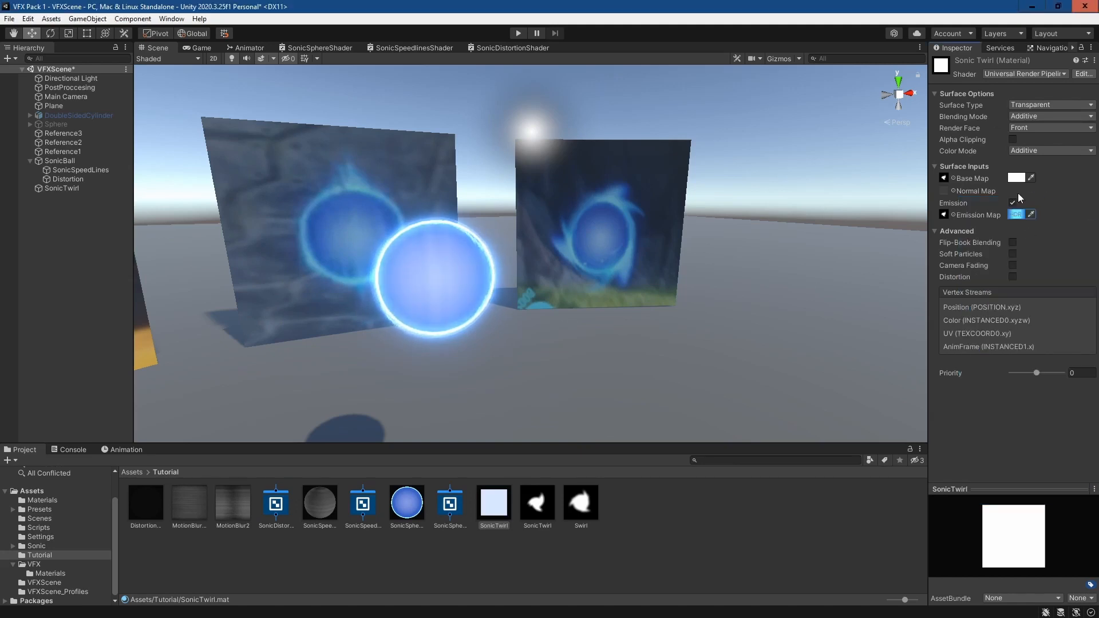
Step: Enable Soft Particles on the SonicTwirl material and set its render face to Both
left_click(1012, 254)
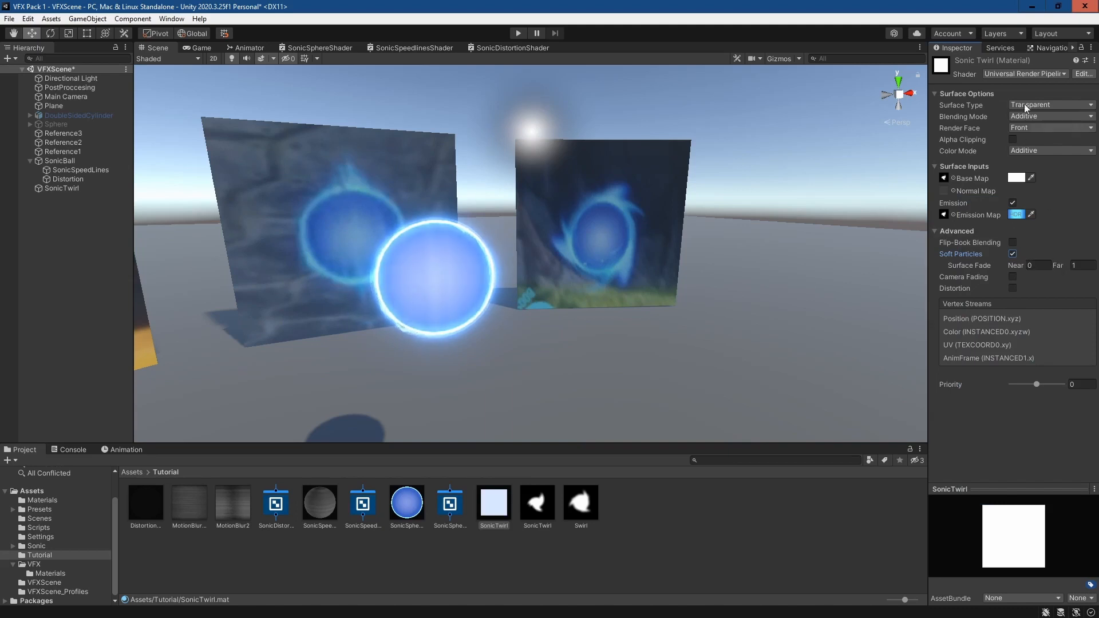
left_click(1050, 127)
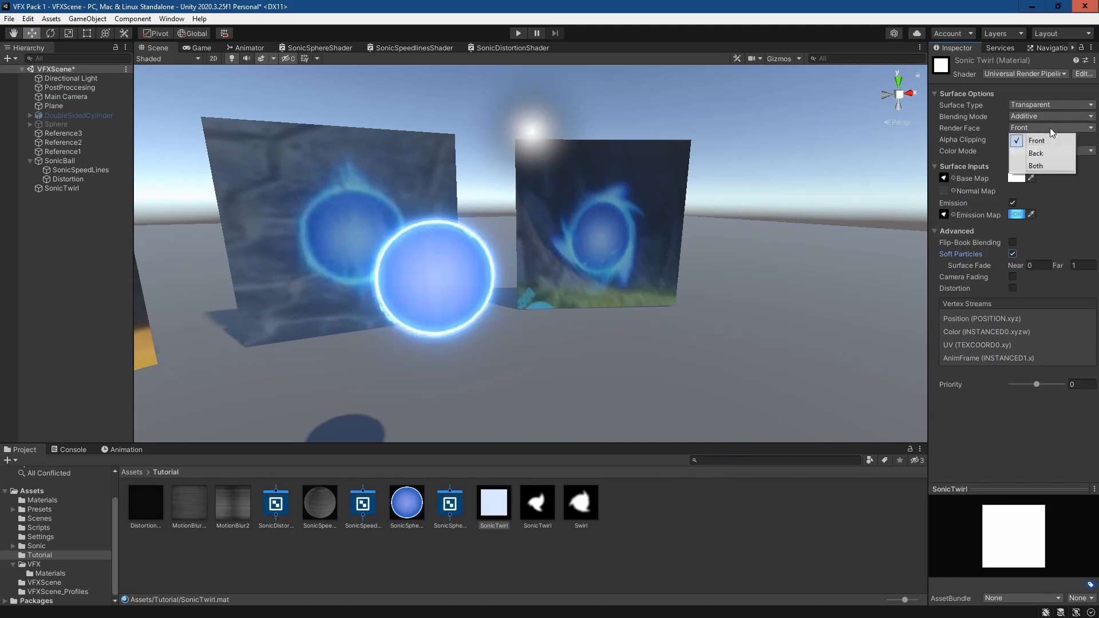
left_click(1055, 166)
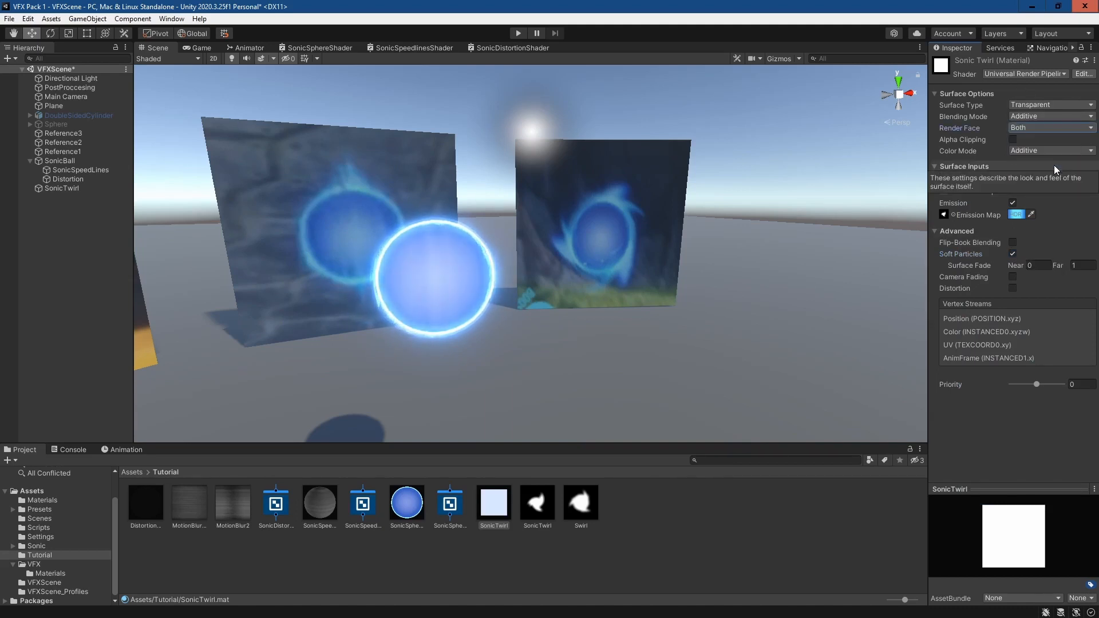
Step: Apply the SonicTwirl material to the SonicTwirl particle system and expand the material's settings there
left_click(73, 190)
scroll(1048, 382, "down", 10)
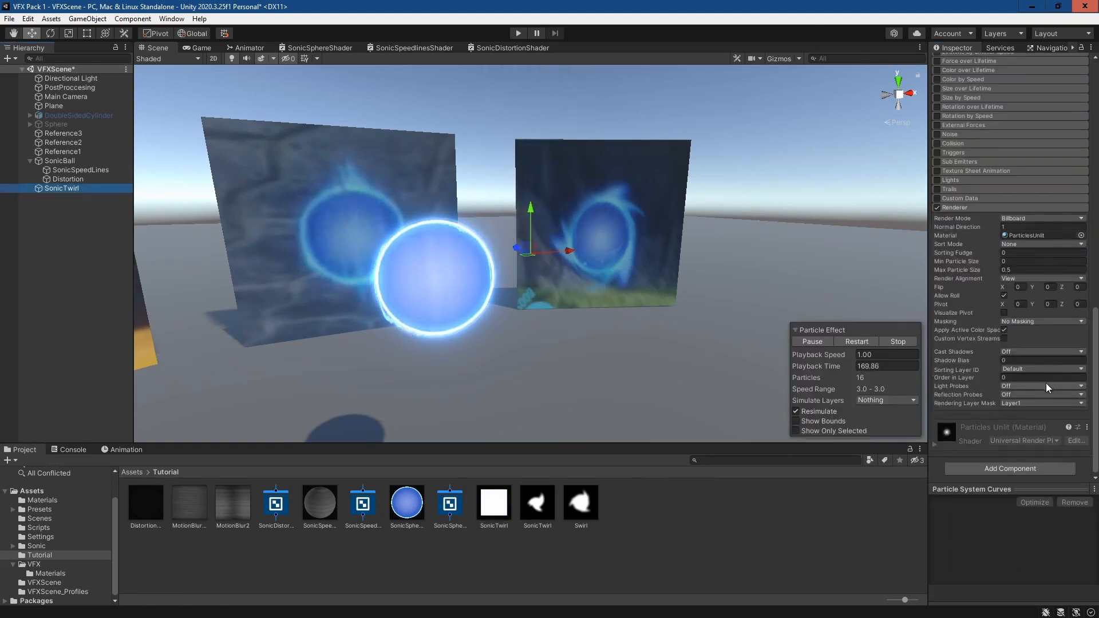
left_click_drag(494, 503, 1085, 468)
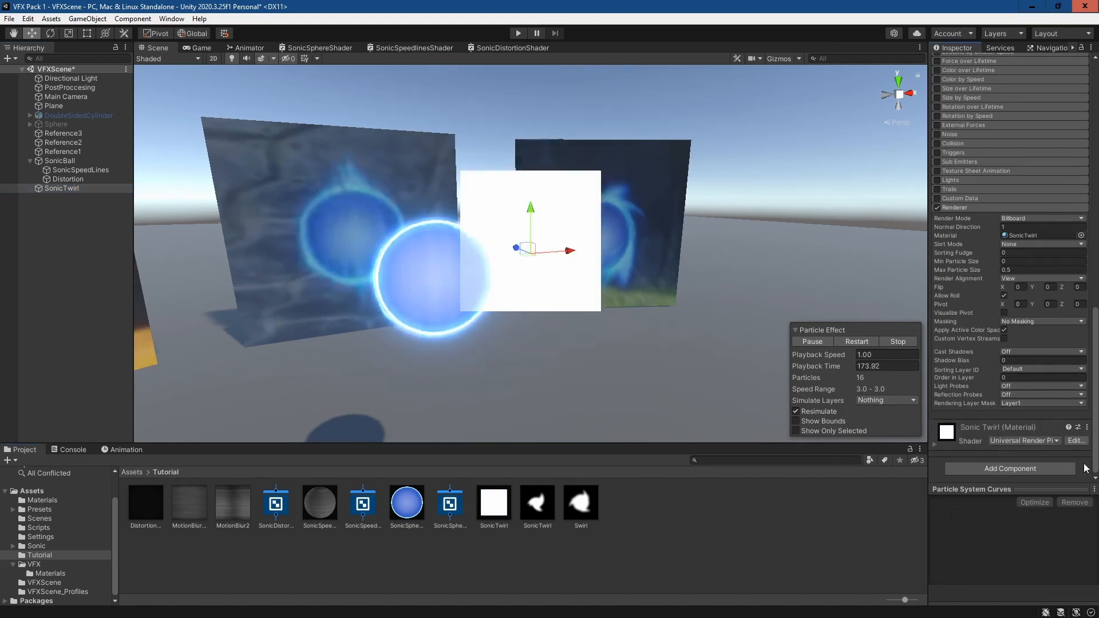
left_click(933, 443)
scroll(1037, 404, "down", 8)
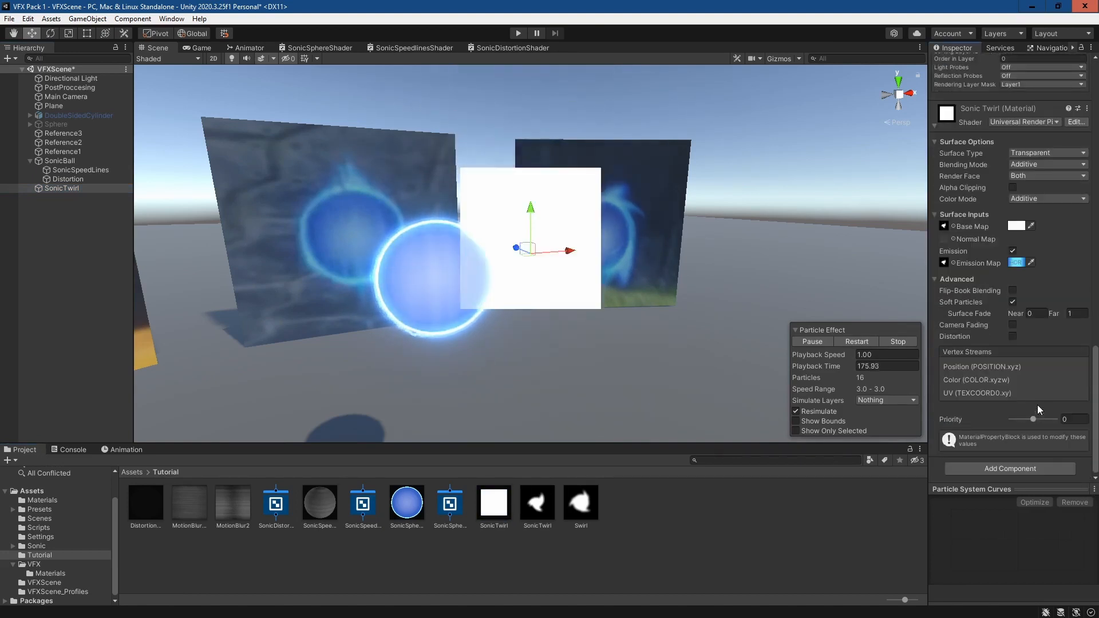
Step: Try the Alpha blending mode on the SonicTwirl material and switch back to Additive
left_click(1037, 166)
left_click(1038, 177)
left_click(1045, 167)
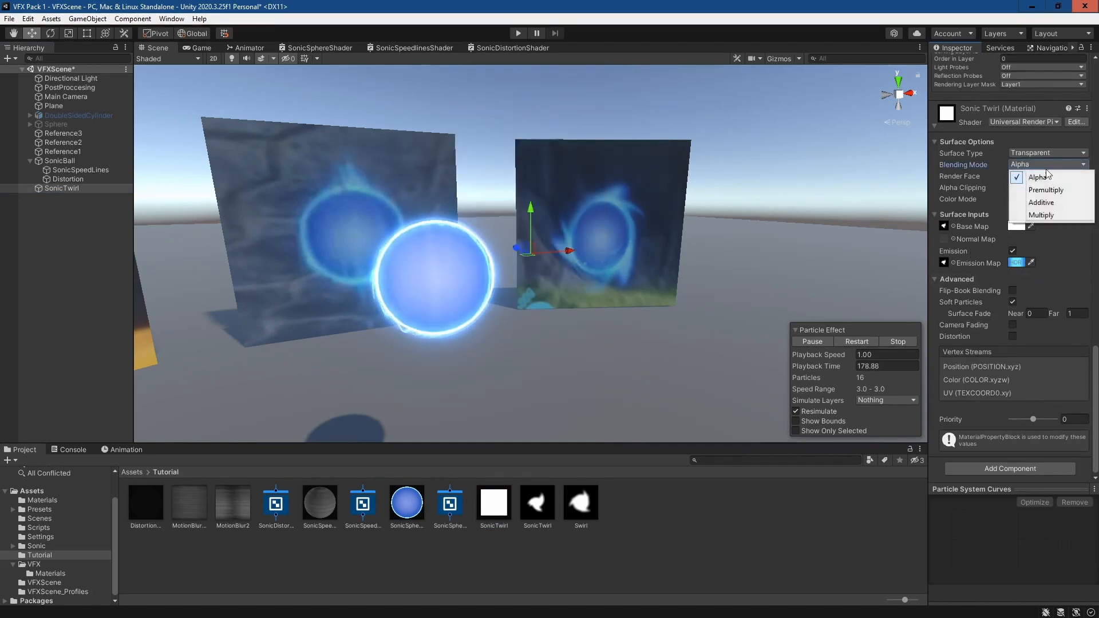
left_click(1047, 203)
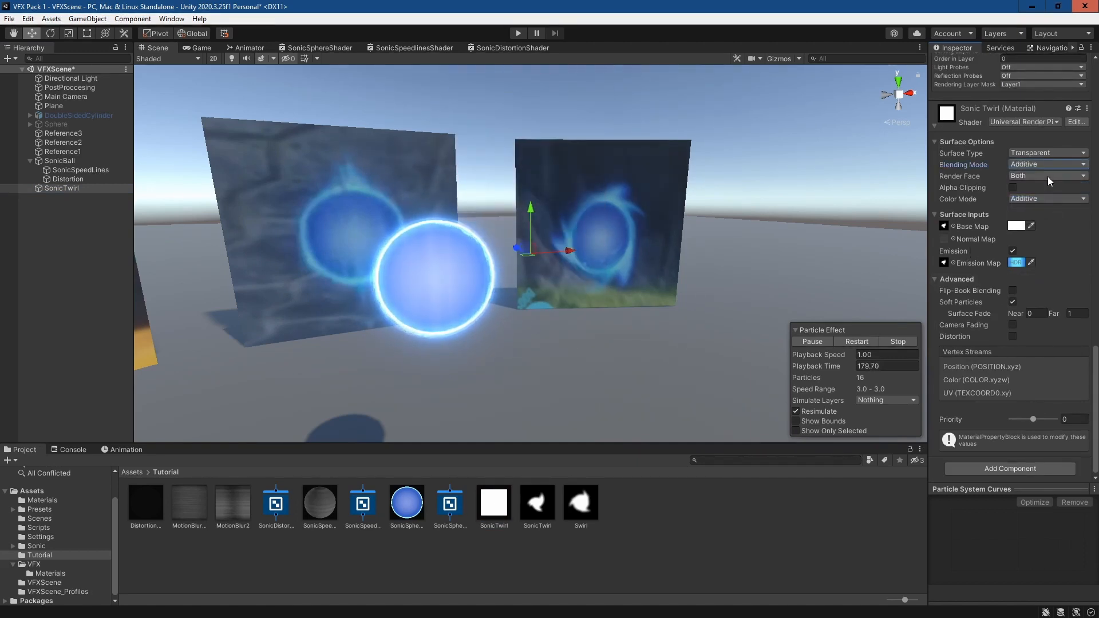
Step: Set the material's color mode to Multiply and its base map colour to saturated blue 0062FD
left_click(1045, 198)
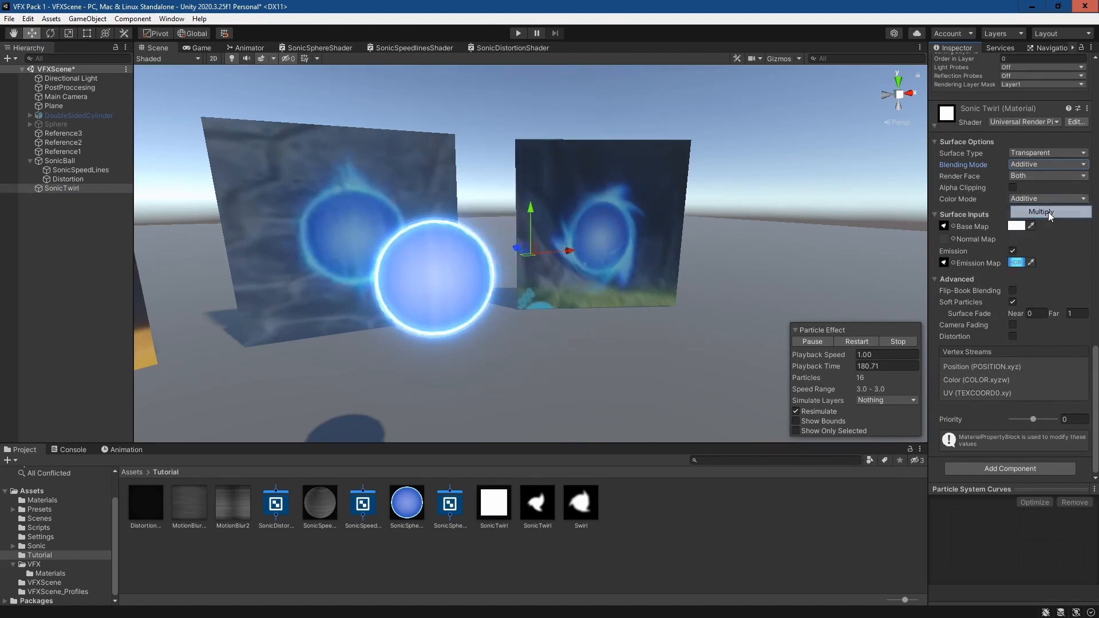
left_click(1048, 211)
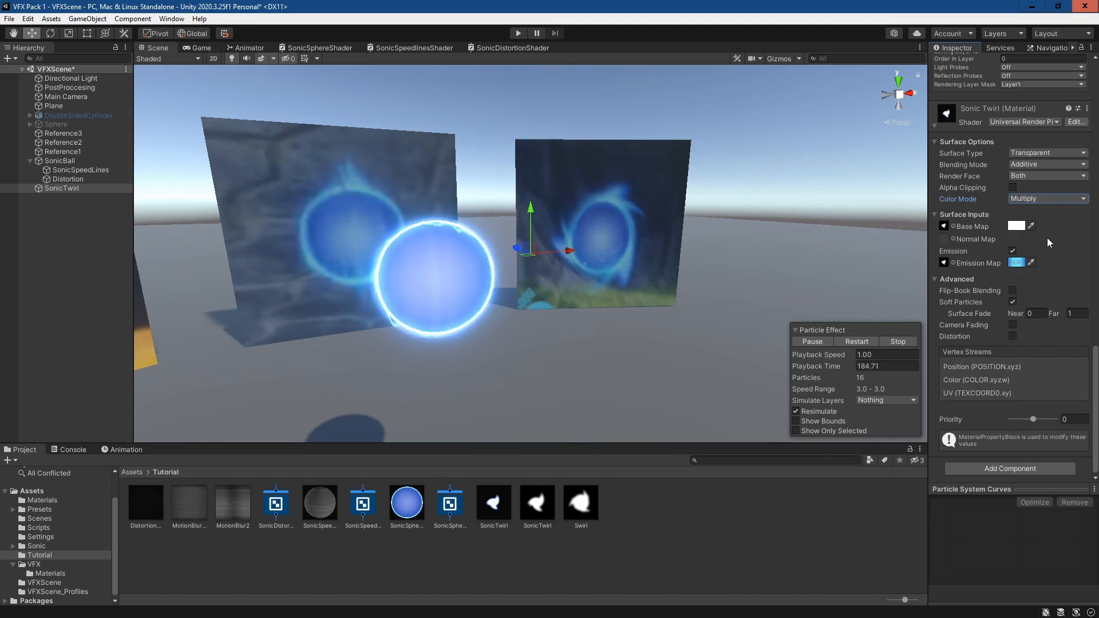
left_click(1016, 225)
left_click_drag(975, 332, 984, 345)
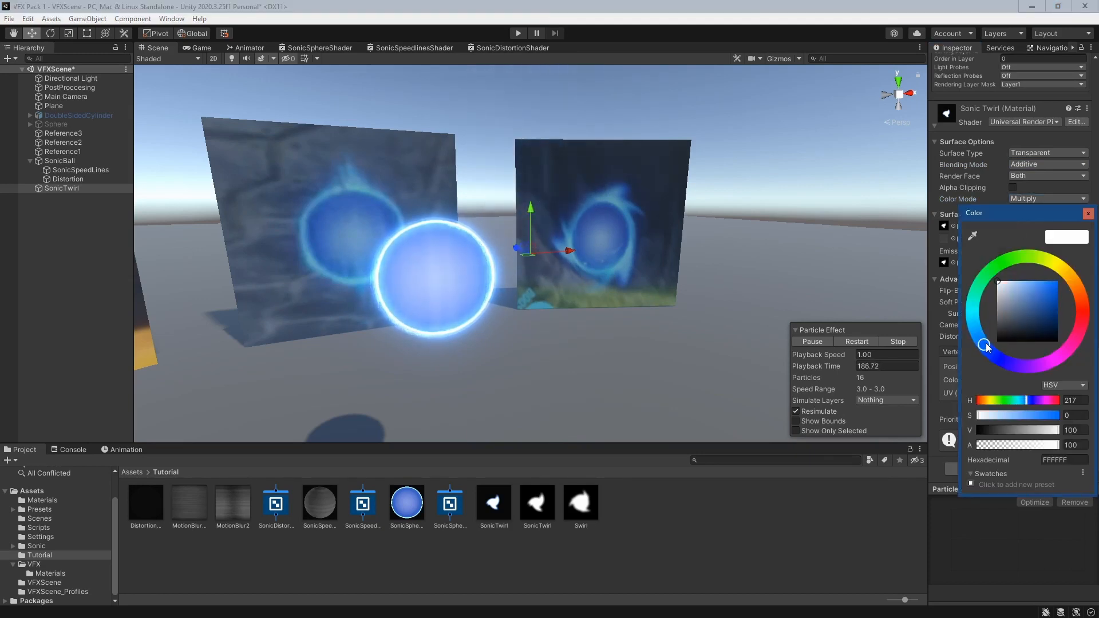
left_click_drag(1037, 312, 1066, 282)
left_click(1088, 214)
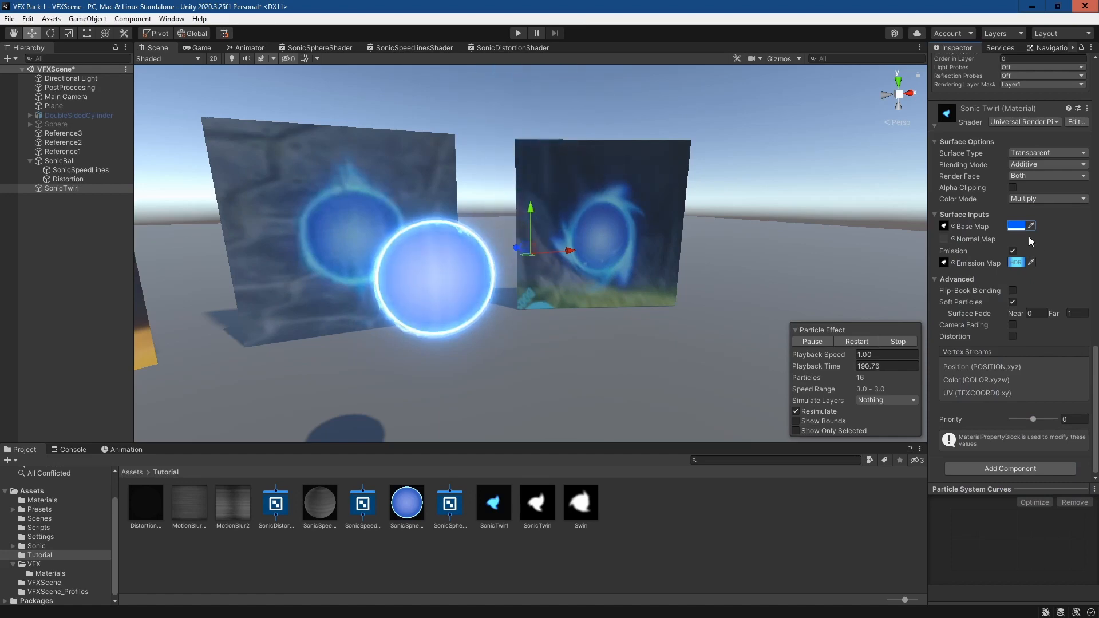
Step: Set the SonicTwirl particle system's start speed to 0
scroll(1028, 236, "up", 5)
scroll(1015, 207, "up", 10)
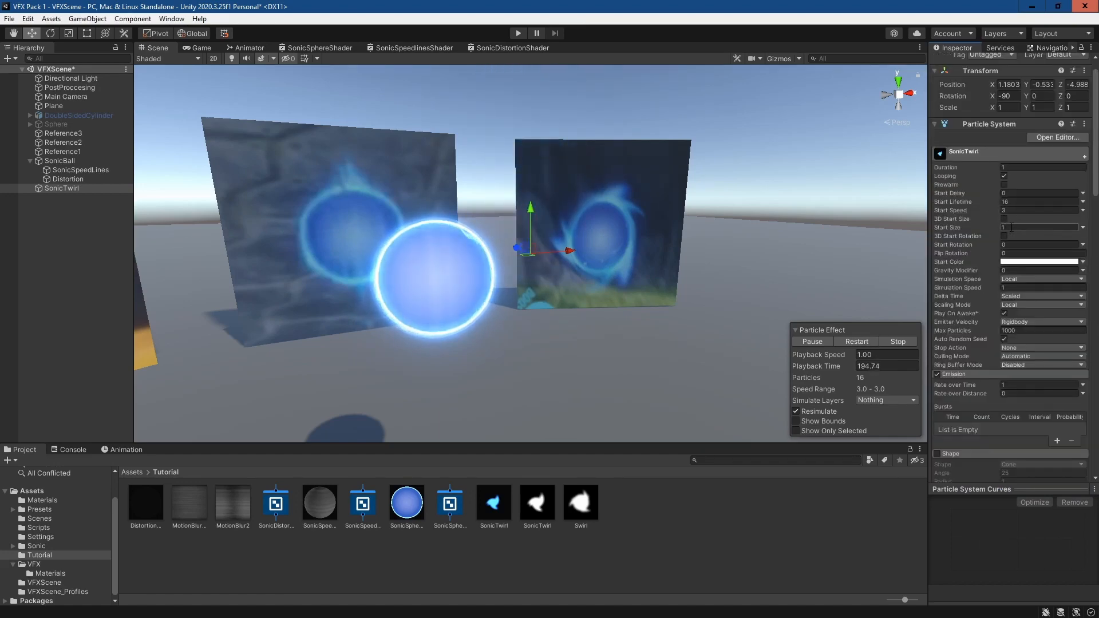
left_click(1012, 270)
scroll(1013, 272, "down", 15)
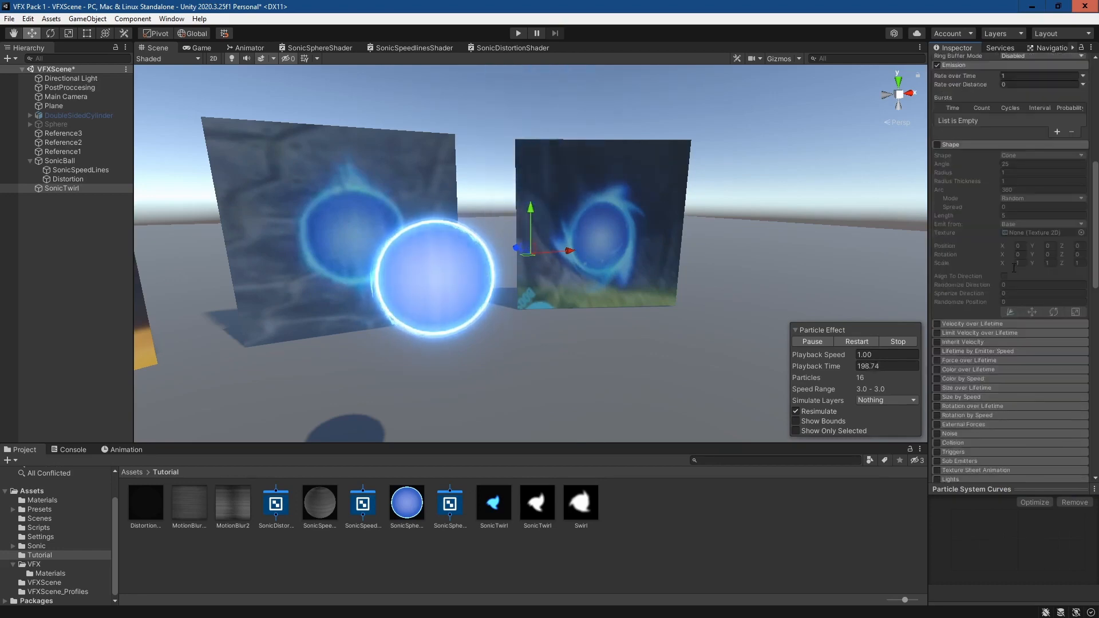
scroll(1013, 270, "up", 12)
scroll(1012, 267, "up", 4)
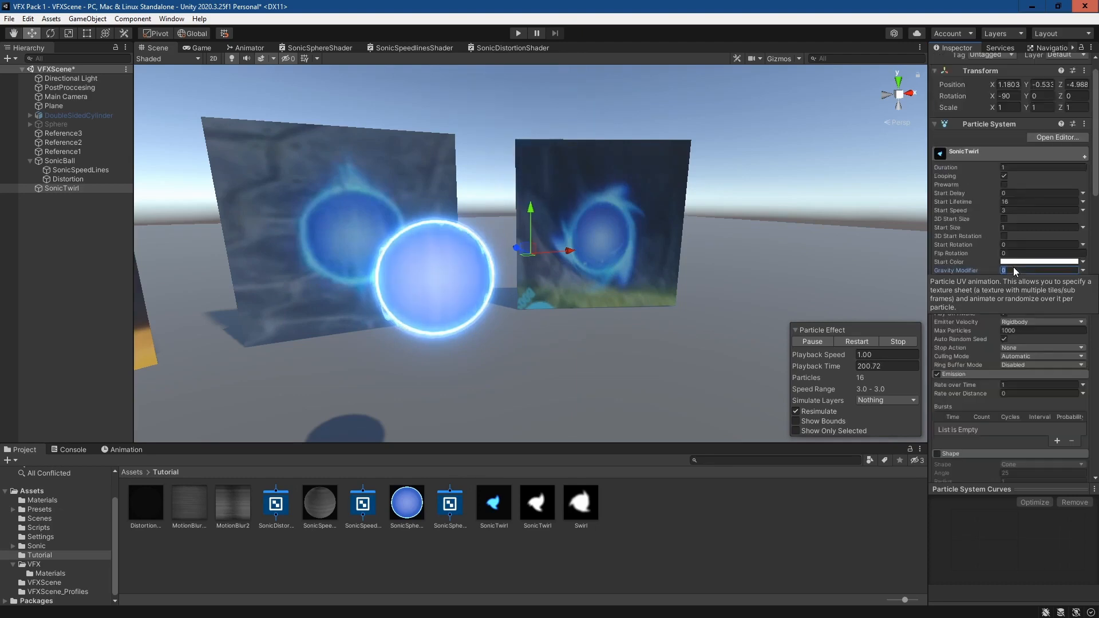
left_click(974, 209)
type("0")
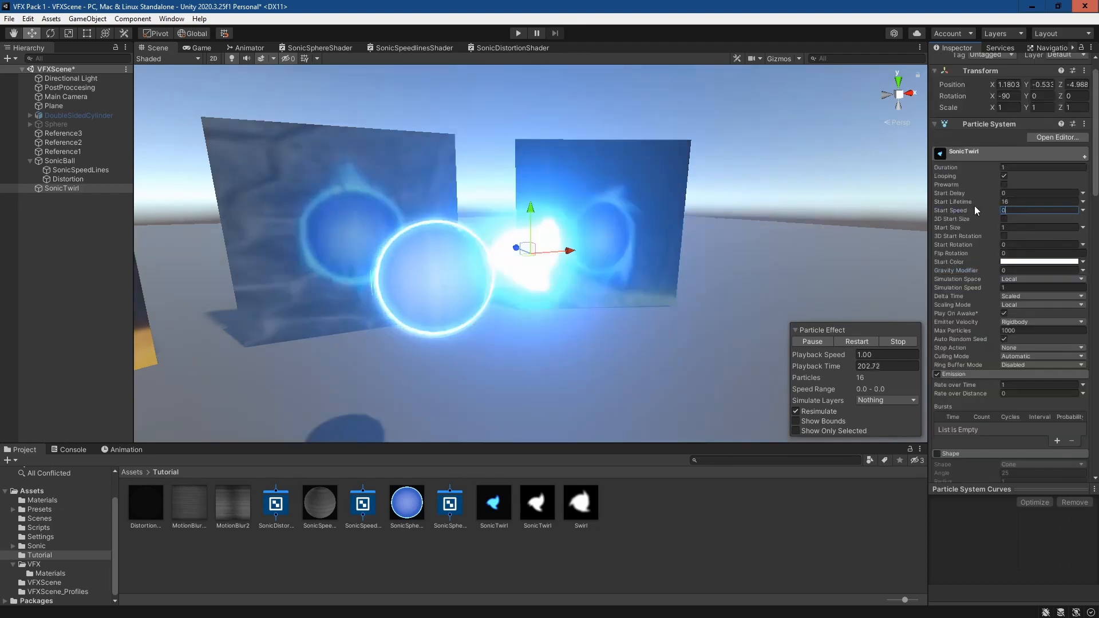
Step: Lower the intensity of the SonicTwirl material's emission colour to about -0.8
scroll(998, 305, "down", 15)
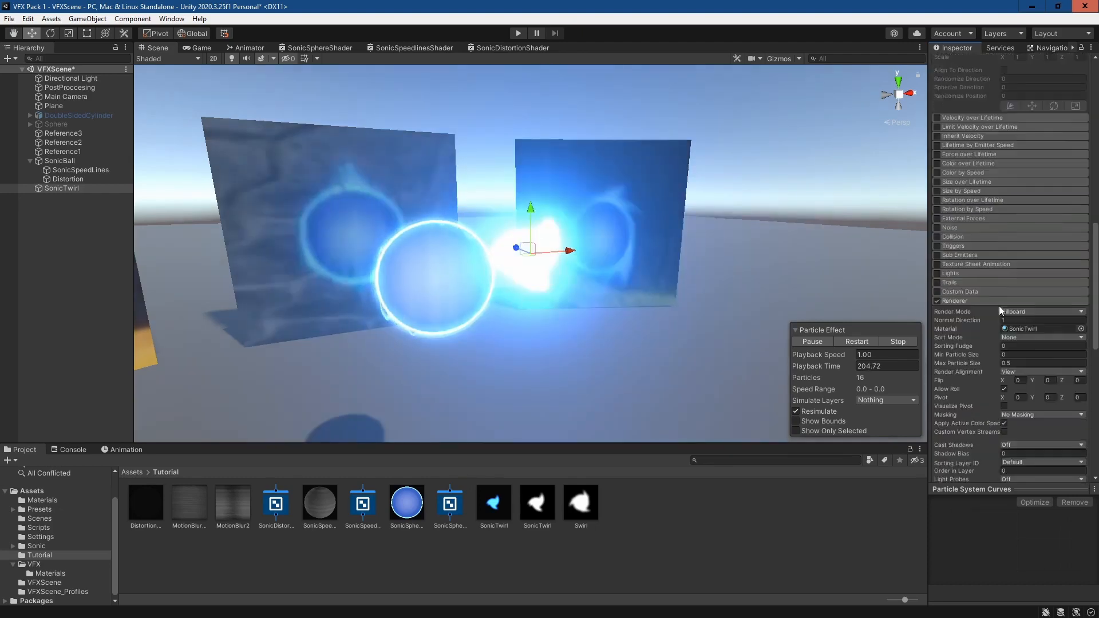
left_click(1017, 263)
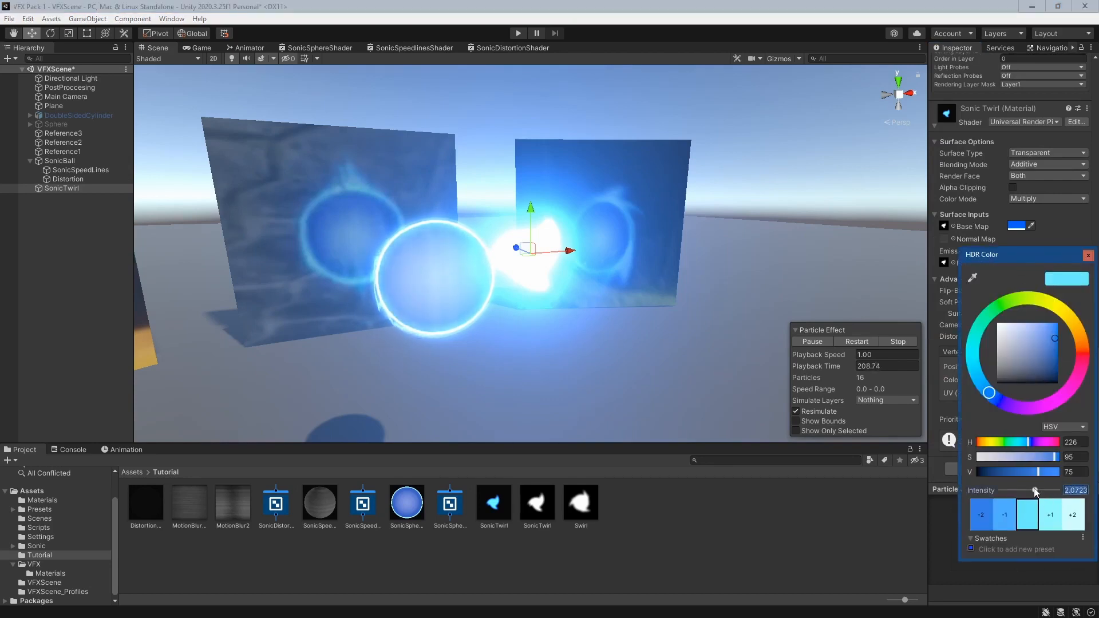
left_click_drag(1036, 491, 1027, 492)
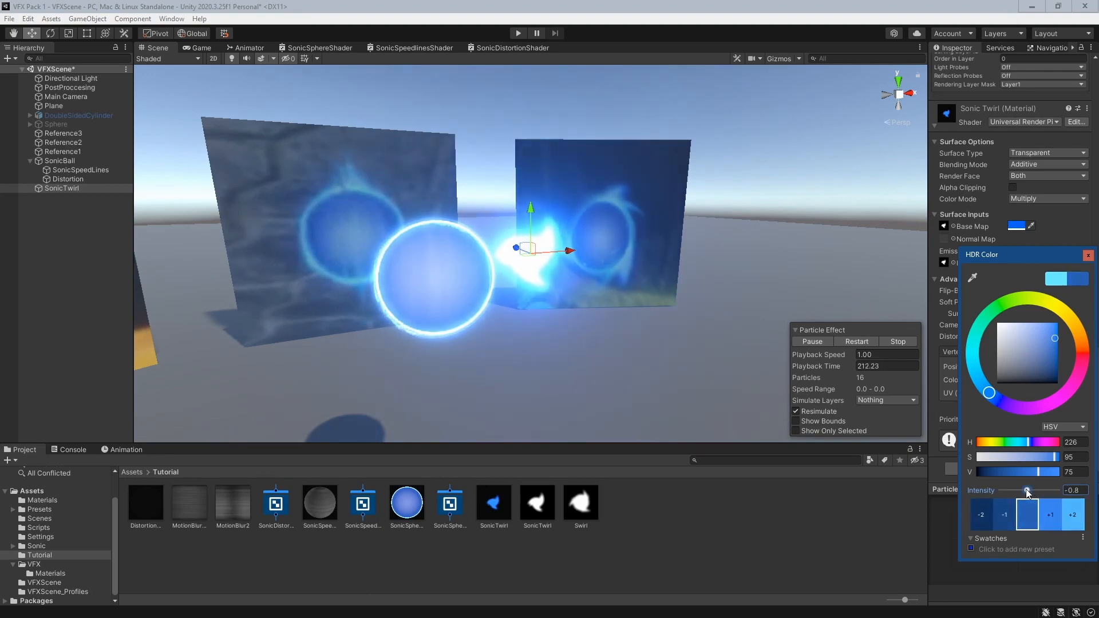
left_click(1088, 255)
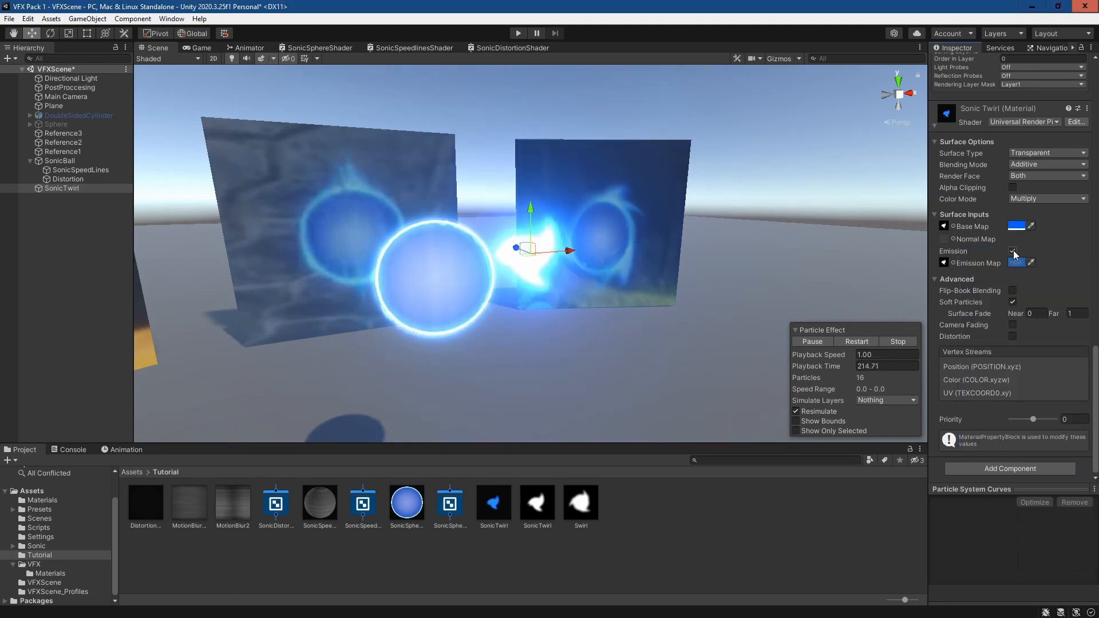
Step: Compare the twirl with emission off and on, and reduce the emission colour's intensity to about -2.2
left_click(1013, 251)
left_click(1012, 251)
left_click(1015, 263)
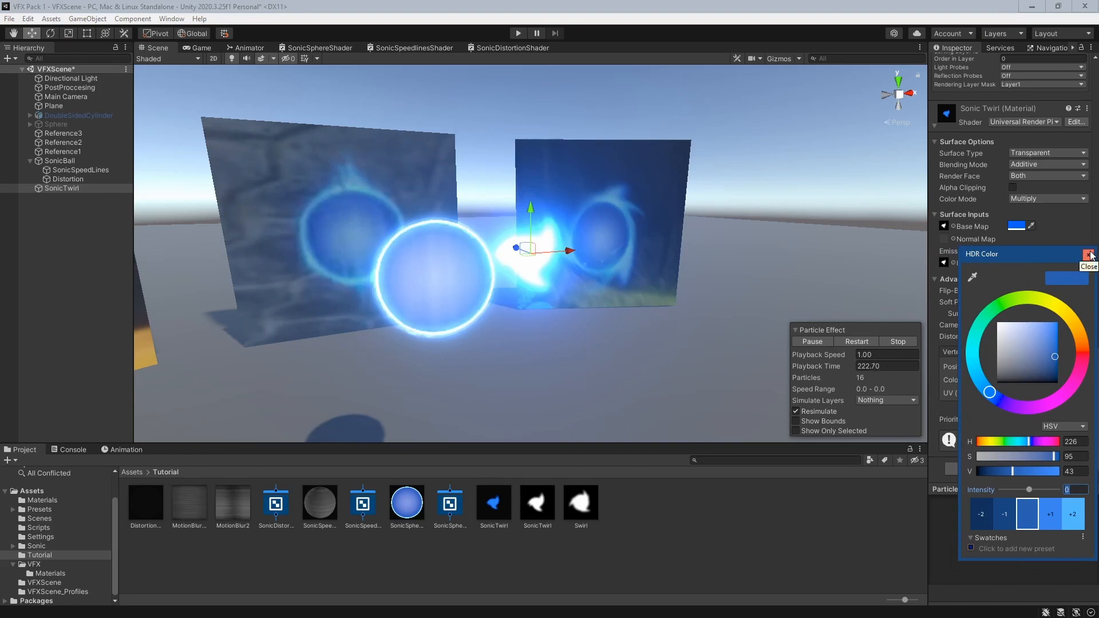
left_click_drag(1031, 491, 1013, 490)
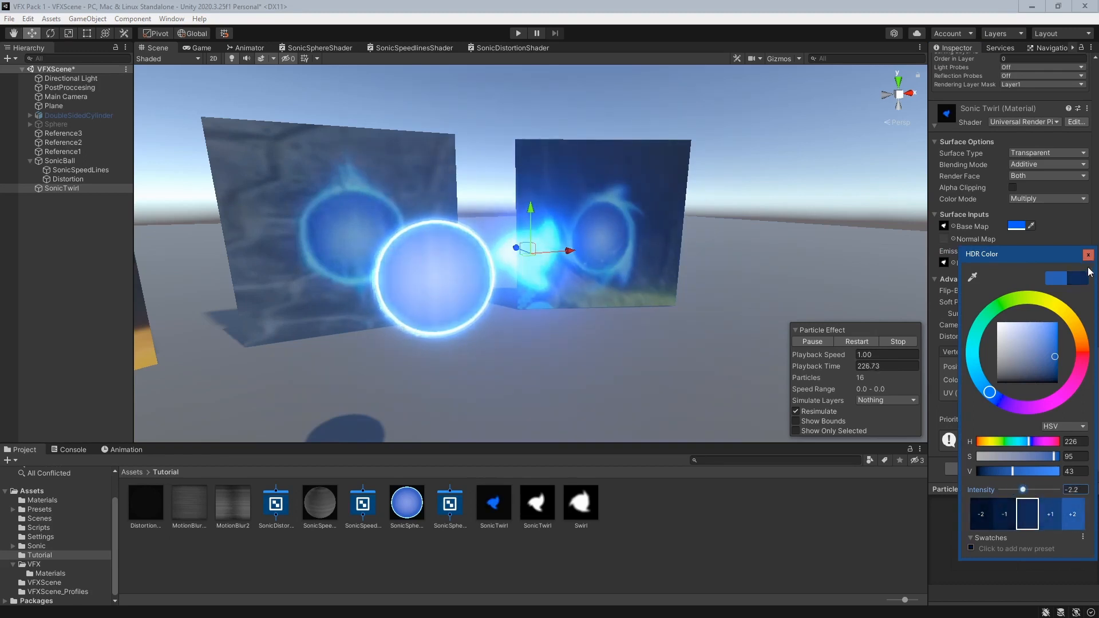
left_click(1088, 254)
Step: Change the base map colour to a darker, less saturated blue and disable the material's emission
left_click(1015, 226)
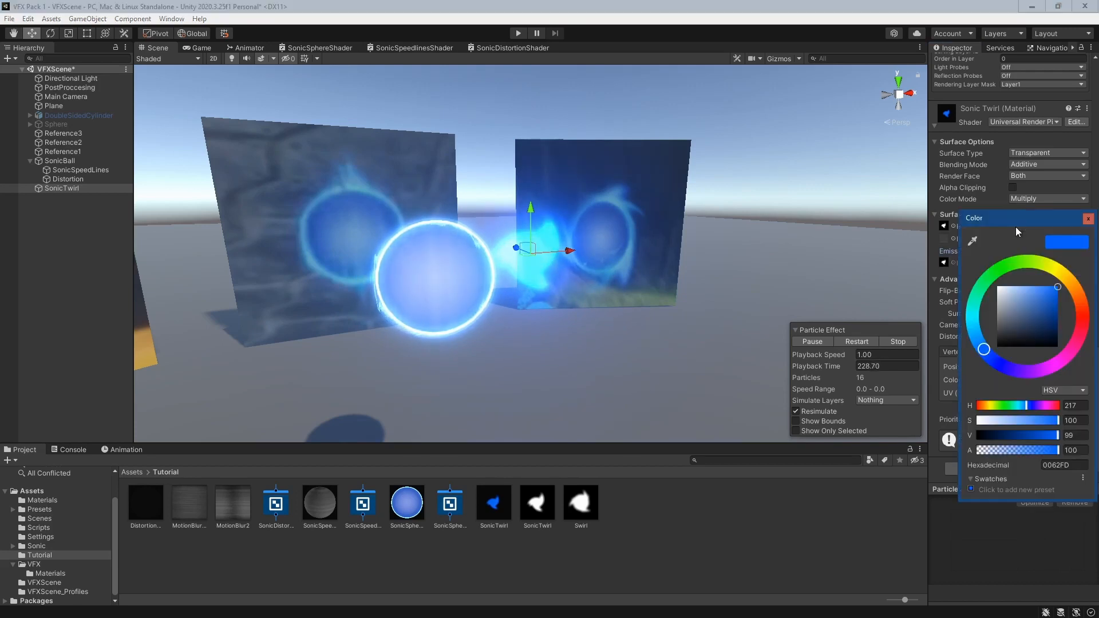
left_click_drag(1042, 330, 1042, 307)
left_click(1086, 220)
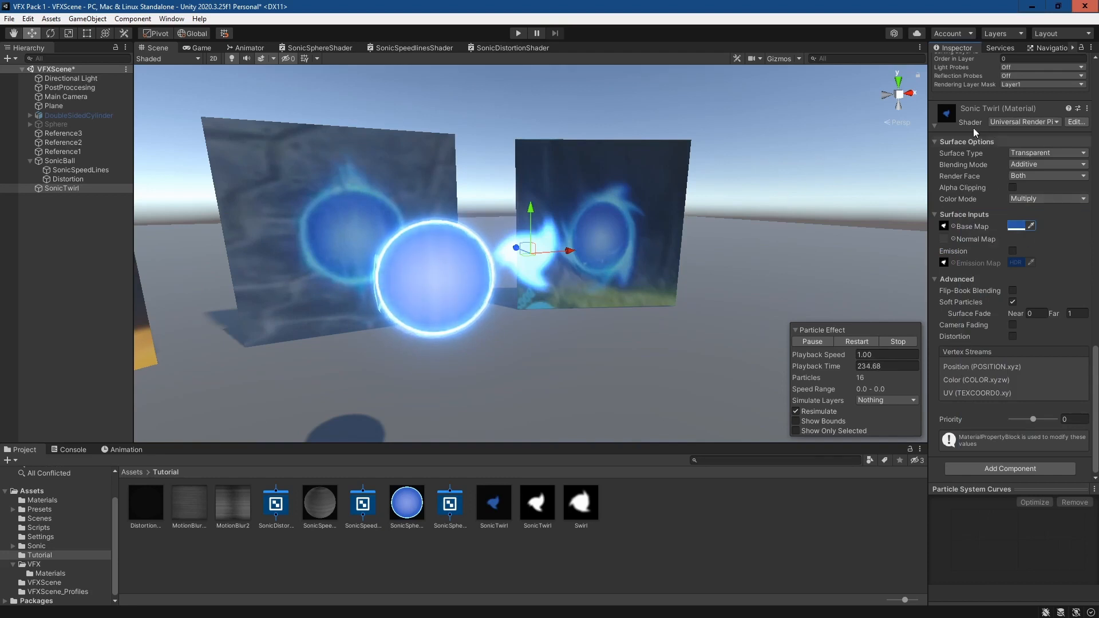
Step: Switch the SonicTwirl particle renderer to Mesh mode using the Quad mesh, and nudge the object slightly along the X axis
scroll(937, 129, "up", 10)
left_click(1006, 219)
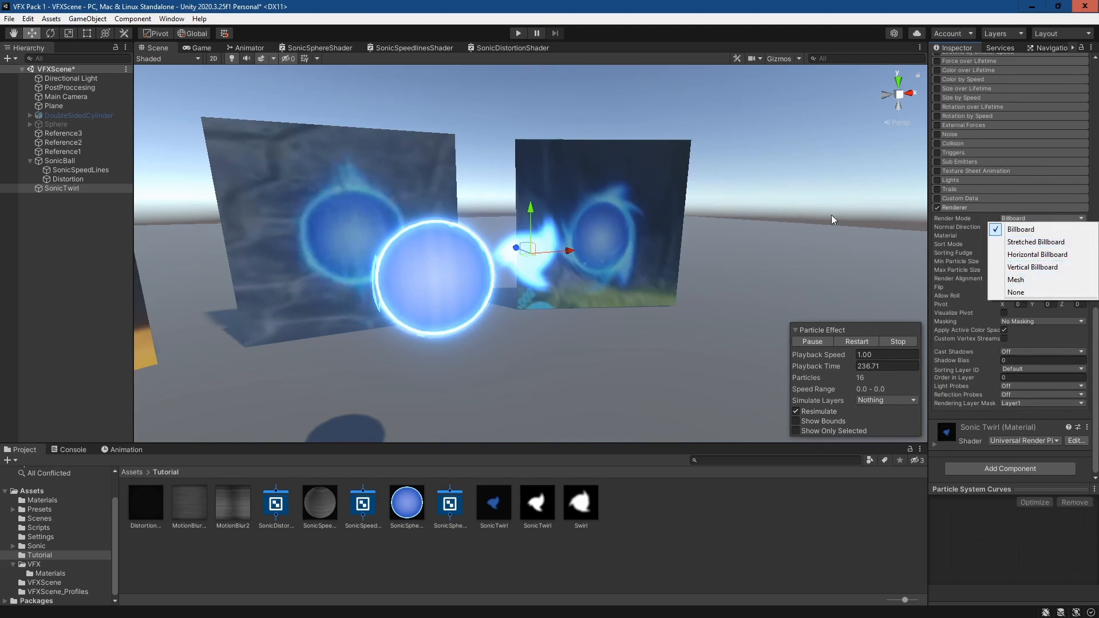
left_click(1024, 279)
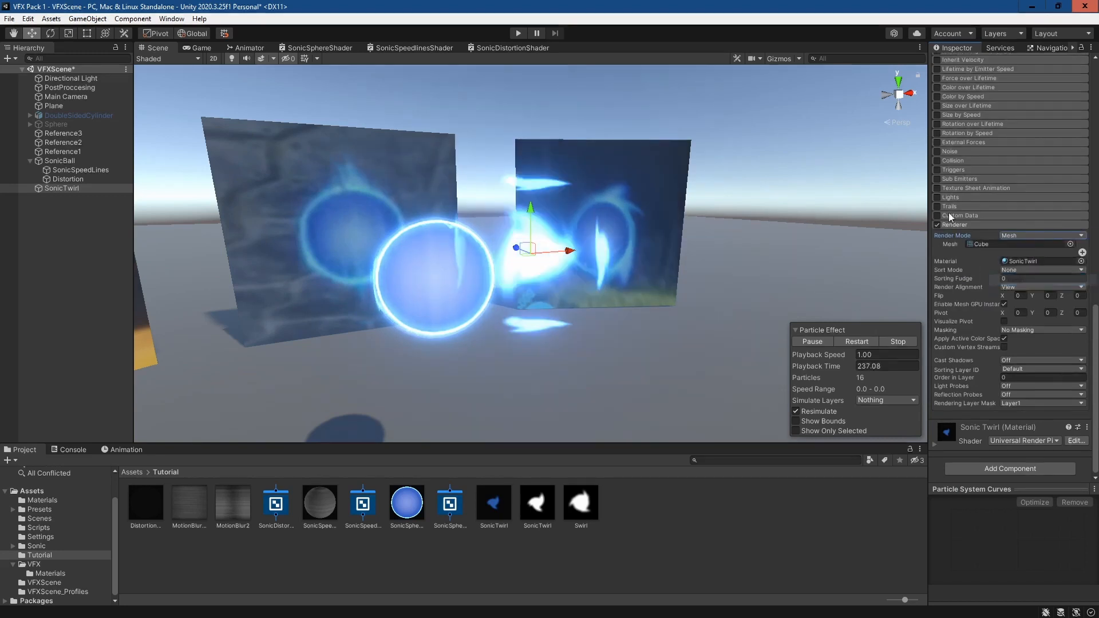
left_click(1069, 243)
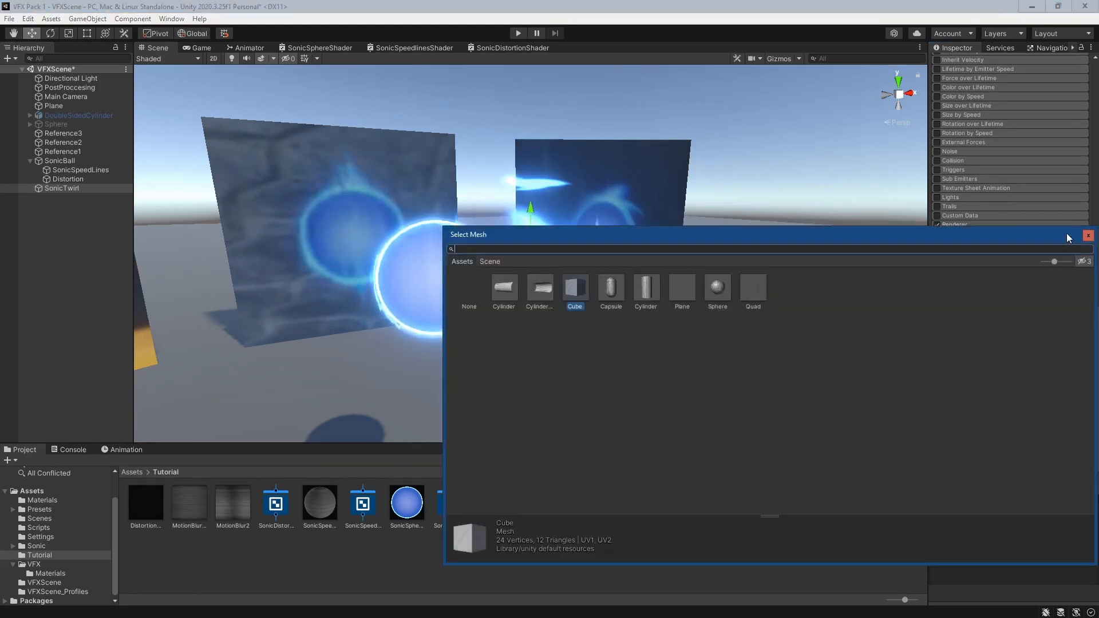
double_click(747, 296)
left_click_drag(570, 250, 586, 250)
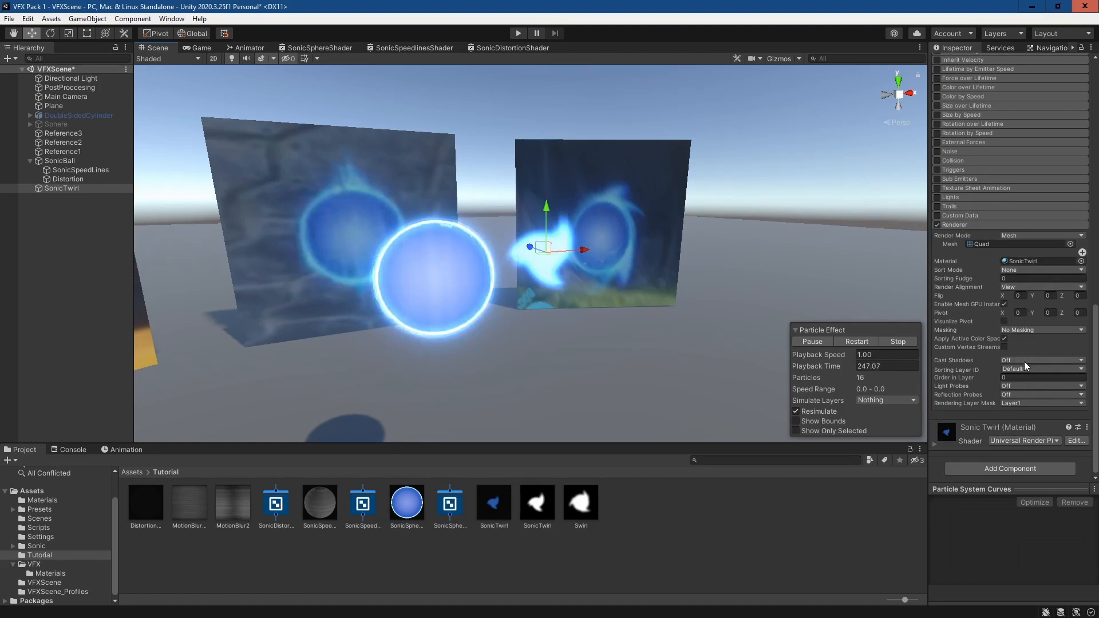
Step: Enable Rotation over Lifetime with separate axes on SonicTwirl and set its Z angular velocity to -45
scroll(1033, 330, "up", 5)
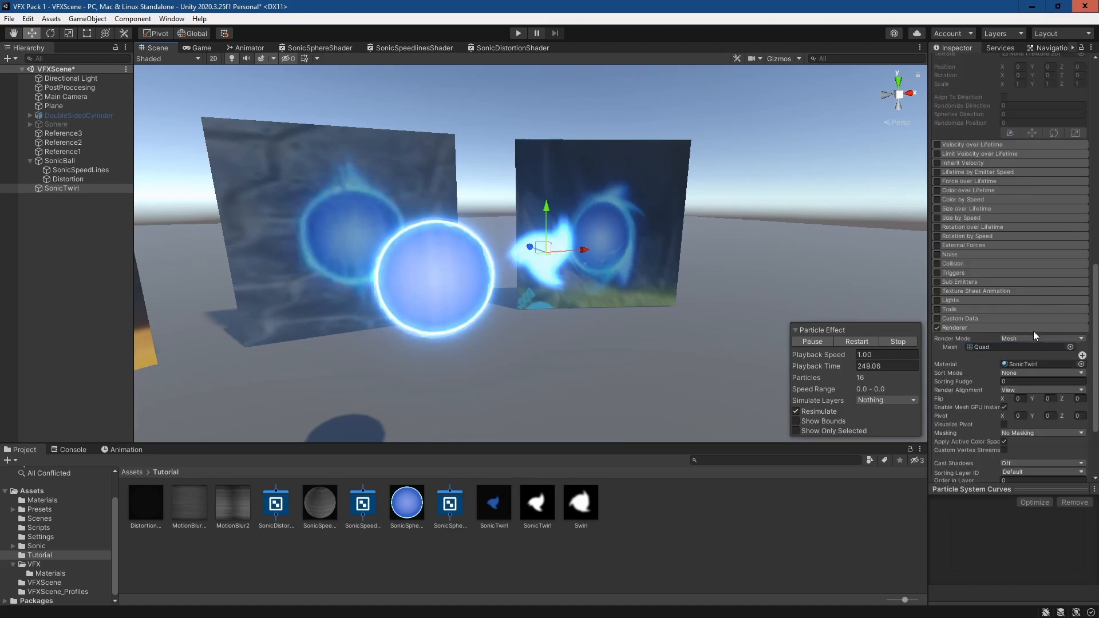
scroll(998, 311, "up", 6)
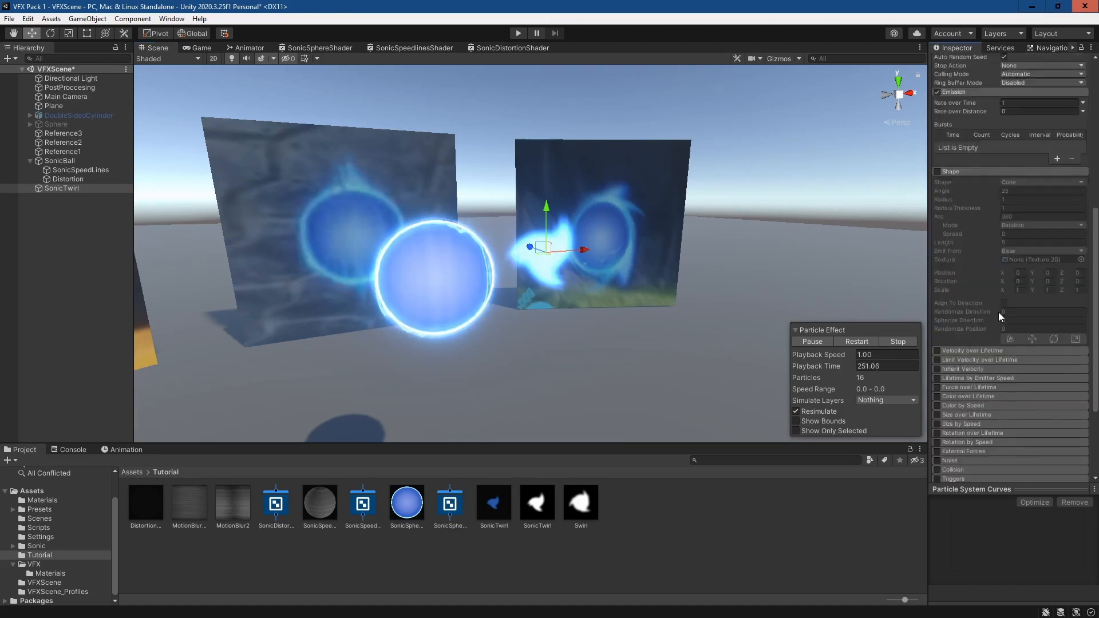
scroll(983, 450, "down", 3)
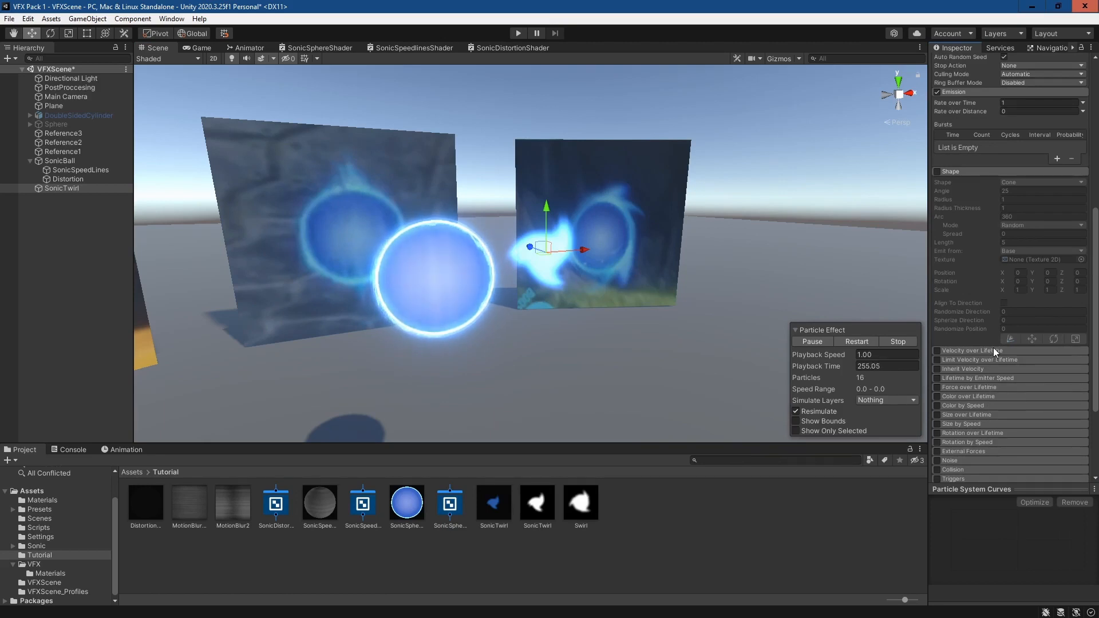
left_click(997, 432)
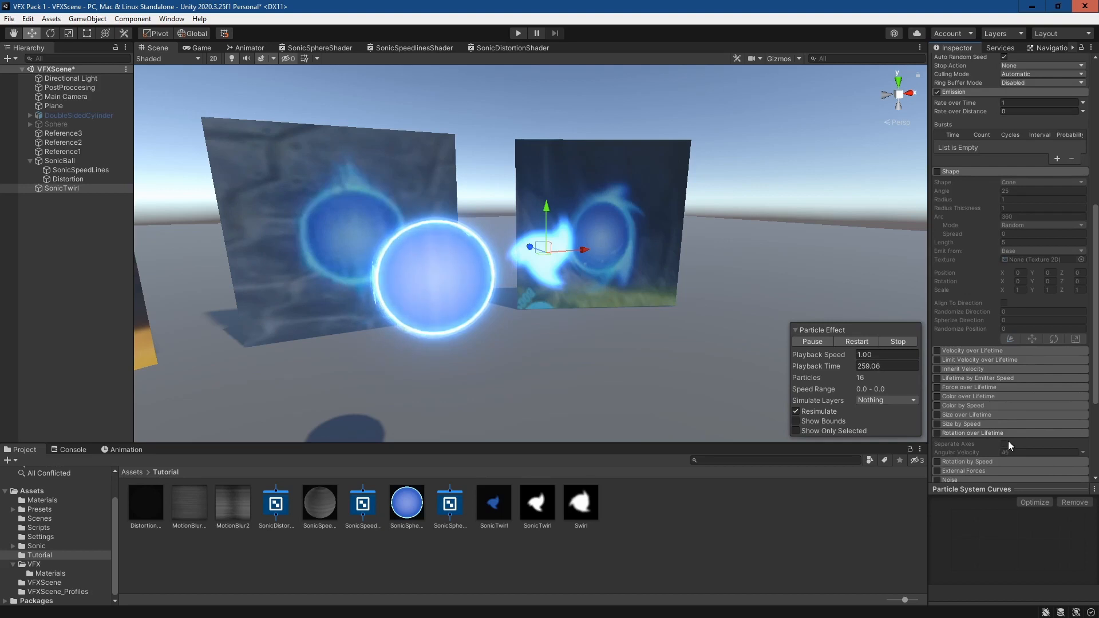
left_click(1003, 443)
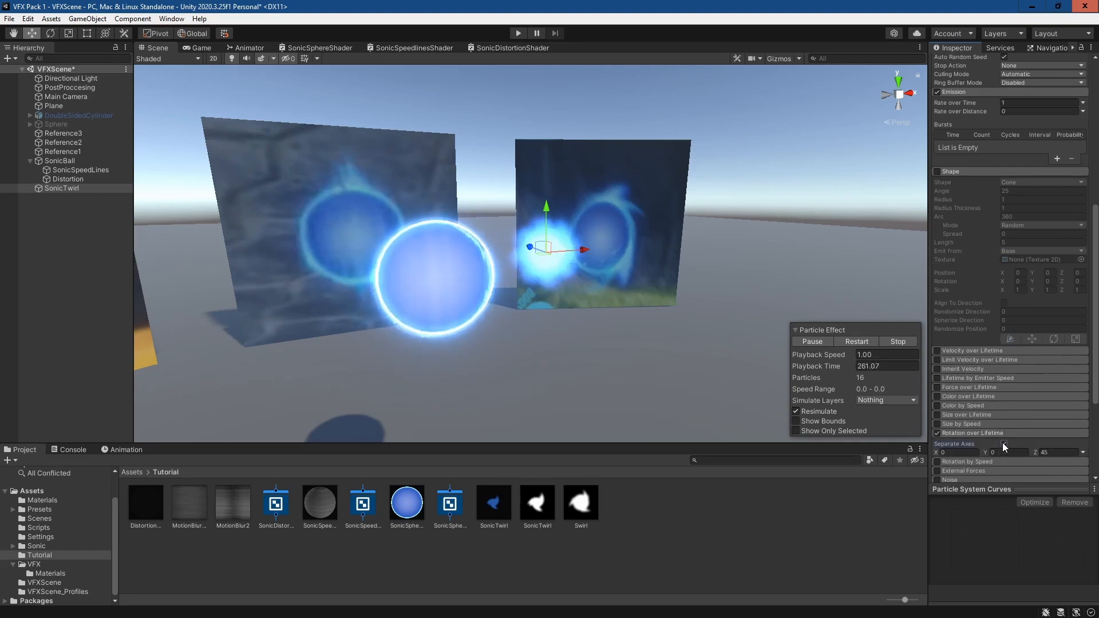
scroll(1030, 411, "down", 3)
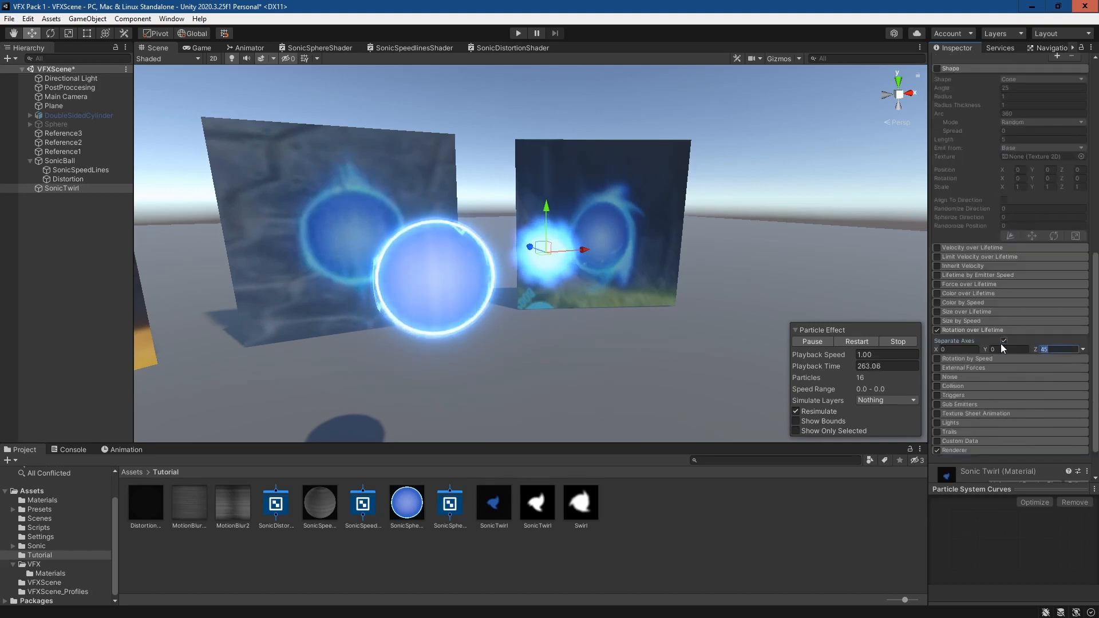
type("-1")
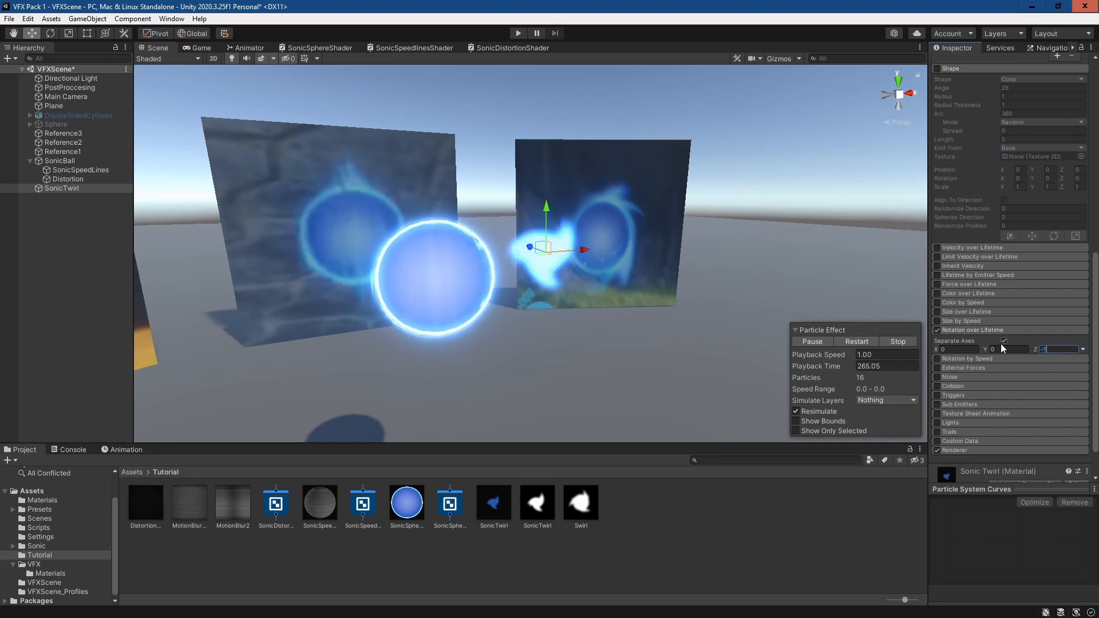
key("BackSpace")
type("45")
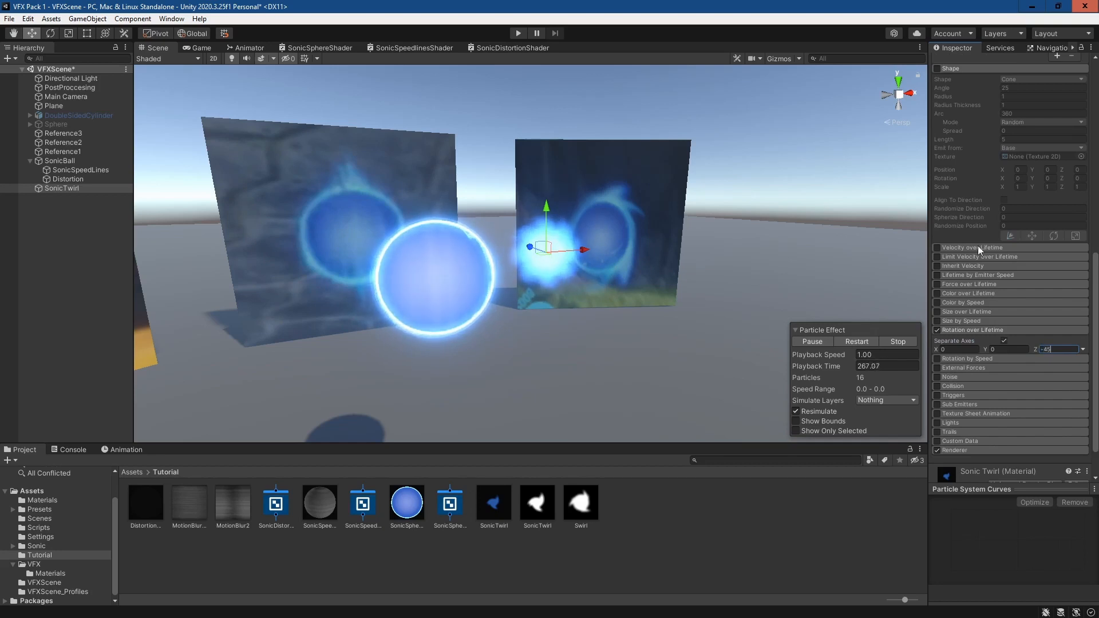
Step: Switch SonicTwirl's looping off and back on, and play the particle effect
scroll(979, 248, "up", 12)
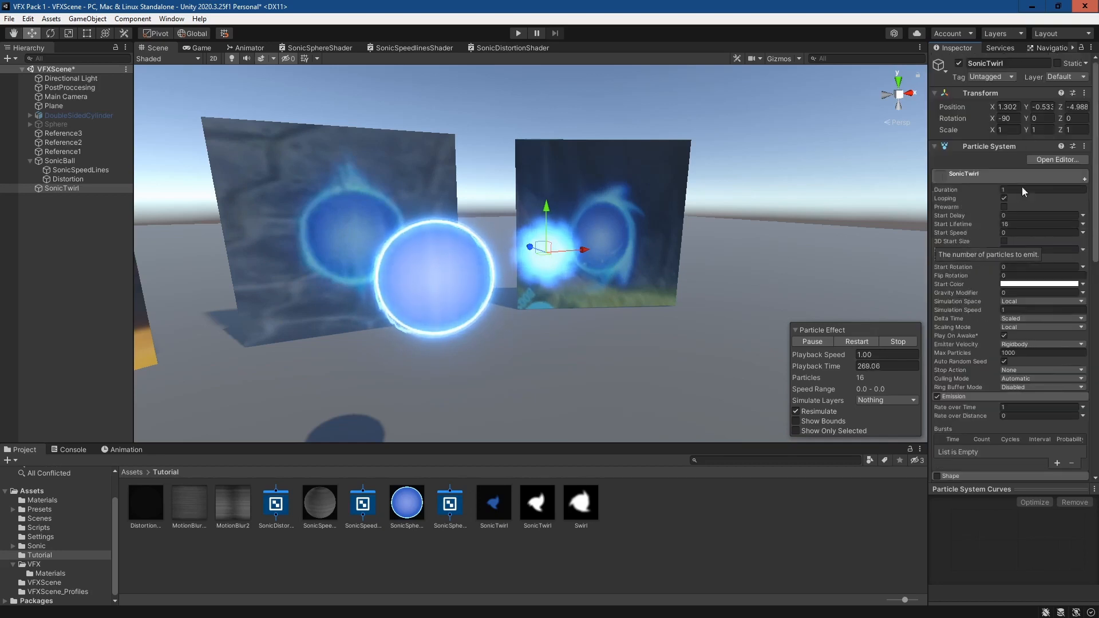
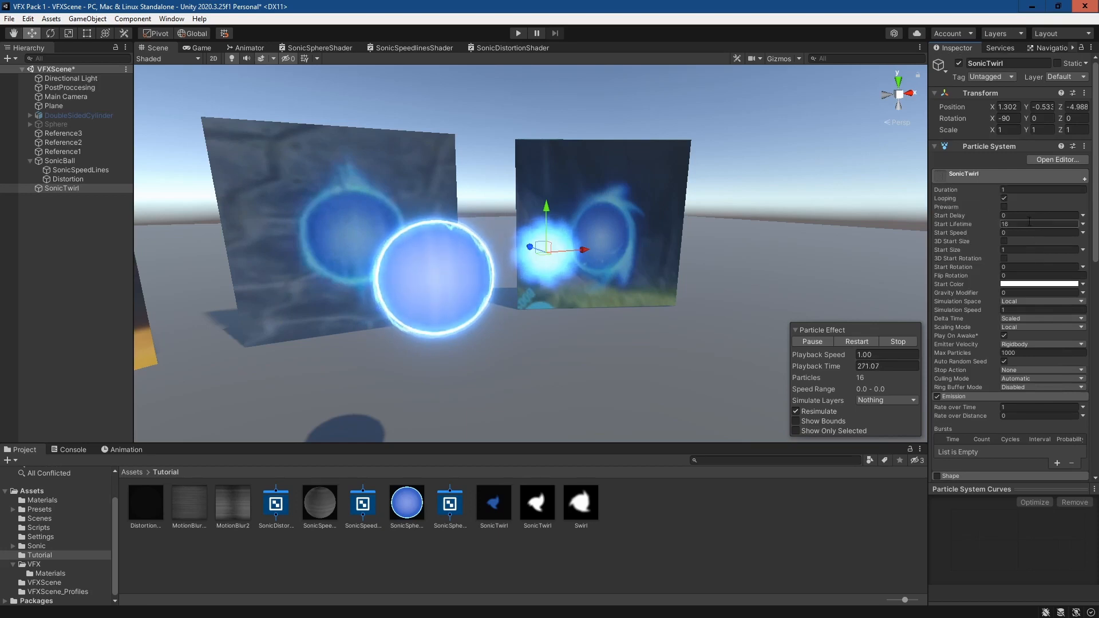
left_click(1004, 198)
left_click(1004, 198)
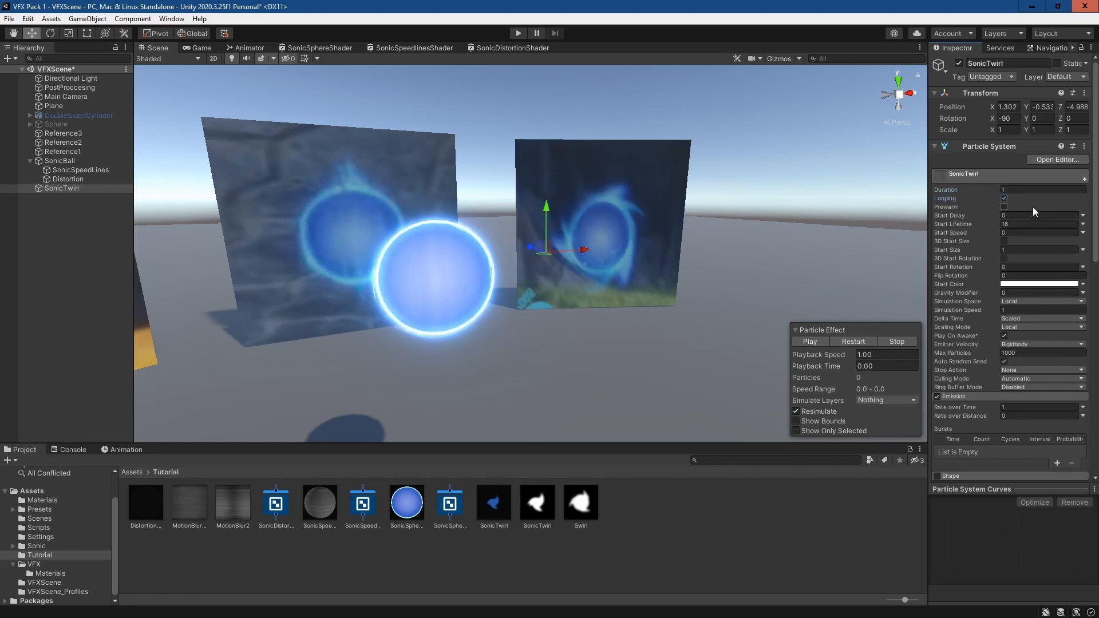
left_click(814, 341)
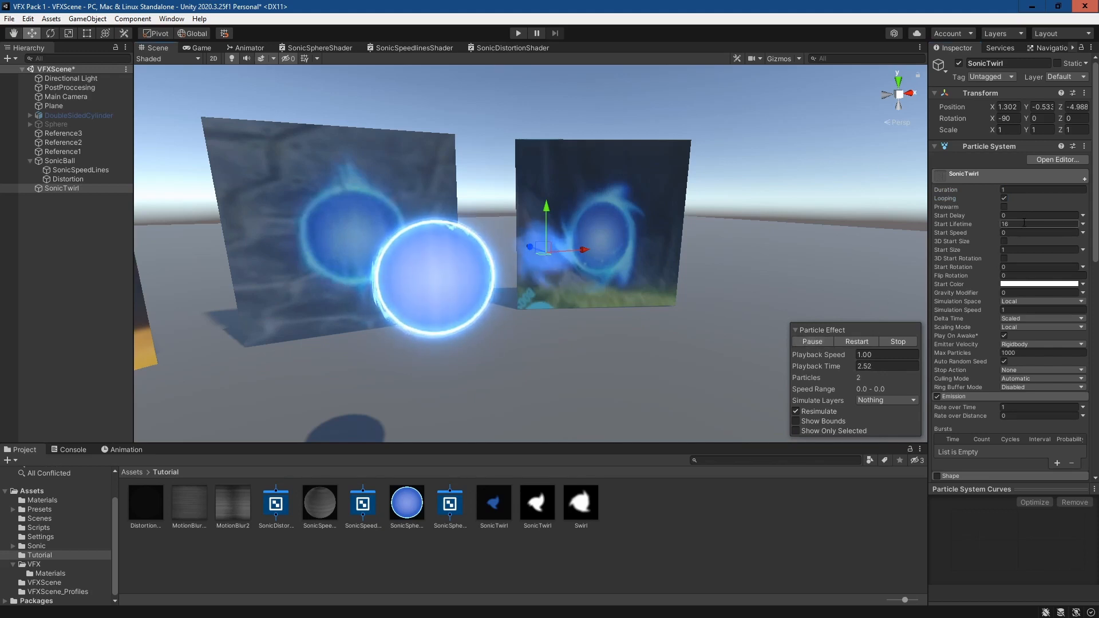
Step: Try a duration of 16 on the SonicTwirl particle system, return it to 1, and replay the effect
scroll(1025, 222, "down", 3)
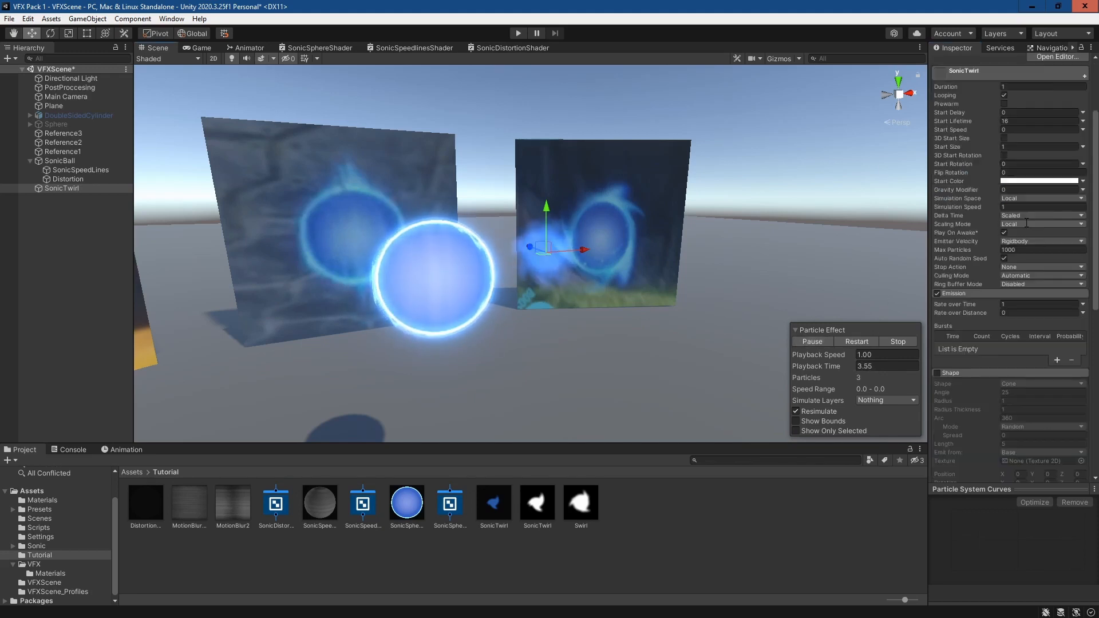
left_click(1008, 304)
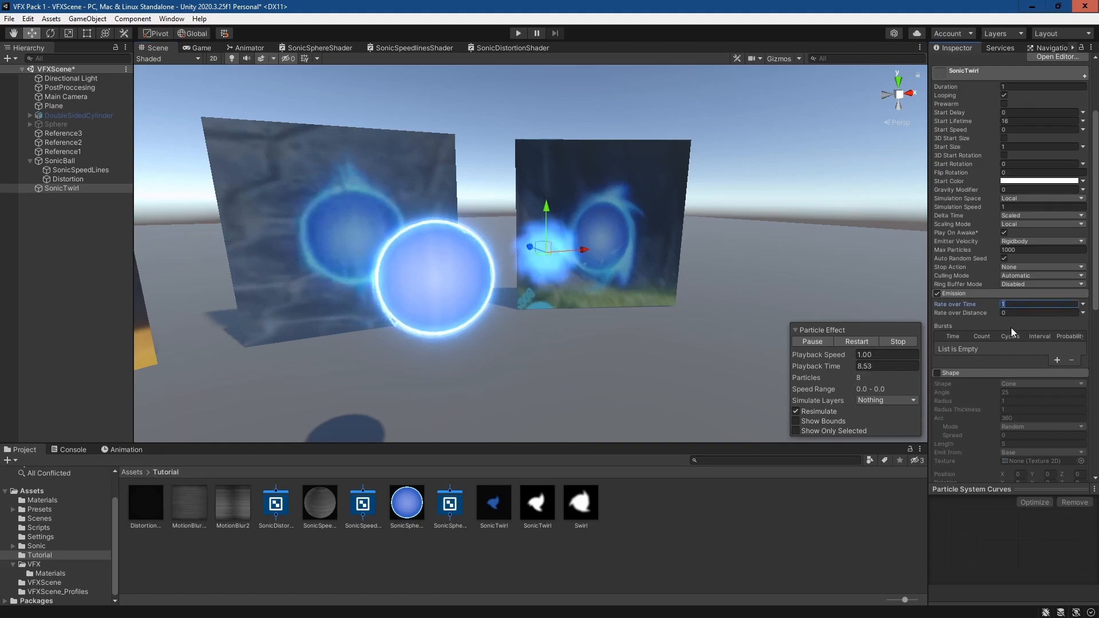
scroll(1011, 329, "down", 6)
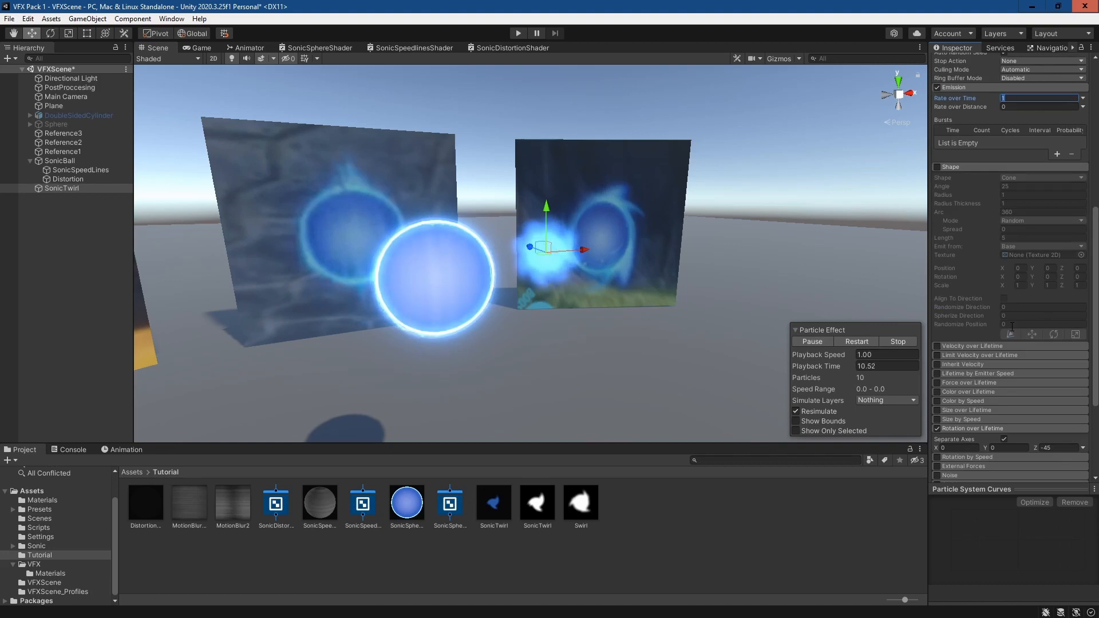
scroll(1012, 326, "up", 6)
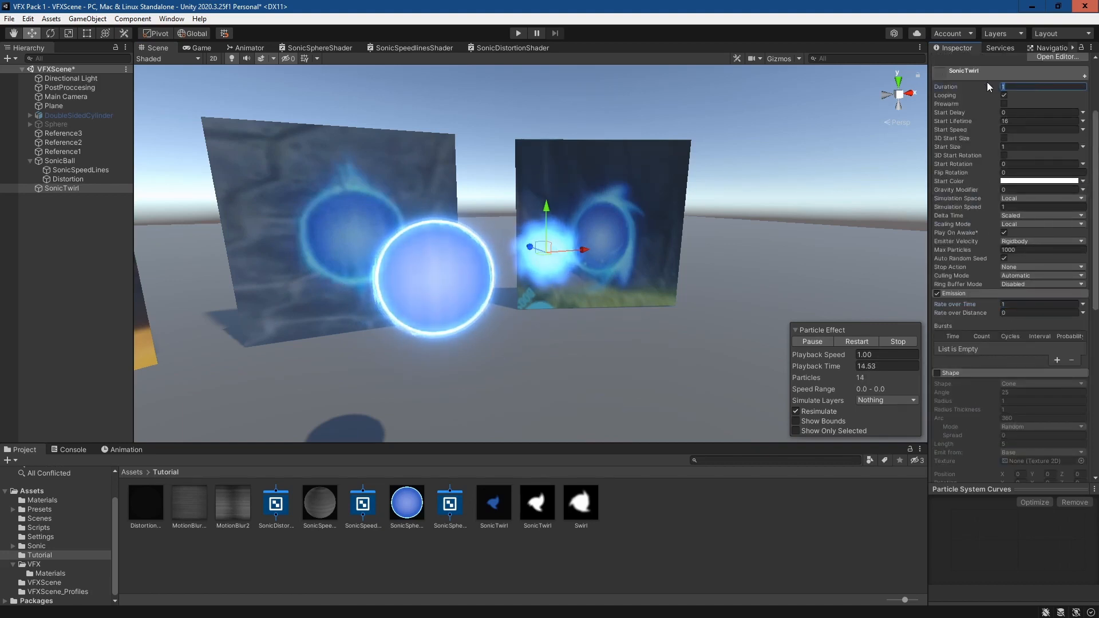
left_click(908, 342)
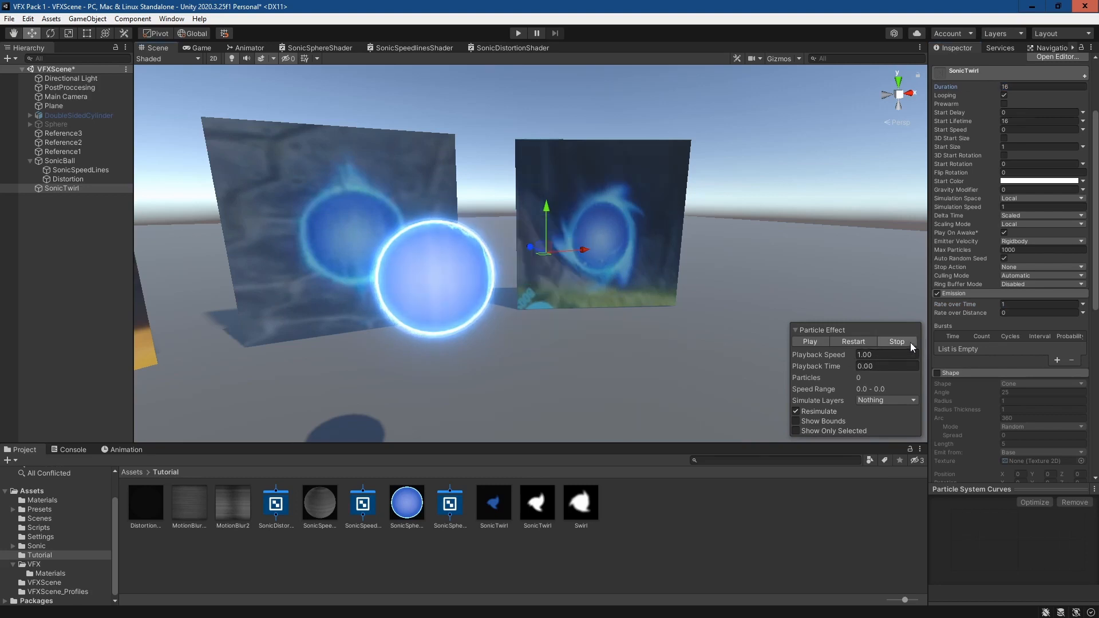
left_click(809, 341)
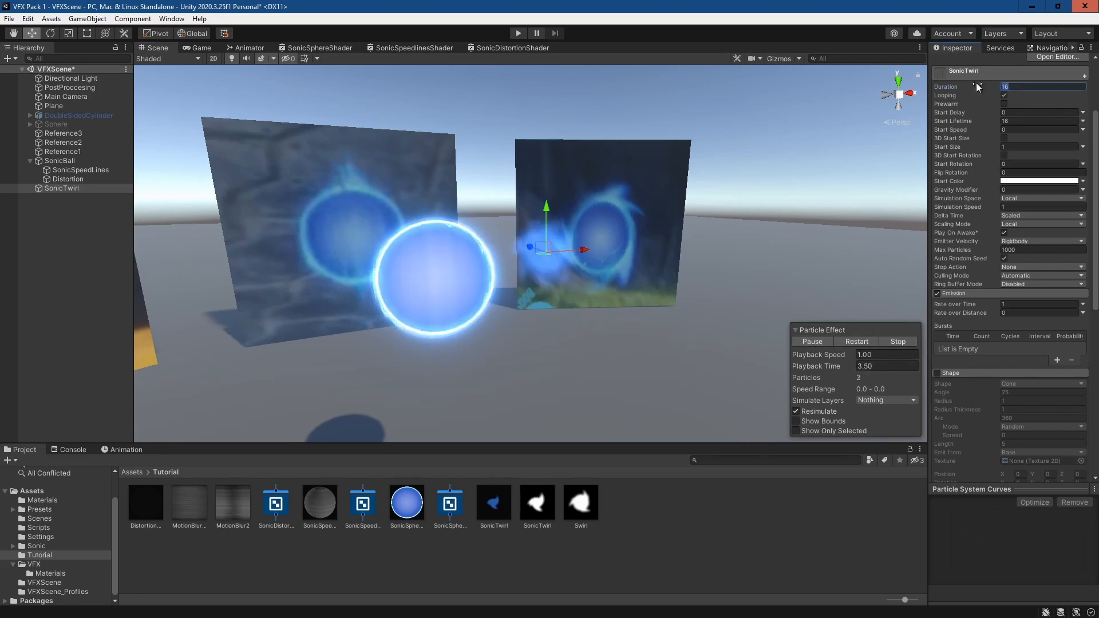
type("1")
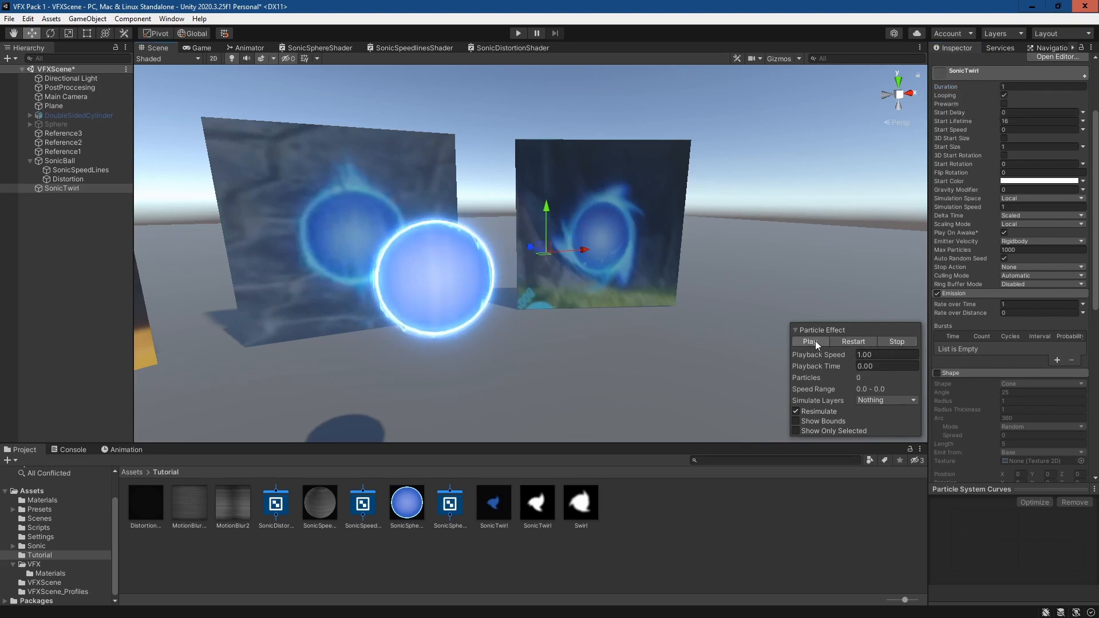
left_click(857, 341)
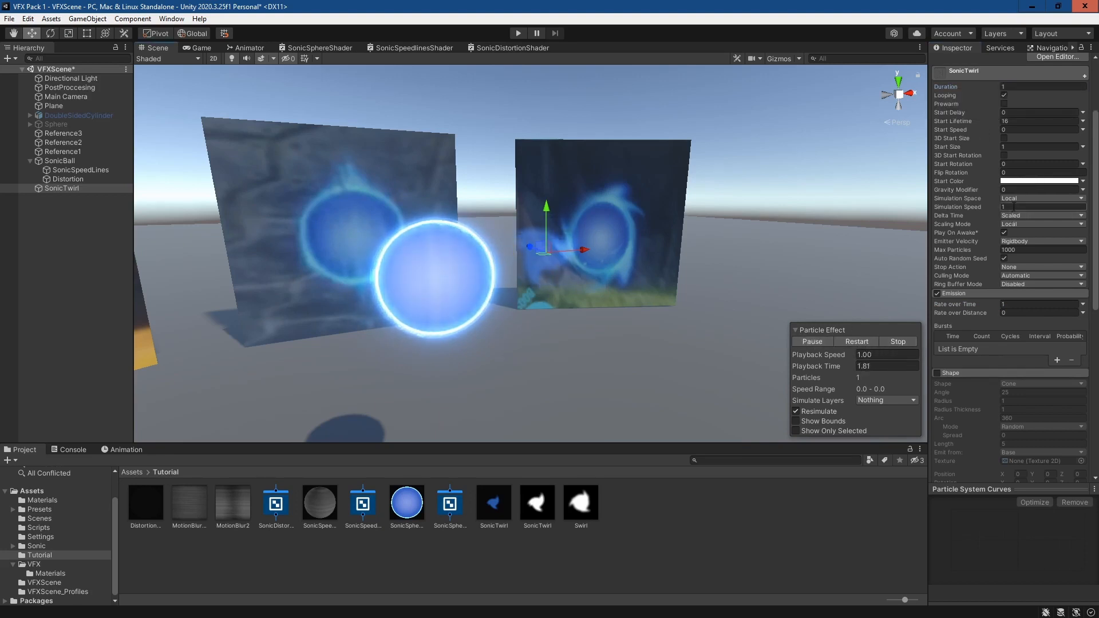
Step: Limit SonicTwirl to a maximum of 1 particle and replay the particle effect
left_click(1034, 250)
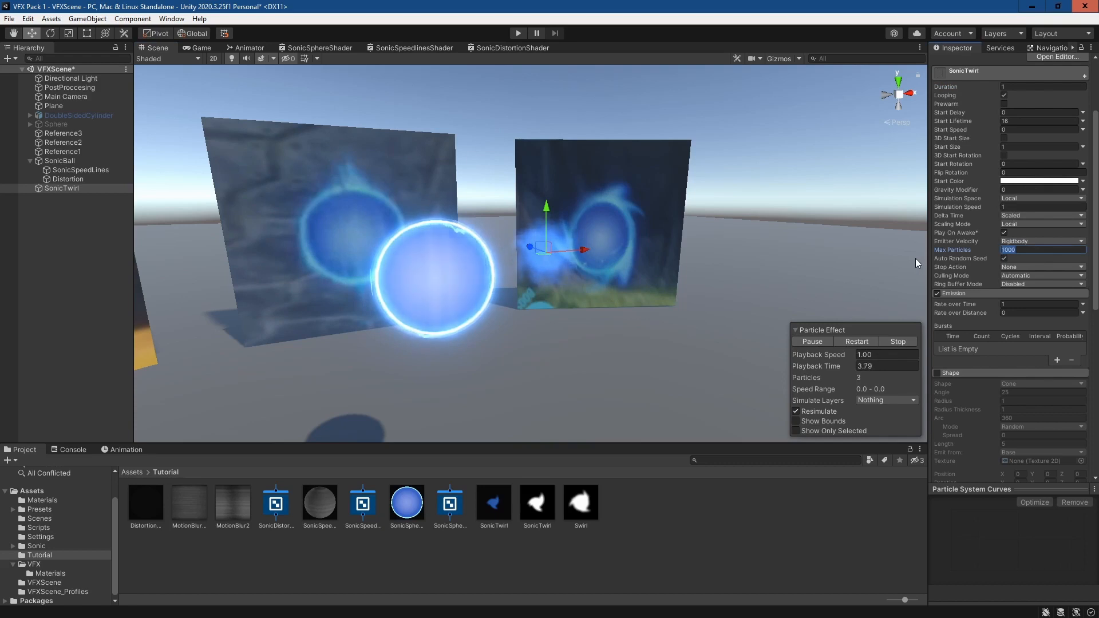
type("1")
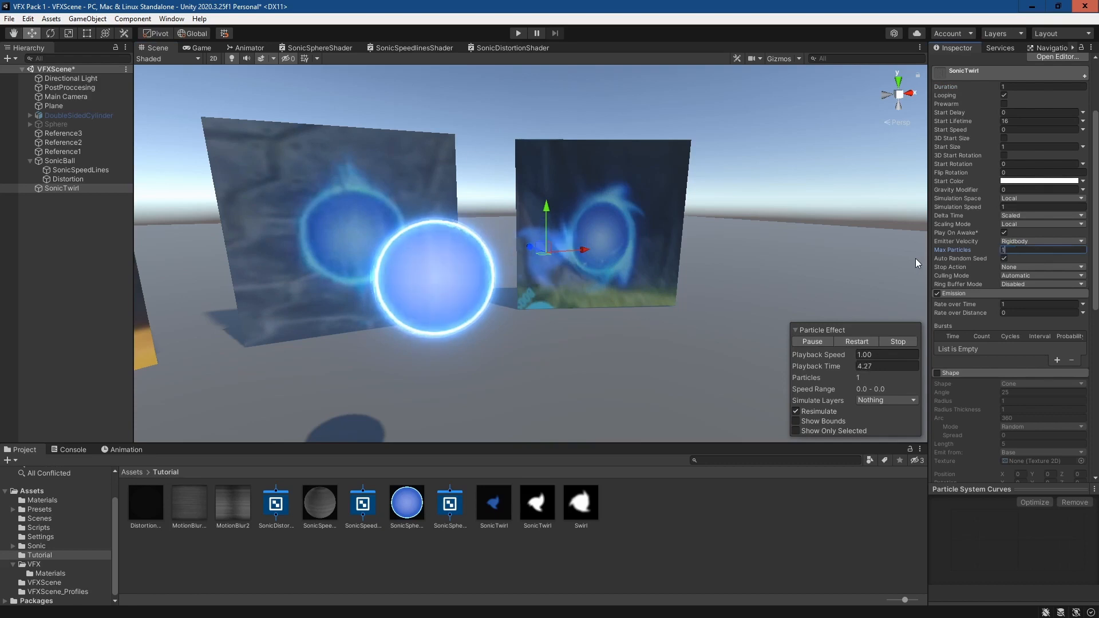
left_click(894, 341)
left_click(819, 341)
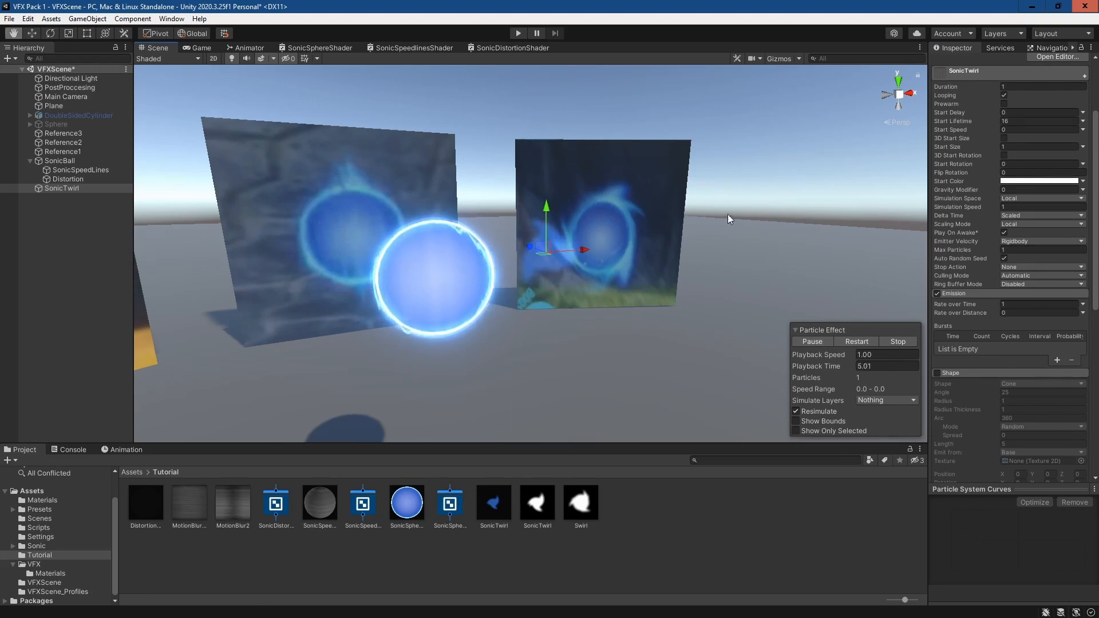
Step: Set the unparented SonicTwirl object's position to 0, 0, 0
middle_click_drag(727, 215, 742, 257)
scroll(1038, 203, "up", 3)
left_click(1007, 107)
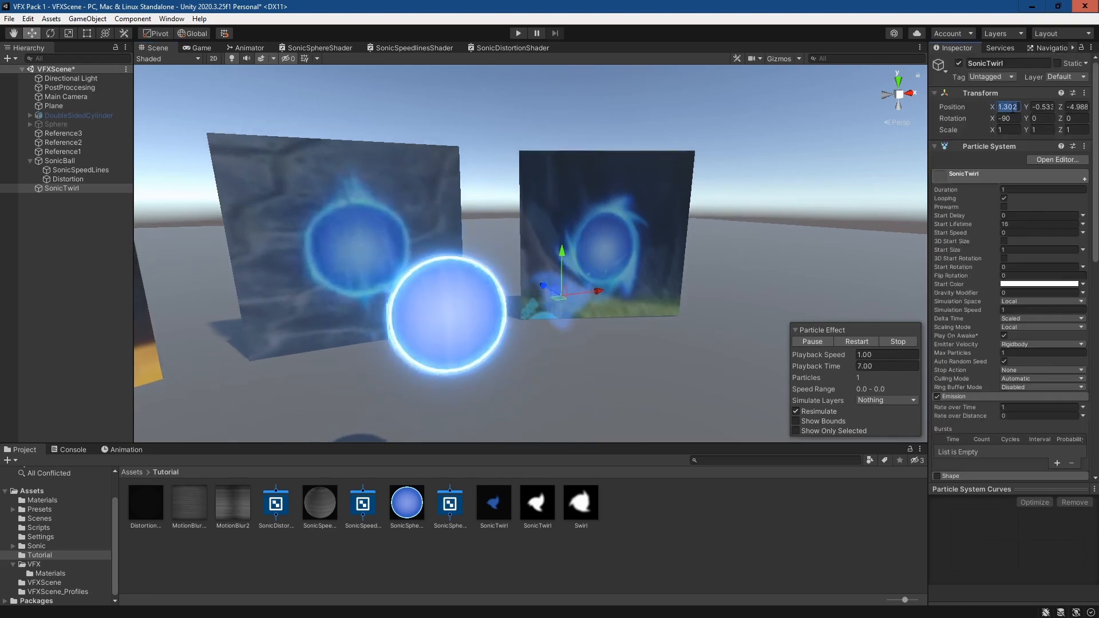
type("0")
key("Tab")
type("0")
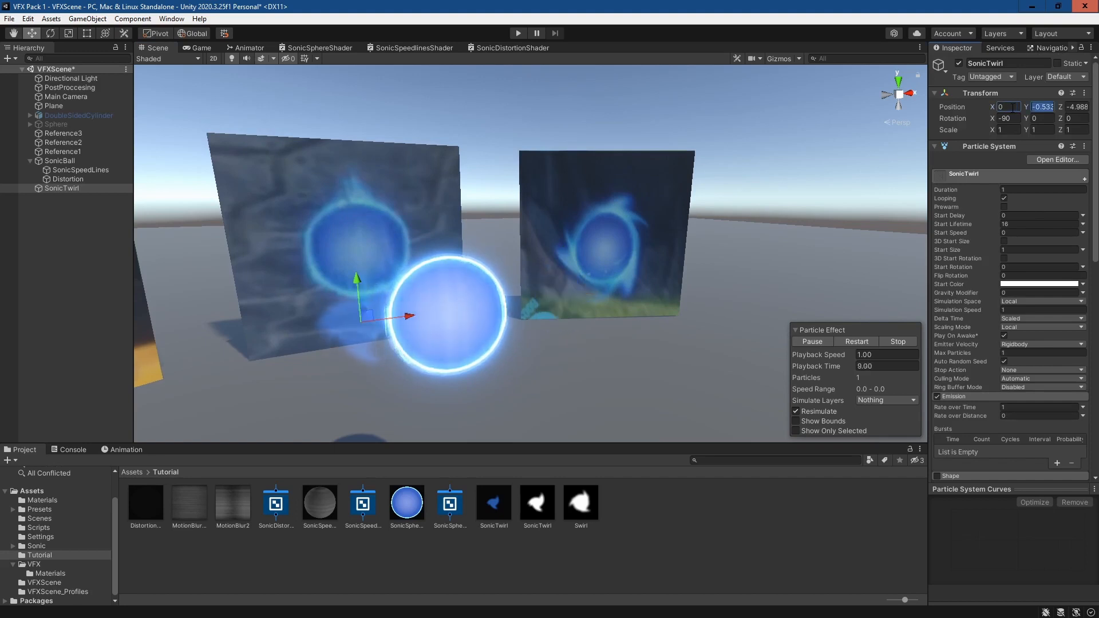
key("Tab")
type("0")
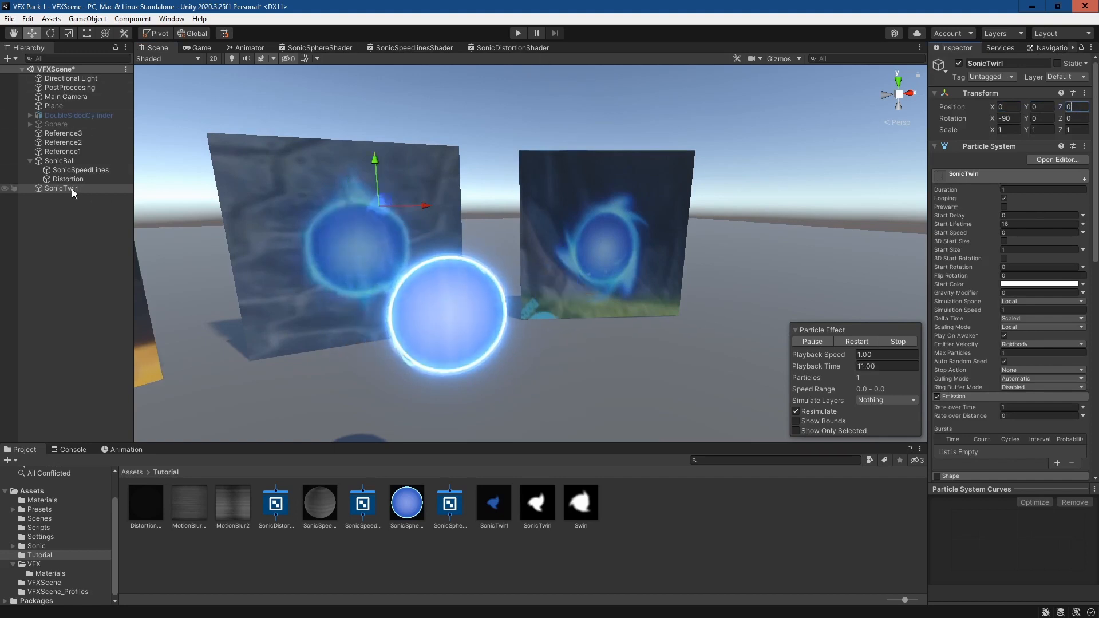
Step: Make SonicTwirl a child of SonicBall and zero its local position on all three axes
left_click_drag(70, 188, 61, 161)
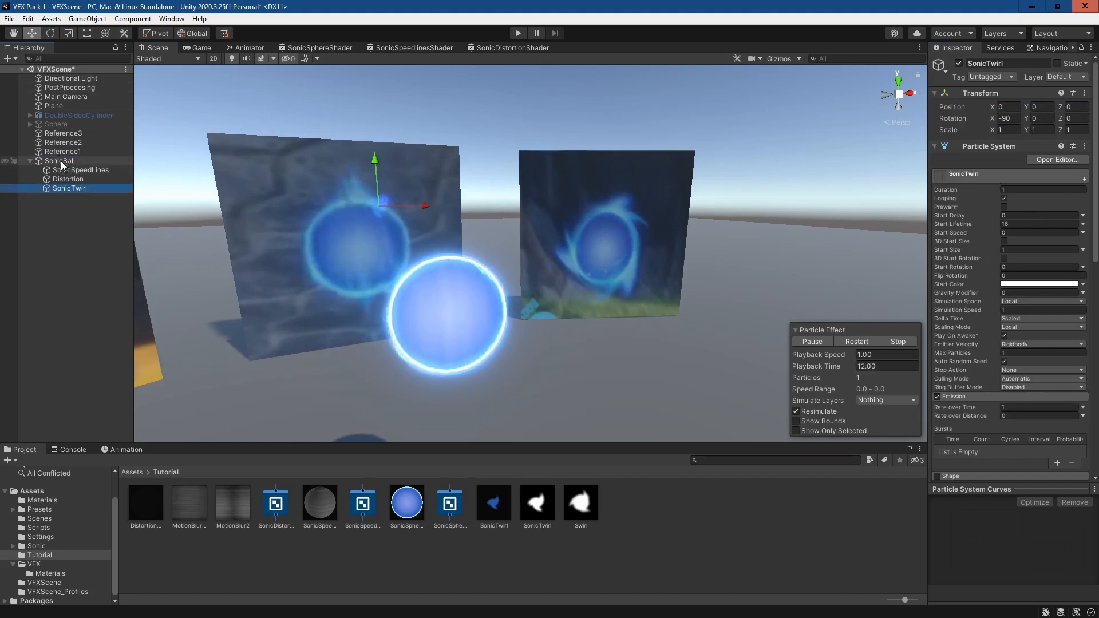
left_click(1008, 106)
type("0")
key("Tab")
type("0")
key("Tab")
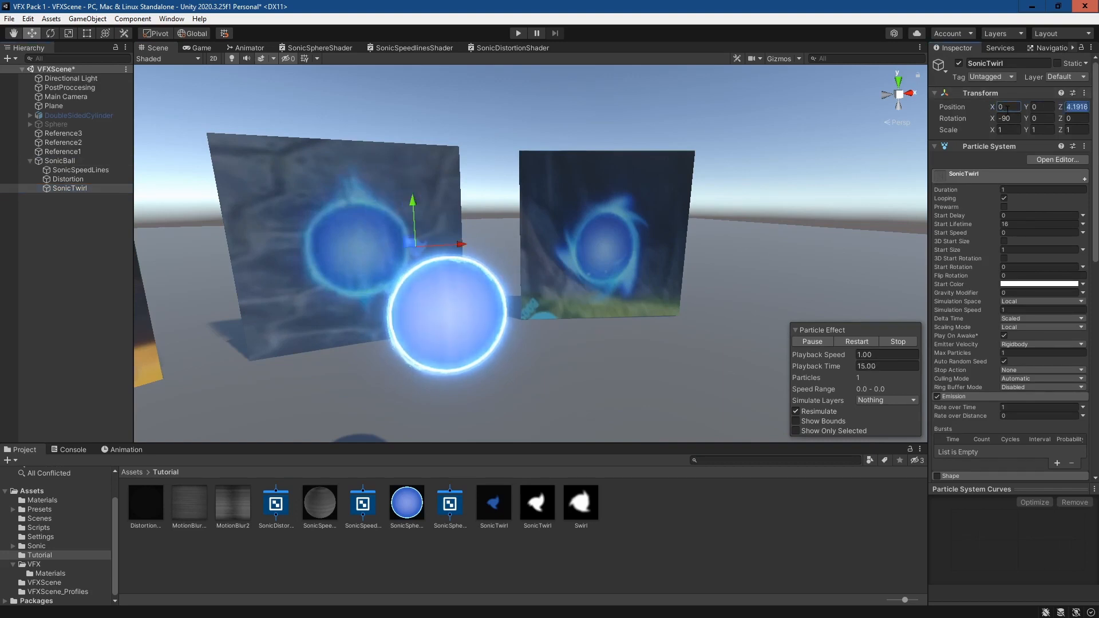
type("0")
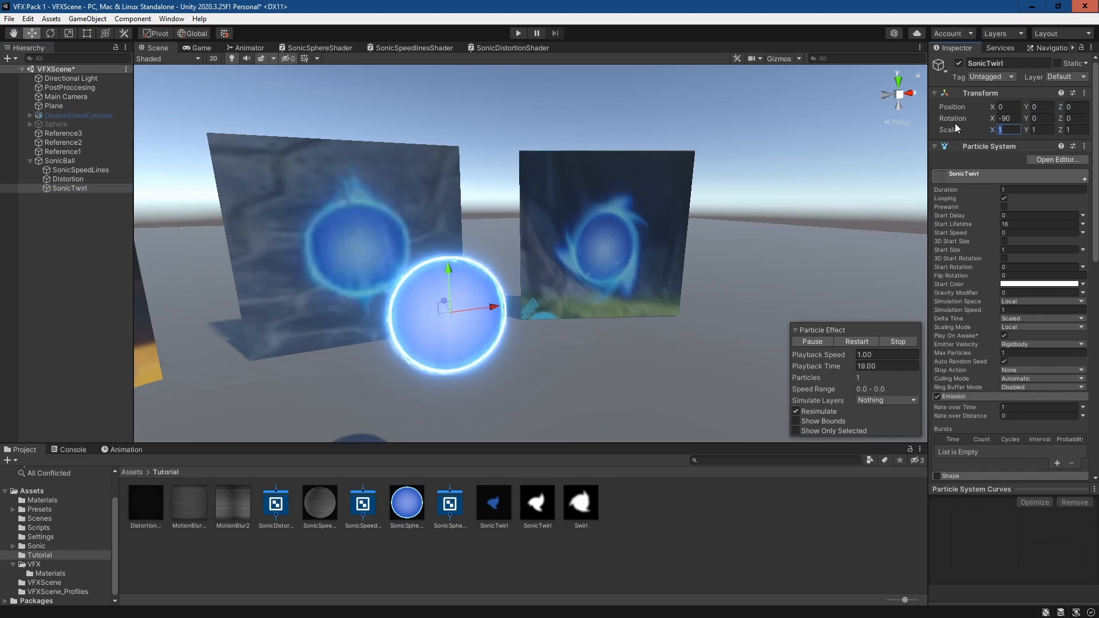
Step: Try a scale of 4 on all three axes of SonicTwirl
type("4")
key("Tab")
type("4")
key("Tab")
type("4")
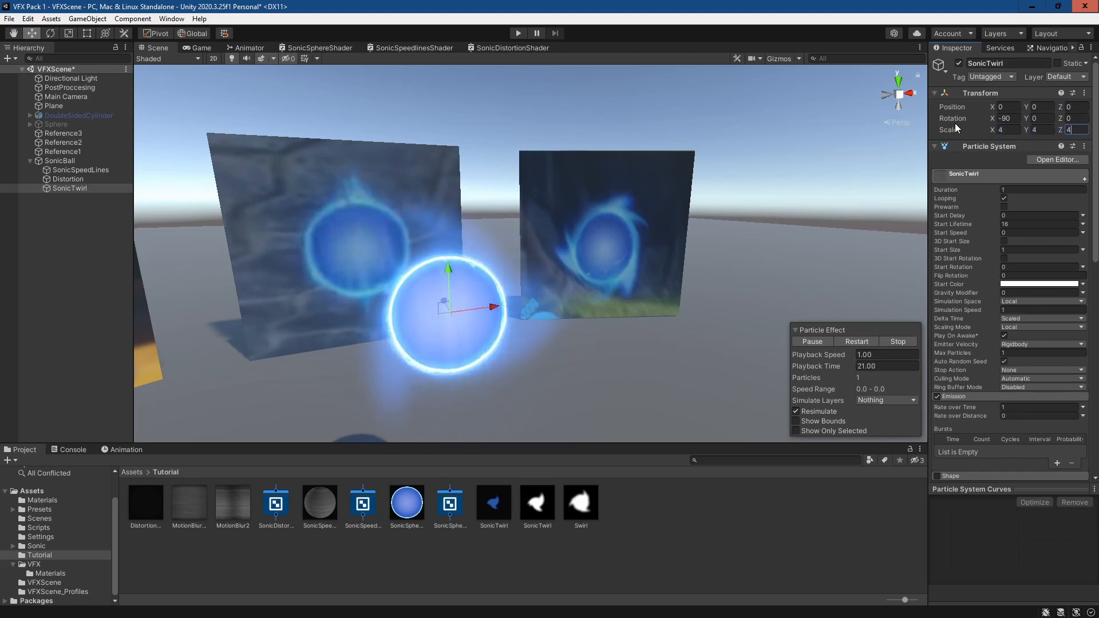
Step: Set SonicTwirl's scale to 3 on the X, Y and Z axes
left_click(1006, 130)
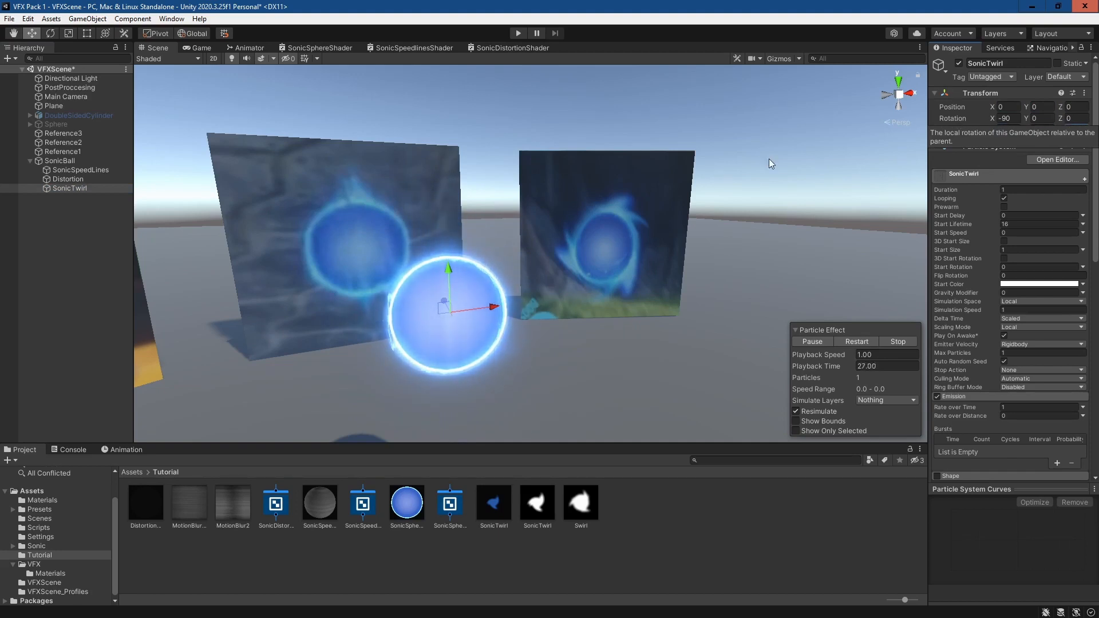
left_click(1010, 129)
type("3")
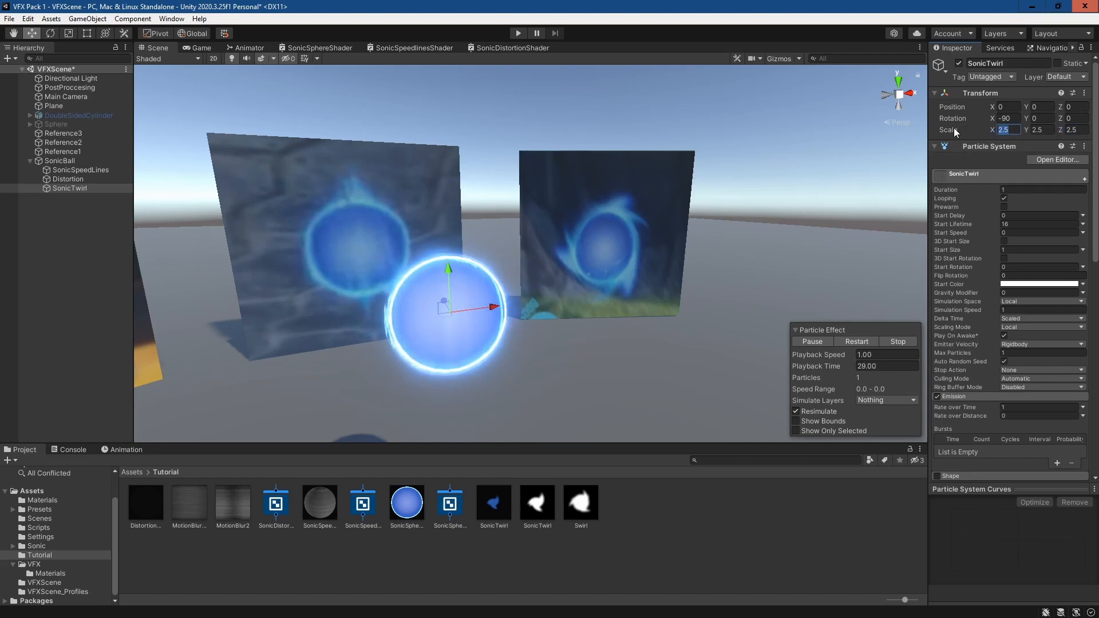
key("Tab")
type("3")
key("Tab")
type("3")
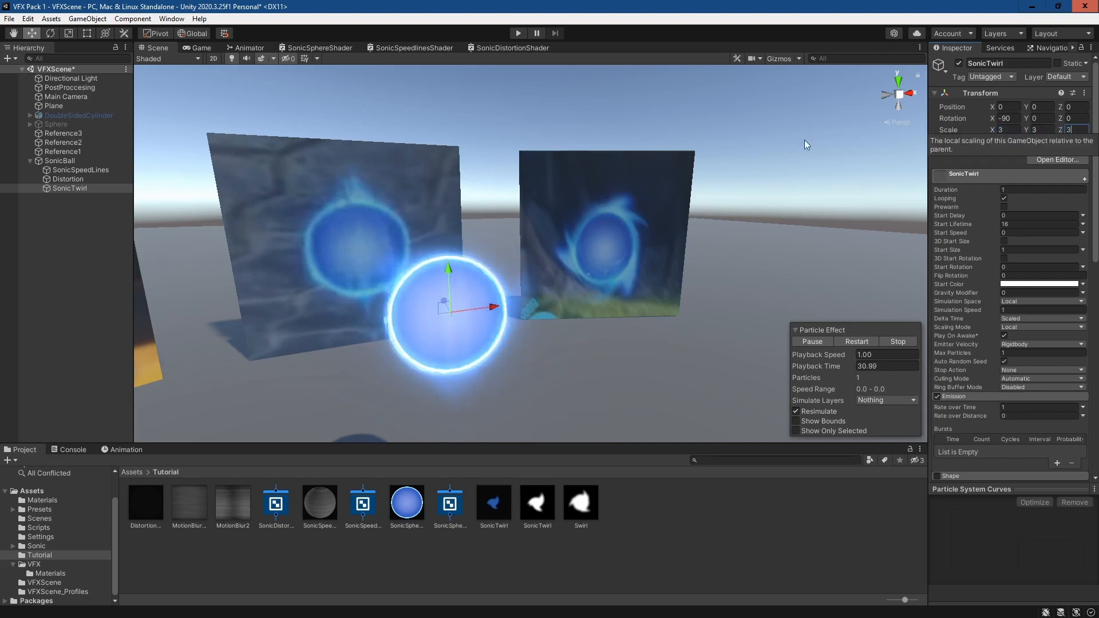
Step: Try World as the render alignment in SonicTwirl's Renderer module and check the swirl against the references
middle_click_drag(681, 296, 956, 222)
right_click_drag(664, 218, 860, 214)
middle_click_drag(649, 230, 870, 244)
scroll(1057, 372, "down", 6)
scroll(1057, 367, "down", 7)
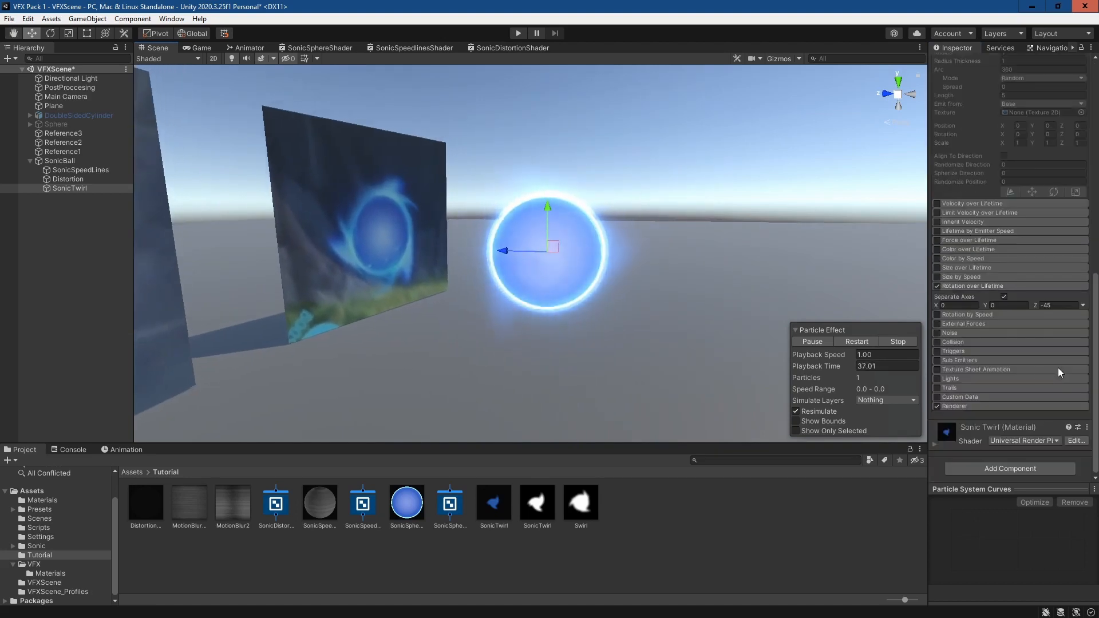
scroll(1021, 402, "down", 3)
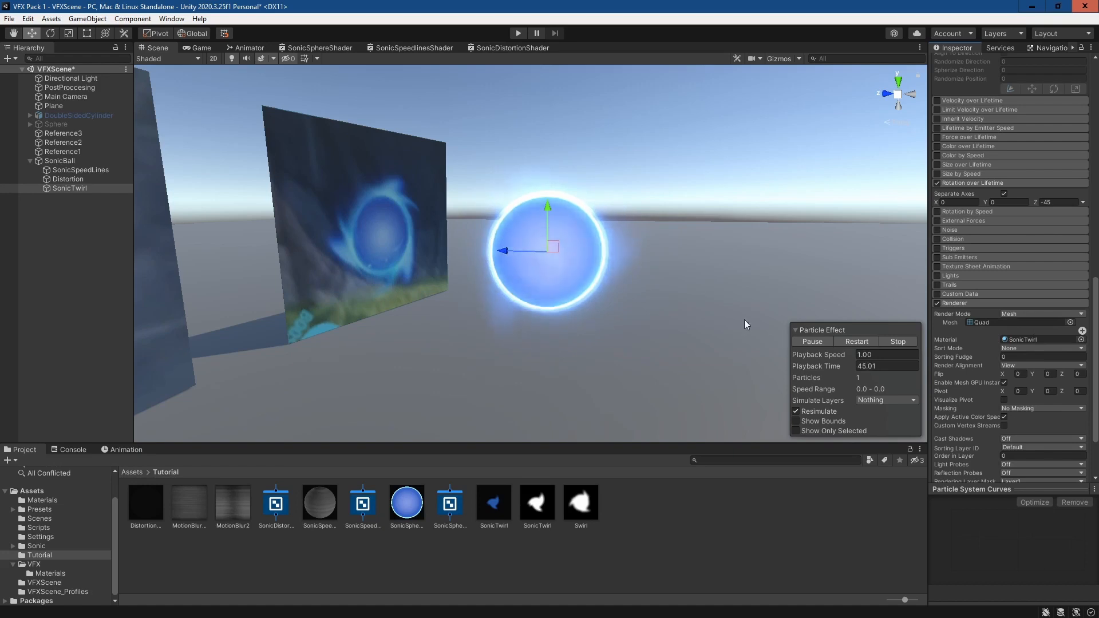
middle_click_drag(686, 315, 458, 293)
left_click_drag(506, 296, 700, 284, "alt")
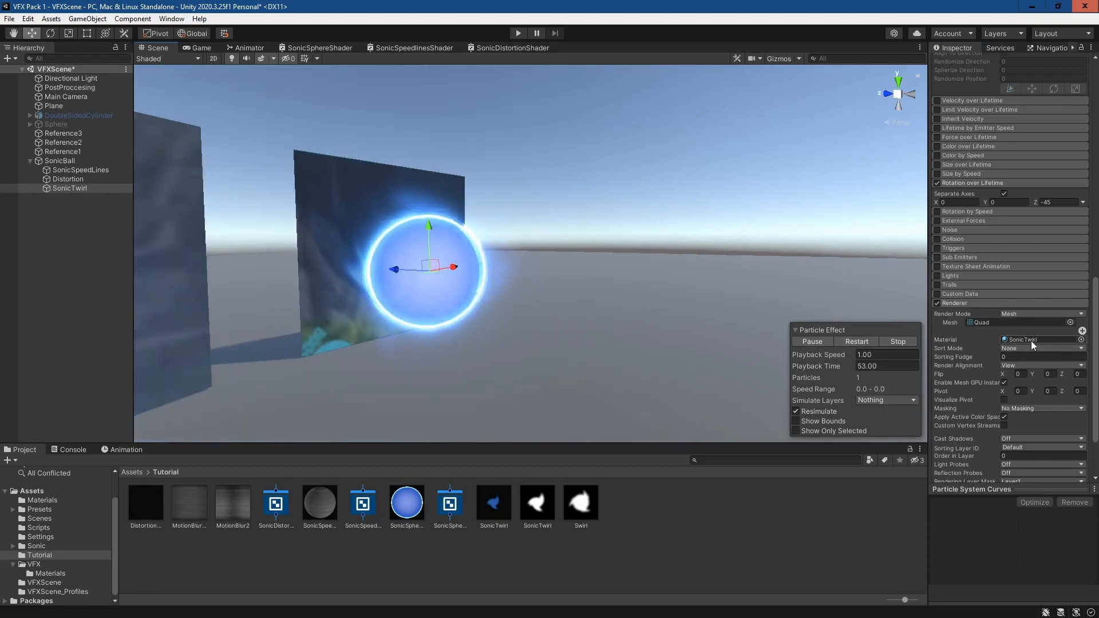
scroll(1031, 341, "down", 3)
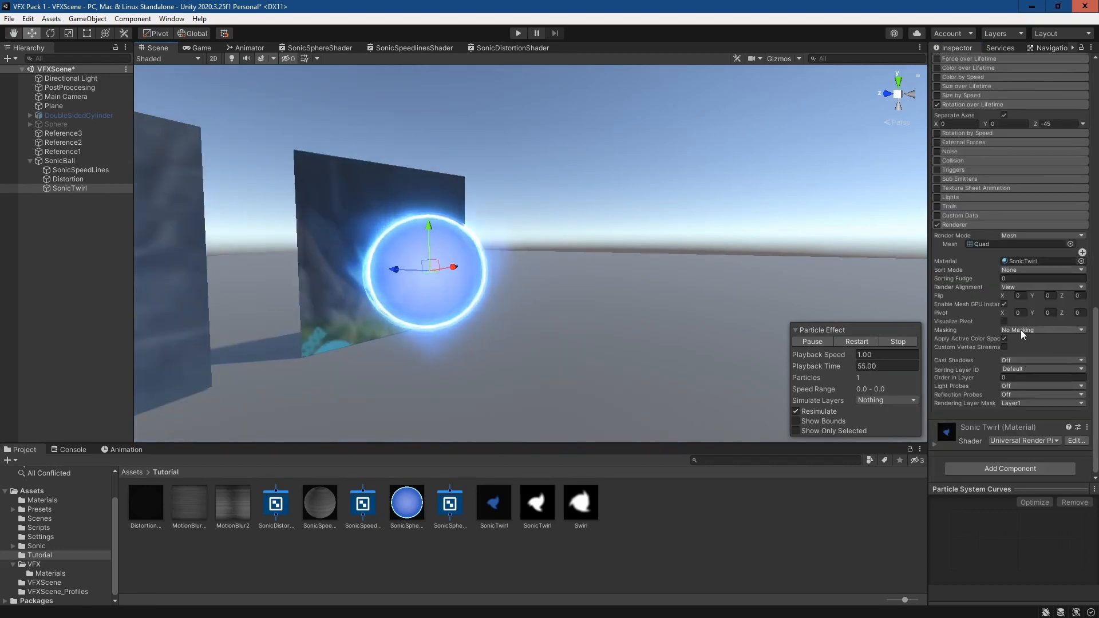
left_click(1028, 287)
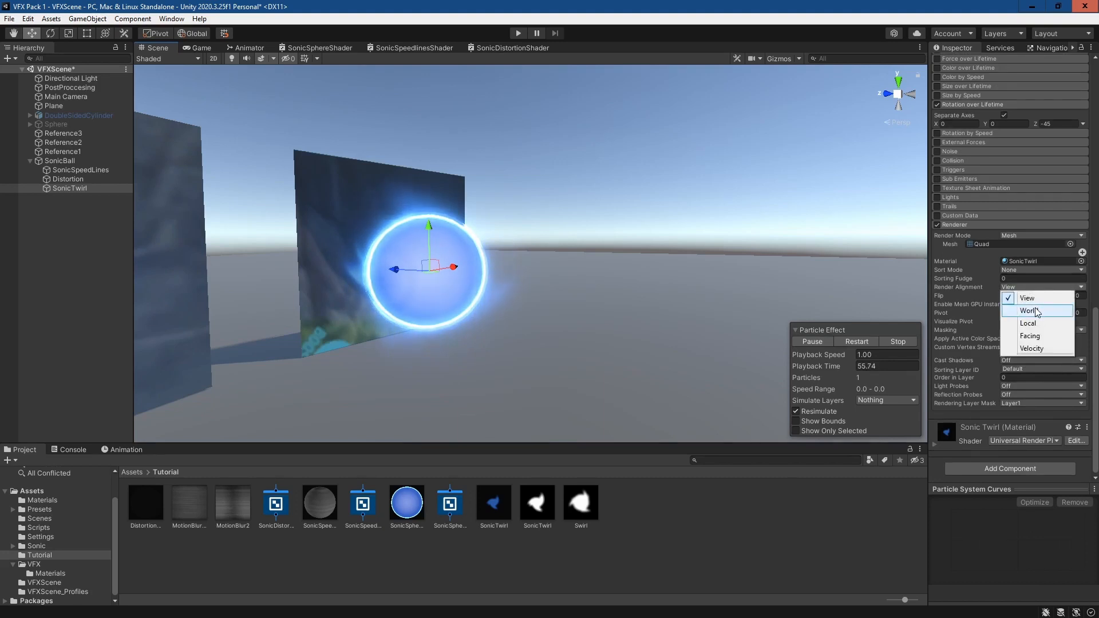
left_click(1034, 309)
middle_click_drag(708, 265, 407, 319)
right_click_drag(616, 307, 418, 329)
middle_click_drag(567, 318, 378, 328)
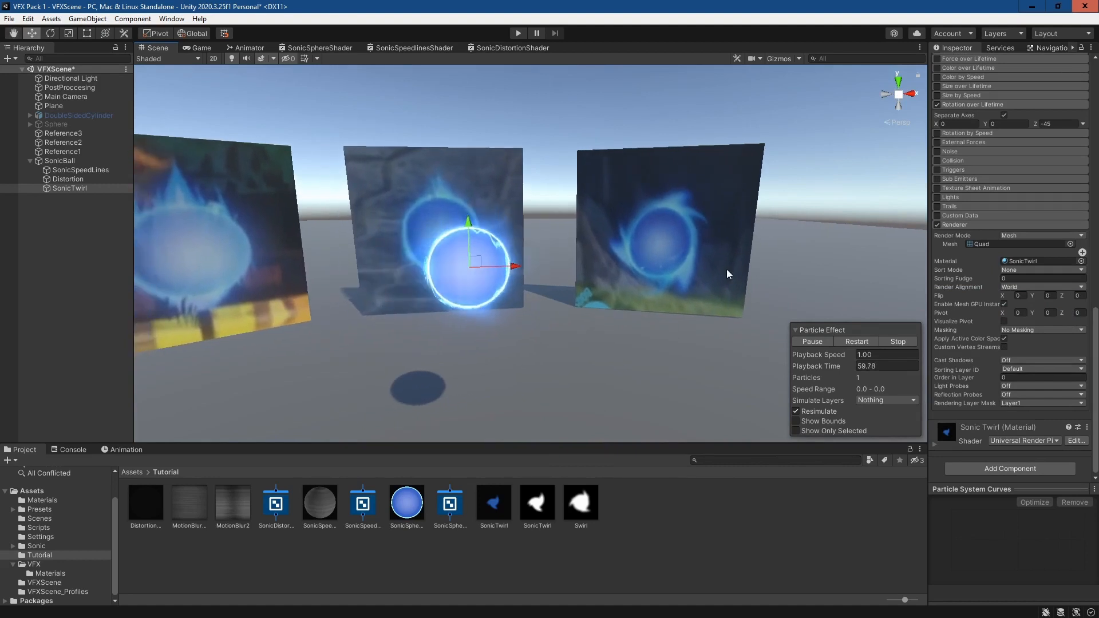
Step: Set the Renderer module's render alignment to Local for SonicTwirl and check the swirl from the side
left_click(1022, 288)
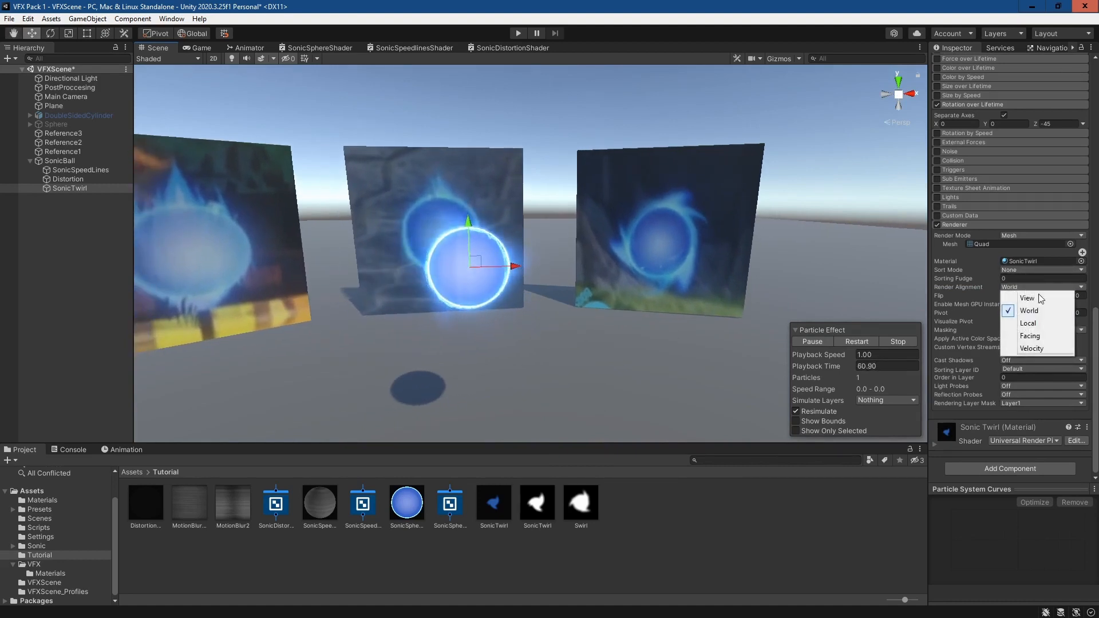
left_click(1047, 325)
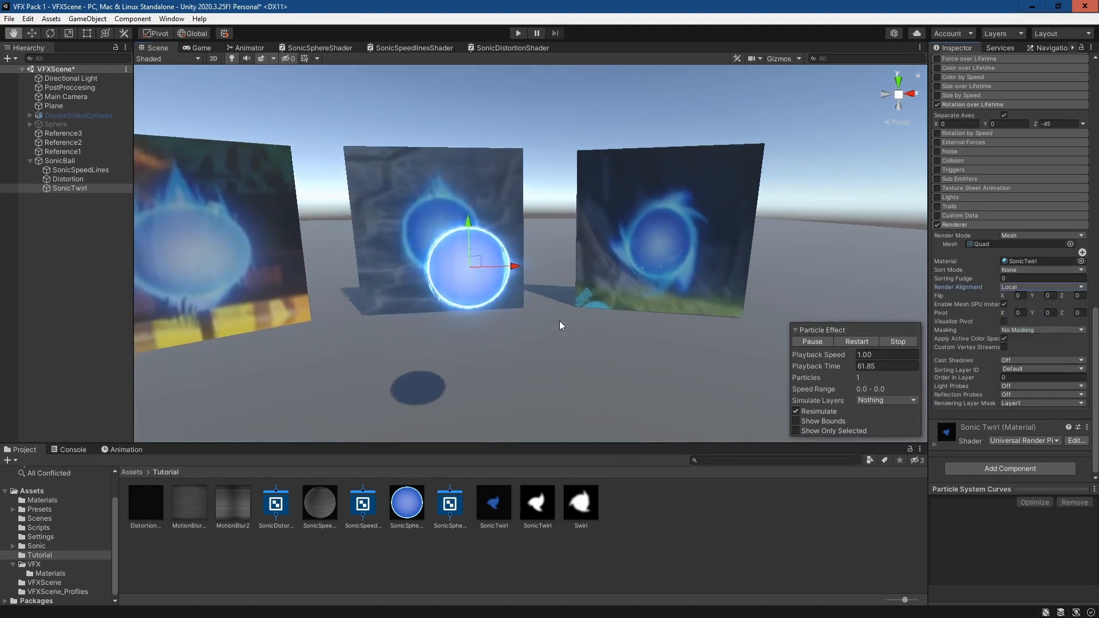
middle_click_drag(558, 320, 659, 316)
right_click_drag(660, 311, 858, 287)
middle_click_drag(669, 282, 796, 334)
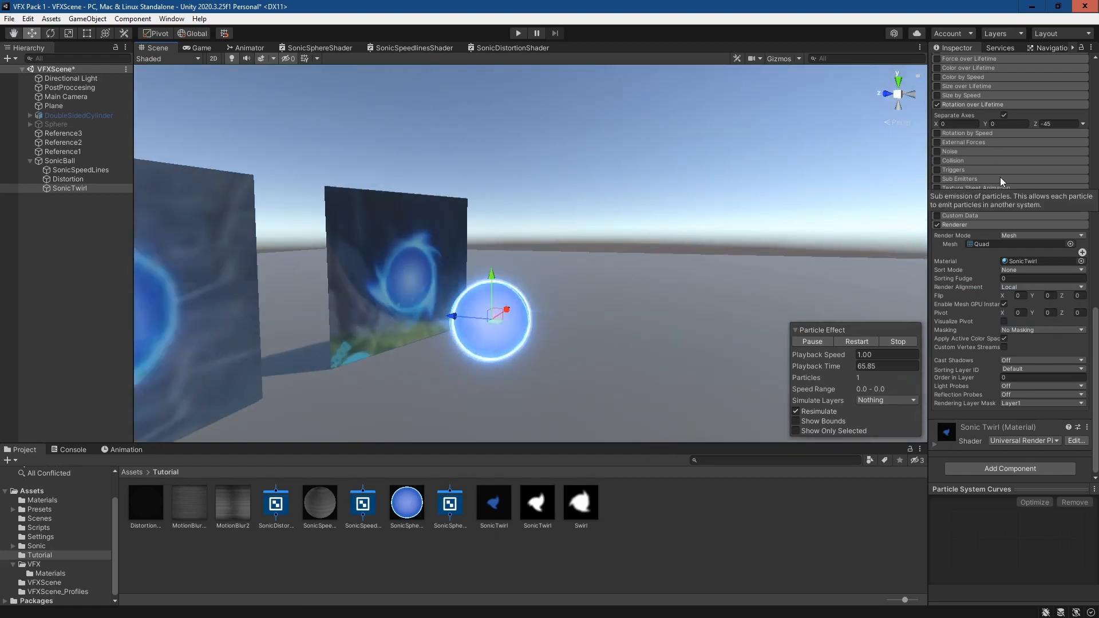
Step: Set SonicTwirl's rotation to 0 on X and 180 on Y
scroll(997, 184, "up", 10)
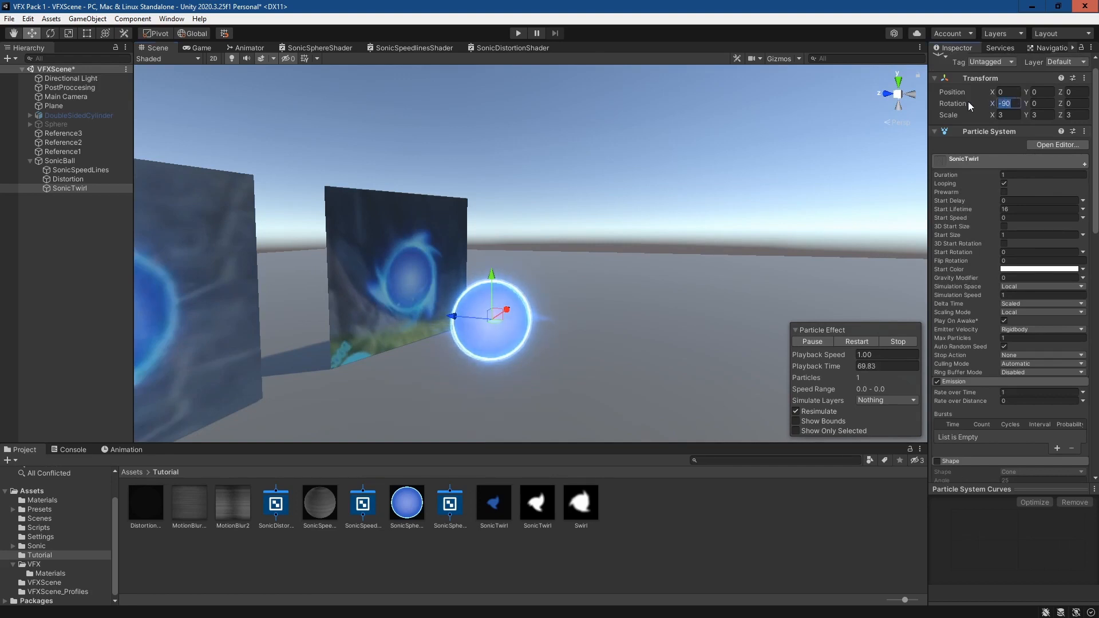
type("0")
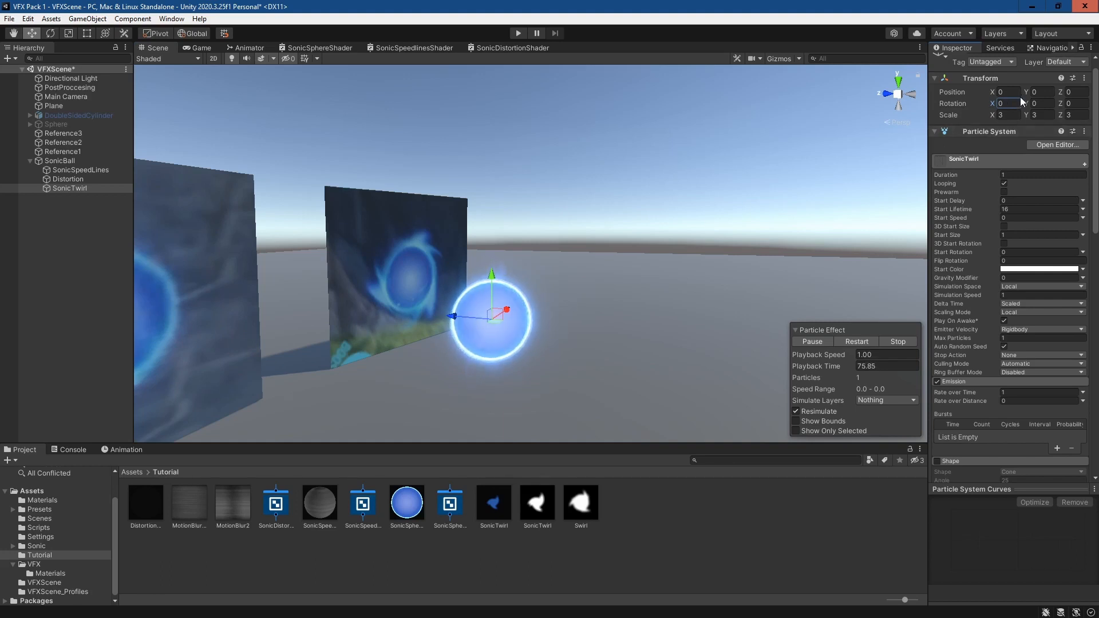
left_click(1046, 102)
type("180")
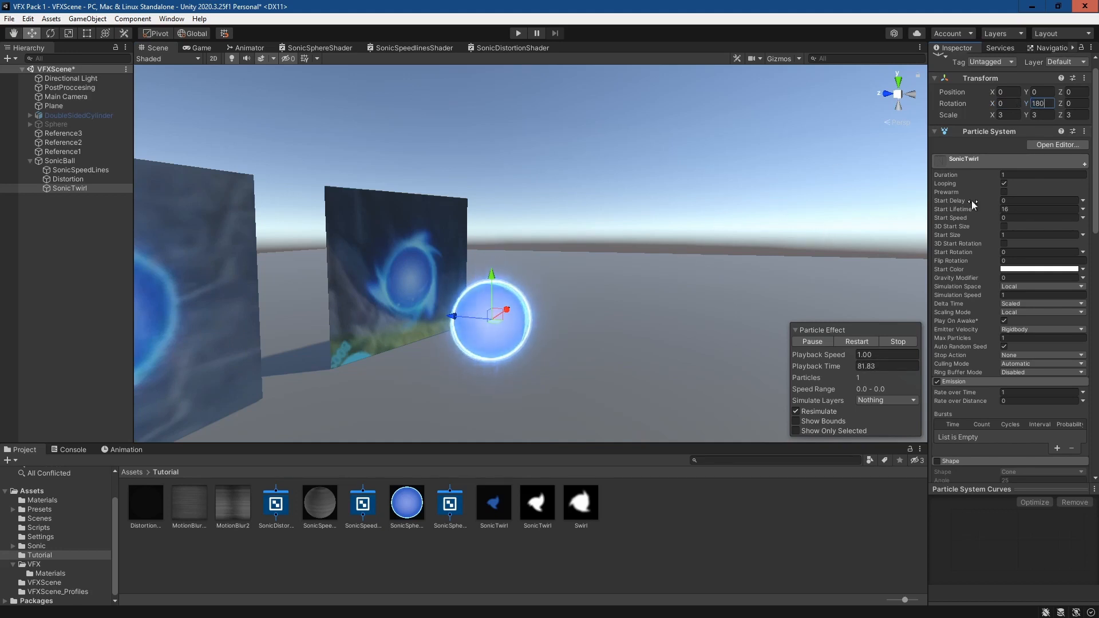
Step: Set the Z value of SonicTwirl's Rotation over Lifetime to -90
scroll(1028, 204, "down", 3)
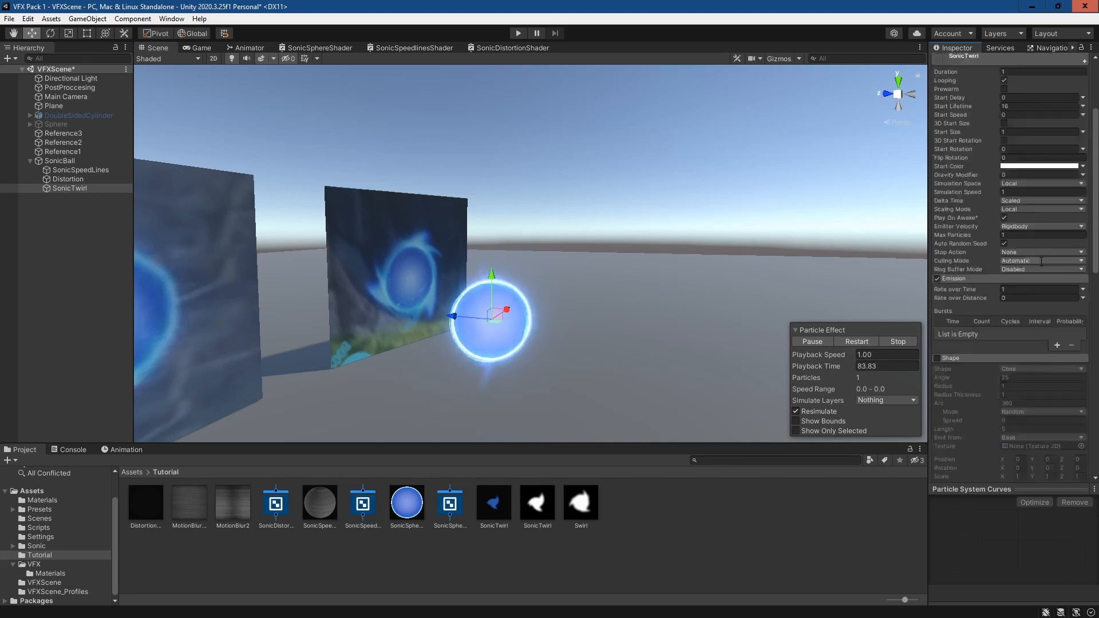
scroll(1041, 261, "down", 12)
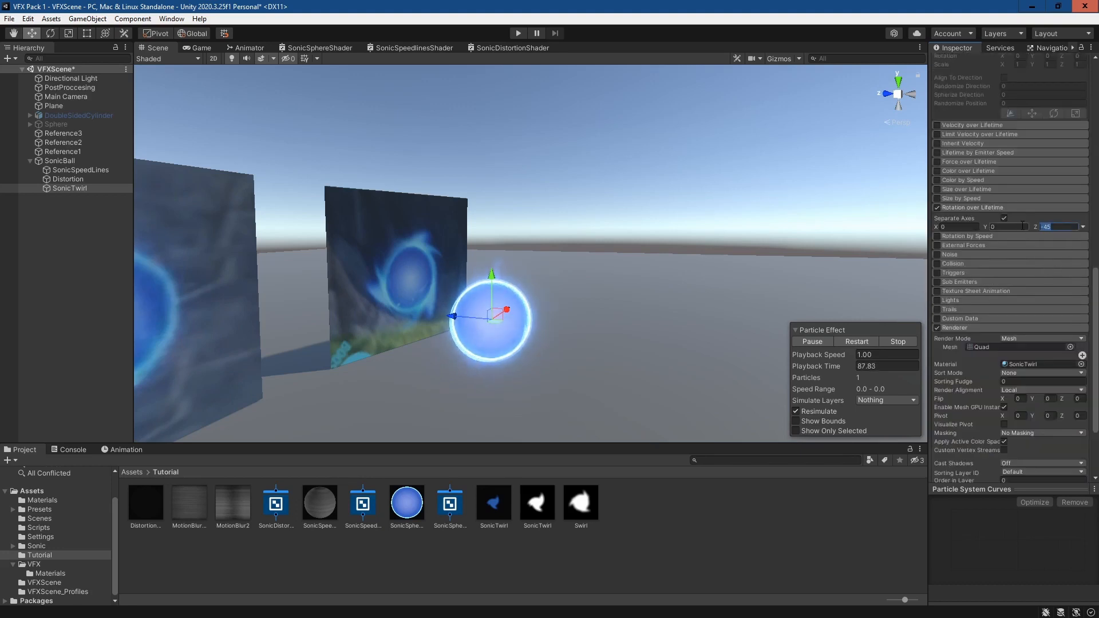
type("-90")
Step: Return SonicTwirl's start speed to 0 and set its simulation speed to 3
scroll(1030, 311, "up", 12)
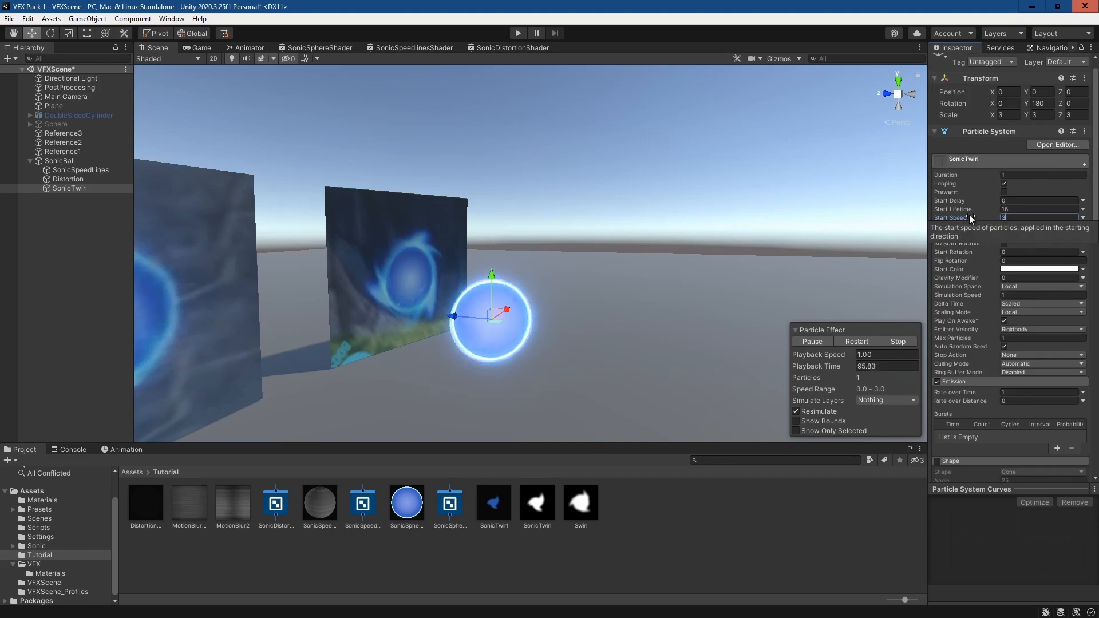
type("0")
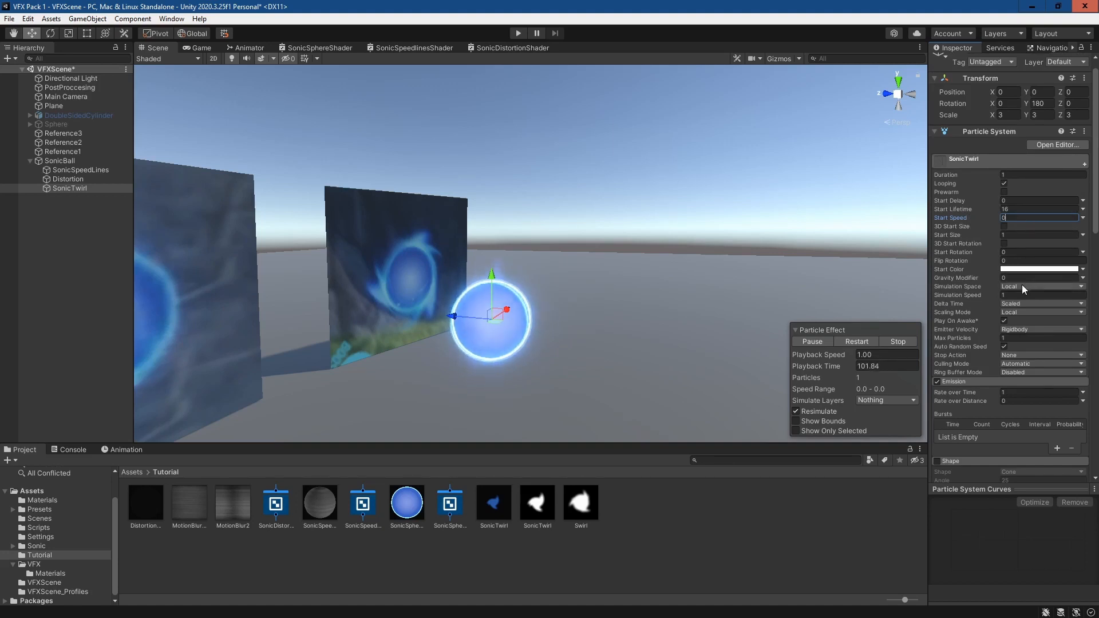
left_click(1010, 295)
type("3")
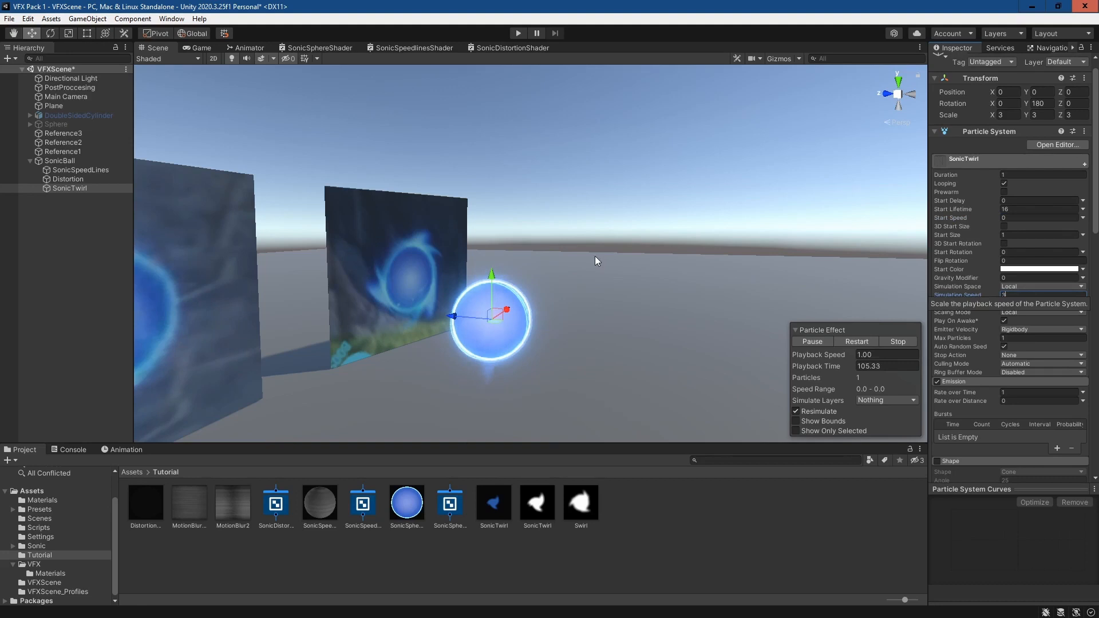
scroll(596, 258, "up", 5)
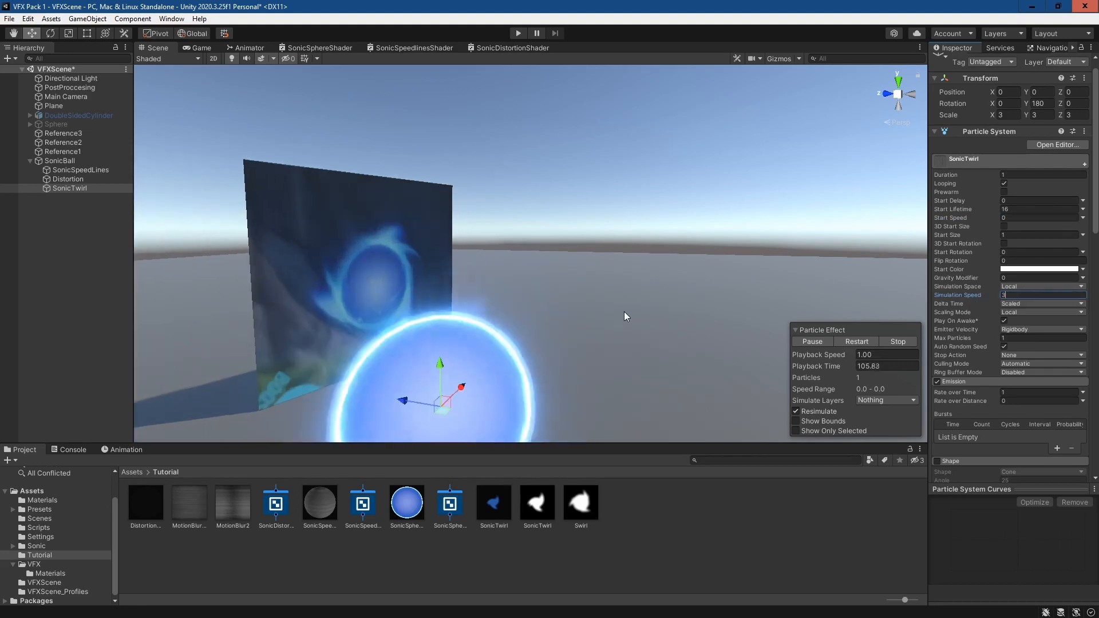
middle_click_drag(643, 328, 662, 130)
right_click_drag(669, 266, 643, 270)
middle_click_drag(643, 270, 139, 289)
key("f")
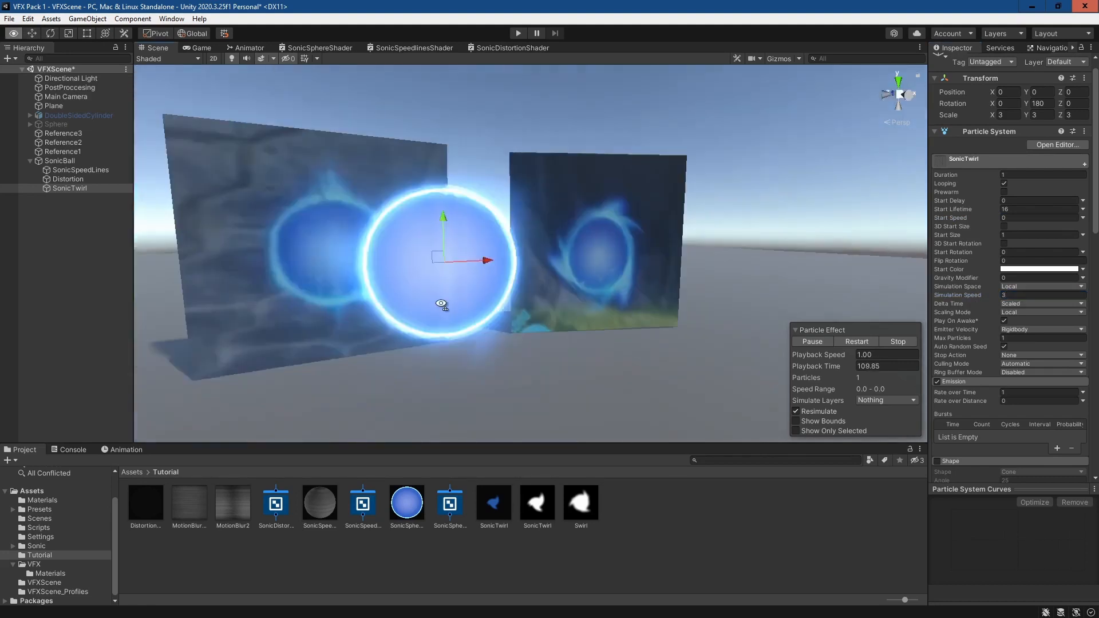
Step: Try Y rotations of 0 and 90 on SonicTwirl and check how the swirl faces the view
scroll(1036, 133, "up", 1)
double_click(1050, 118)
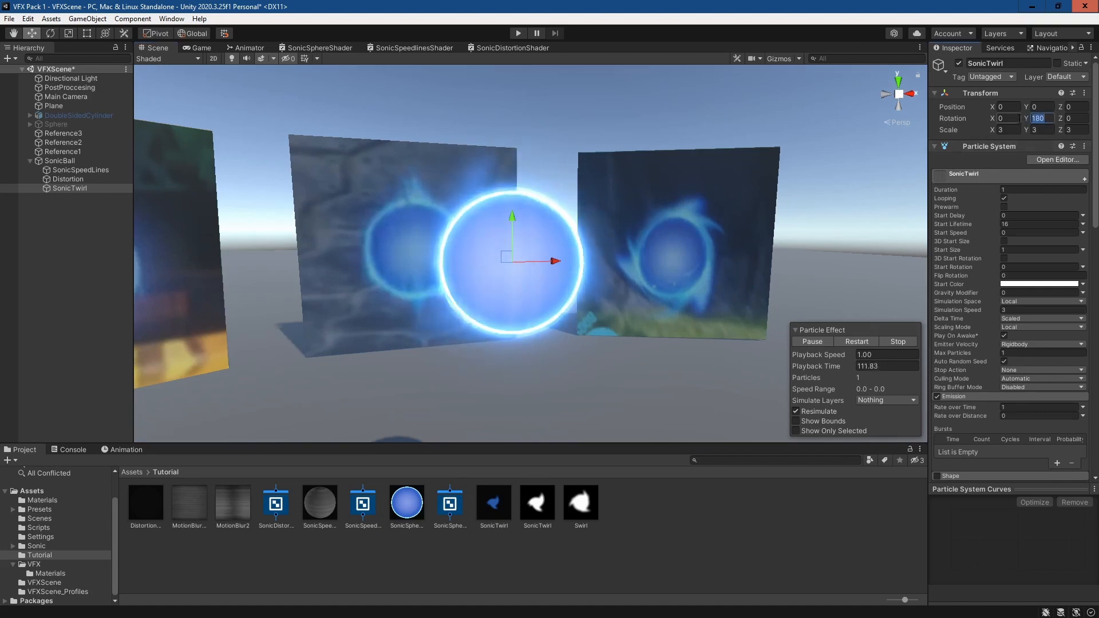
type("0")
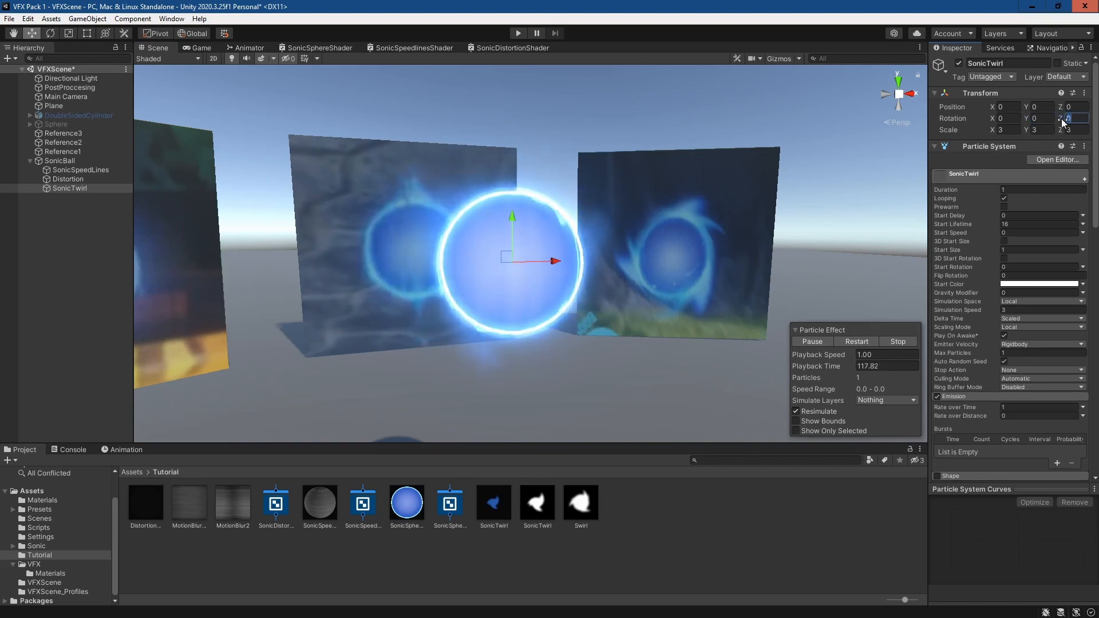
left_click(1062, 118)
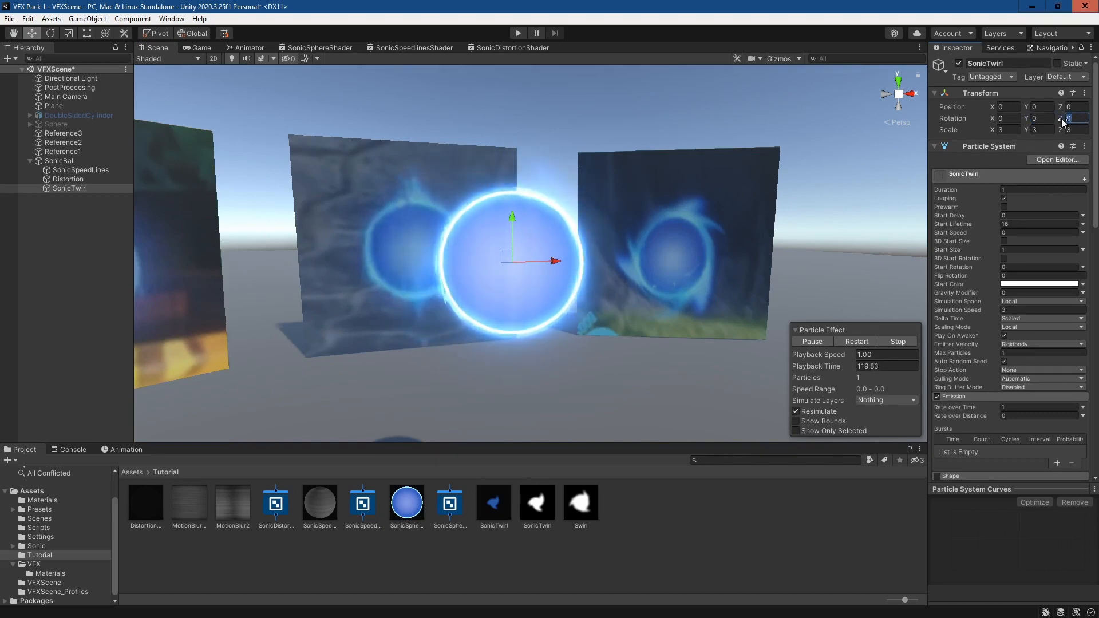
left_click(1025, 117)
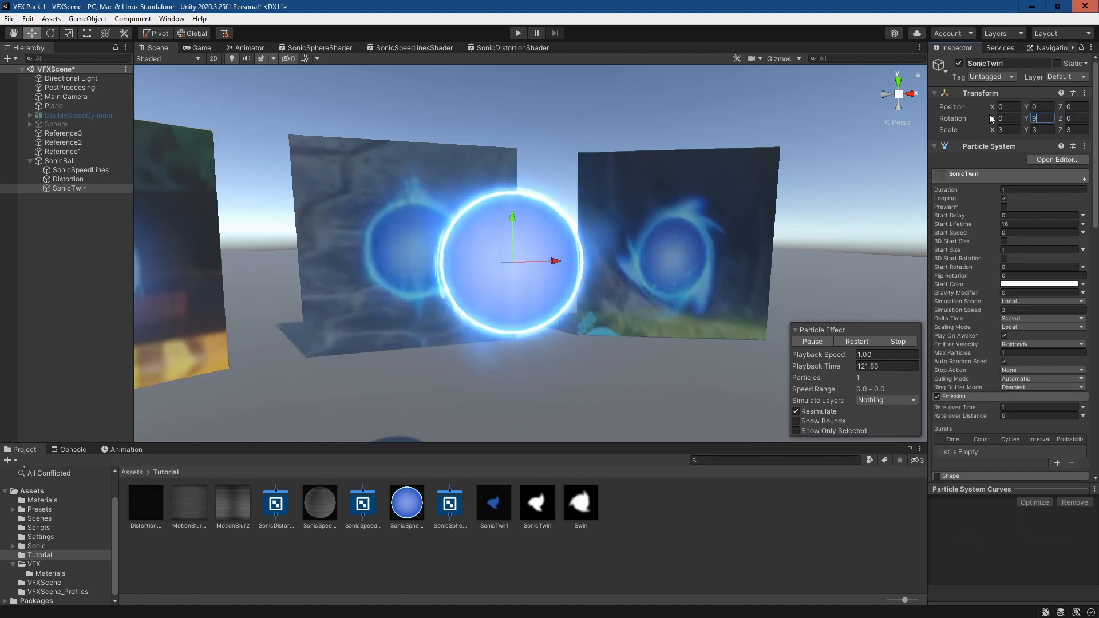
type("90")
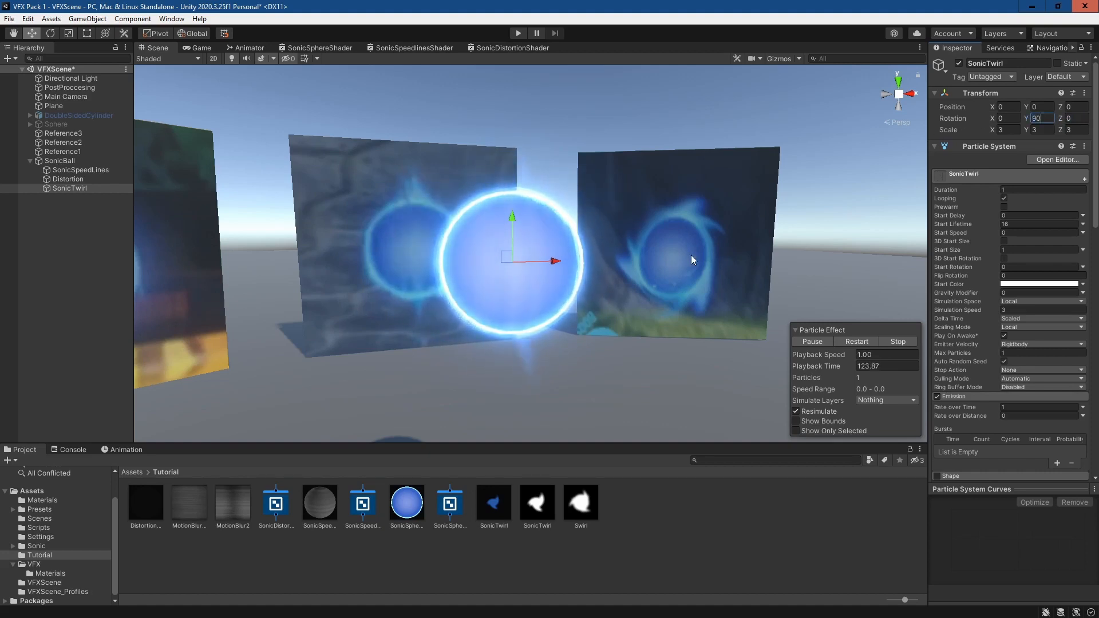
middle_click_drag(691, 255, 31, 222)
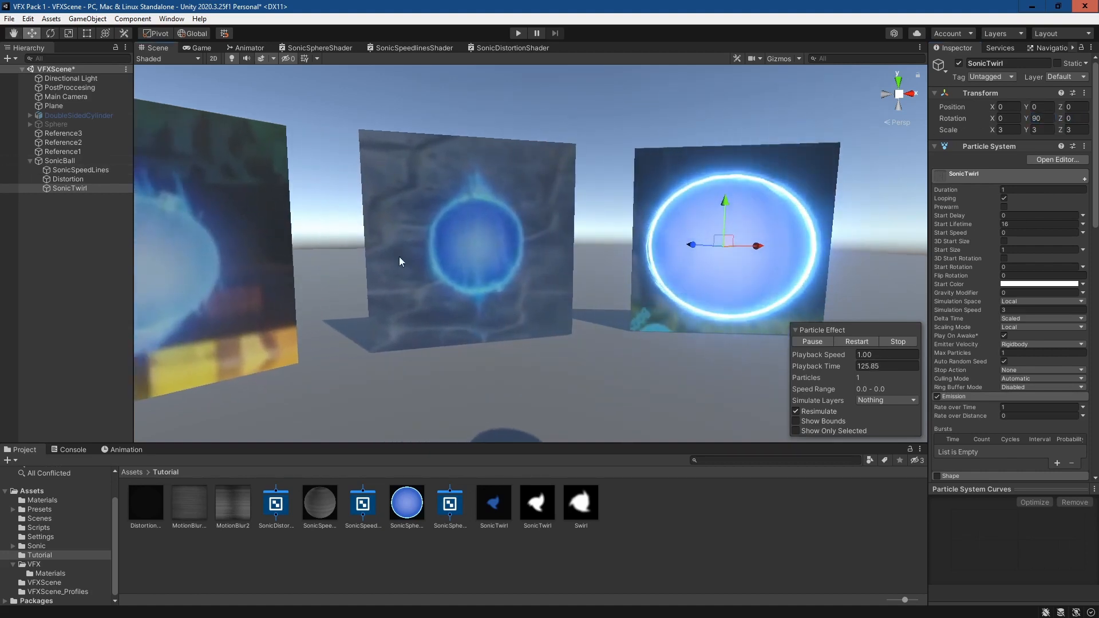
Step: Set SonicTwirl's Y rotation to -90 and check the swirl's orientation around the ball
left_click(1033, 118)
type("-90")
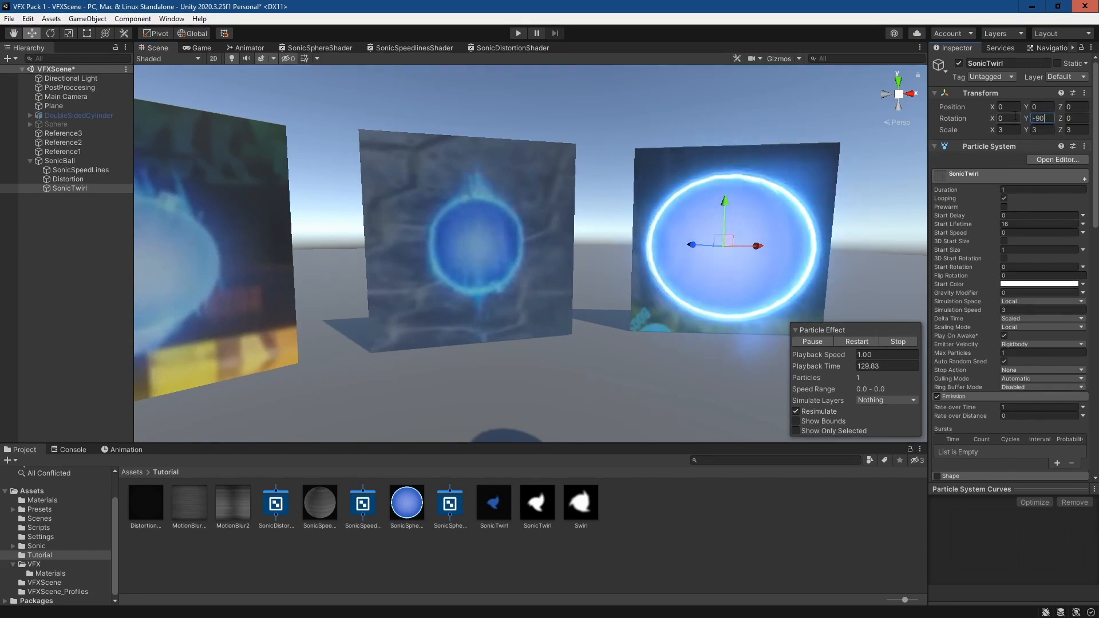
middle_click_drag(708, 186, 568, 212)
right_click_drag(712, 260, 858, 269)
middle_click_drag(540, 288, 812, 209)
scroll(746, 207, "down", 4)
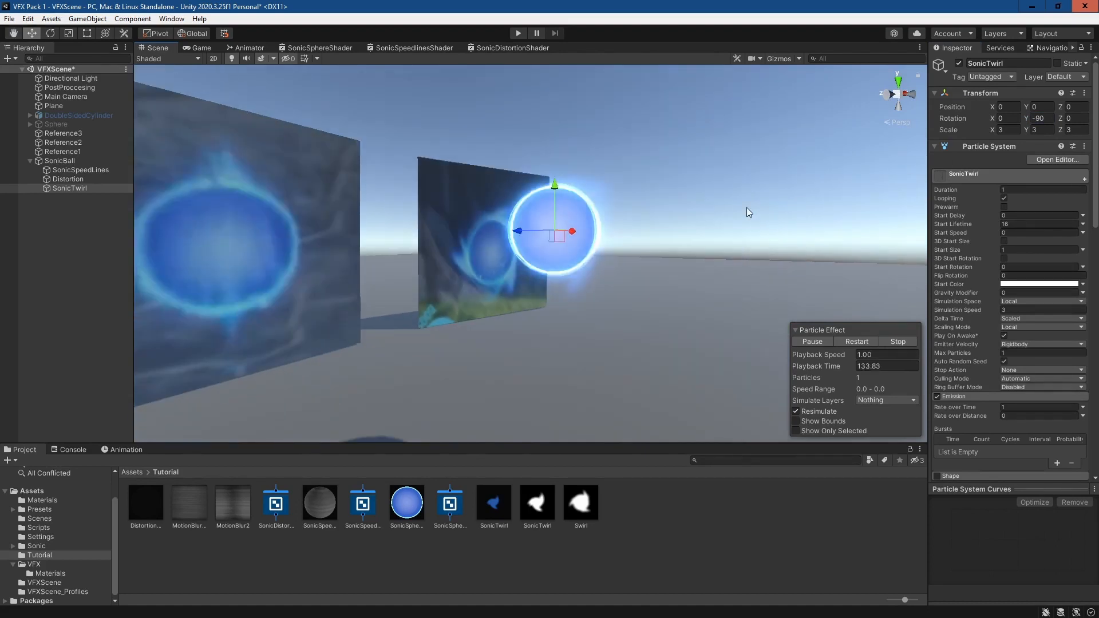
middle_click_drag(748, 182, 751, 245)
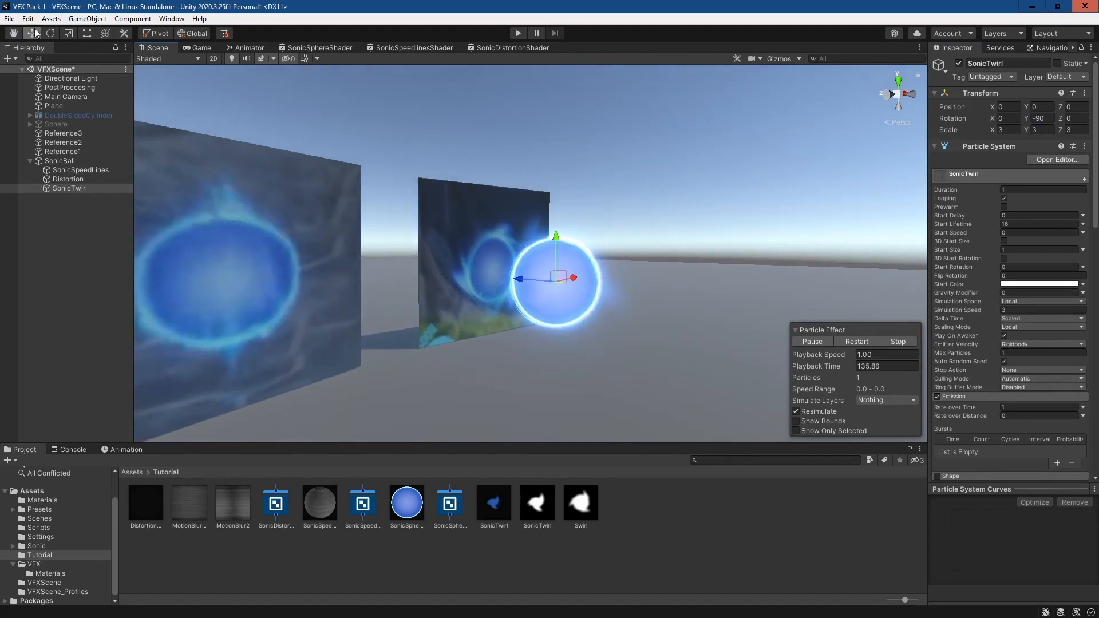
Step: Examine the rotating swirl around the ball from several angles and distances beside the reference images
key("q")
left_click_drag(747, 171, 463, 292)
right_click_drag(582, 333, 525, 324)
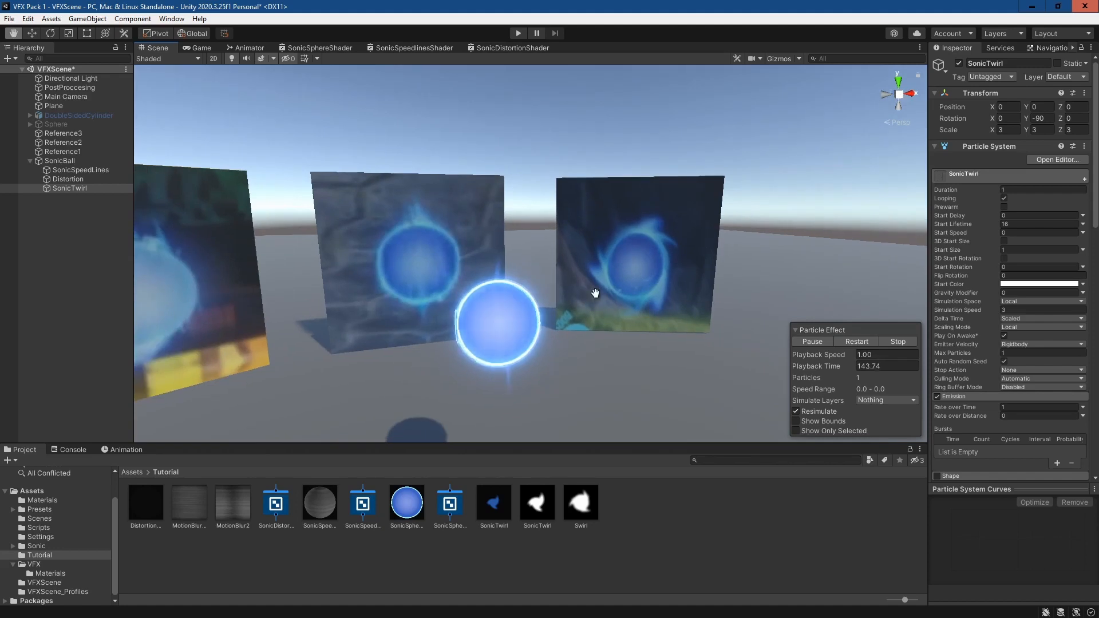
left_click_drag(620, 326, 706, 283)
right_click_drag(706, 282, 806, 286)
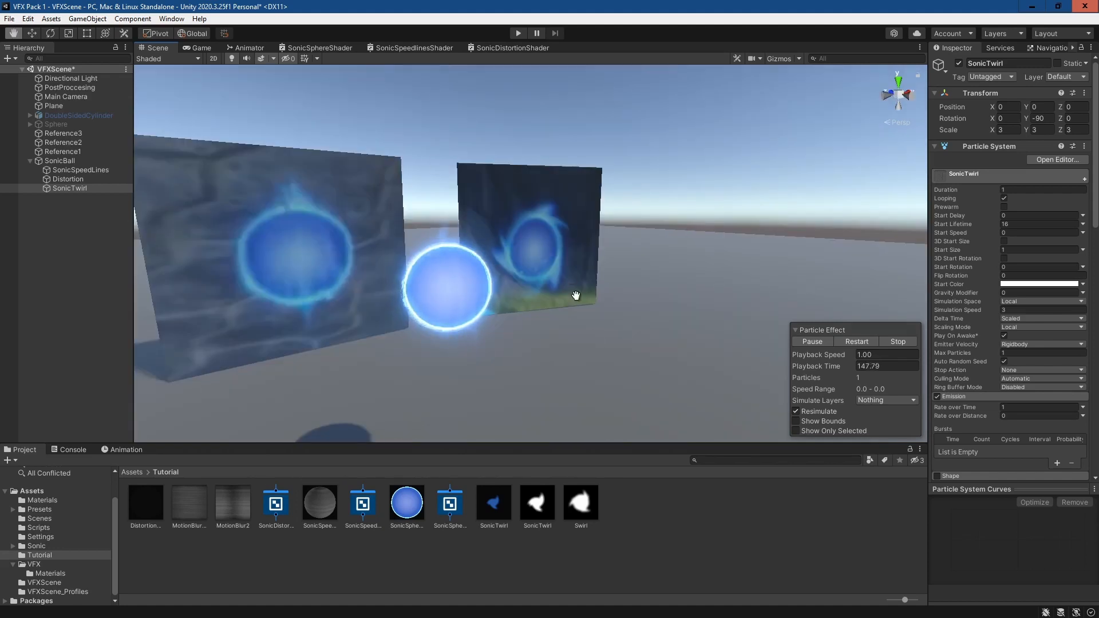
left_click_drag(652, 269, 692, 247)
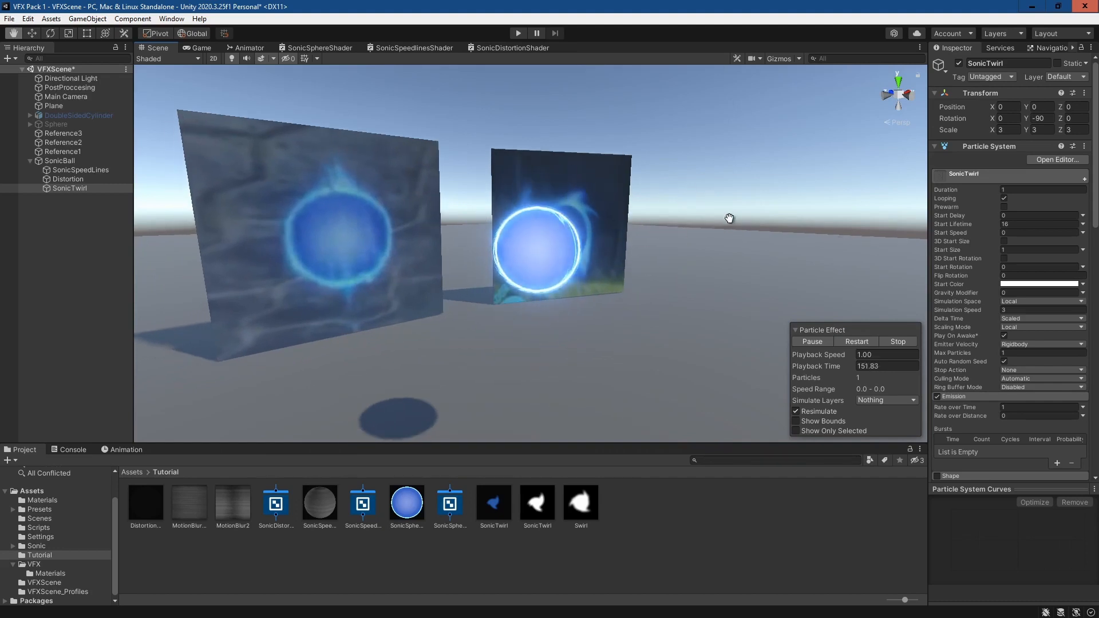
left_click_drag(729, 218, 711, 292)
right_click_drag(751, 215, 762, 259)
left_click_drag(710, 182, 726, 251)
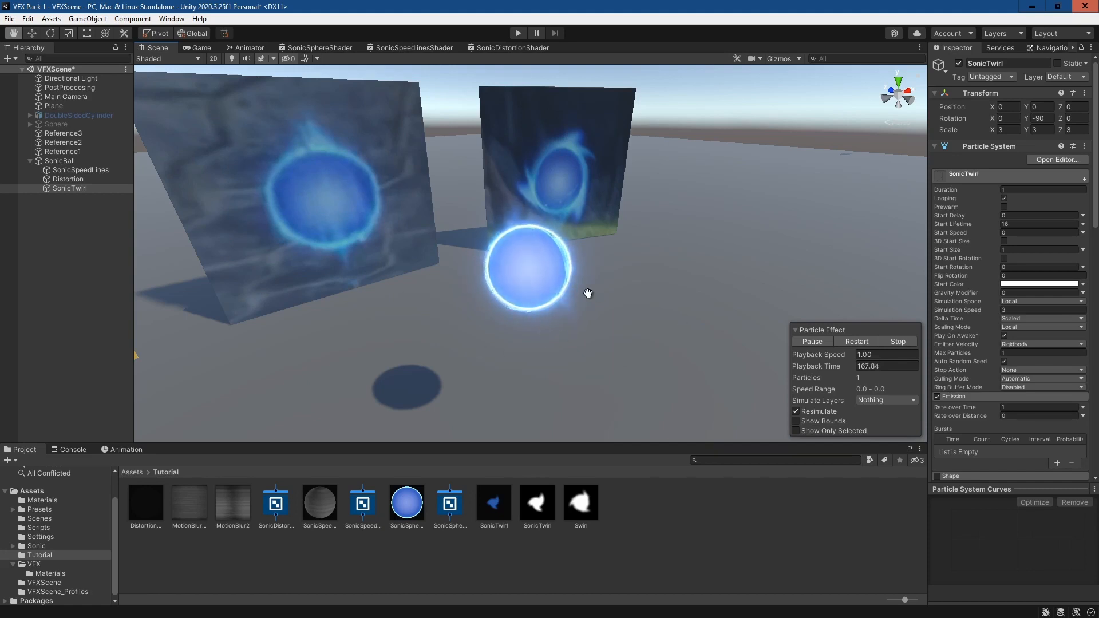
scroll(555, 277, "up", 6)
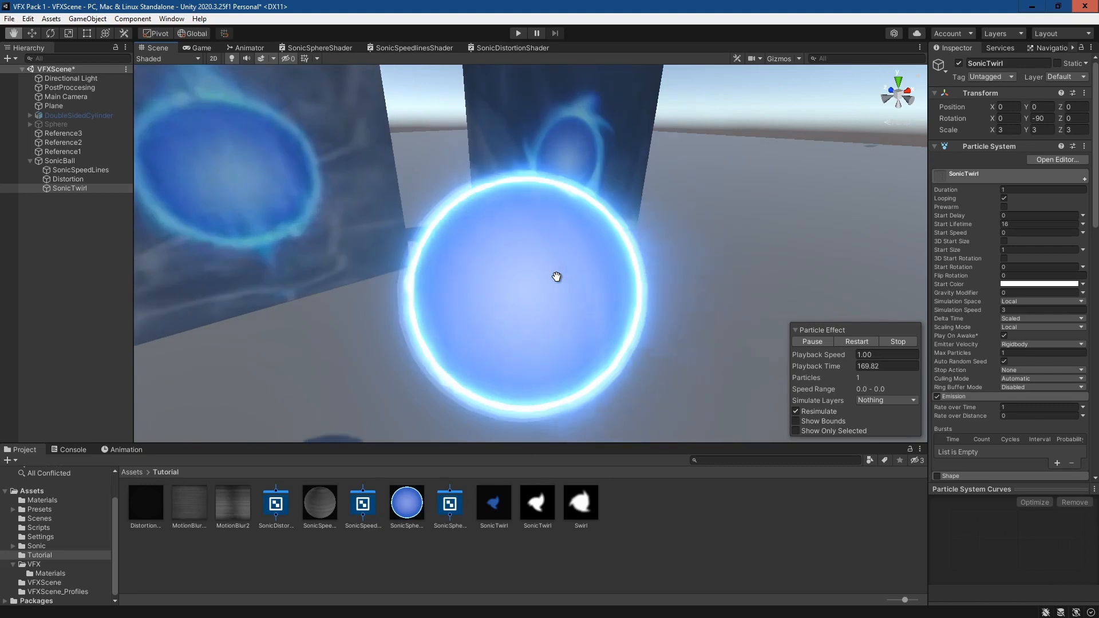
scroll(582, 280, "down", 3)
middle_click_drag(687, 274, 608, 267)
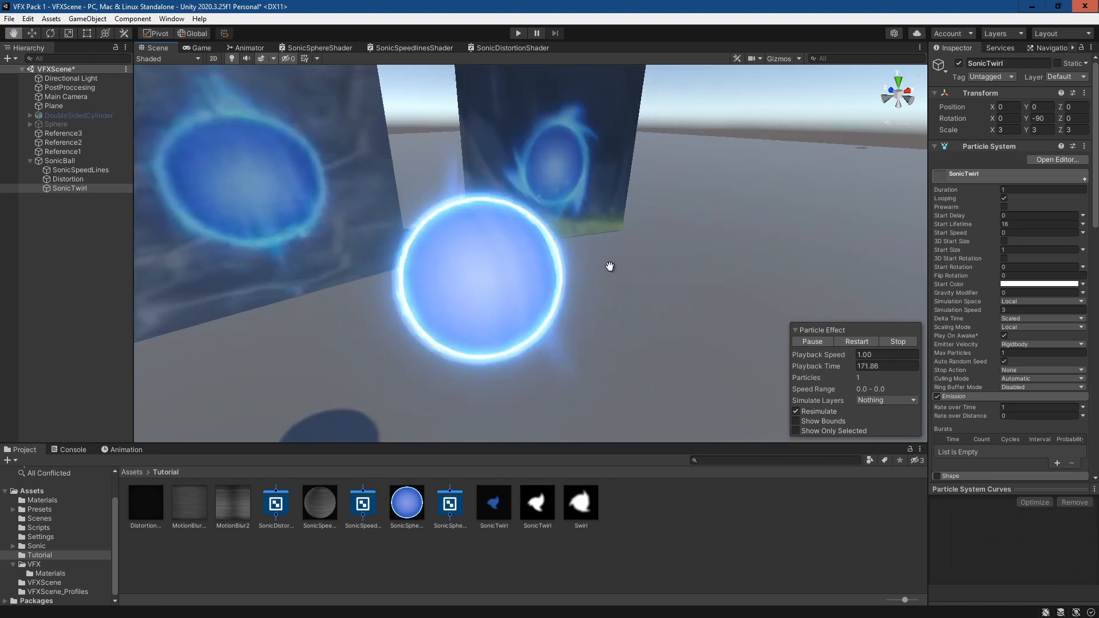
right_click_drag(675, 261, 615, 280)
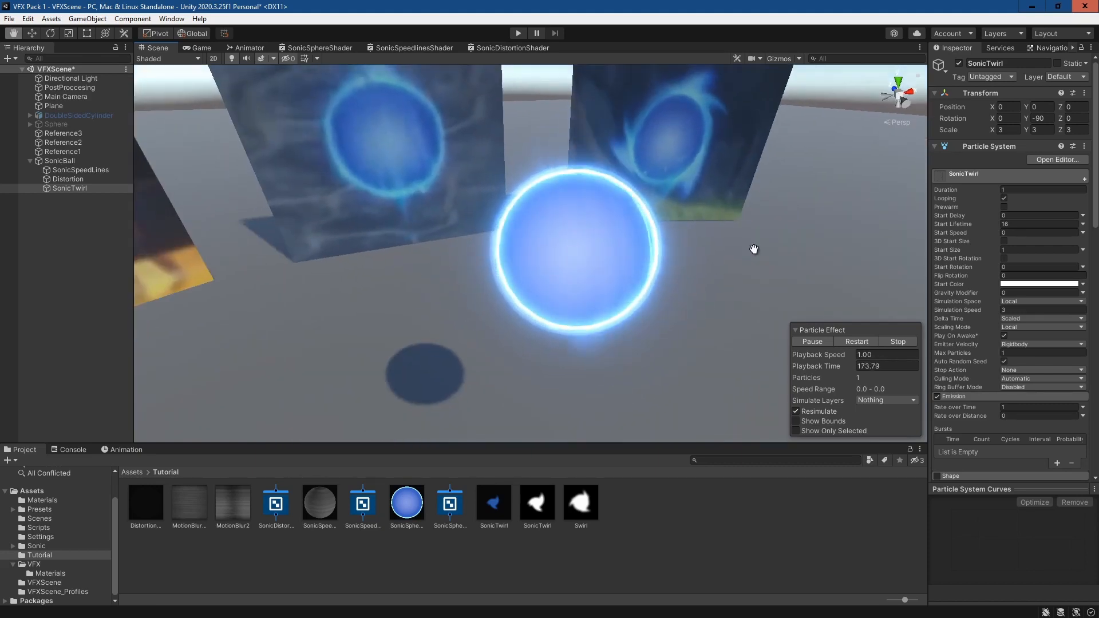
middle_click_drag(753, 246, 643, 214)
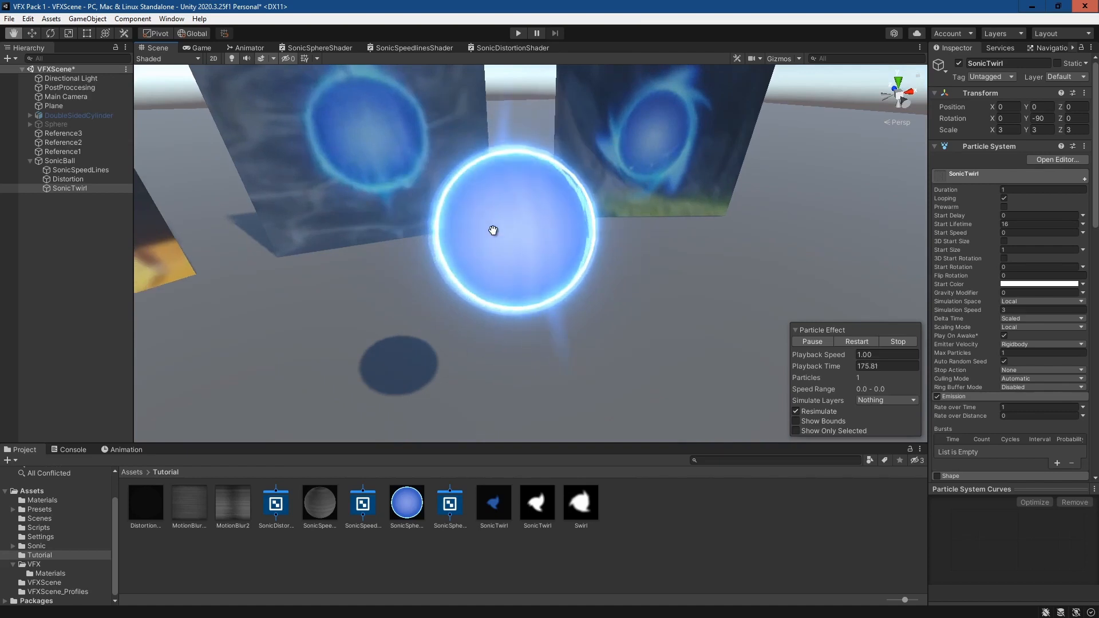